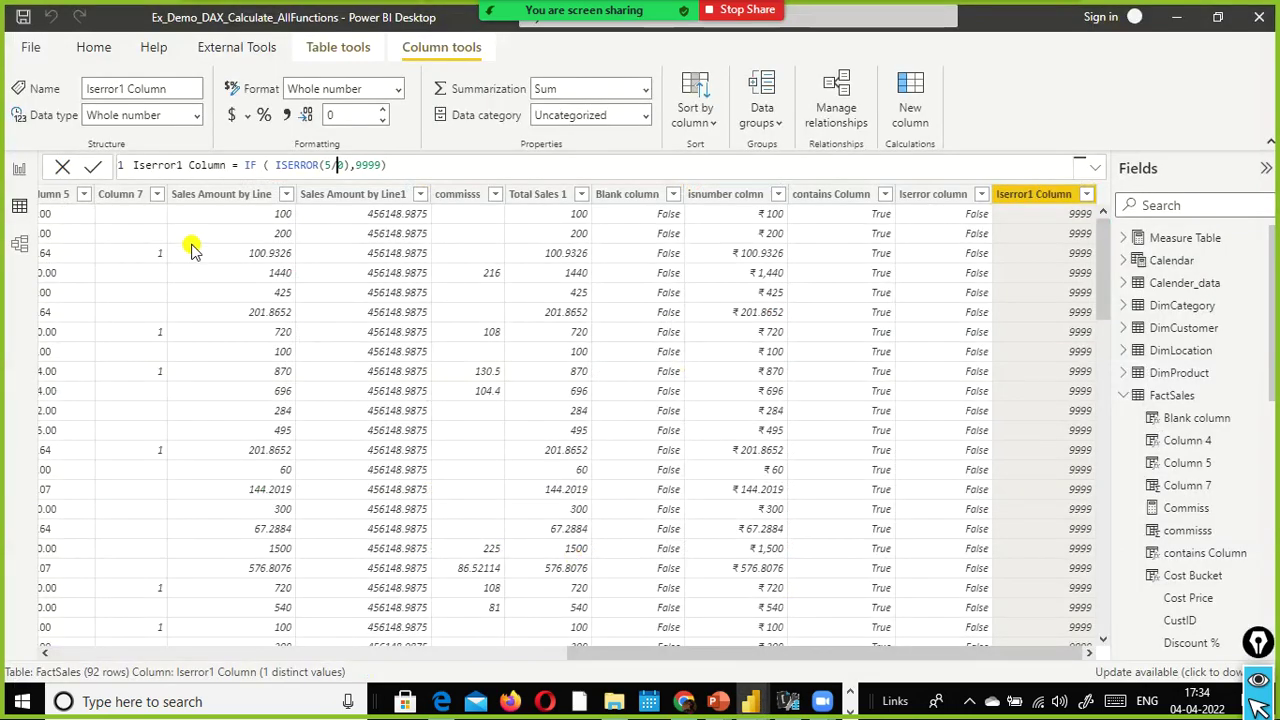
{"action": "left_click", "coordinate": [23, 171]}
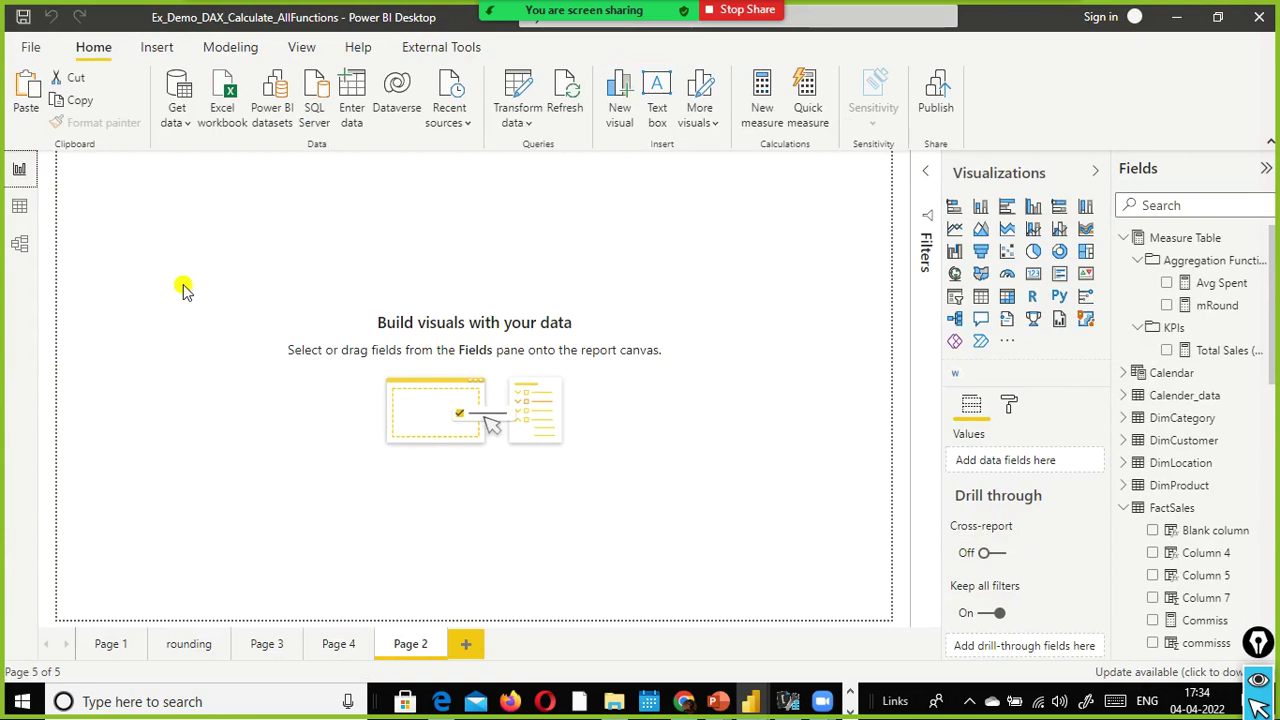
{"action": "left_click", "coordinate": [18, 207]}
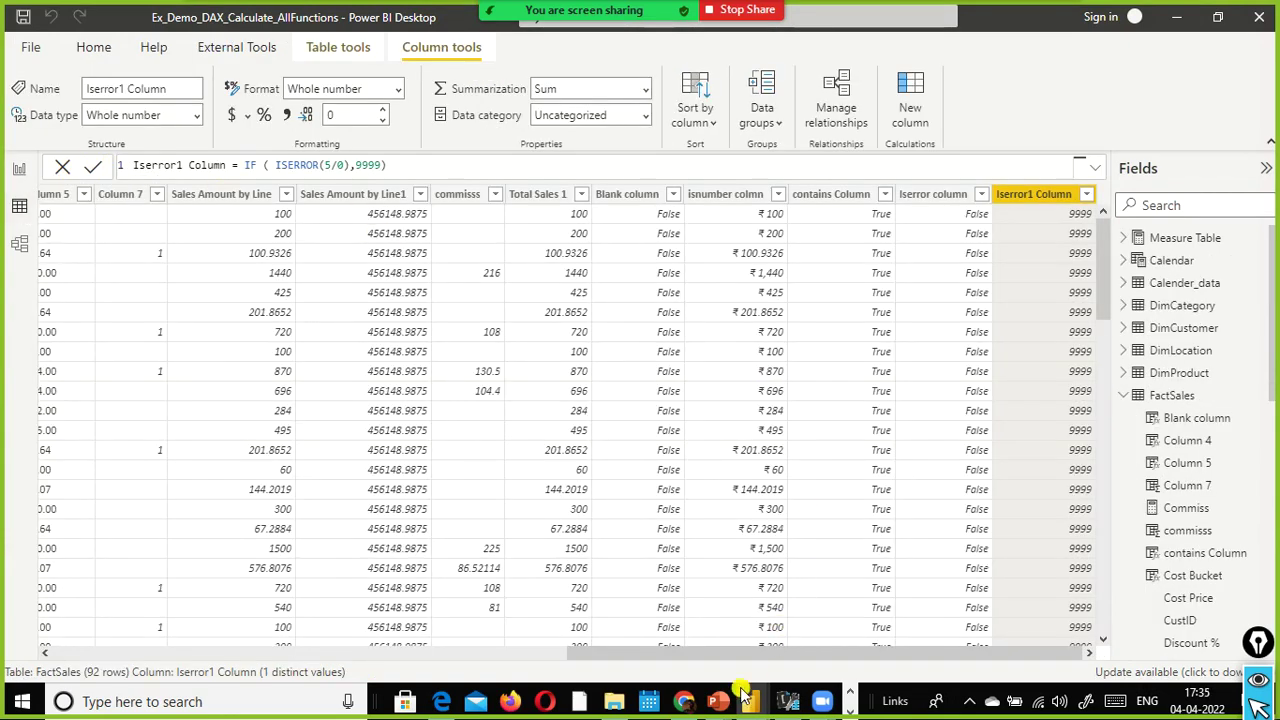
Switch to the PowerPoint slide show and go back through the slides to the filter context explanation.
{"action": "mouse_move", "coordinate": [717, 701]}
{"action": "left_click", "coordinate": [849, 673]}
{"action": "key", "text": "Left"}
{"action": "key", "text": "Left"}
{"action": "key", "text": "Left"}
{"action": "key", "text": "Left"}
{"action": "key", "text": "Left"}
{"action": "key", "text": "Left"}
{"action": "key", "text": "Left"}
{"action": "key", "text": "Left"}
{"action": "key", "text": "Left"}
{"action": "key", "text": "Left"}
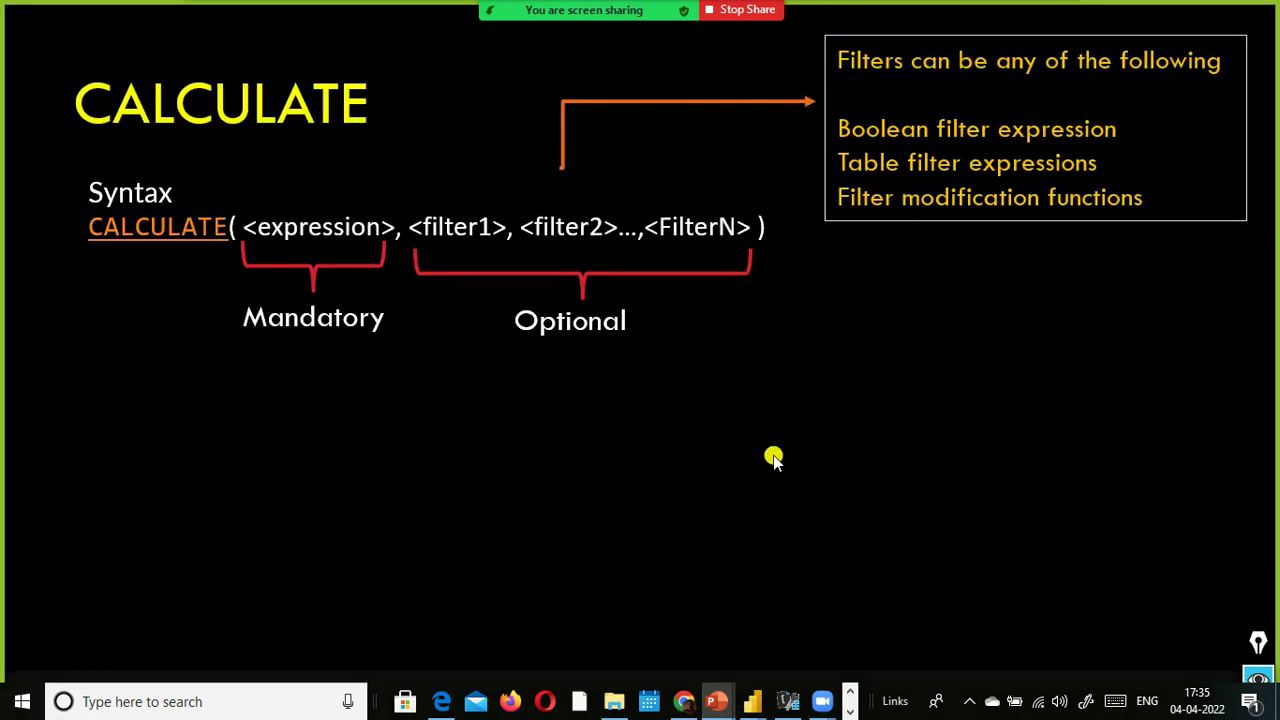
{"action": "key", "text": "Left"}
{"action": "key", "text": "Left"}
{"action": "key", "text": "Left"}
{"action": "key", "text": "Left"}
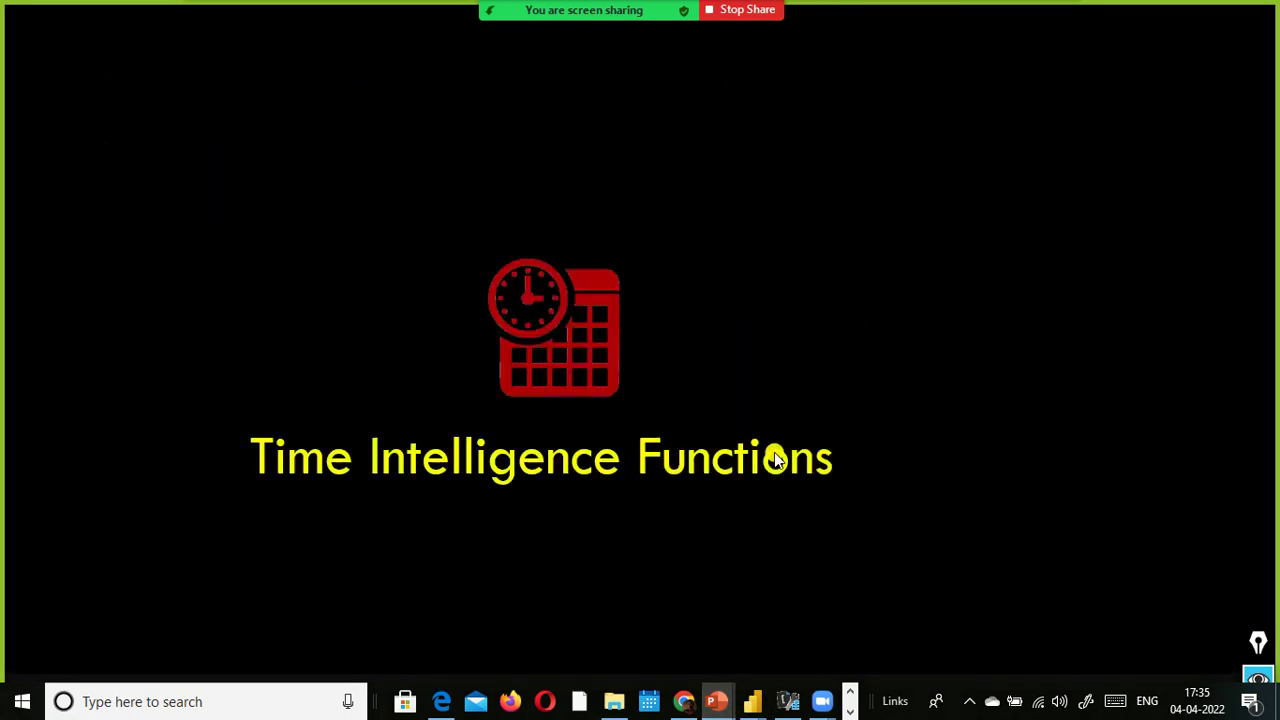
{"action": "key", "text": "Left"}
{"action": "key", "text": "Left"}
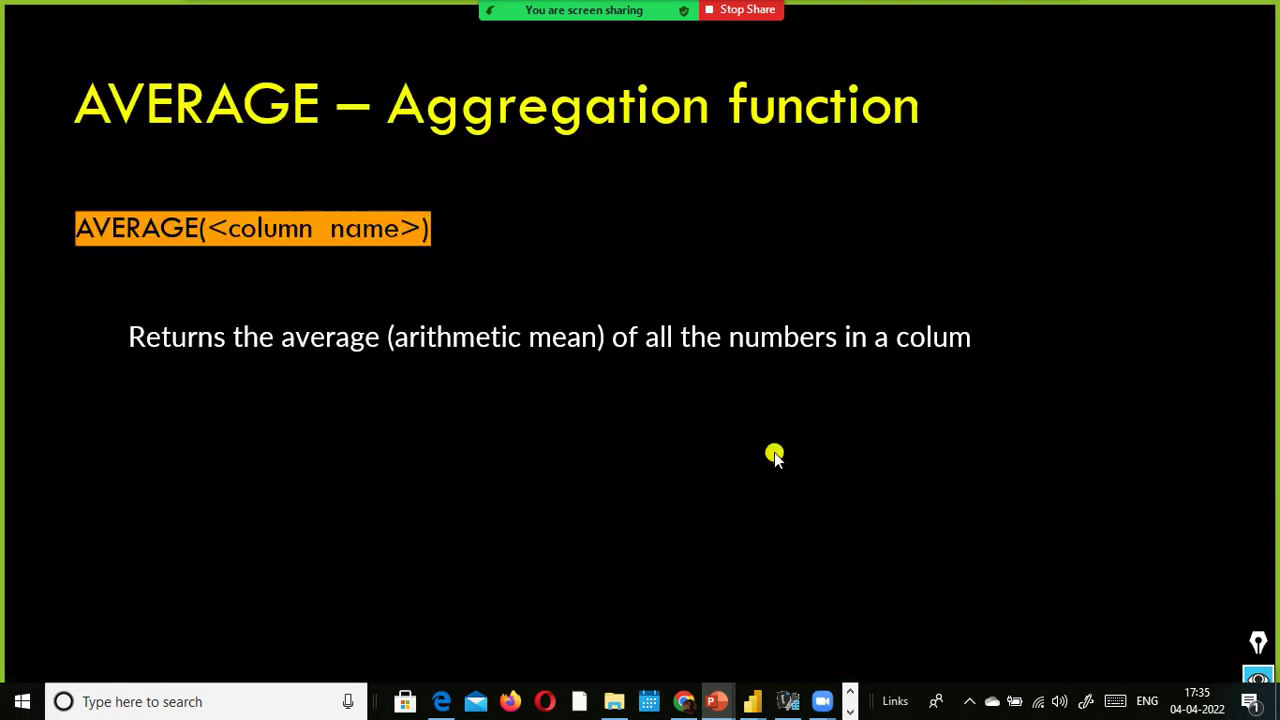
{"action": "key", "text": "Left"}
{"action": "key", "text": "Left"}
{"action": "key", "text": "Left"}
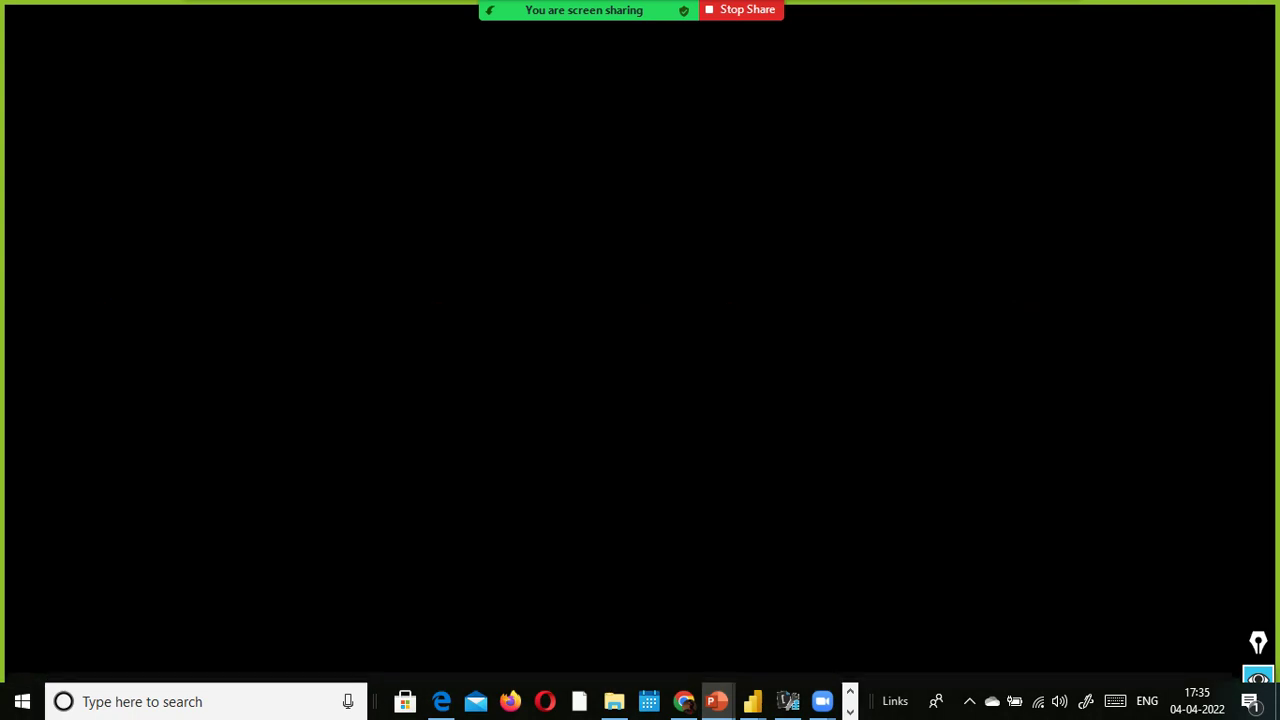
{"action": "key", "text": "Left"}
{"action": "key", "text": "Left"}
{"action": "key", "text": "Left"}
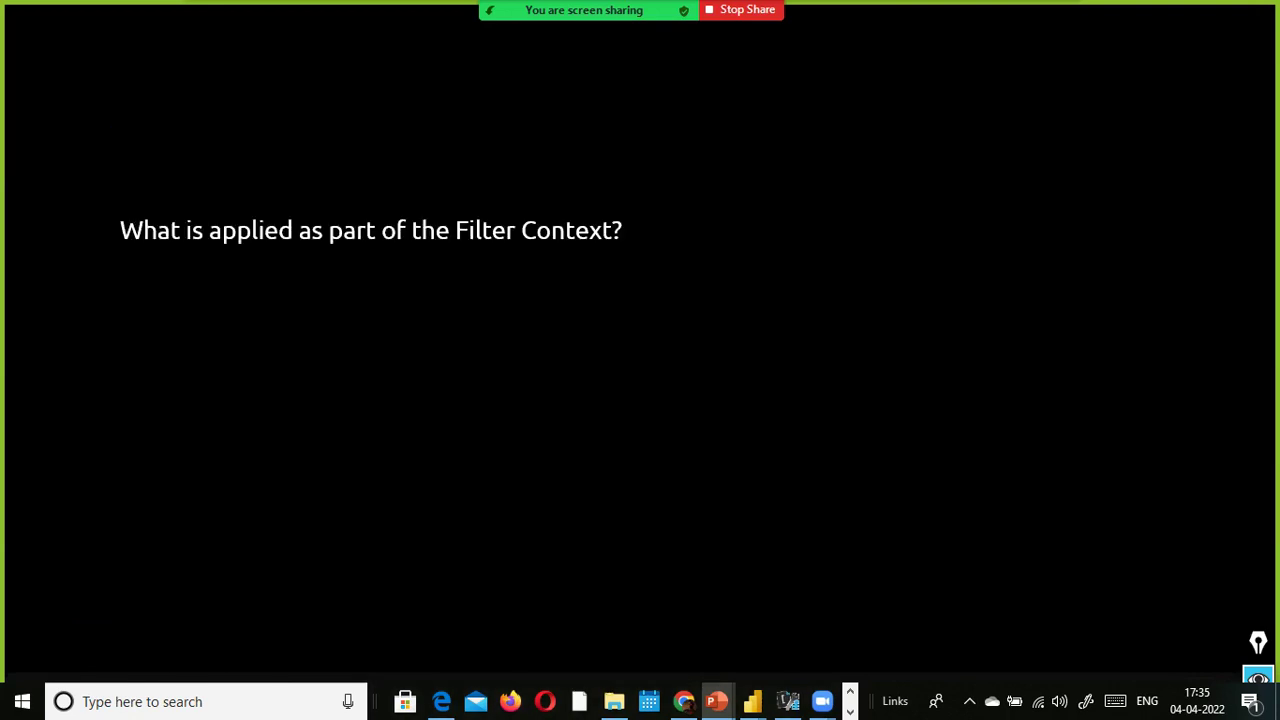
{"action": "key", "text": "Left"}
{"action": "key", "text": "Left"}
{"action": "key", "text": "Left"}
Advance the slide show to the questions about combining filter context with row context and doing context transition.
{"action": "key", "text": "Right"}
{"action": "key", "text": "Right"}
{"action": "key", "text": "Right"}
{"action": "key", "text": "Right"}
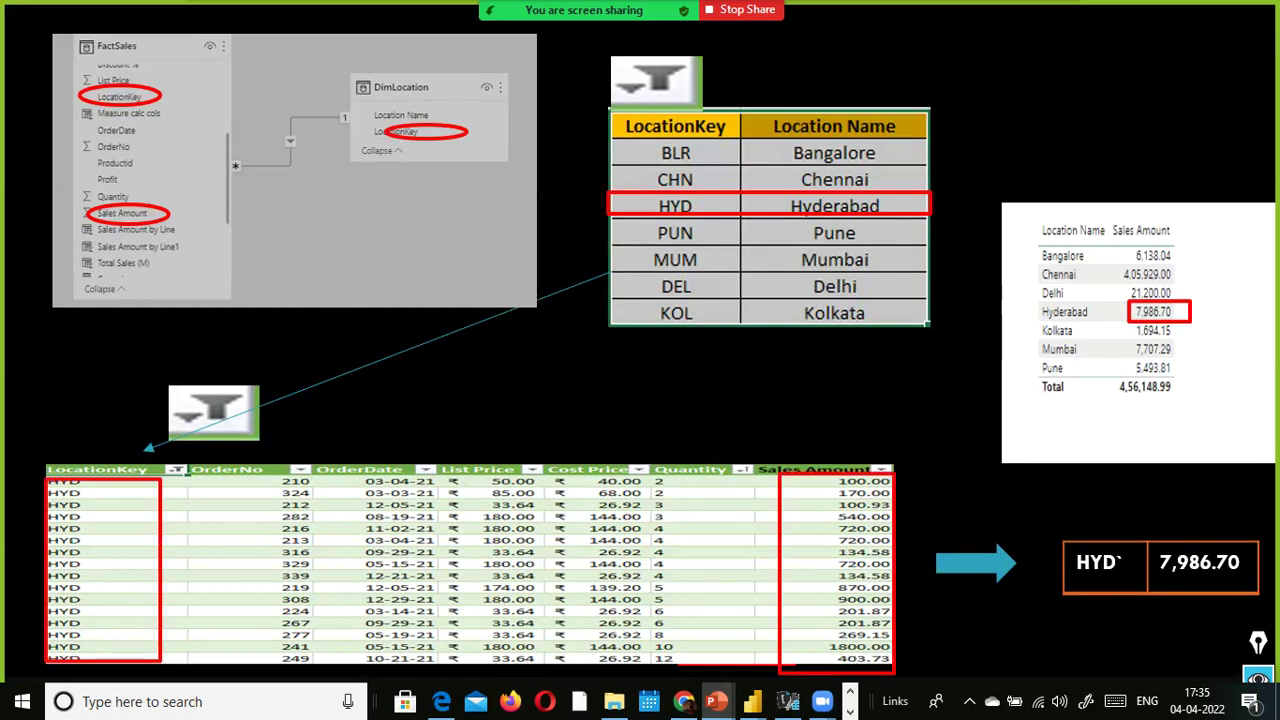
{"action": "key", "text": "Right"}
{"action": "key", "text": "Right"}
{"action": "key", "text": "Right"}
{"action": "key", "text": "Right"}
{"action": "key", "text": "Right"}
{"action": "key", "text": "Right"}
{"action": "key", "text": "Right"}
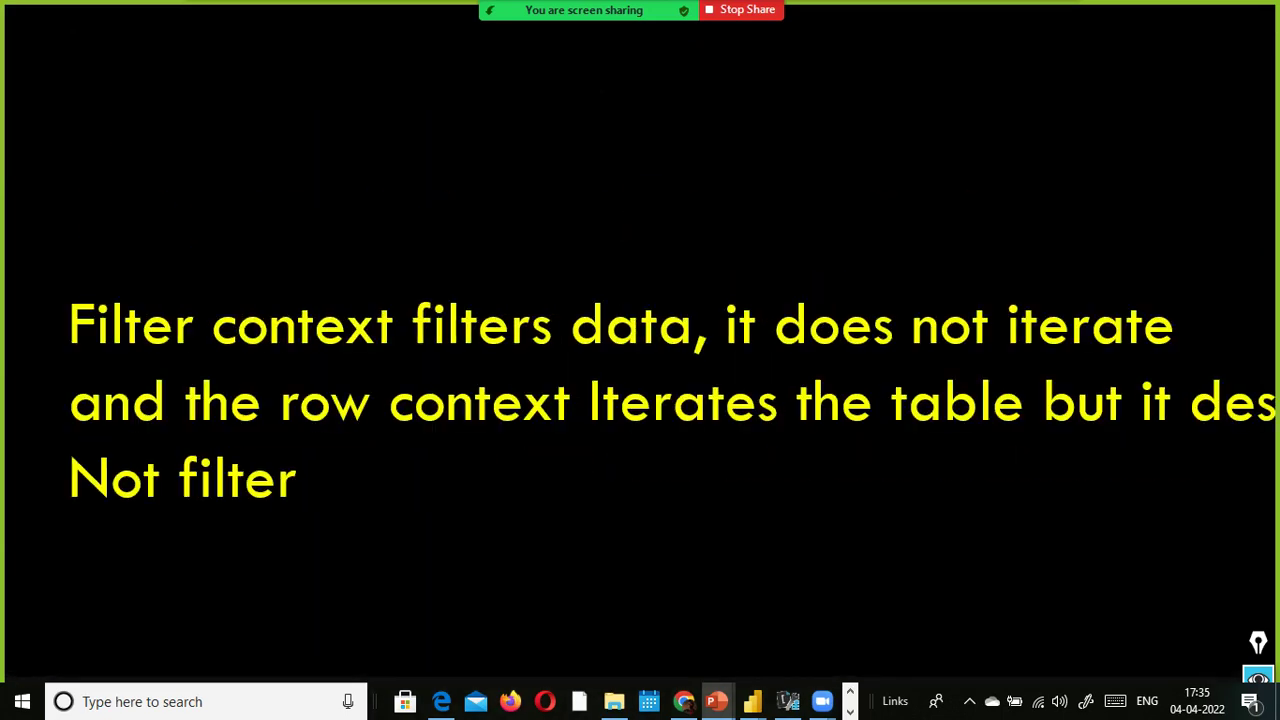
{"action": "key", "text": "Right"}
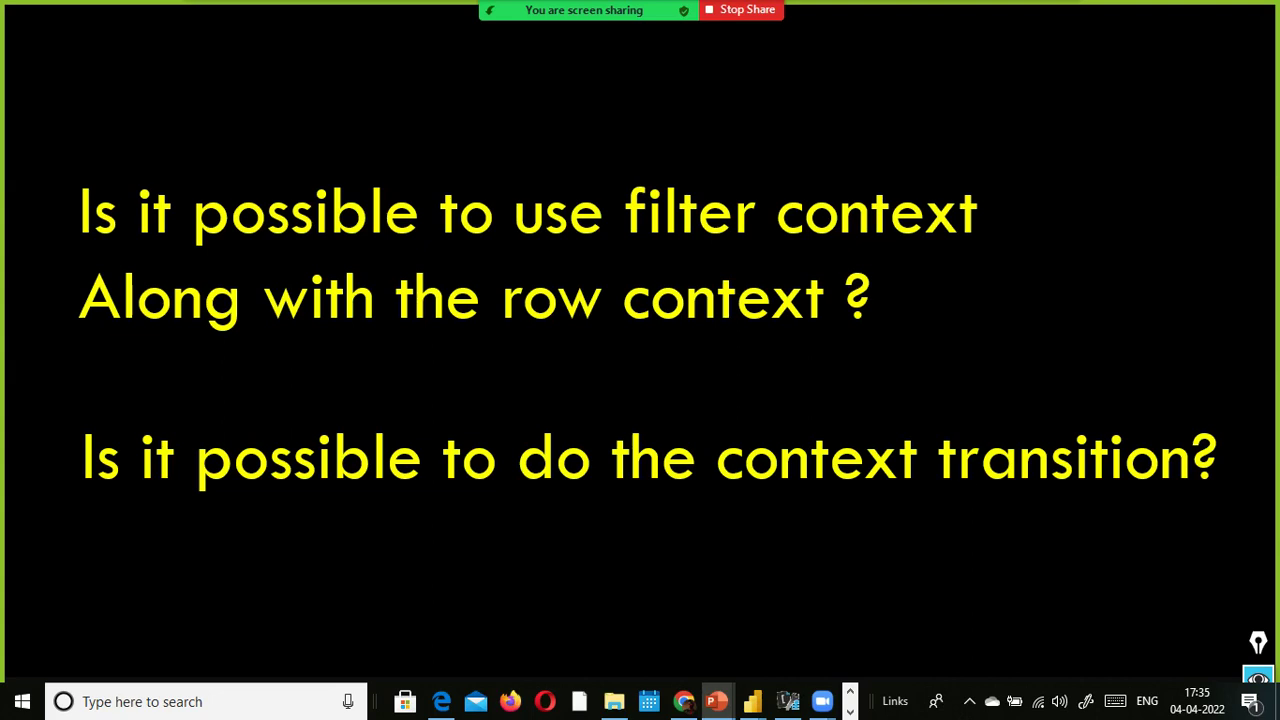
Switch to Power BI Desktop and examine the SUMX formula of the Sales Amount by Line1 column in FactSales.
{"action": "key", "text": "alt+Tab"}
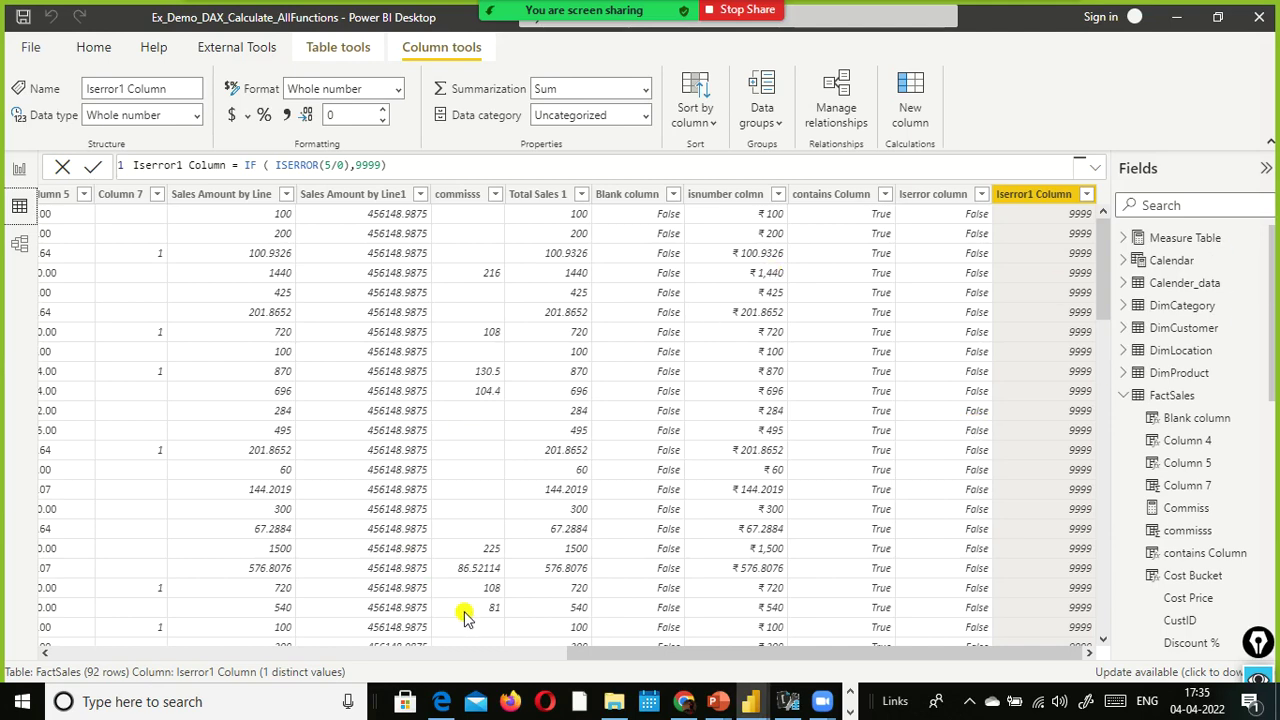
{"action": "left_click_drag", "start_coordinate": [600, 659], "coordinate": [441, 665]}
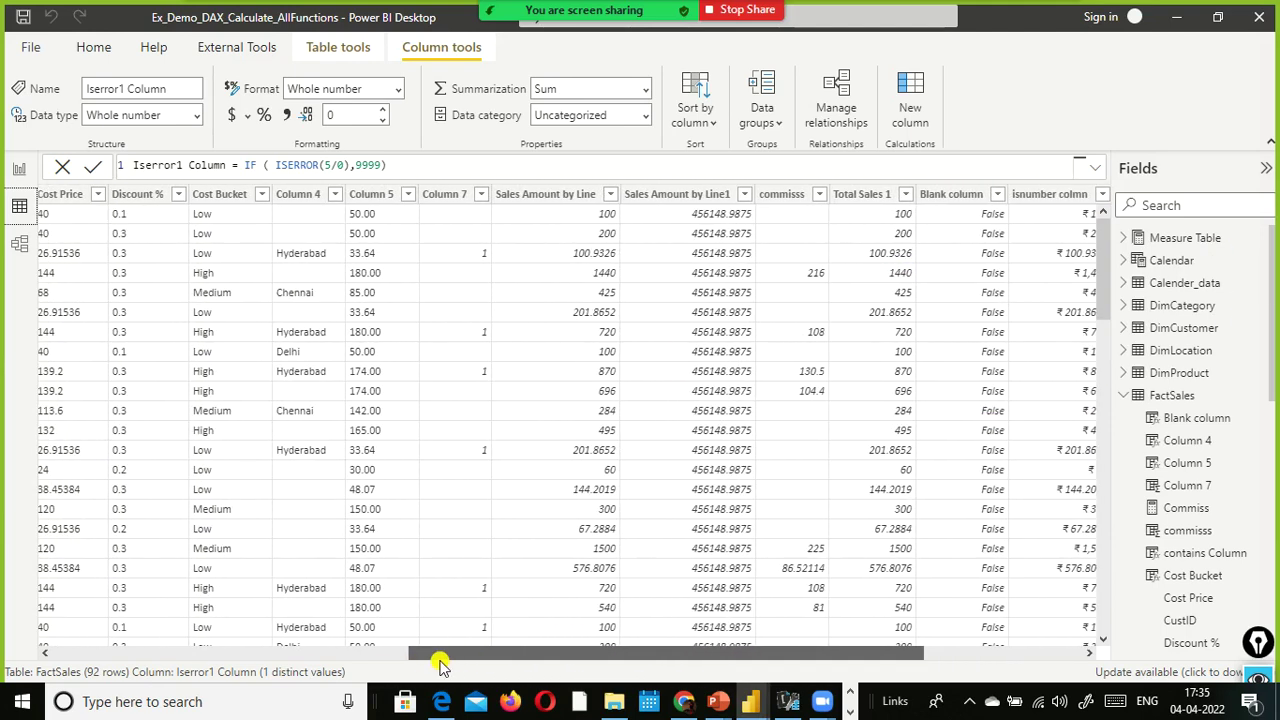
{"action": "left_click", "coordinate": [780, 194]}
{"action": "left_click", "coordinate": [677, 194]}
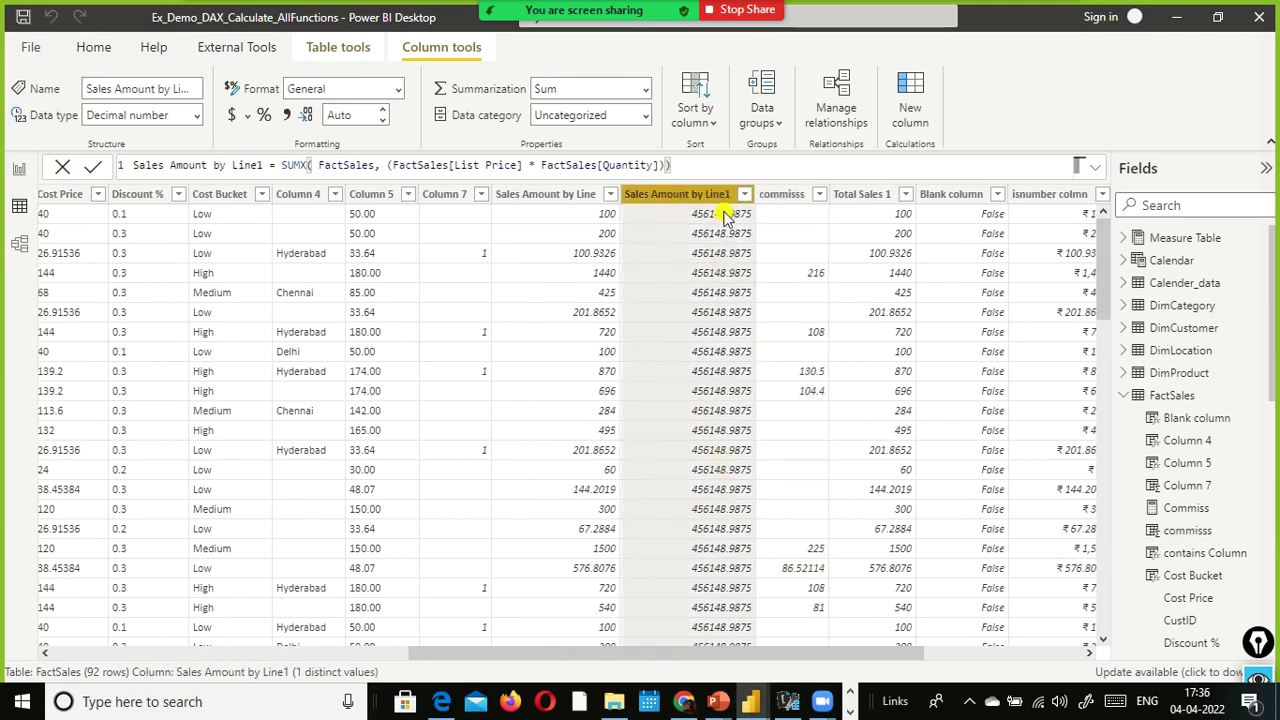
{"action": "triple_click", "coordinate": [724, 165]}
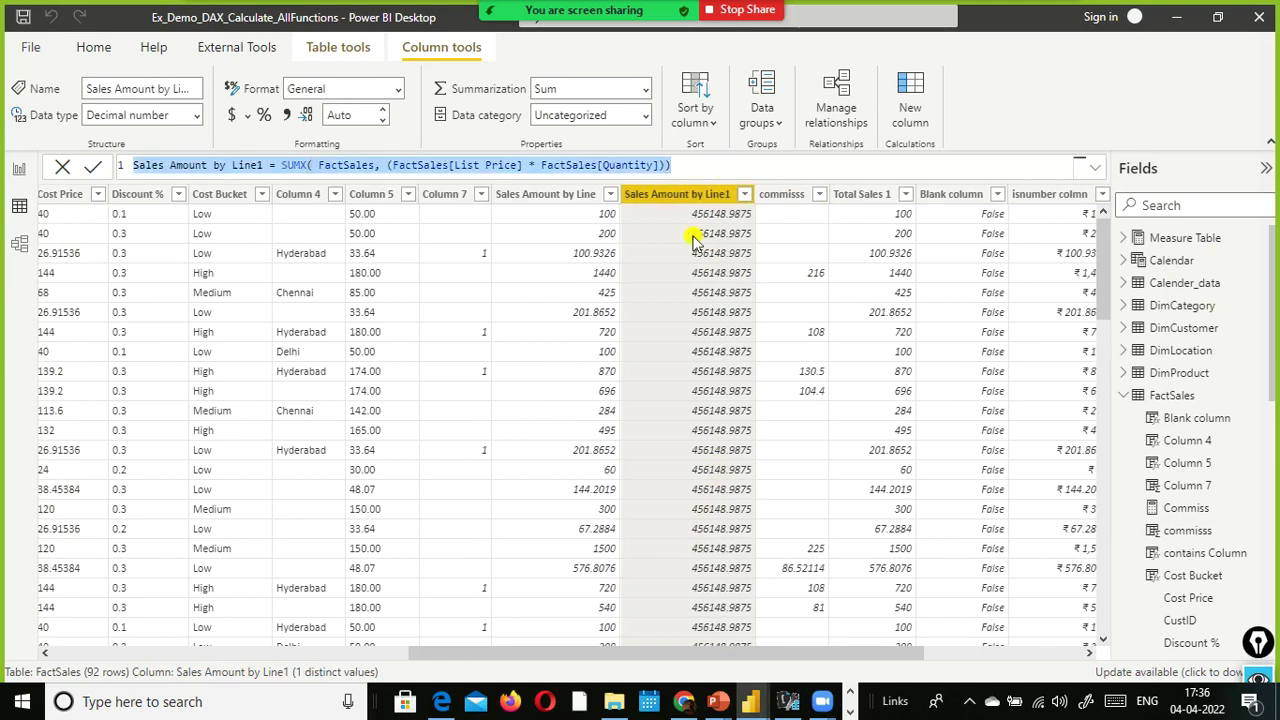
{"action": "left_click", "coordinate": [755, 170]}
{"action": "left_click", "coordinate": [755, 168]}
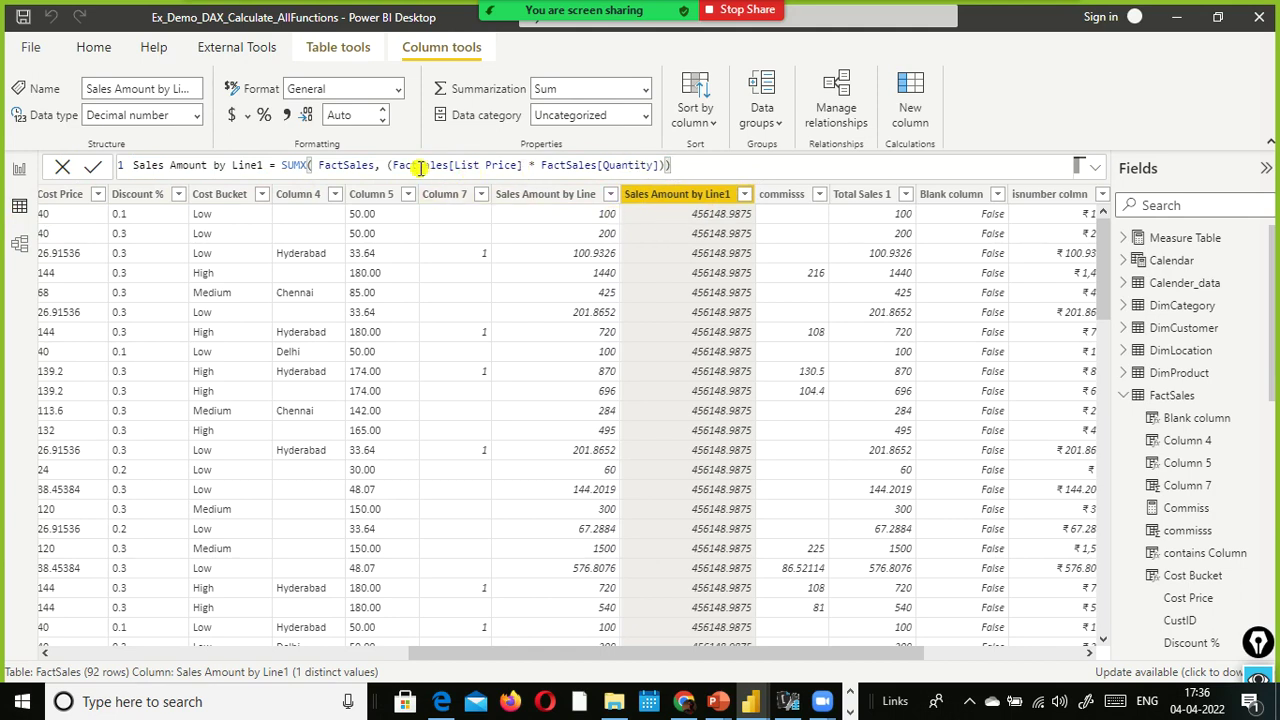
{"action": "left_click_drag", "start_coordinate": [424, 165], "coordinate": [636, 165]}
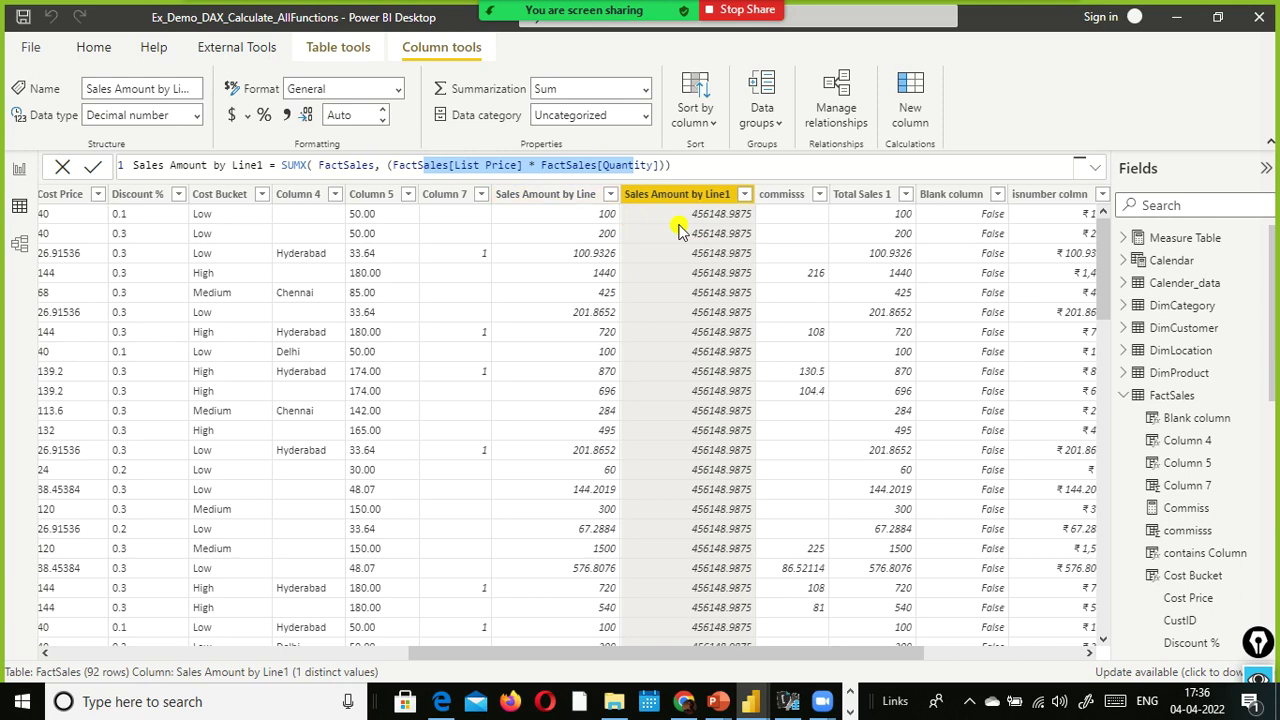
{"action": "left_click", "coordinate": [284, 167]}
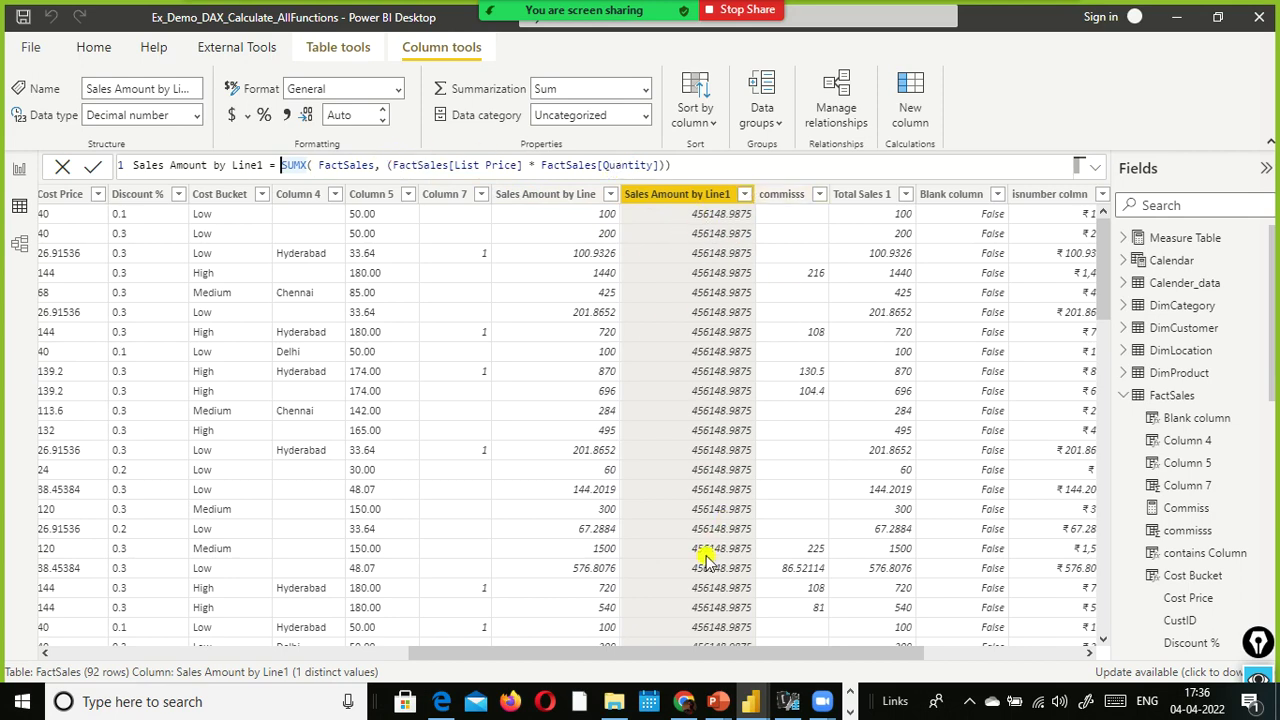
Compare the row values and formula of Sales Amount by Line with those of Sales Amount by Line1.
{"action": "scroll", "coordinate": [722, 255], "scroll_direction": "down", "scroll_amount": 2}
{"action": "scroll", "coordinate": [722, 270], "scroll_direction": "up", "scroll_amount": 2}
{"action": "left_click", "coordinate": [565, 204]}
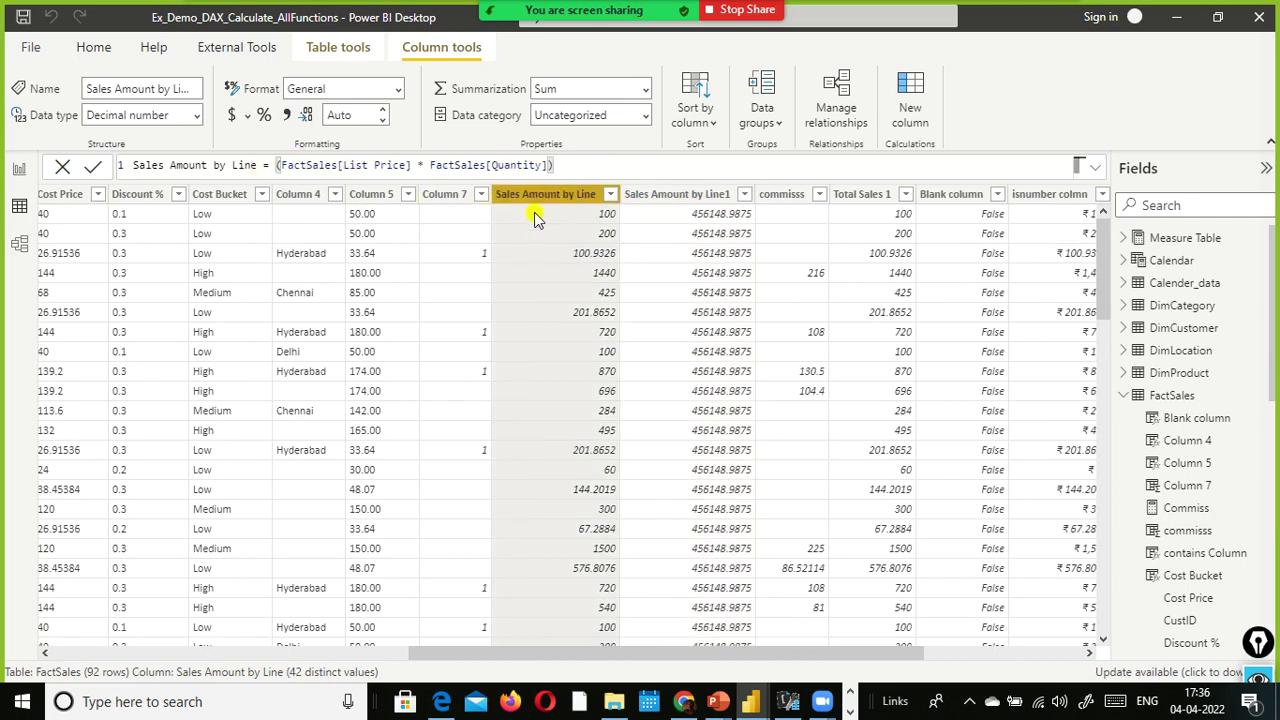
{"action": "left_click", "coordinate": [718, 198]}
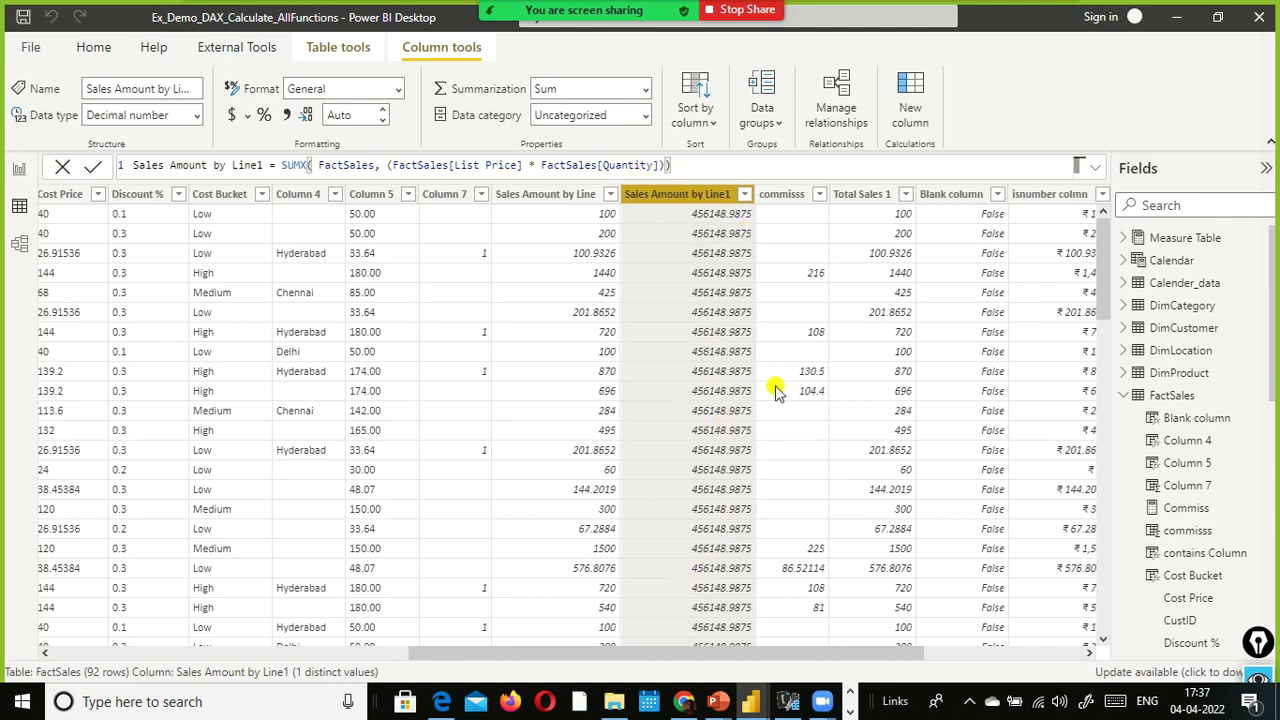
Add a new calculated column to FactSales and fill its formula with a copy of the Sales Amount by Line1 formula.
{"action": "left_click", "coordinate": [717, 165]}
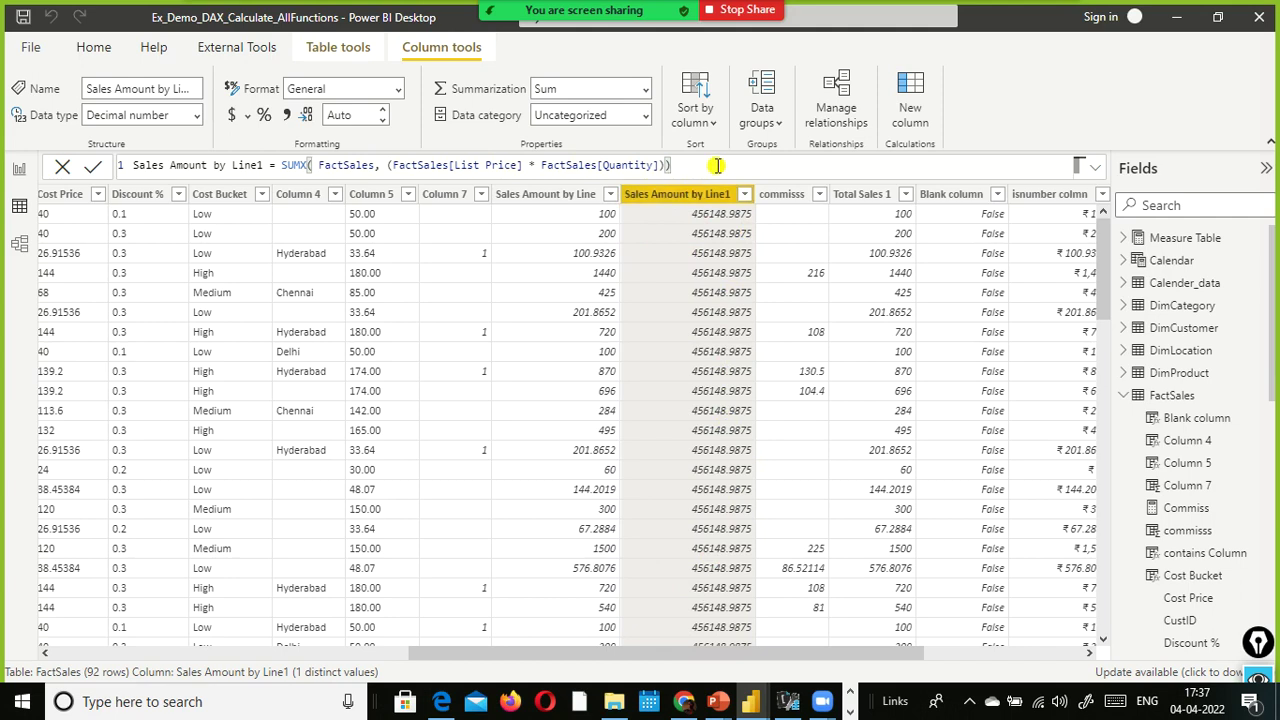
{"action": "key", "text": "ctrl+a"}
{"action": "key", "text": "ctrl+c"}
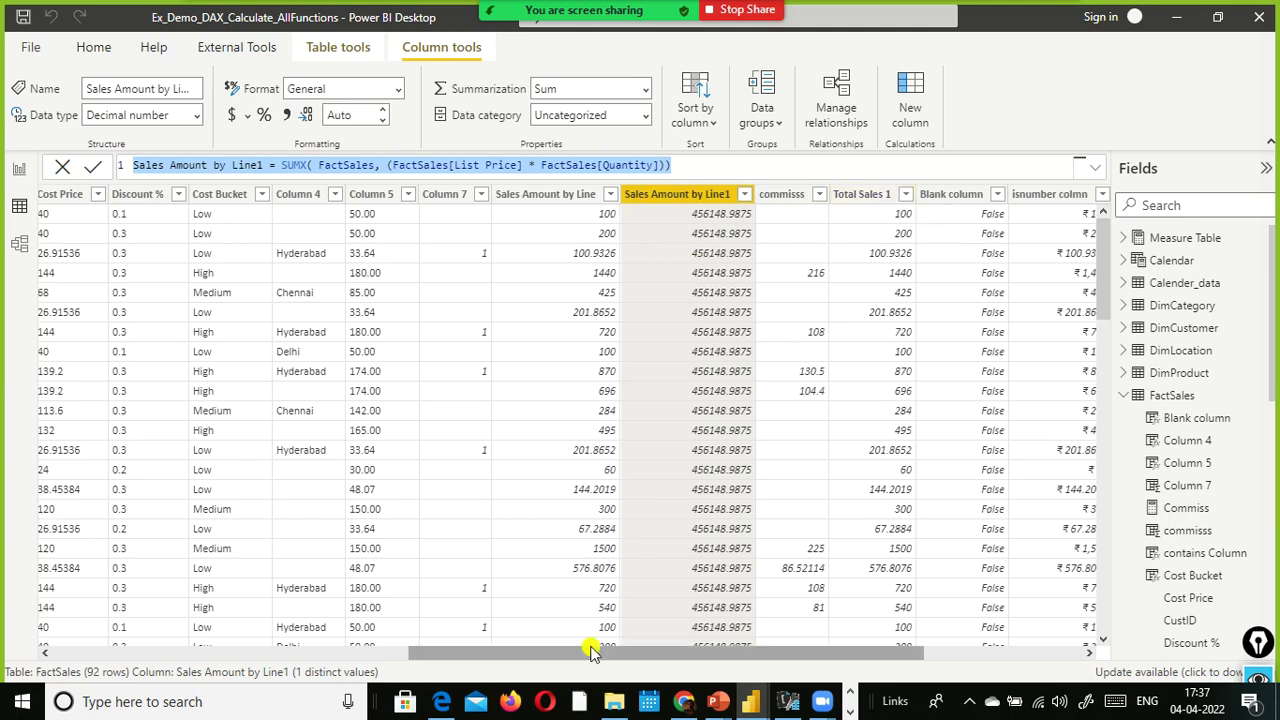
{"action": "left_click_drag", "start_coordinate": [591, 654], "coordinate": [922, 604]}
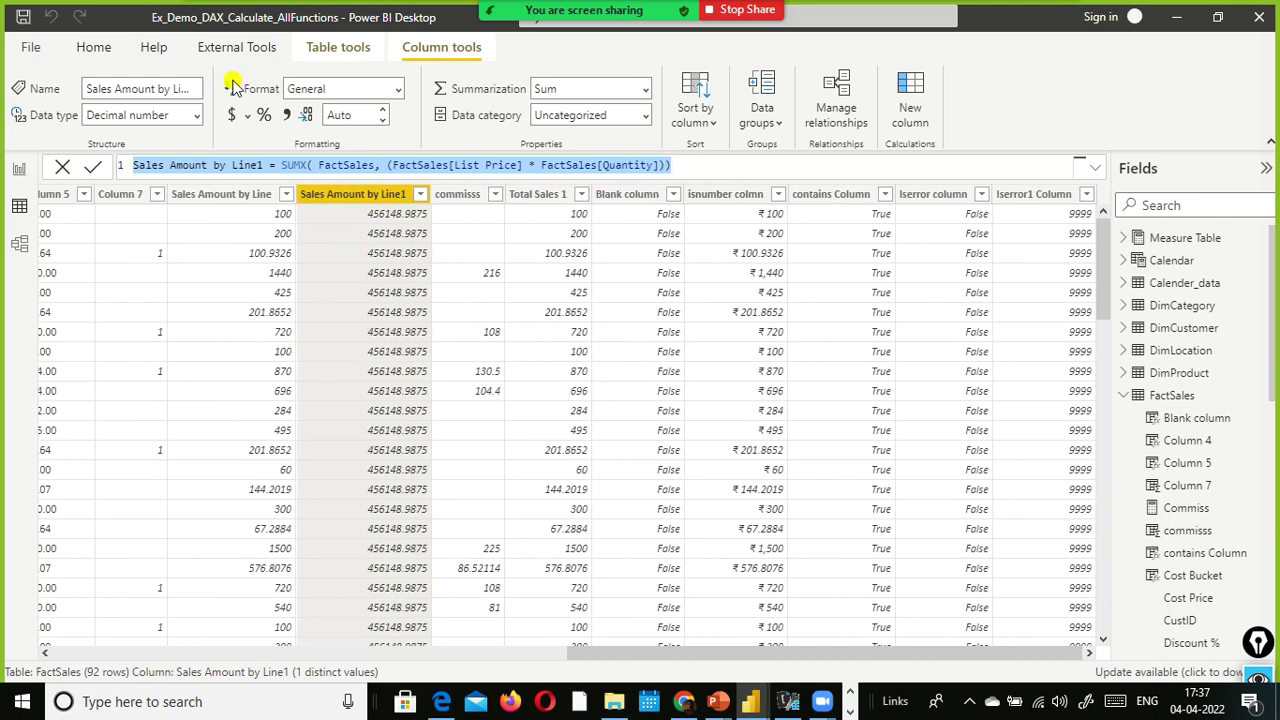
{"action": "left_click", "coordinate": [912, 110]}
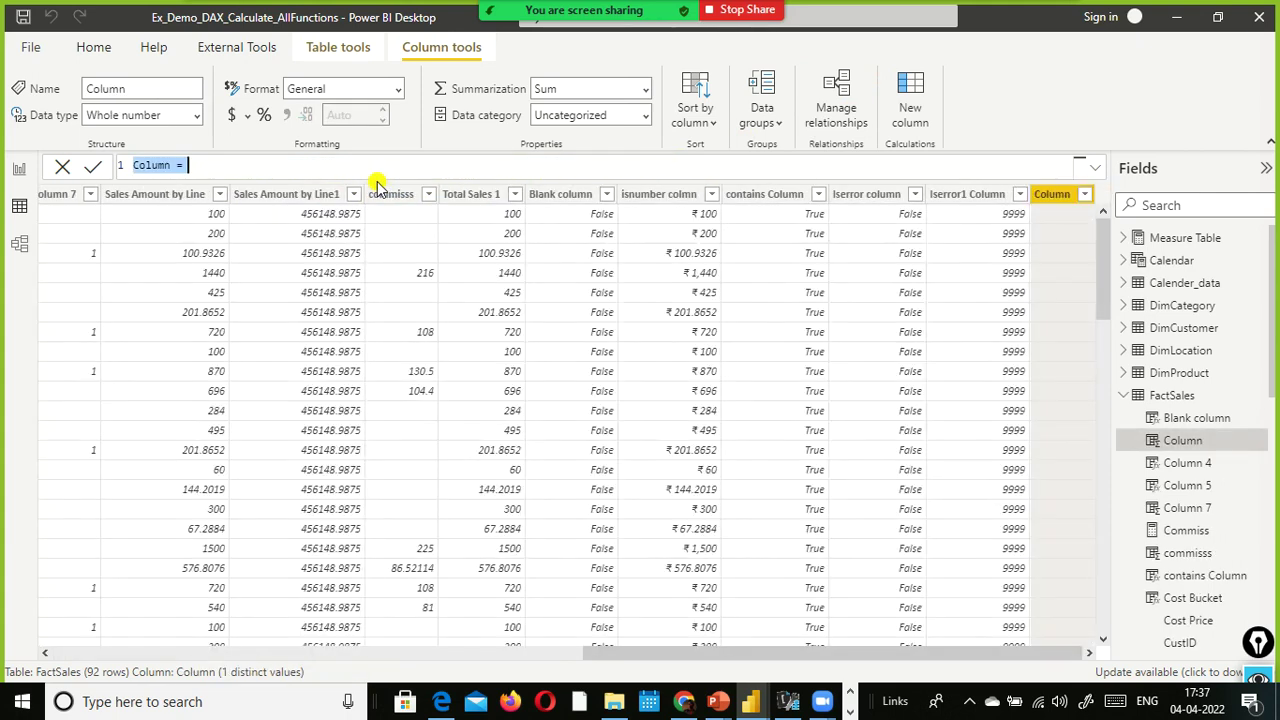
{"action": "key", "text": "ctrl+v"}
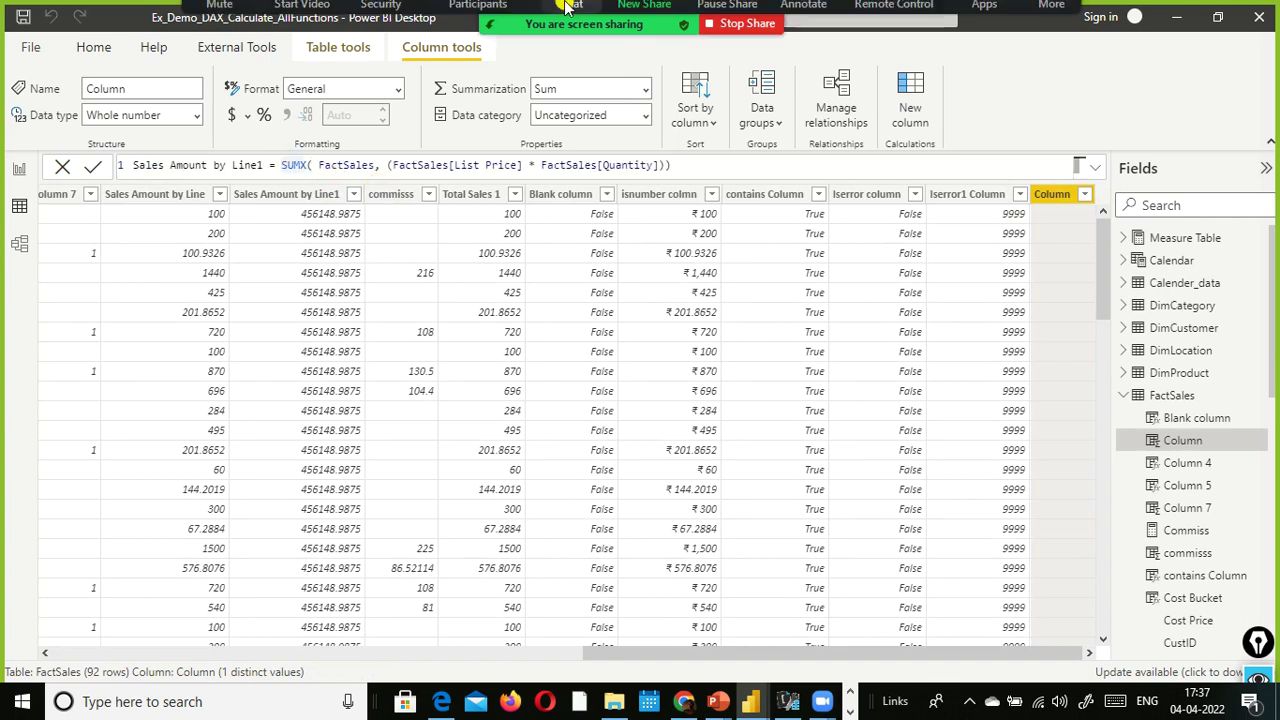
Mute all participants in the Zoom meeting and close the participants list.
{"action": "left_click", "coordinate": [477, 28]}
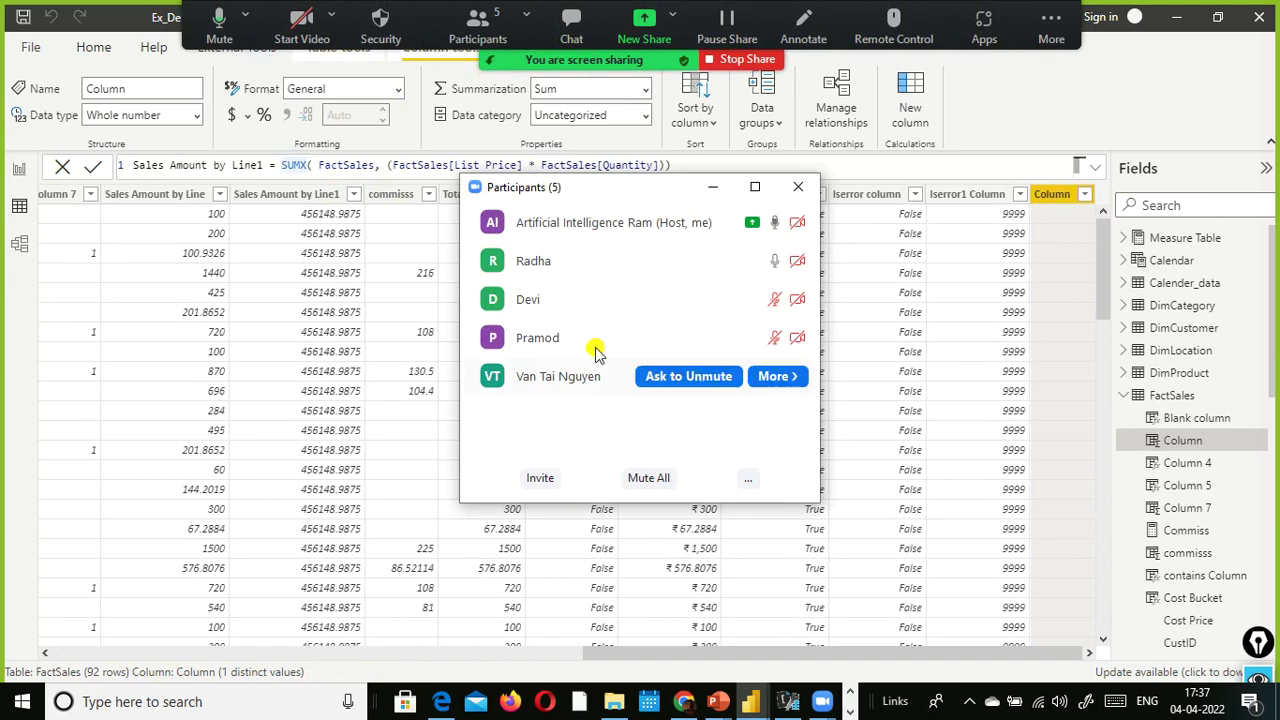
{"action": "left_click", "coordinate": [648, 477]}
{"action": "left_click", "coordinate": [745, 398]}
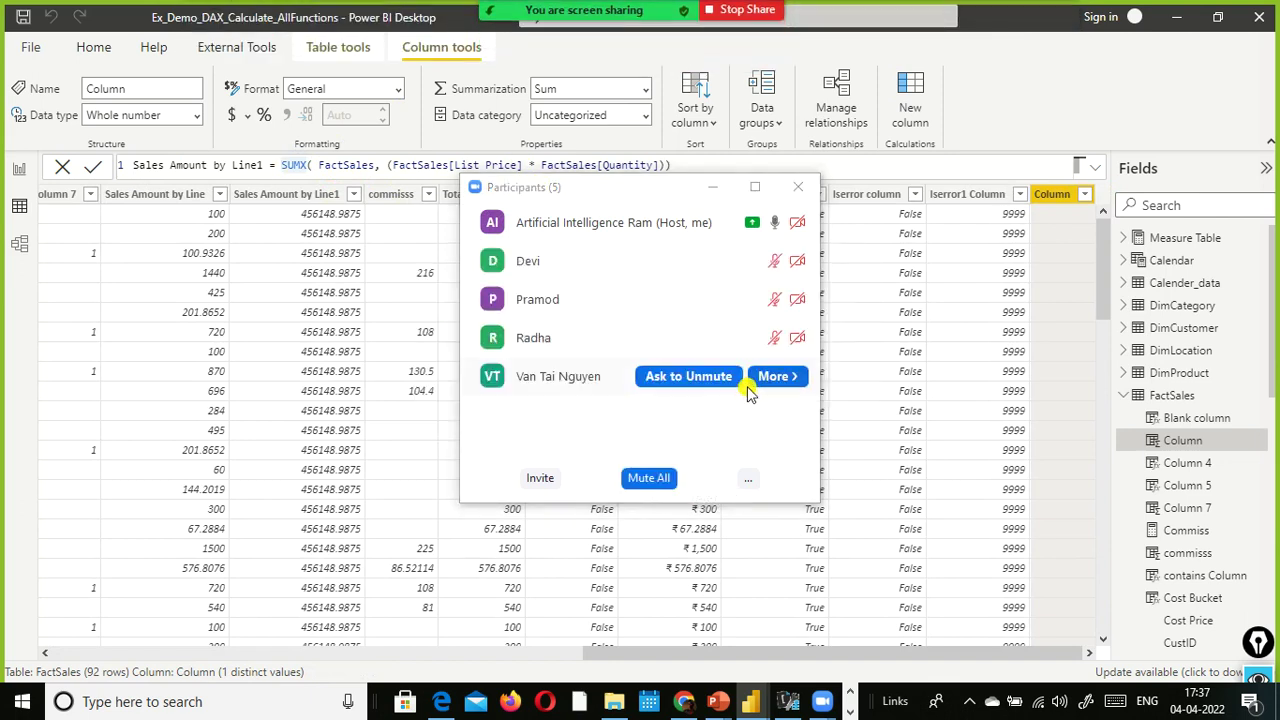
{"action": "left_click", "coordinate": [798, 187]}
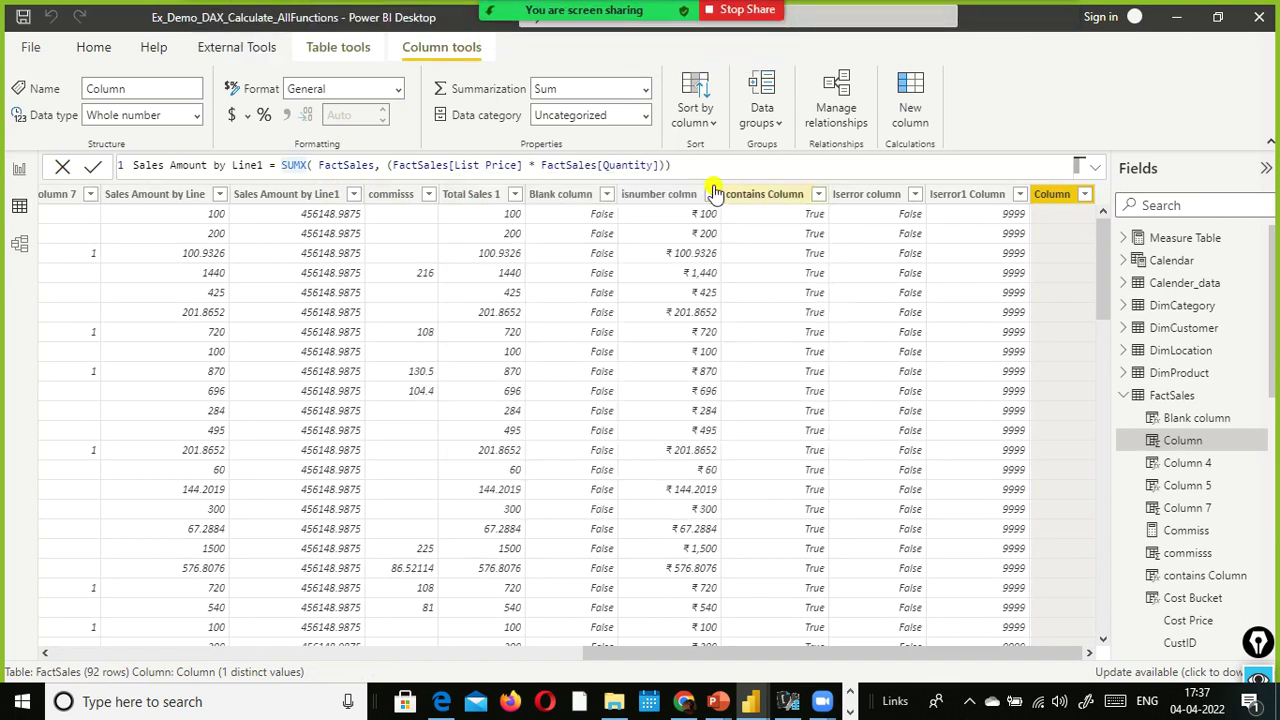
Name the new column Sales Amount calcualte, wrap its SUMX expression in CALCULATE, and commit the formula.
{"action": "left_click", "coordinate": [258, 166]}
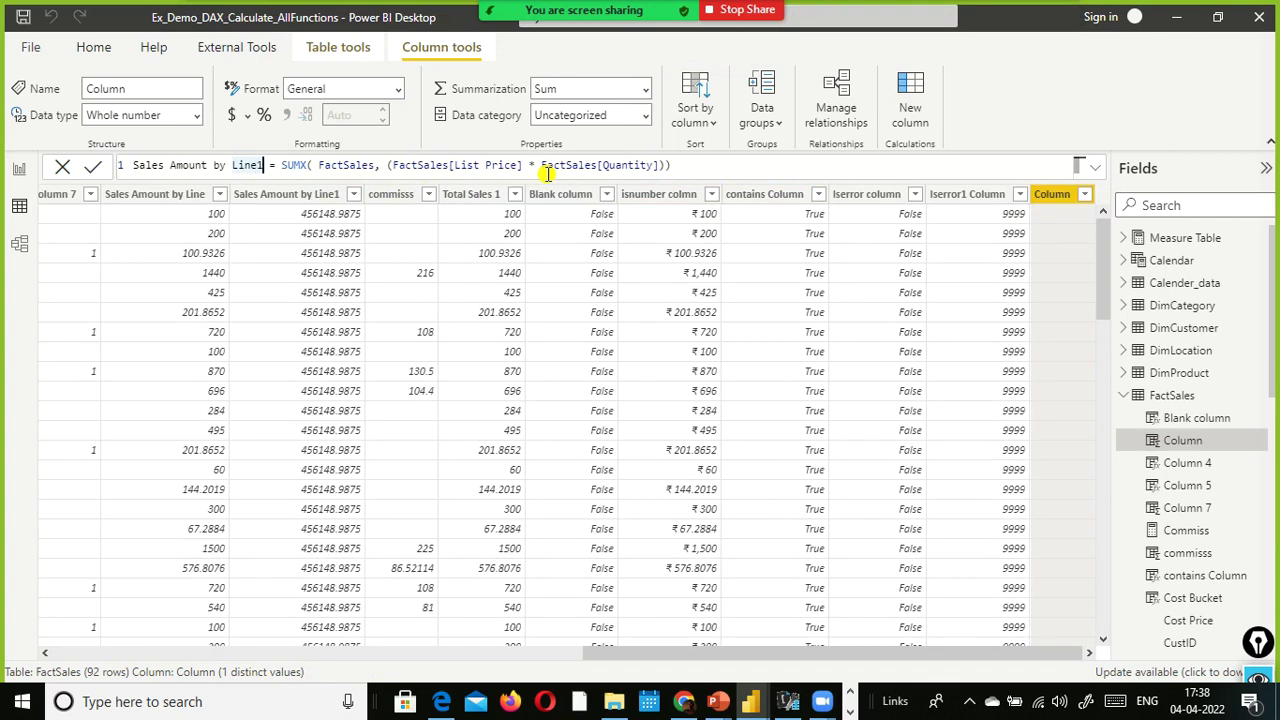
{"action": "key", "text": "ctrl+shift+Left"}
{"action": "key", "text": "ctrl+shift+Left"}
{"action": "type", "text": "calcualte"}
{"action": "key", "text": "Right"}
{"action": "type", "text": "calc"}
{"action": "key", "text": "Tab"}
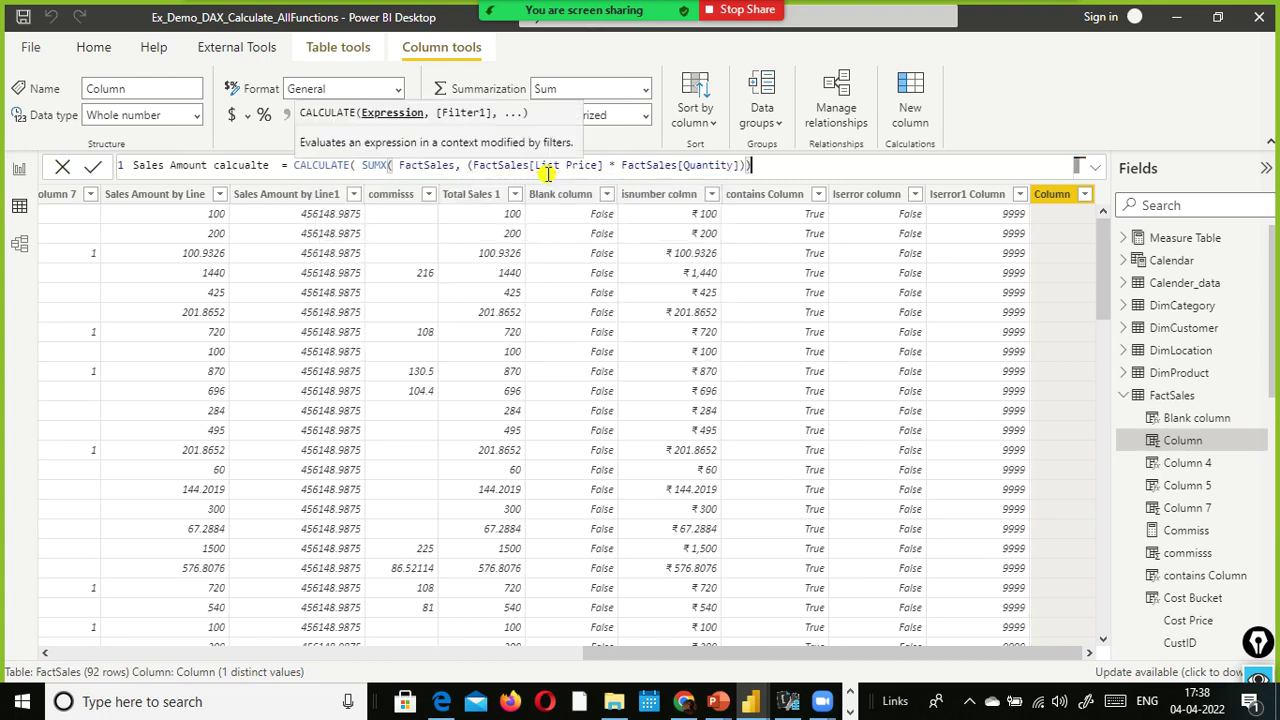
{"action": "type", "text": ")"}
{"action": "key", "text": "Return"}
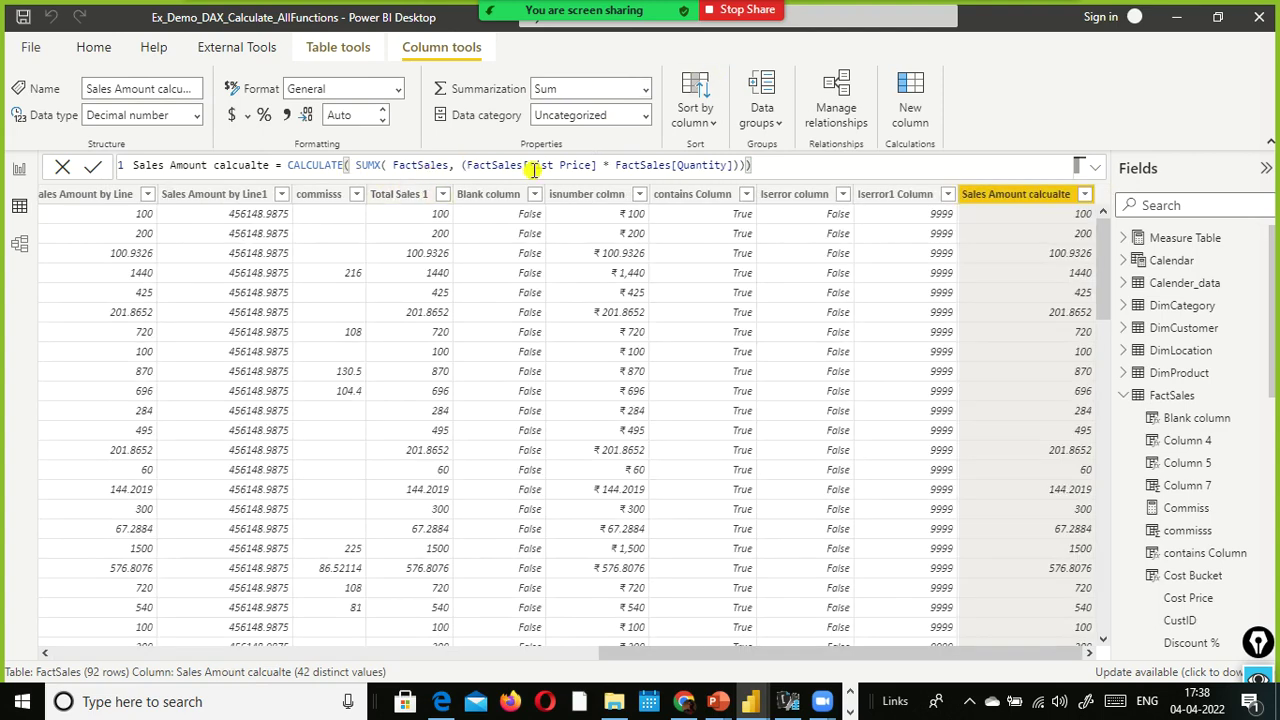
Review how CALCULATE encloses SUMX in the Sales Amount calcualte formula against the column's row values.
{"action": "left_click", "coordinate": [357, 165]}
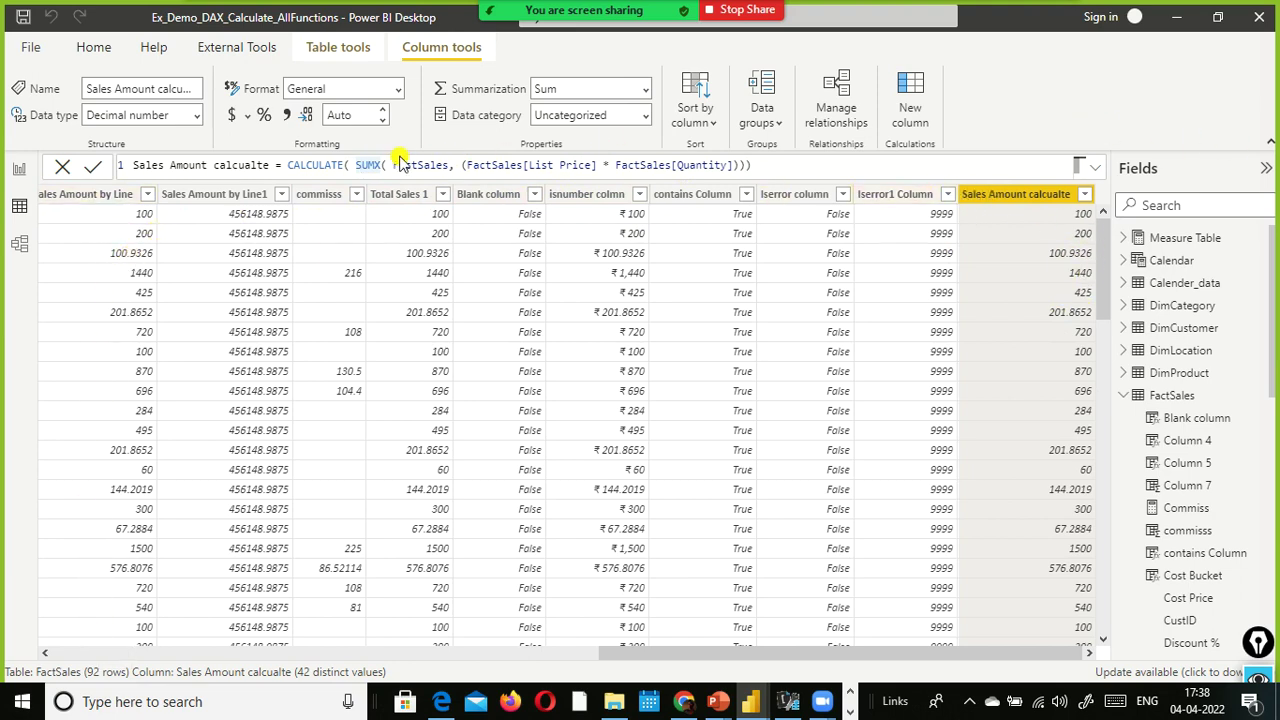
{"action": "left_click", "coordinate": [357, 165]}
{"action": "left_click", "coordinate": [349, 167]}
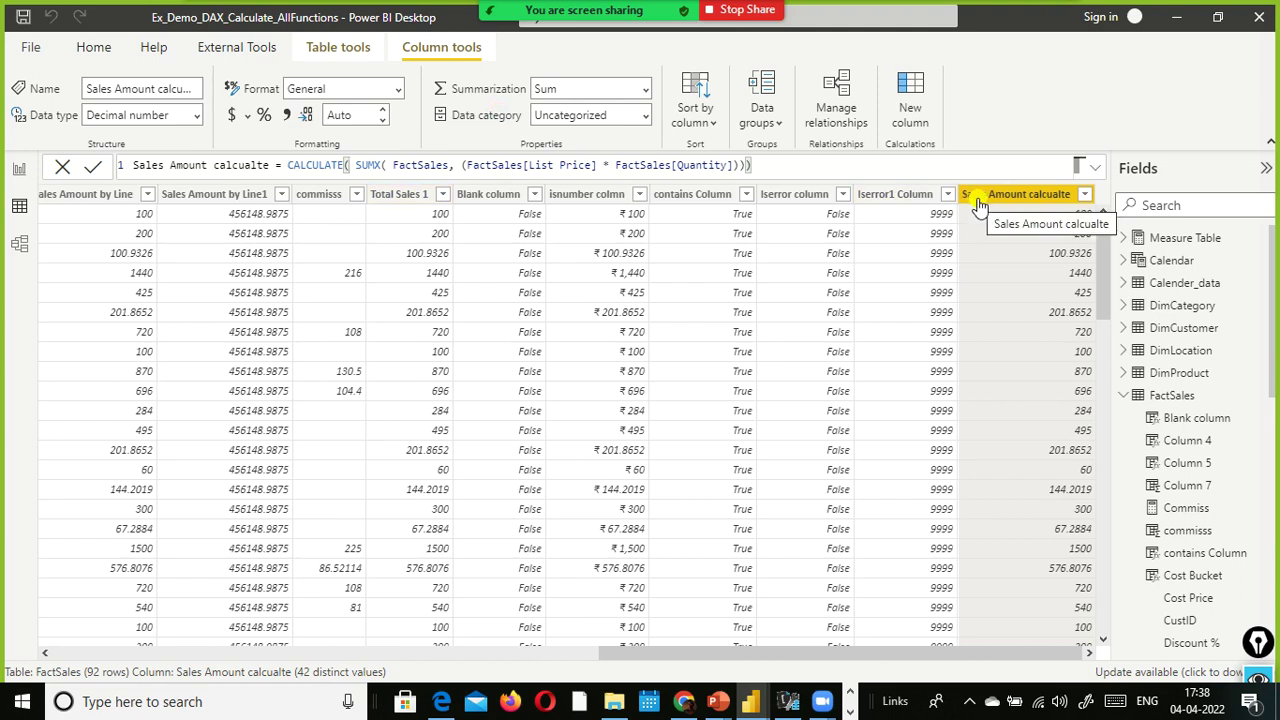
{"action": "left_click", "coordinate": [355, 165]}
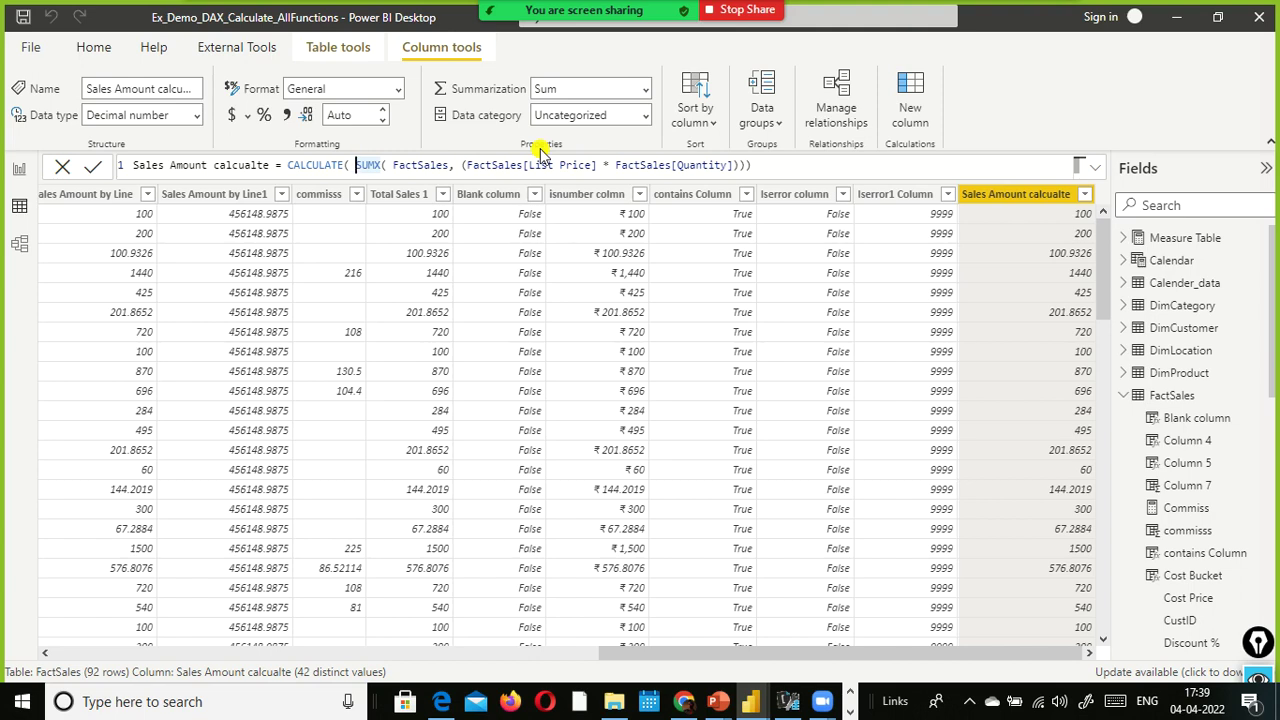
Switch to the PowerPoint slide show and advance from the context transition questions to the AVERAGE aggregation function slide.
{"action": "key", "text": "alt+Tab"}
{"action": "key", "text": "Tab"}
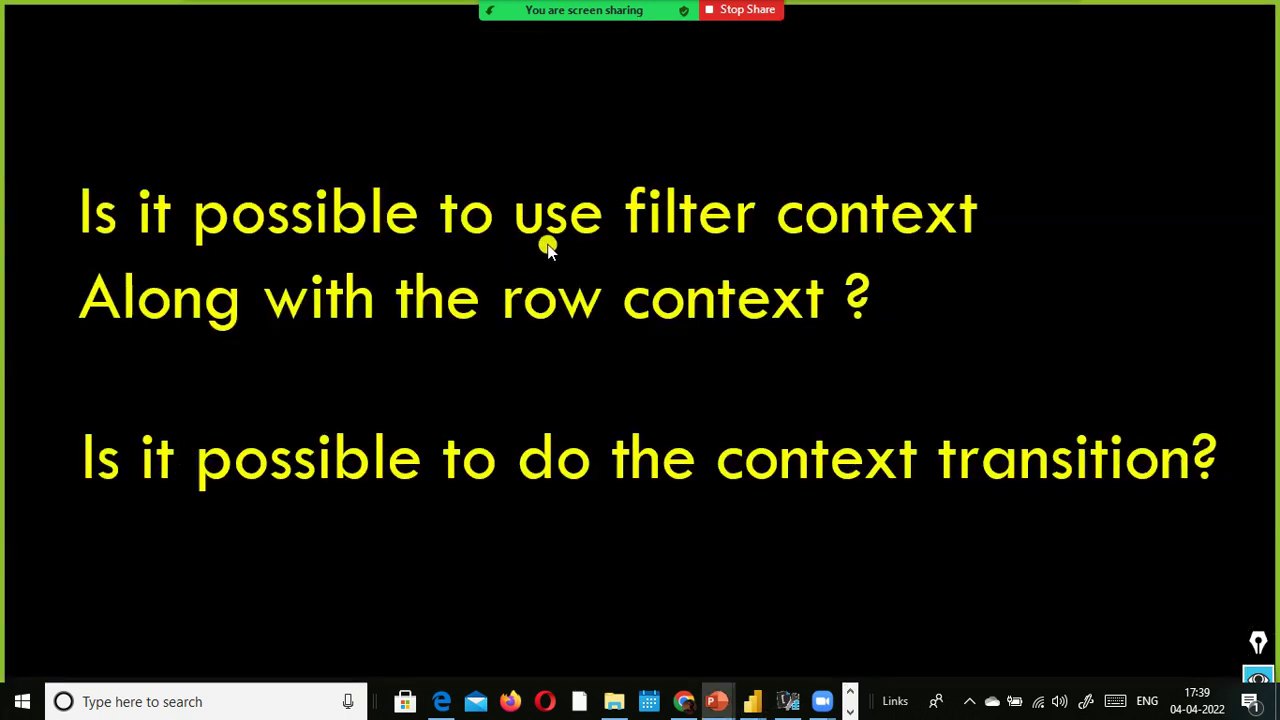
{"action": "key", "text": "Right"}
{"action": "key", "text": "Right"}
{"action": "key", "text": "Right"}
{"action": "key", "text": "Right"}
{"action": "key", "text": "Right"}
{"action": "key", "text": "Right"}
{"action": "key", "text": "Right"}
{"action": "key", "text": "Right"}
{"action": "key", "text": "Right"}
{"action": "key", "text": "Right"}
{"action": "key", "text": "Right"}
{"action": "key", "text": "Right"}
{"action": "key", "text": "Right"}
{"action": "key", "text": "Right"}
{"action": "key", "text": "Right"}
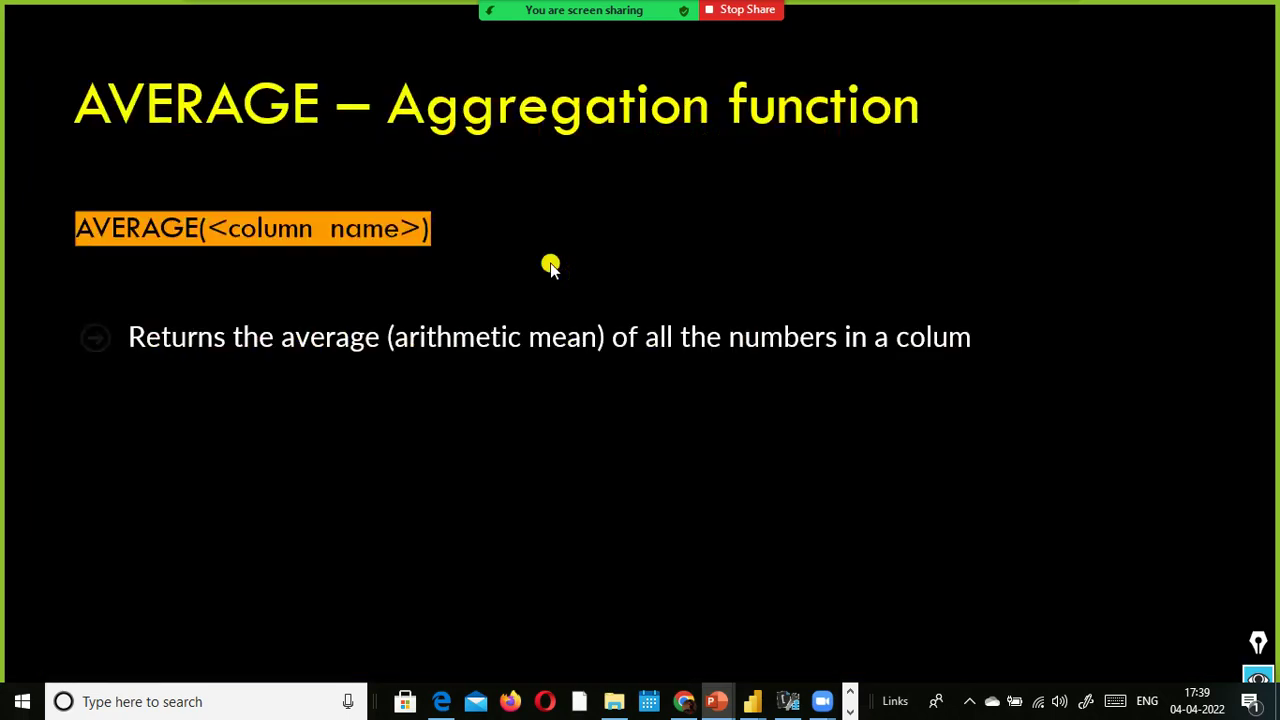
Advance the slide show past the DAX function categories to the CALCULATE syntax slide.
{"action": "key", "text": "Right"}
{"action": "key", "text": "Right"}
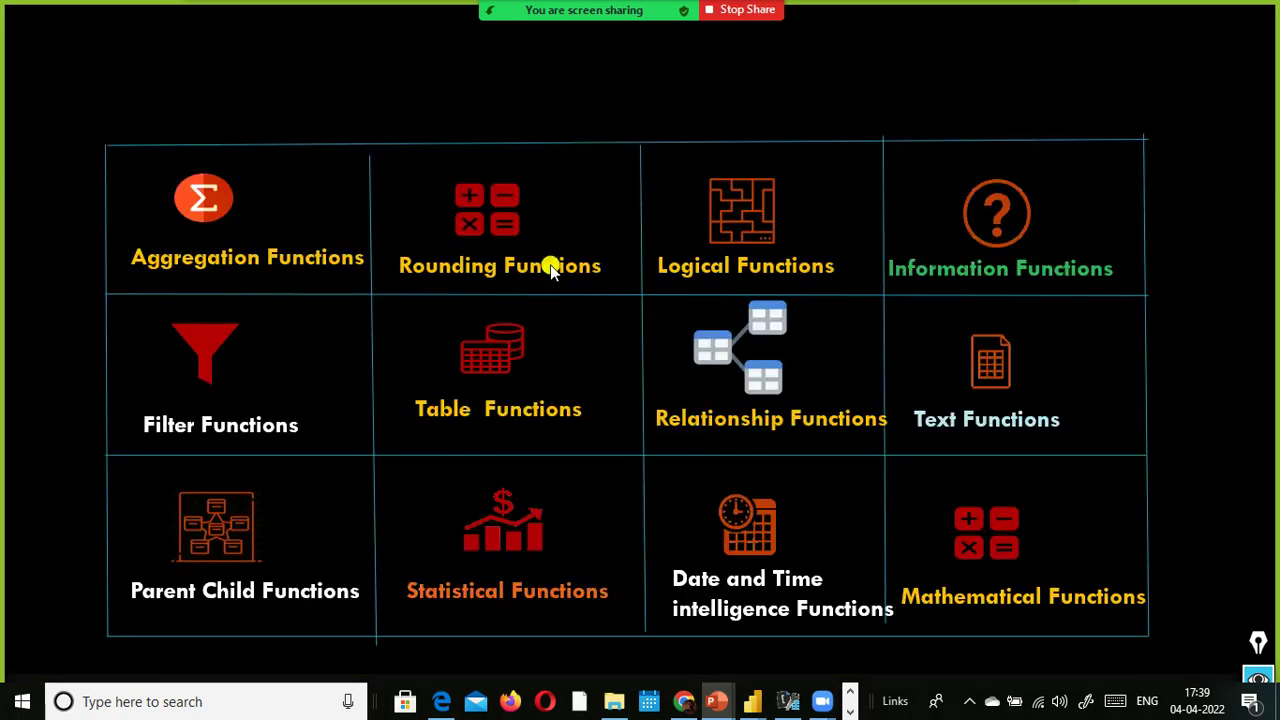
{"action": "key", "text": "Right"}
{"action": "key", "text": "Right"}
{"action": "key", "text": "Right"}
{"action": "key", "text": "Right"}
{"action": "key", "text": "Right"}
{"action": "key", "text": "Right"}
{"action": "key", "text": "Right"}
{"action": "key", "text": "Right"}
Switch to the Ex_Demo_DAX_Calculate_AllFunctions file in Power BI Desktop, show the report view, and collapse the FactSales table.
{"action": "key", "text": "alt+Tab"}
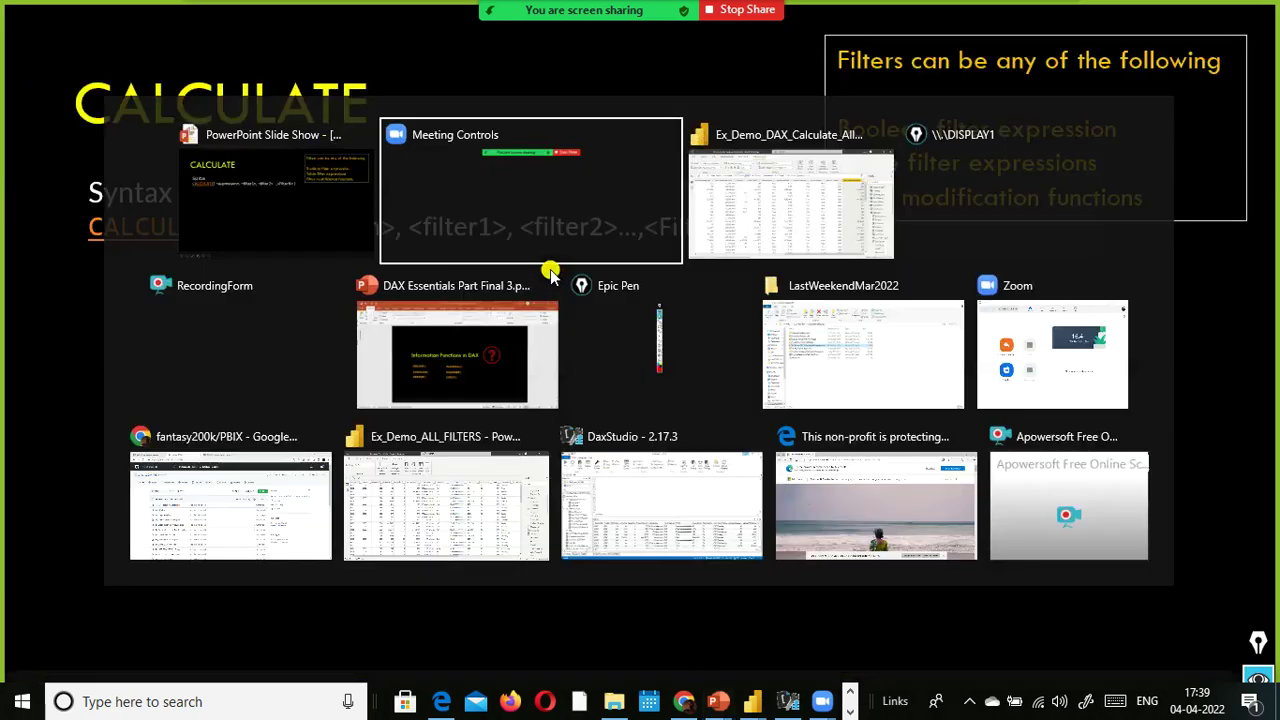
{"action": "key", "text": "alt+Tab"}
{"action": "left_click", "coordinate": [21, 167]}
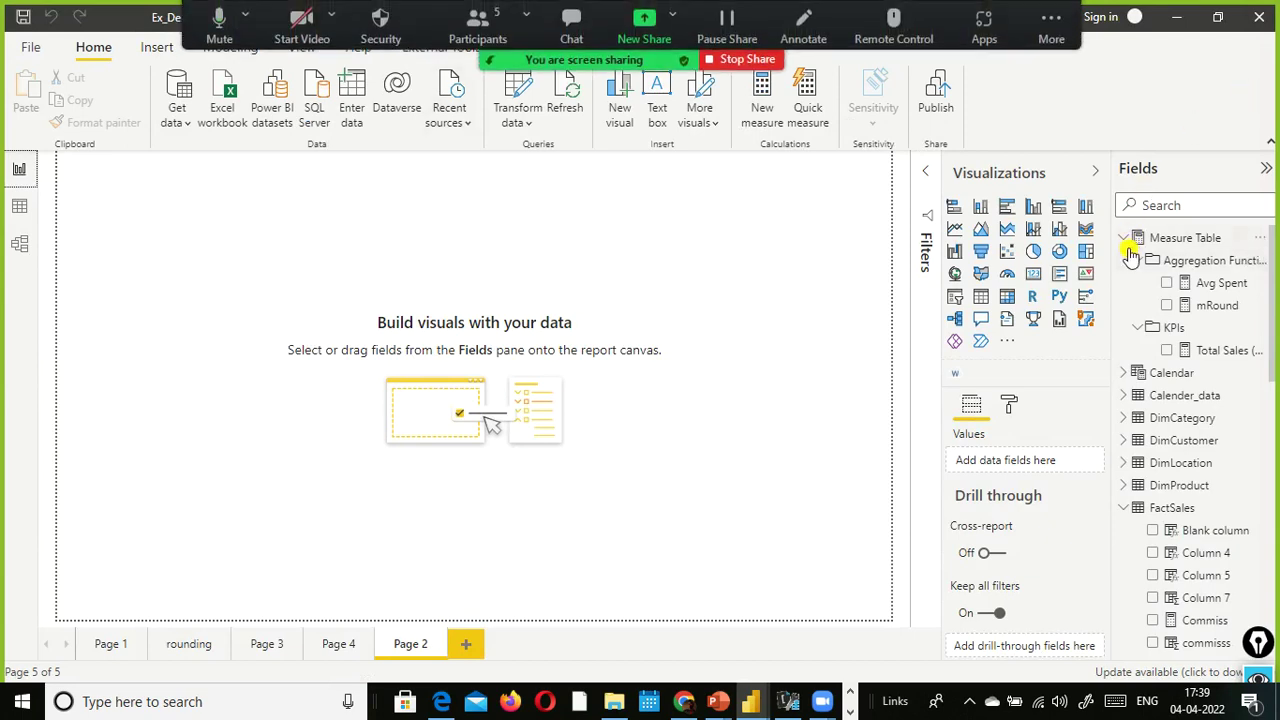
{"action": "left_click", "coordinate": [1125, 507]}
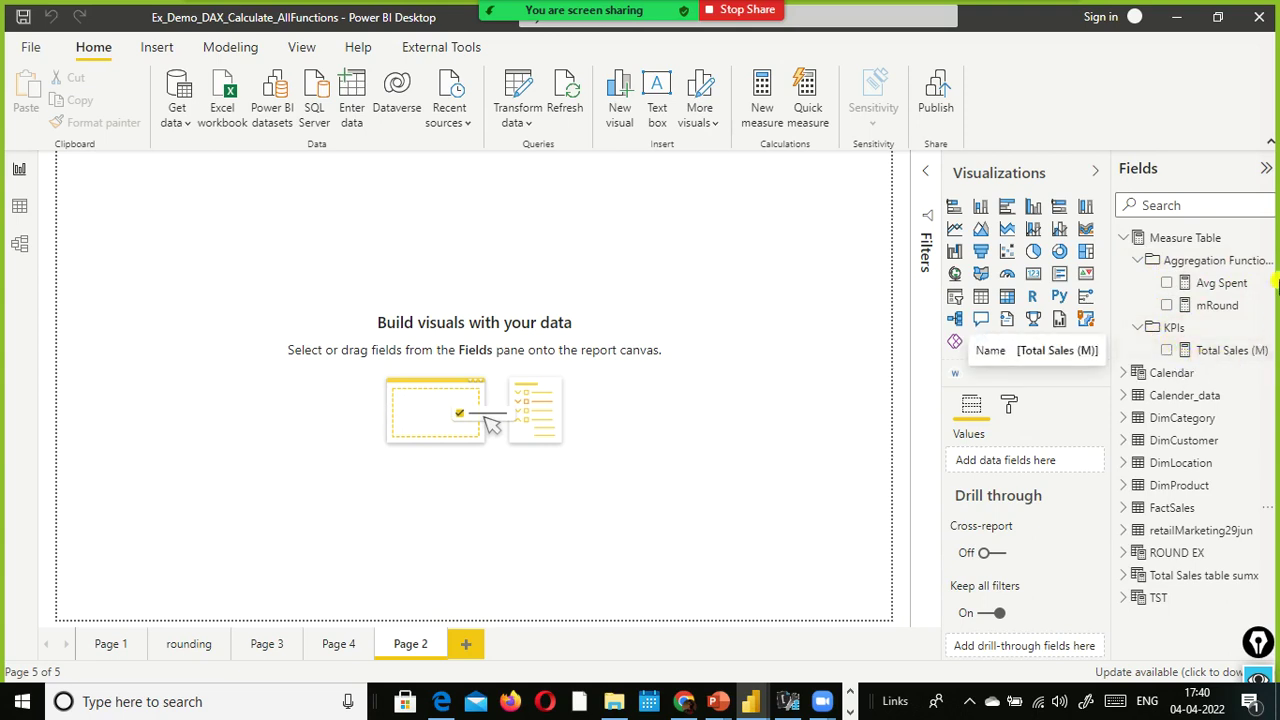
Create a new measure in Measure Table, name it Sum of Sales, and begin its SUM expression.
{"action": "left_click", "coordinate": [1200, 239]}
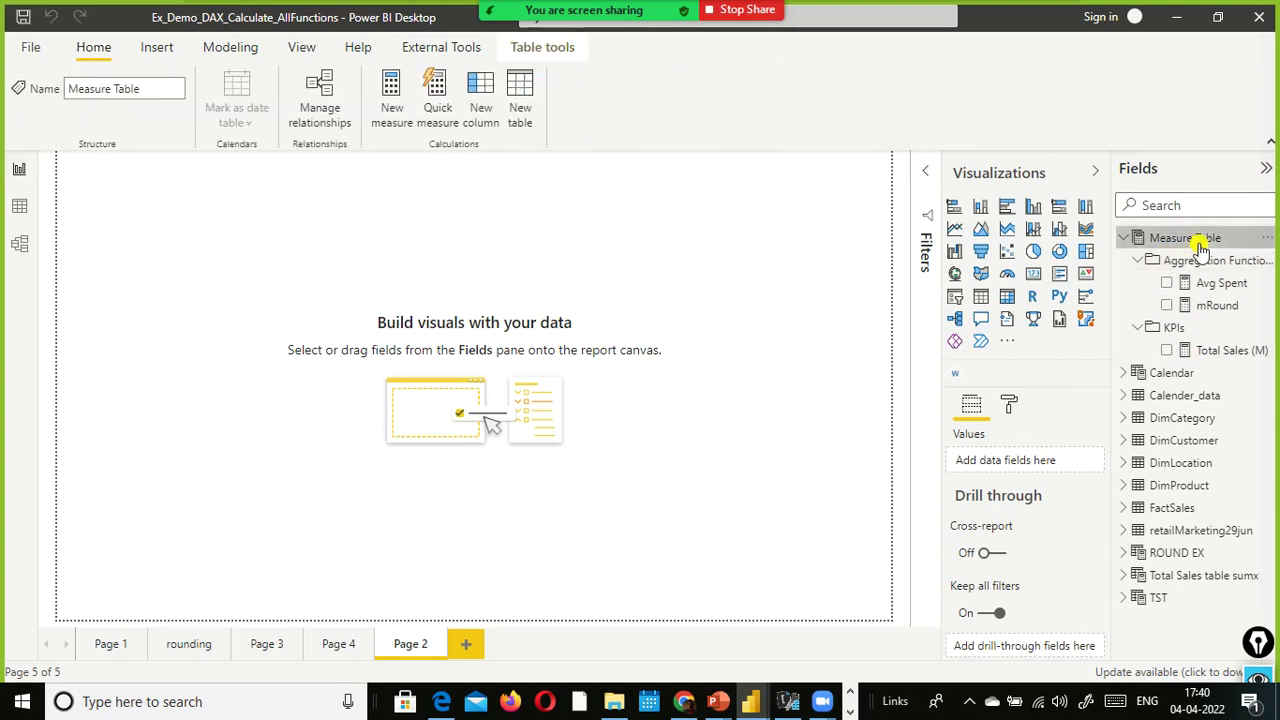
{"action": "left_click", "coordinate": [1266, 238]}
{"action": "left_click", "coordinate": [1193, 256]}
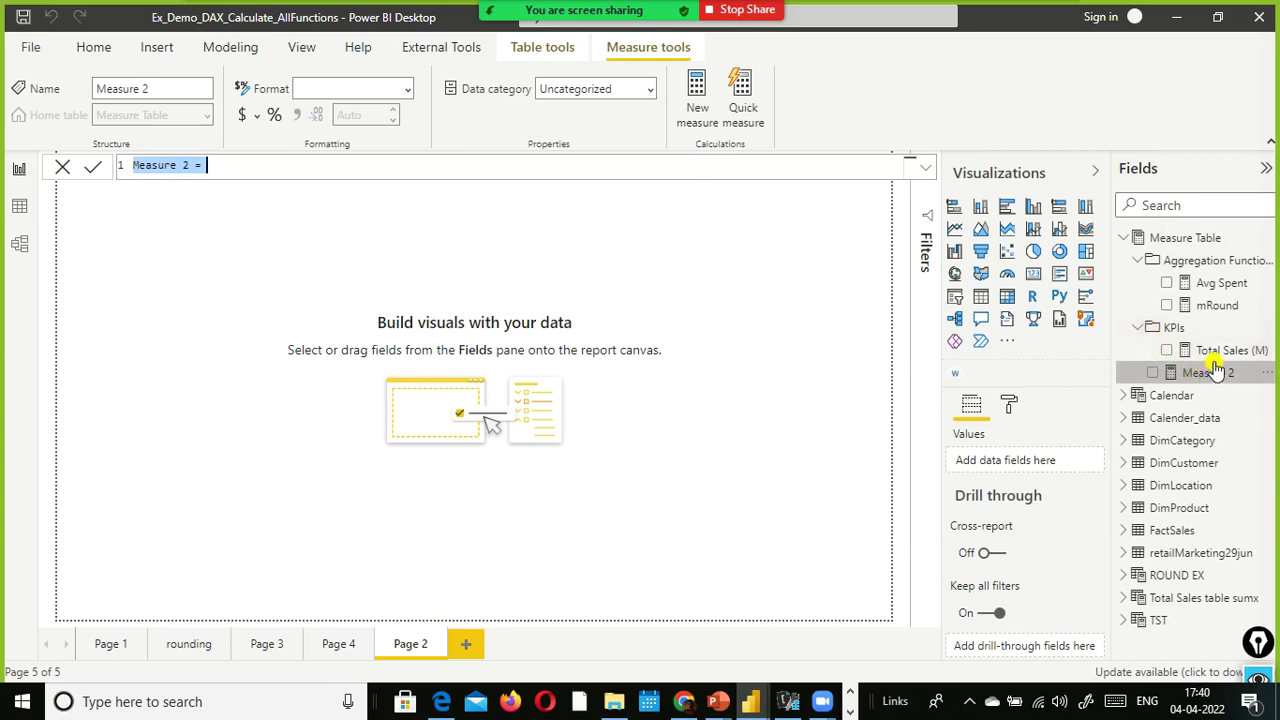
{"action": "type", "text": "S"}
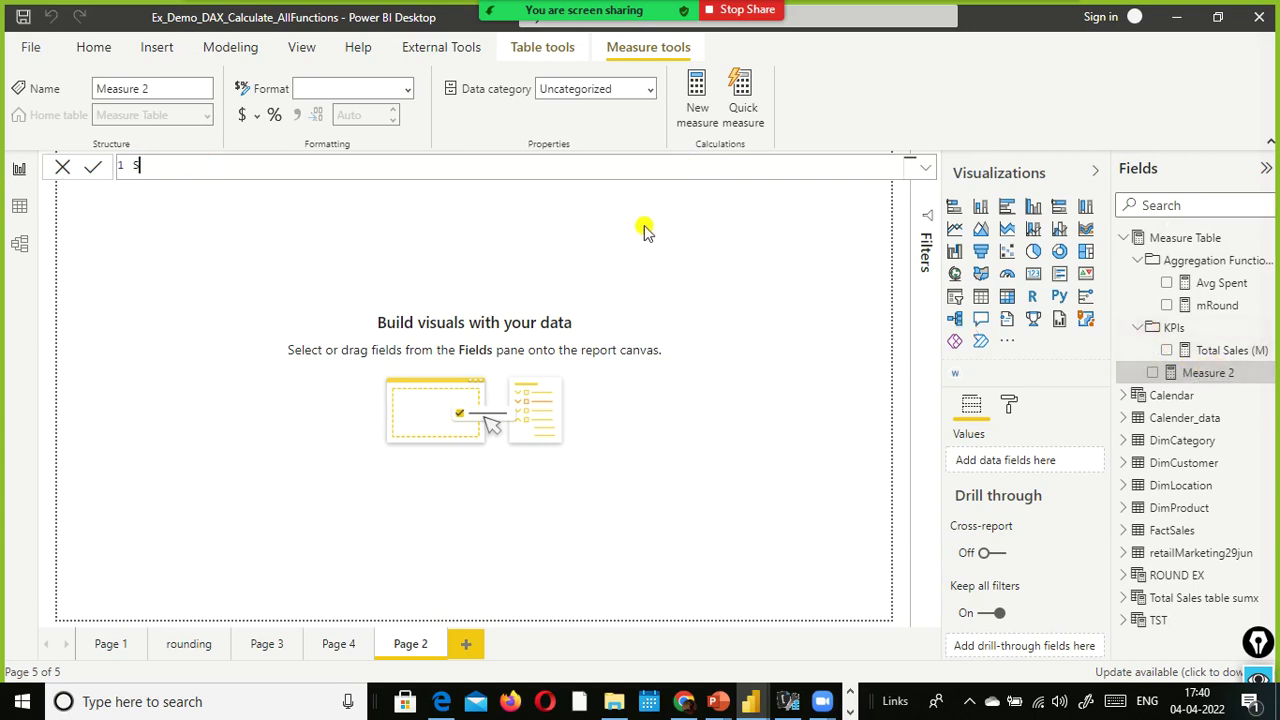
{"action": "type", "text": "um of Sales = s"}
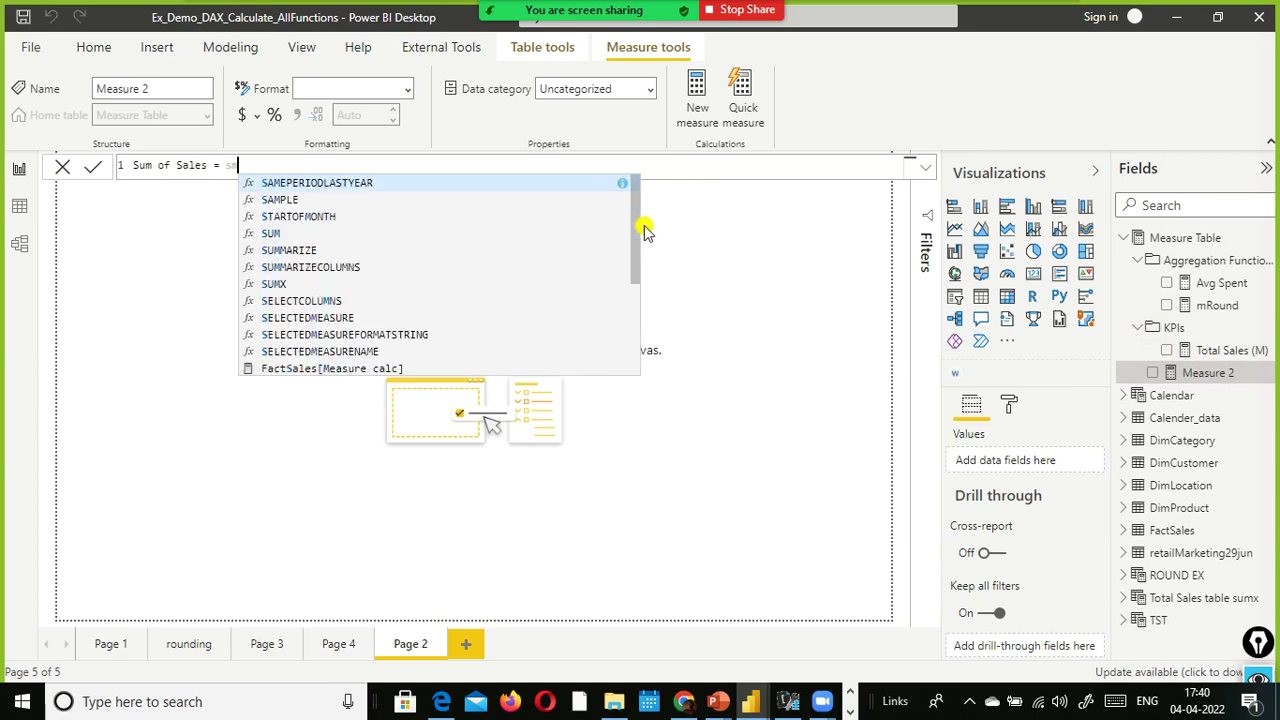
{"action": "key", "text": "BackSpace"}
{"action": "type", "text": "m"}
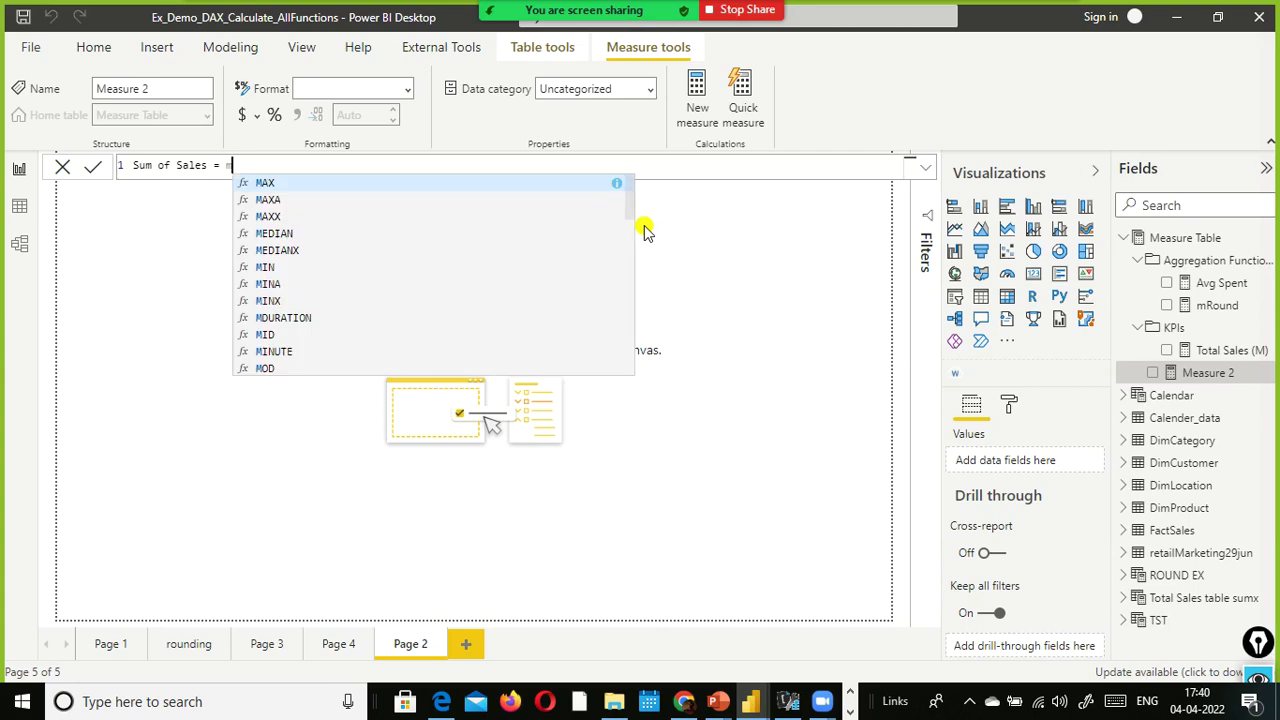
{"action": "key", "text": "BackSpace"}
{"action": "type", "text": "su"}
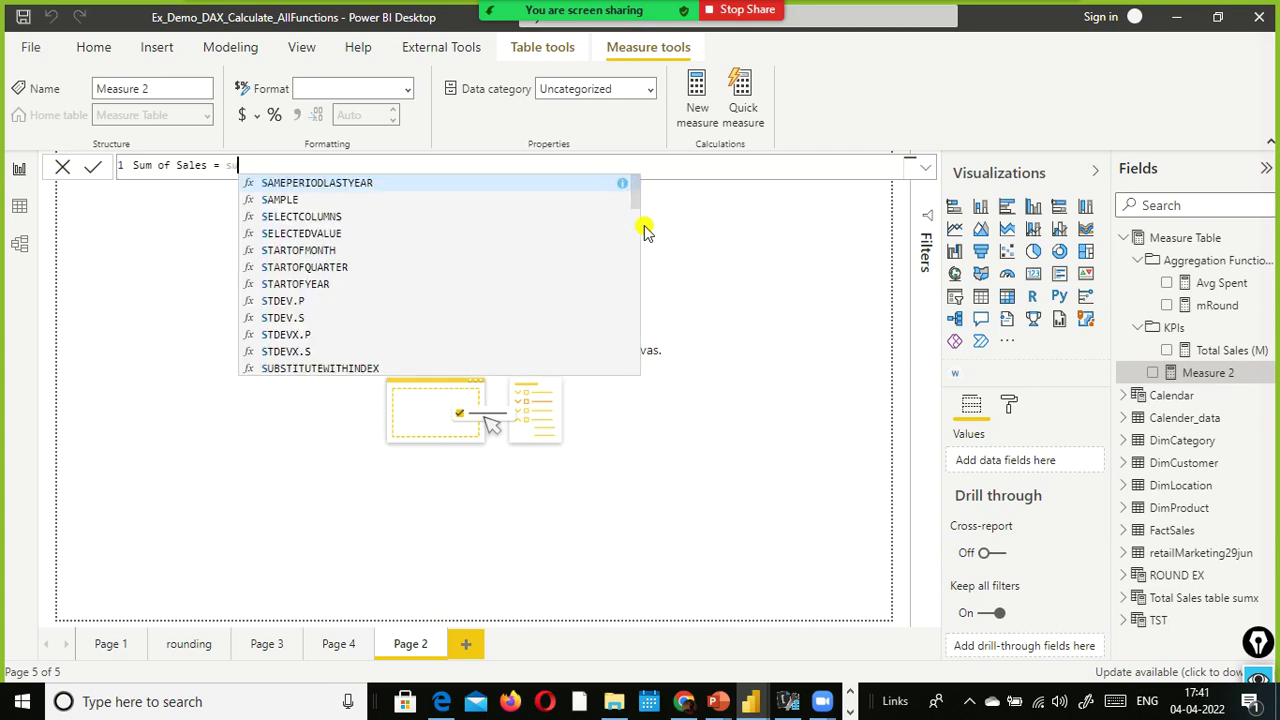
{"action": "type", "text": "m( salesa am"}
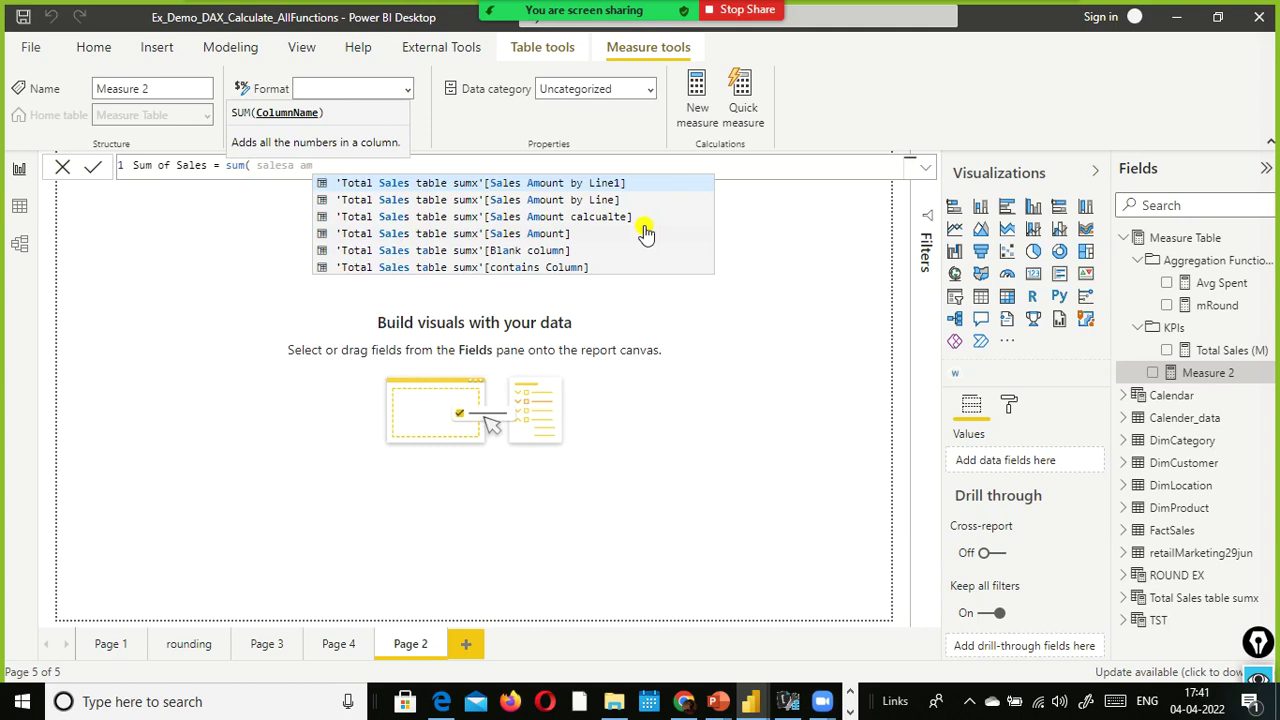
Complete the Sum of Sales formula as sum(FactSales[Sales Amount]) and commit the measure.
{"action": "key", "text": "BackSpace"}
{"action": "key", "text": "BackSpace"}
{"action": "key", "text": "BackSpace"}
{"action": "key", "text": "BackSpace"}
{"action": "key", "text": "BackSpace"}
{"action": "key", "text": "BackSpace"}
{"action": "key", "text": "BackSpace"}
{"action": "key", "text": "BackSpace"}
{"action": "key", "text": "BackSpace"}
{"action": "key", "text": "BackSpace"}
{"action": "type", "text": "factsales"}
{"action": "key", "text": "Down"}
{"action": "key", "text": "Down"}
{"action": "key", "text": "Down"}
{"action": "key", "text": "Down"}
{"action": "key", "text": "Down"}
{"action": "key", "text": "Down"}
{"action": "key", "text": "Down"}
{"action": "key", "text": "Down"}
{"action": "key", "text": "Down"}
{"action": "key", "text": "Down"}
{"action": "key", "text": "Down"}
{"action": "key", "text": "Down"}
{"action": "key", "text": "Down"}
{"action": "key", "text": "Down"}
{"action": "key", "text": "Down"}
{"action": "key", "text": "Down"}
{"action": "key", "text": "Down"}
{"action": "key", "text": "Down"}
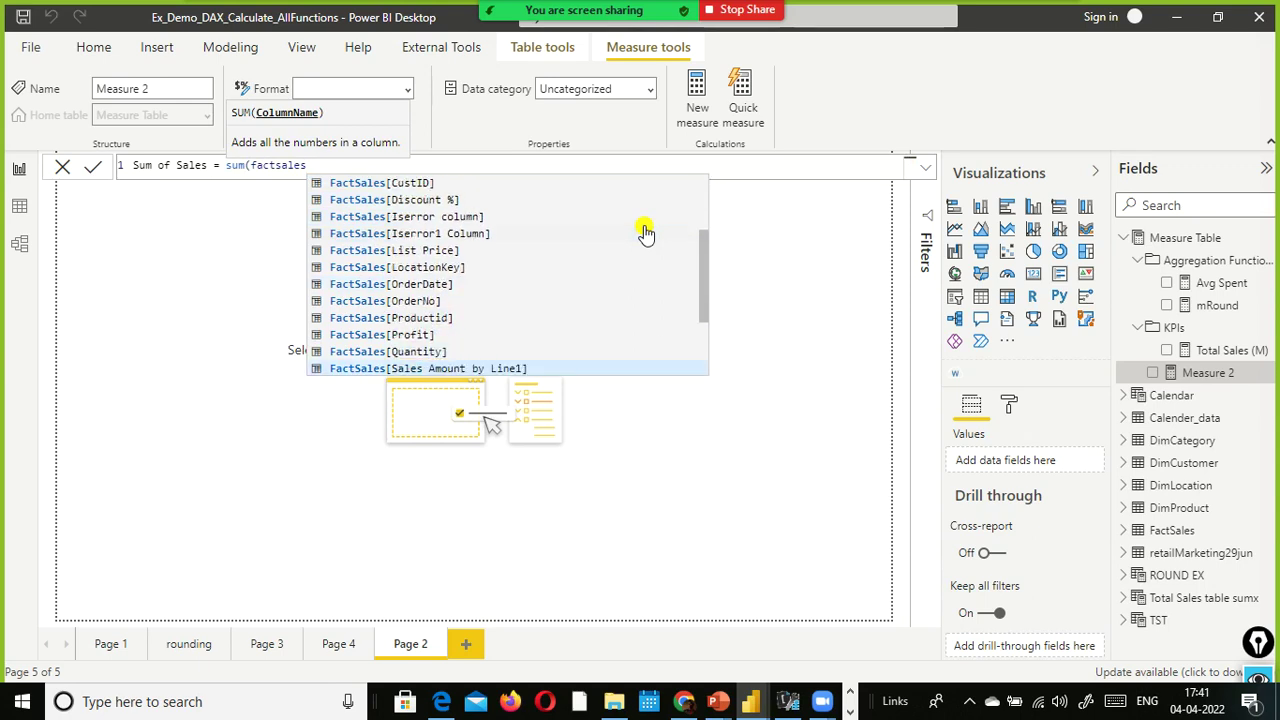
{"action": "key", "text": "Down"}
{"action": "key", "text": "Down"}
{"action": "key", "text": "Down"}
{"action": "key", "text": "Down"}
{"action": "key", "text": "Down"}
{"action": "key", "text": "Up"}
{"action": "key", "text": "Up"}
{"action": "key", "text": "Up"}
{"action": "key", "text": "Down"}
{"action": "key", "text": "Tab"}
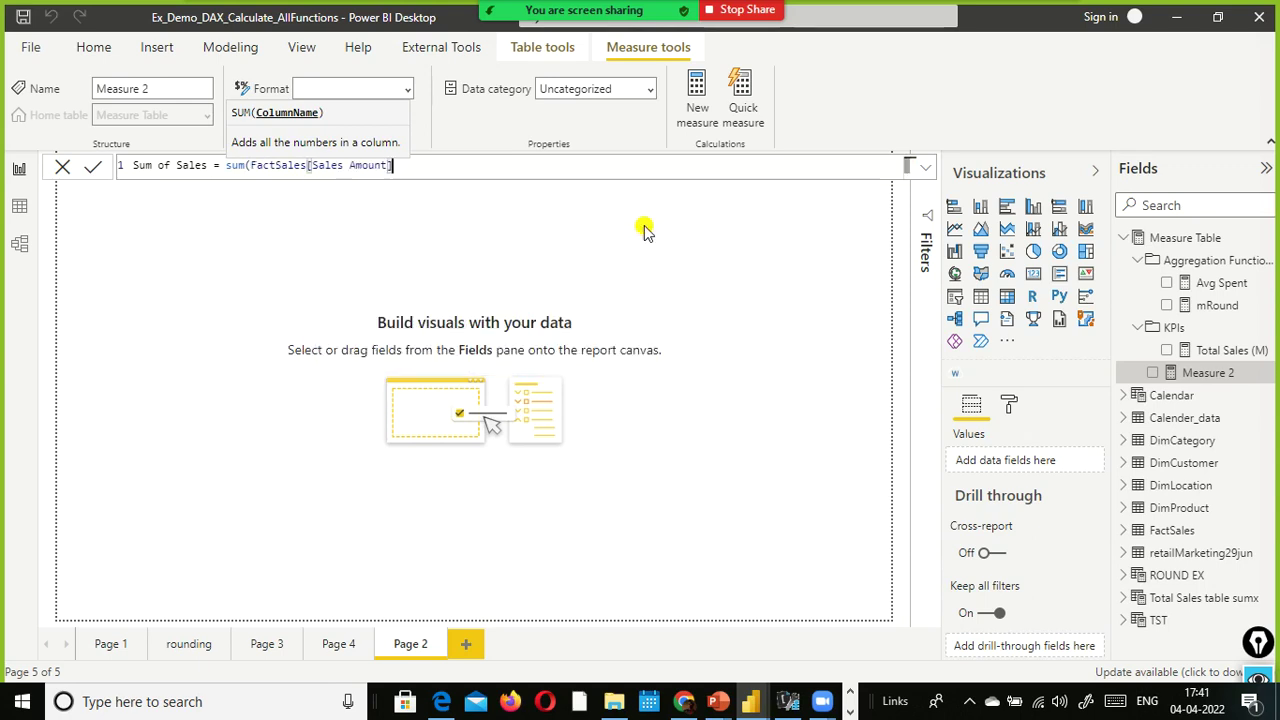
{"action": "type", "text": ")"}
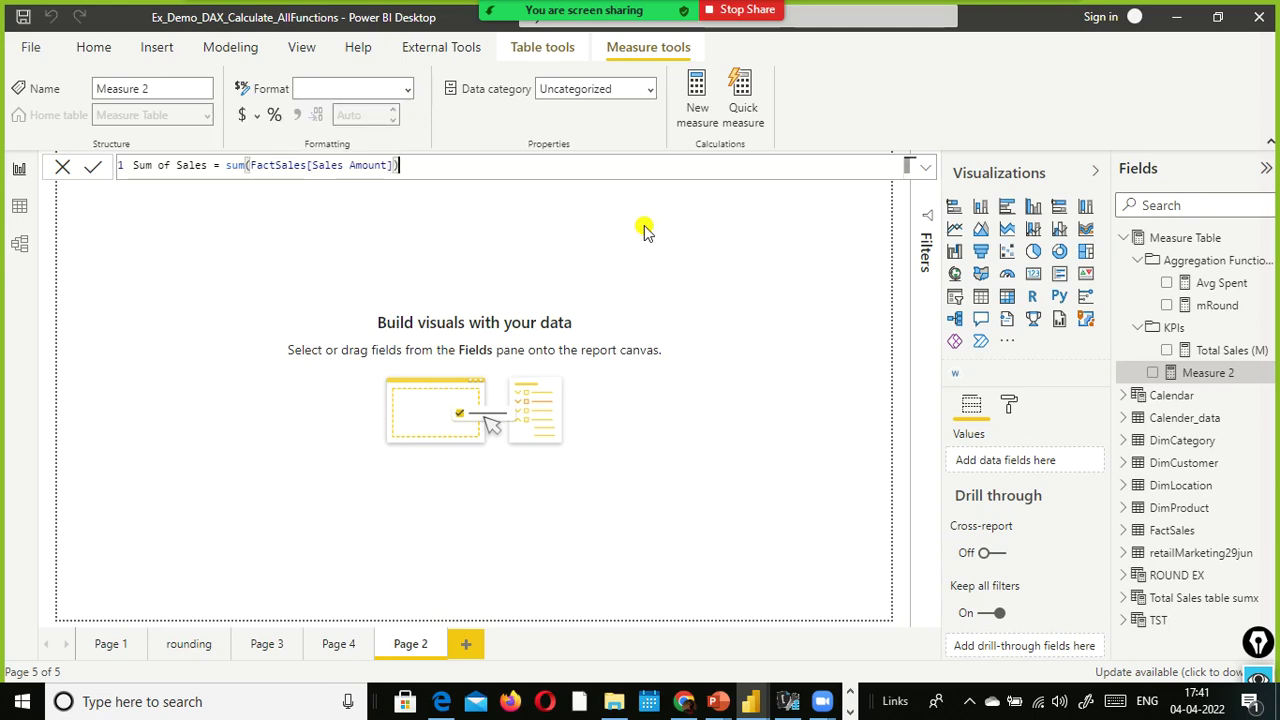
{"action": "key", "text": "Return"}
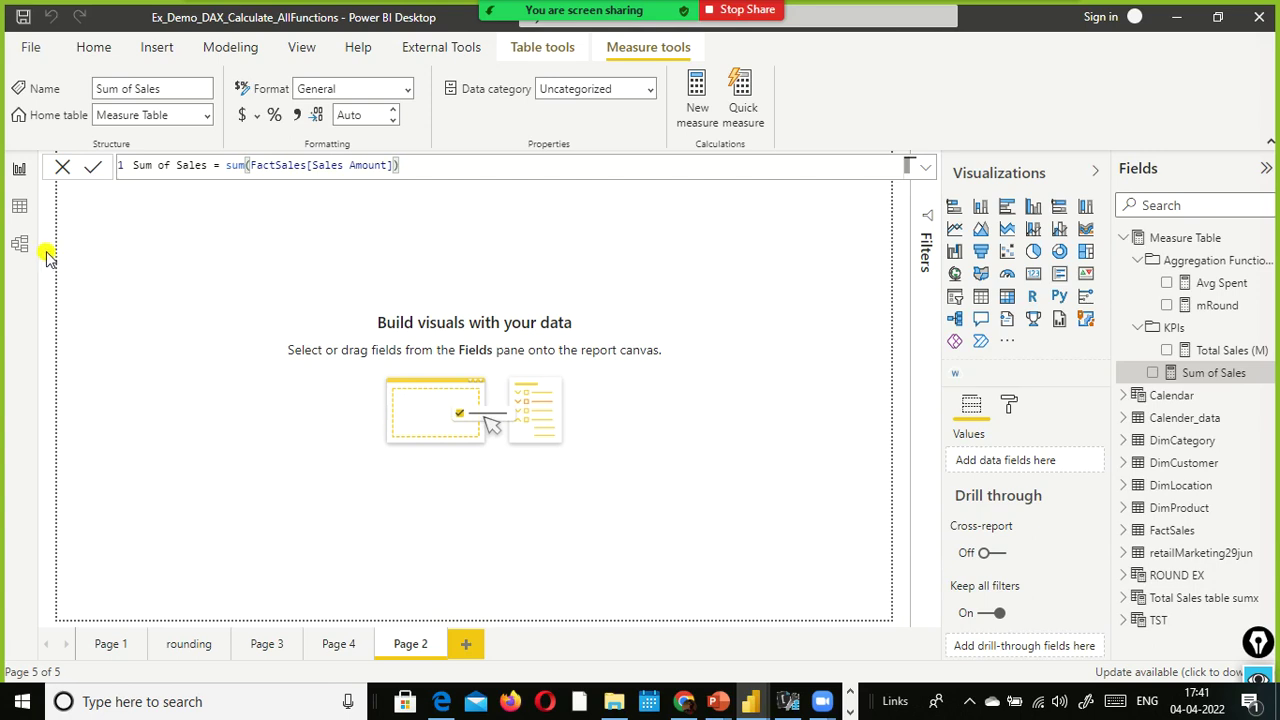
Compare the formulas of the Total Sales (M) and Sum of Sales measures without editing them.
{"action": "left_click", "coordinate": [1212, 354]}
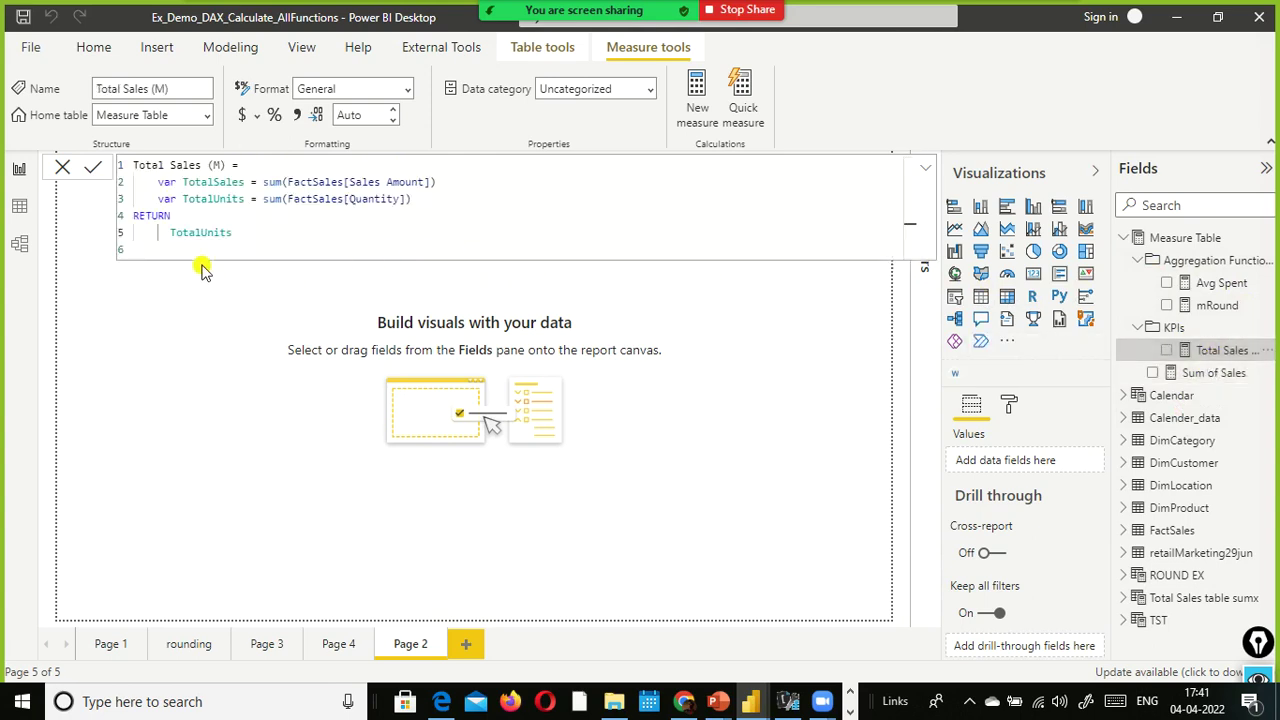
{"action": "left_click", "coordinate": [62, 170]}
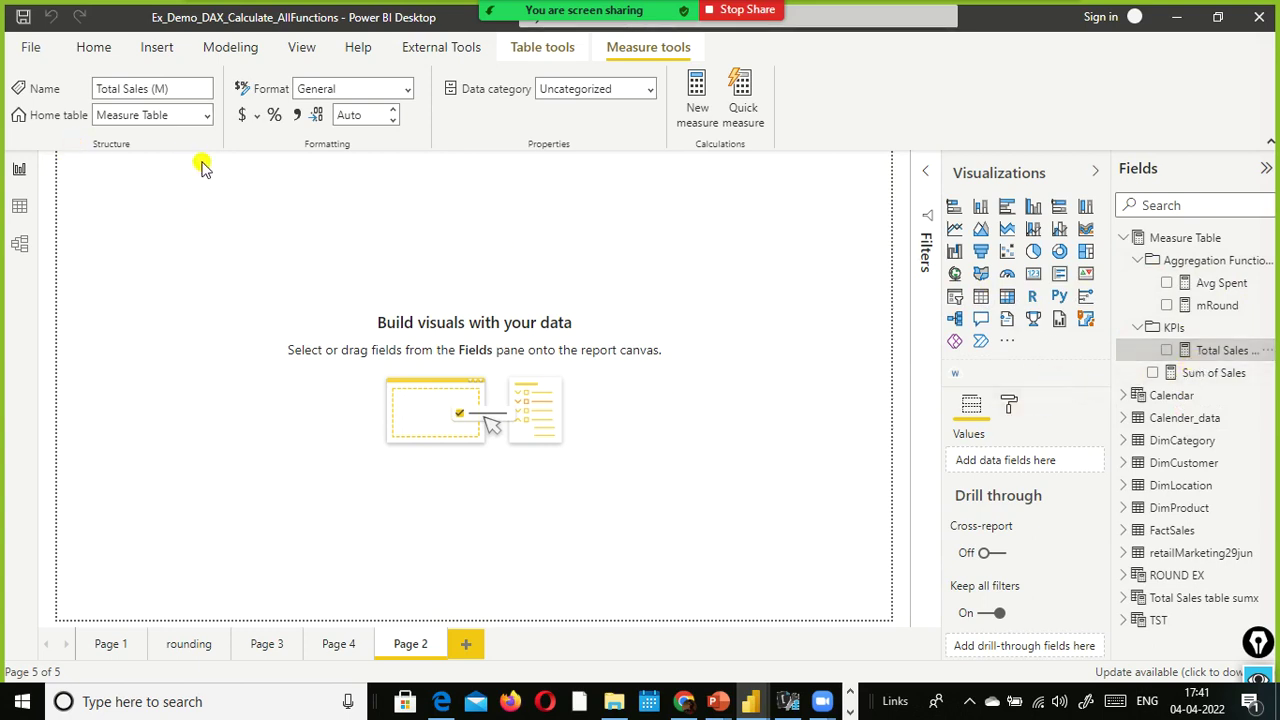
{"action": "left_click", "coordinate": [1195, 378]}
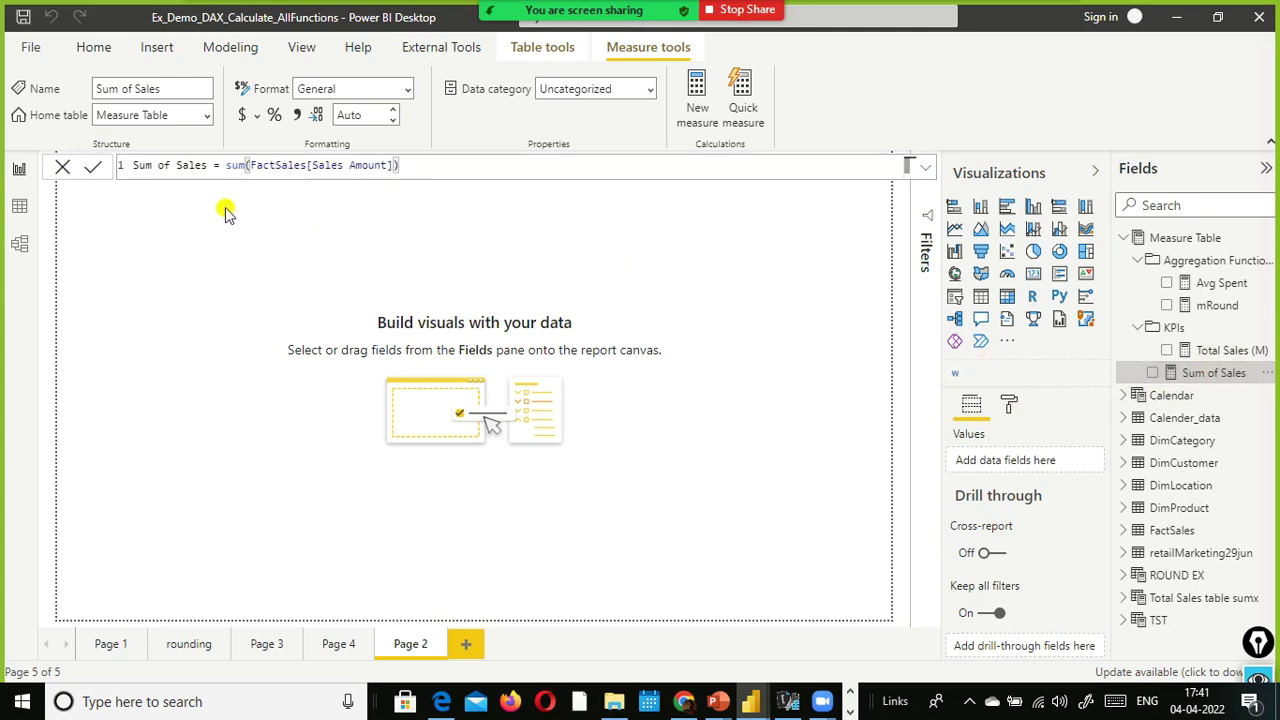
{"action": "left_click", "coordinate": [420, 218]}
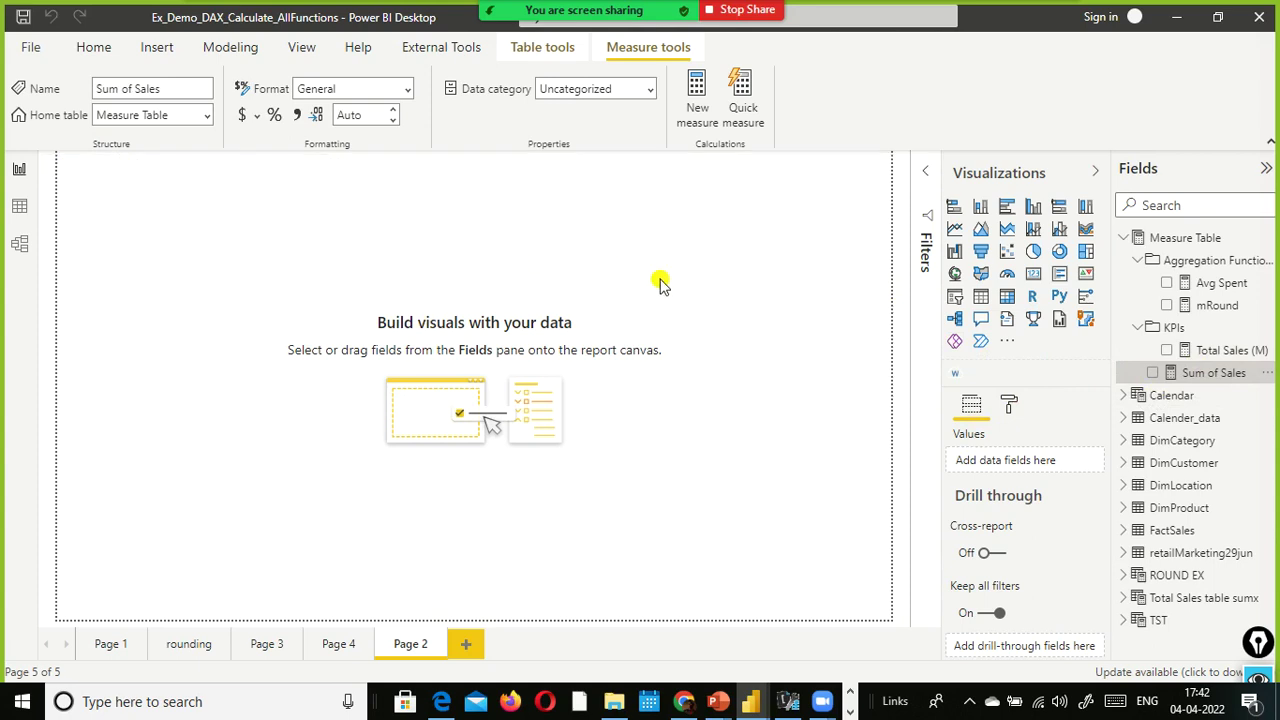
Add a matrix visual to Page 2 with Sum of Sales as values and Category from DimCategory as rows.
{"action": "left_click", "coordinate": [1006, 297]}
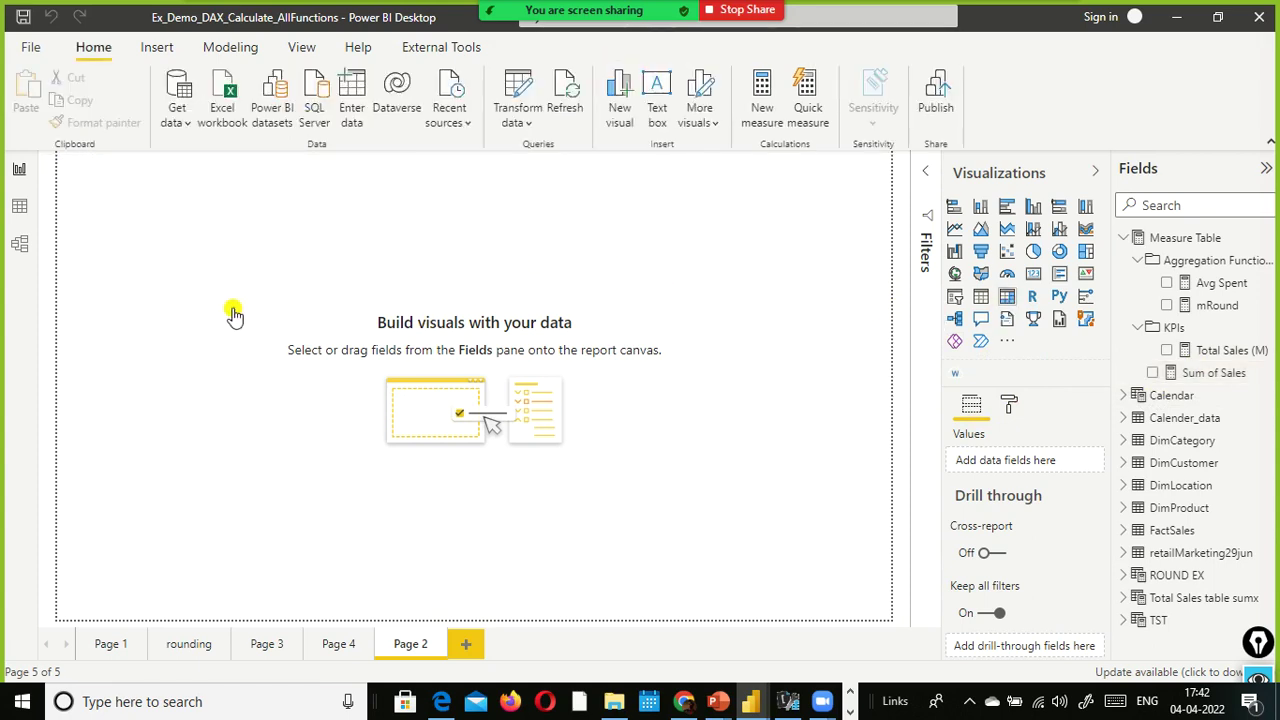
{"action": "left_click_drag", "start_coordinate": [205, 250], "coordinate": [273, 413]}
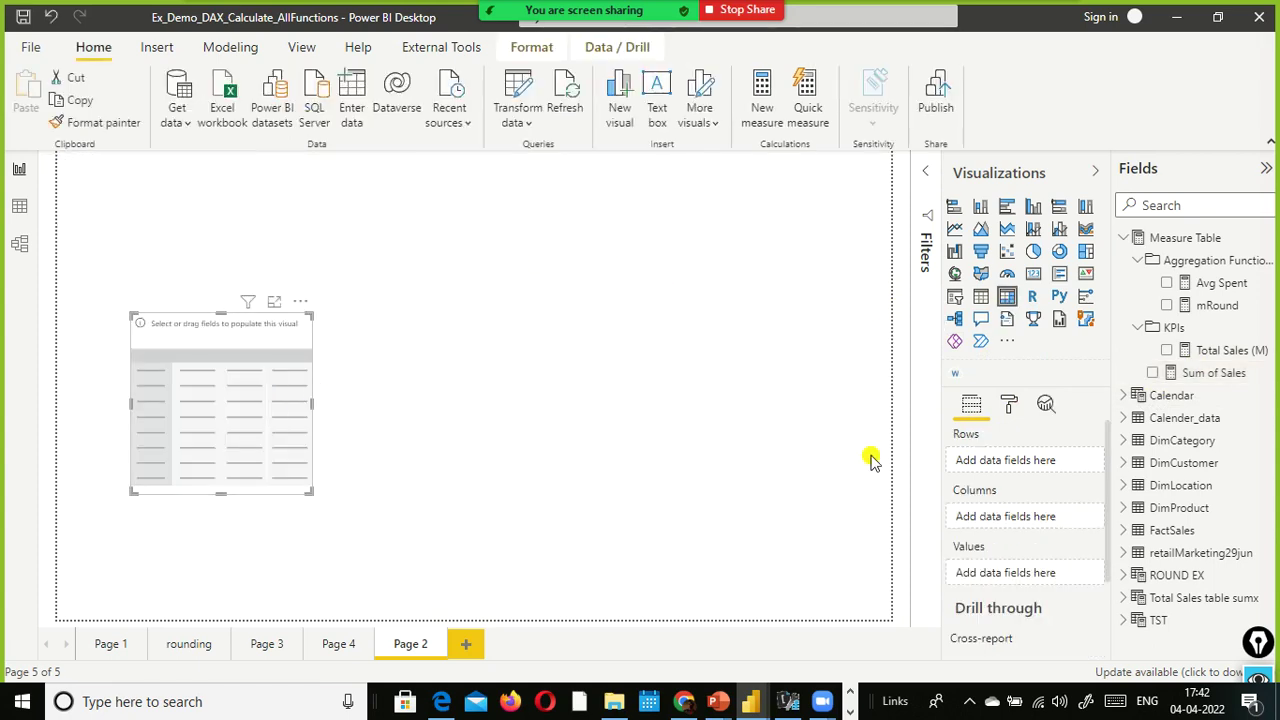
{"action": "left_click_drag", "start_coordinate": [1225, 385], "coordinate": [277, 410]}
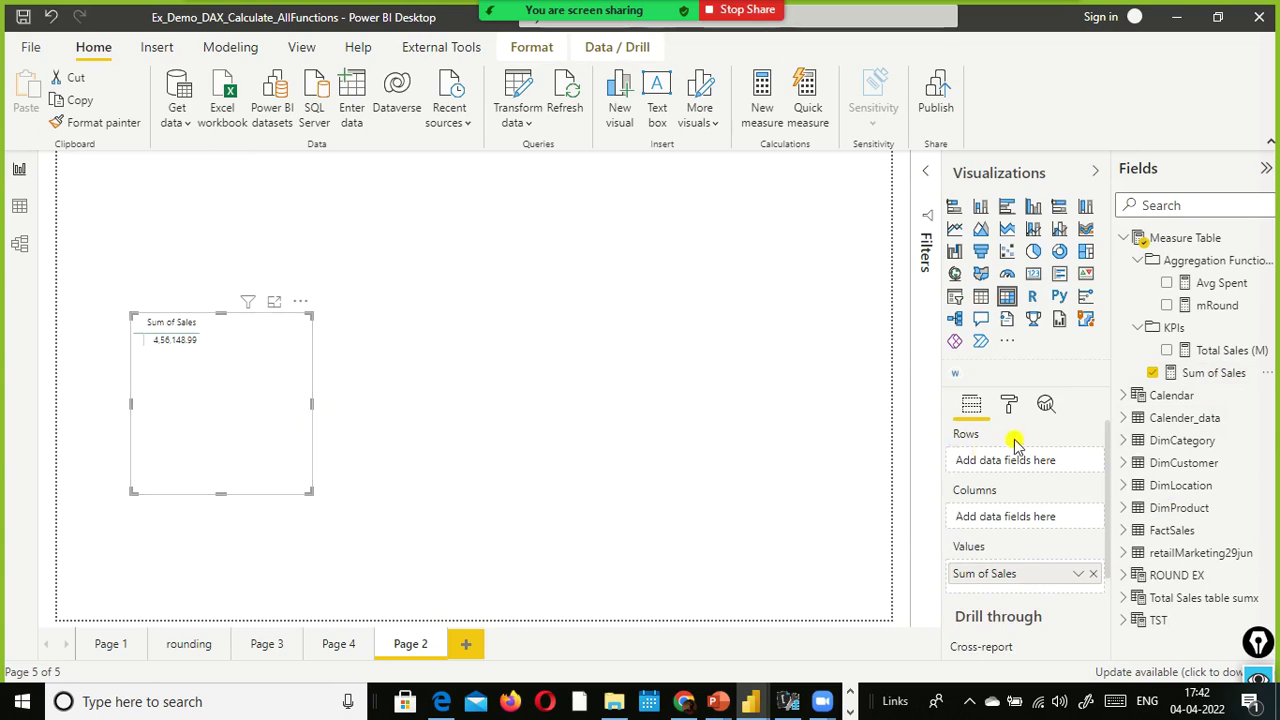
{"action": "left_click", "coordinate": [1124, 444]}
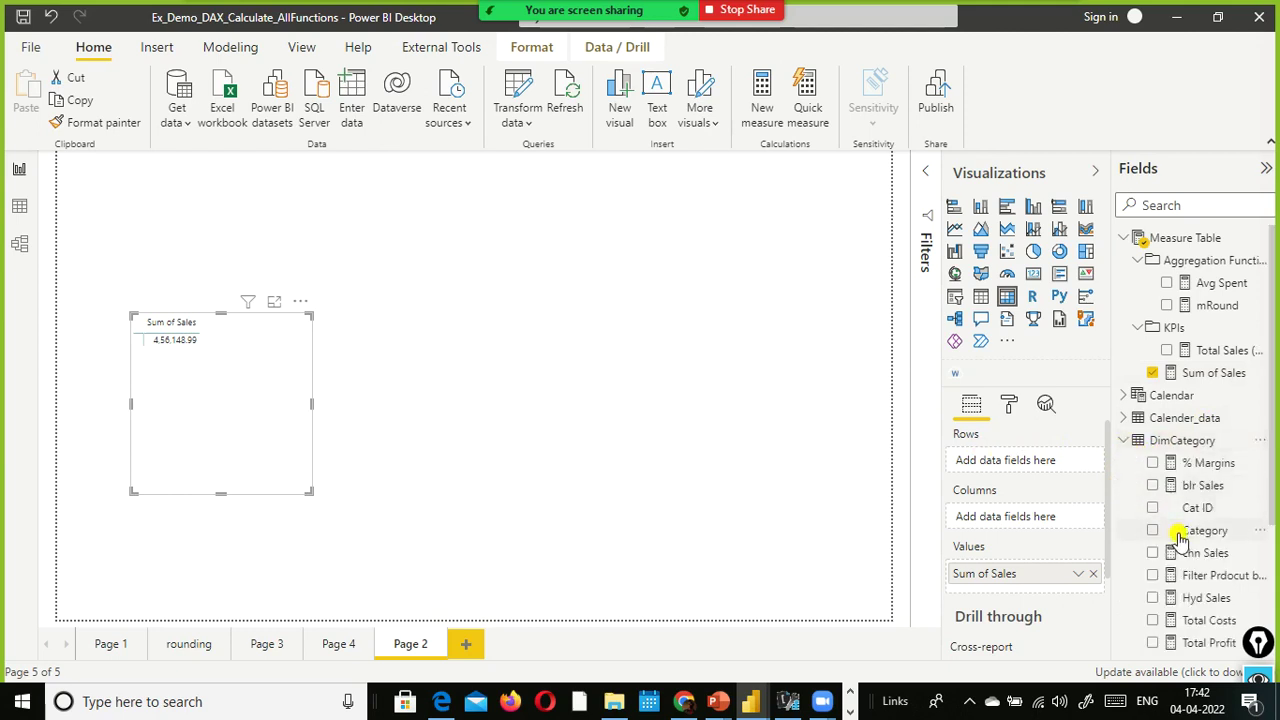
{"action": "left_click_drag", "start_coordinate": [1191, 532], "coordinate": [197, 360]}
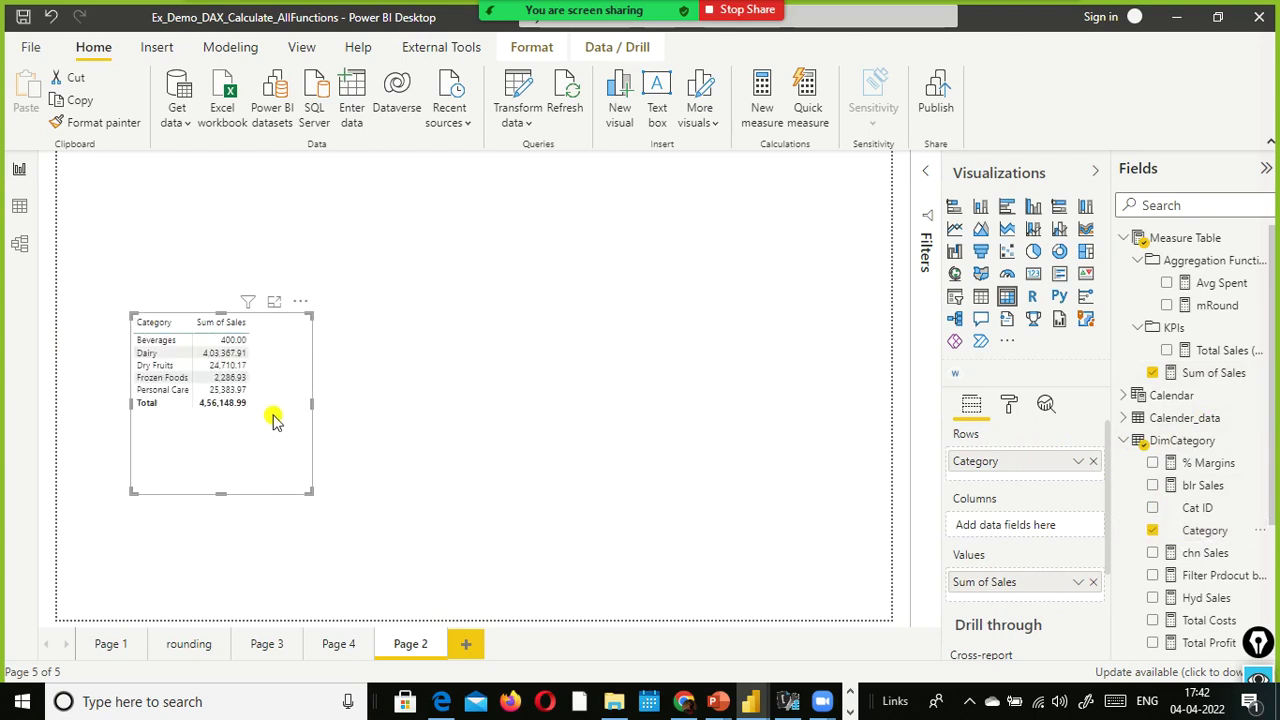
Resize the category sales matrix to be wider and shorter, leaving some spare room beside its columns.
{"action": "left_click_drag", "start_coordinate": [310, 404], "coordinate": [409, 417]}
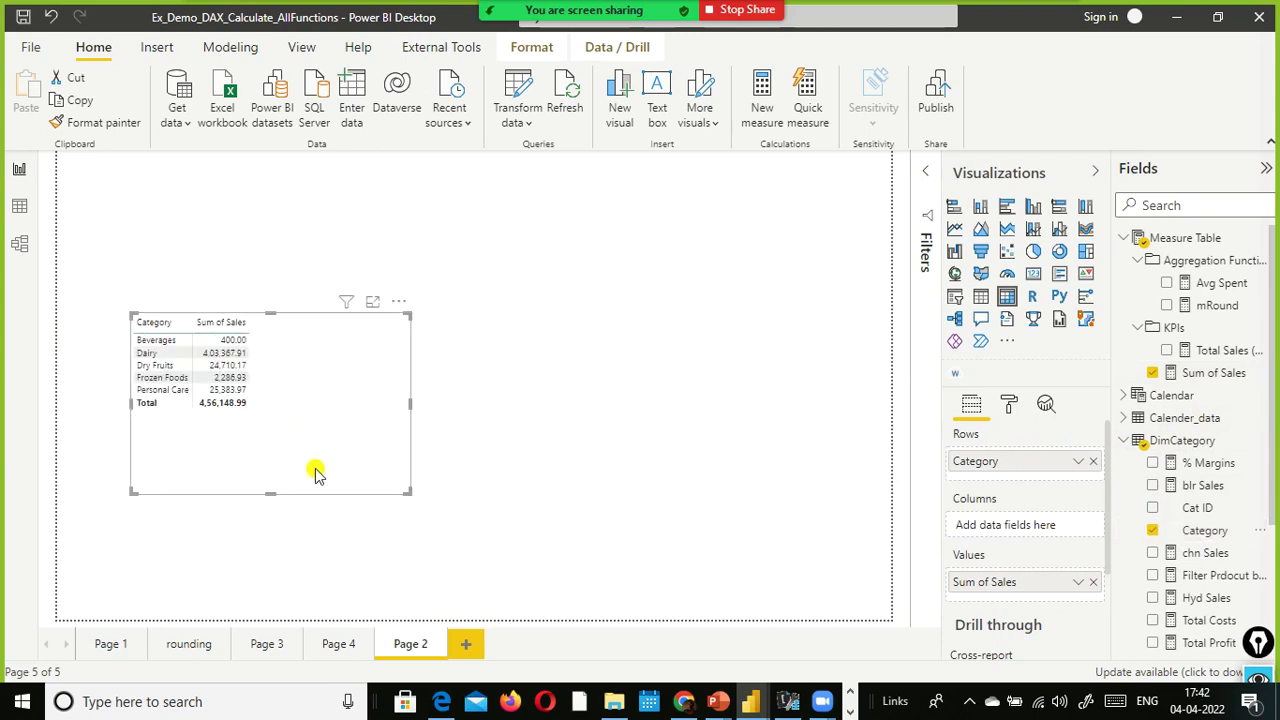
{"action": "left_click_drag", "start_coordinate": [274, 491], "coordinate": [277, 459]}
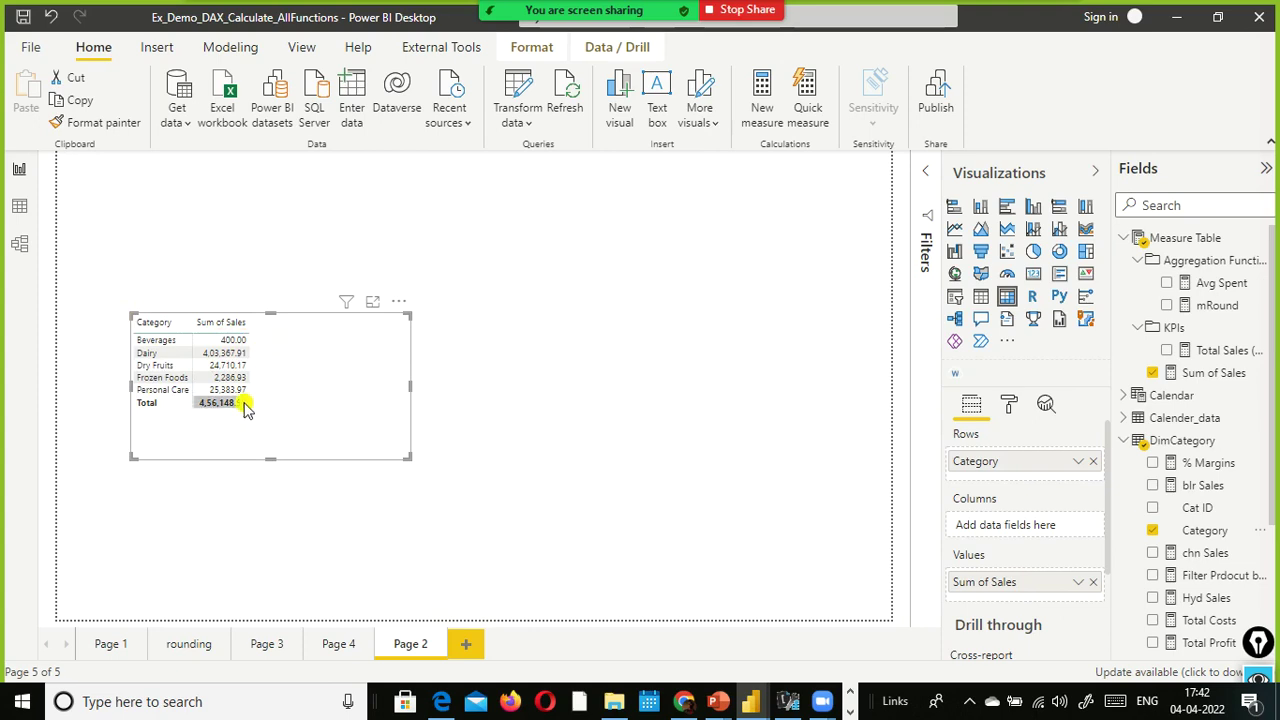
{"action": "left_click_drag", "start_coordinate": [271, 459], "coordinate": [280, 443]}
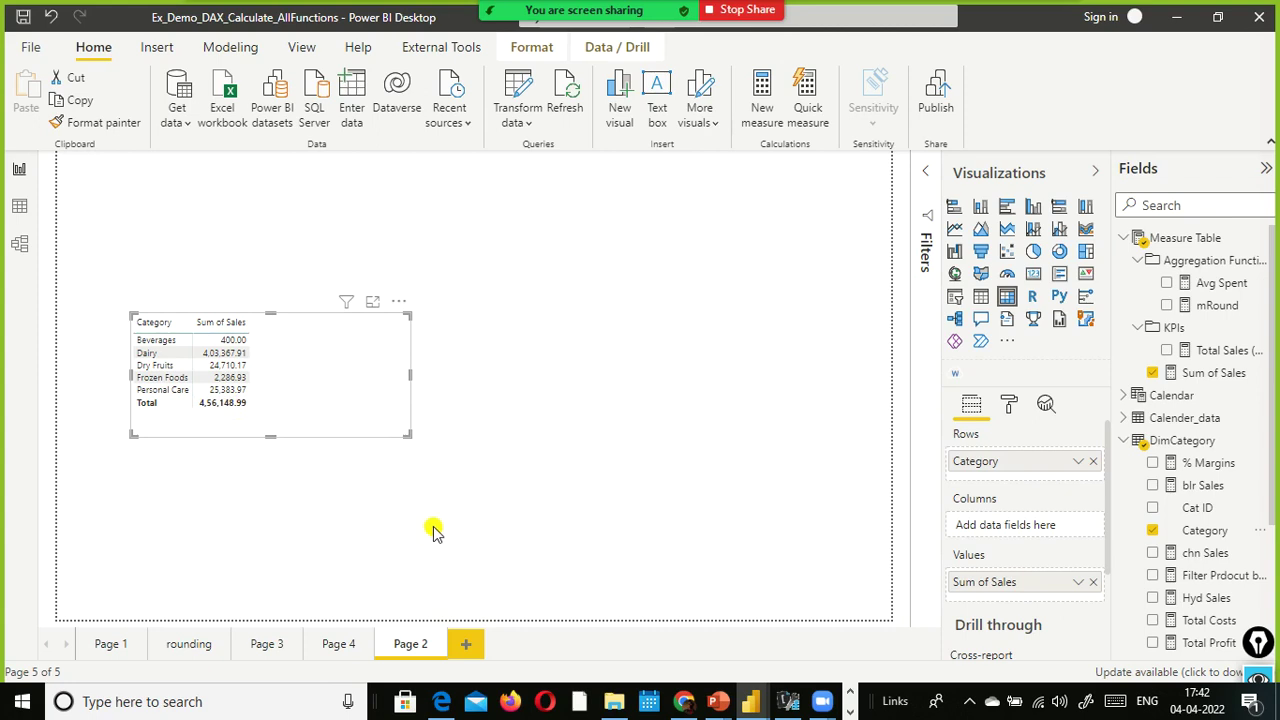
{"action": "left_click", "coordinate": [412, 385]}
{"action": "left_click_drag", "start_coordinate": [410, 378], "coordinate": [380, 380]}
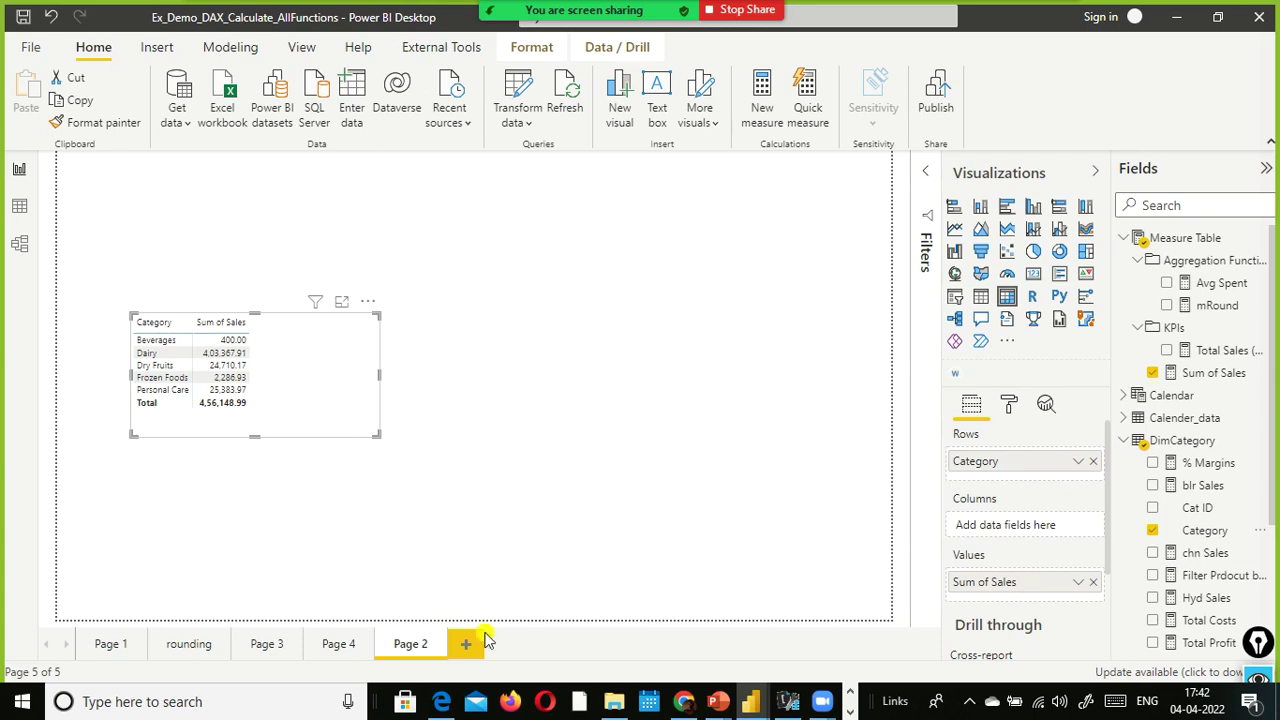
Copy the entire Sum of Sales formula and paste it into another new measure in Measure Table.
{"action": "left_click", "coordinate": [1213, 373]}
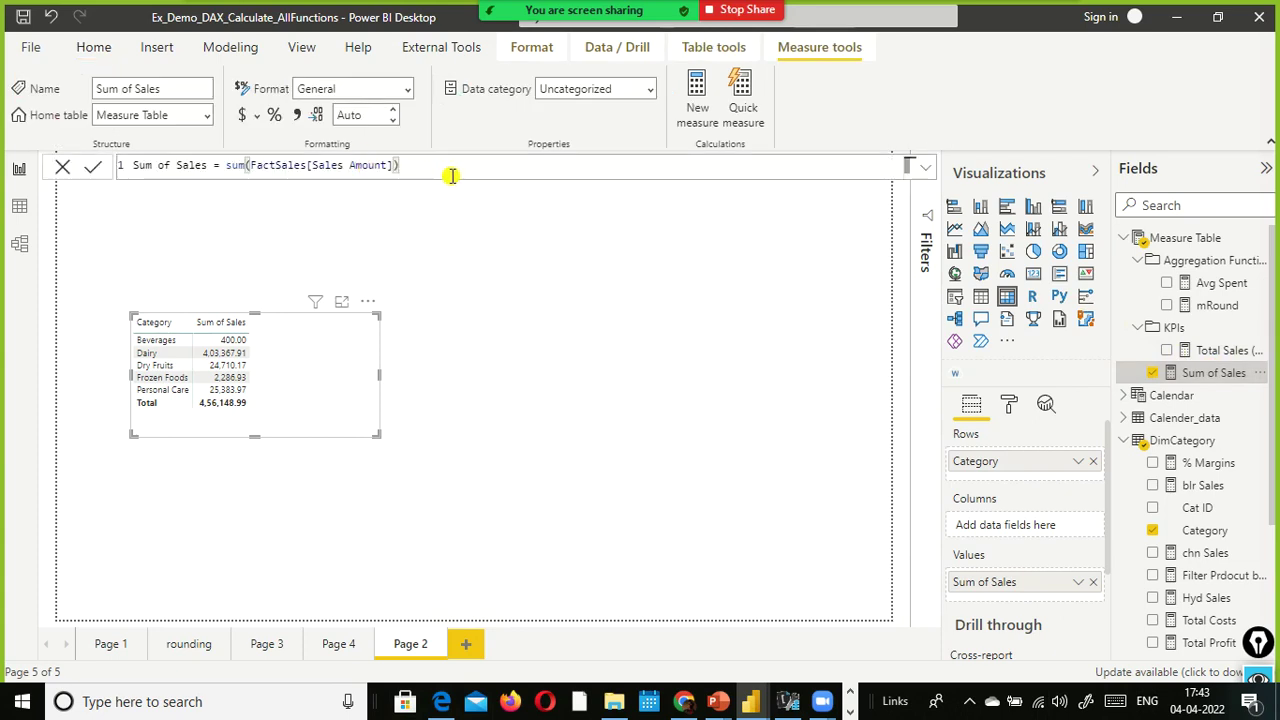
{"action": "triple_click", "coordinate": [452, 175]}
{"action": "key", "text": "ctrl+c"}
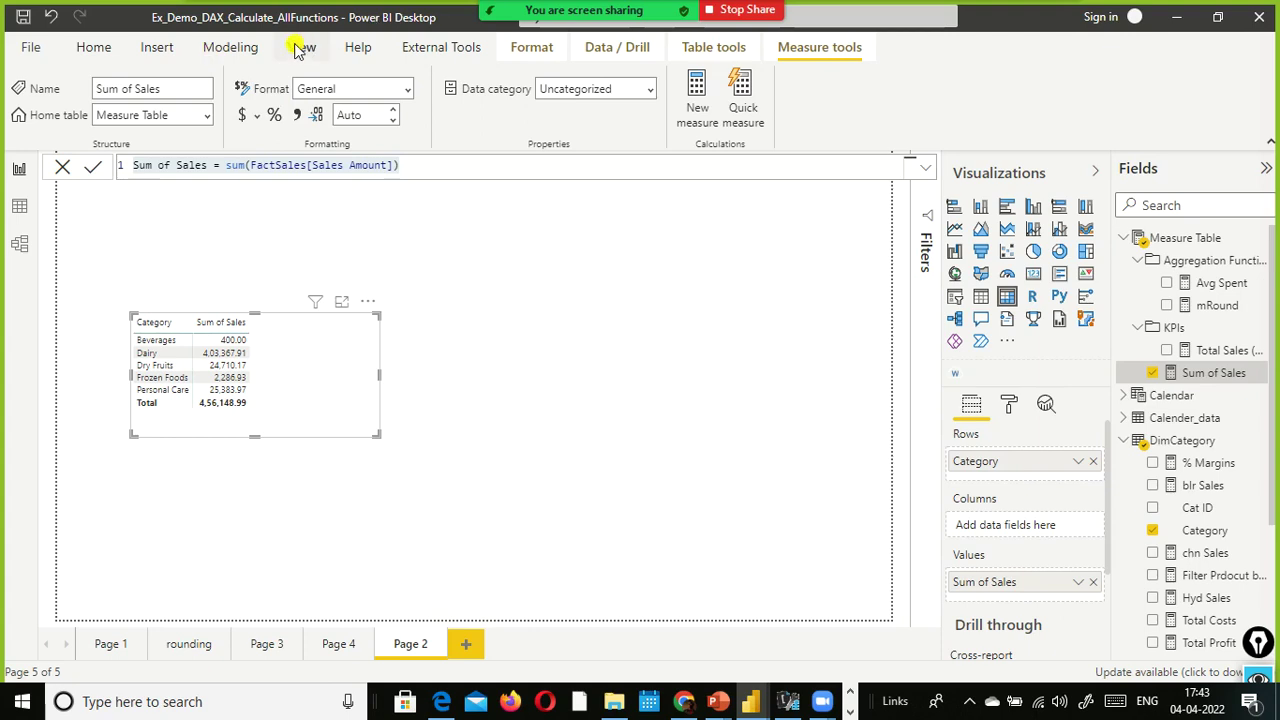
{"action": "left_click", "coordinate": [848, 394]}
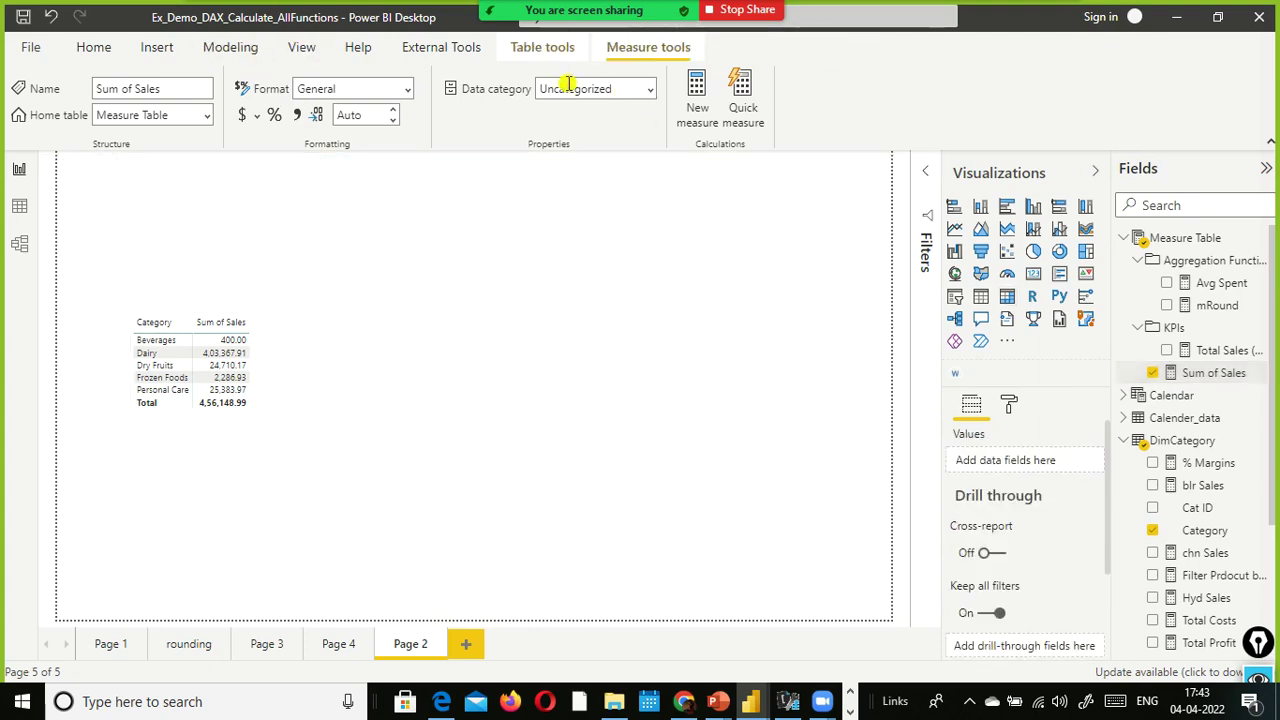
{"action": "left_click", "coordinate": [247, 50]}
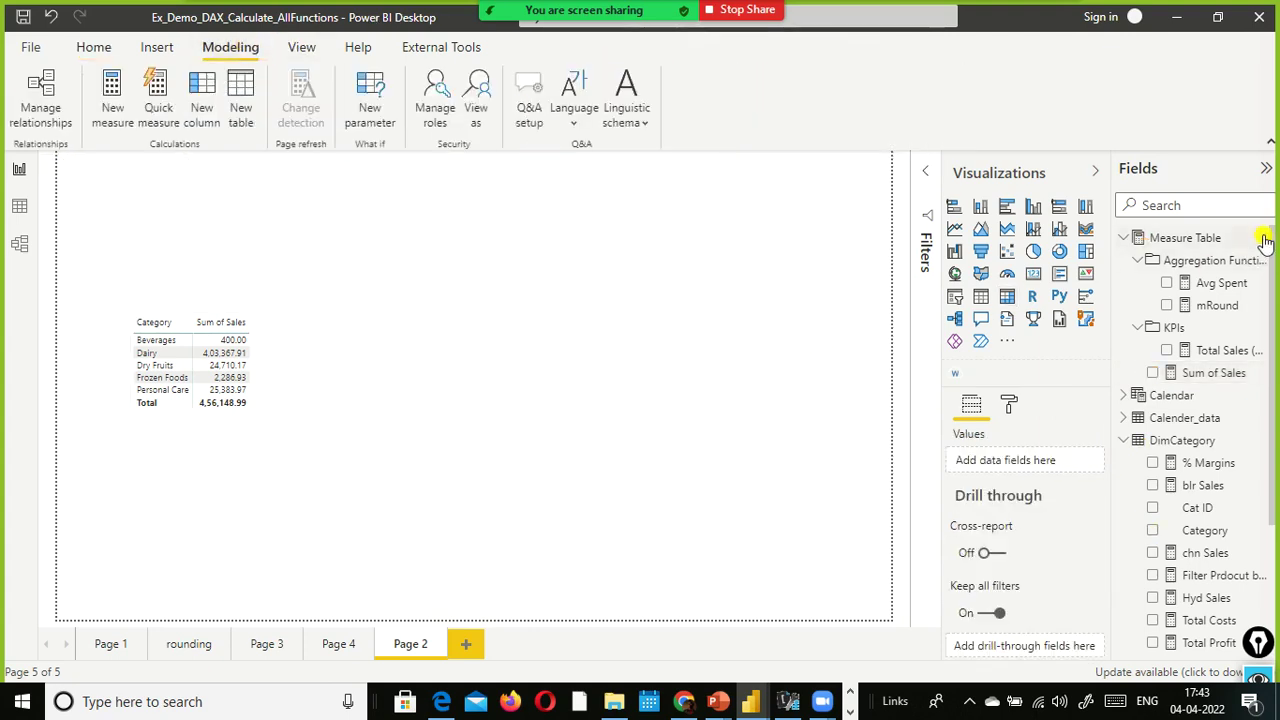
{"action": "left_click", "coordinate": [1263, 240]}
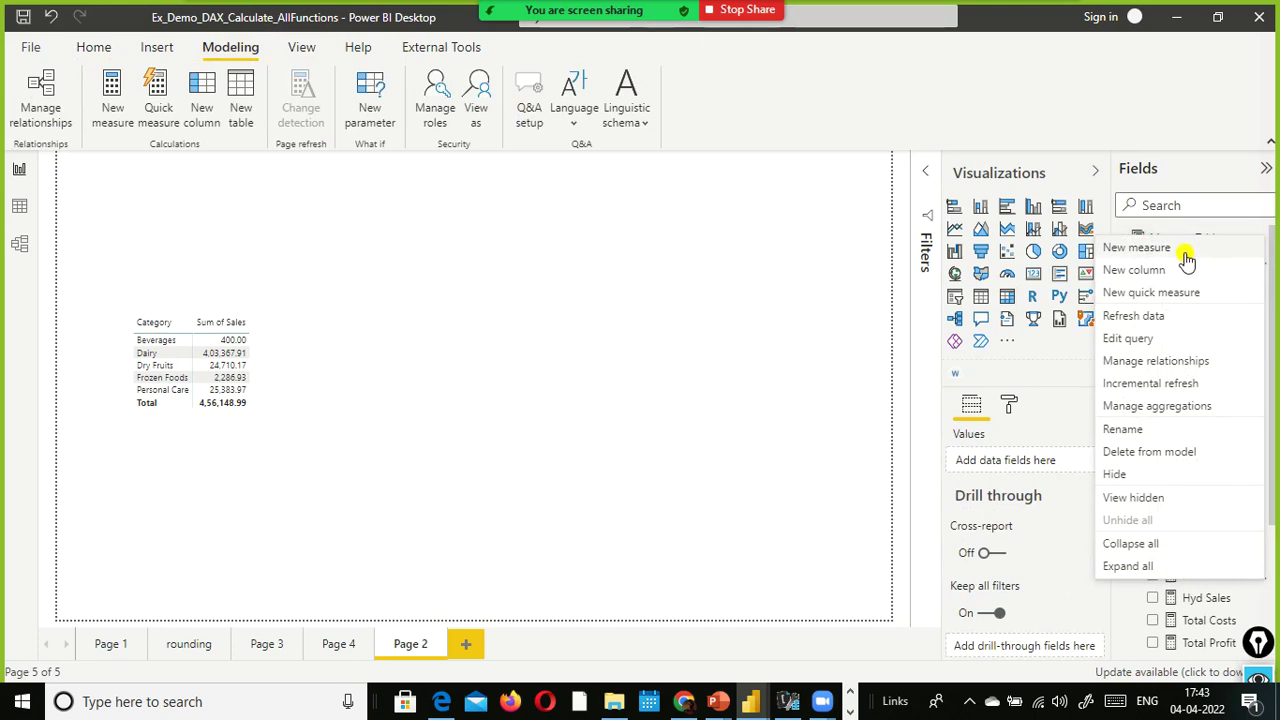
{"action": "left_click", "coordinate": [1150, 245]}
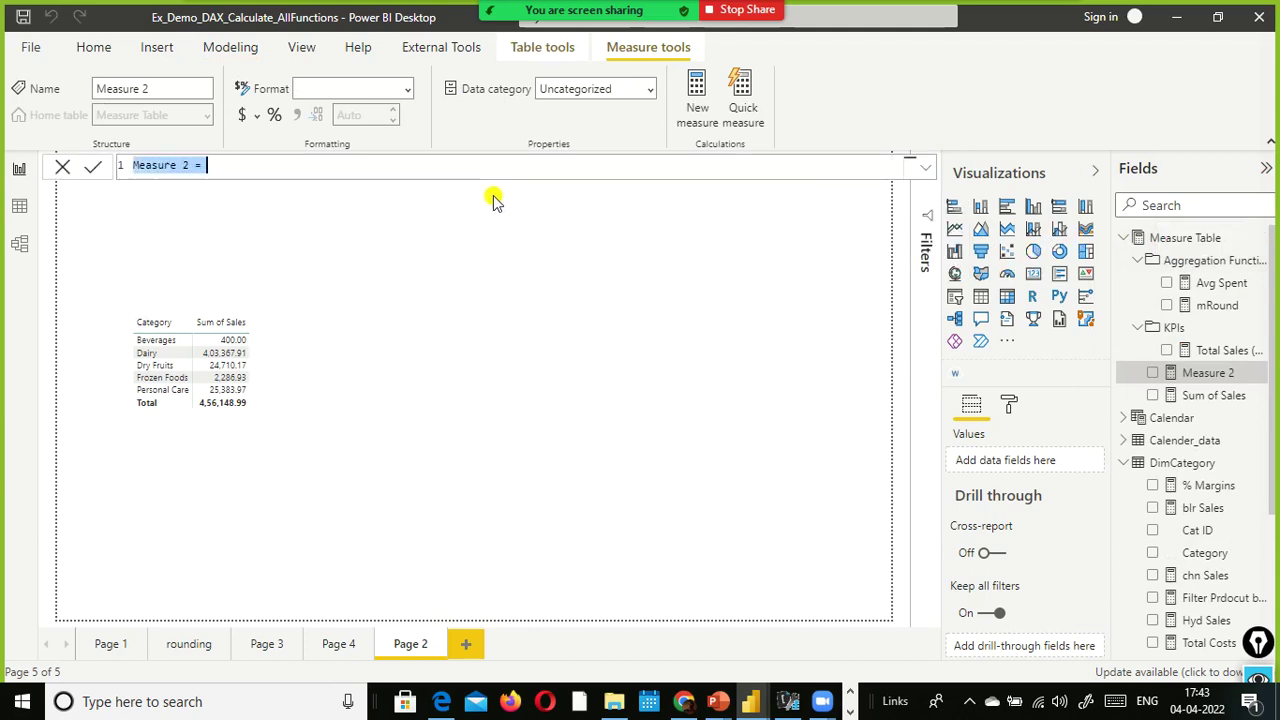
{"action": "key", "text": "ctrl+v"}
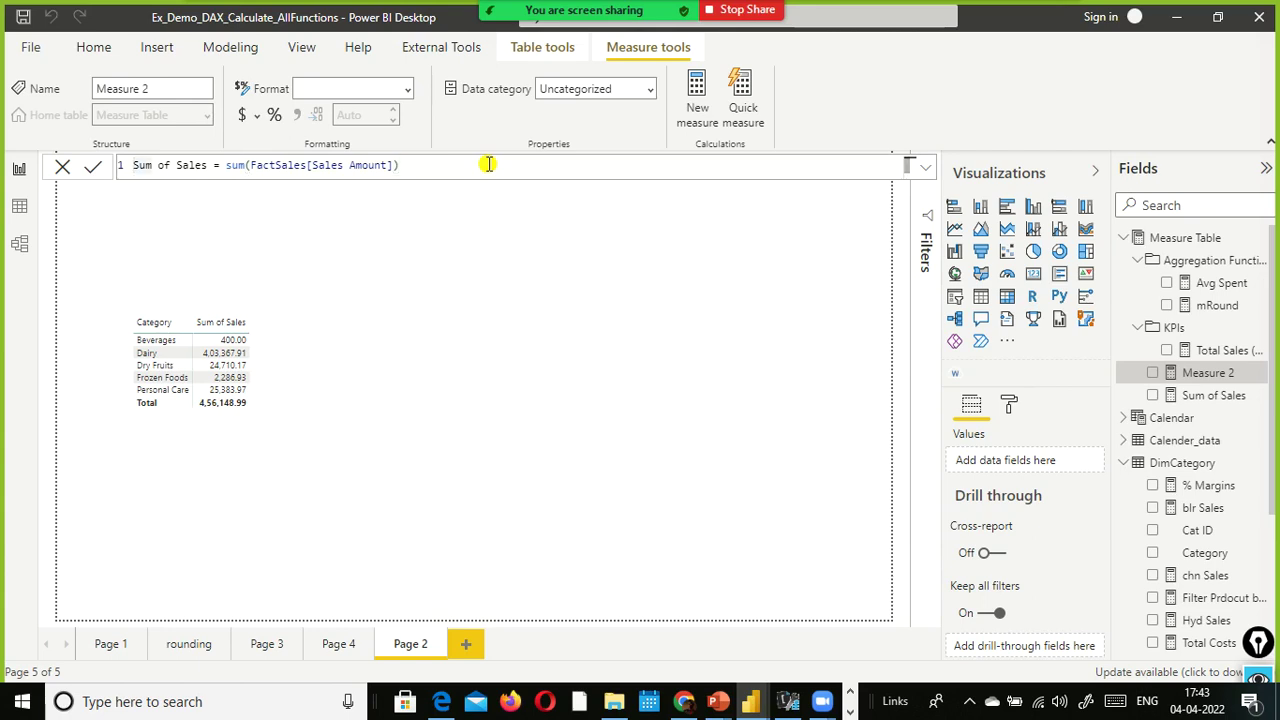
Change the measure name in the pasted formula from Sum of Sales to ALL Measure.
{"action": "type", "text": "ALL Measre"}
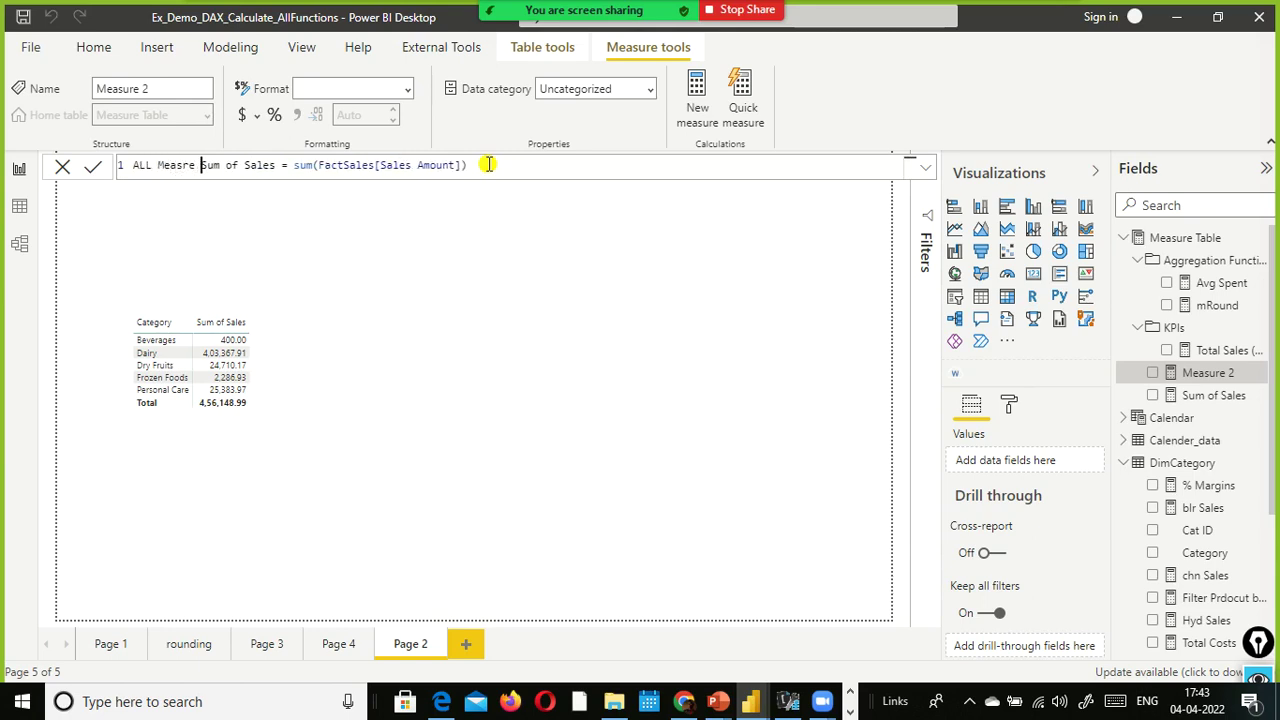
{"action": "key", "text": "BackSpace"}
{"action": "key", "text": "BackSpace"}
{"action": "key", "text": "BackSpace"}
{"action": "type", "text": "ure"}
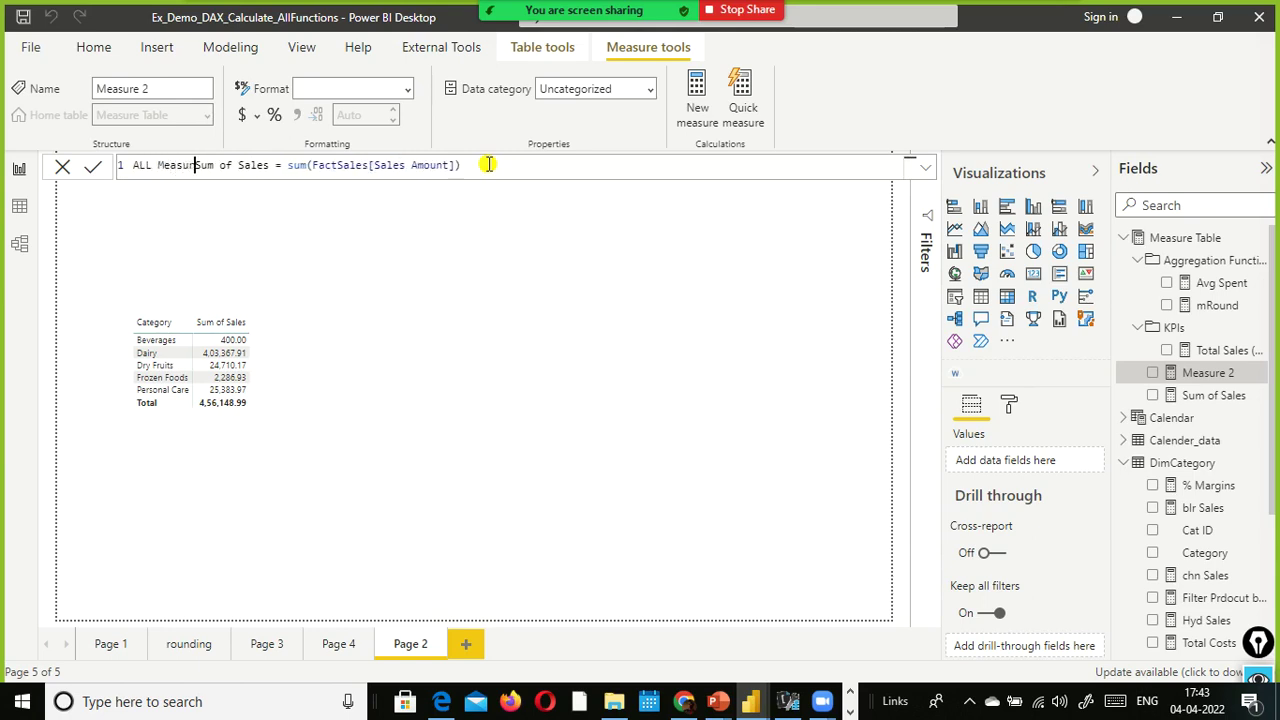
{"action": "key", "text": "ctrl+shift+Right"}
{"action": "key", "text": "ctrl+shift+Right"}
{"action": "key", "text": "ctrl+shift+Right"}
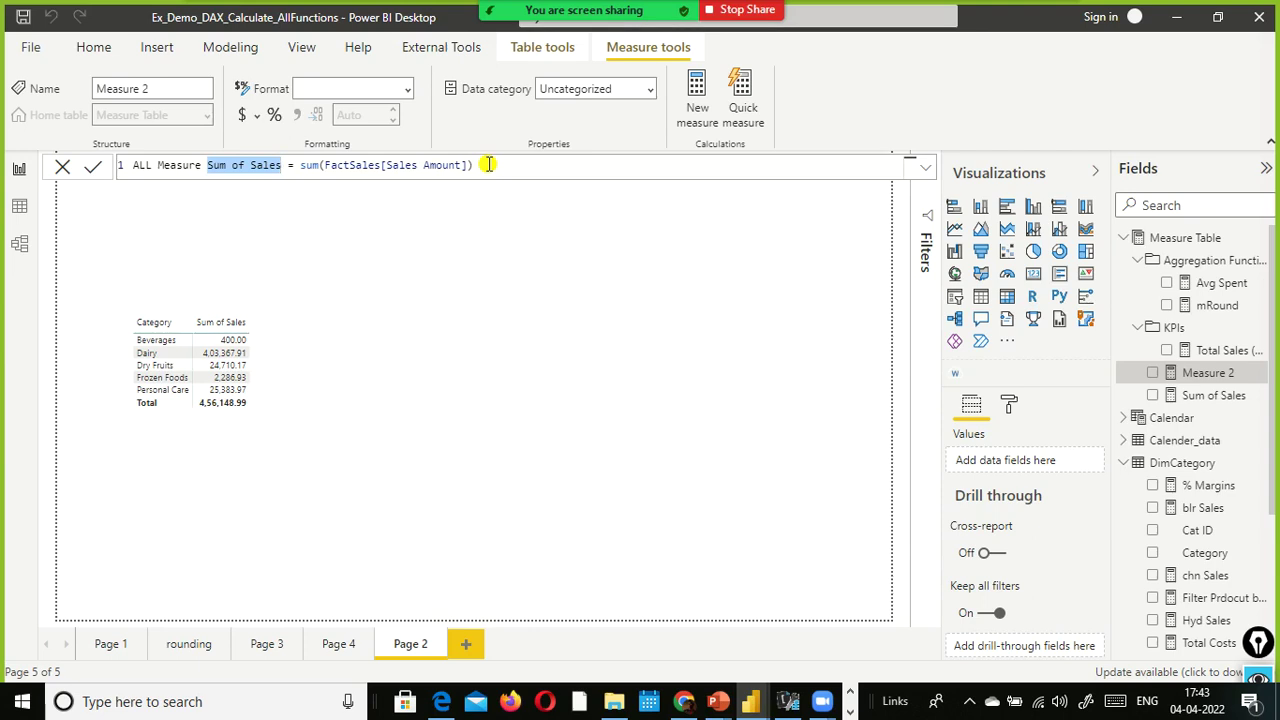
{"action": "key", "text": "BackSpace"}
Replace the sum expression in the ALL Measure formula with a CALCULATE function that takes the [Sum of Sales] measure as its expression.
{"action": "key", "text": "ctrl+Right"}
{"action": "key", "text": "ctrl+Left"}
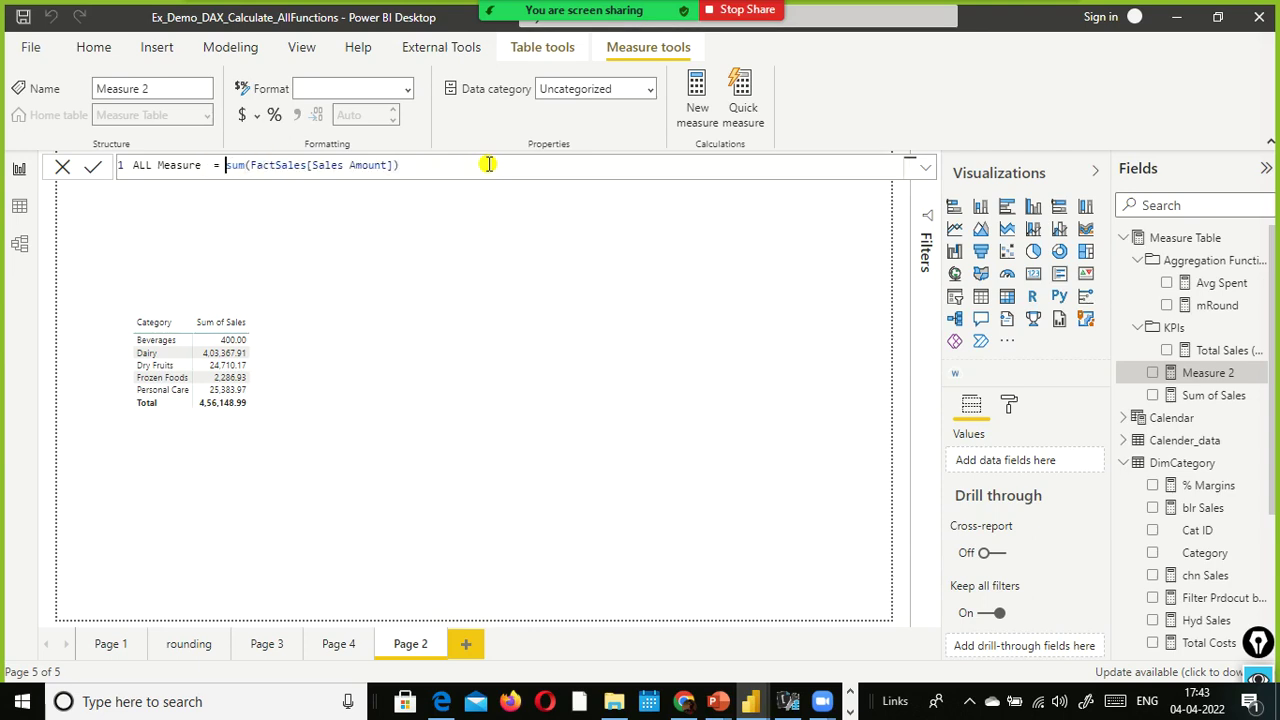
{"action": "type", "text": "calculate"}
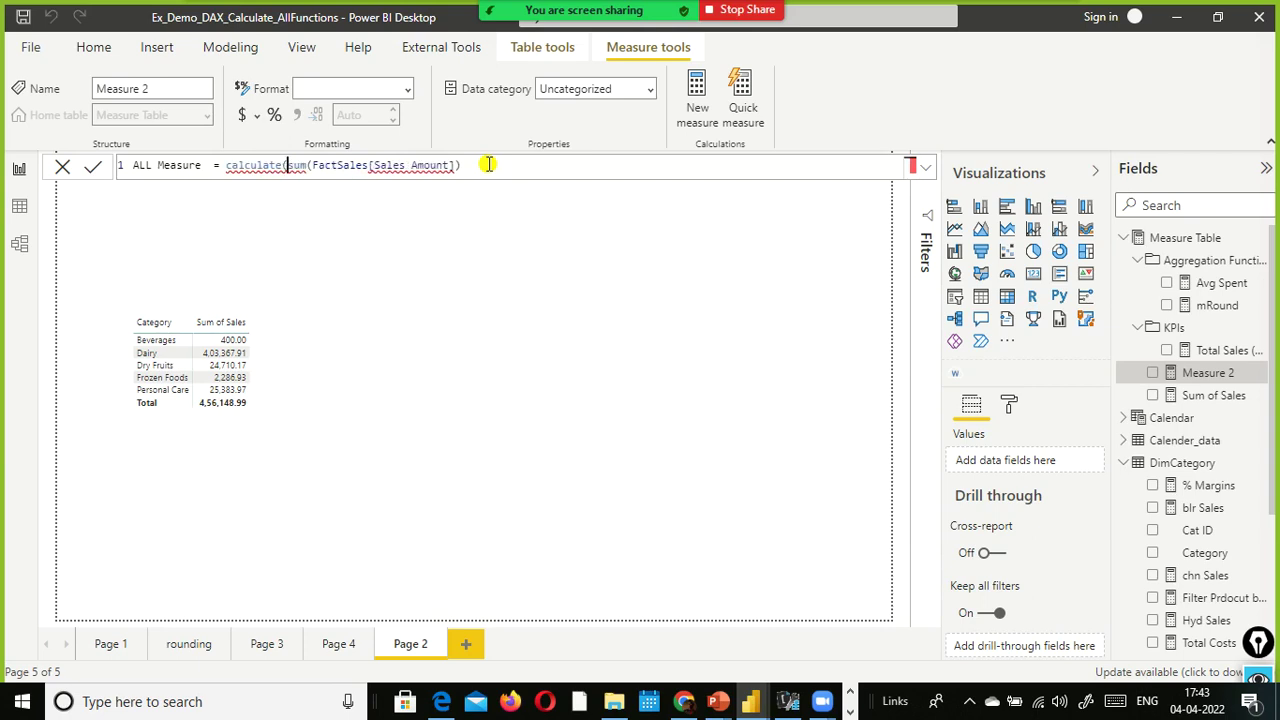
{"action": "type", "text": "("}
{"action": "key", "text": "ctrl+shift+Right"}
{"action": "key", "text": "ctrl+shift+Right"}
{"action": "key", "text": "ctrl+shift+Right"}
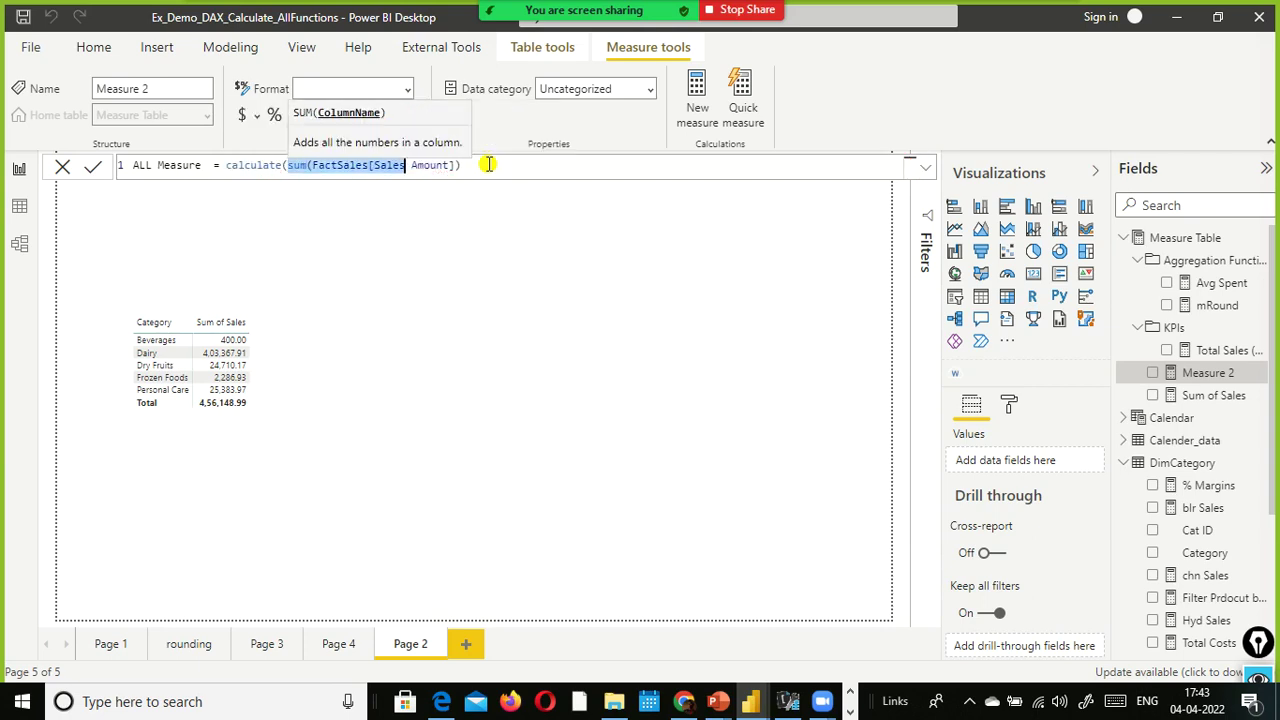
{"action": "key", "text": "ctrl+shift+Right"}
{"action": "key", "text": "ctrl+shift+Right"}
{"action": "type", "text": "[sum"}
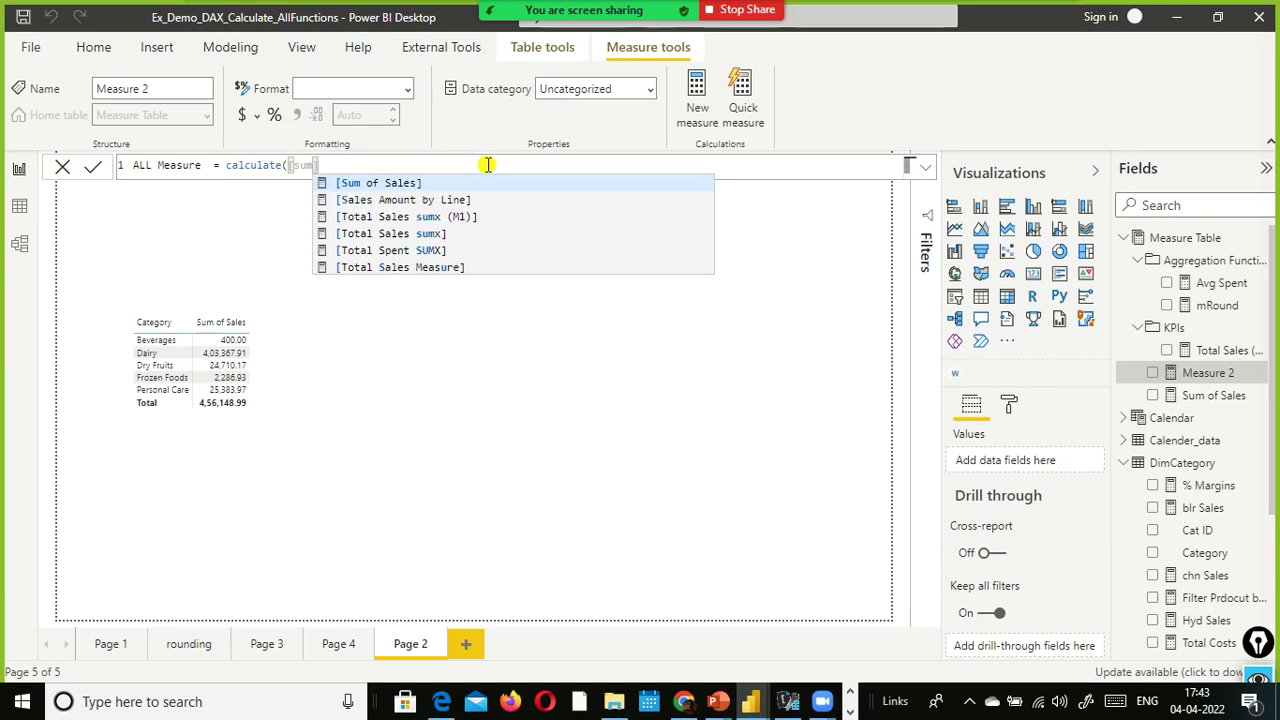
{"action": "key", "text": "Tab"}
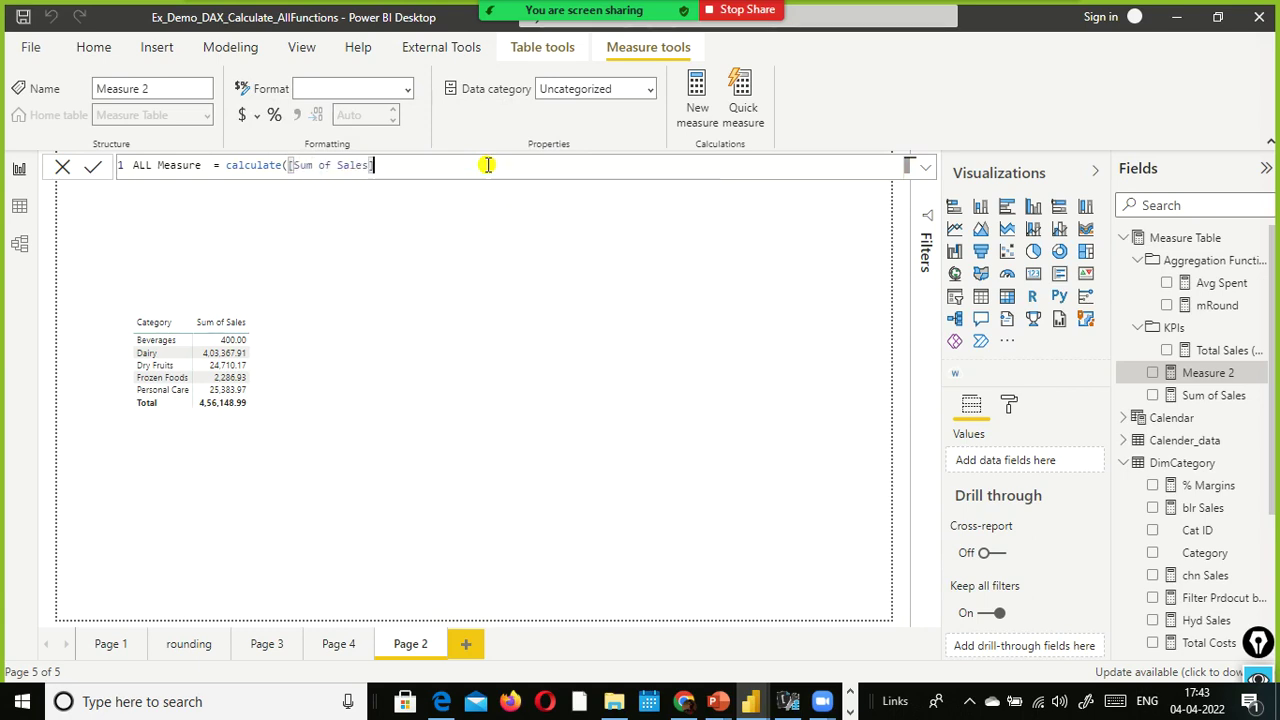
Begin an ALL function as the filter argument after [Sum of Sales] in the CALCULATE formula.
{"action": "type", "text": ", "}
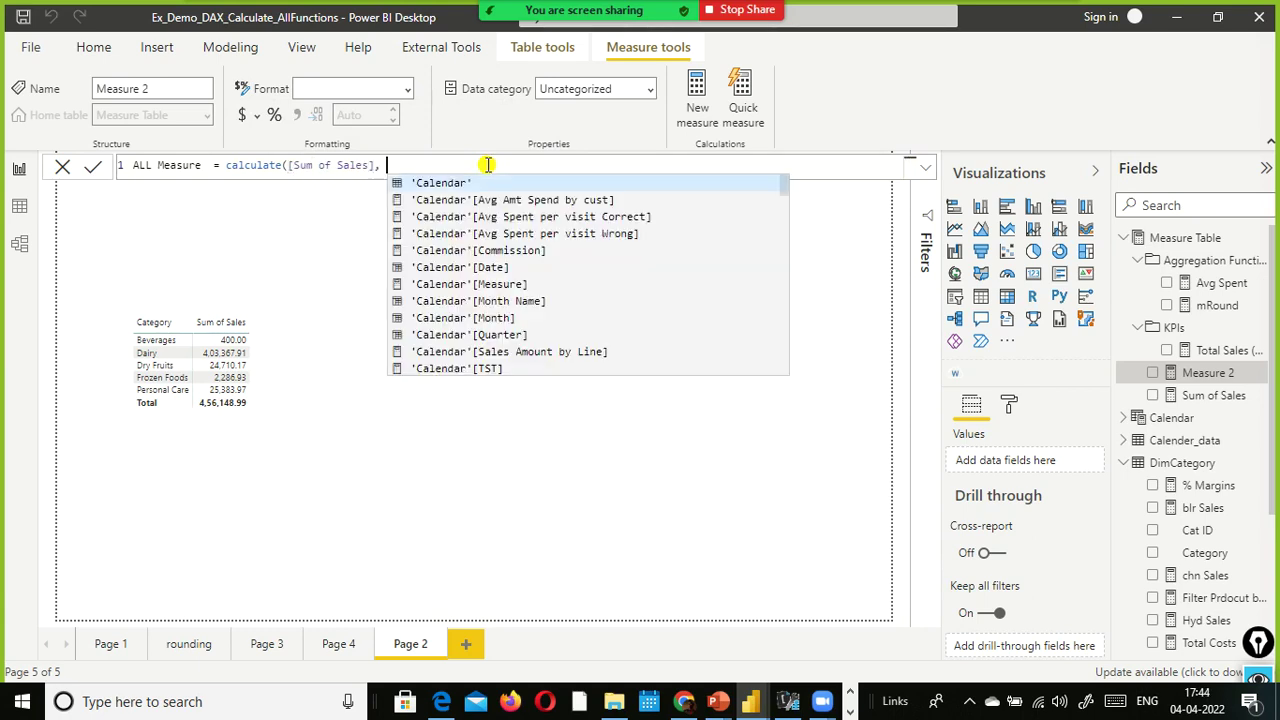
{"action": "type", "text": "ALL"}
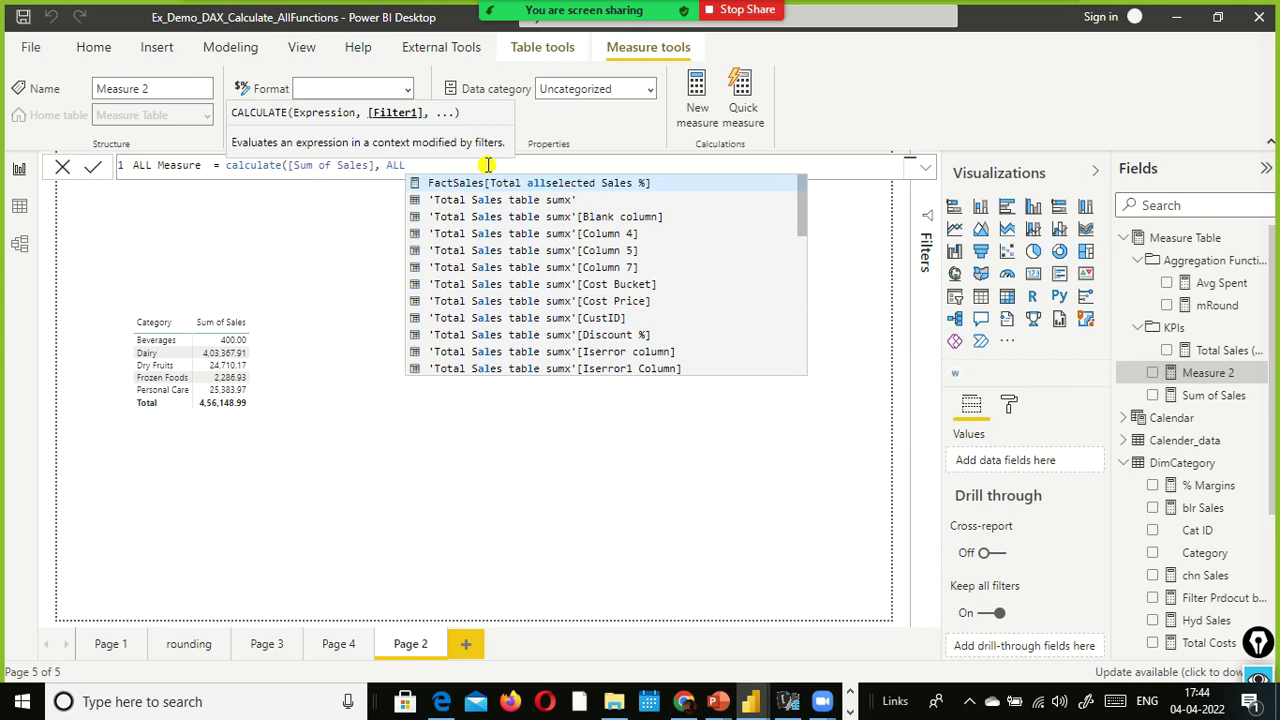
{"action": "type", "text": "("}
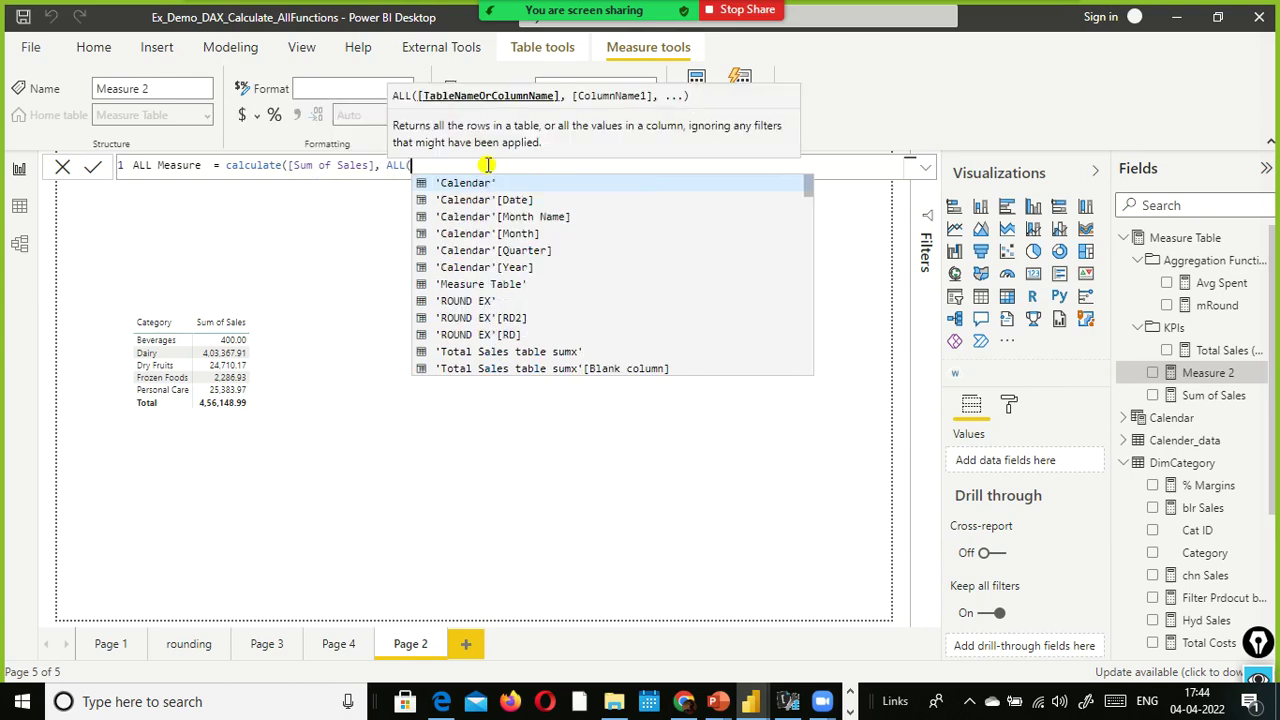
{"action": "type", "text": "fact"}
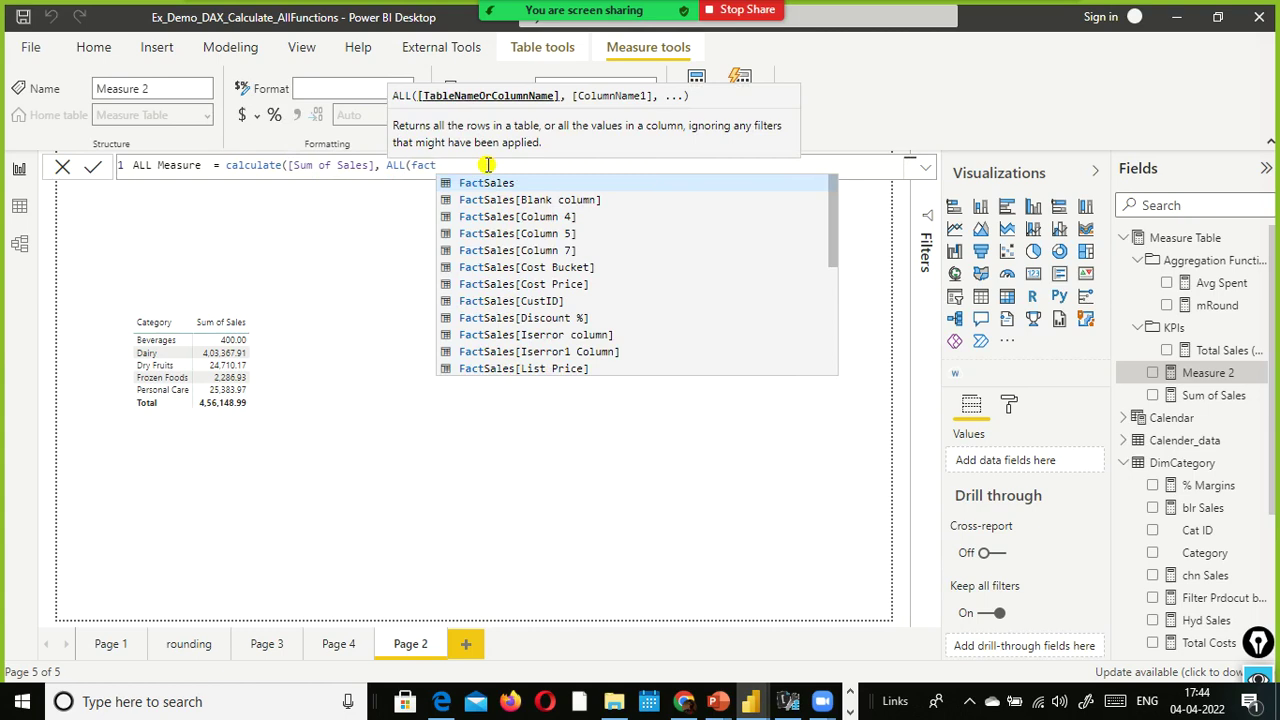
{"action": "type", "text": "sales"}
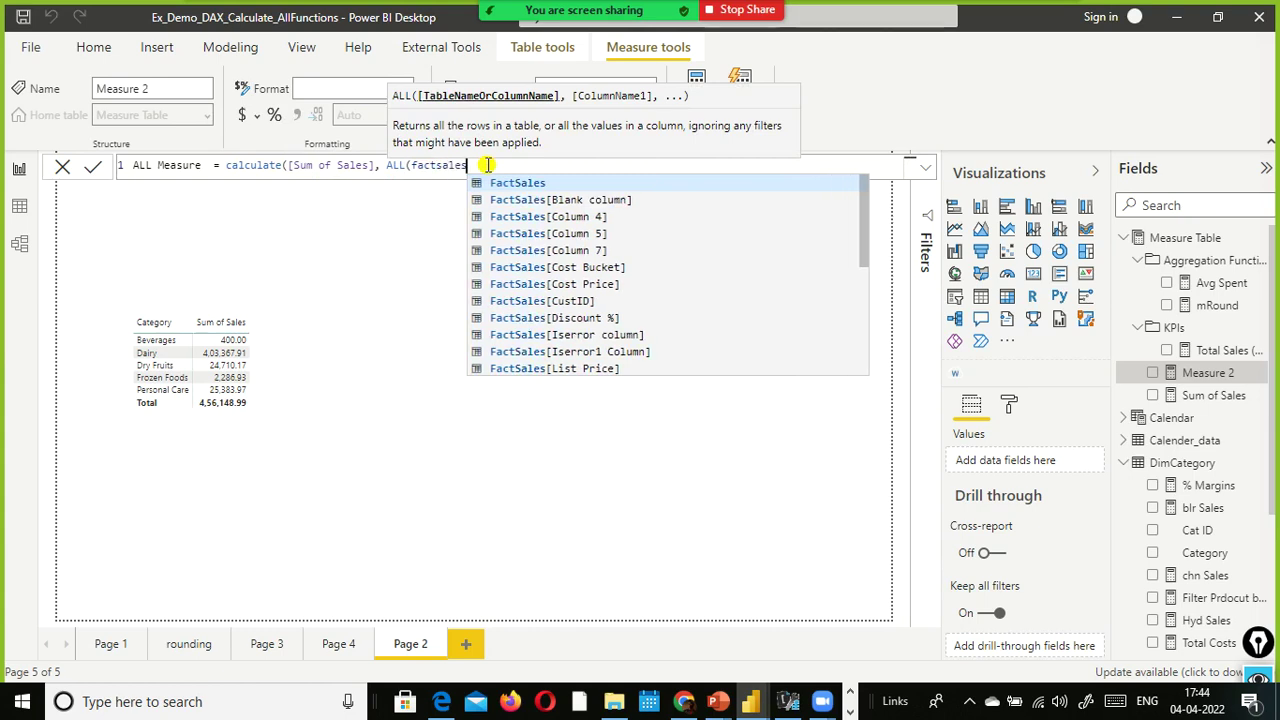
{"action": "type", "text": "["}
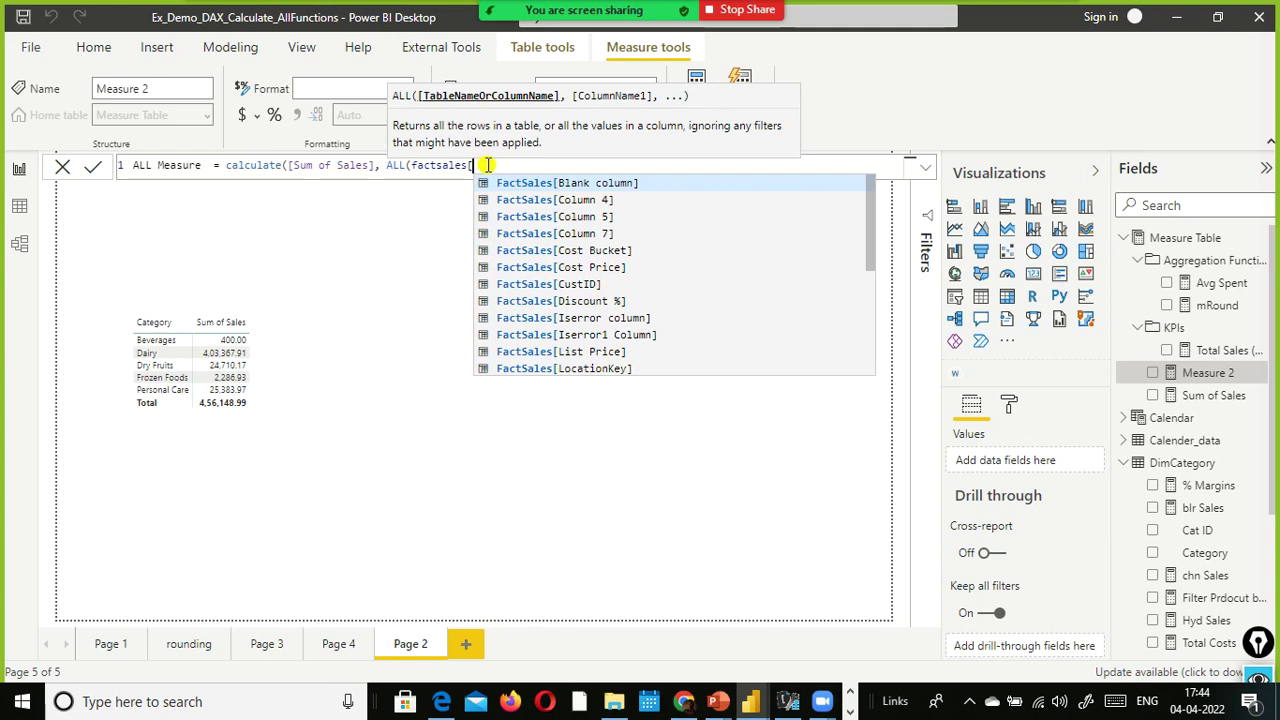
{"action": "key", "text": "BackSpace"}
{"action": "key", "text": "BackSpace"}
{"action": "key", "text": "BackSpace"}
{"action": "key", "text": "BackSpace"}
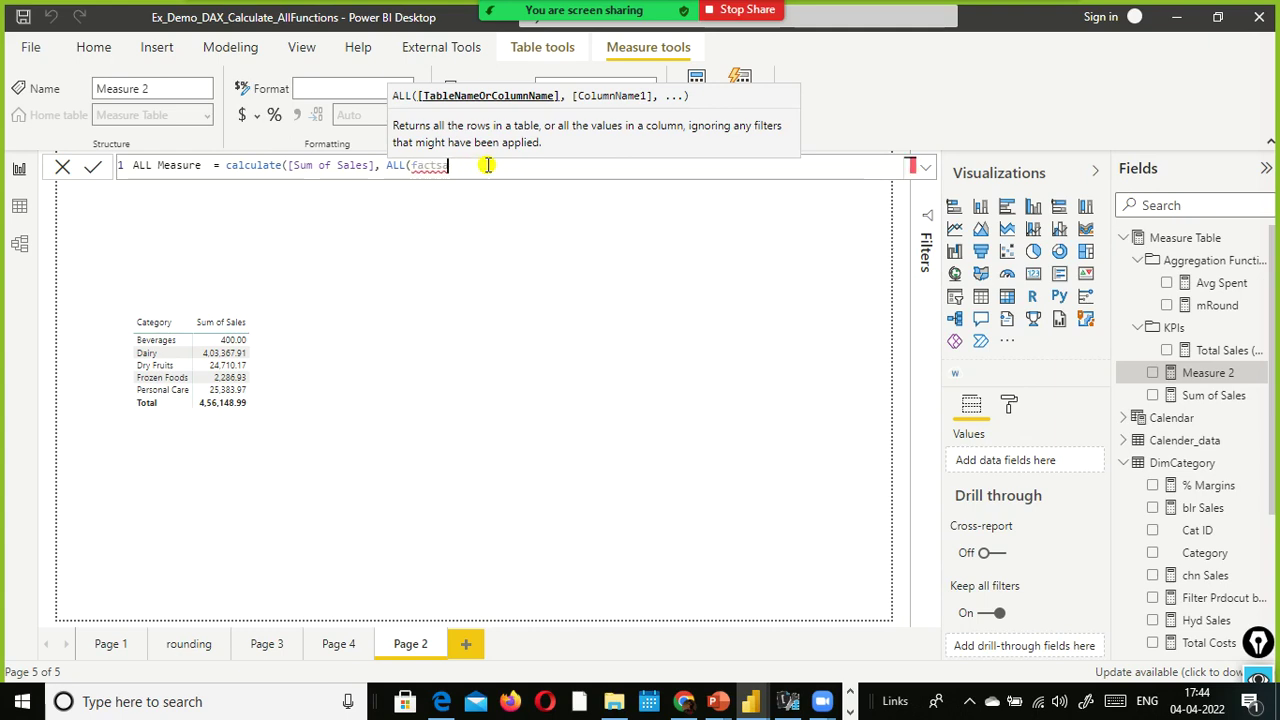
{"action": "key", "text": "BackSpace"}
{"action": "key", "text": "BackSpace"}
{"action": "key", "text": "BackSpace"}
{"action": "key", "text": "BackSpace"}
{"action": "key", "text": "BackSpace"}
{"action": "key", "text": "BackSpace"}
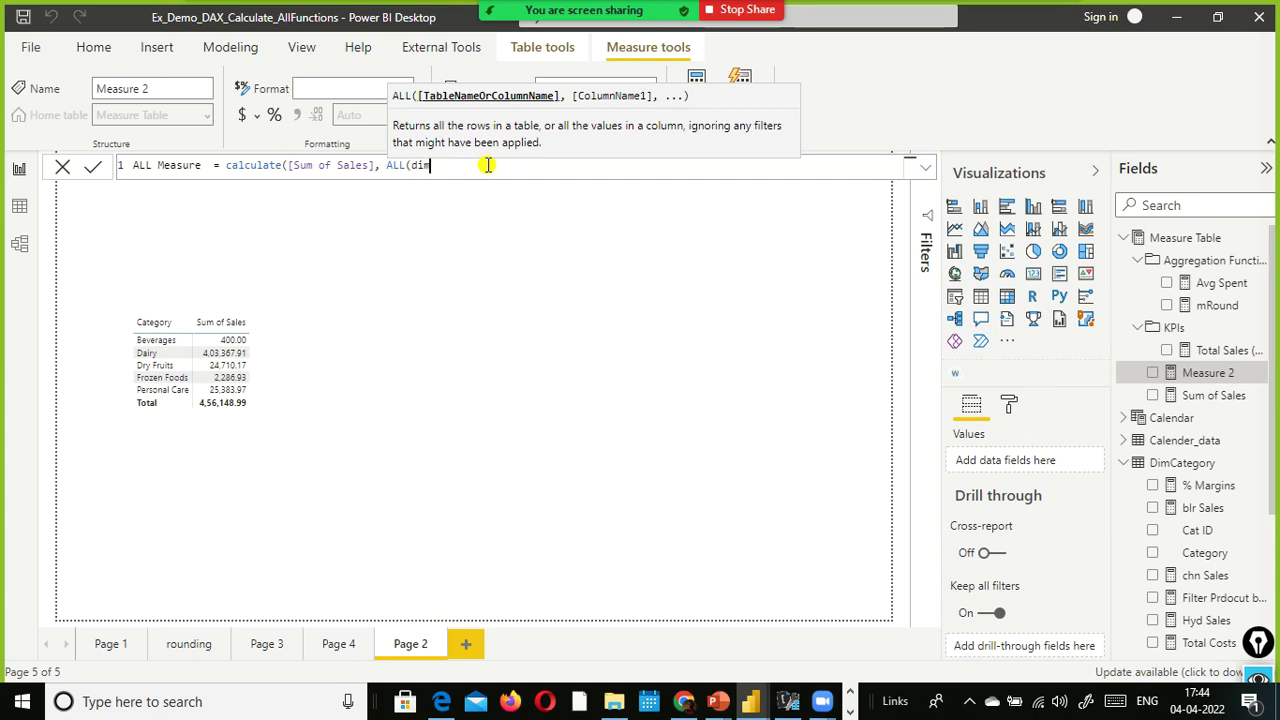
Use DimCategory[Category] as the argument of ALL, close the formula's parentheses and commit the measure.
{"action": "type", "text": "dimcatego"}
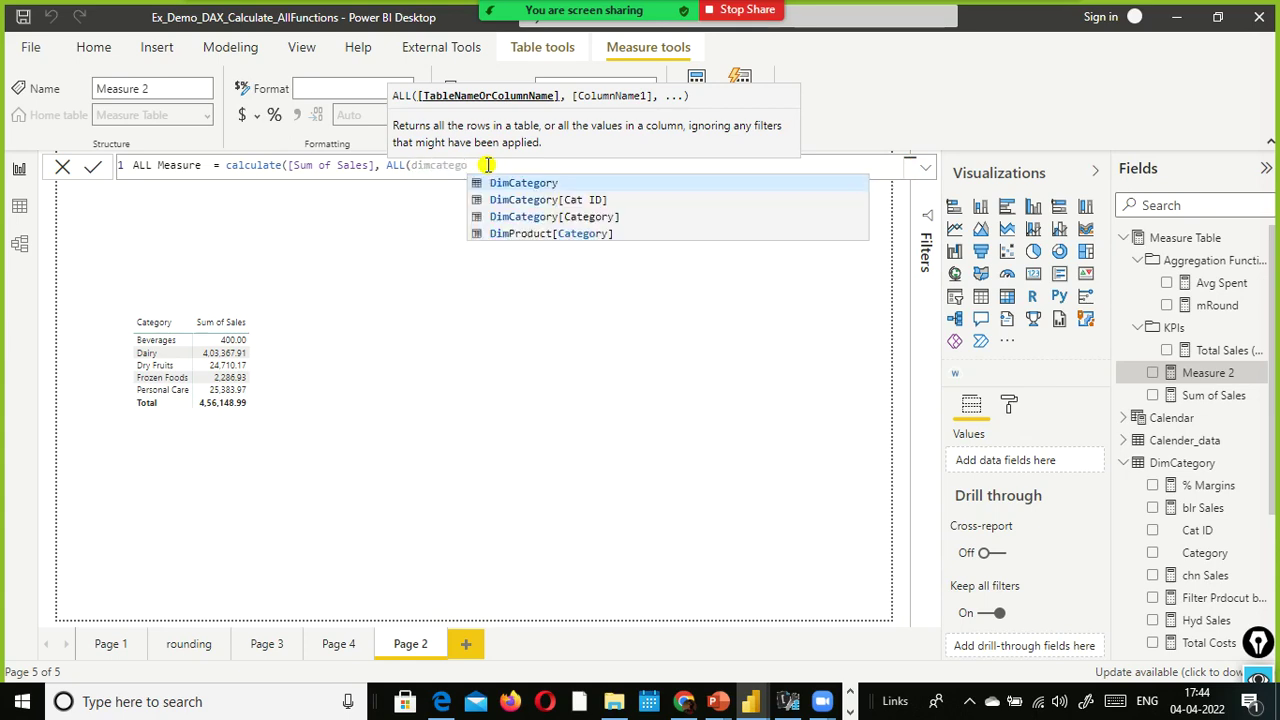
{"action": "key", "text": "Down"}
{"action": "key", "text": "Down"}
{"action": "key", "text": "Tab"}
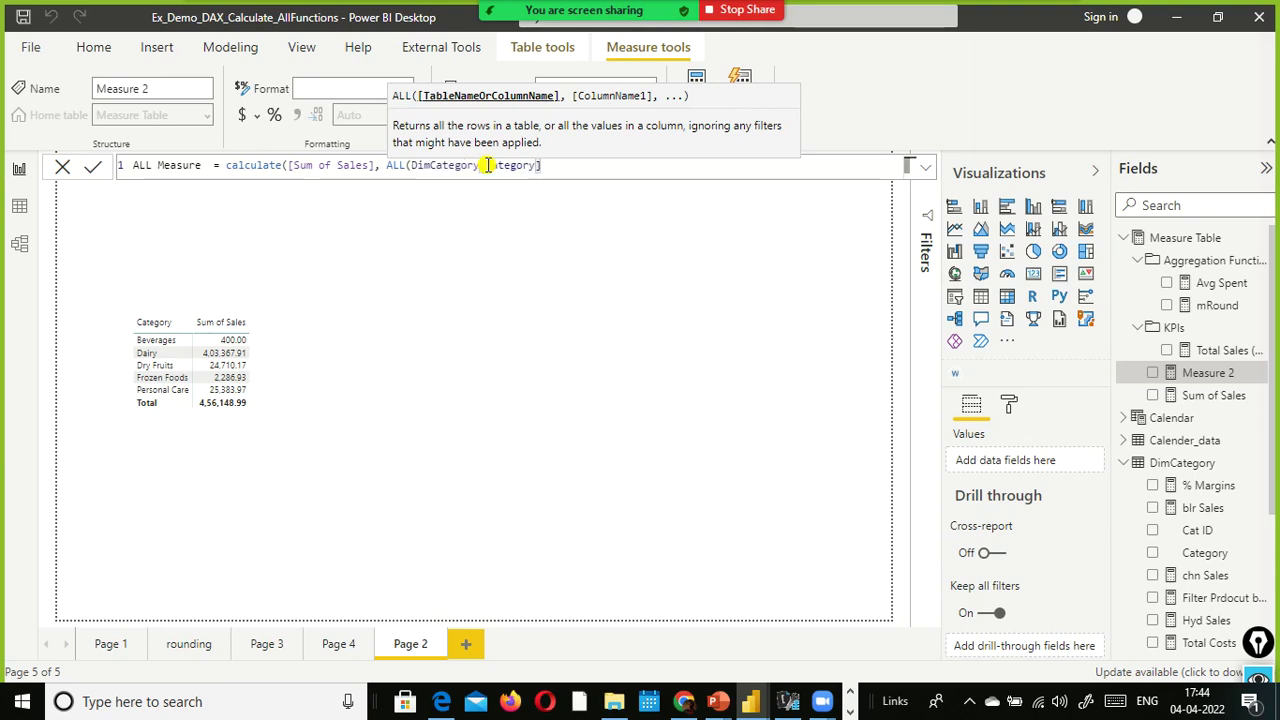
{"action": "type", "text": "))"}
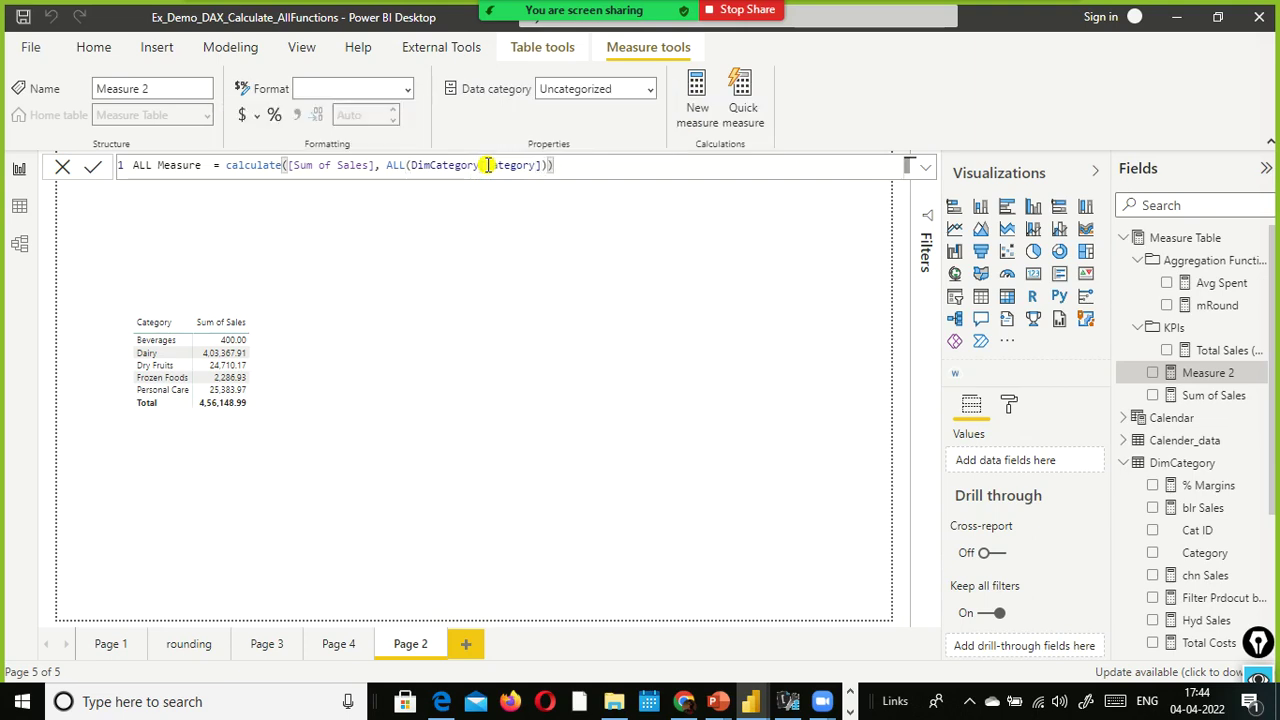
{"action": "key", "text": "Return"}
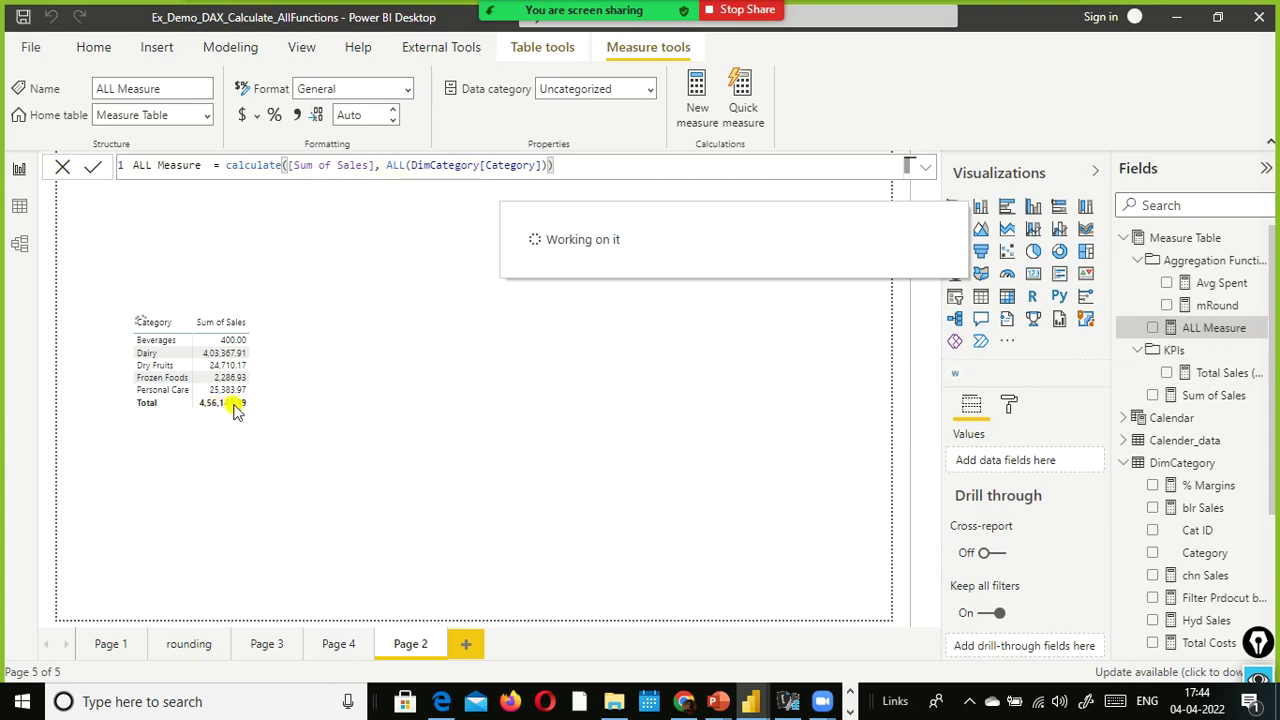
Review the ALL Measure formula and add the measure to the category matrix as a second value beside Sum of Sales.
{"action": "left_click", "coordinate": [423, 166]}
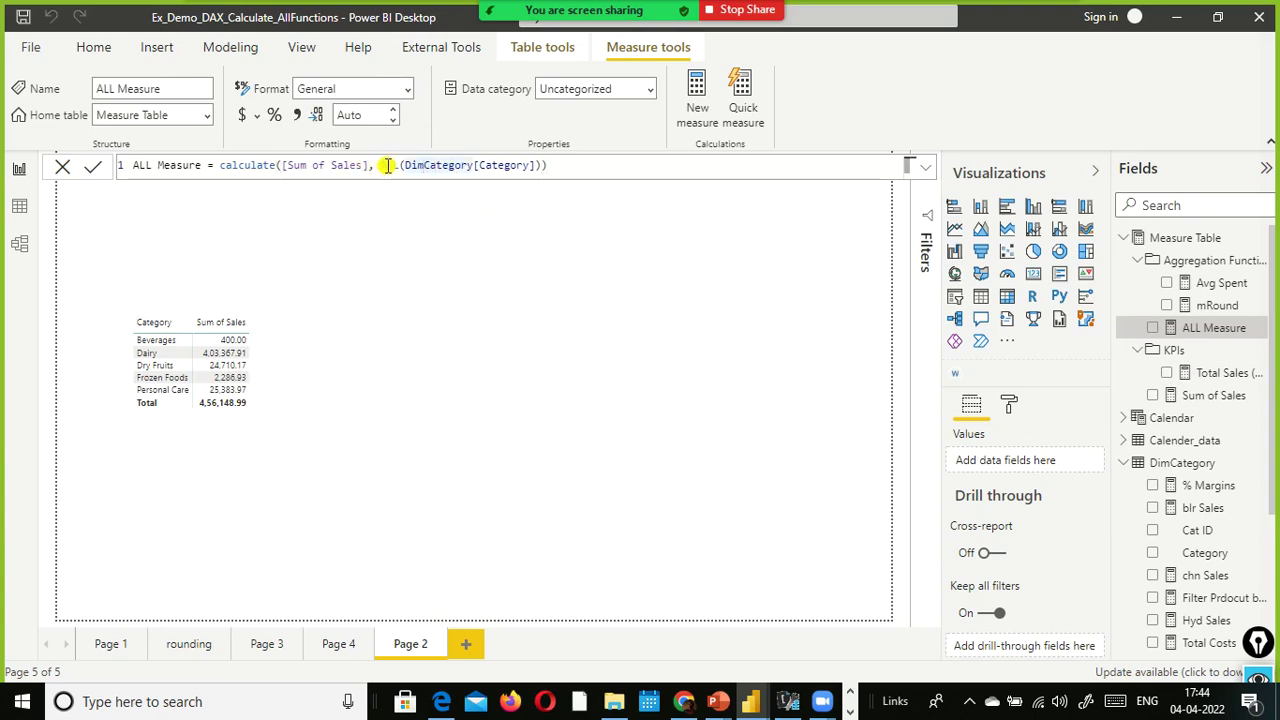
{"action": "left_click", "coordinate": [540, 167]}
{"action": "type", "text": "))"}
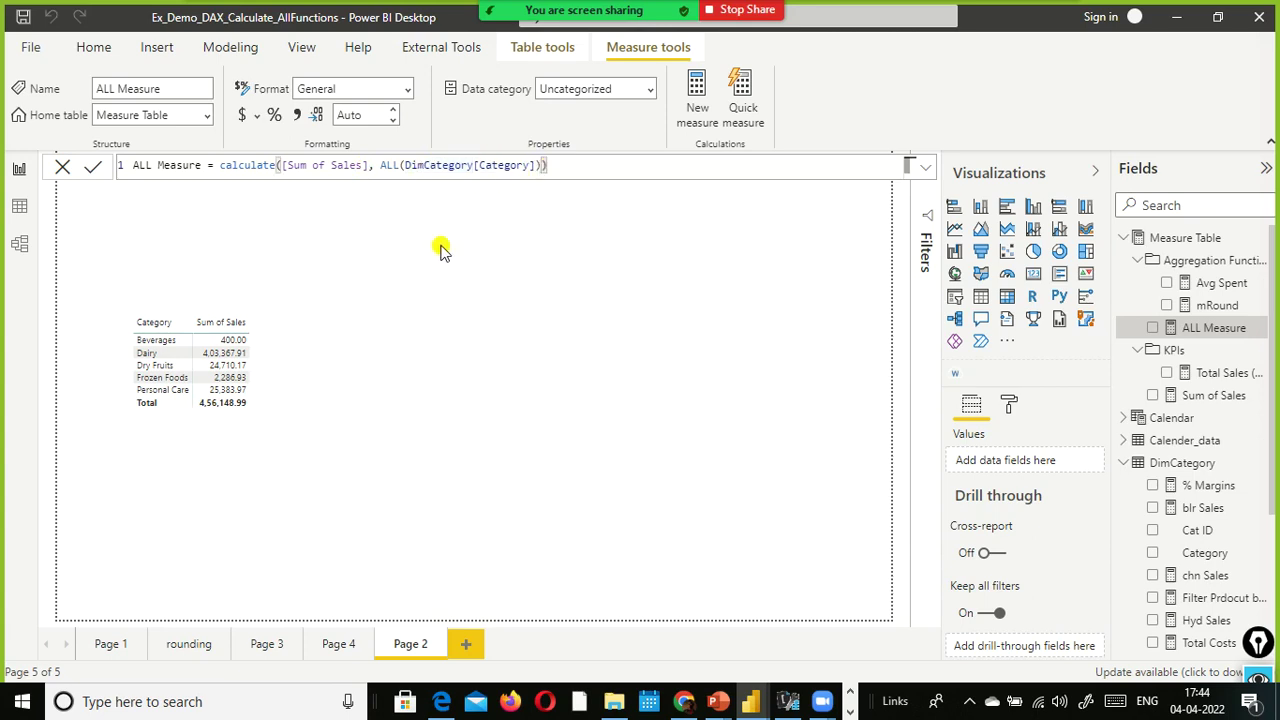
{"action": "left_click_drag", "start_coordinate": [1172, 332], "coordinate": [325, 341]}
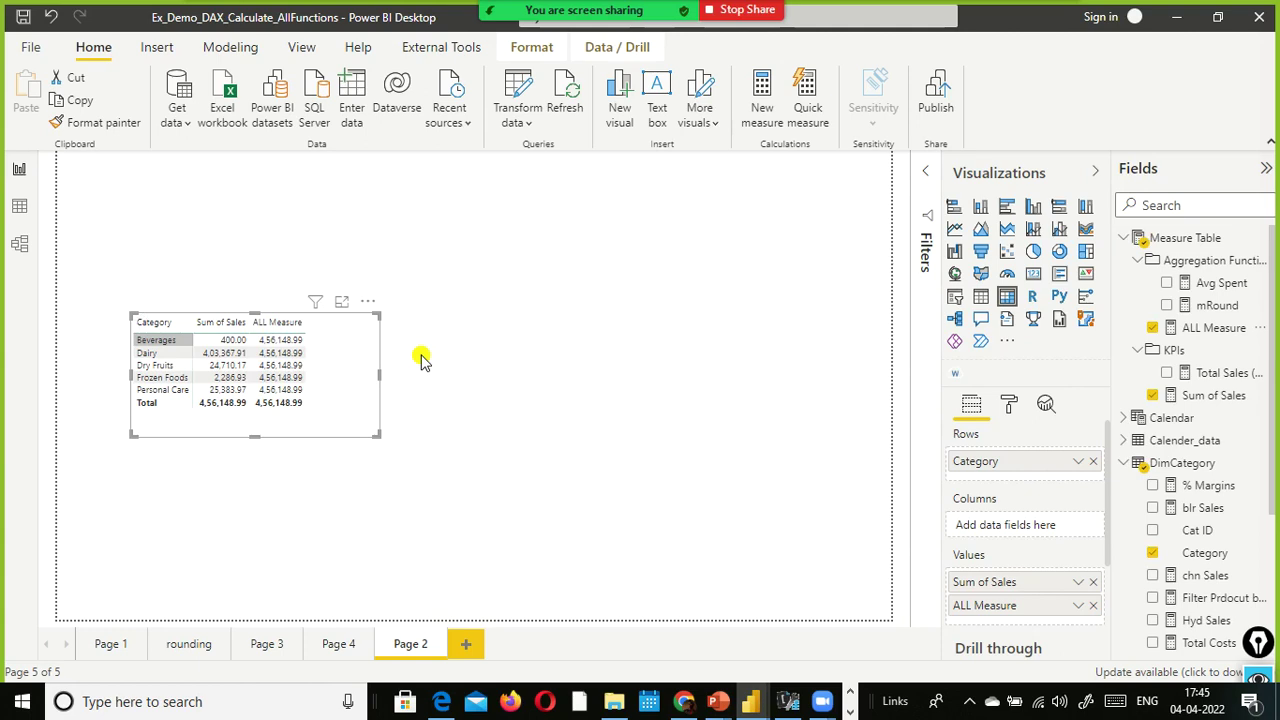
Compare the ALL Measure formula with the Sum of Sales and ALL Measure values per category in the matrix.
{"action": "mouse_move", "coordinate": [218, 413]}
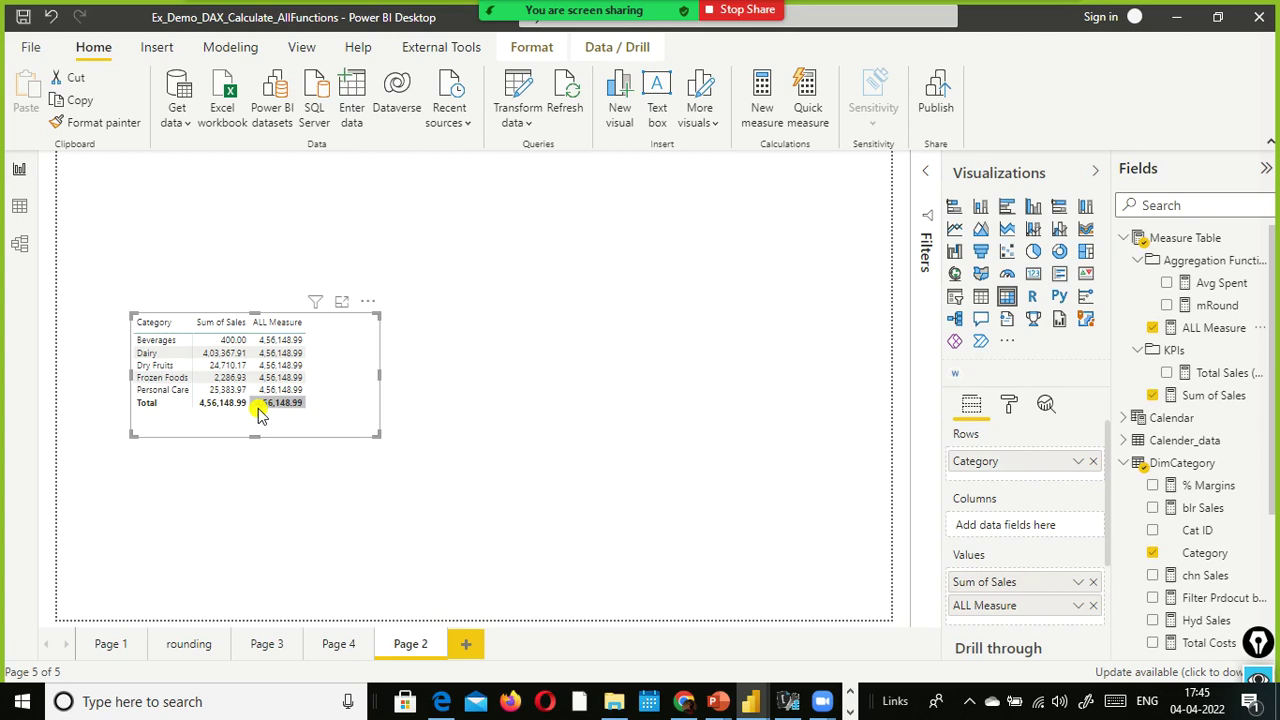
{"action": "left_click", "coordinate": [1215, 332]}
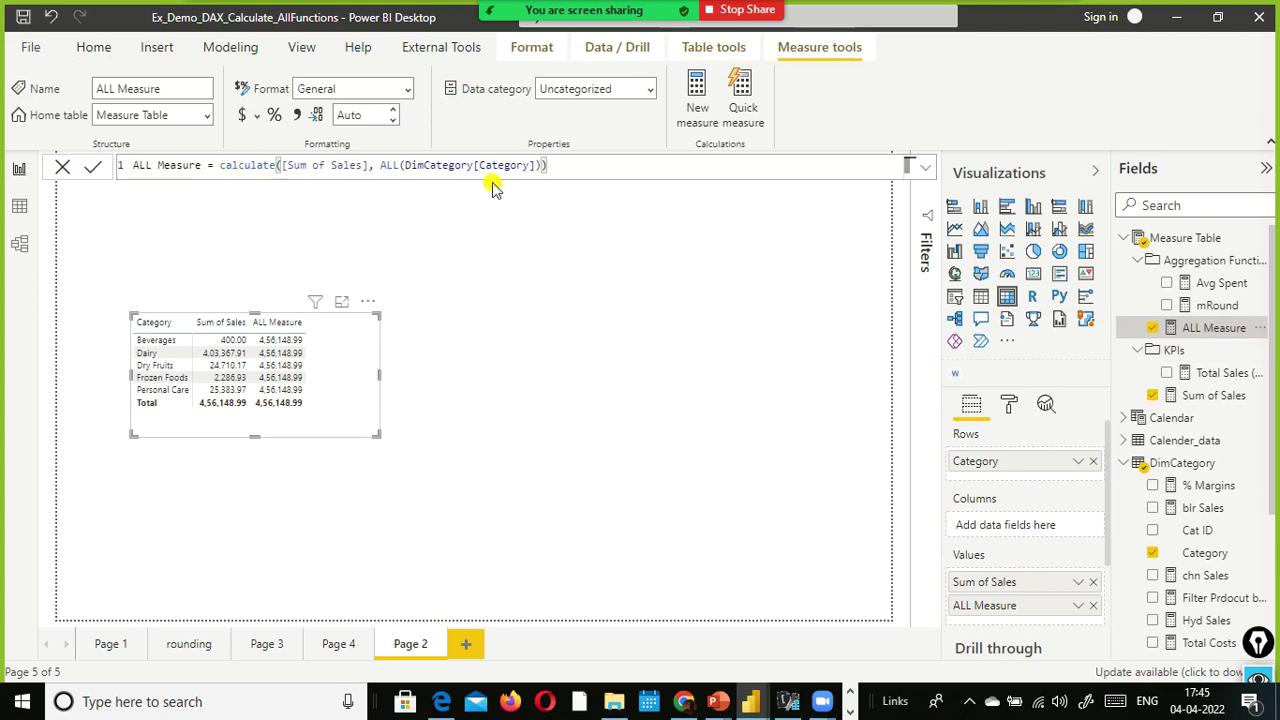
{"action": "left_click", "coordinate": [389, 165]}
{"action": "left_click", "coordinate": [481, 166]}
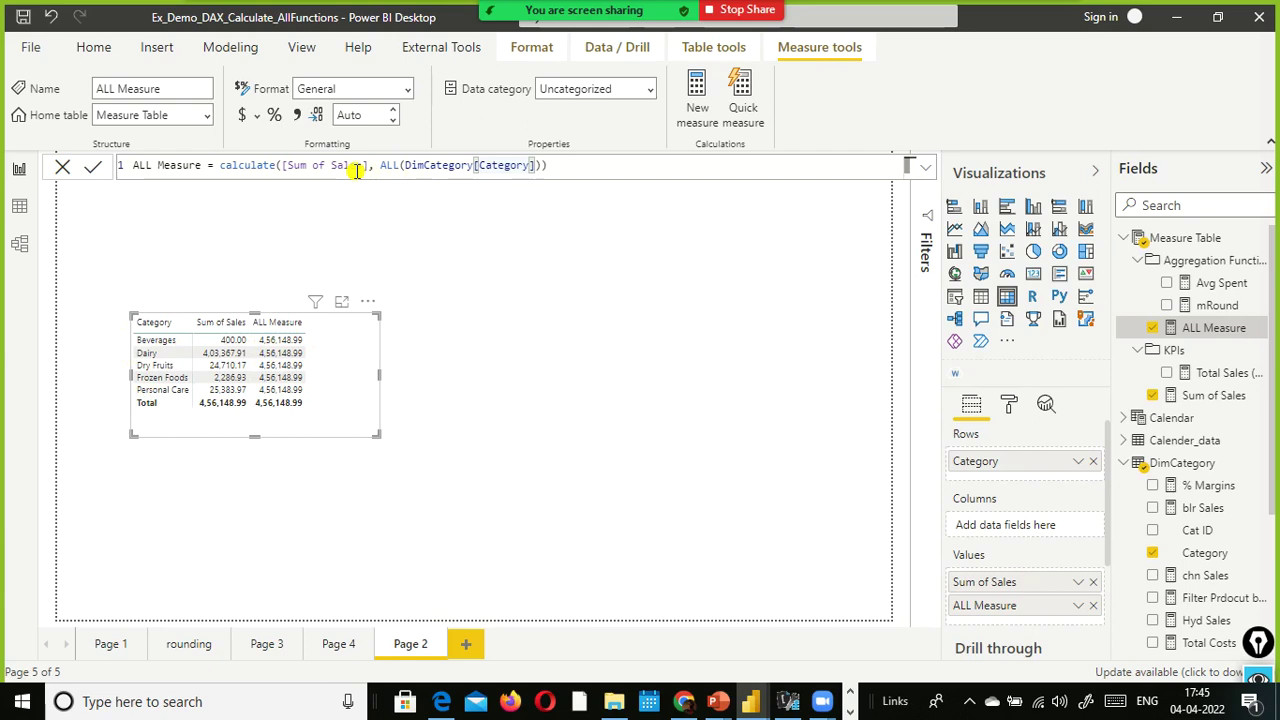
{"action": "left_click", "coordinate": [391, 165]}
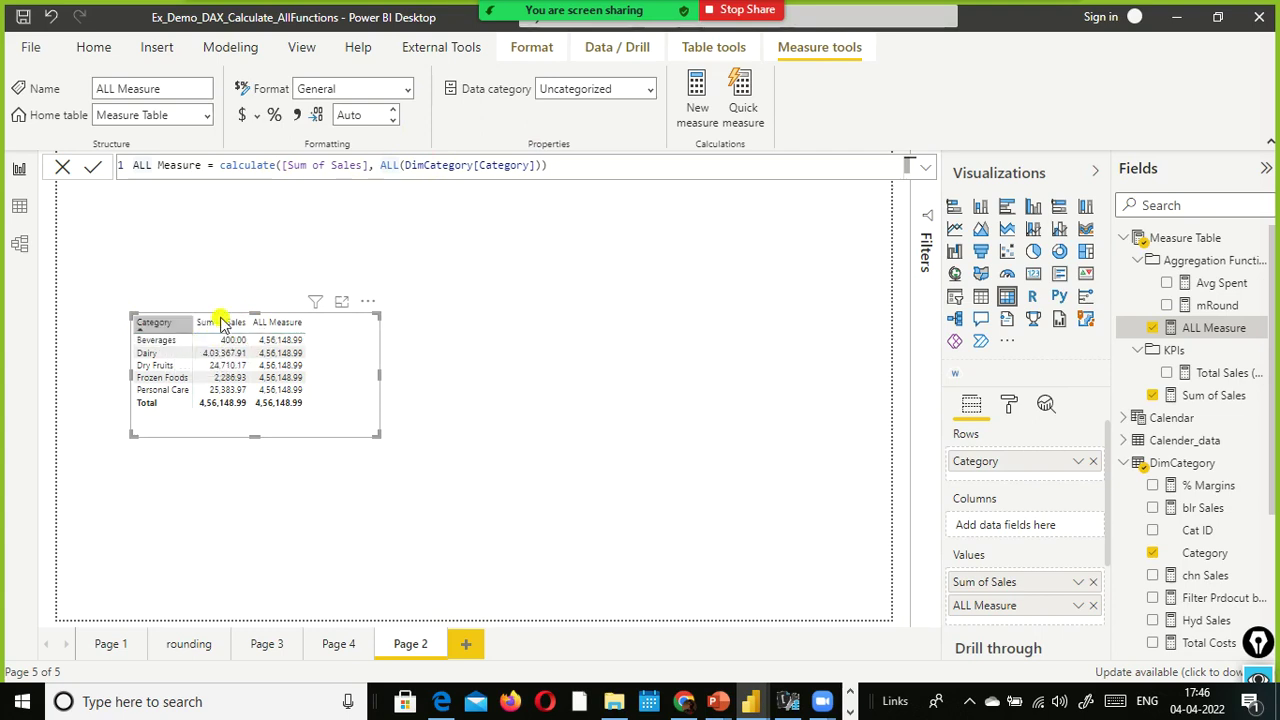
{"action": "mouse_move", "coordinate": [226, 346]}
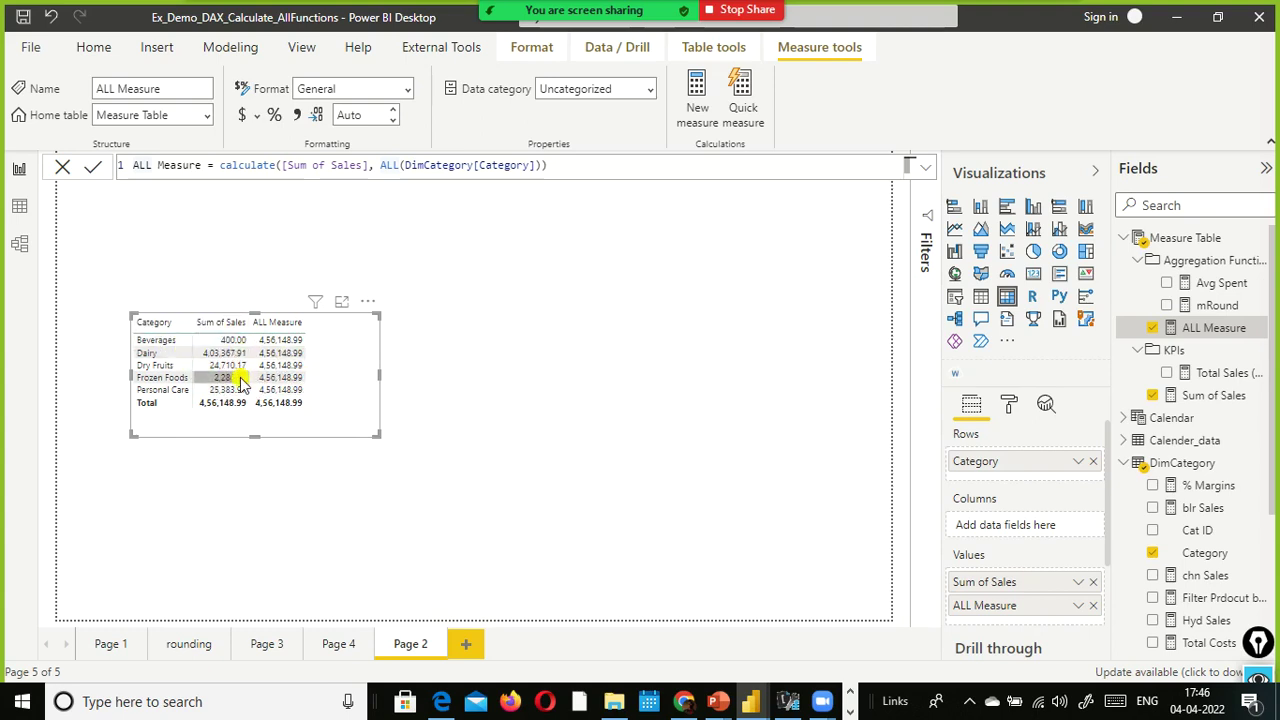
{"action": "mouse_move", "coordinate": [228, 412]}
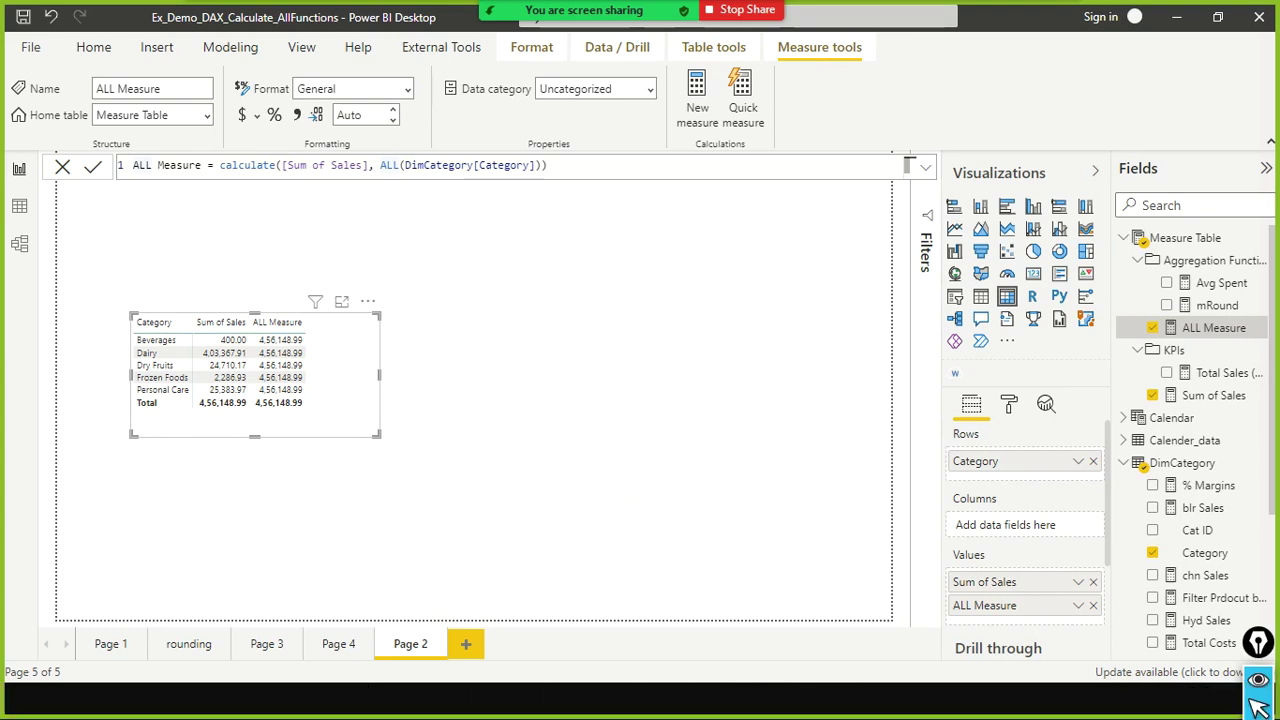
Switch to Excel and create a blank workbook.
{"action": "left_click", "coordinate": [200, 703]}
{"action": "type", "text": "excel"}
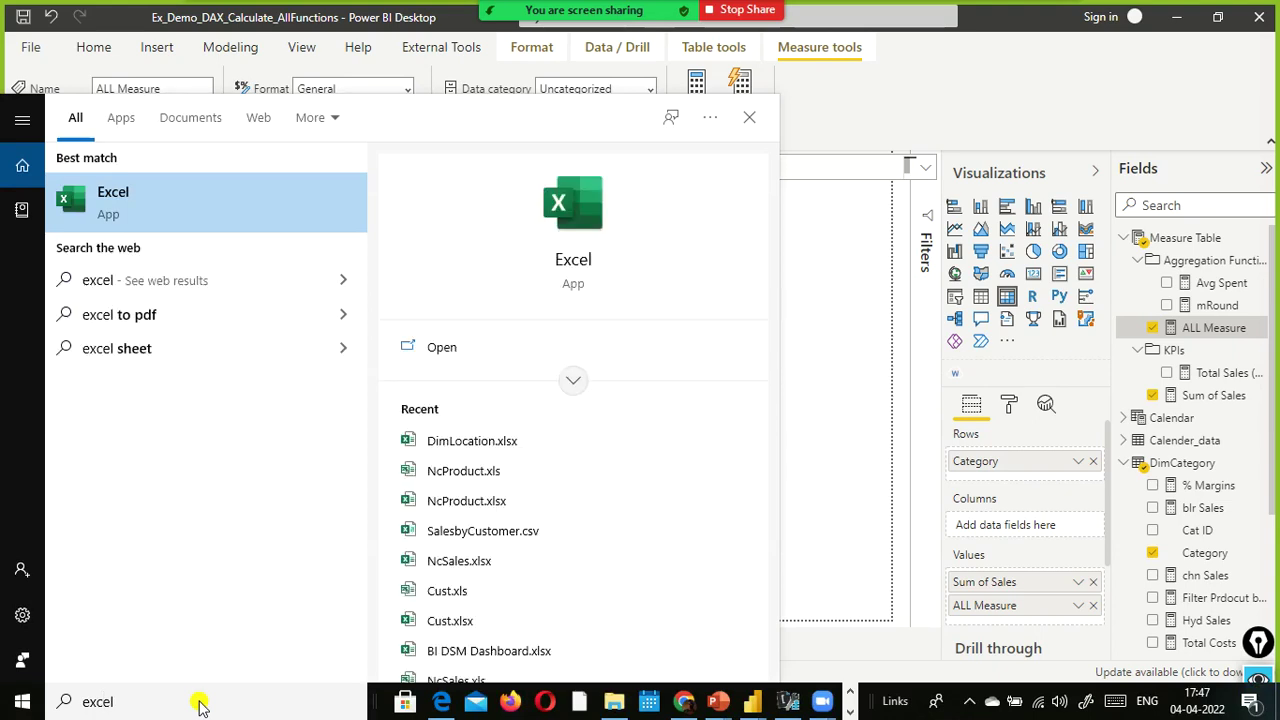
{"action": "key", "text": "Return"}
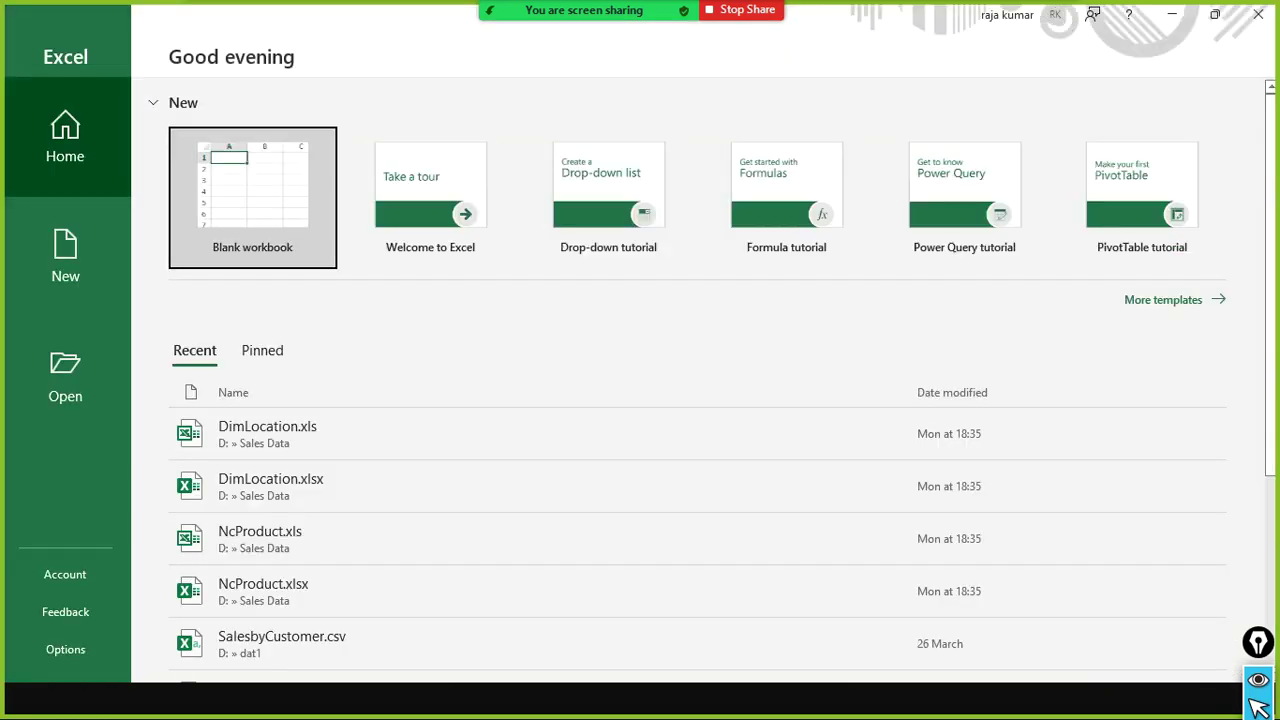
{"action": "left_click", "coordinate": [255, 160]}
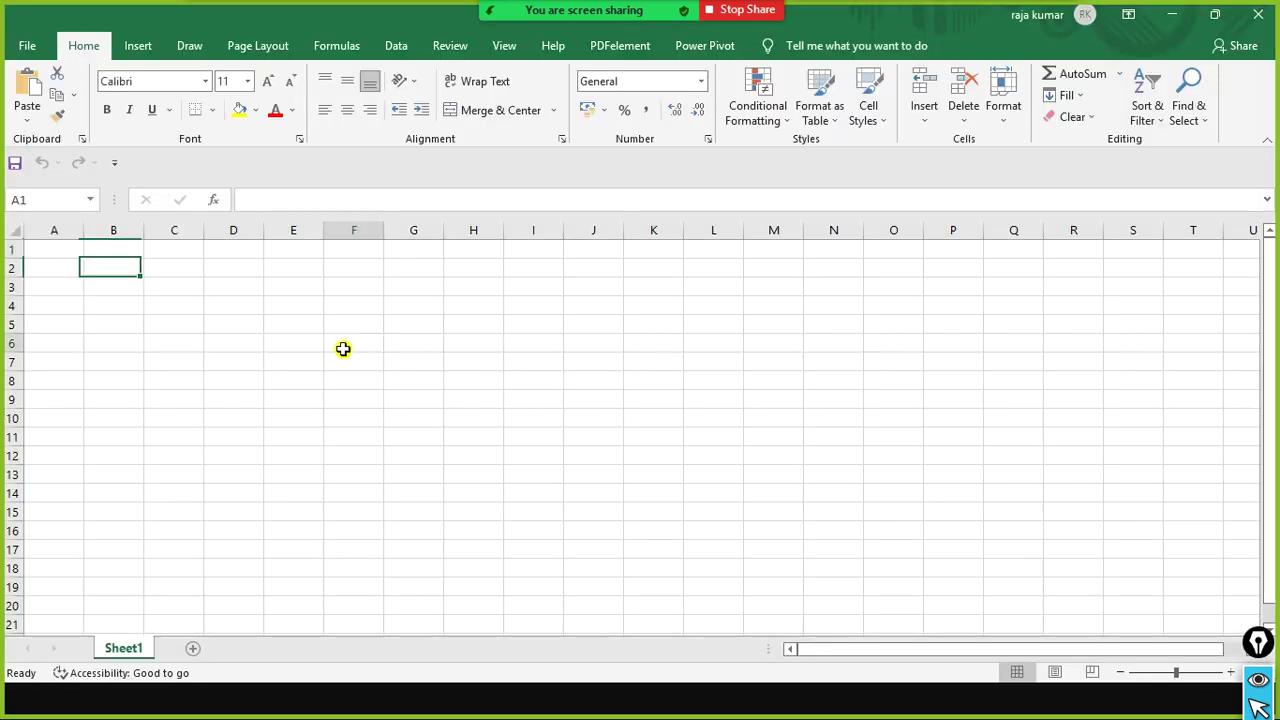
Enter the category name Beverages in cell E4, checking the category names in the Power BI matrix.
{"action": "left_click", "coordinate": [343, 349]}
{"action": "left_click", "coordinate": [306, 312]}
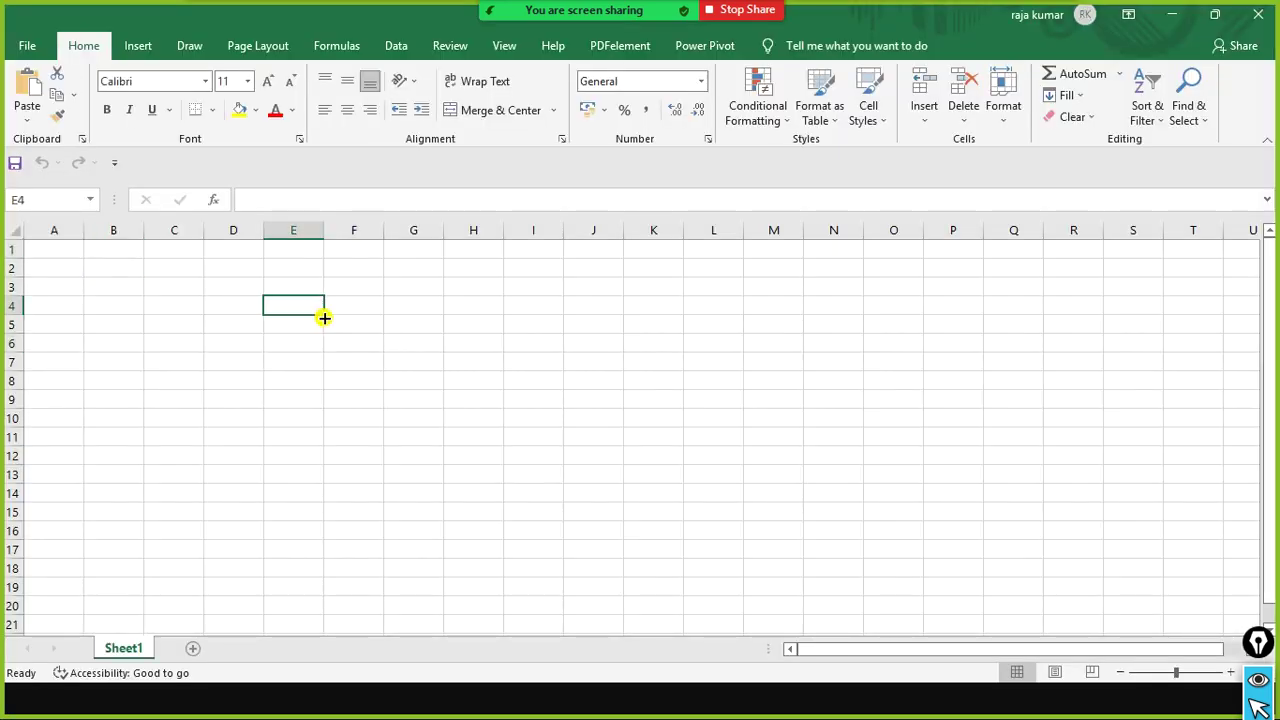
{"action": "key", "text": "alt+Tab"}
{"action": "key", "text": "alt+Tab"}
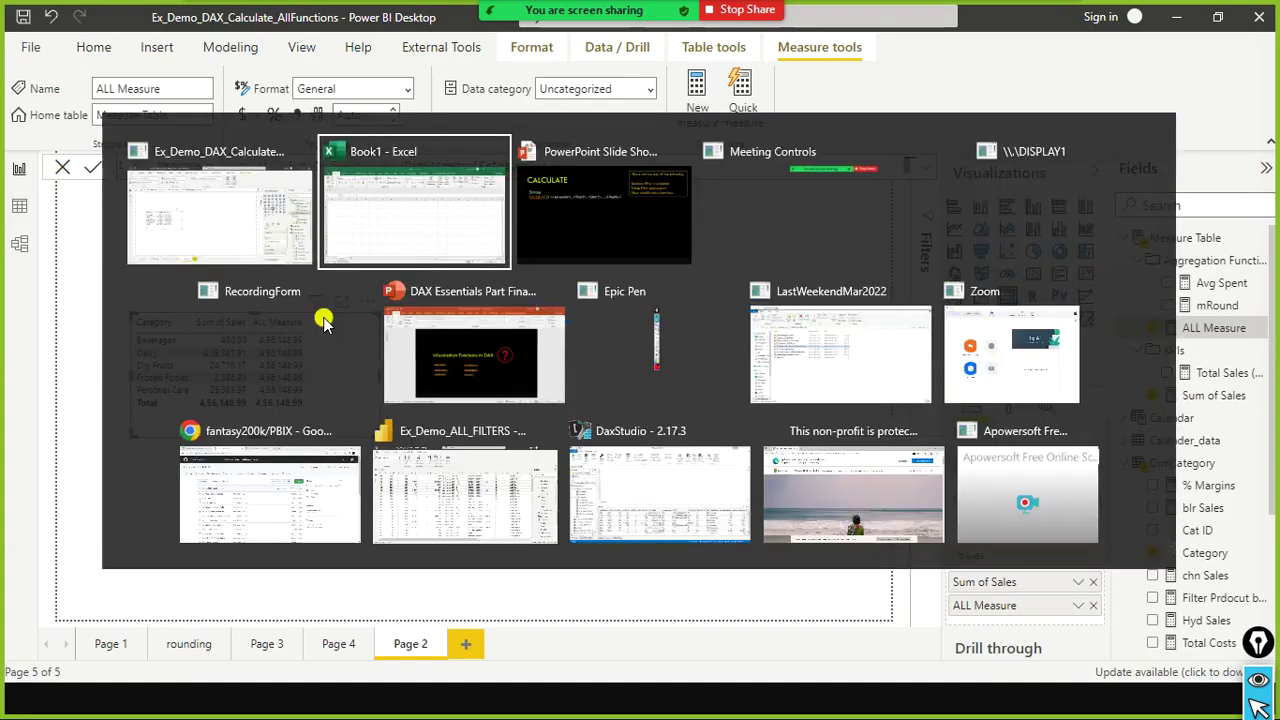
{"action": "type", "text": "Beverage"}
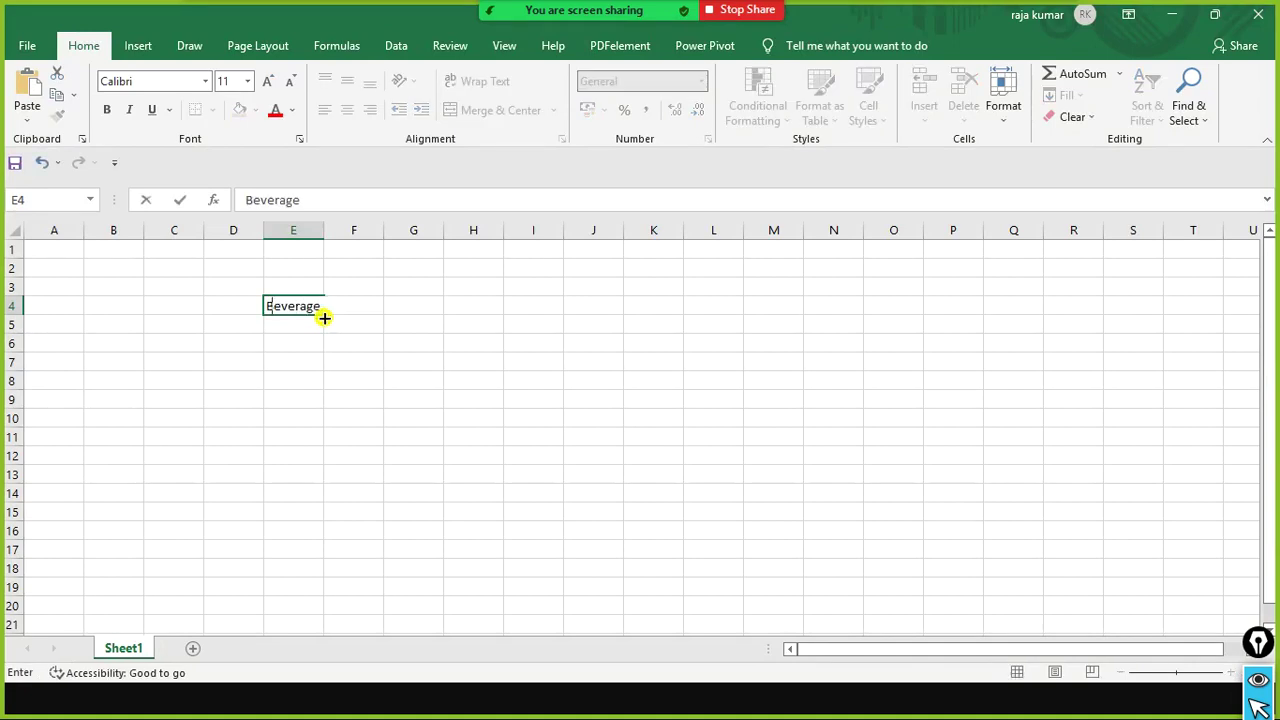
{"action": "type", "text": "s"}
{"action": "key", "text": "Return"}
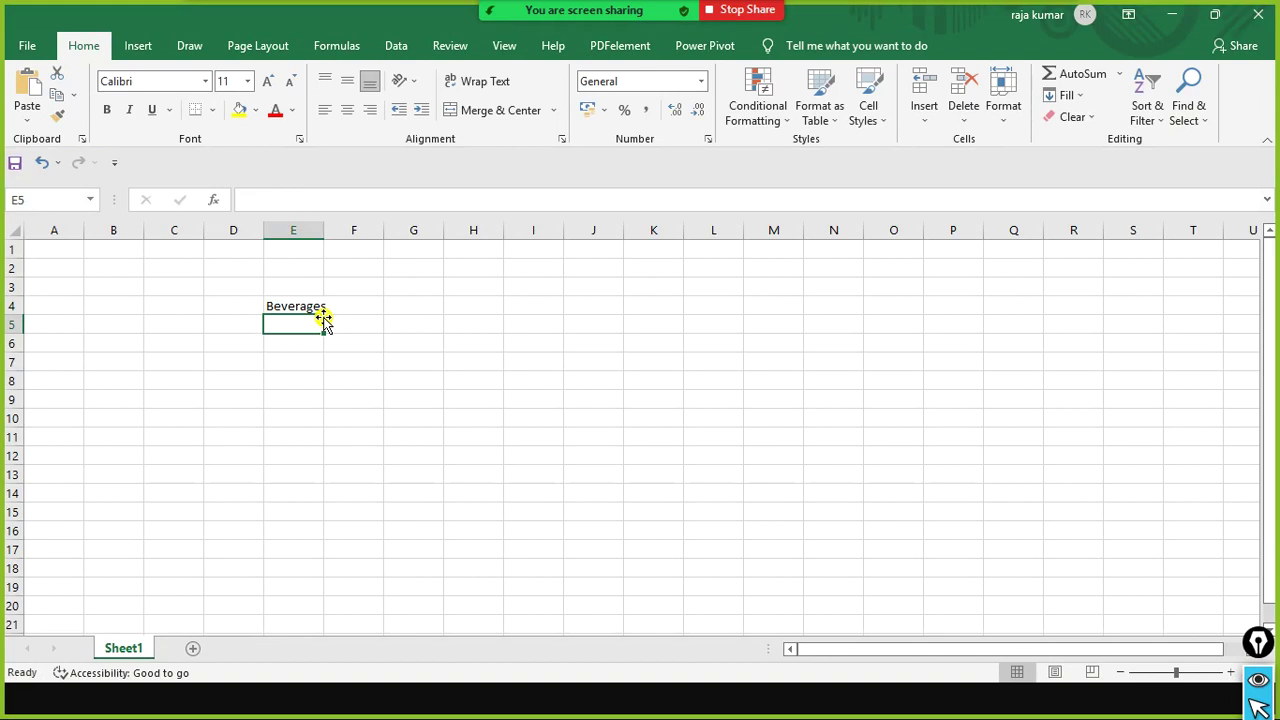
Add the categories Dairy and Dry Fruits in cells E5 and E6 below Beverages.
{"action": "key", "text": "alt+Tab"}
{"action": "key", "text": "alt+Tab"}
{"action": "type", "text": "Dairy"}
{"action": "key", "text": "Return"}
{"action": "type", "text": "Dry"}
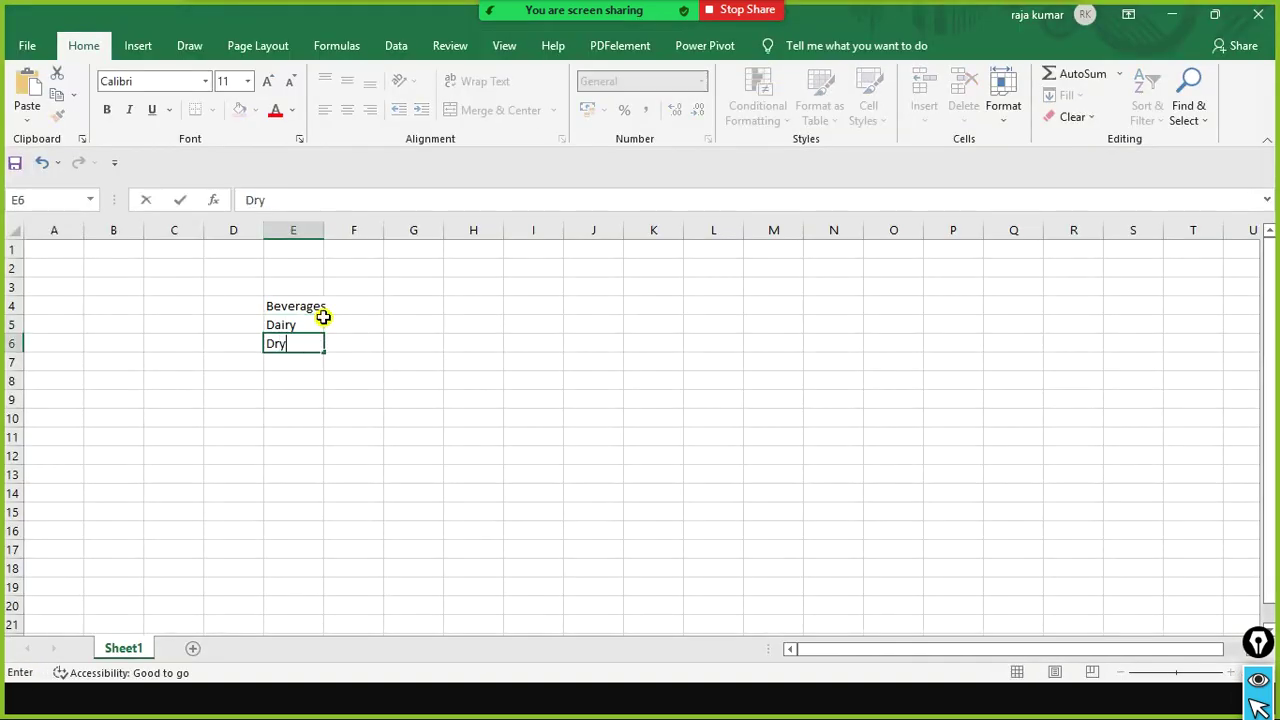
{"action": "type", "text": " Fruits"}
{"action": "key", "text": "Return"}
Enter the sales values 400, 600 and 1000 beside Beverages, Dairy and Dry Fruits in F4:F6.
{"action": "key", "text": "Up"}
{"action": "key", "text": "Up"}
{"action": "key", "text": "Up"}
{"action": "key", "text": "Right"}
{"action": "type", "text": "400"}
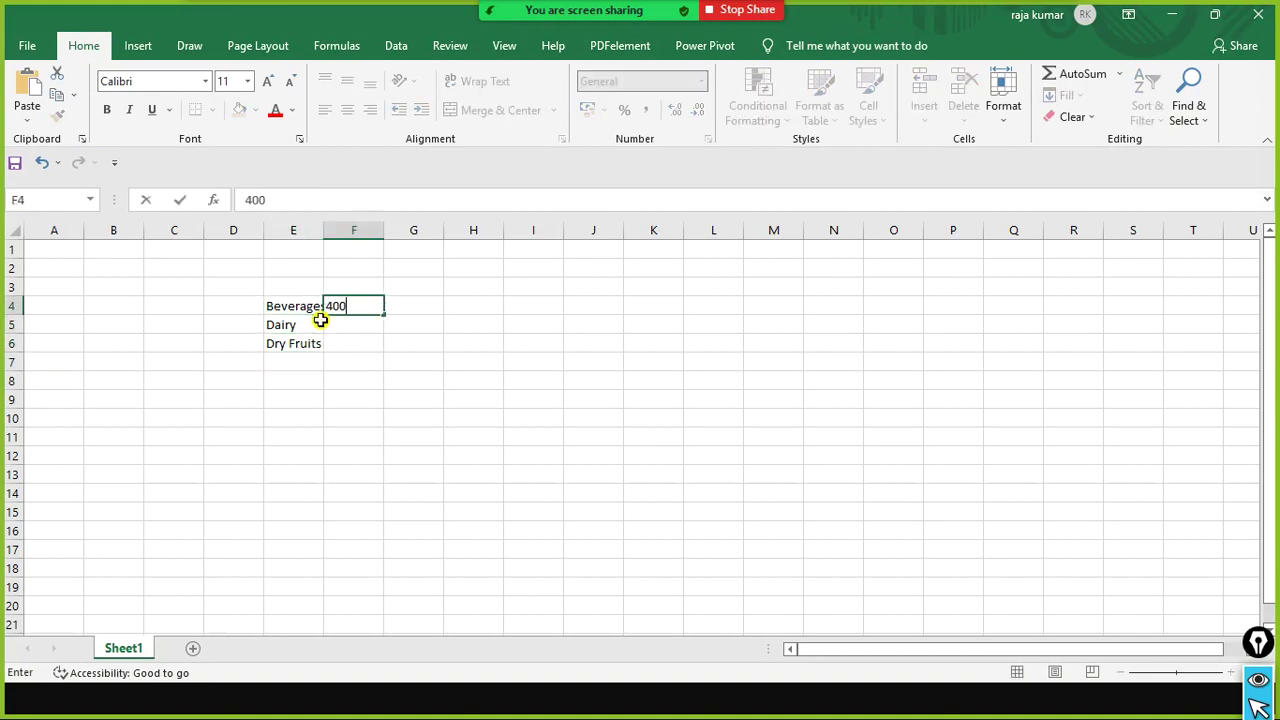
{"action": "key", "text": "Return"}
{"action": "type", "text": "600"}
{"action": "key", "text": "Return"}
{"action": "type", "text": "1000"}
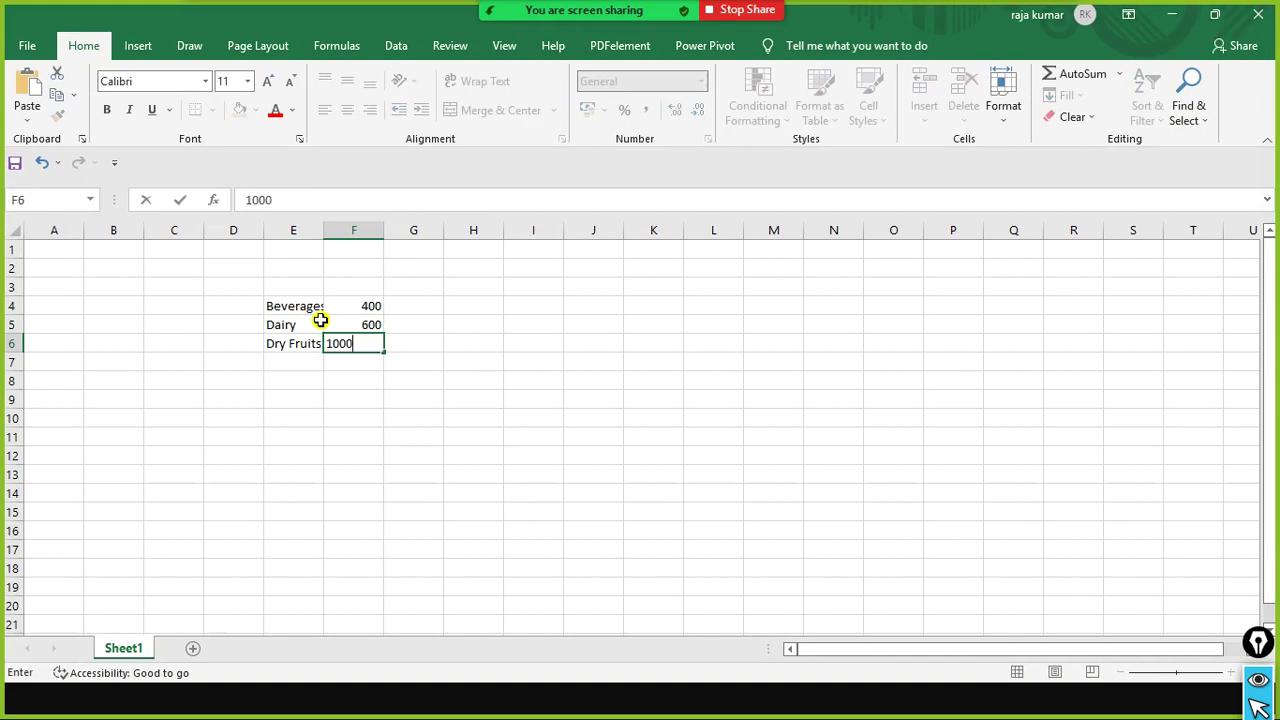
{"action": "key", "text": "Return"}
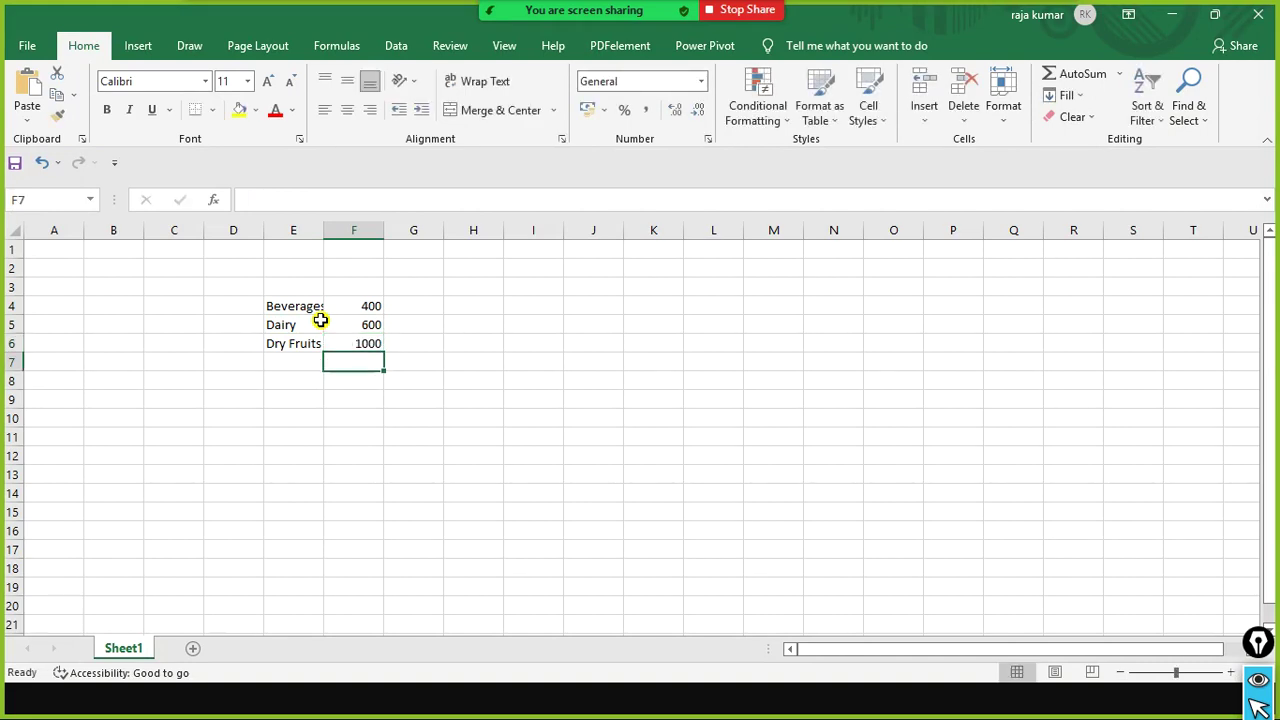
Add a total row below the categories with the value 2000 in F7 and the label Total Sales in E7.
{"action": "type", "text": "2000"}
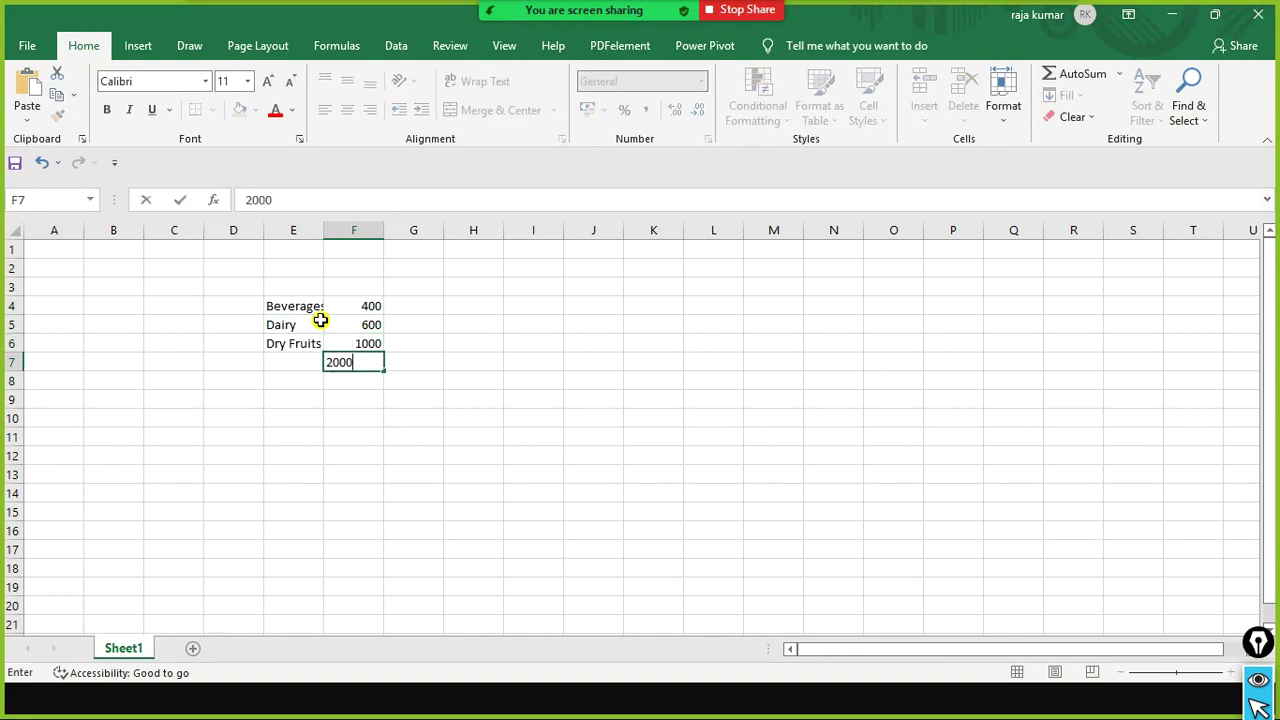
{"action": "key", "text": "Return"}
{"action": "key", "text": "Up"}
{"action": "key", "text": "Left"}
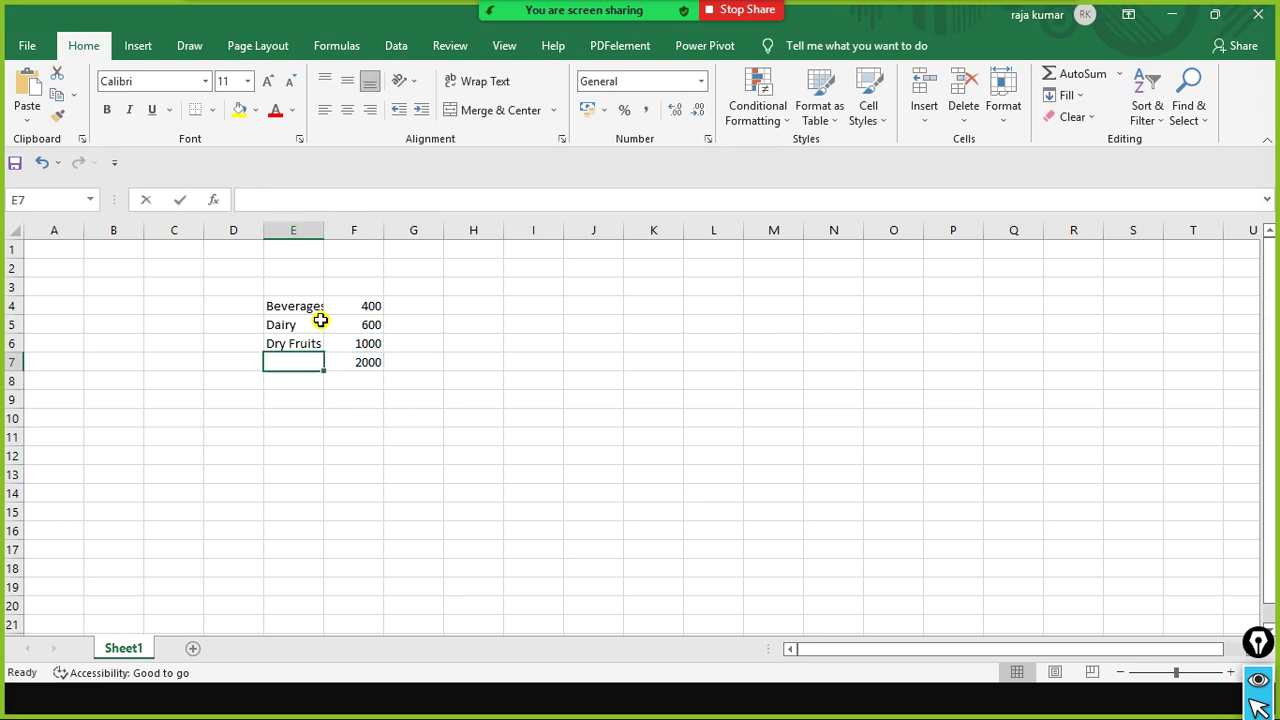
{"action": "type", "text": "Total Sale"}
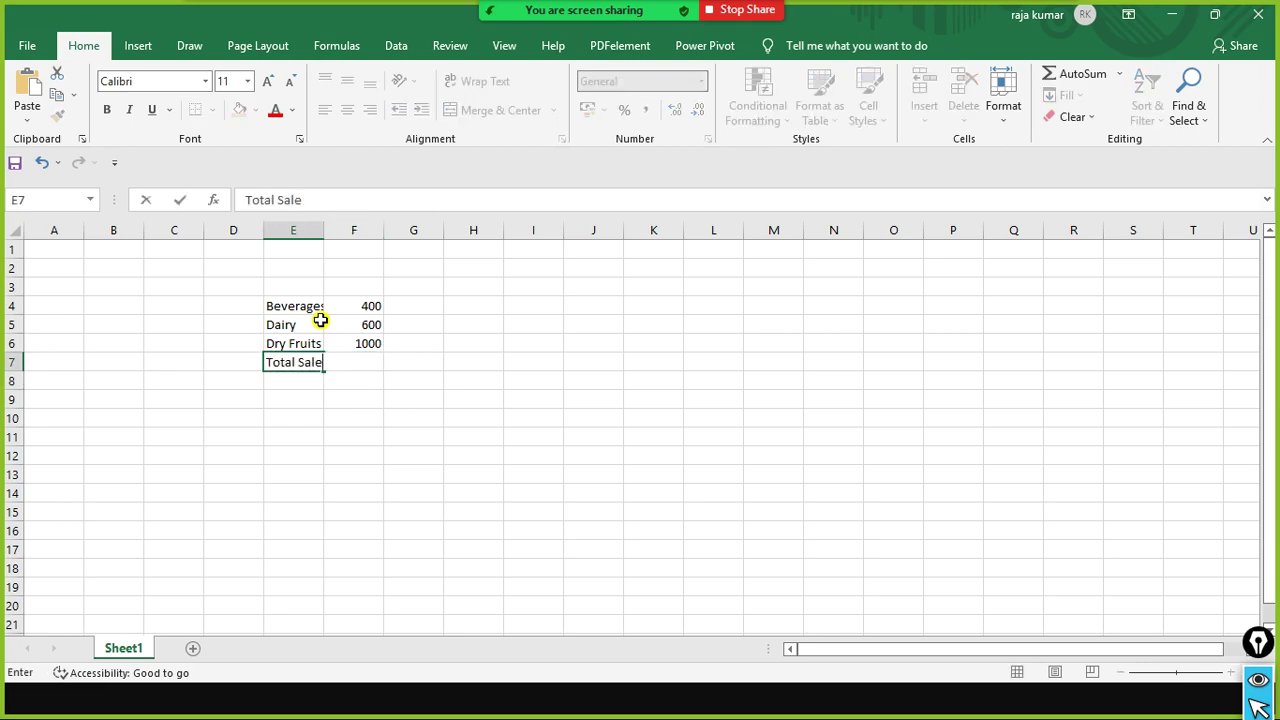
{"action": "type", "text": "ss"}
Calculate the Beverages share of total sales in G4 with the formula =F4/F7.
{"action": "key", "text": "Up"}
{"action": "key", "text": "Up"}
{"action": "key", "text": "Up"}
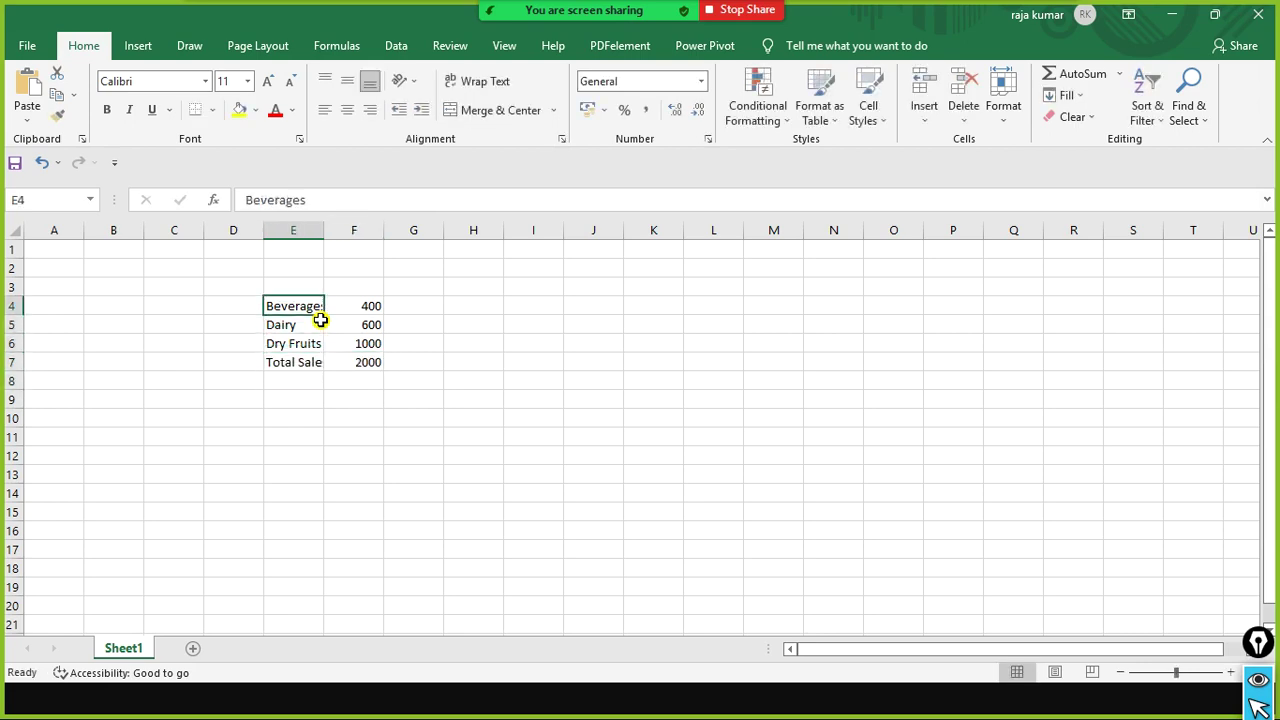
{"action": "key", "text": "Right"}
{"action": "key", "text": "Right"}
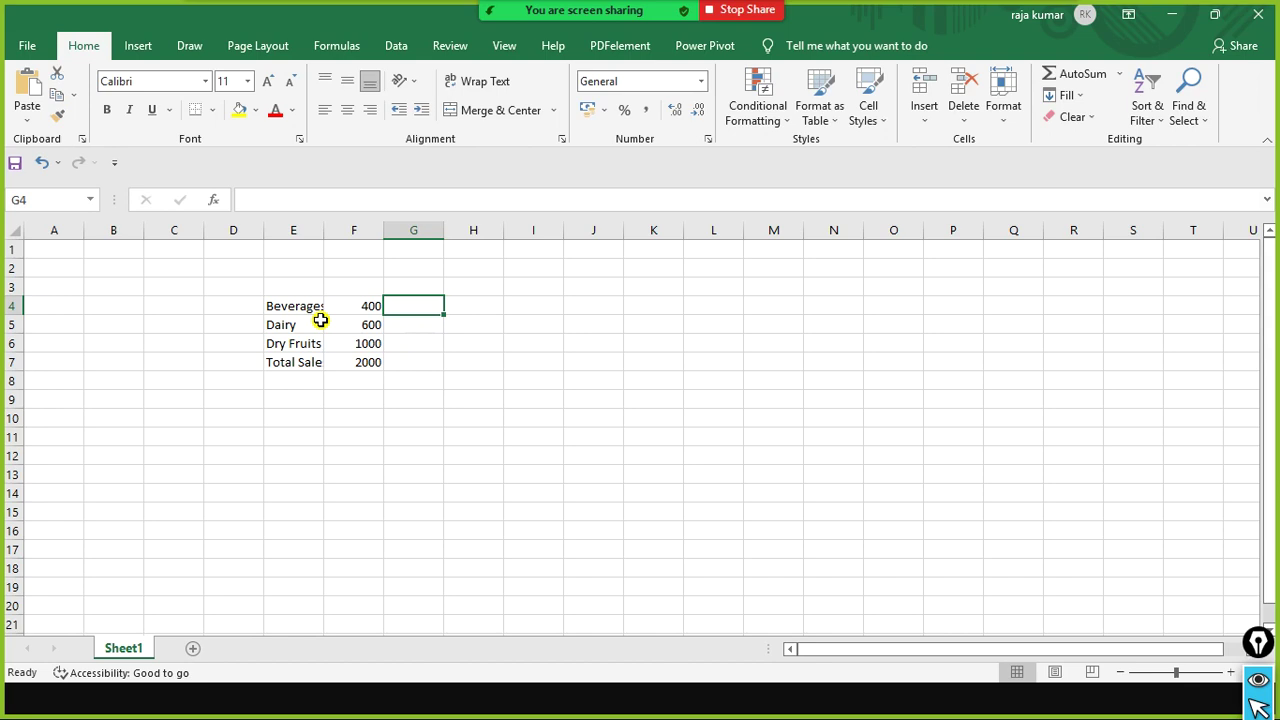
{"action": "key", "text": "Left"}
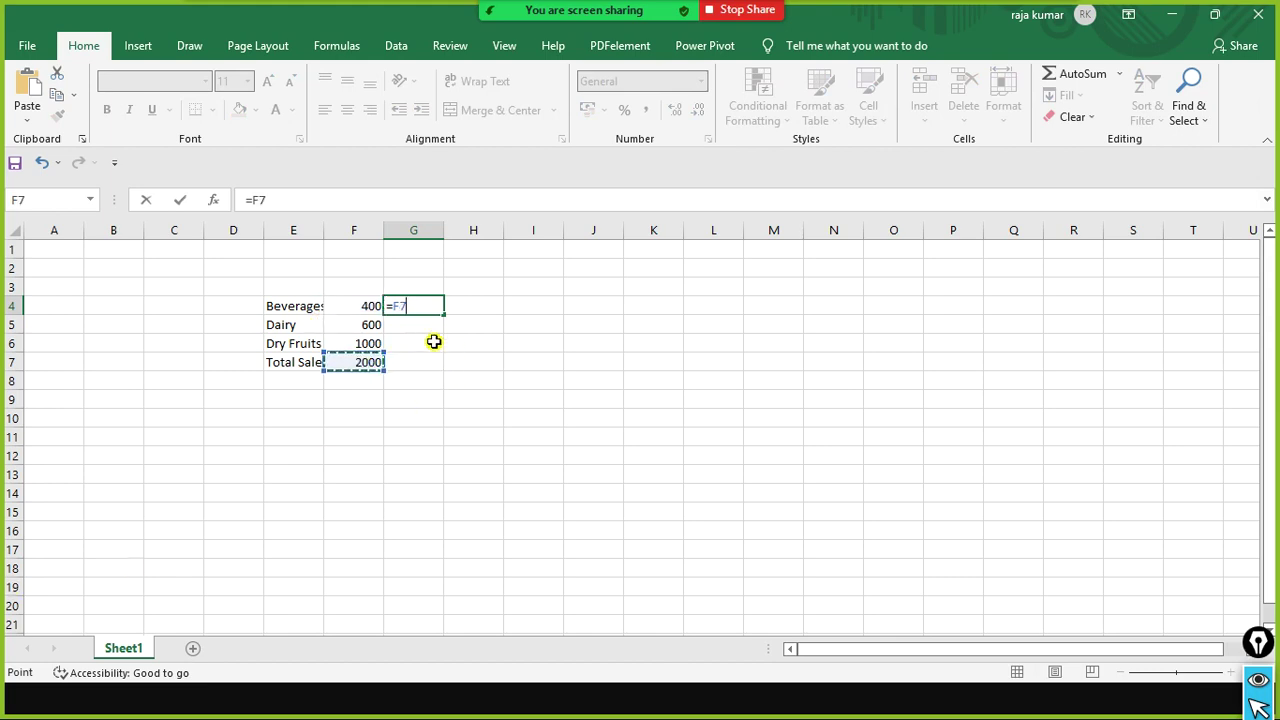
{"action": "left_click", "coordinate": [345, 303]}
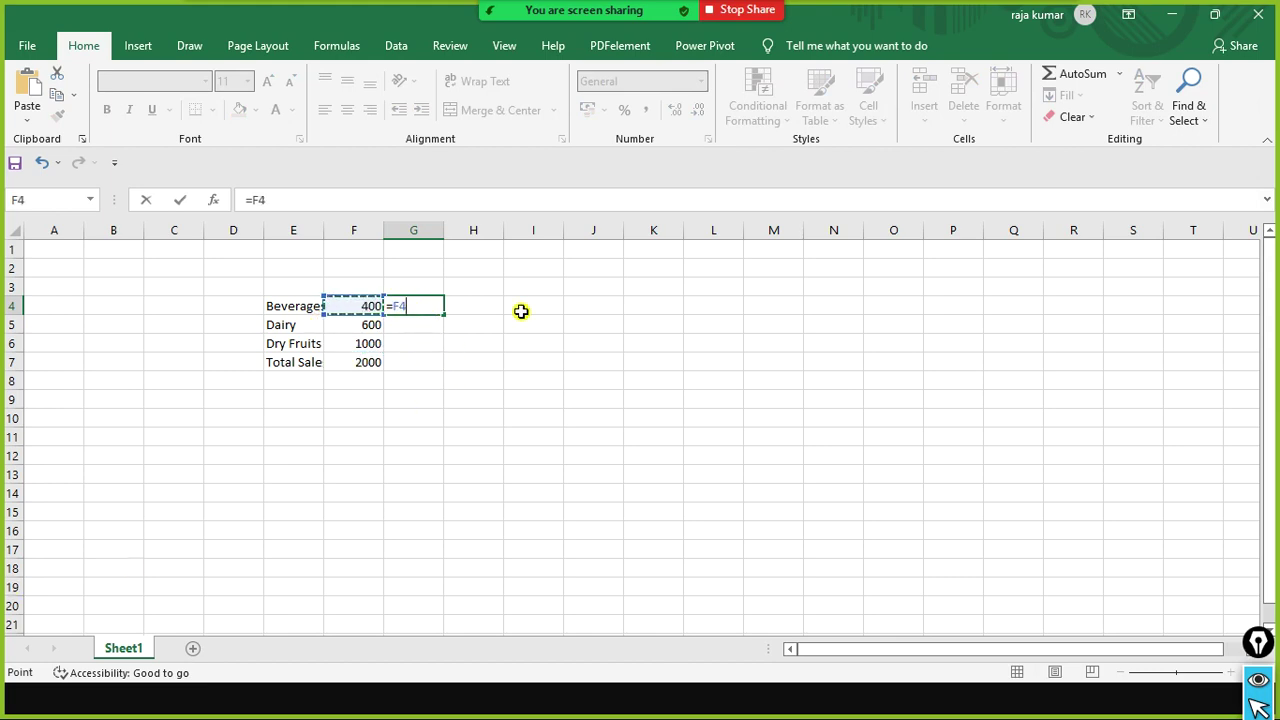
{"action": "type", "text": "/"}
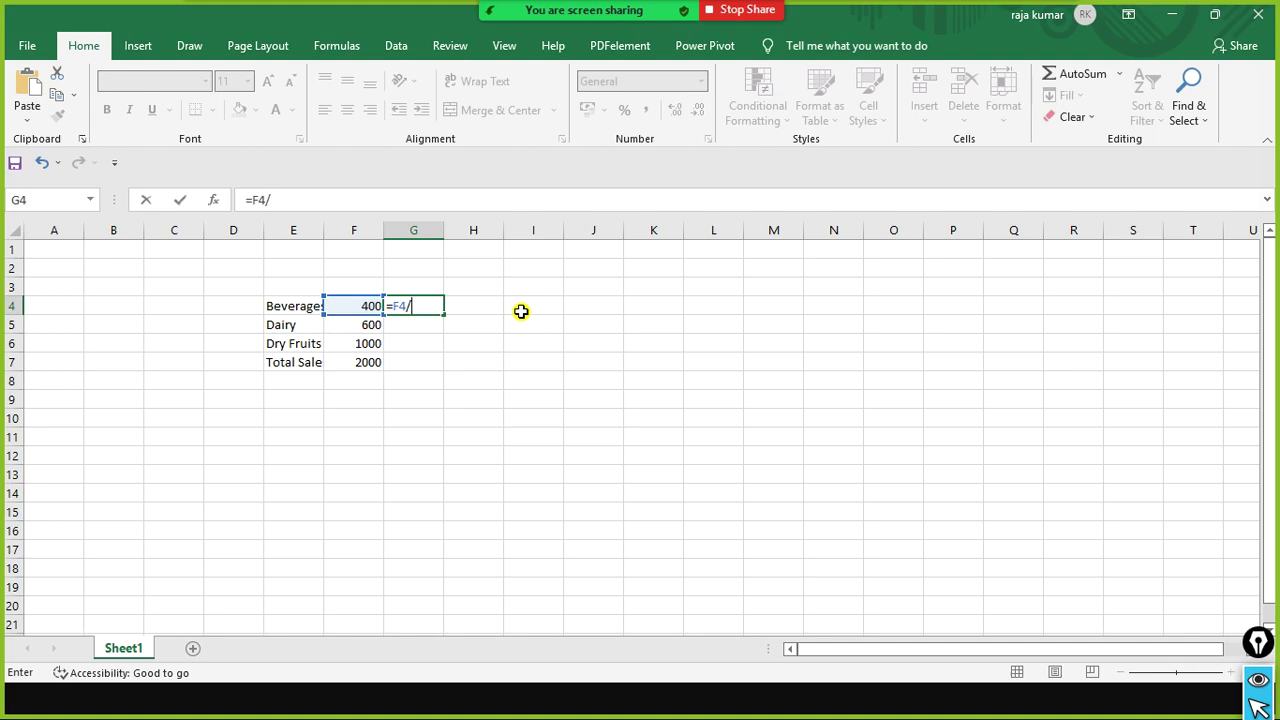
{"action": "left_click", "coordinate": [356, 366]}
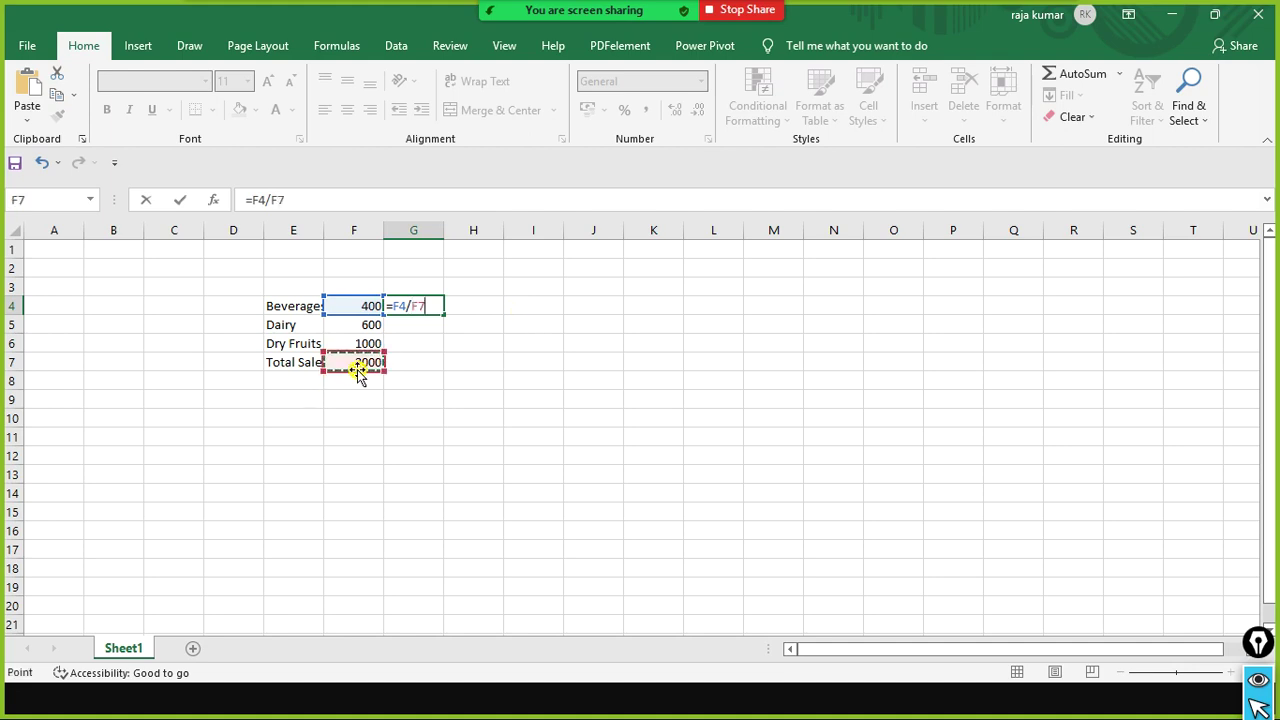
{"action": "key", "text": "Return"}
Try to fill the Beverages share formula from G4 down to the Dairy and Dry Fruits rows.
{"action": "key", "text": "Up"}
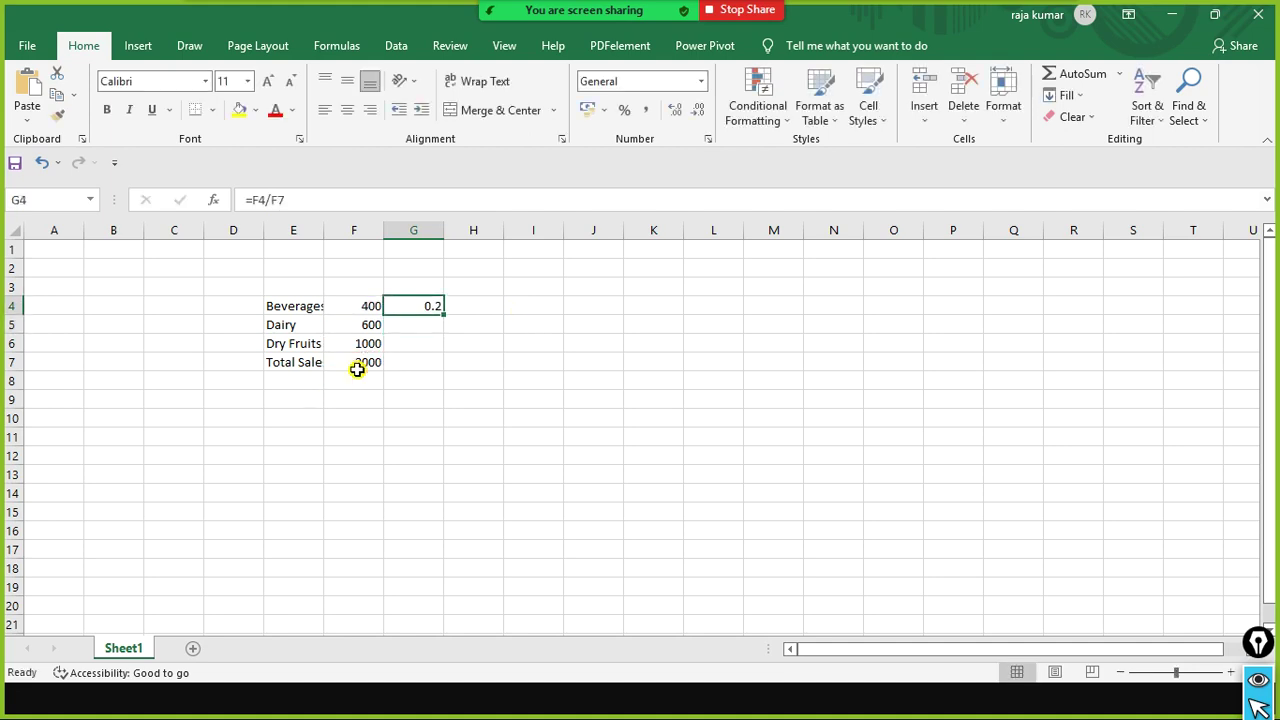
{"action": "left_click_drag", "start_coordinate": [444, 313], "coordinate": [432, 346]}
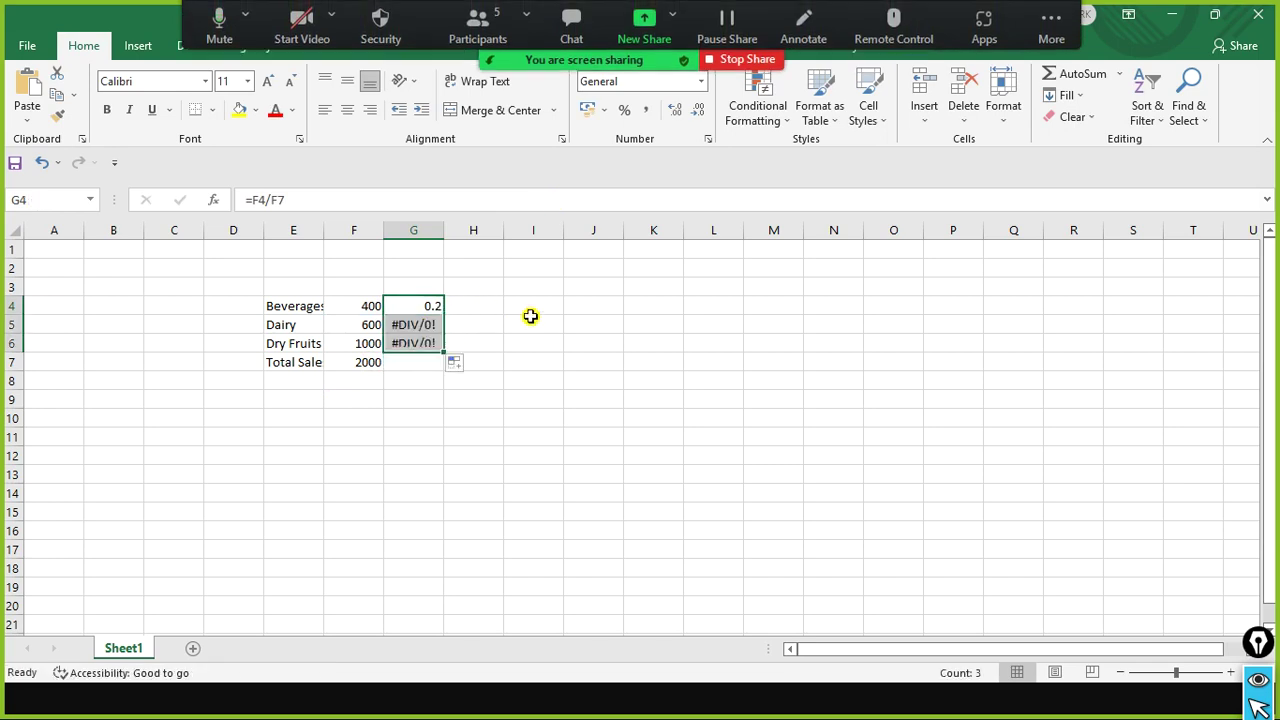
{"action": "left_click", "coordinate": [450, 308]}
{"action": "left_click", "coordinate": [433, 305]}
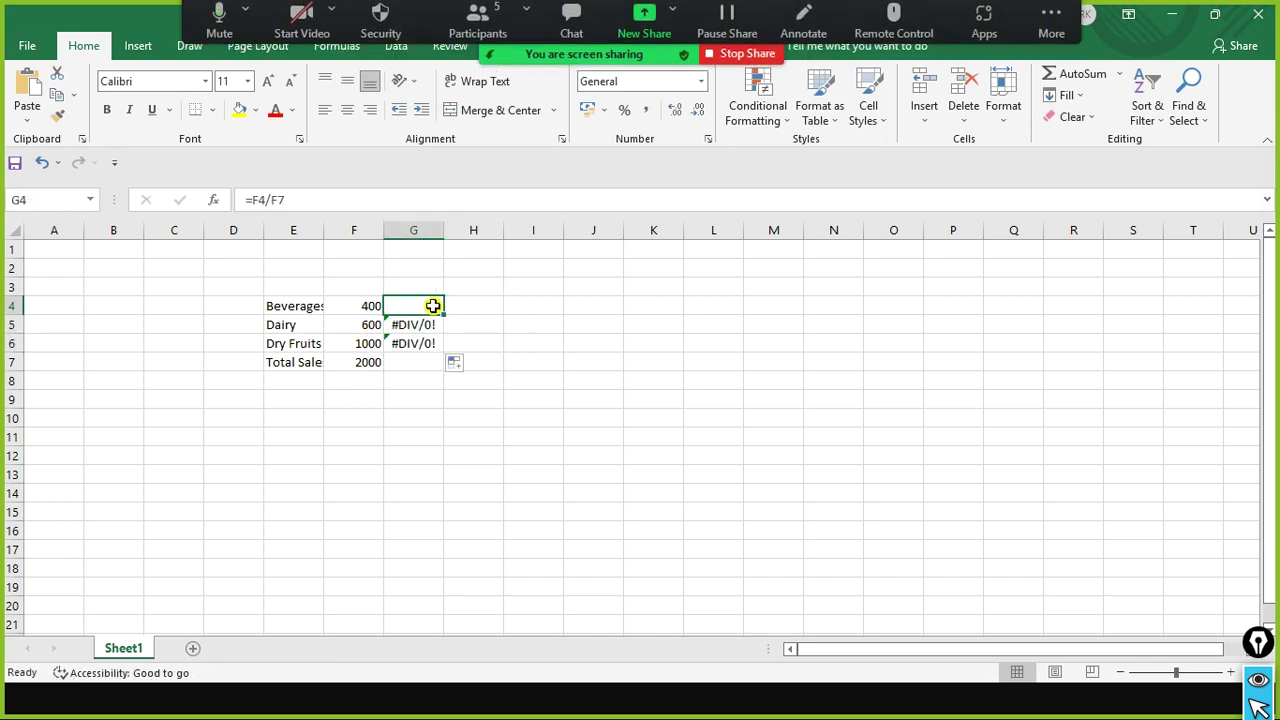
Inspect the Dairy share formula in G5 and replace it with =F5/F7.
{"action": "left_click", "coordinate": [436, 328]}
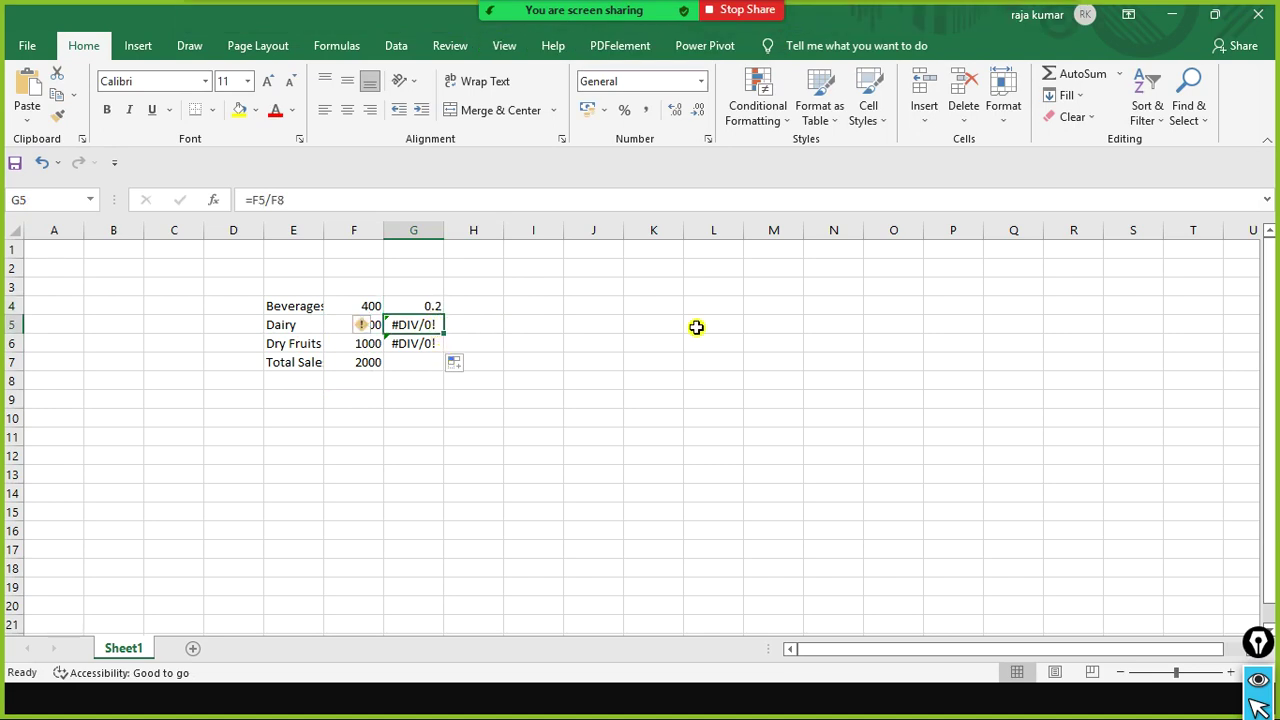
{"action": "type", "text": "="}
{"action": "key", "text": "Left"}
{"action": "type", "text": "/"}
{"action": "key", "text": "Down"}
{"action": "key", "text": "Down"}
{"action": "key", "text": "Left"}
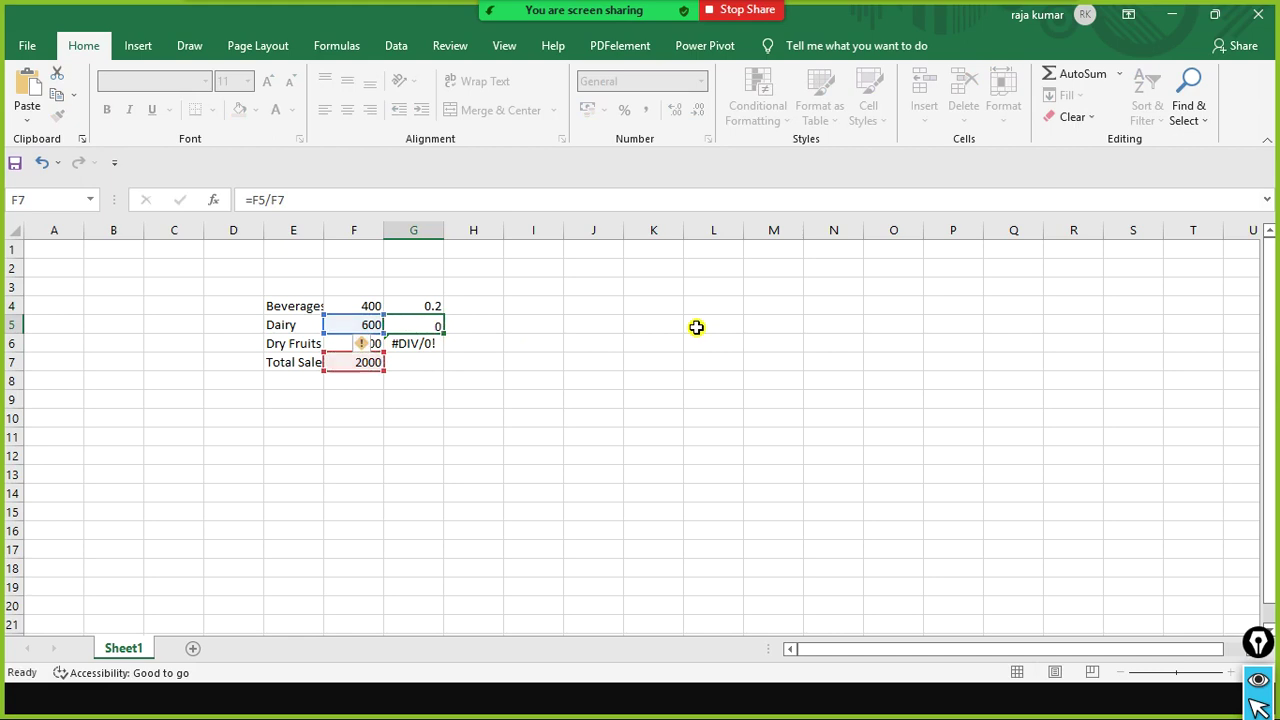
{"action": "key", "text": "Return"}
Replace the Dry Fruits share formula in G6 with =F6/F7.
{"action": "type", "text": "="}
{"action": "key", "text": "Left"}
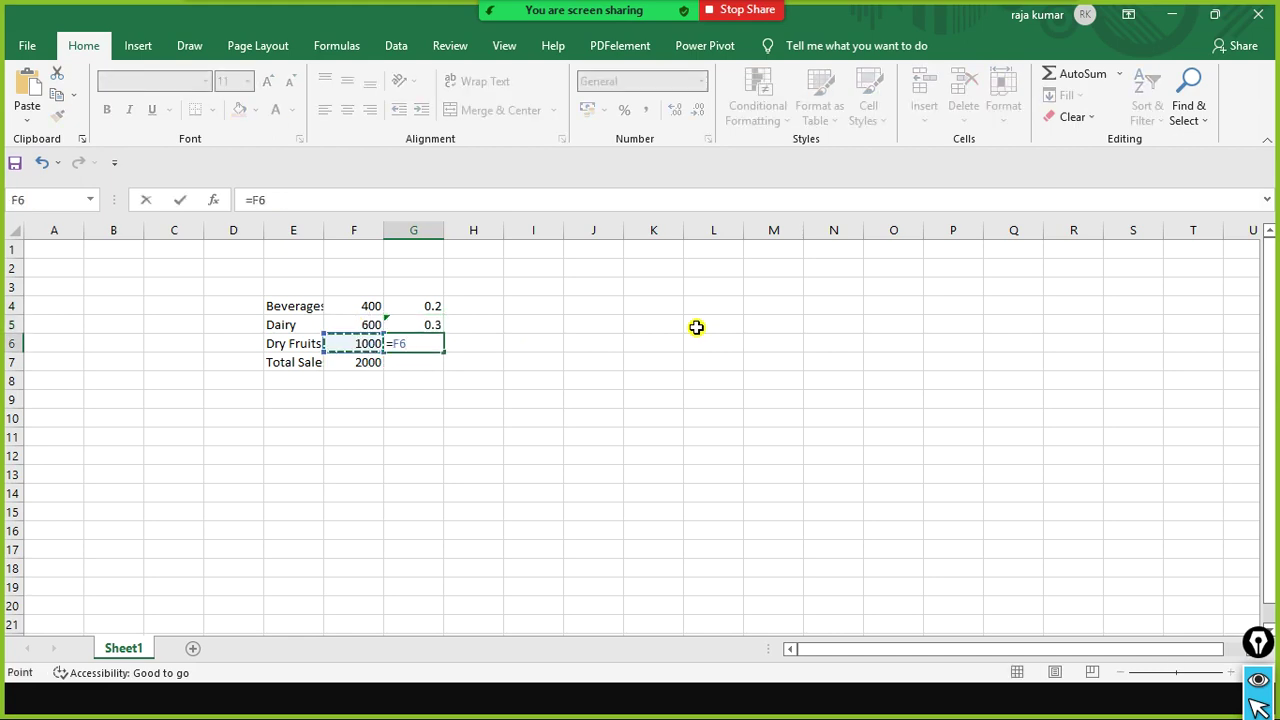
{"action": "type", "text": "/"}
{"action": "key", "text": "Right"}
{"action": "key", "text": "Down"}
{"action": "key", "text": "Left"}
{"action": "key", "text": "Left"}
{"action": "key", "text": "Return"}
Review the share-of-total formulas for the three categories in G4:G6.
{"action": "key", "text": "Up"}
{"action": "key", "text": "Up"}
{"action": "key", "text": "Up"}
{"action": "key", "text": "Up"}
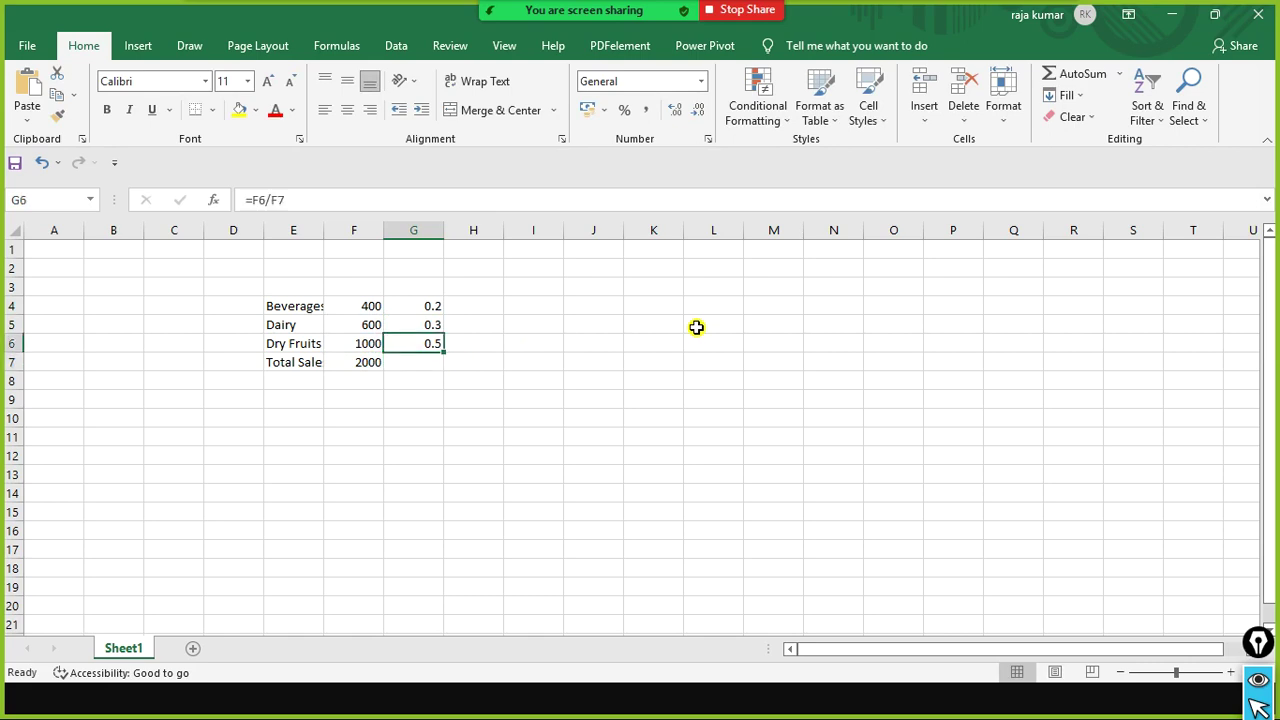
{"action": "key", "text": "Down"}
{"action": "key", "text": "Down"}
{"action": "key", "text": "Up"}
{"action": "key", "text": "Up"}
{"action": "key", "text": "Down"}
{"action": "key", "text": "Down"}
{"action": "key", "text": "Down"}
{"action": "key", "text": "Down"}
Add the header "% of Sales" above the share values in cell G3.
{"action": "key", "text": "Up"}
{"action": "key", "text": "Up"}
{"action": "key", "text": "Up"}
{"action": "key", "text": "Up"}
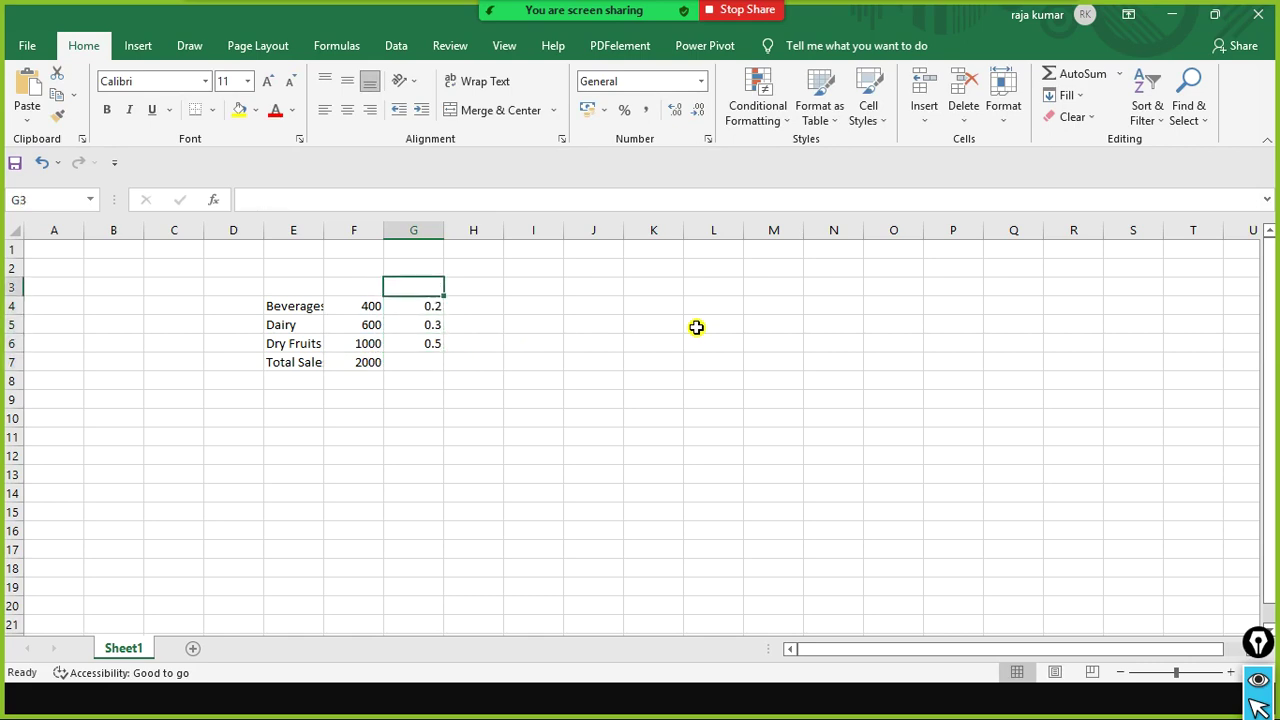
{"action": "type", "text": "%"}
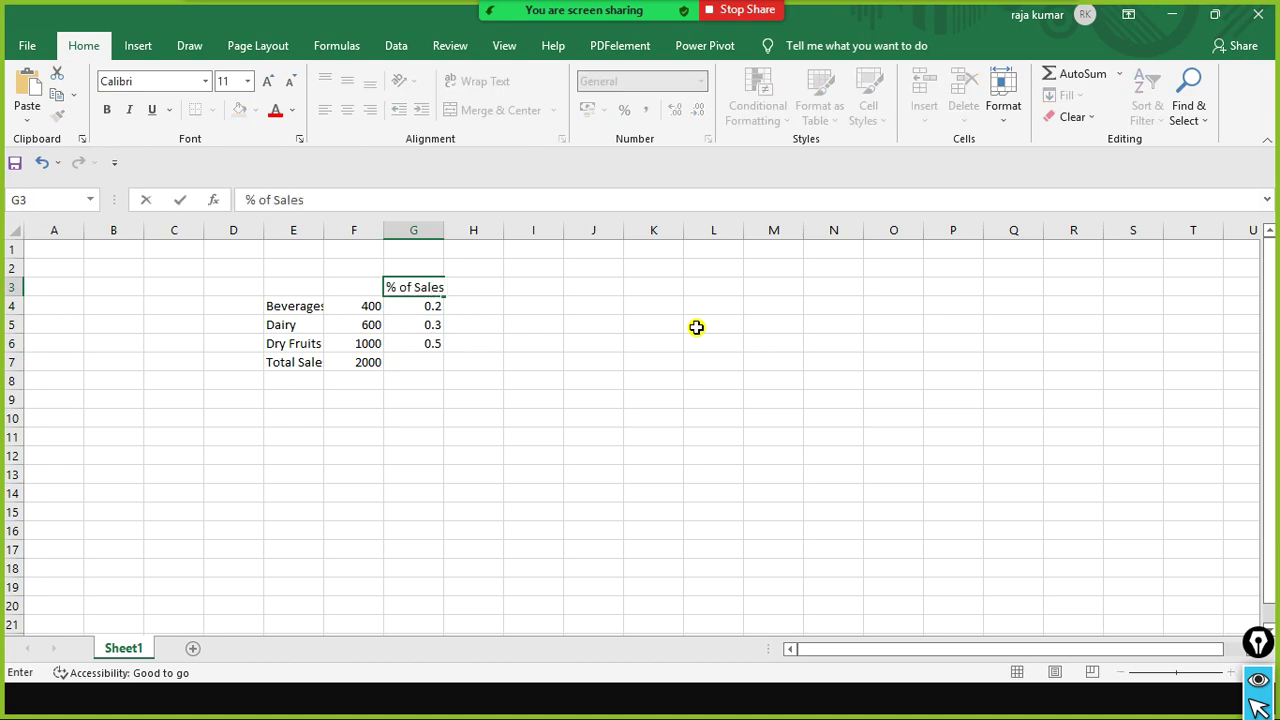
{"action": "type", "text": " of Sales"}
{"action": "key", "text": "Return"}
Add the header "Sales Amount" above the sales values in cell F3.
{"action": "key", "text": "Up"}
{"action": "key", "text": "Left"}
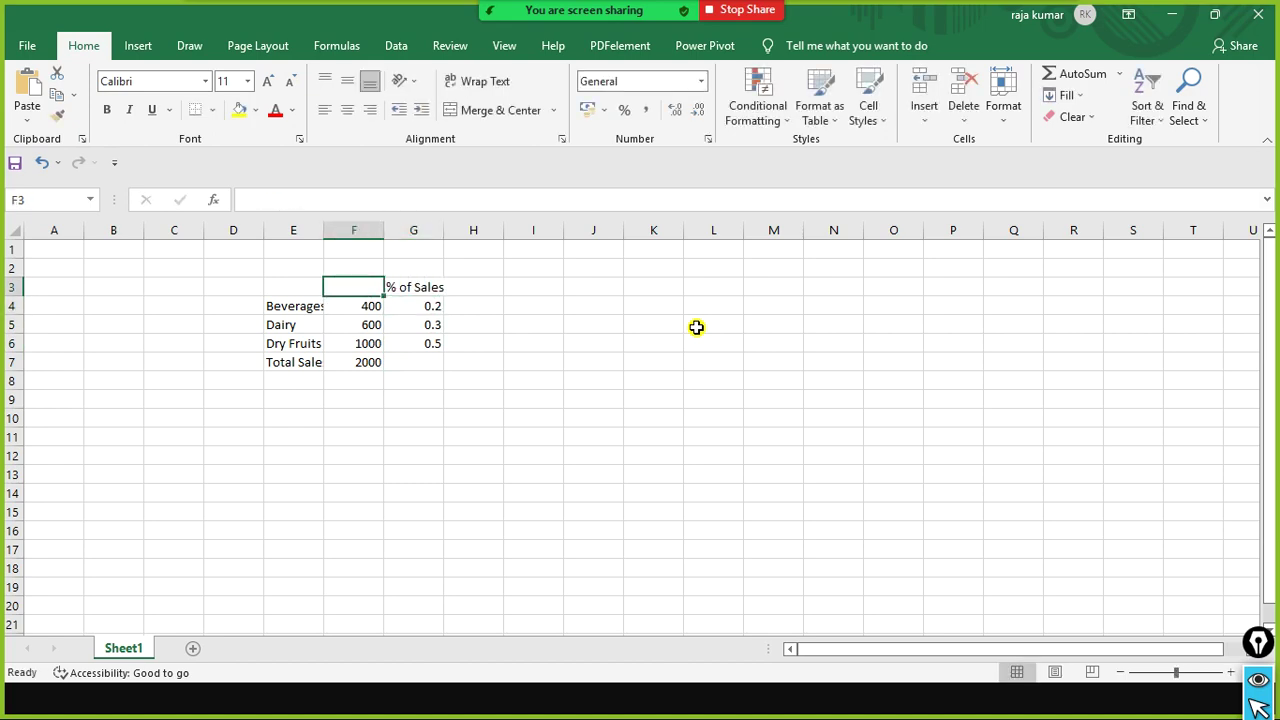
{"action": "type", "text": "Sales"}
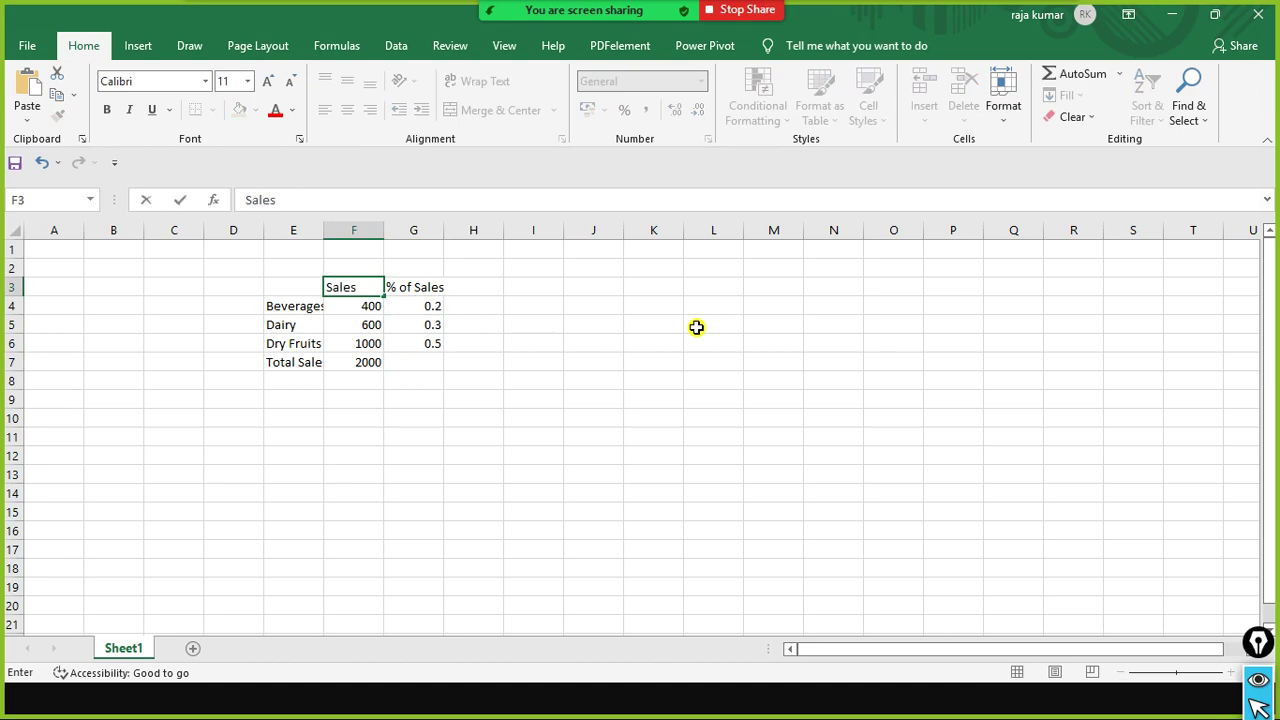
{"action": "type", "text": " Amunt"}
{"action": "key", "text": "Return"}
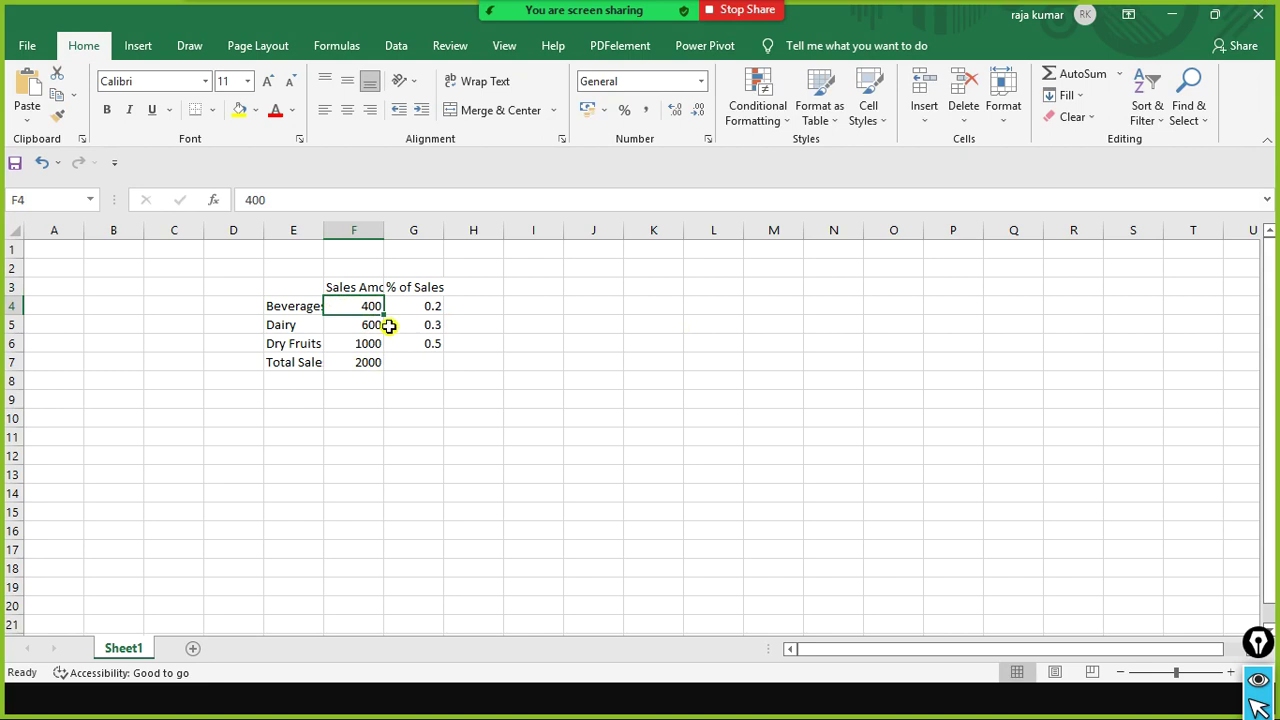
Compare the sales amount of each category with the total sales in F7.
{"action": "left_click", "coordinate": [352, 364]}
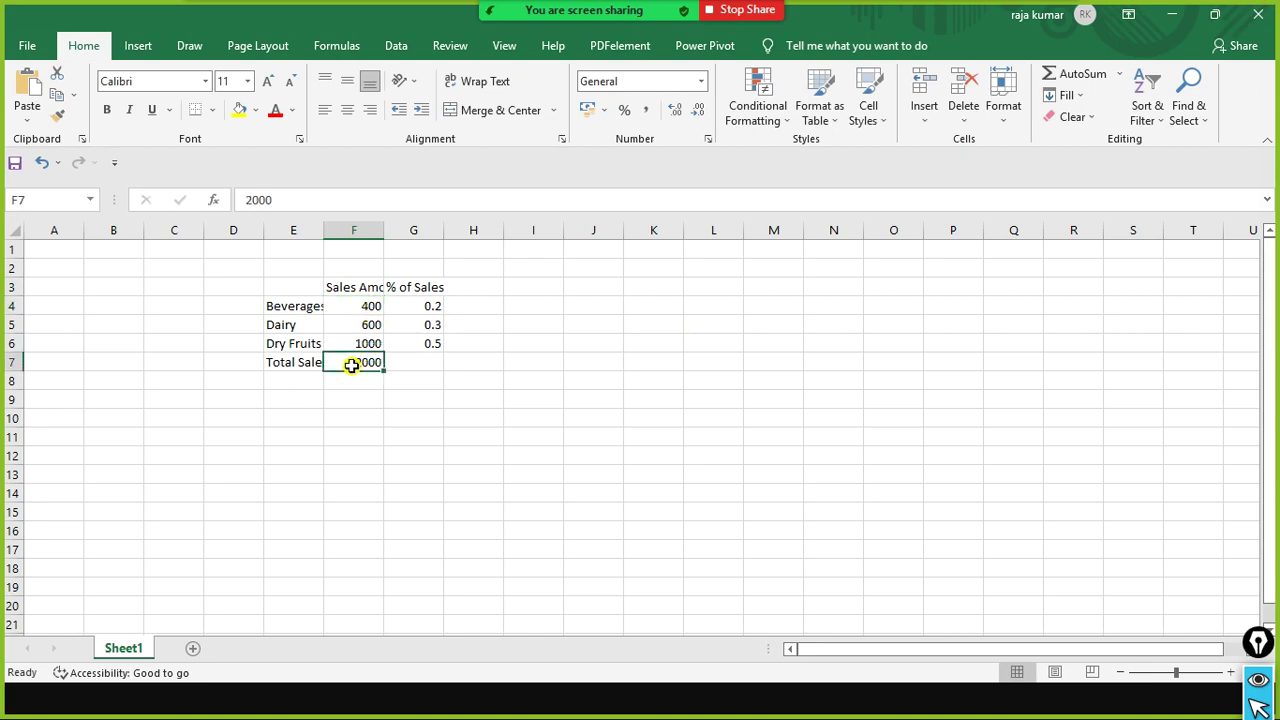
{"action": "left_click", "coordinate": [367, 306]}
{"action": "left_click", "coordinate": [362, 362]}
{"action": "left_click", "coordinate": [376, 324]}
{"action": "left_click", "coordinate": [359, 364]}
{"action": "left_click", "coordinate": [360, 342]}
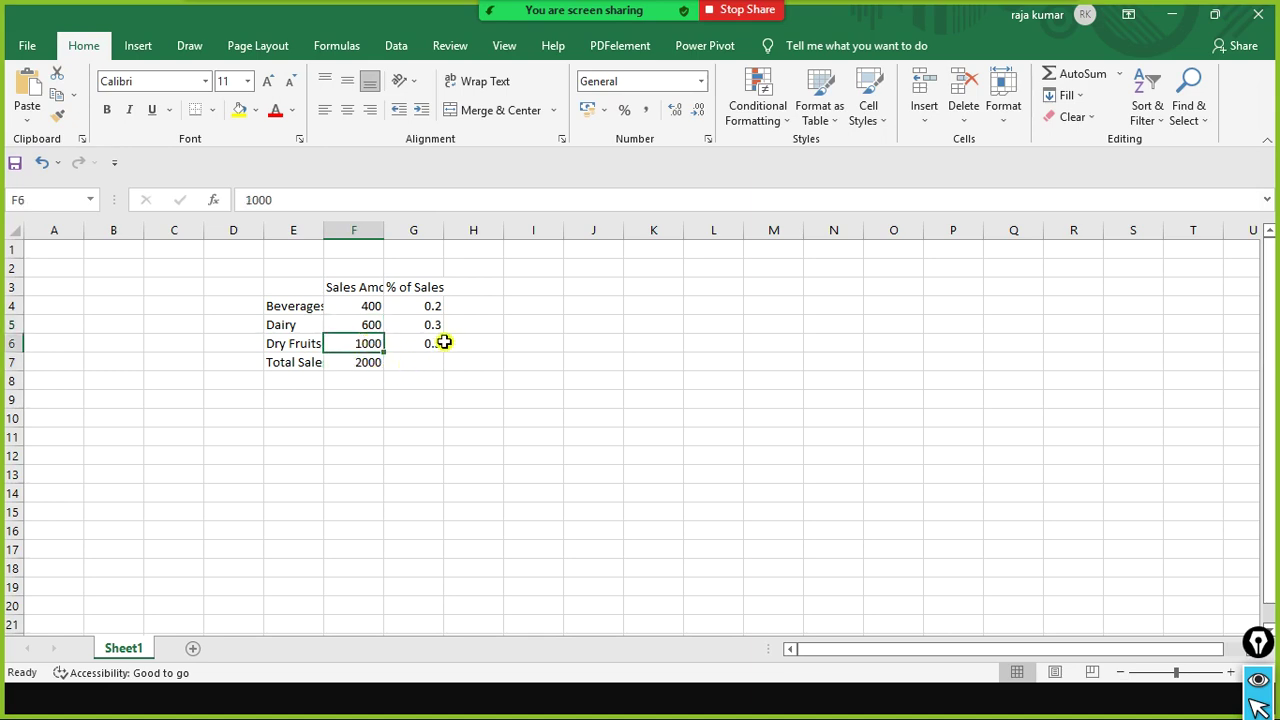
Examine the Beverages share formula, compare with the ALL Measure column in Power BI, and return to the total in Excel.
{"action": "left_click", "coordinate": [470, 324]}
{"action": "left_click", "coordinate": [432, 306]}
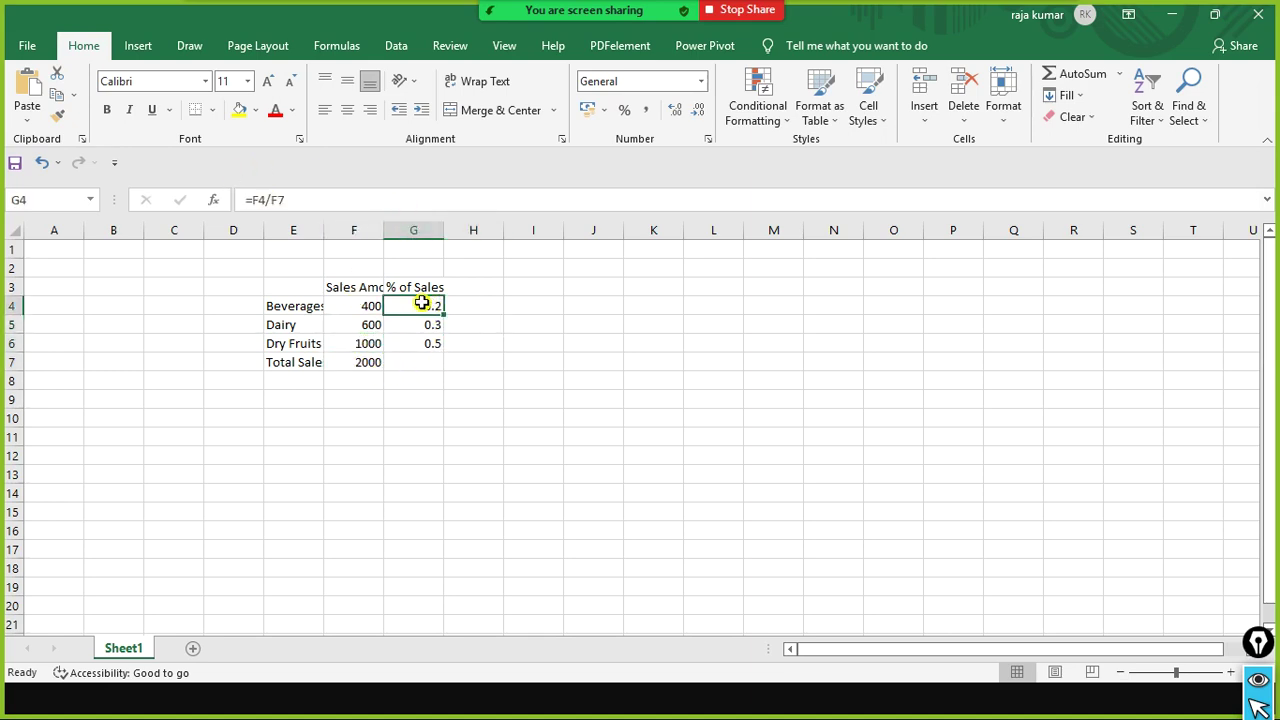
{"action": "left_click", "coordinate": [404, 360]}
{"action": "key", "text": "alt+Tab"}
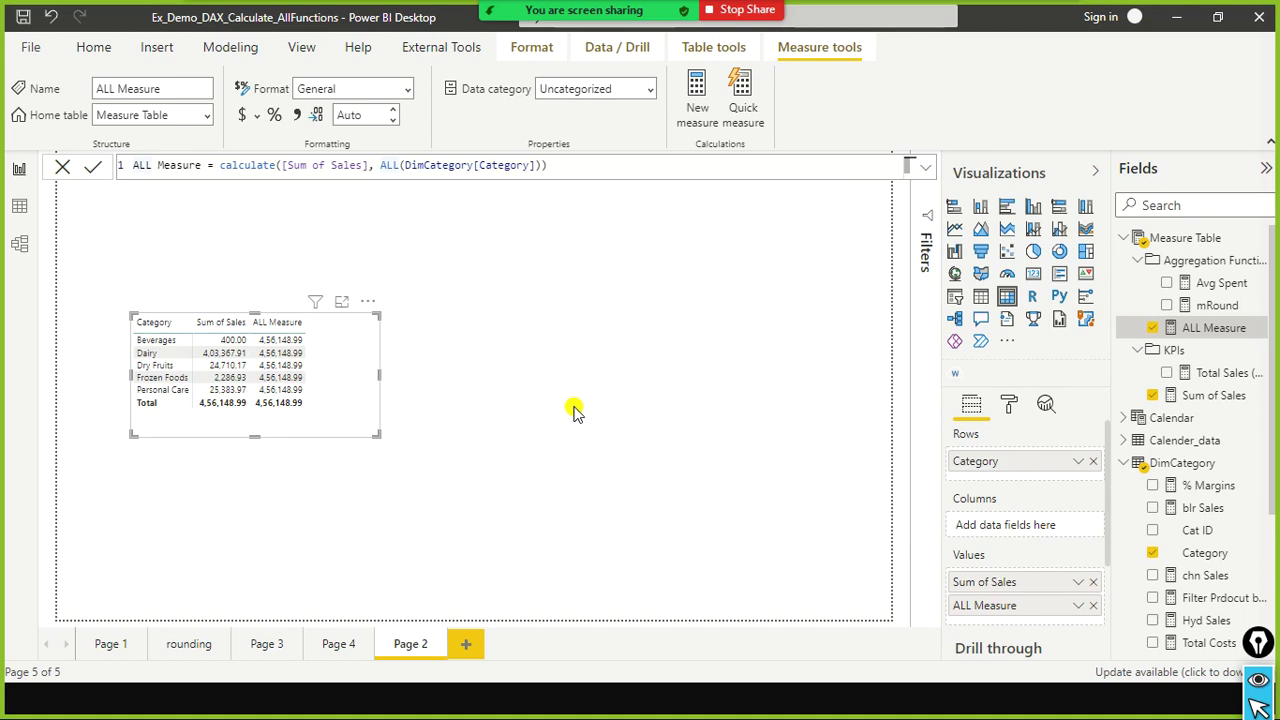
{"action": "key", "text": "alt+Tab"}
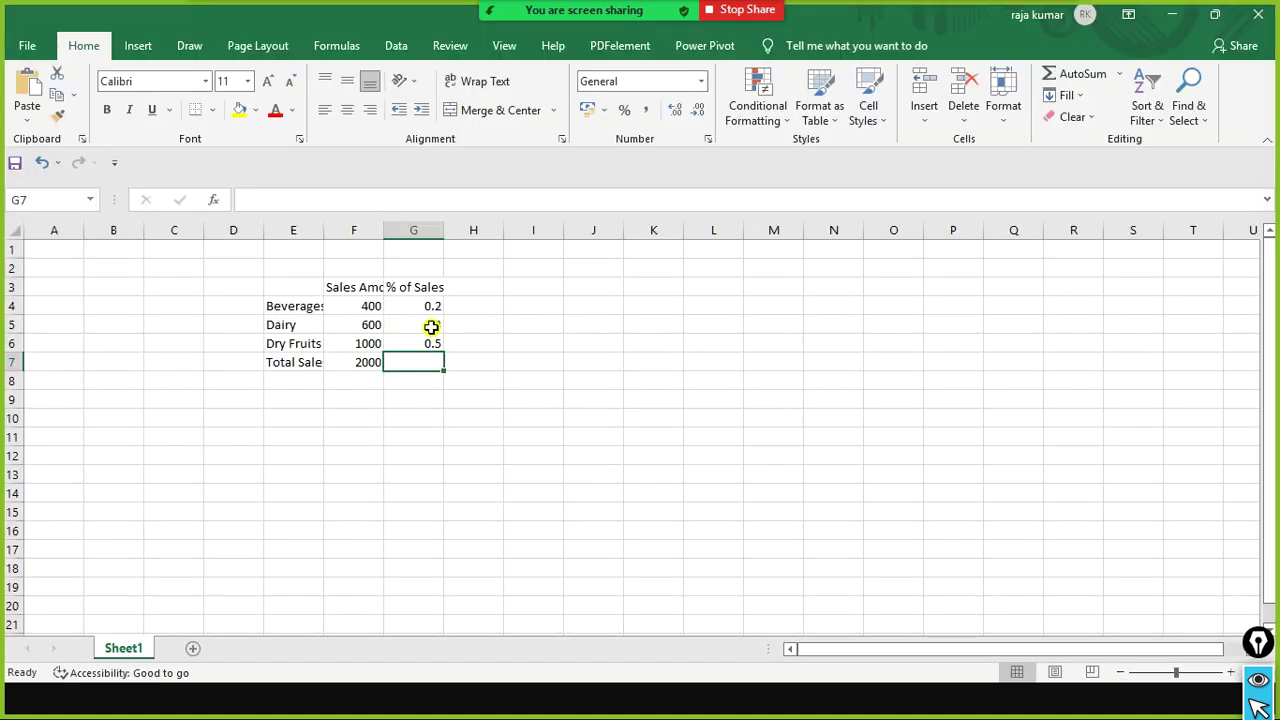
{"action": "left_click", "coordinate": [375, 360]}
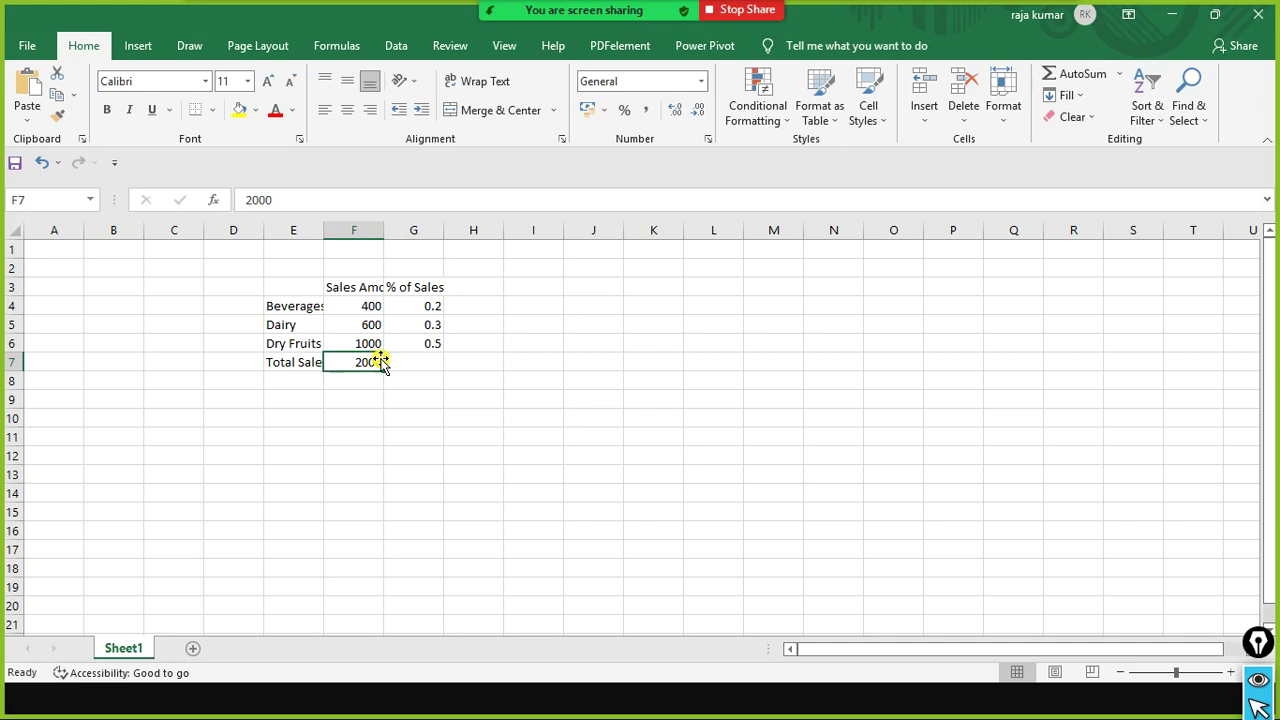
Enter 2000 beside each of the three categories in cells H4 to H6.
{"action": "left_click", "coordinate": [474, 303]}
{"action": "type", "text": "200"}
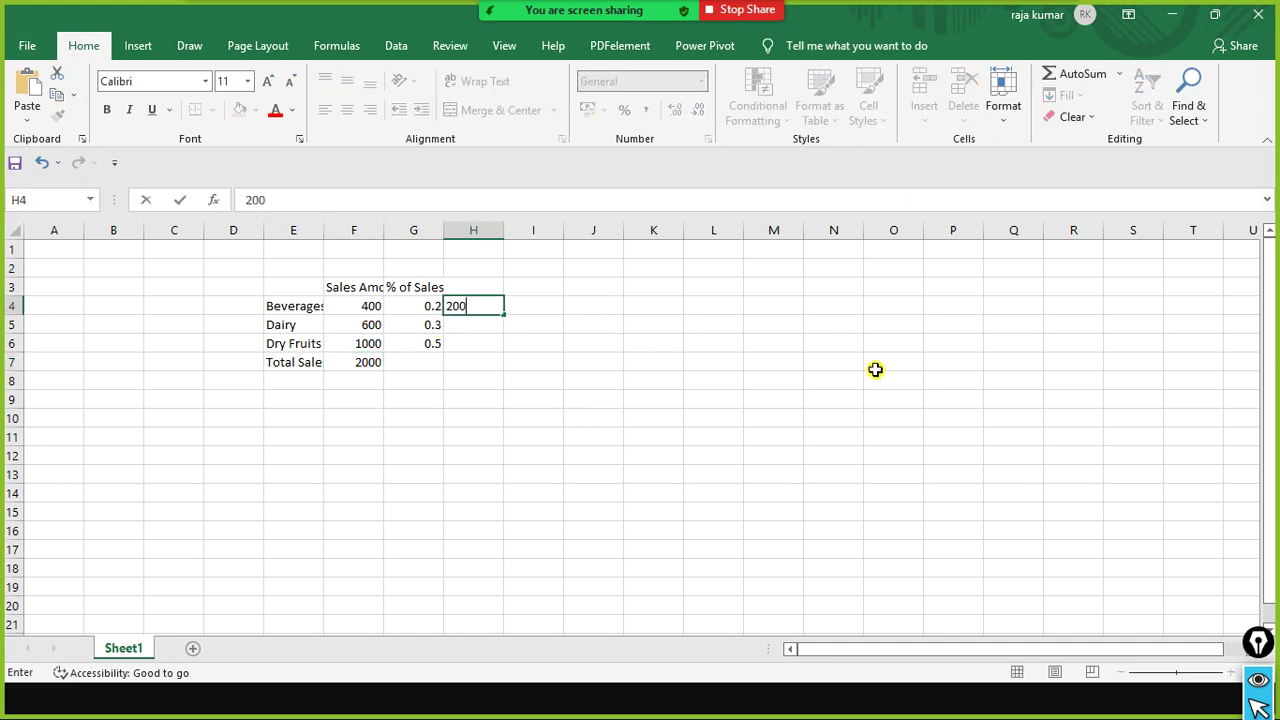
{"action": "type", "text": "0"}
{"action": "key", "text": "Return"}
{"action": "type", "text": "2000"}
{"action": "key", "text": "Return"}
{"action": "type", "text": "20"}
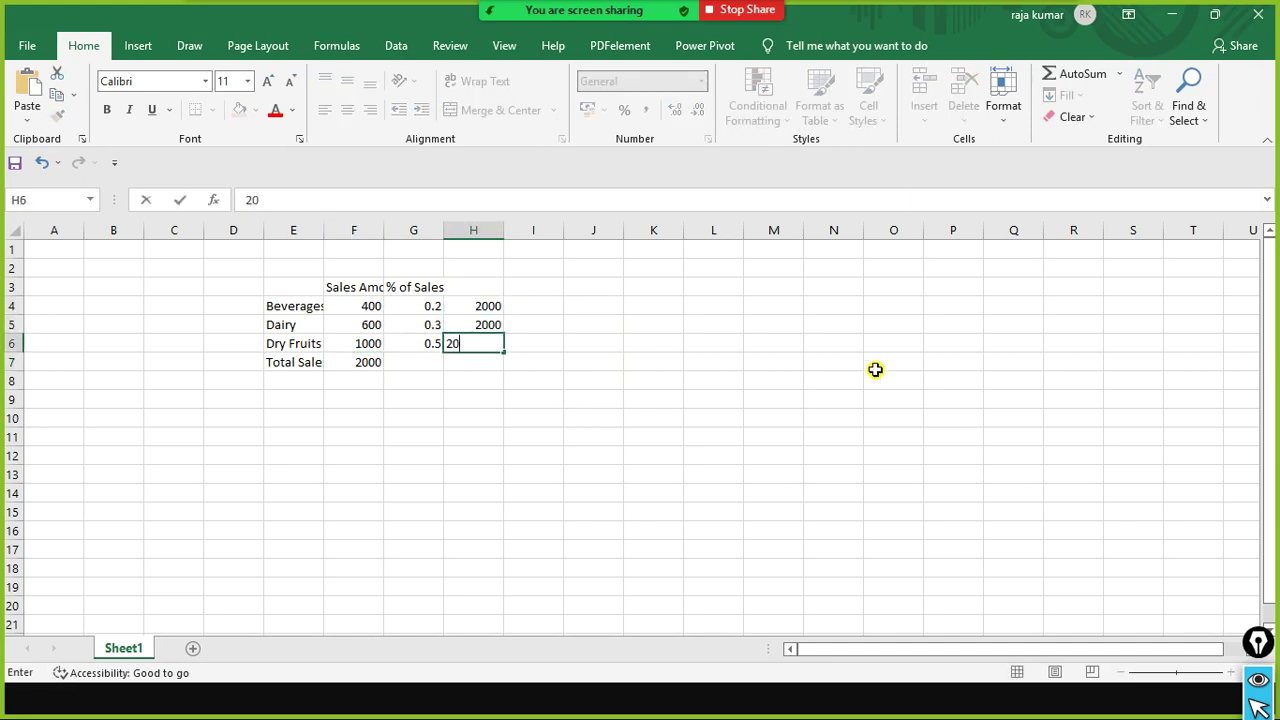
{"action": "key", "text": "Return"}
{"action": "key", "text": "Up"}
{"action": "key", "text": "Up"}
{"action": "key", "text": "Up"}
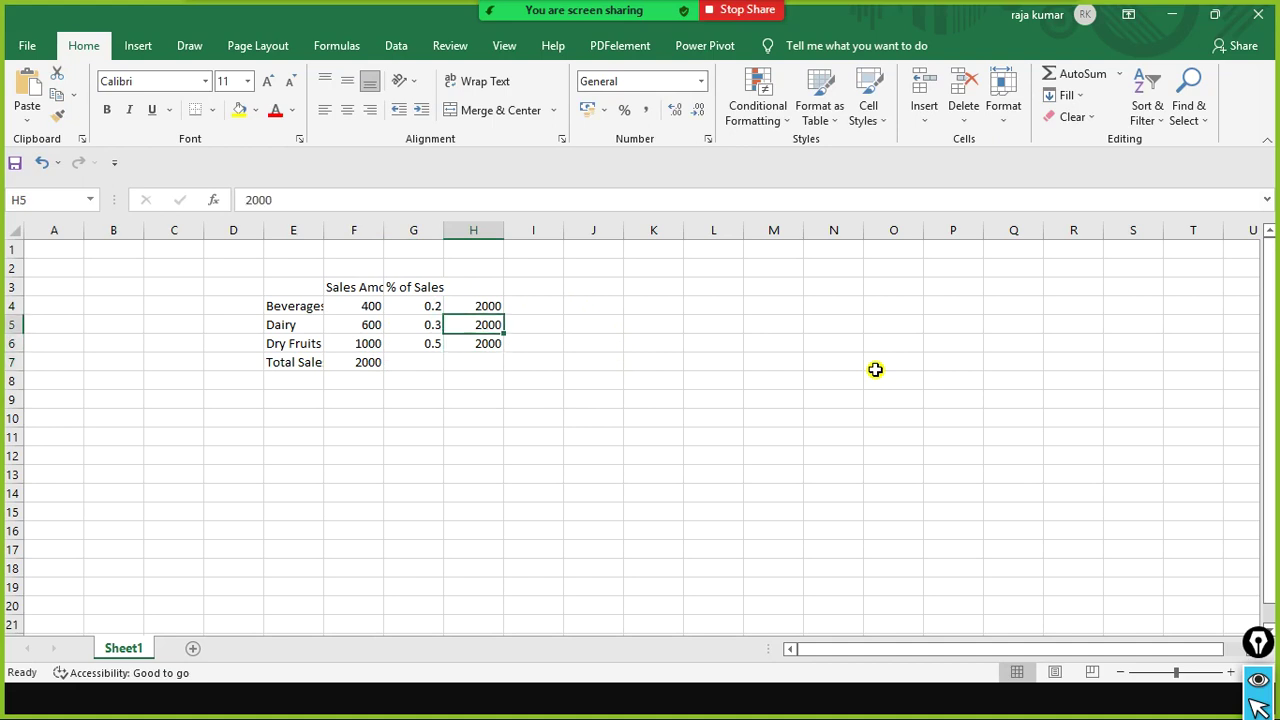
Clear the "% of Sales" header and share values from column G.
{"action": "left_click_drag", "start_coordinate": [406, 266], "coordinate": [410, 410]}
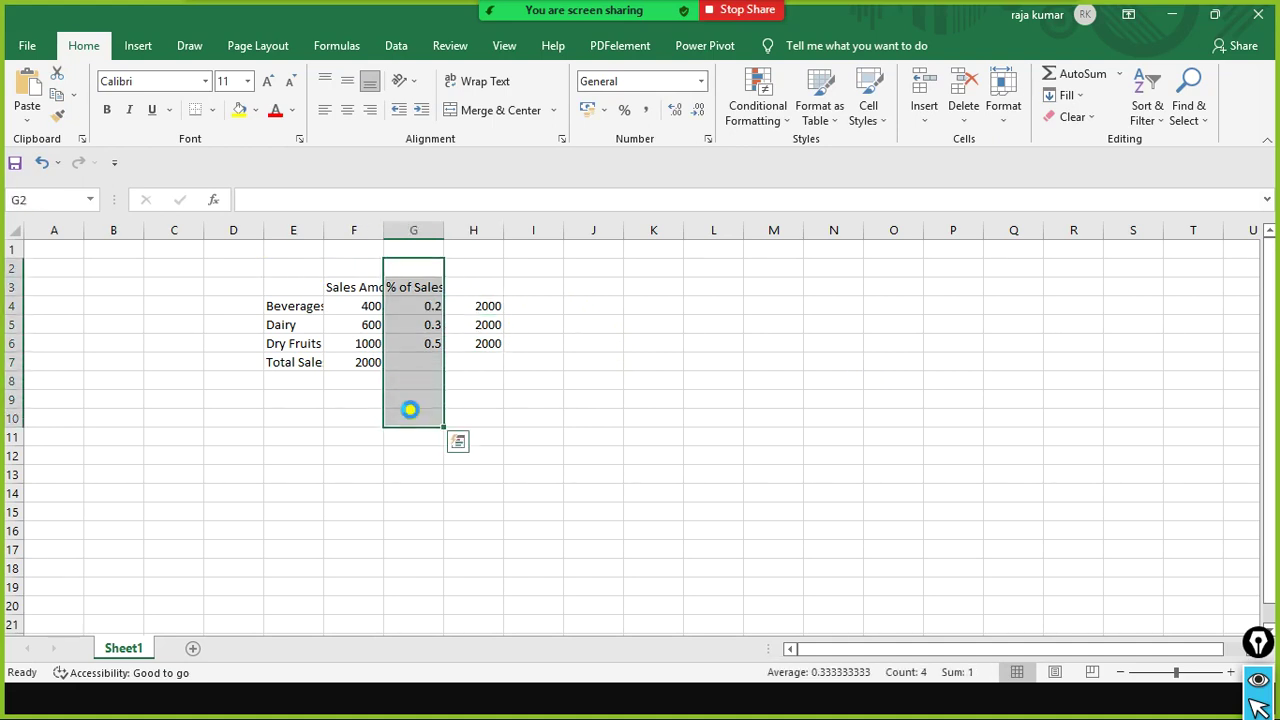
{"action": "key", "text": "Delete"}
{"action": "left_click", "coordinate": [539, 303]}
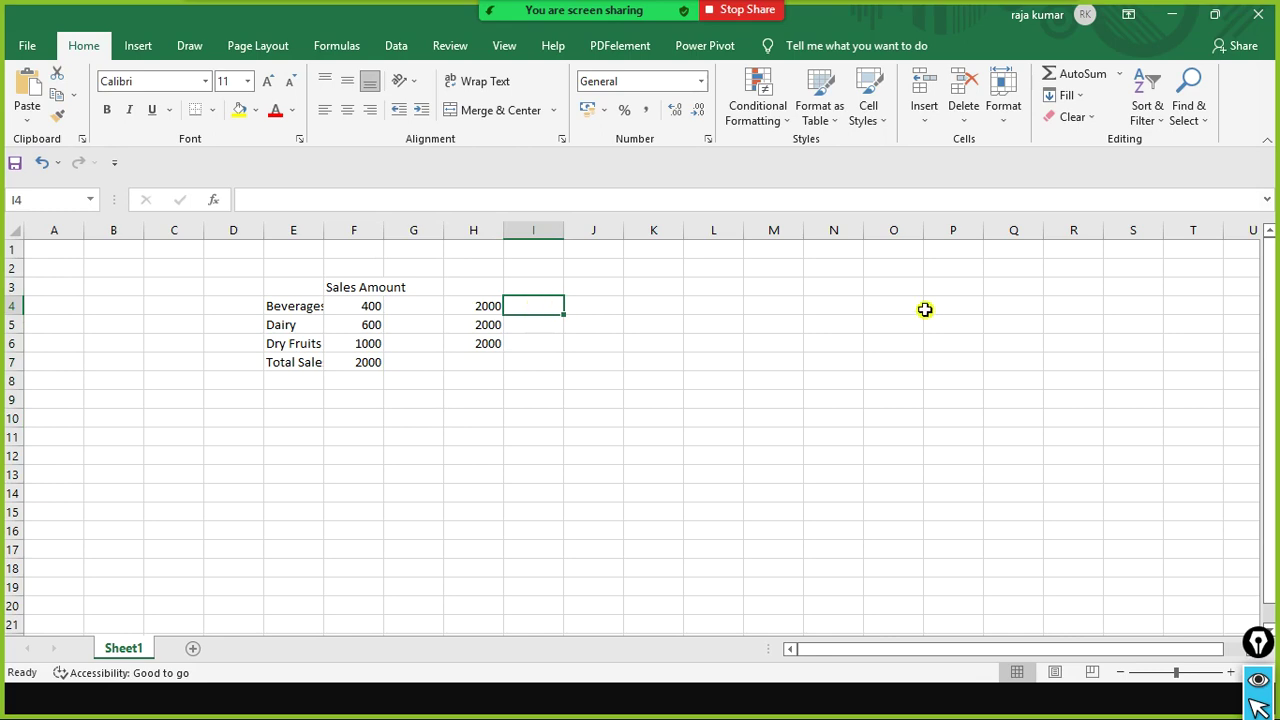
Compare the Beverages sales amount in F4 with the total in F7 and the repeated total in H4.
{"action": "left_click", "coordinate": [365, 305]}
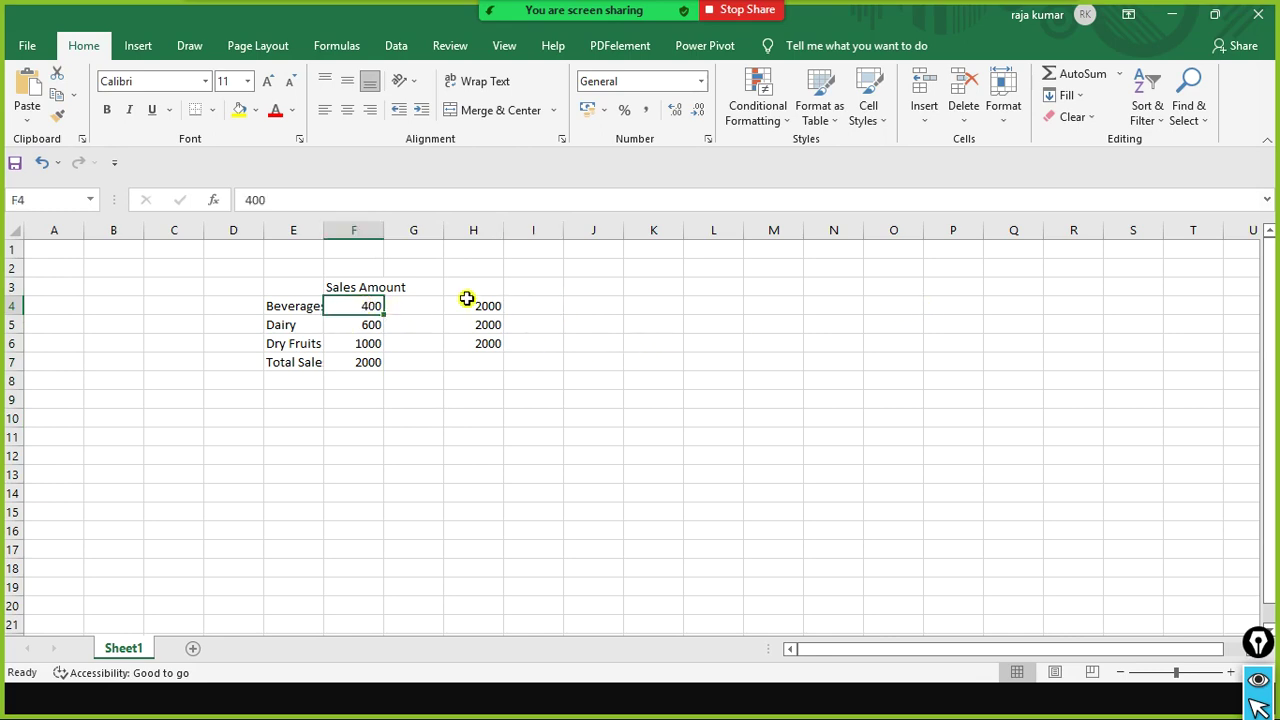
{"action": "left_click", "coordinate": [487, 304]}
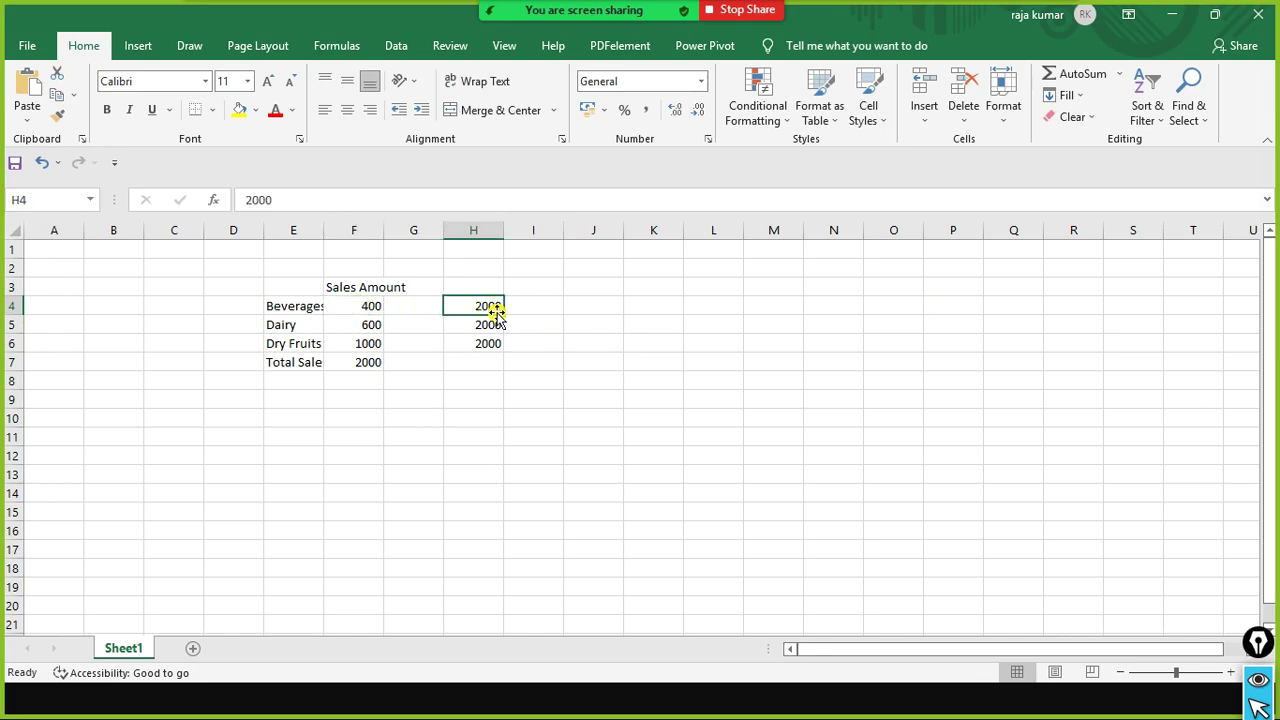
{"action": "left_click", "coordinate": [374, 365]}
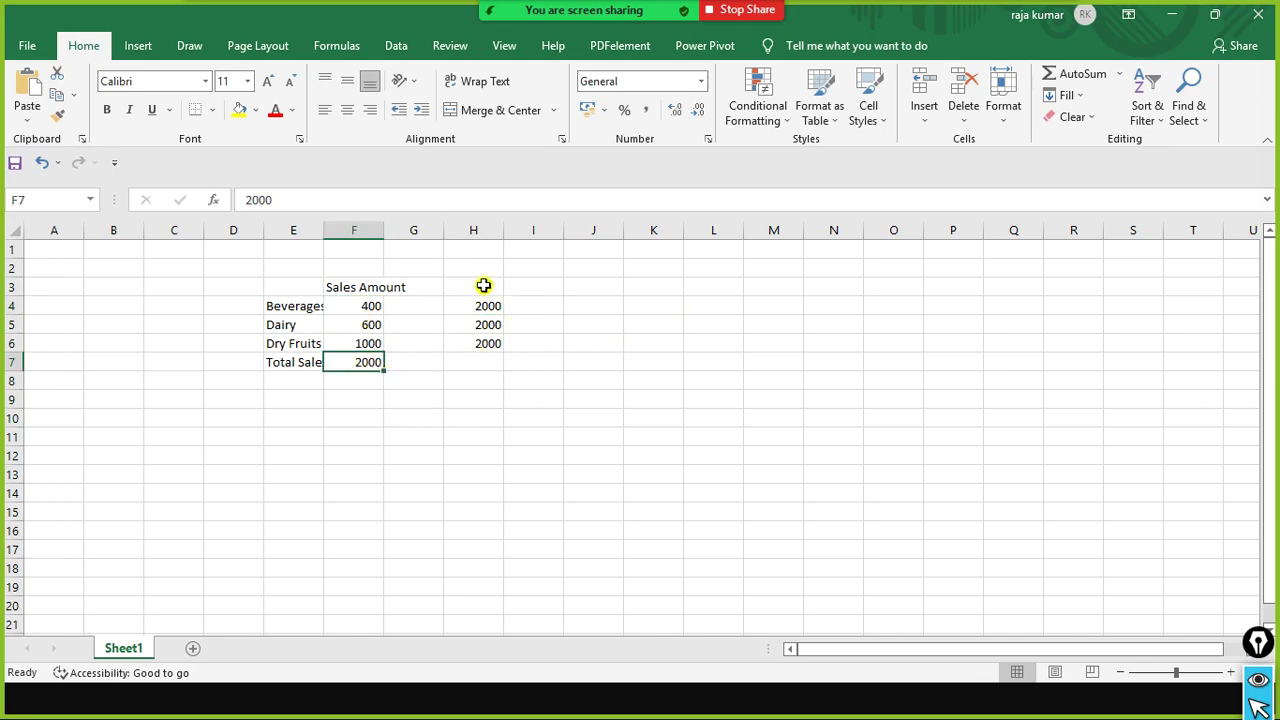
{"action": "left_click", "coordinate": [373, 312]}
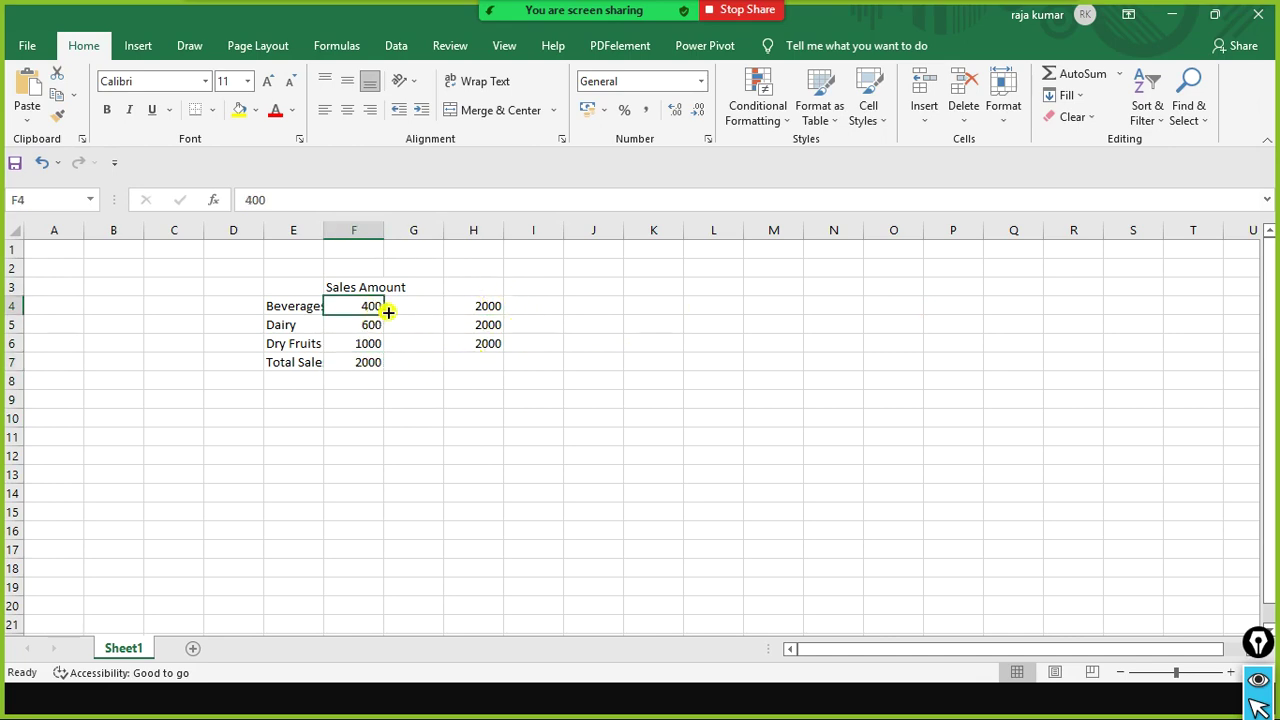
{"action": "left_click", "coordinate": [494, 309]}
{"action": "left_click", "coordinate": [370, 308]}
{"action": "left_click", "coordinate": [497, 305]}
Calculate the Beverages share in cell I4 with the formula =400/2000.
{"action": "left_click", "coordinate": [522, 305]}
{"action": "type", "text": "="}
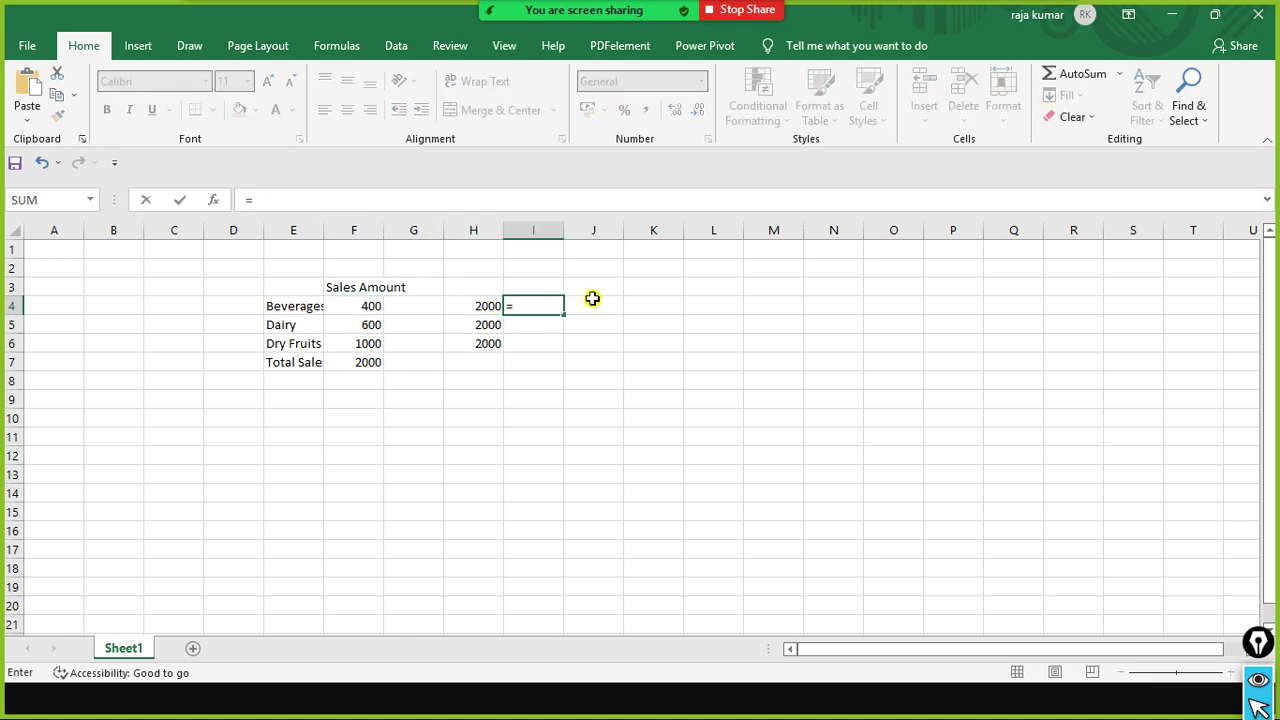
{"action": "type", "text": "400/2000"}
{"action": "key", "text": "Return"}
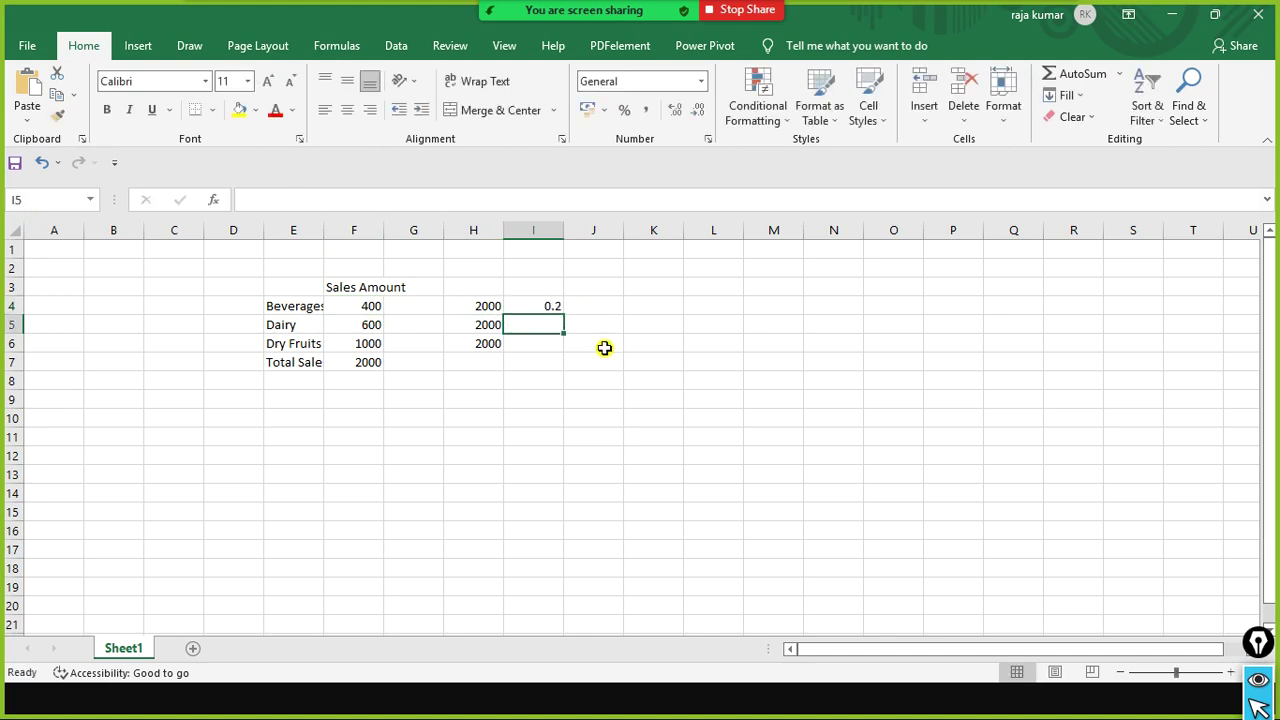
Switch to Power BI Desktop and compare the Sum of Sales and ALL Measure values per category in the matrix.
{"action": "key", "text": "alt+Tab"}
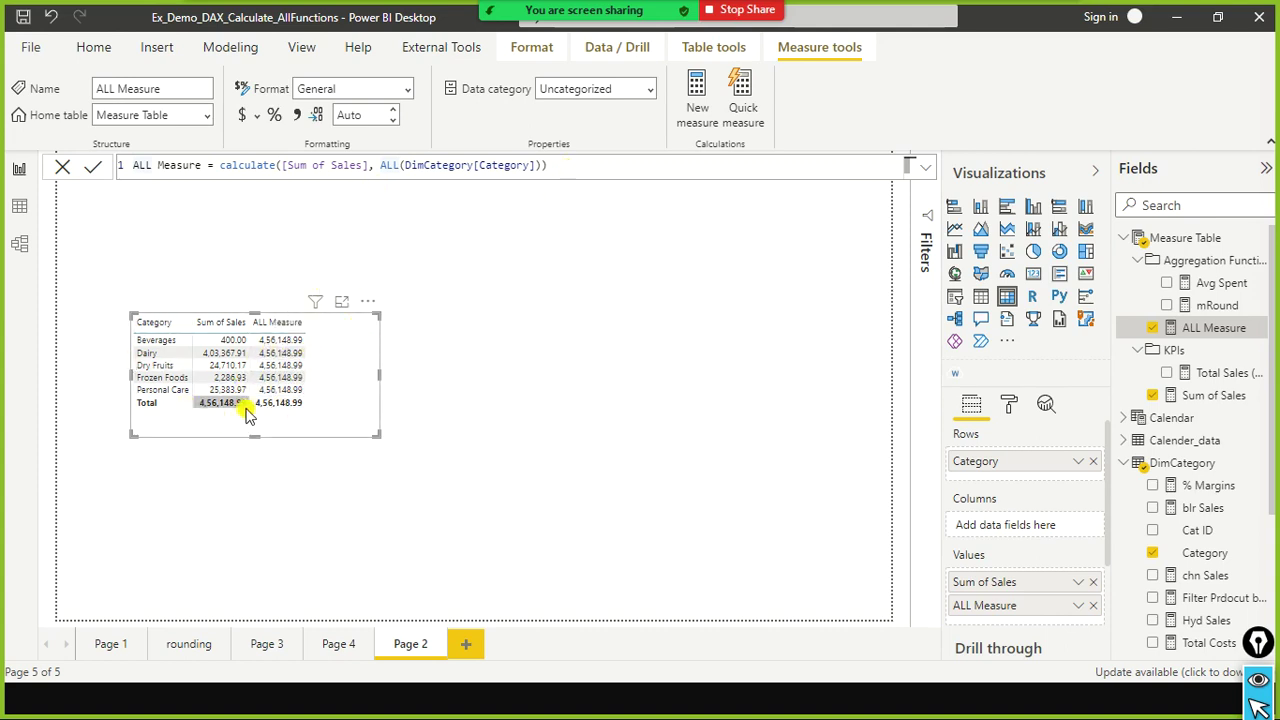
{"action": "left_click", "coordinate": [200, 404]}
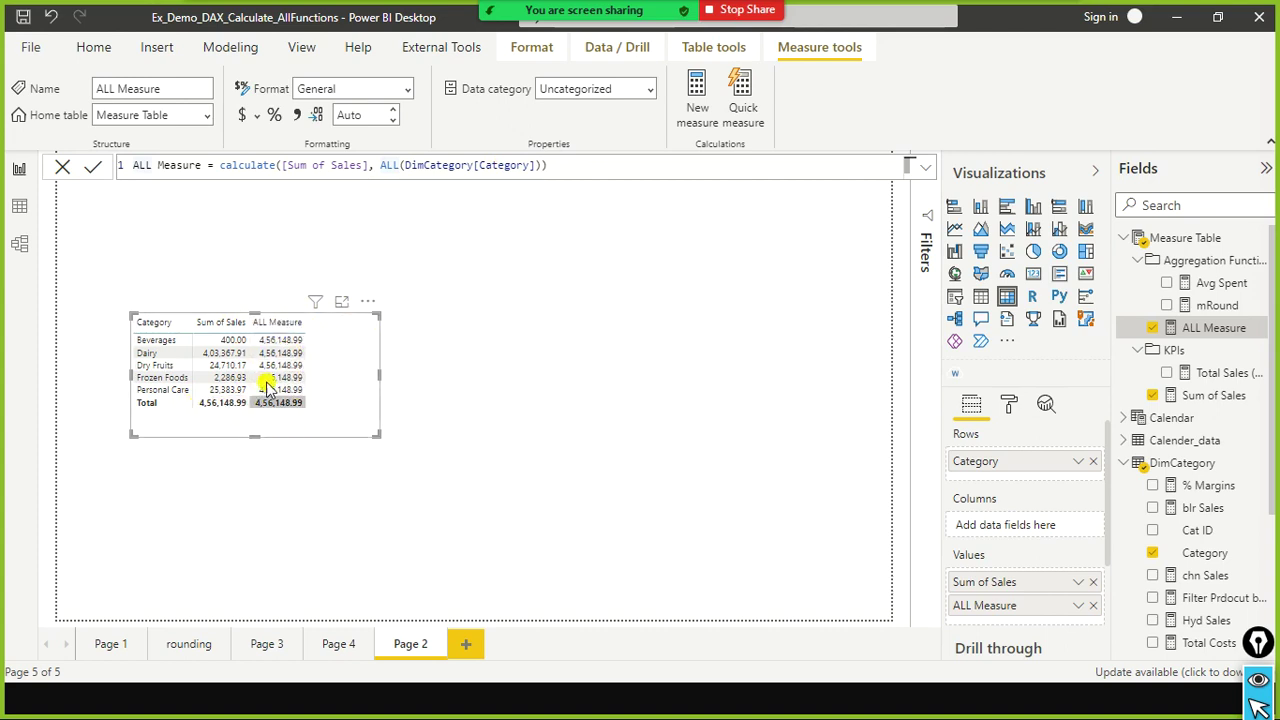
{"action": "mouse_move", "coordinate": [279, 343]}
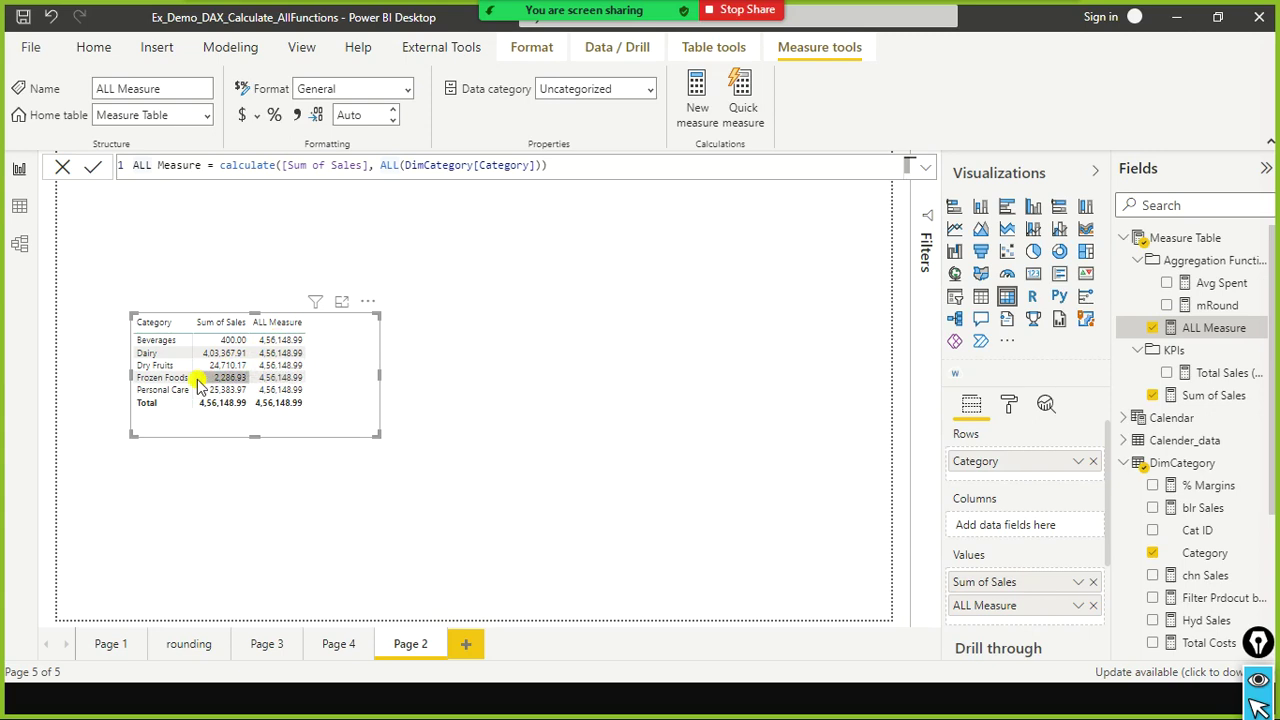
Create a new measure named "% of Sales" without any visual selected.
{"action": "left_click", "coordinate": [636, 358]}
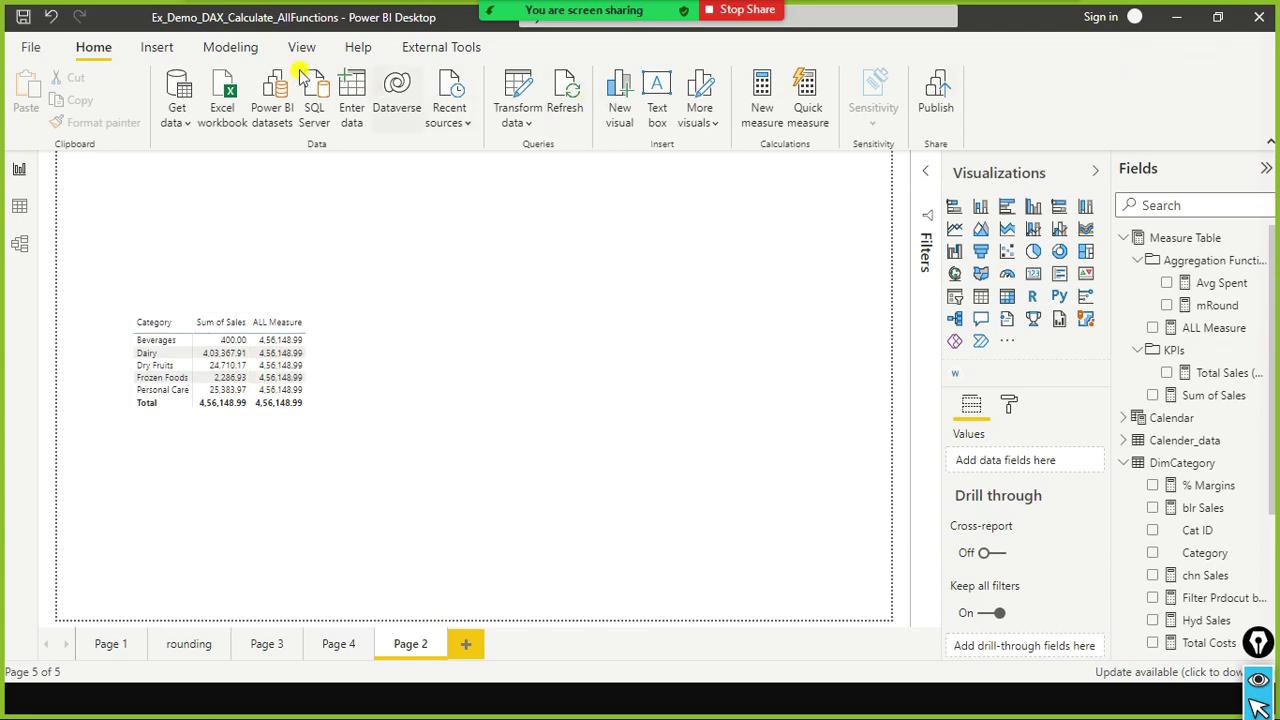
{"action": "left_click", "coordinate": [248, 48]}
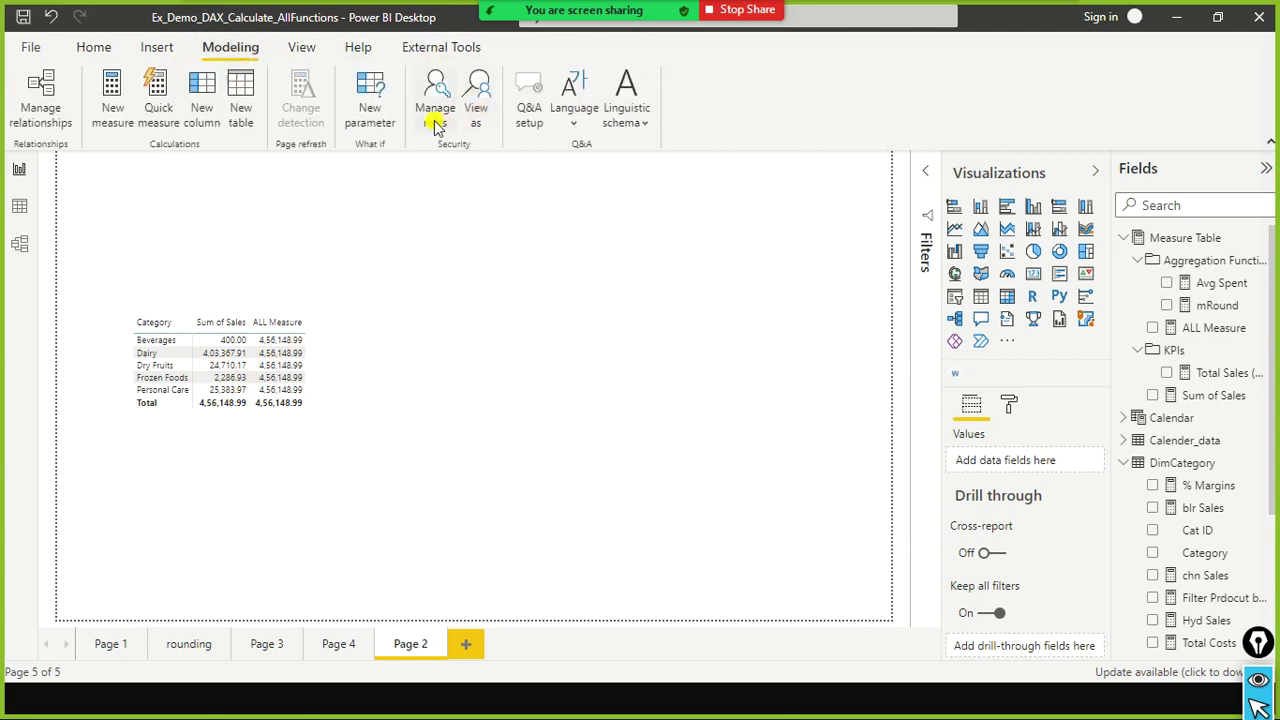
{"action": "left_click", "coordinate": [128, 106]}
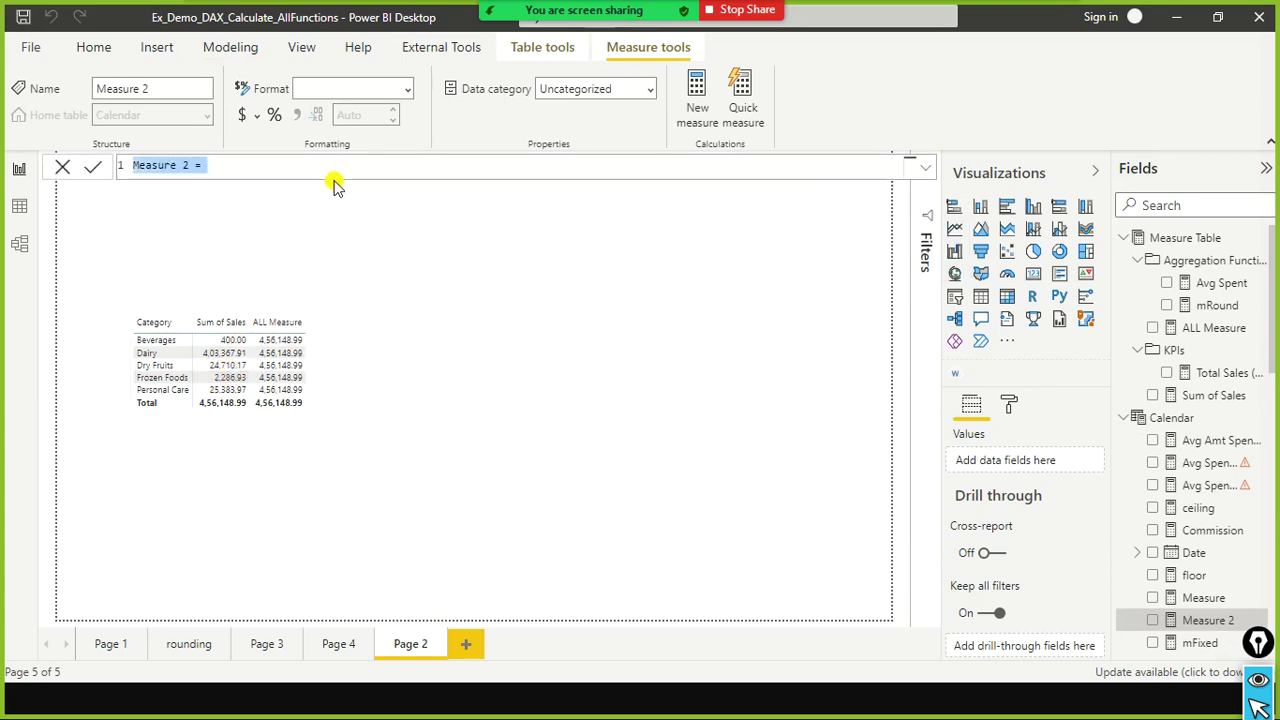
{"action": "type", "text": "% of Sales"}
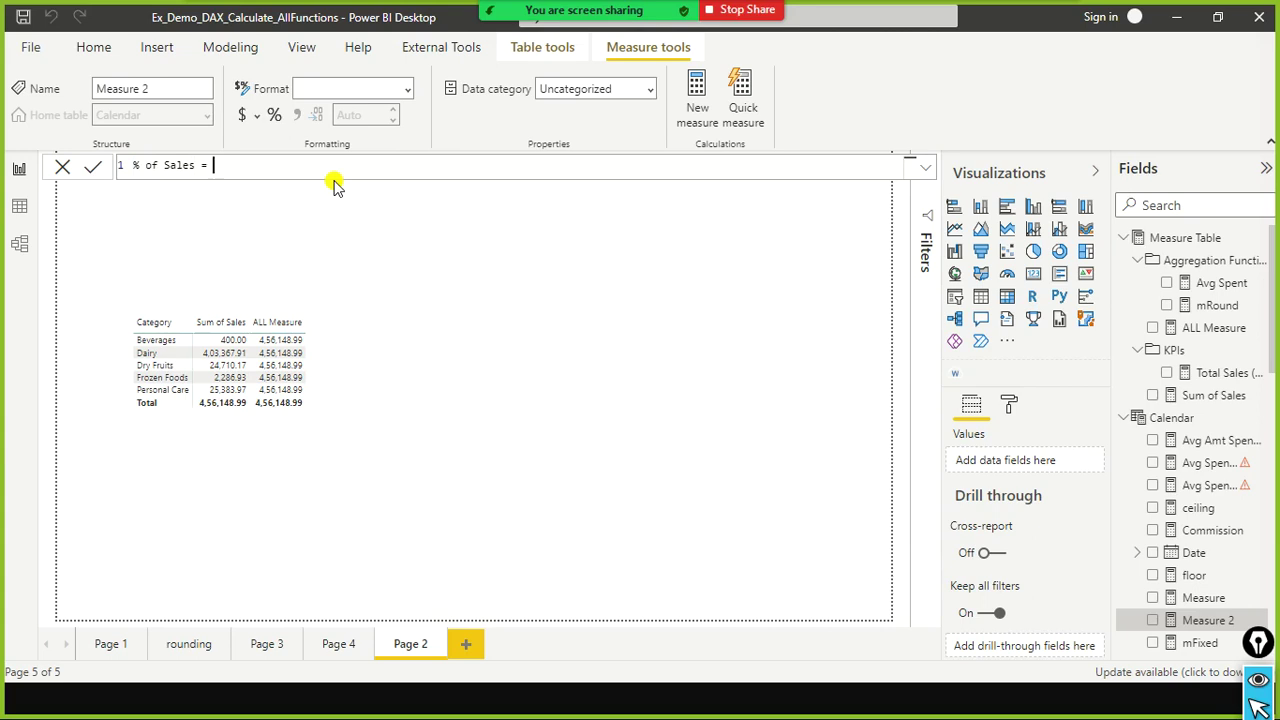
Begin the measure's expression with CALCULATE([Sum of Sales].
{"action": "type", "text": "cal"}
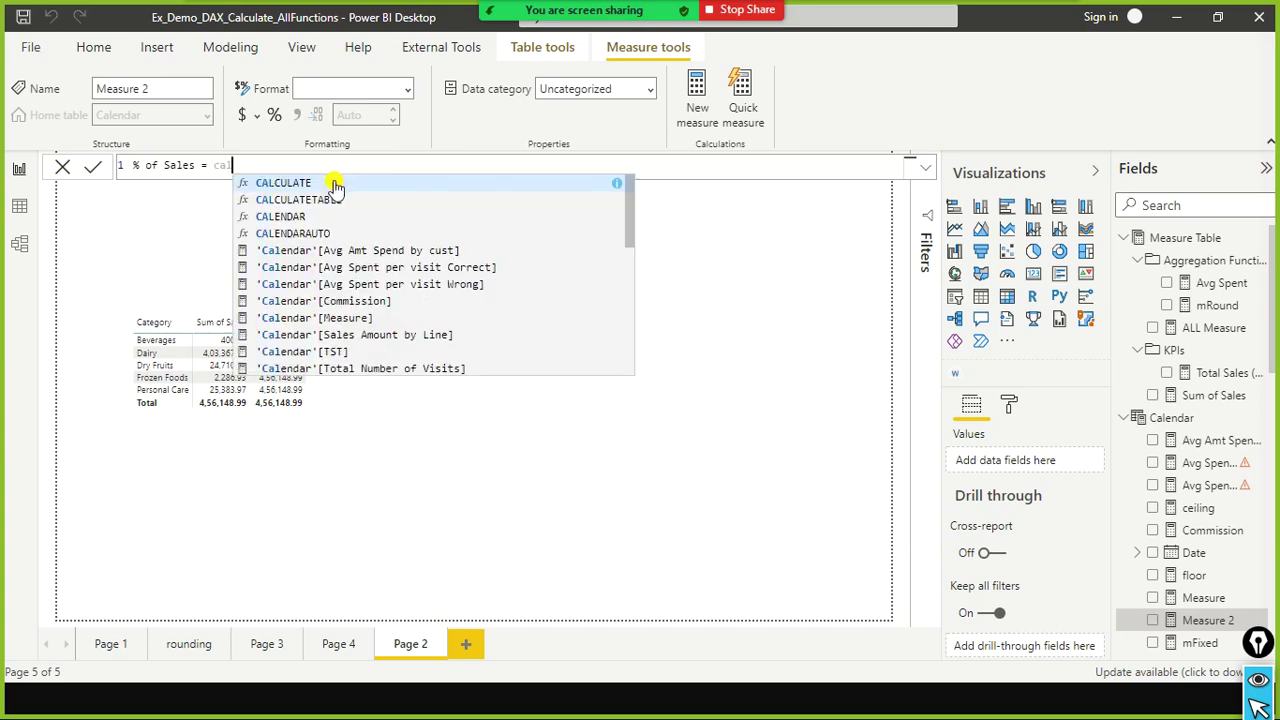
{"action": "left_click", "coordinate": [335, 185]}
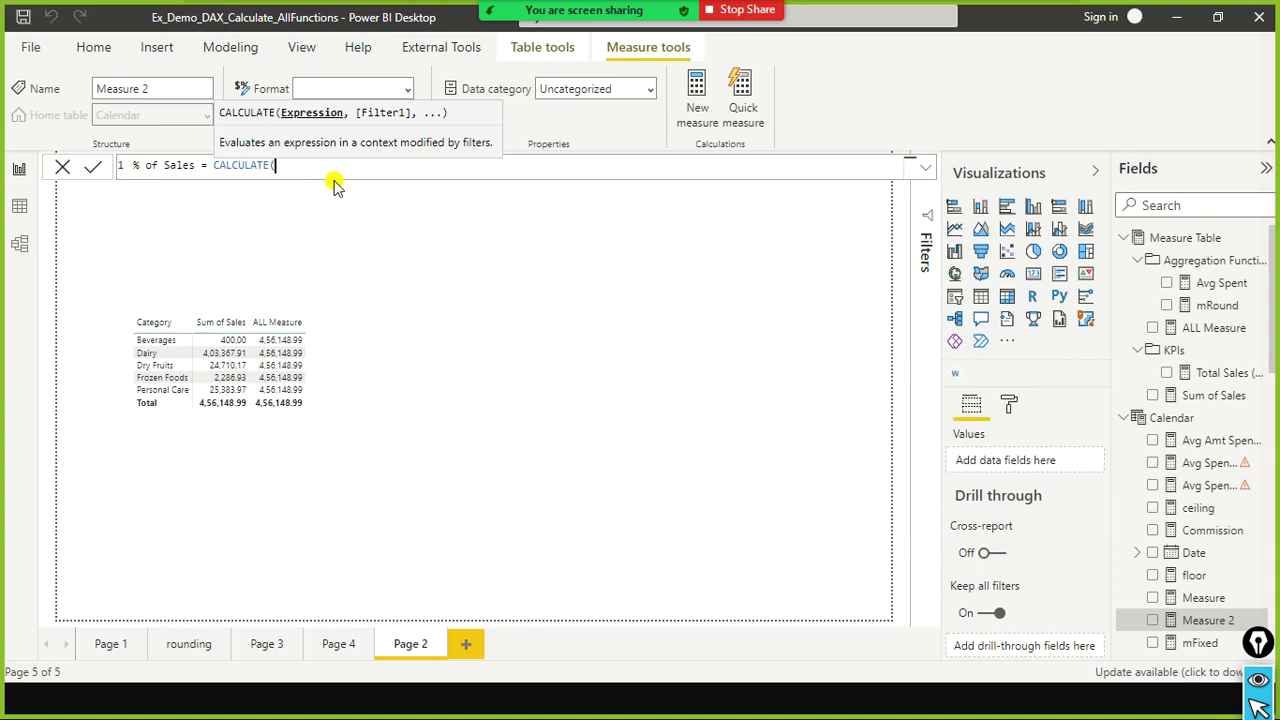
{"action": "type", "text": "[su"}
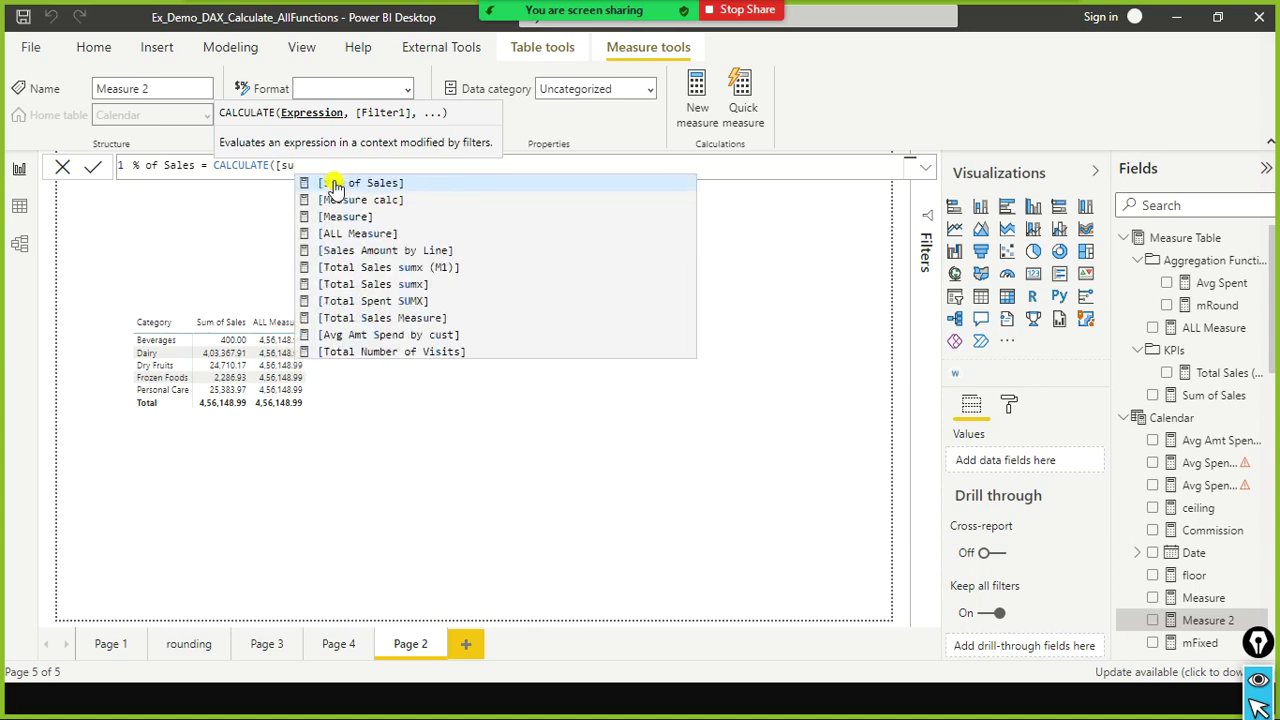
{"action": "left_click", "coordinate": [335, 185]}
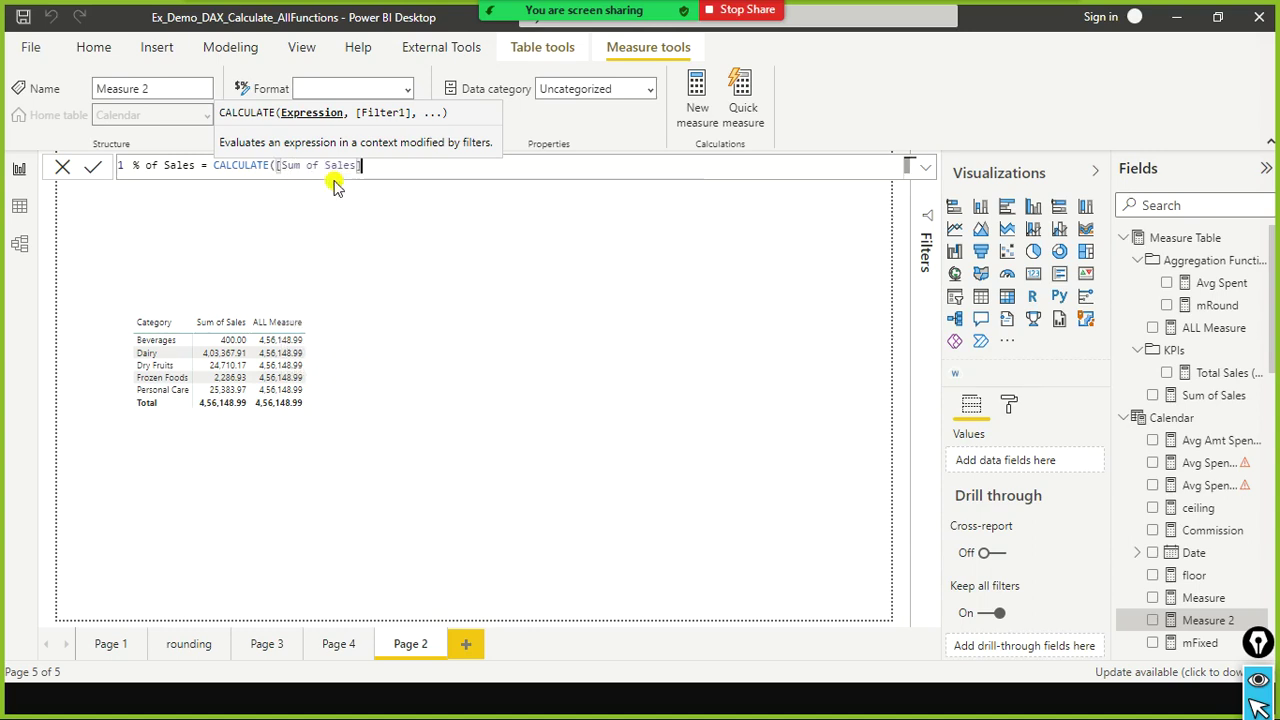
Replace the CALCULATE function with DIVIDE, using [Sum of Sales] as the numerator.
{"action": "key", "text": "ctrl+shift+Left"}
{"action": "key", "text": "ctrl+shift+Left"}
{"action": "type", "text": "DIVIDE"}
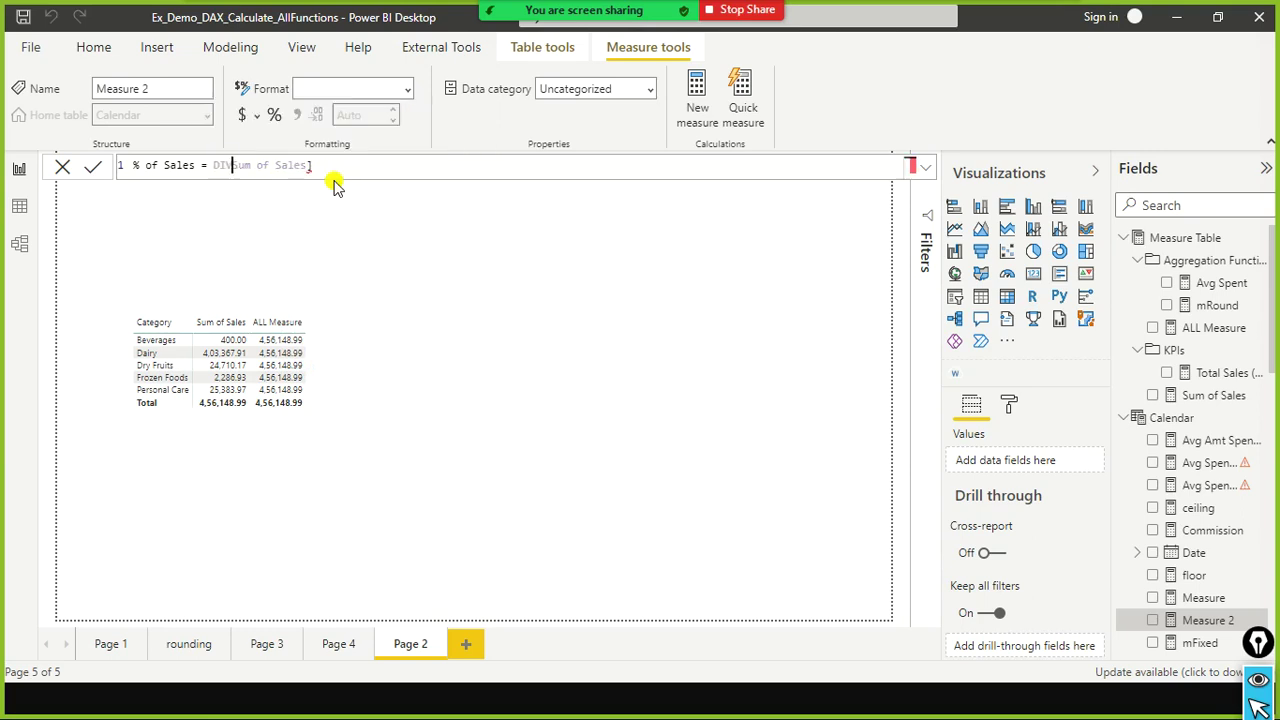
{"action": "type", "text": "("}
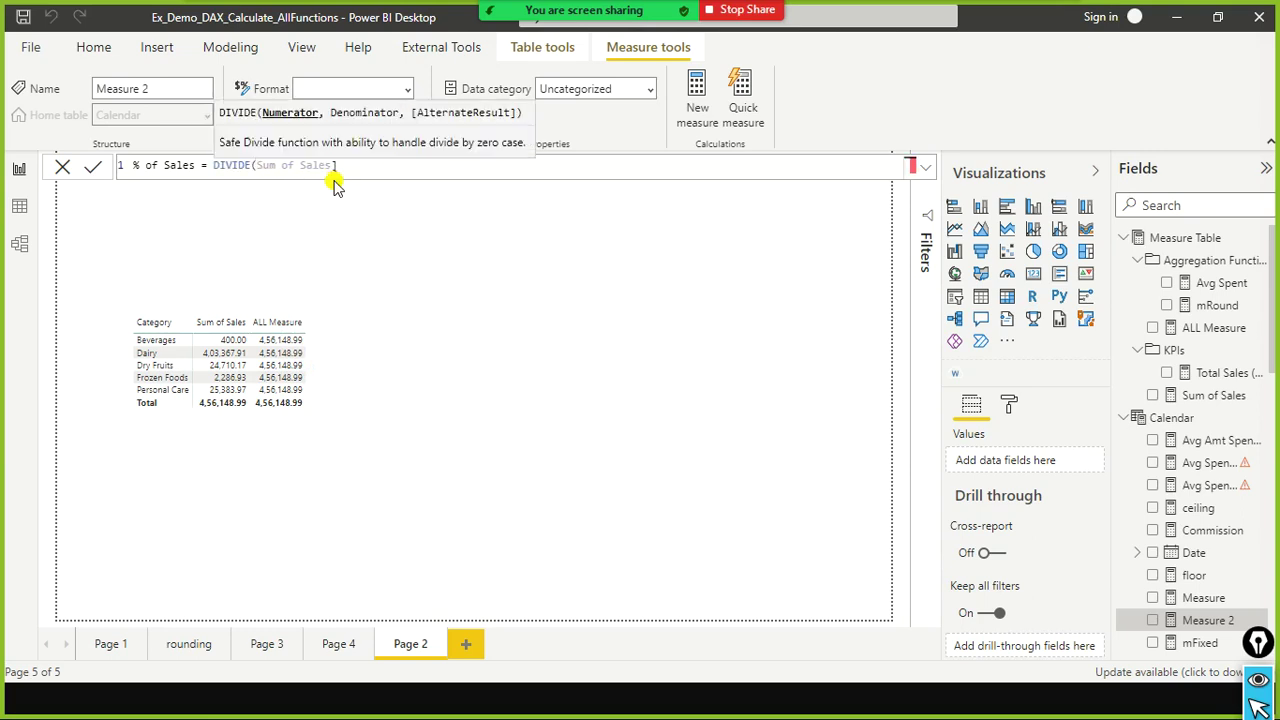
{"action": "type", "text": "["}
{"action": "key", "text": "End"}
{"action": "type", "text": ","}
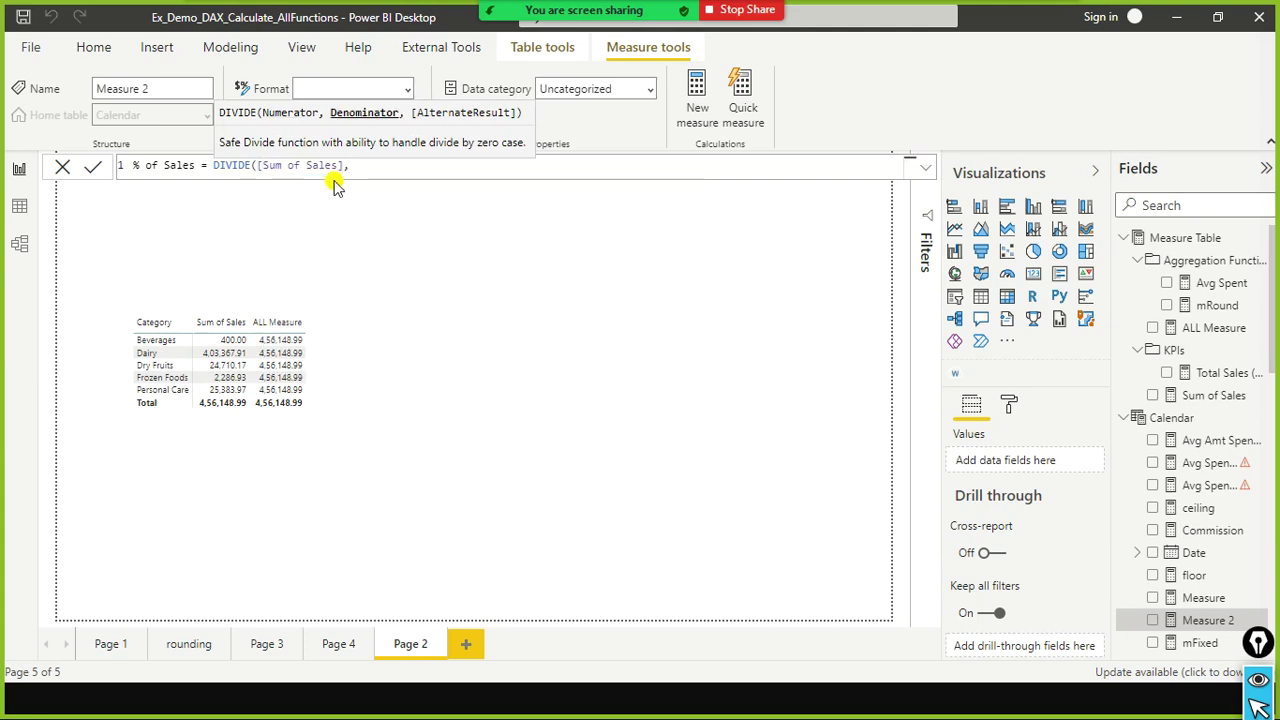
Complete the DIVIDE expression with [ALL Measure] as the denominator and 0 as the alternate result.
{"action": "type", "text": "all me"}
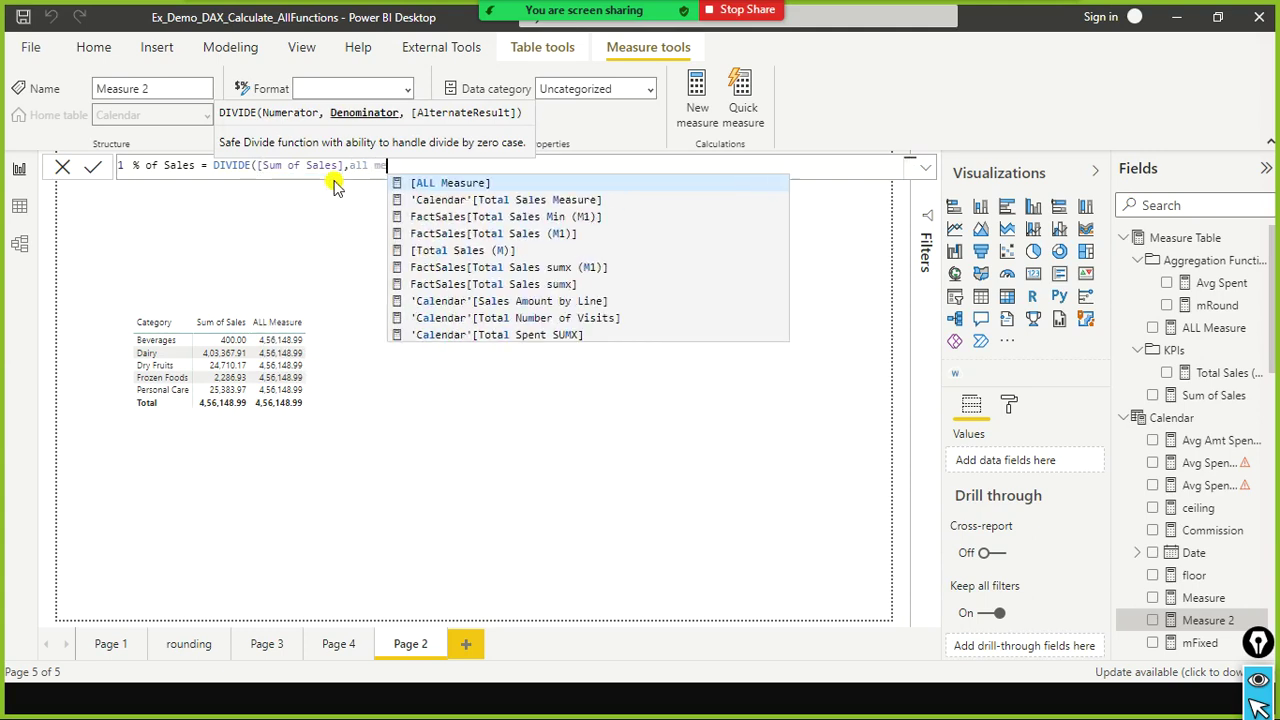
{"action": "key", "text": "Tab"}
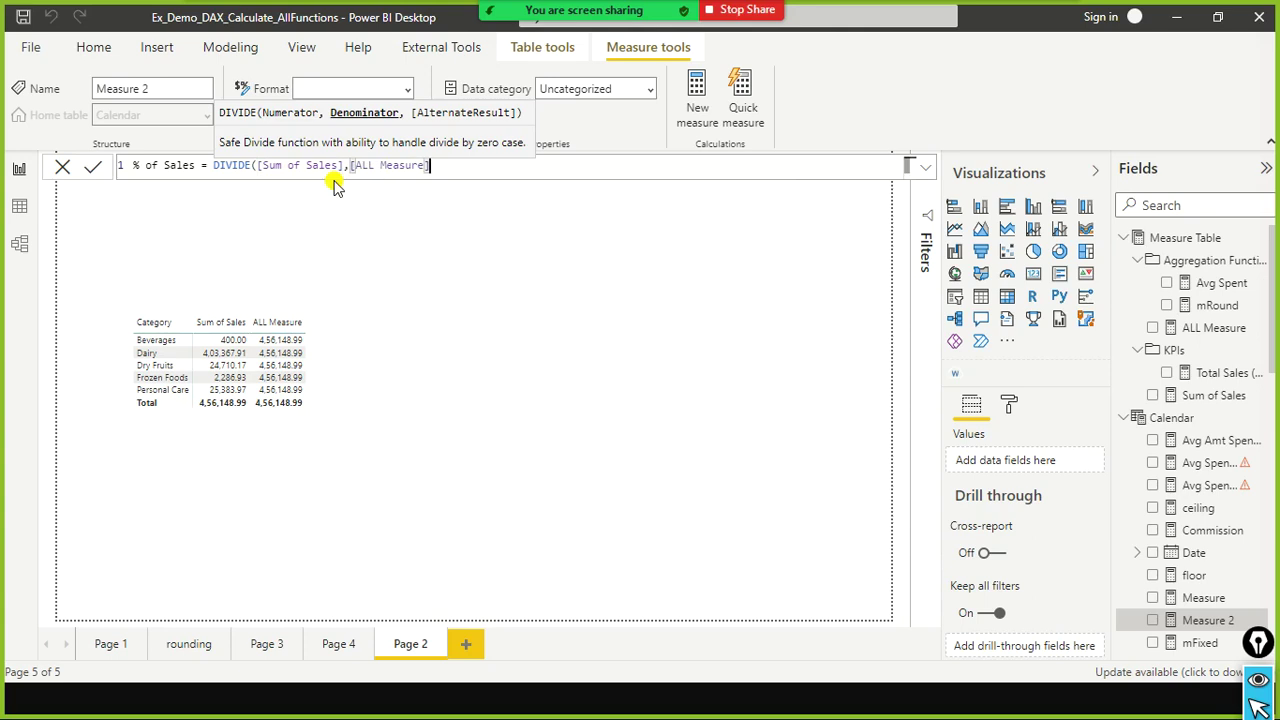
{"action": "type", "text": ")"}
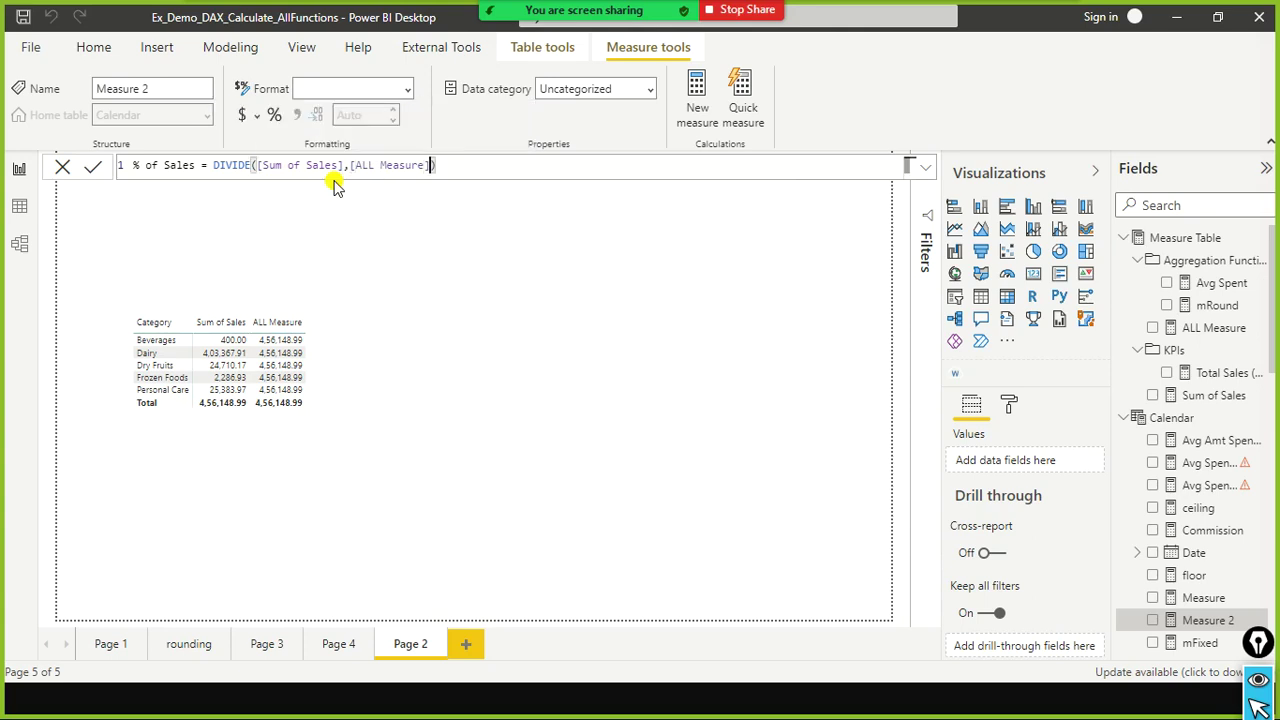
{"action": "type", "text": "0"}
Examine the numerator and denominator arguments of the DIVIDE formula.
{"action": "key", "text": "Left"}
{"action": "key", "text": "Left"}
{"action": "key", "text": "Left"}
{"action": "key", "text": "Left"}
{"action": "key", "text": "Left"}
{"action": "key", "text": "Left"}
{"action": "key", "text": "Left"}
{"action": "key", "text": "Left"}
{"action": "key", "text": "Left"}
{"action": "key", "text": "Left"}
{"action": "key", "text": "Left"}
{"action": "key", "text": "Left"}
{"action": "key", "text": "Left"}
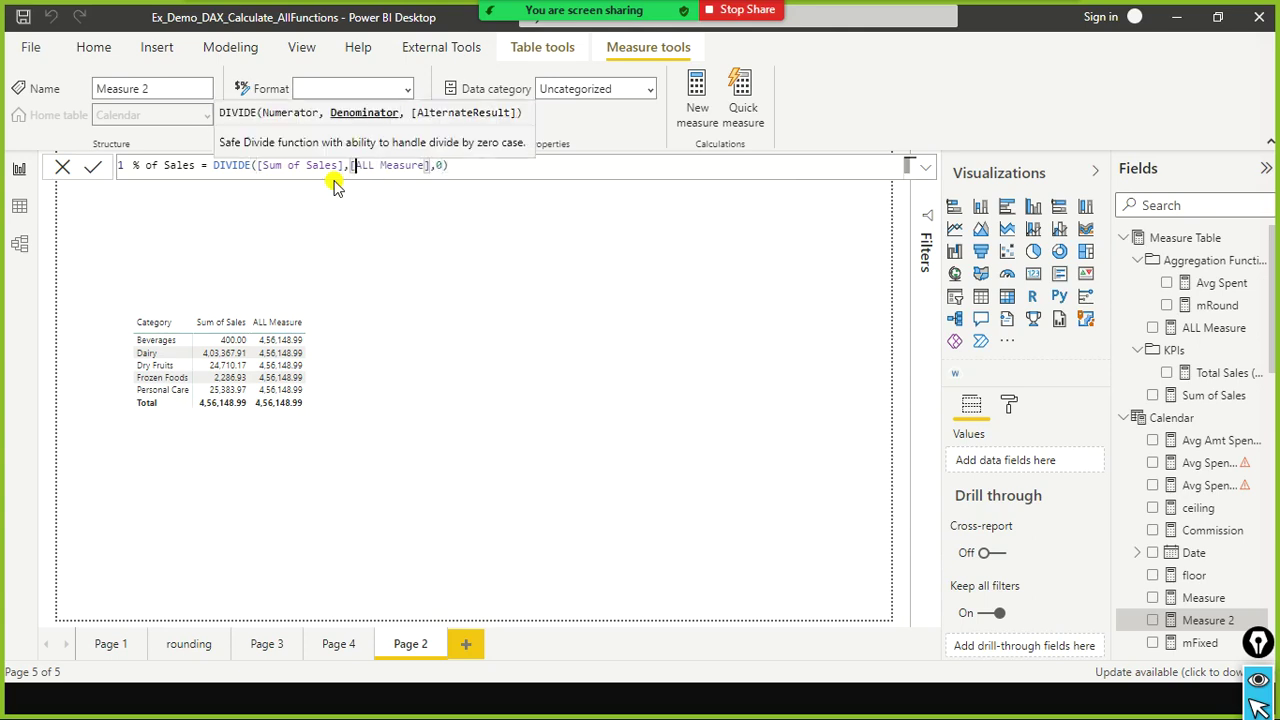
{"action": "key", "text": "ctrl+shift+Right"}
{"action": "key", "text": "ctrl+shift+Right"}
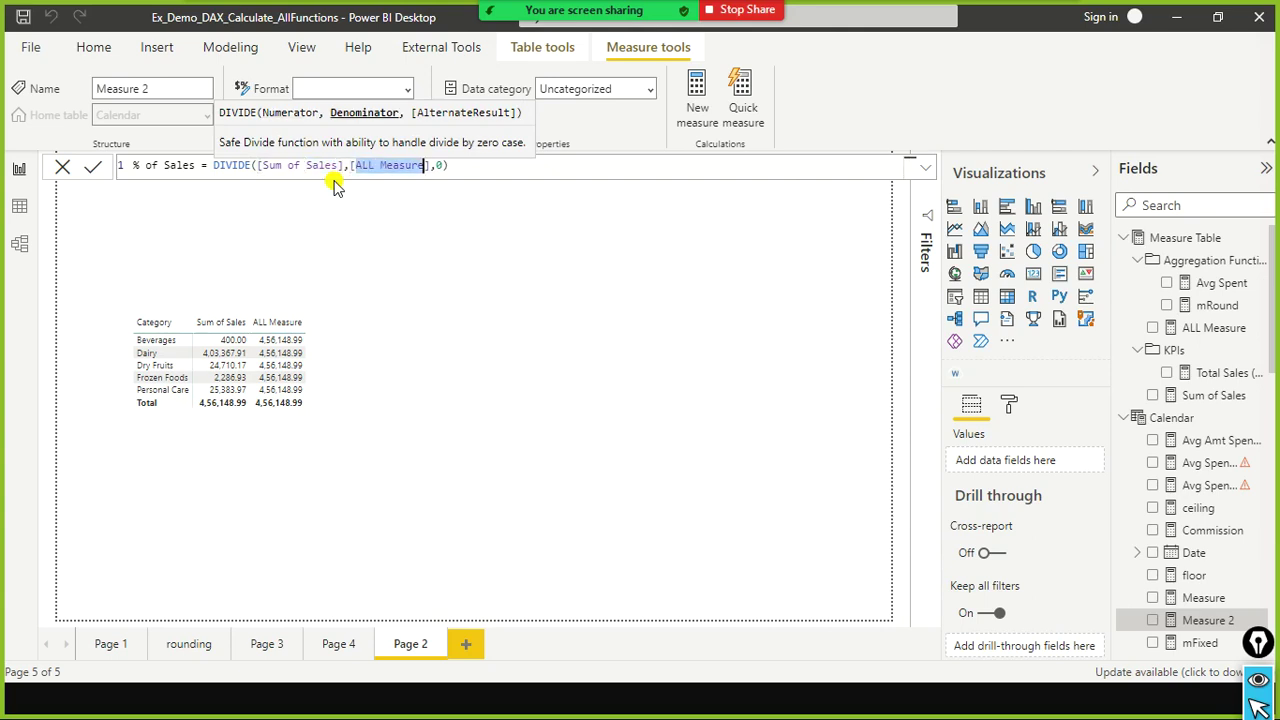
{"action": "key", "text": "ctrl+Right"}
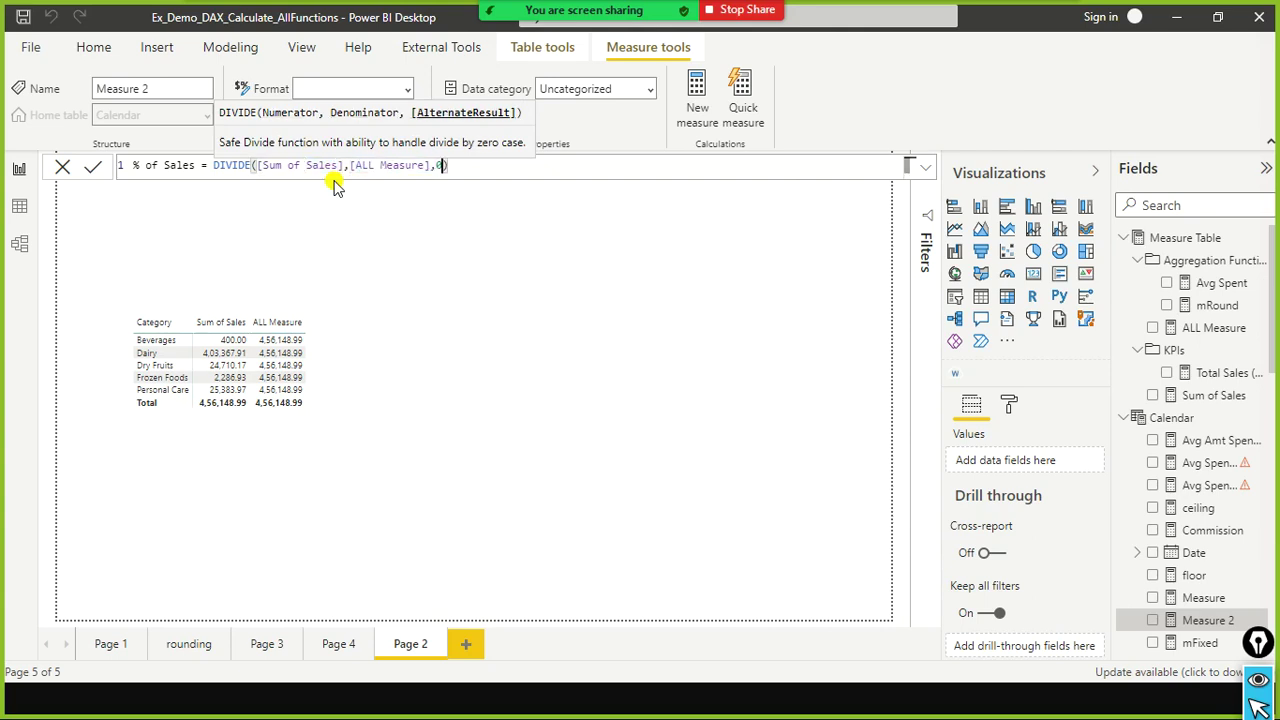
{"action": "key", "text": "ctrl+Left"}
{"action": "key", "text": "ctrl+shift+Left"}
{"action": "key", "text": "ctrl+shift+Left"}
{"action": "key", "text": "ctrl+shift+Left"}
{"action": "key", "text": "ctrl+Right"}
{"action": "key", "text": "ctrl+Right"}
{"action": "key", "text": "ctrl+Right"}
{"action": "key", "text": "ctrl+Right"}
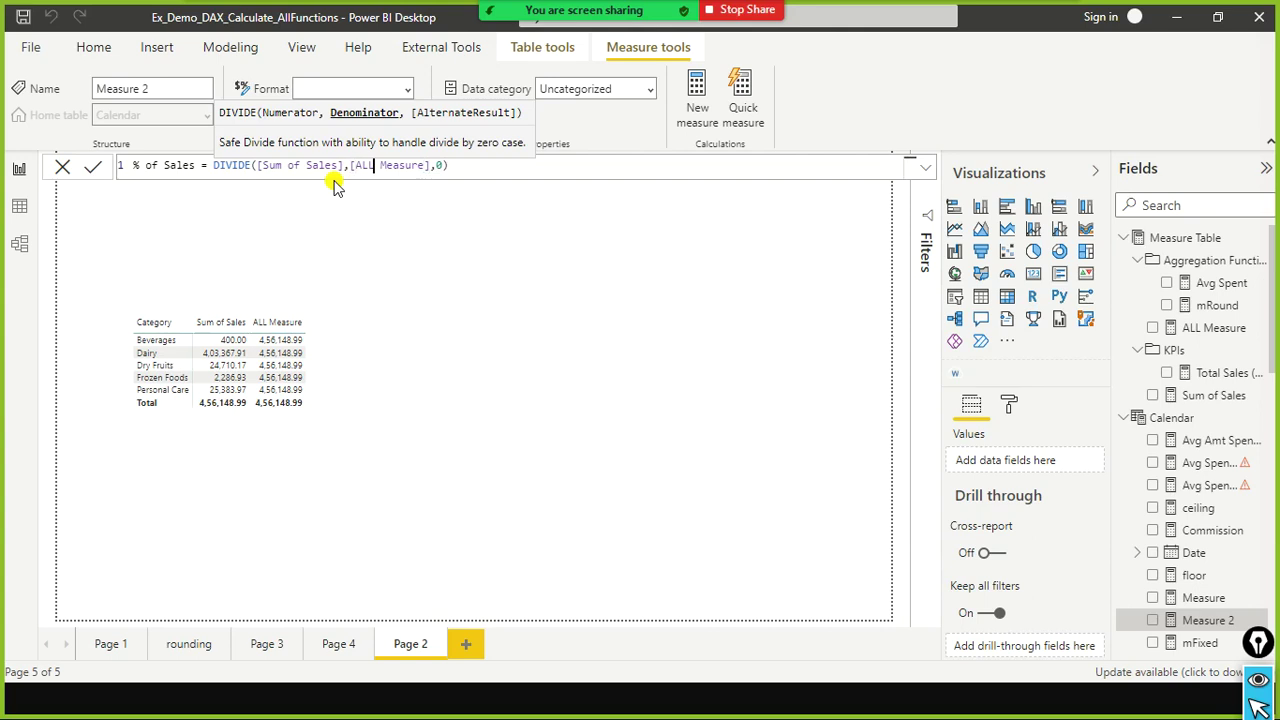
Commit the % of Sales measure and set its home table to Measure Table.
{"action": "key", "text": "End"}
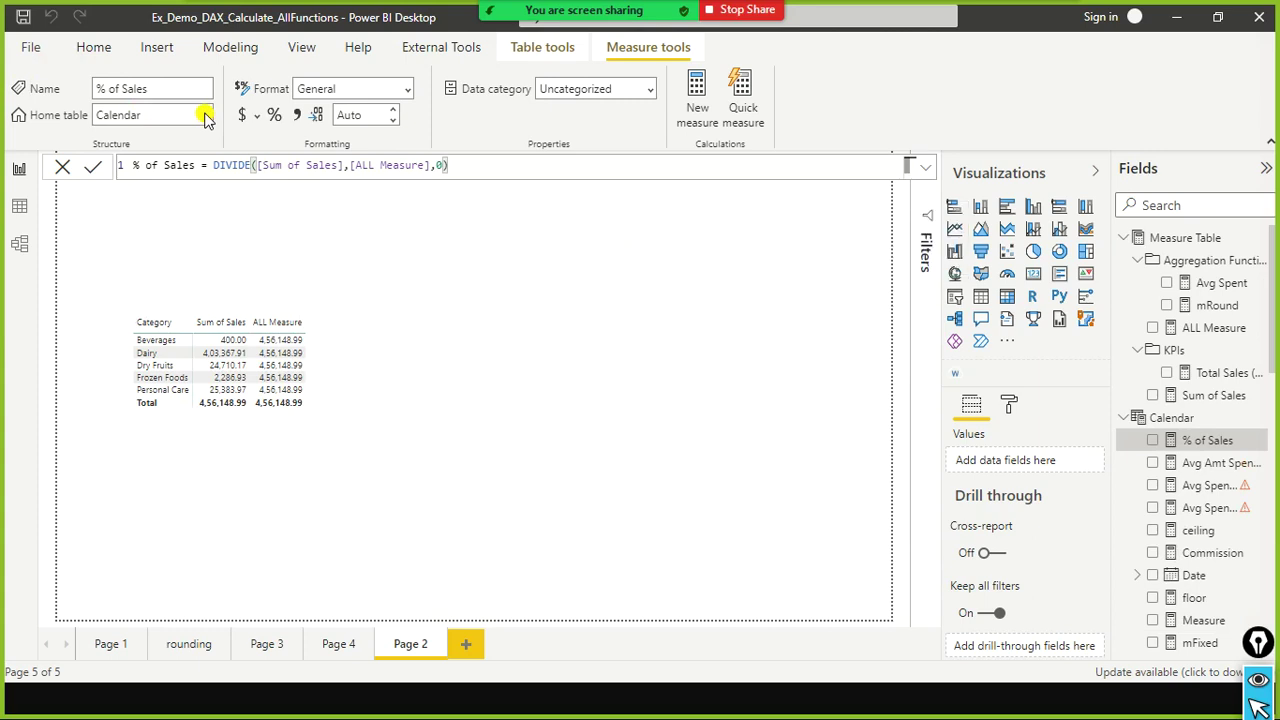
{"action": "left_click", "coordinate": [205, 117]}
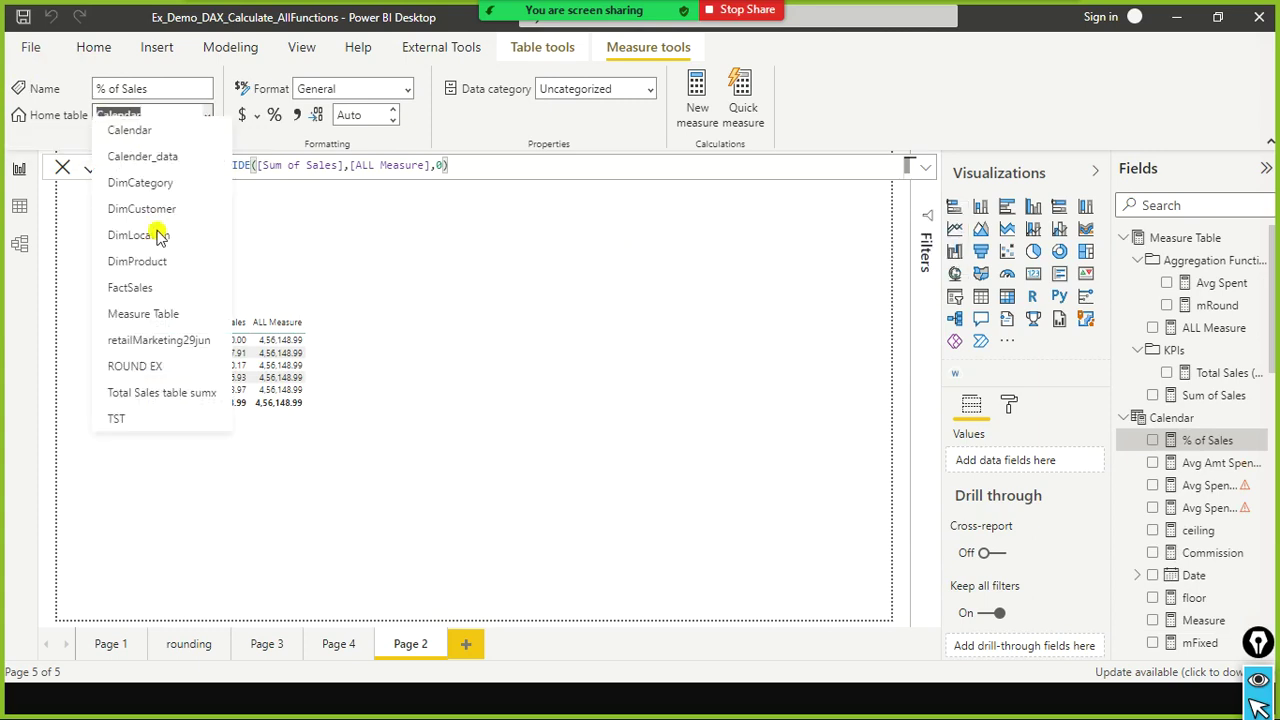
{"action": "left_click", "coordinate": [146, 325]}
Check the participants list of the screen-sharing meeting.
{"action": "mouse_move", "coordinate": [612, 6]}
{"action": "left_click", "coordinate": [492, 20]}
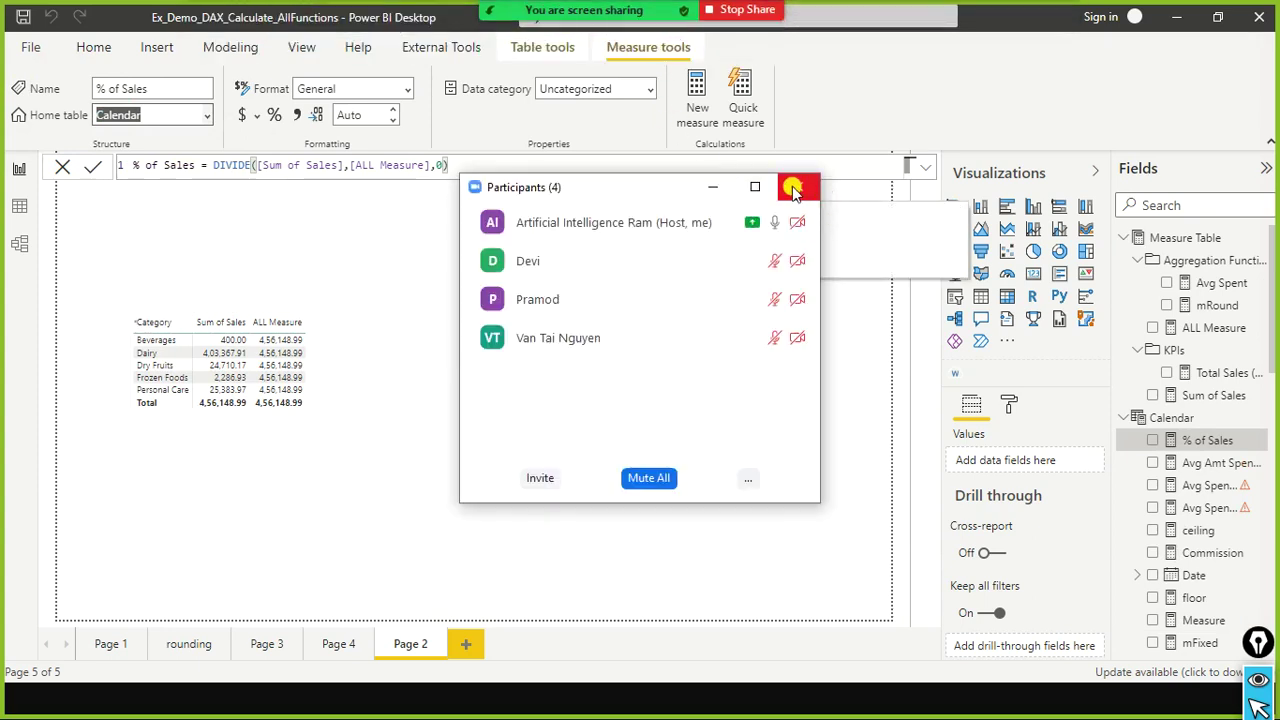
Close the participants window, add the % of Sales measure to the category matrix and widen the visual.
{"action": "left_click", "coordinate": [796, 188]}
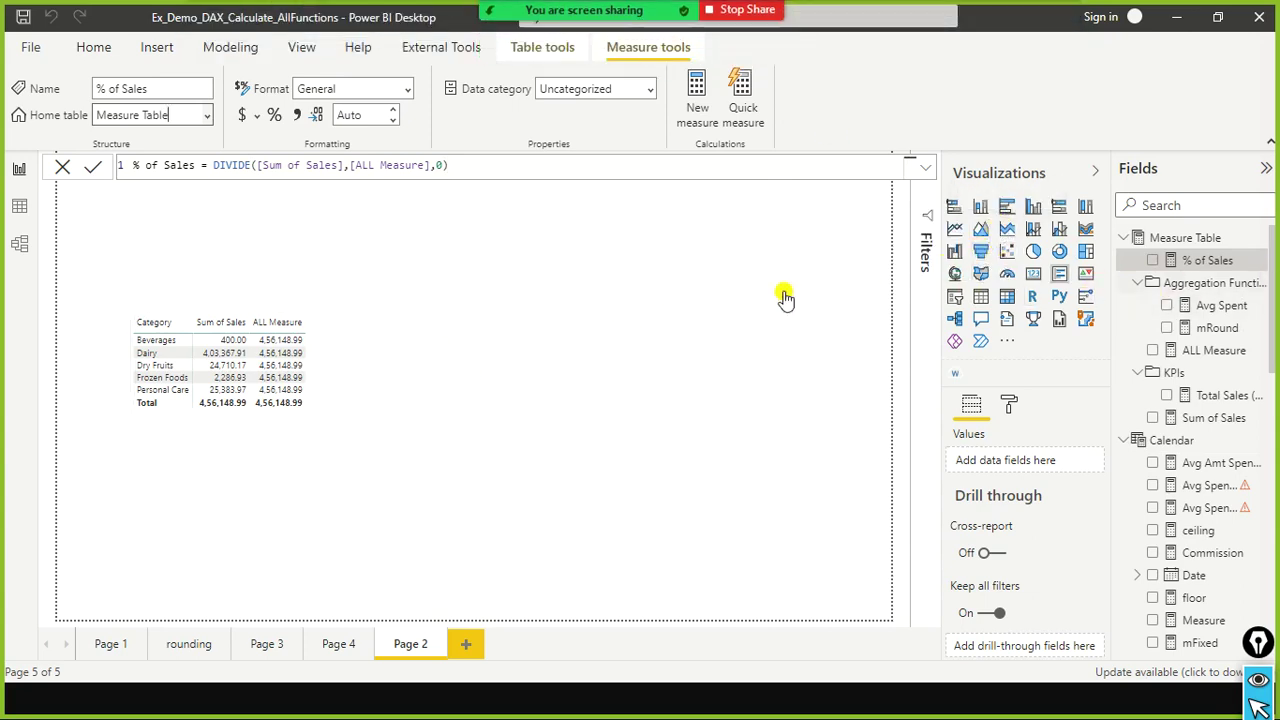
{"action": "left_click", "coordinate": [322, 388]}
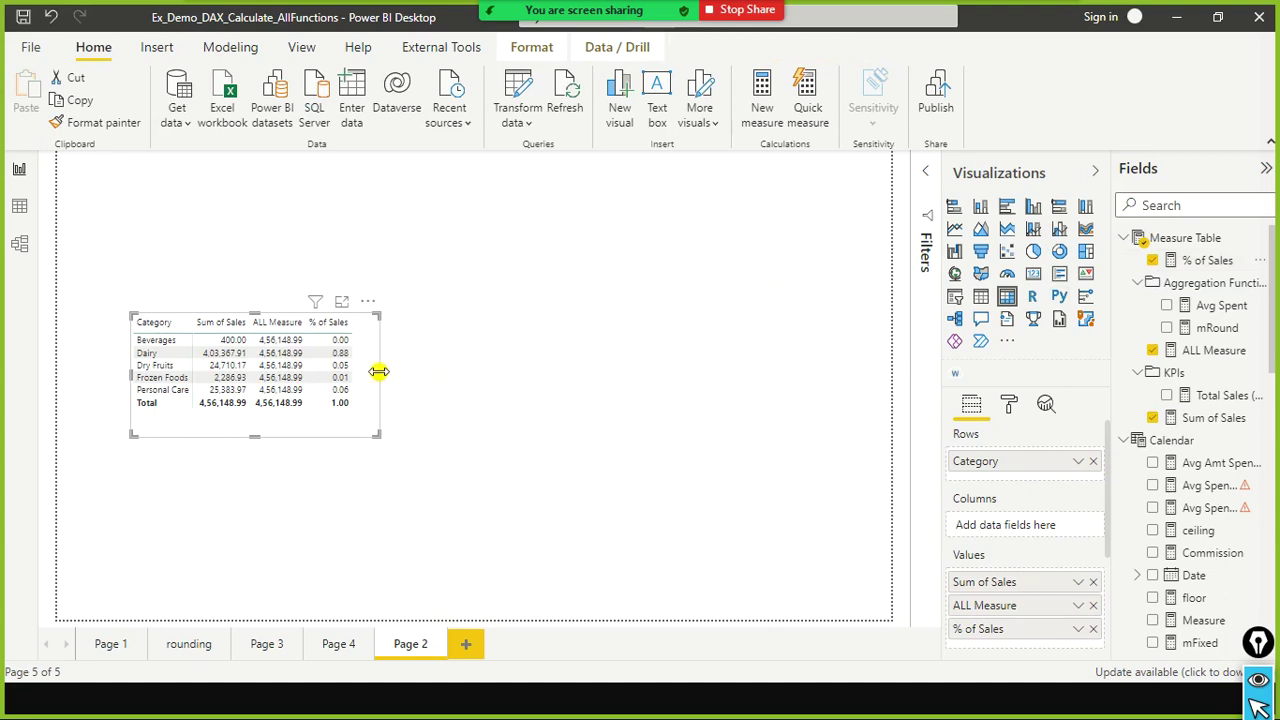
{"action": "left_click_drag", "start_coordinate": [379, 371], "coordinate": [437, 371]}
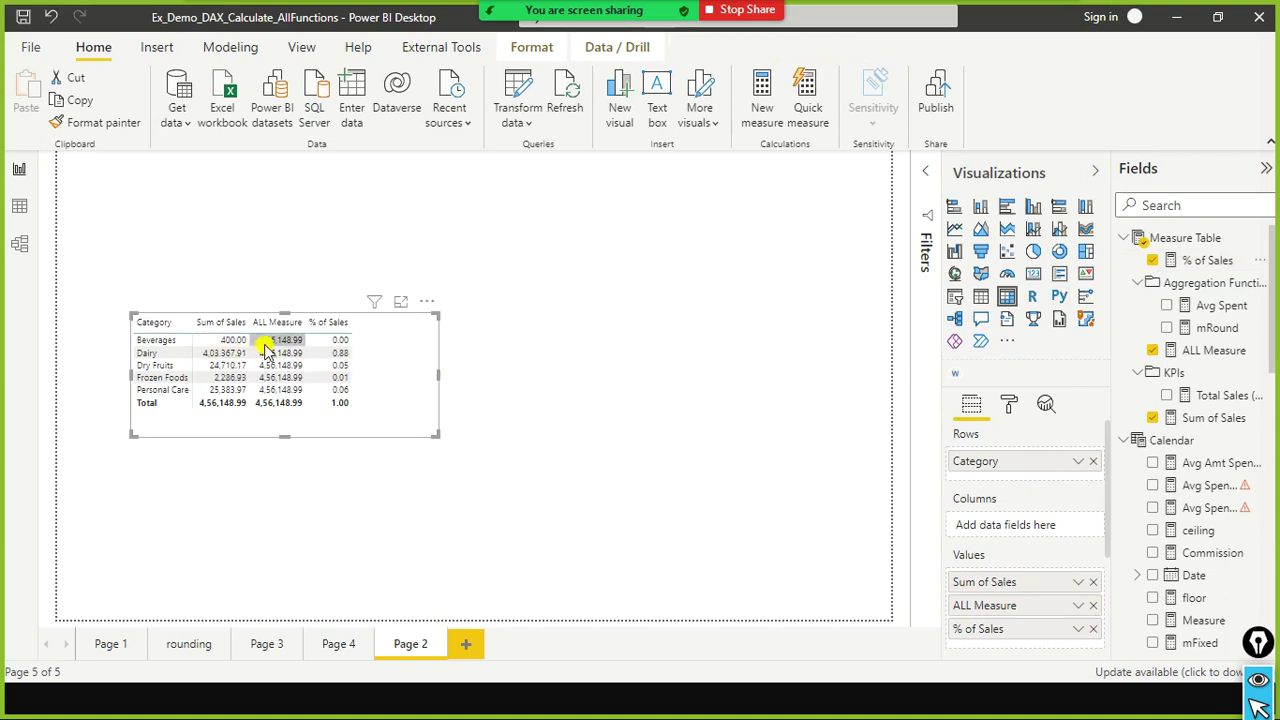
{"action": "mouse_move", "coordinate": [266, 348]}
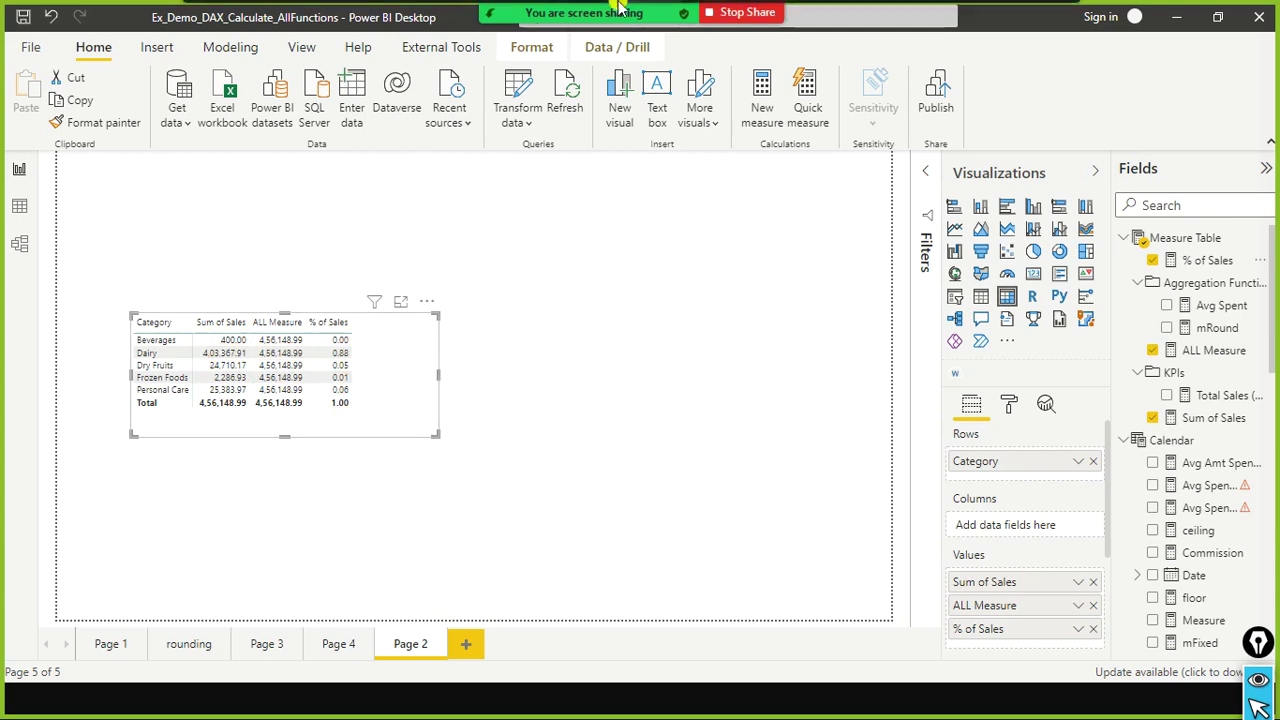
{"action": "mouse_move", "coordinate": [576, 12]}
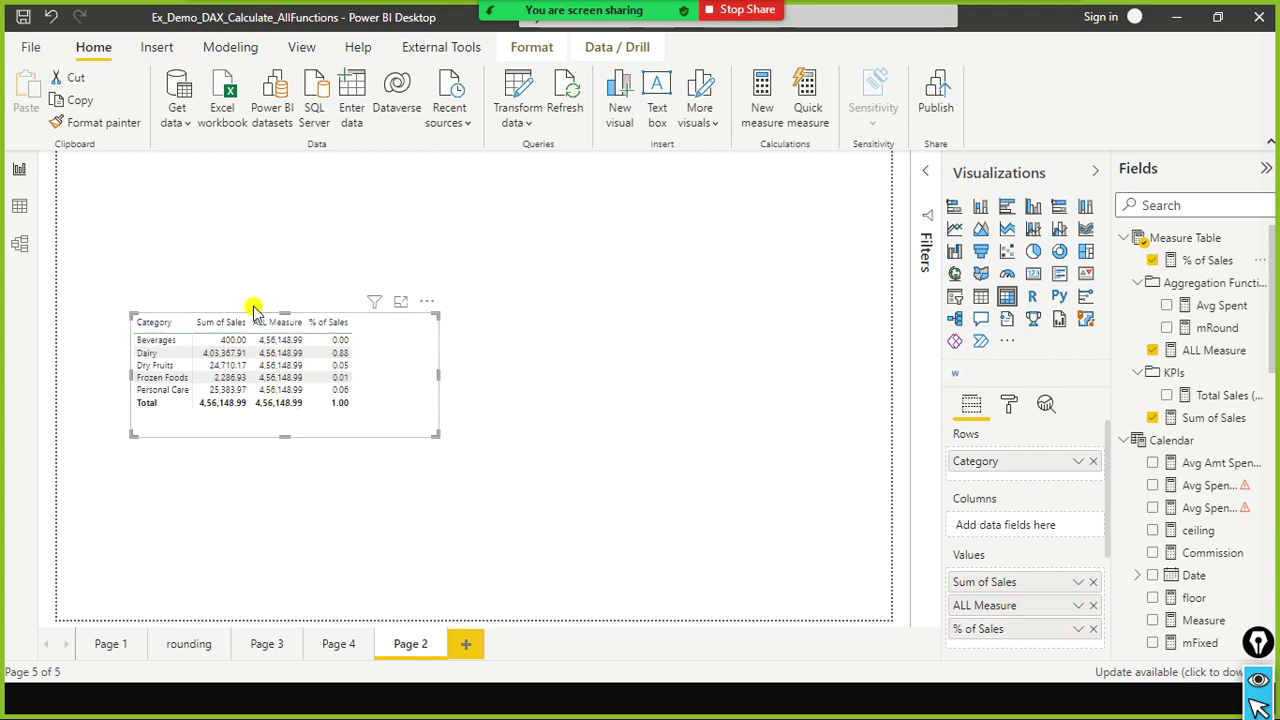
Add a slicer on the Category field of DimCategory, sized down and placed in the empty canvas area above and beside the matrix.
{"action": "left_click", "coordinate": [568, 340]}
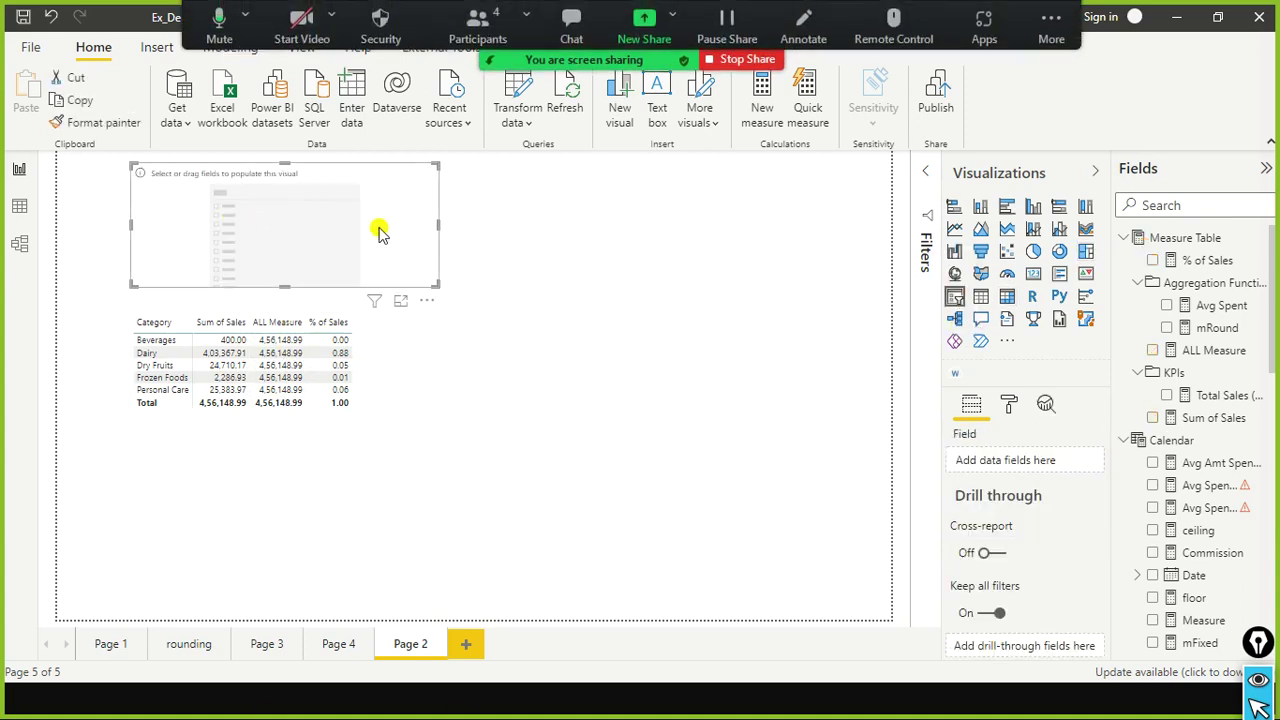
{"action": "left_click_drag", "start_coordinate": [380, 223], "coordinate": [835, 231]}
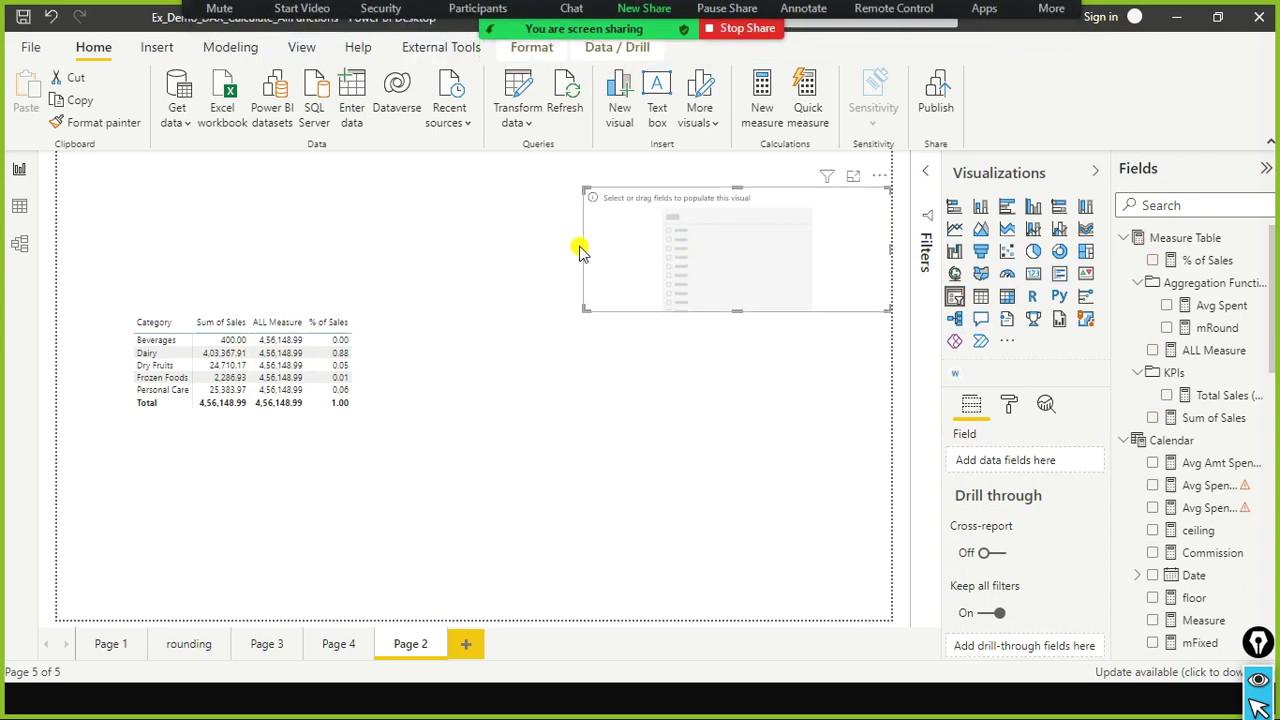
{"action": "left_click_drag", "start_coordinate": [583, 248], "coordinate": [651, 286]}
{"action": "scroll", "coordinate": [1234, 443], "scroll_direction": "down", "scroll_amount": 10}
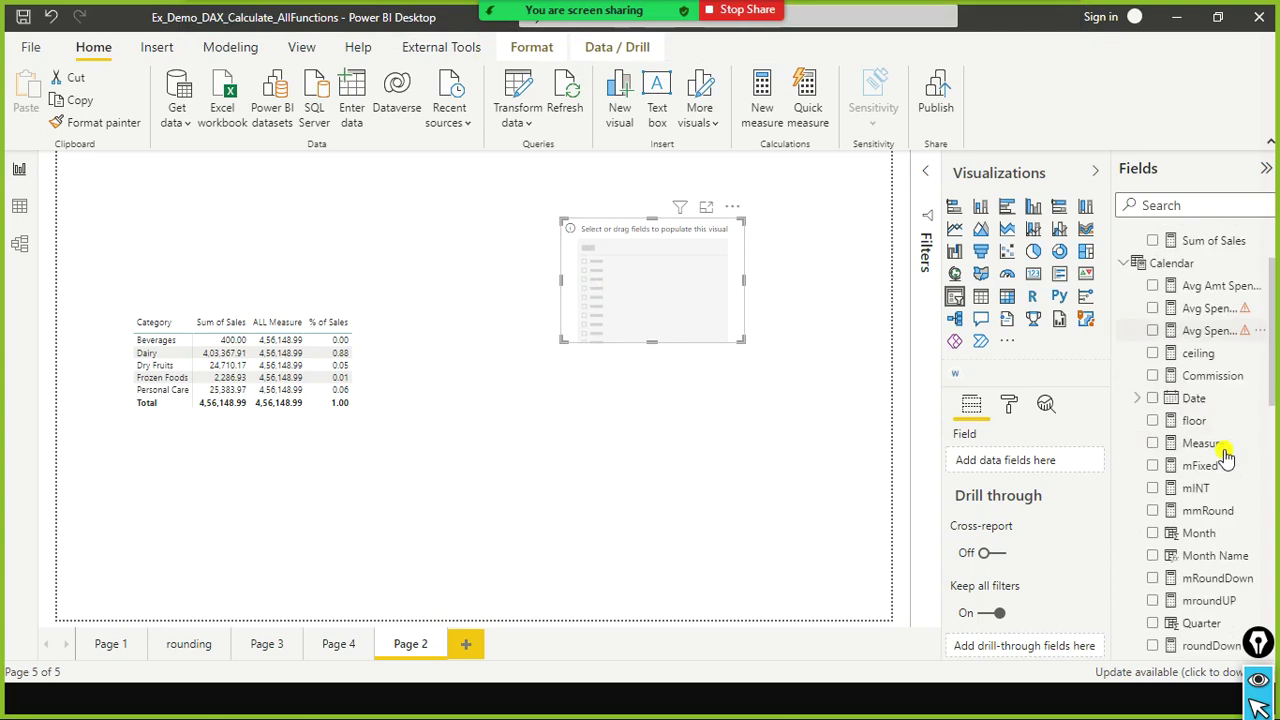
{"action": "scroll", "coordinate": [1251, 413], "scroll_direction": "down", "scroll_amount": 3}
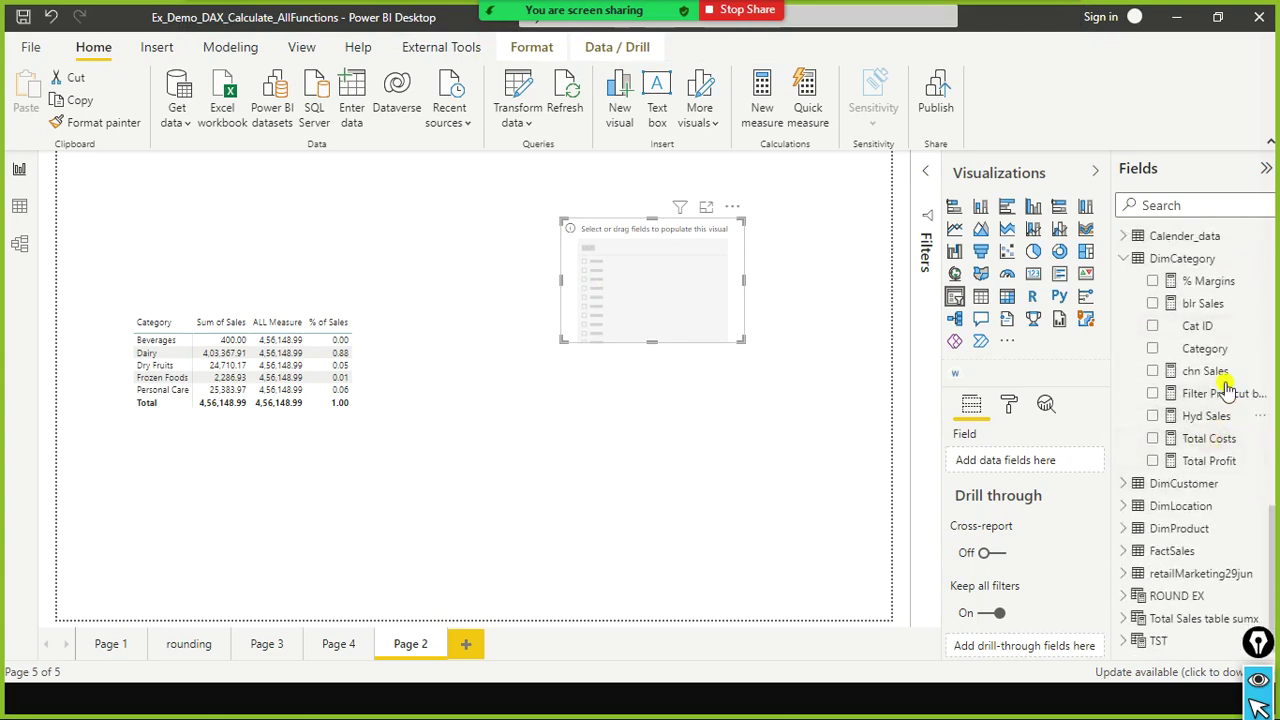
{"action": "left_click_drag", "start_coordinate": [818, 284], "coordinate": [649, 283]}
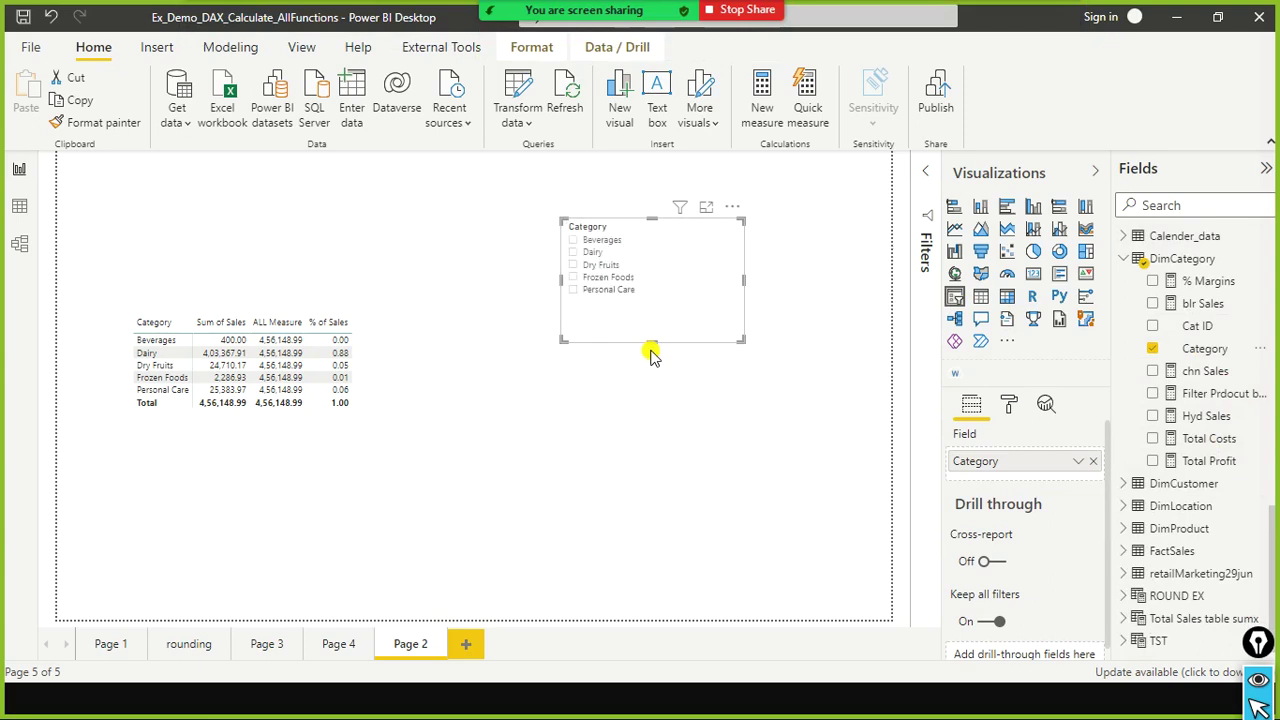
Filter the matrix to Beverages, Dry Fruits and Personal Care with the Category slicer, and clear the slicer selection.
{"action": "left_click", "coordinate": [578, 243]}
{"action": "left_click", "coordinate": [576, 265]}
{"action": "left_click", "coordinate": [573, 291]}
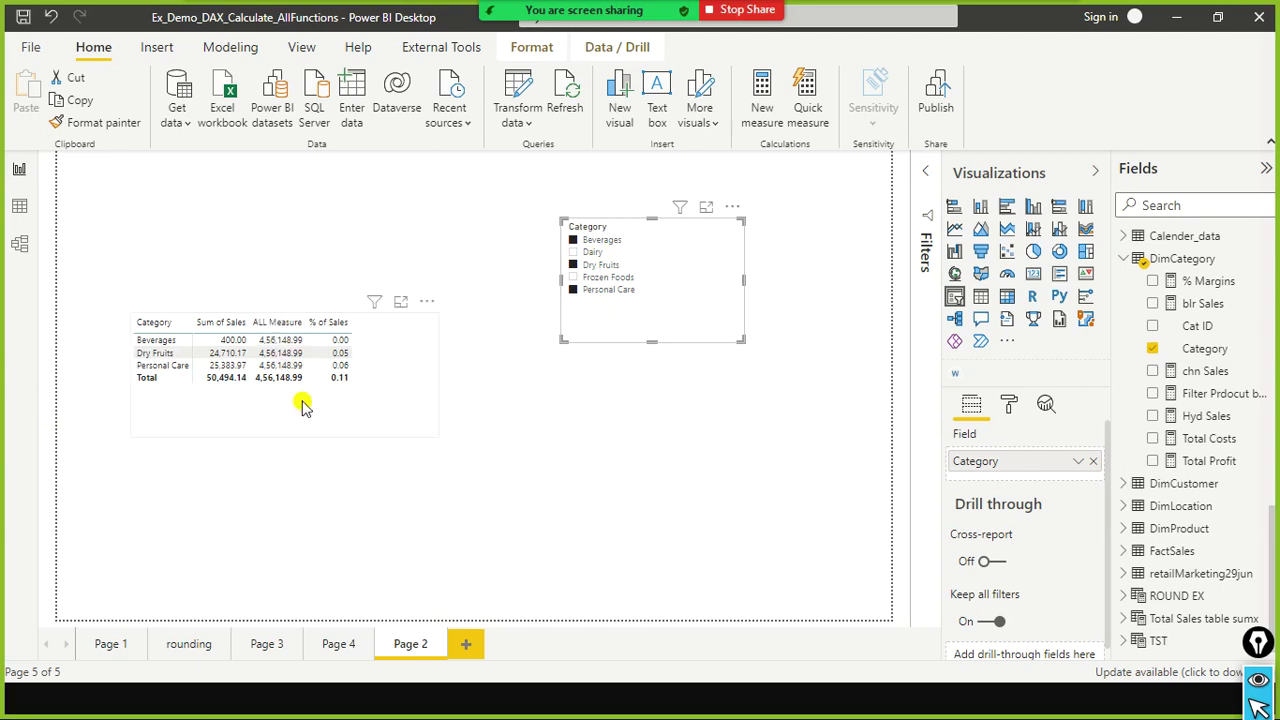
{"action": "left_click", "coordinate": [356, 362]}
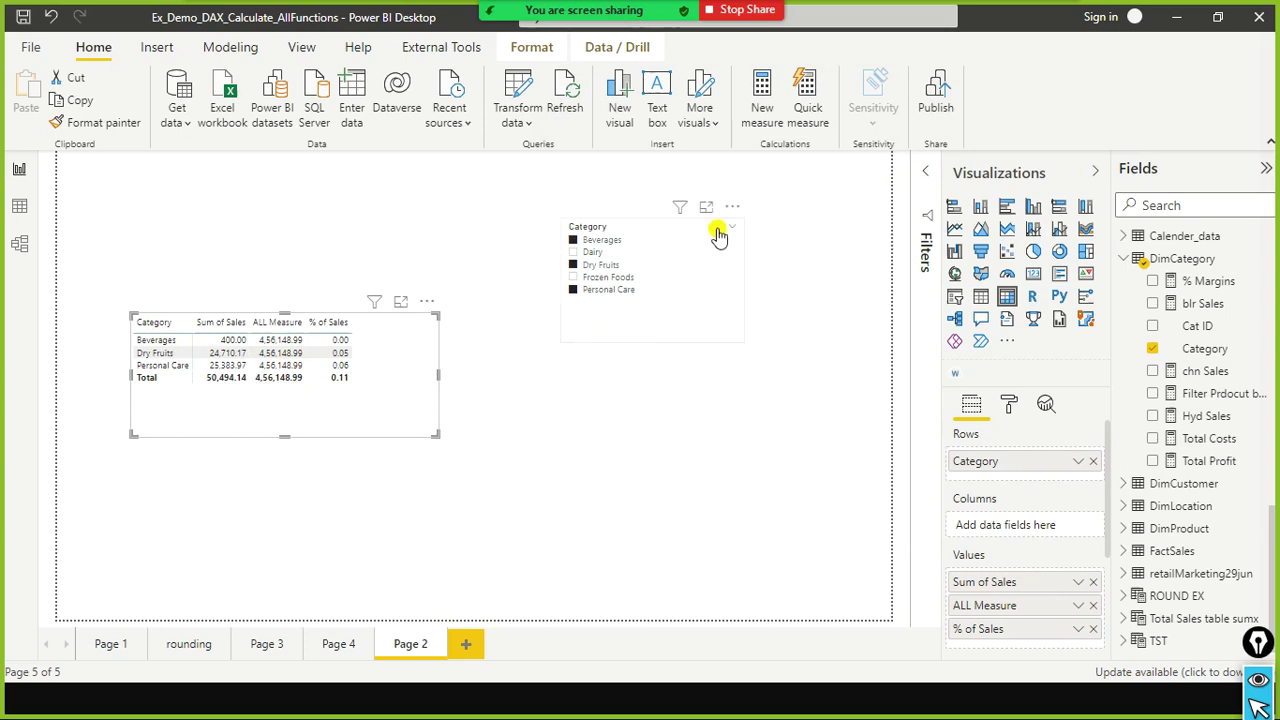
{"action": "left_click", "coordinate": [700, 280]}
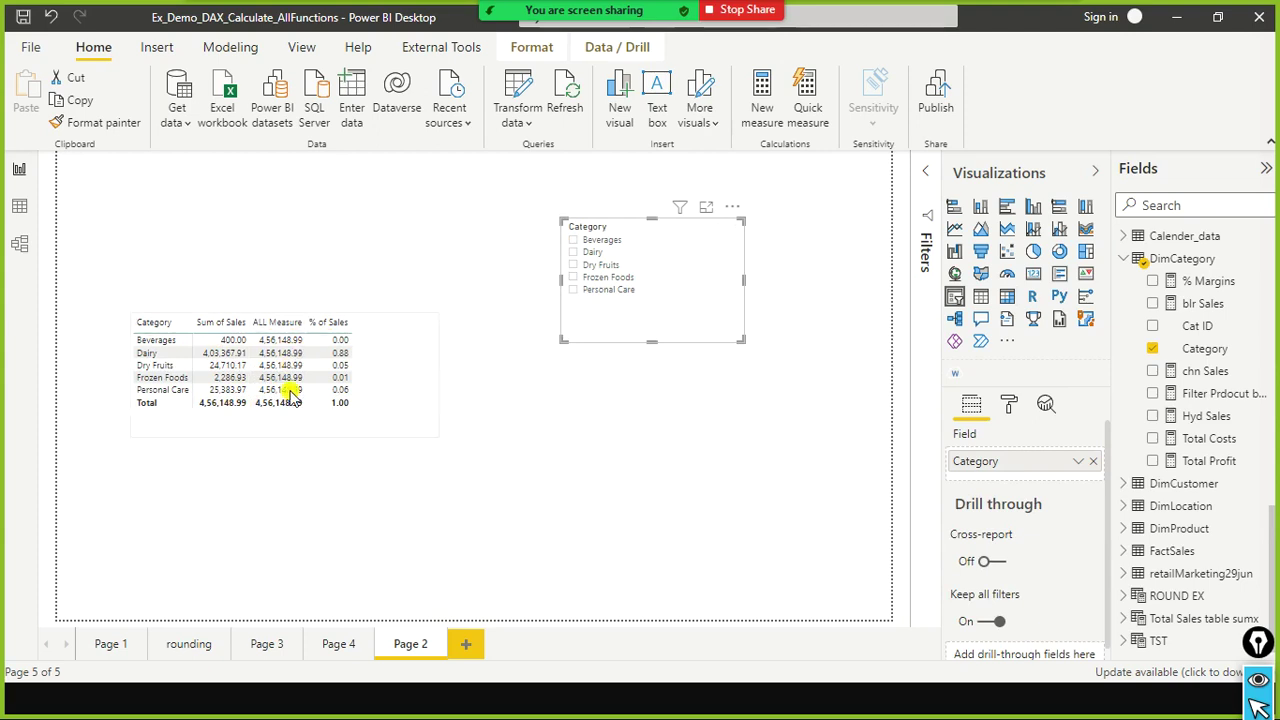
Remove ALL Measure from the category matrix's values, keeping Sum of Sales and % of Sales.
{"action": "left_click", "coordinate": [430, 428]}
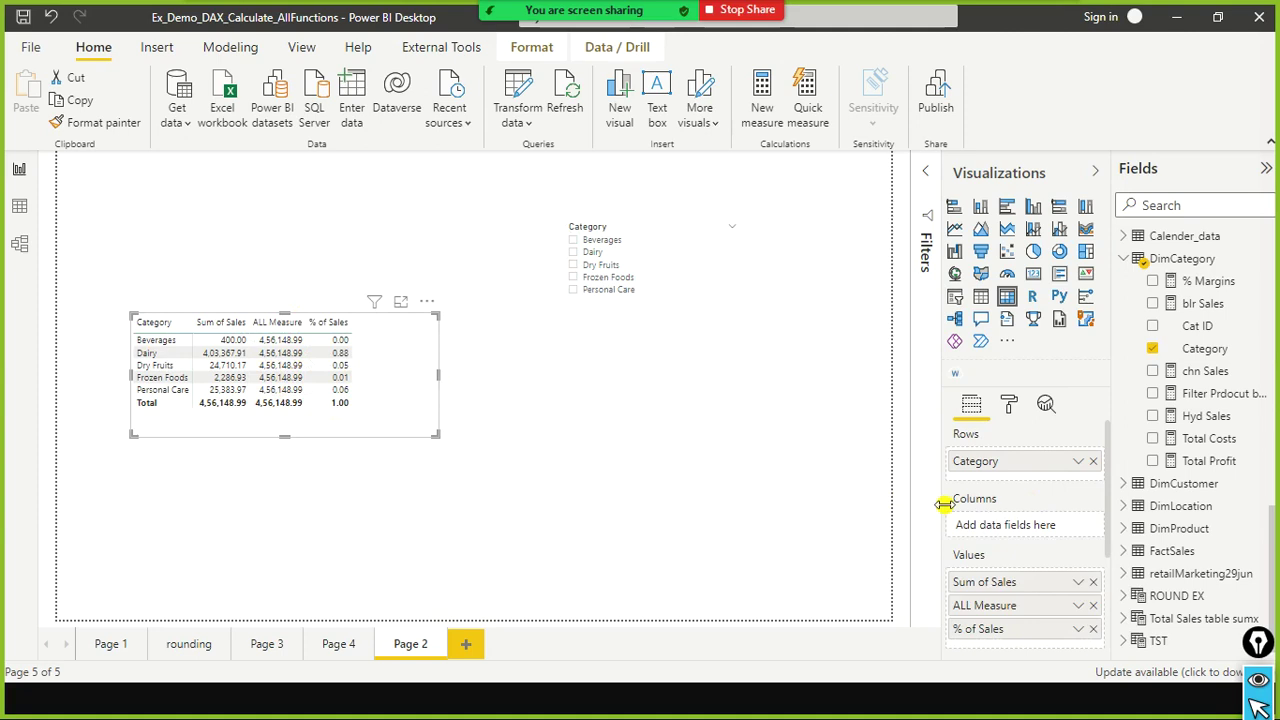
{"action": "scroll", "coordinate": [1057, 562], "scroll_direction": "down", "scroll_amount": 1}
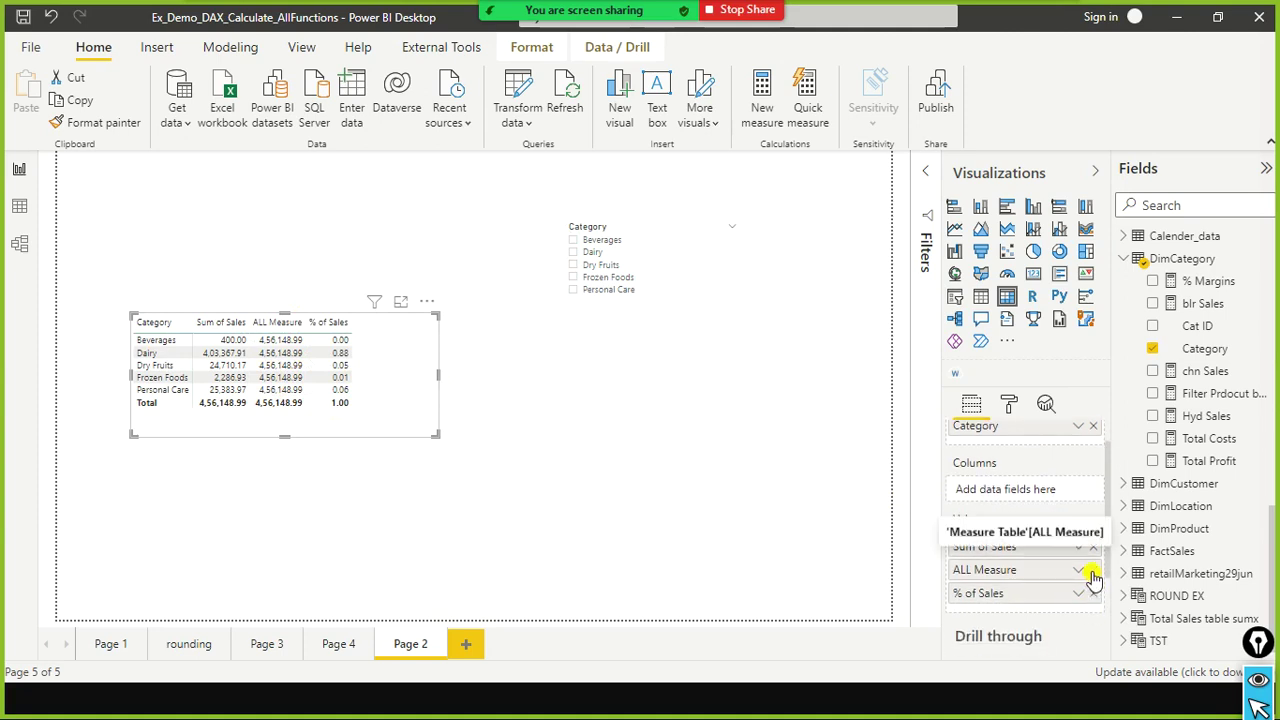
{"action": "left_click", "coordinate": [1093, 570]}
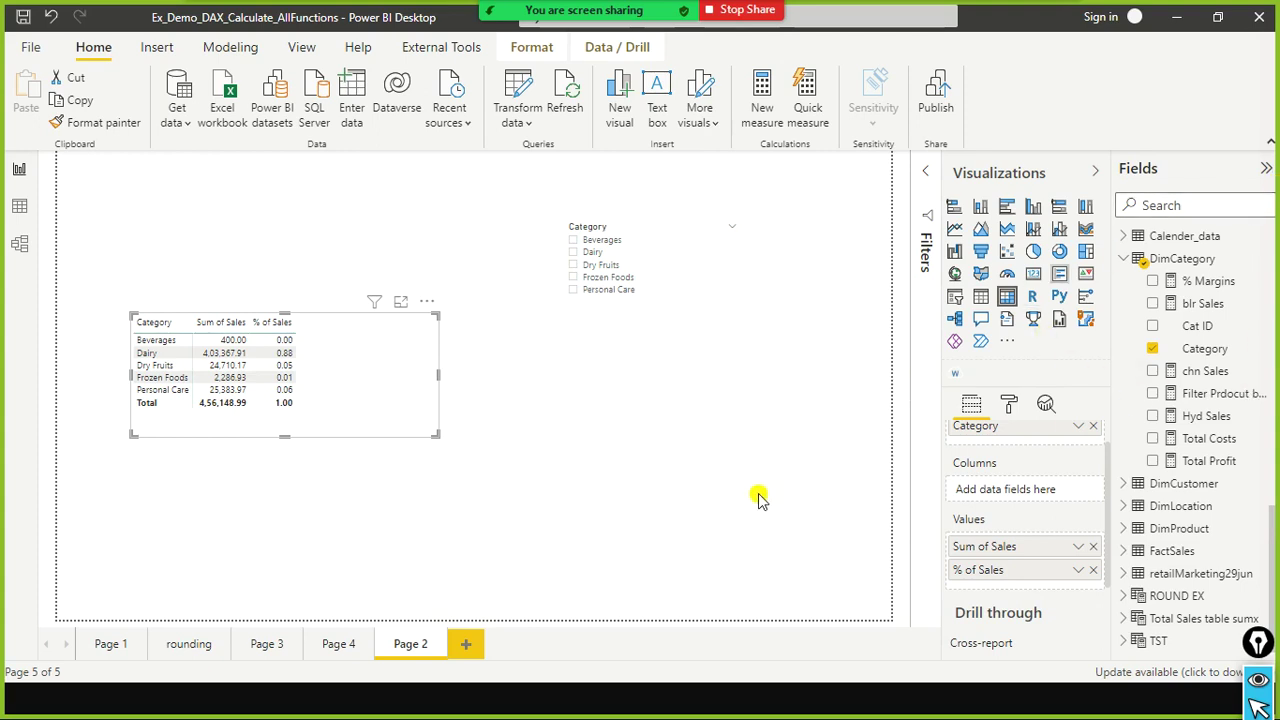
{"action": "left_click", "coordinate": [520, 415]}
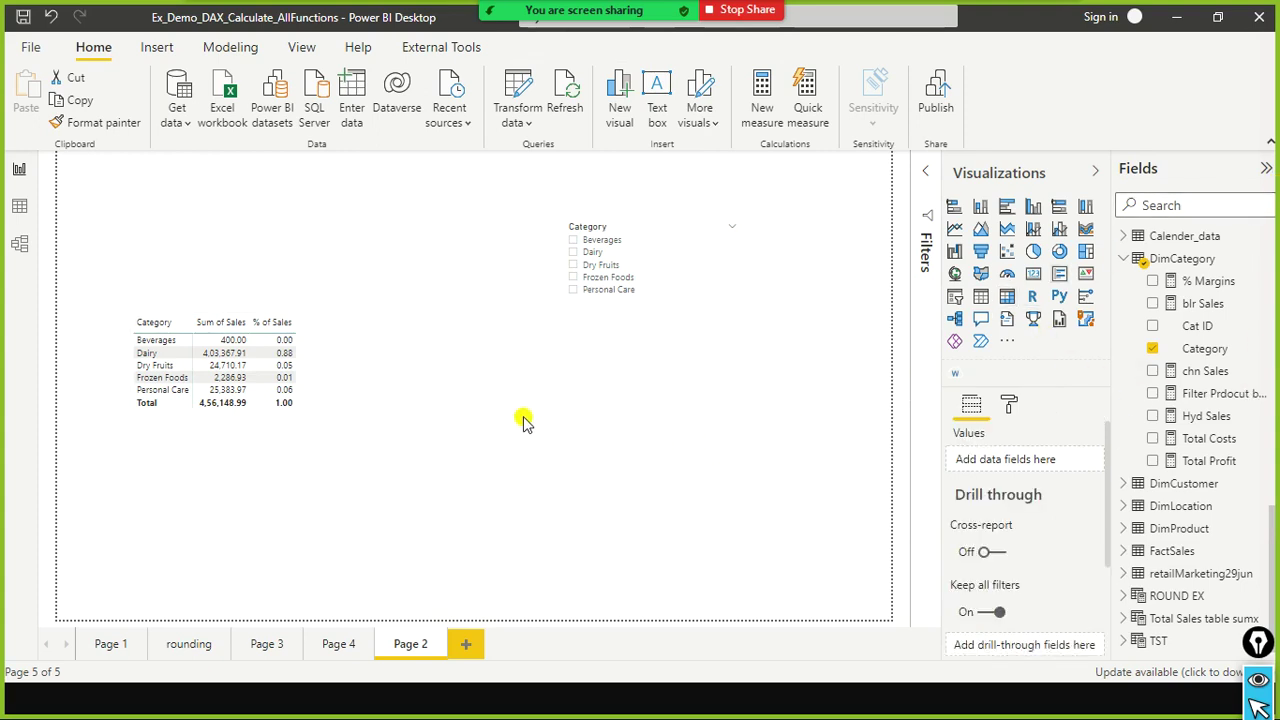
{"action": "left_click", "coordinate": [441, 373]}
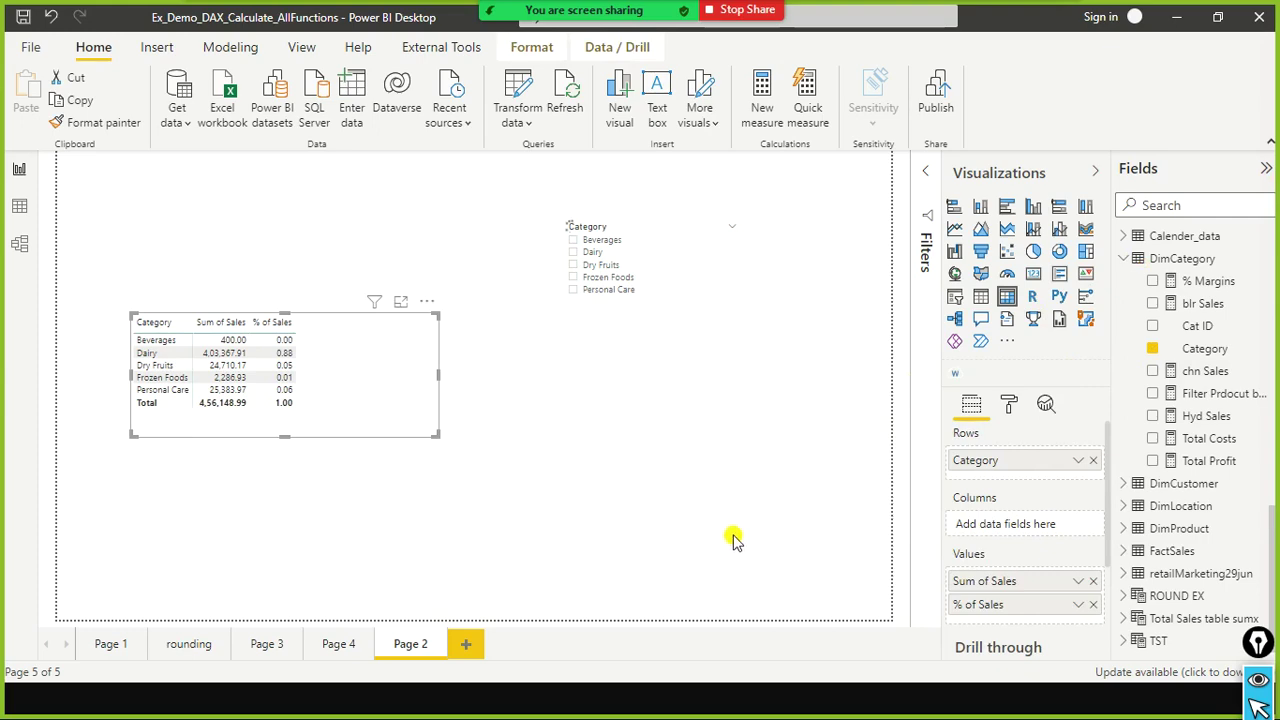
Switch to the PowerPoint slide show and advance to the Evaluation Order of CALCULATE() example containing ALL(DimCategory[Category]).
{"action": "key", "text": "alt+Tab"}
{"action": "key", "text": "alt+Tab"}
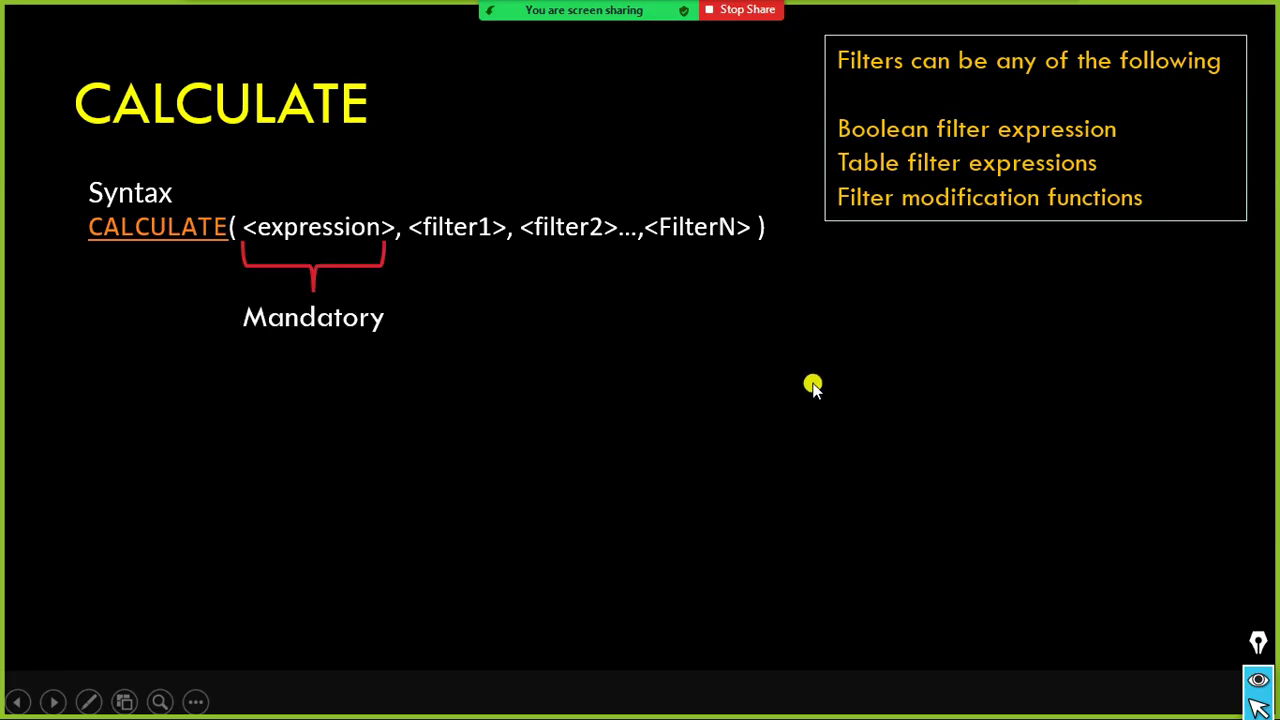
{"action": "key", "text": "Right"}
{"action": "key", "text": "Right"}
{"action": "key", "text": "Right"}
{"action": "key", "text": "Right"}
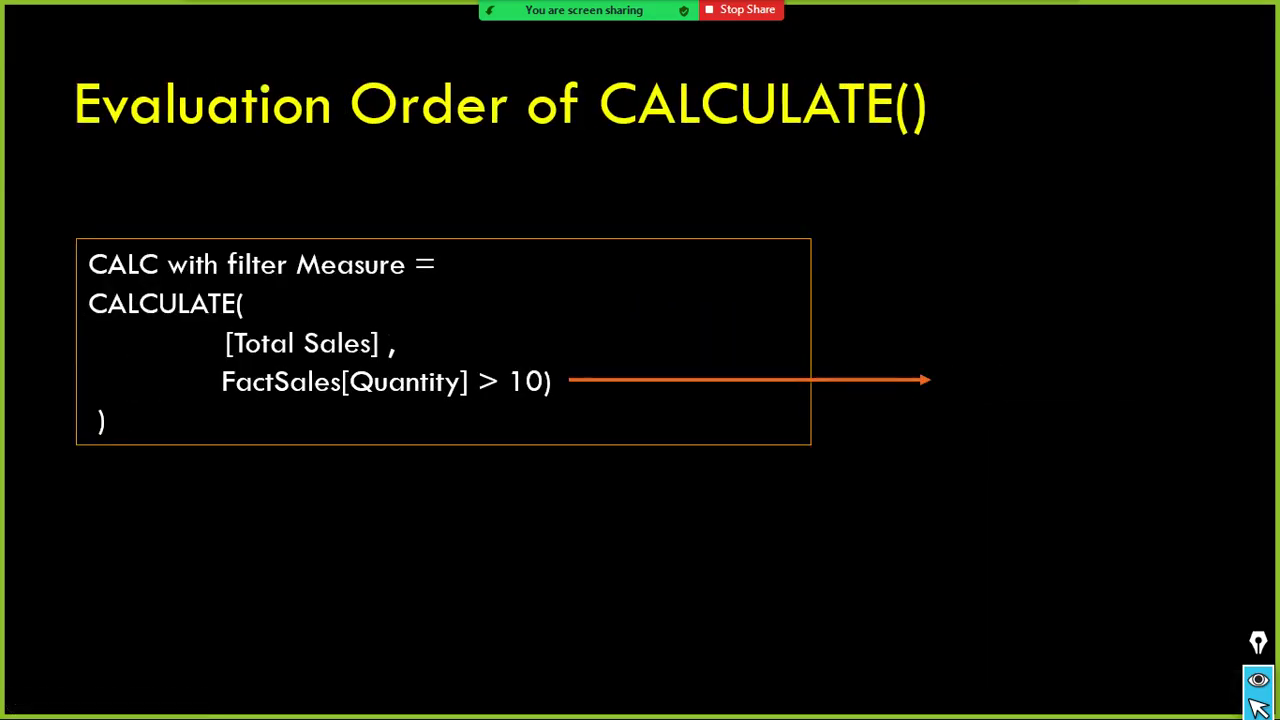
{"action": "key", "text": "Right"}
{"action": "key", "text": "Right"}
{"action": "key", "text": "Right"}
{"action": "key", "text": "Right"}
{"action": "key", "text": "Right"}
{"action": "key", "text": "Right"}
{"action": "key", "text": "Right"}
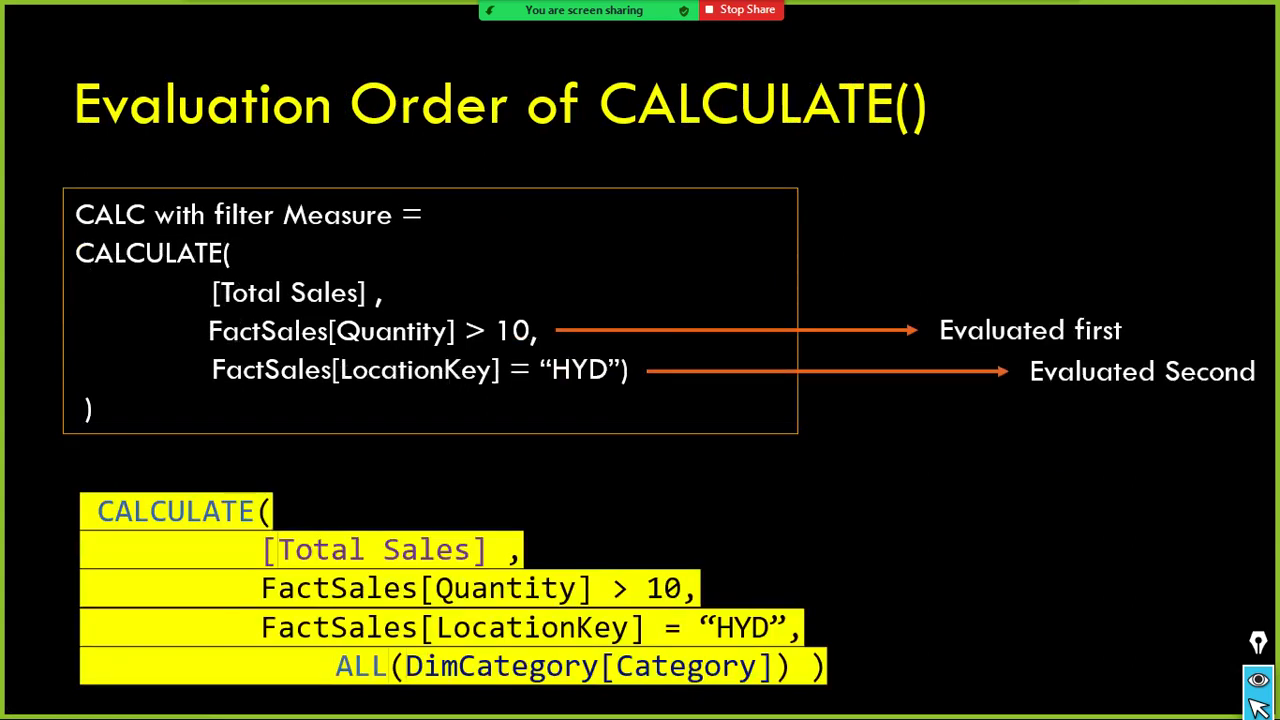
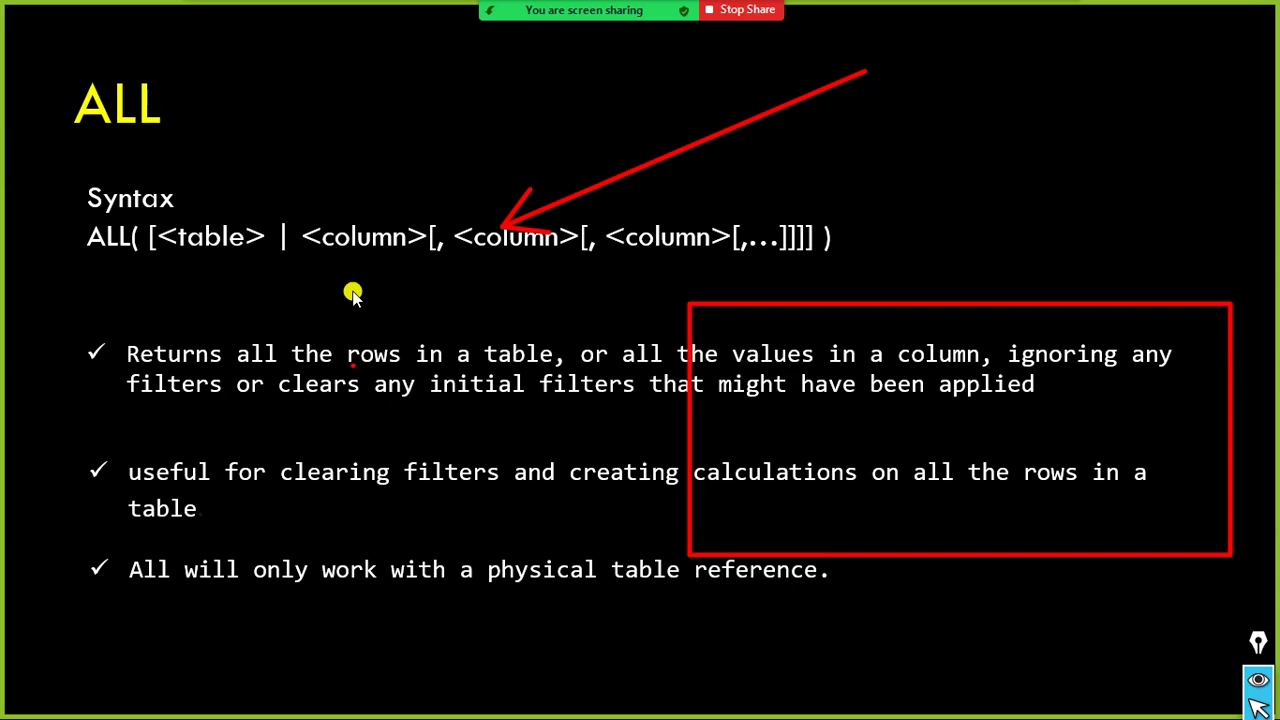
Clear the slide annotations, return to Power BI and examine the ALL Measure formula and its DimCategory[Category] argument.
{"action": "key", "text": "Escape"}
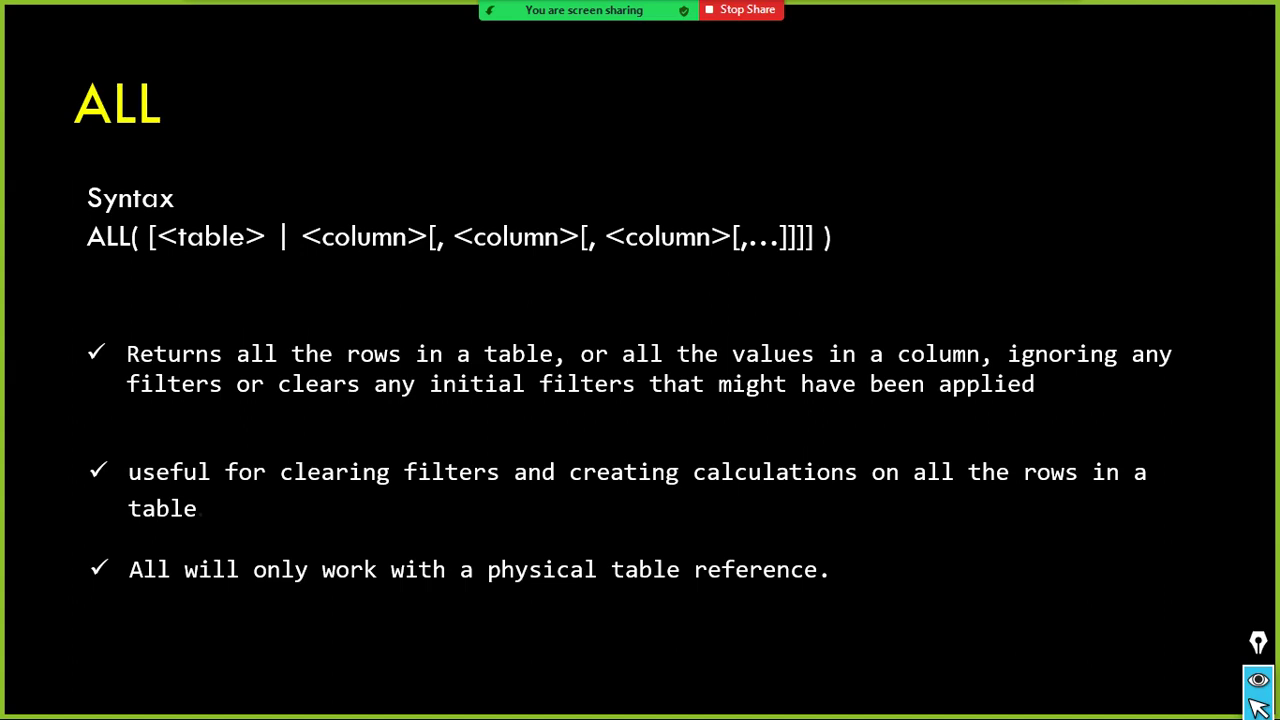
{"action": "key", "text": "alt+Tab"}
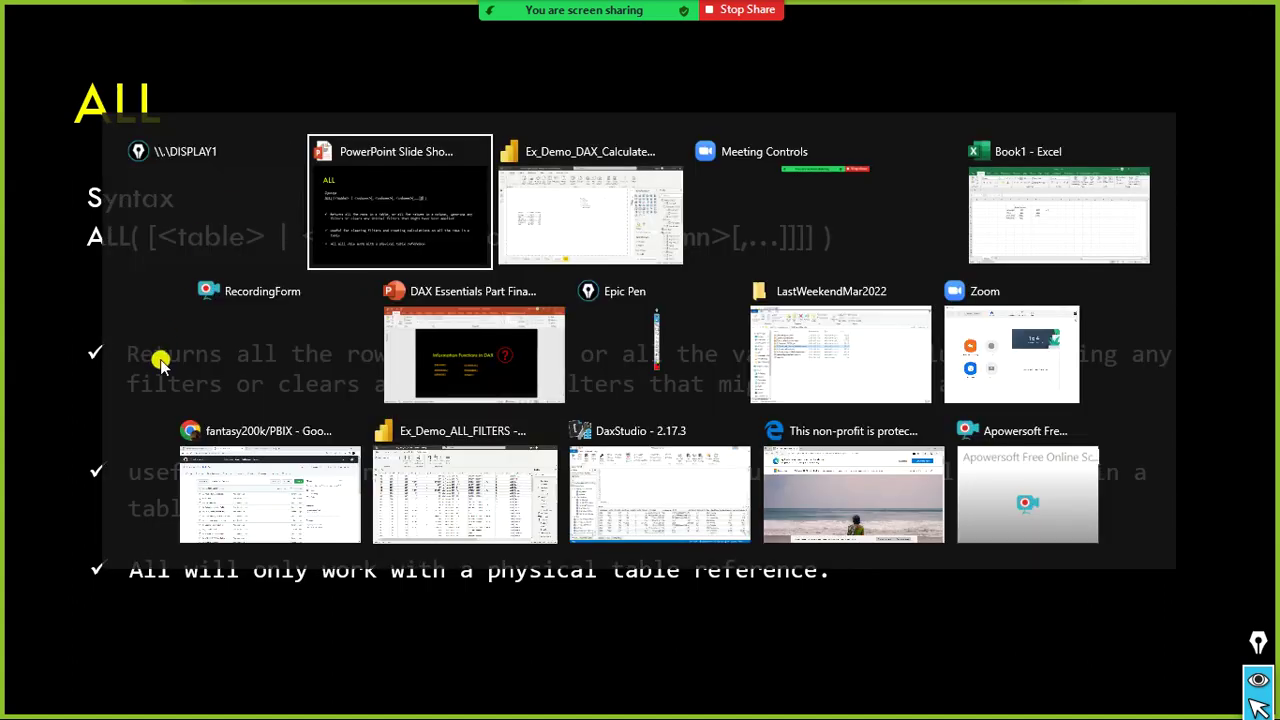
{"action": "left_click", "coordinate": [337, 372]}
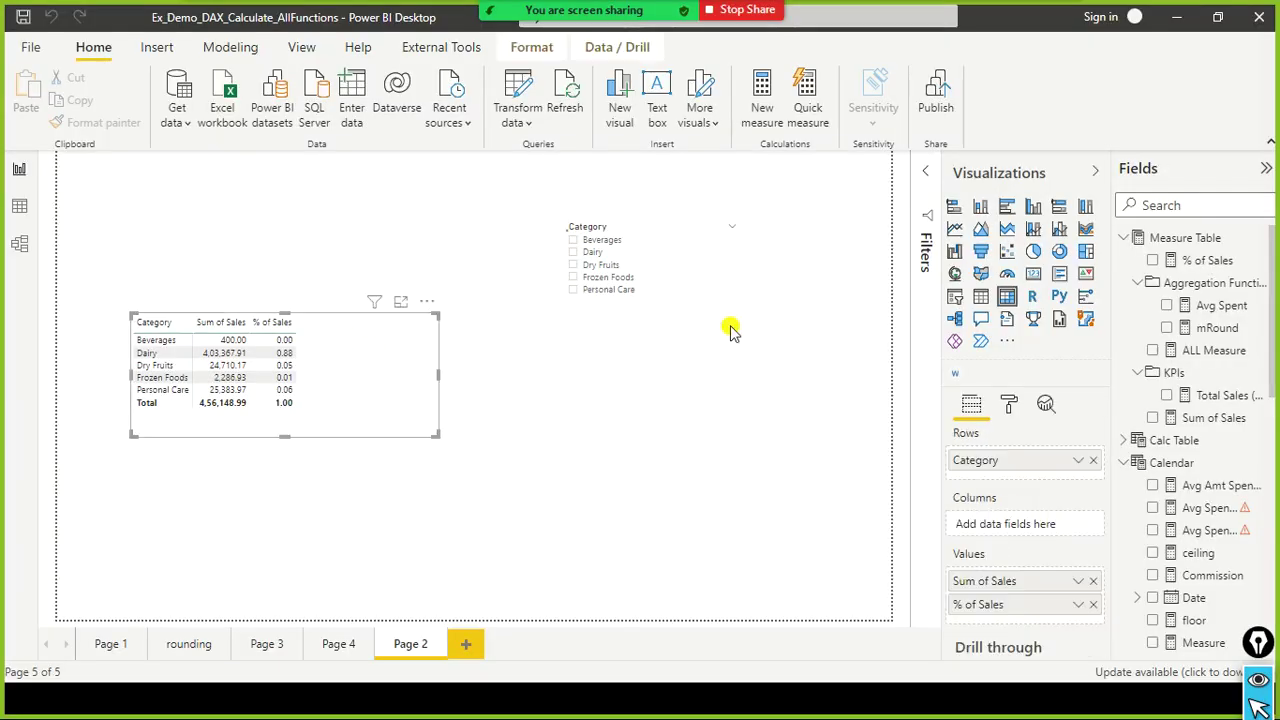
{"action": "left_click", "coordinate": [1206, 350]}
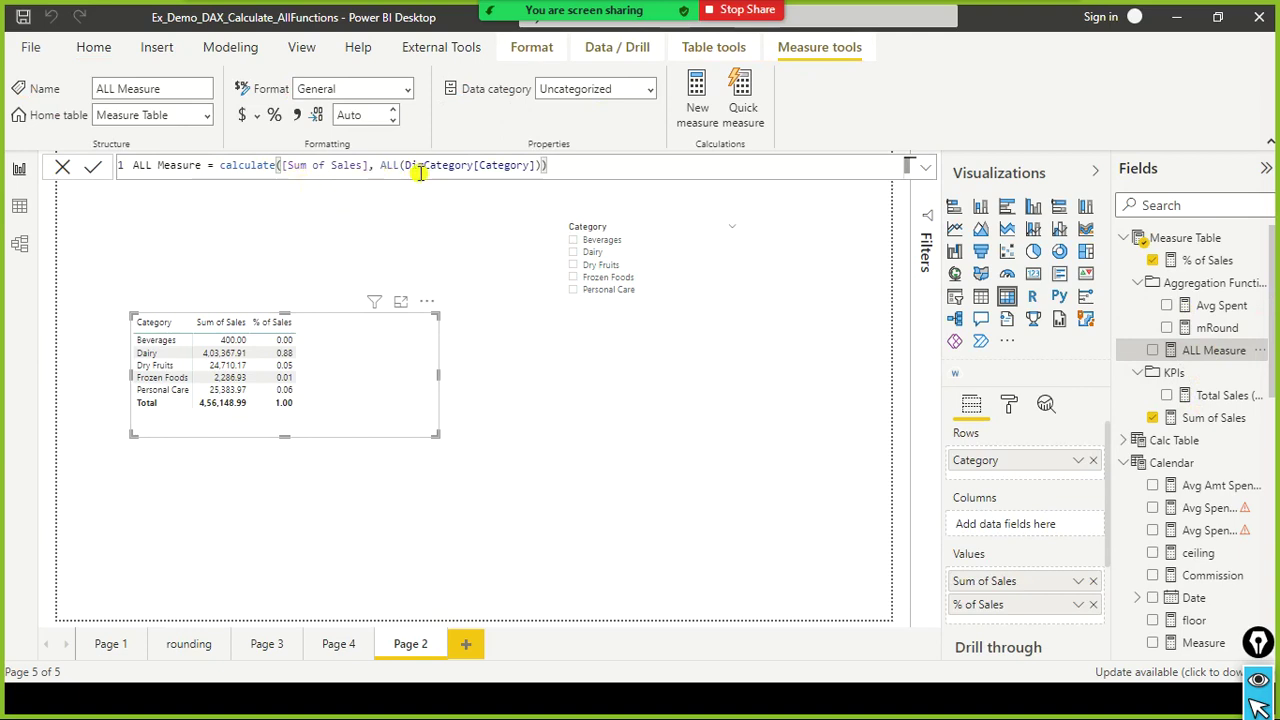
{"action": "left_click_drag", "start_coordinate": [404, 165], "coordinate": [531, 165]}
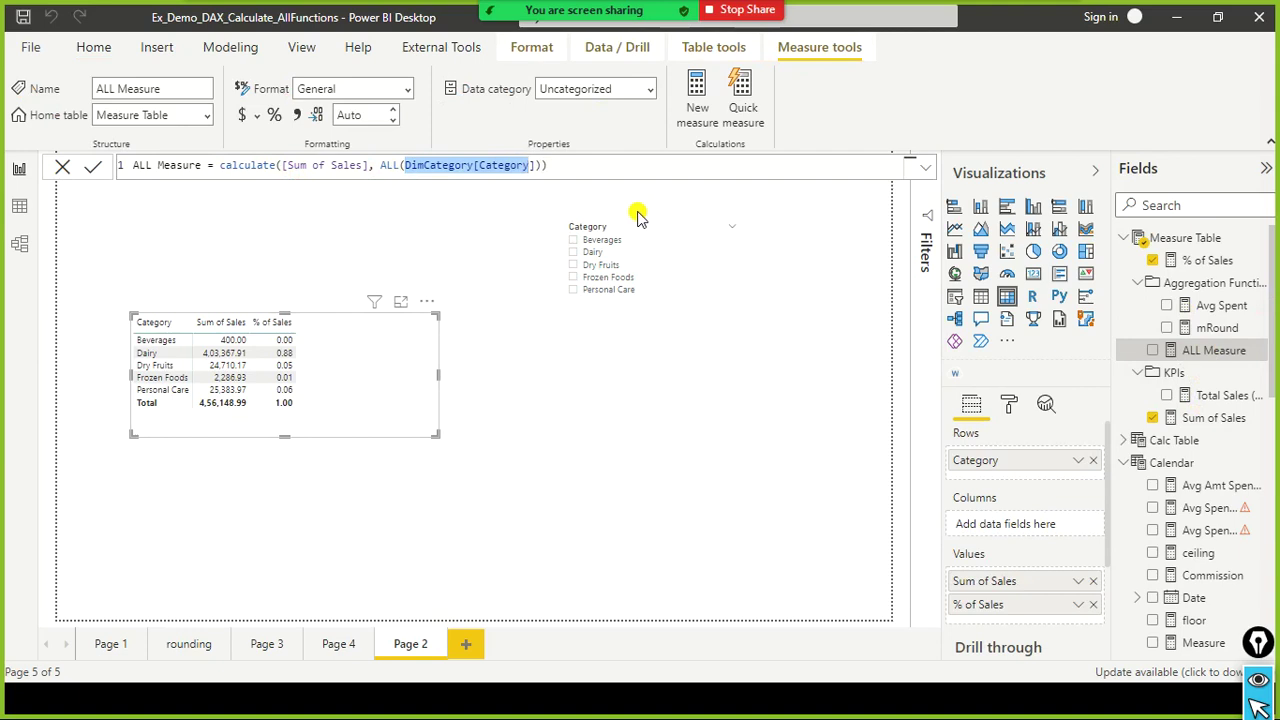
{"action": "left_click", "coordinate": [676, 368]}
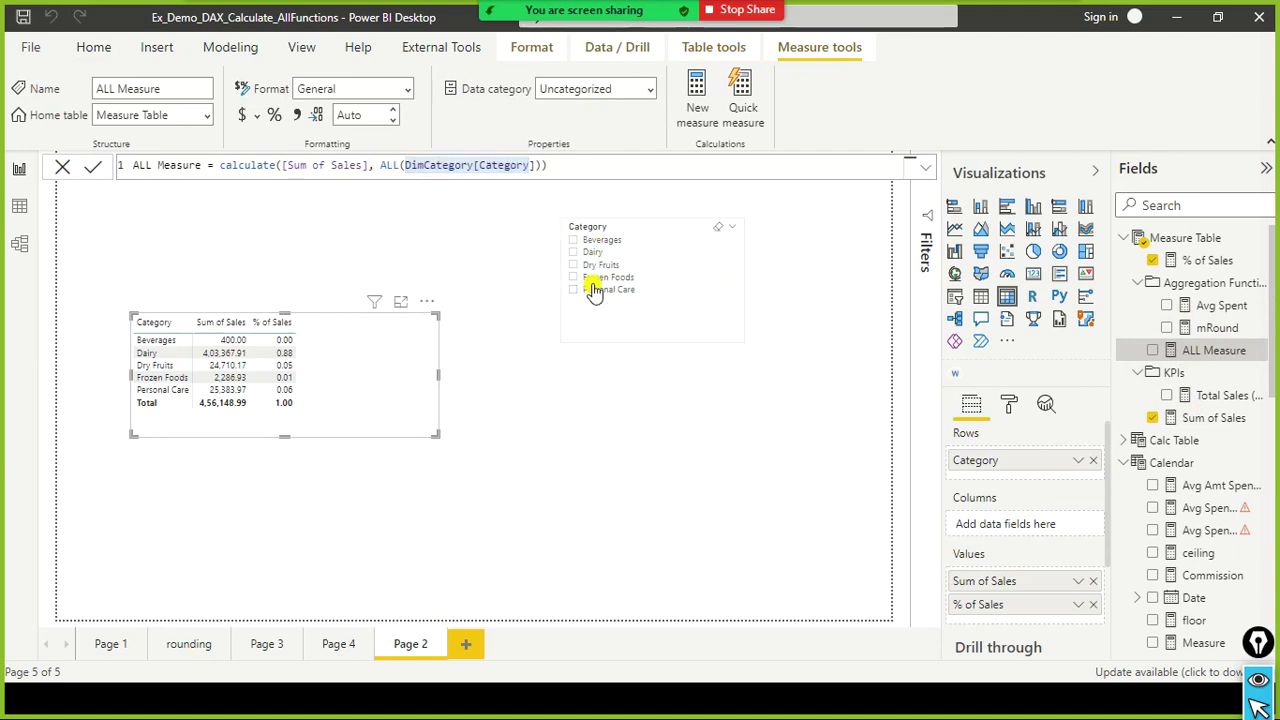
{"action": "left_click_drag", "start_coordinate": [200, 168], "coordinate": [255, 410]}
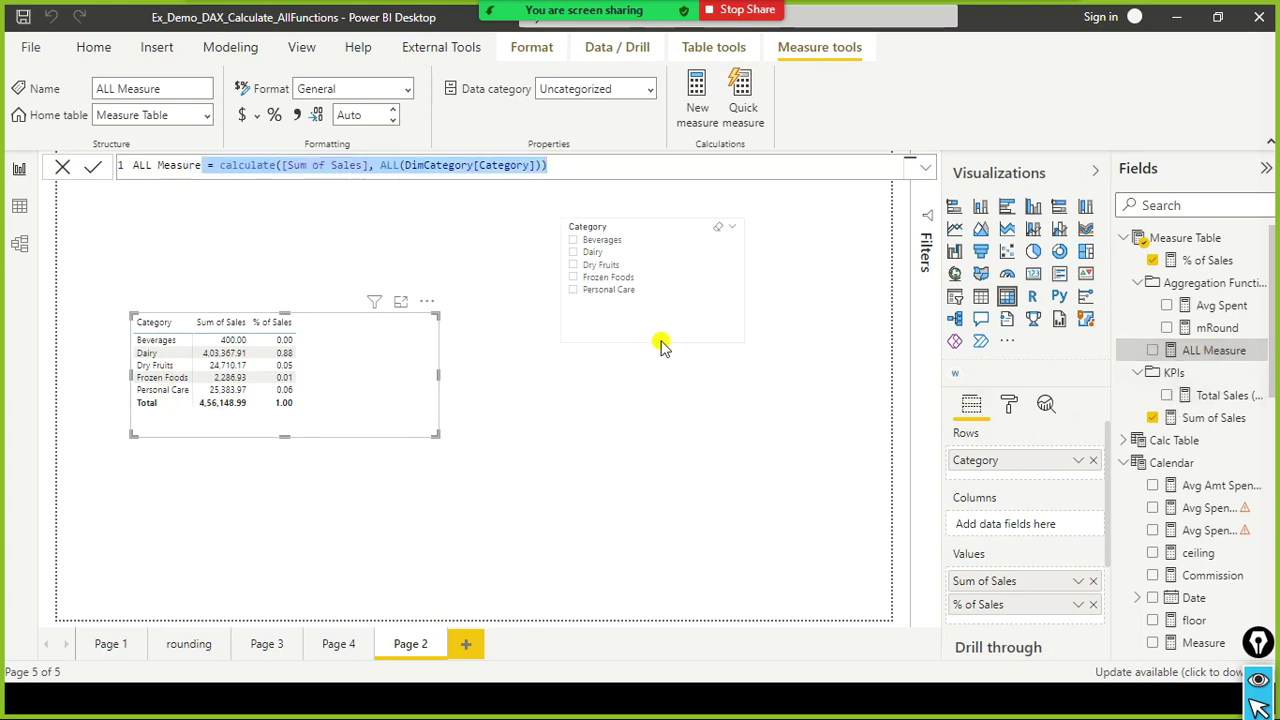
Add ALL Measure to the category matrix's values and place it between Sum of Sales and % of Sales.
{"action": "left_click", "coordinate": [346, 346]}
{"action": "left_click_drag", "start_coordinate": [1160, 346], "coordinate": [333, 333]}
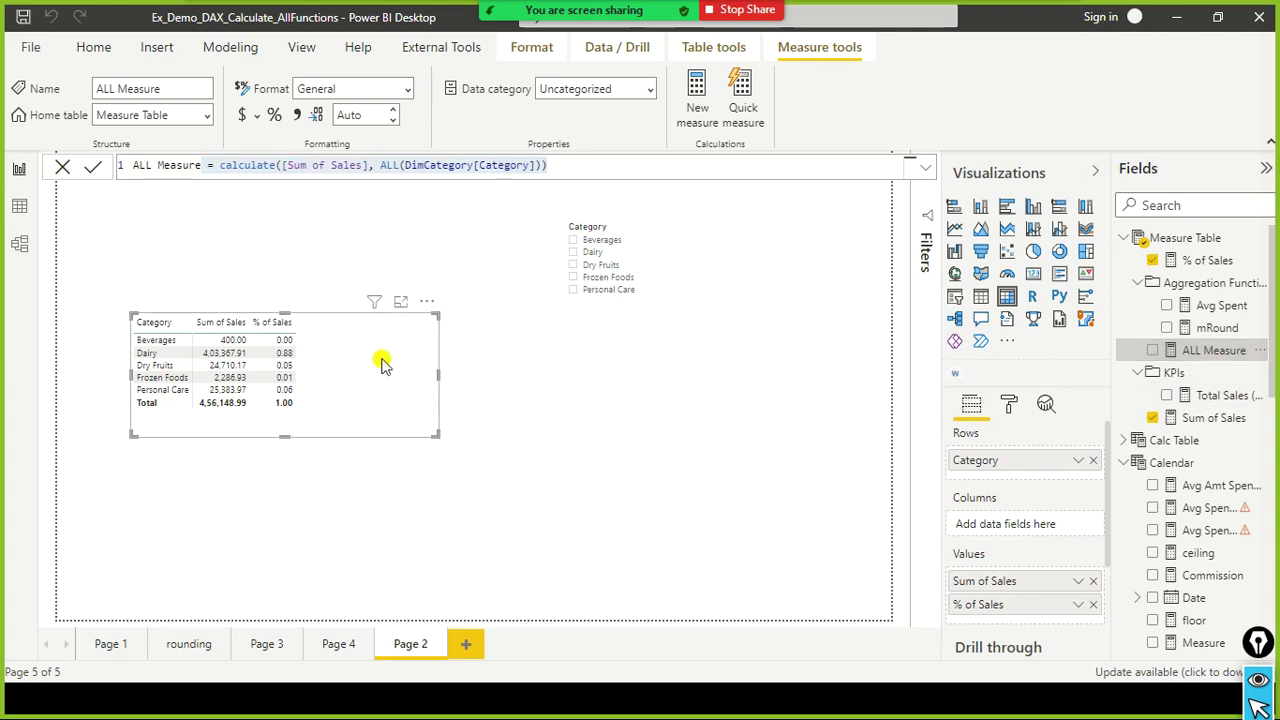
{"action": "left_click", "coordinate": [1154, 352]}
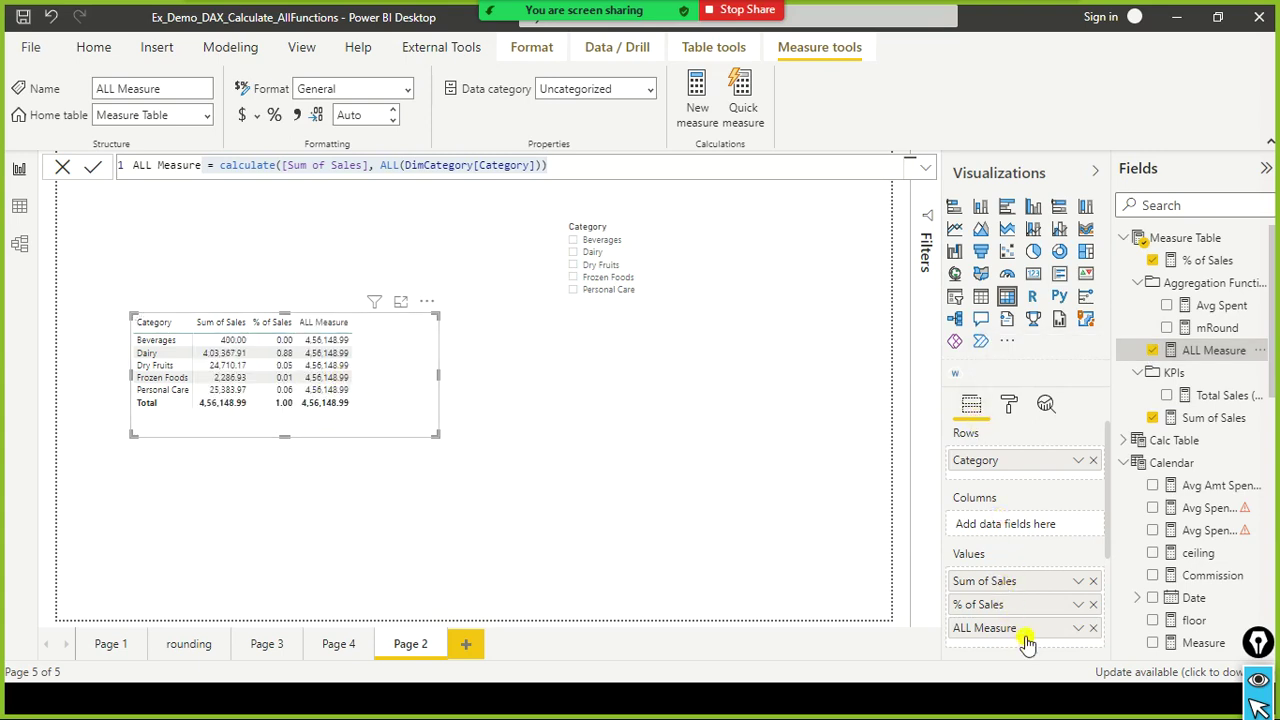
{"action": "left_click_drag", "start_coordinate": [1027, 638], "coordinate": [1038, 590]}
{"action": "left_click_drag", "start_coordinate": [1031, 637], "coordinate": [1034, 641]}
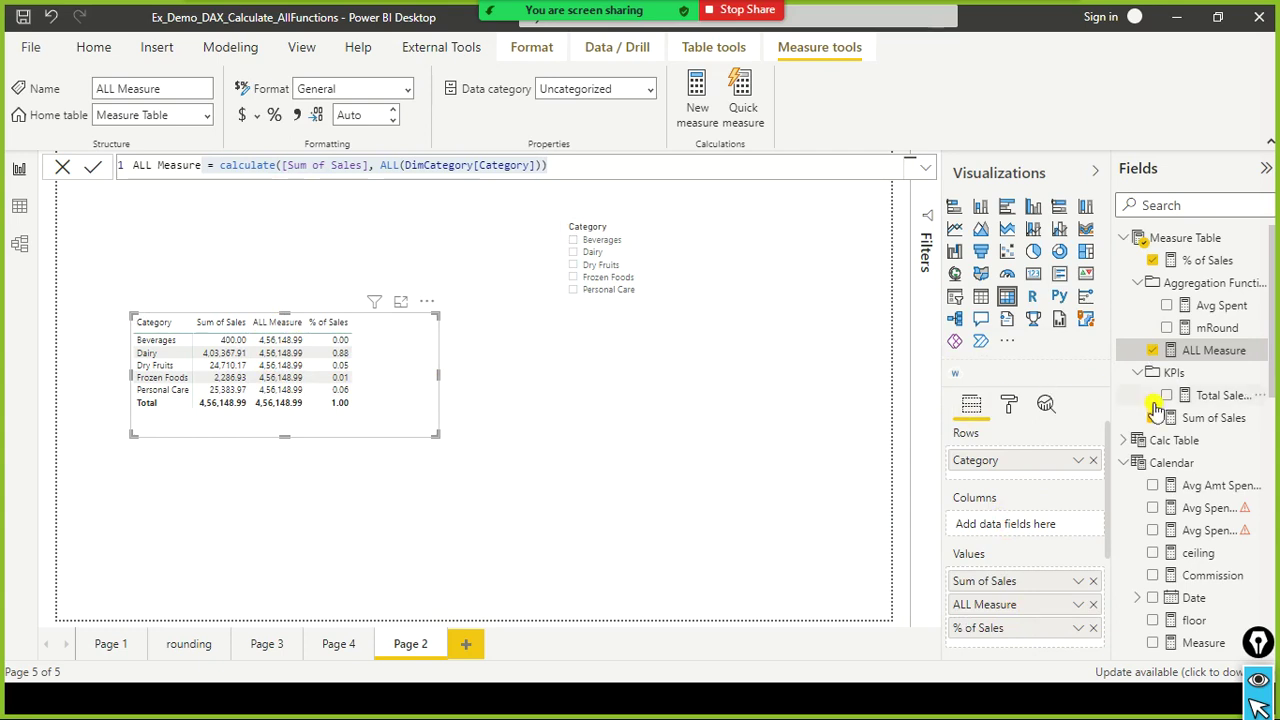
Expand the FactSales table in the field list and select its Sales Amount column.
{"action": "scroll", "coordinate": [1245, 553], "scroll_direction": "down", "scroll_amount": 15}
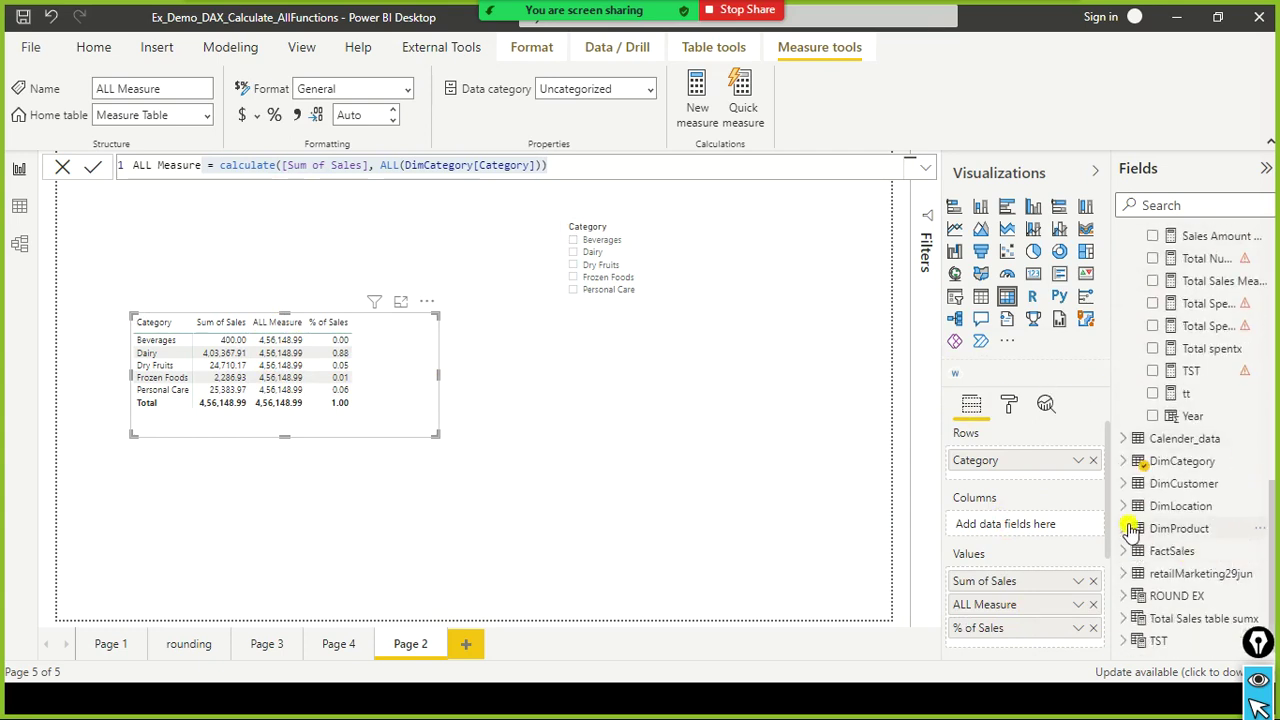
{"action": "left_click", "coordinate": [1125, 553]}
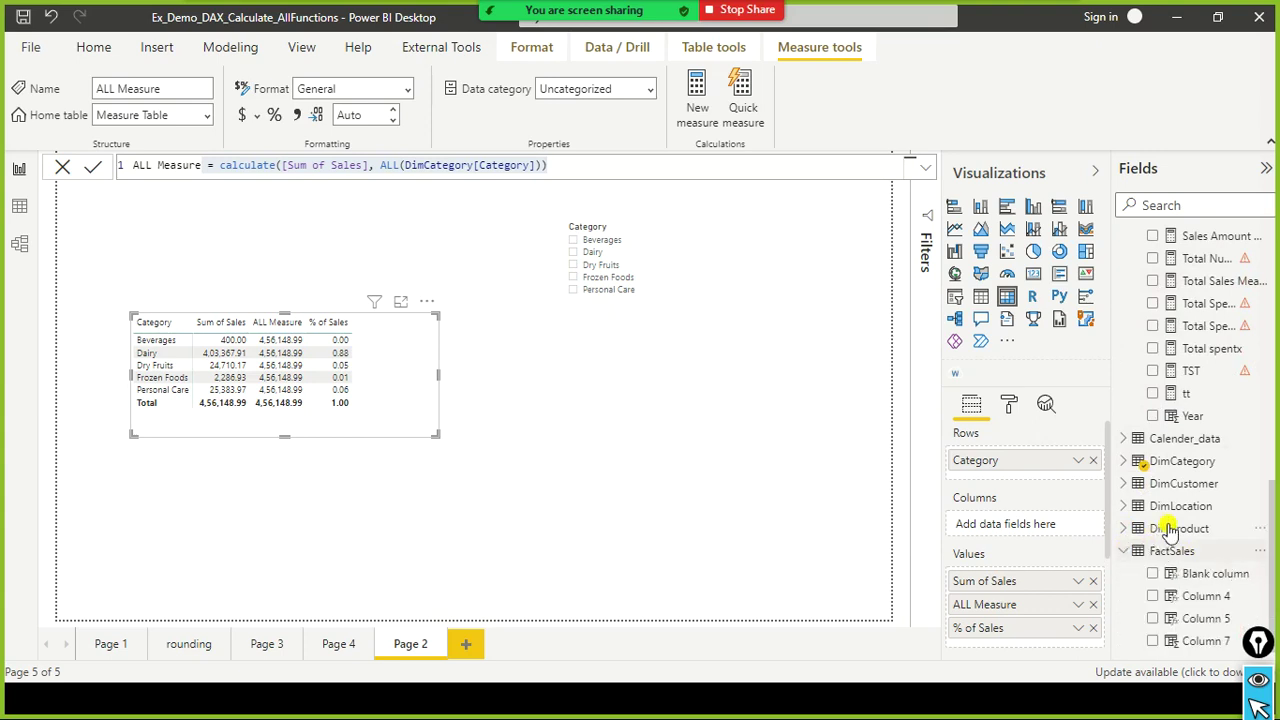
{"action": "scroll", "coordinate": [1150, 553], "scroll_direction": "down", "scroll_amount": 6}
{"action": "scroll", "coordinate": [1173, 553], "scroll_direction": "down", "scroll_amount": 4}
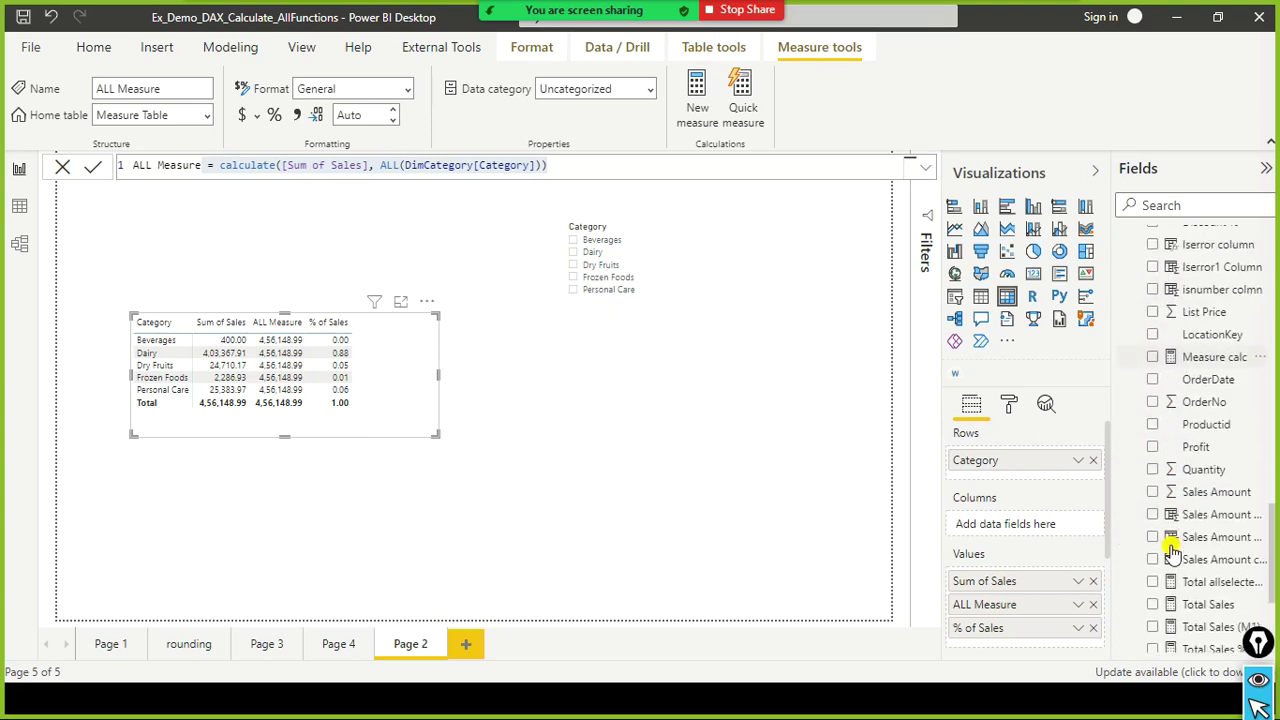
{"action": "left_click", "coordinate": [1216, 495]}
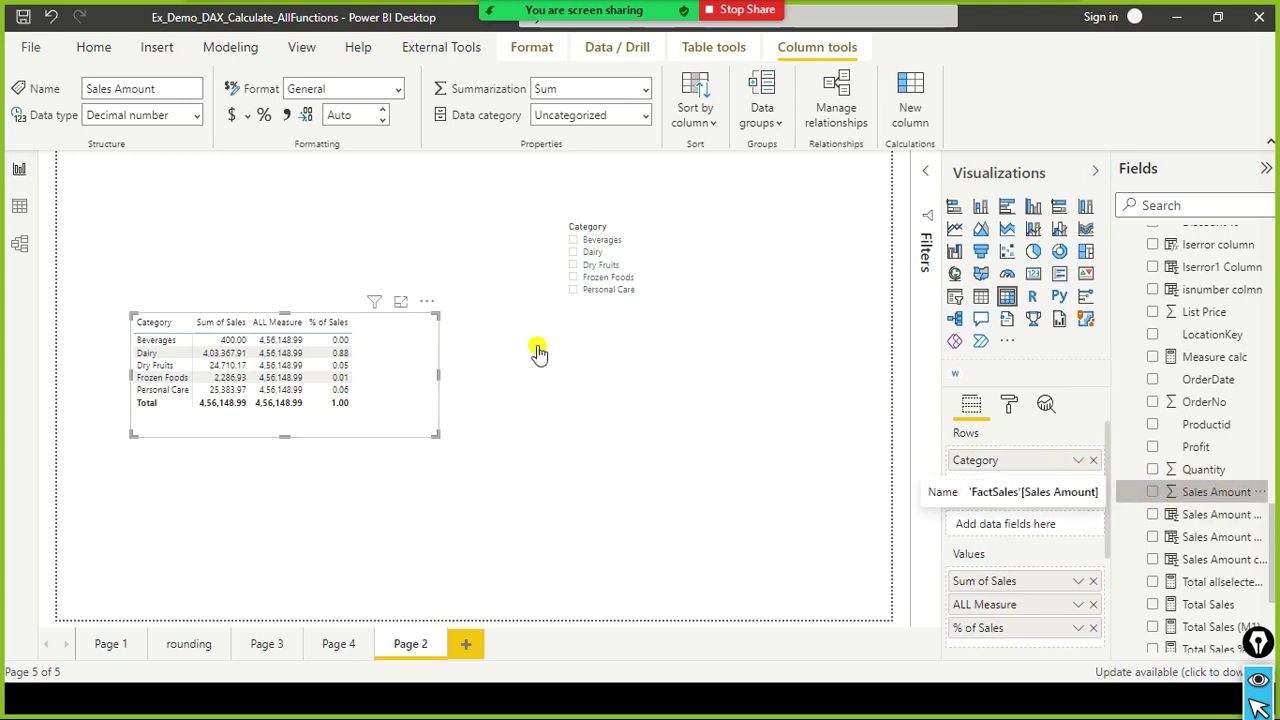
Add the Sales Amount field to the category matrix and show it in a new card at the bottom of Page 2.
{"action": "left_click_drag", "start_coordinate": [1160, 491], "coordinate": [522, 380]}
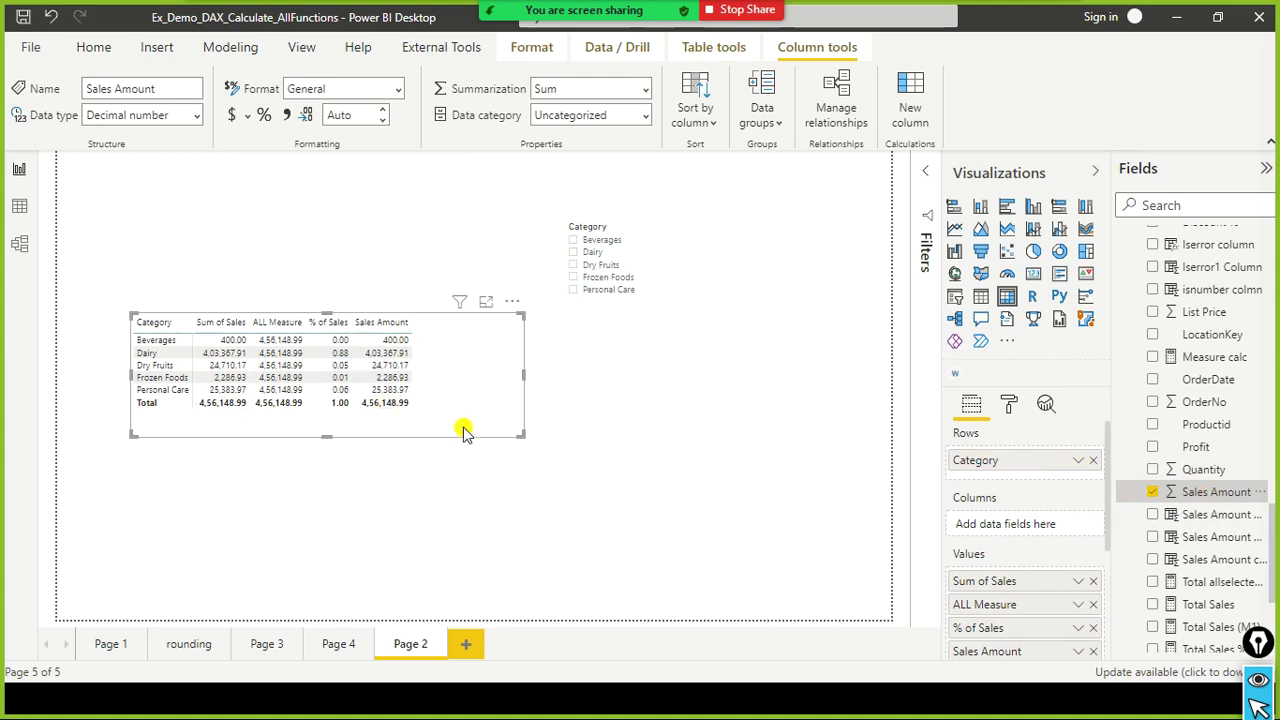
{"action": "key", "text": "Escape"}
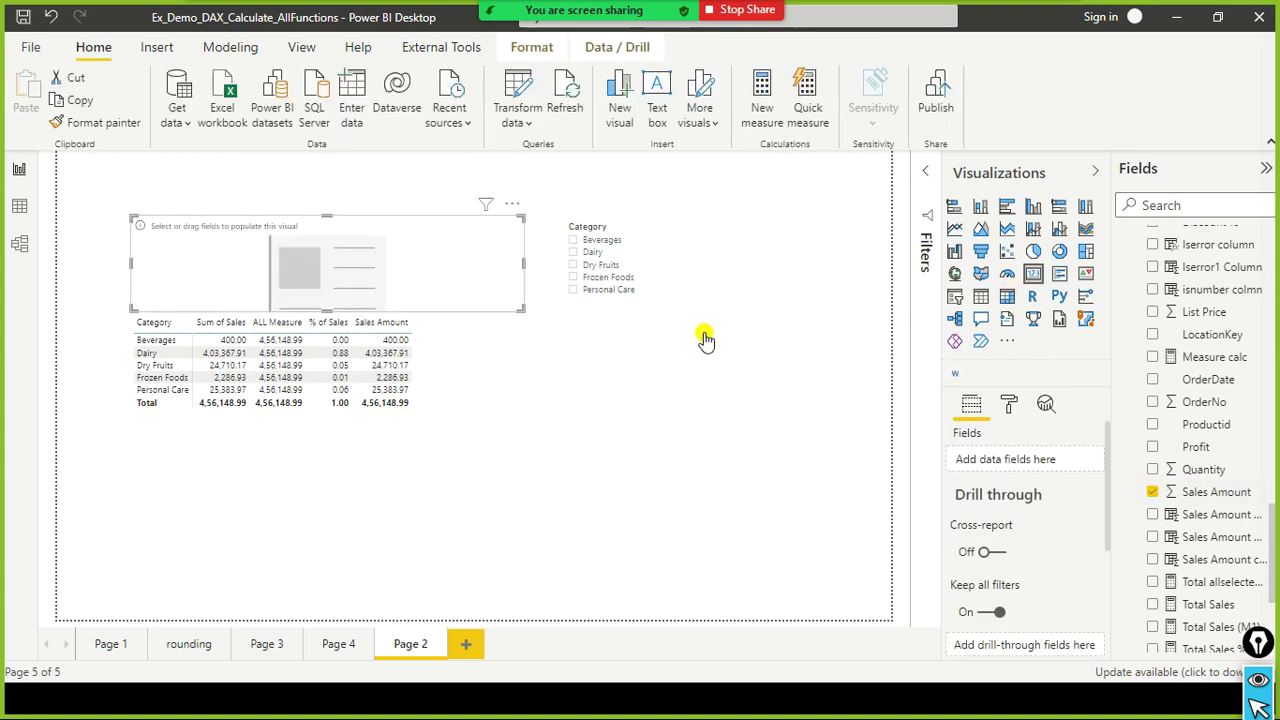
{"action": "left_click_drag", "start_coordinate": [476, 228], "coordinate": [769, 534]}
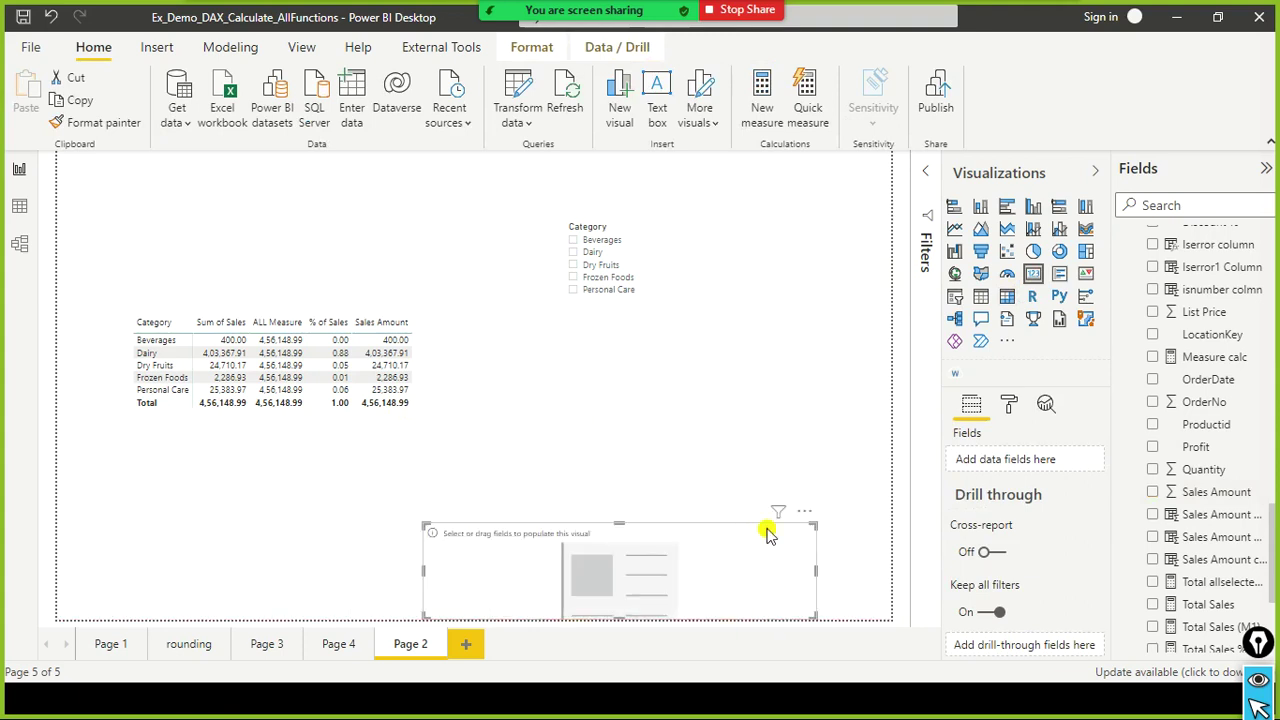
{"action": "left_click_drag", "start_coordinate": [1210, 500], "coordinate": [666, 578]}
{"action": "left_click", "coordinate": [769, 406]}
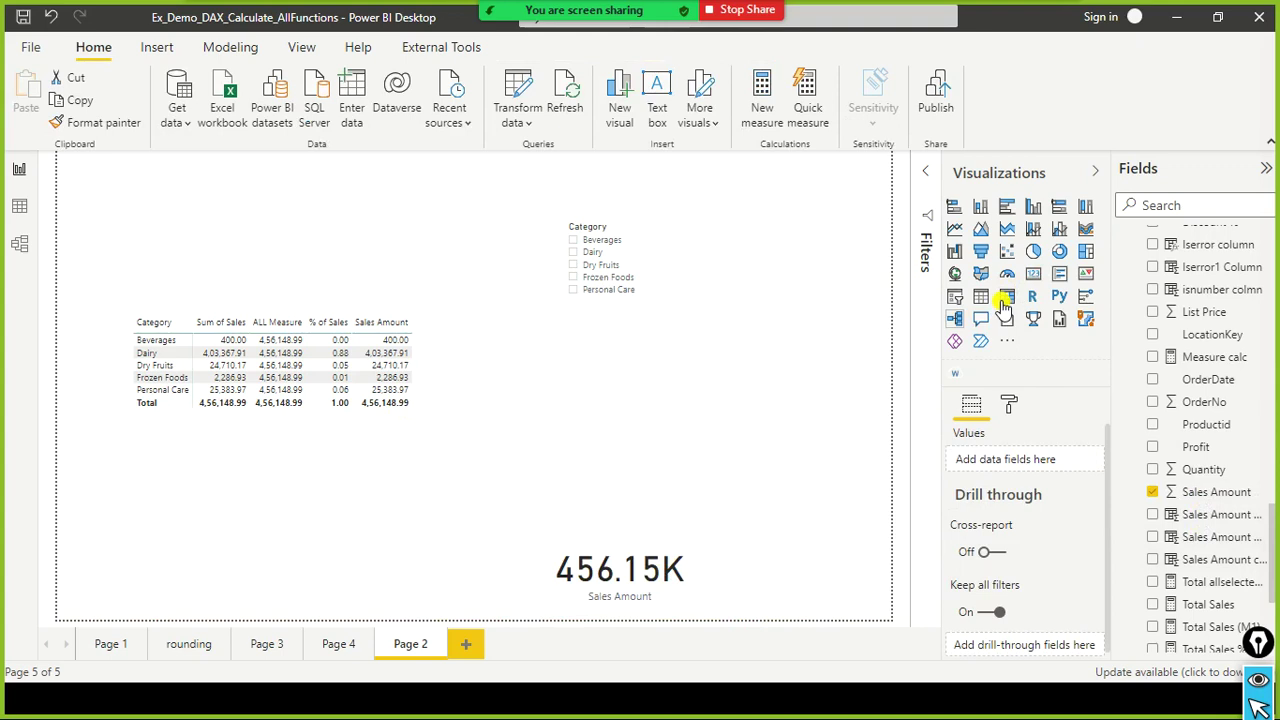
Add a second card between the Category slicer and the Sales Amount card, showing the Sum of Sales measure from Measure Table.
{"action": "left_click", "coordinate": [1034, 278]}
{"action": "left_click_drag", "start_coordinate": [477, 337], "coordinate": [702, 406]}
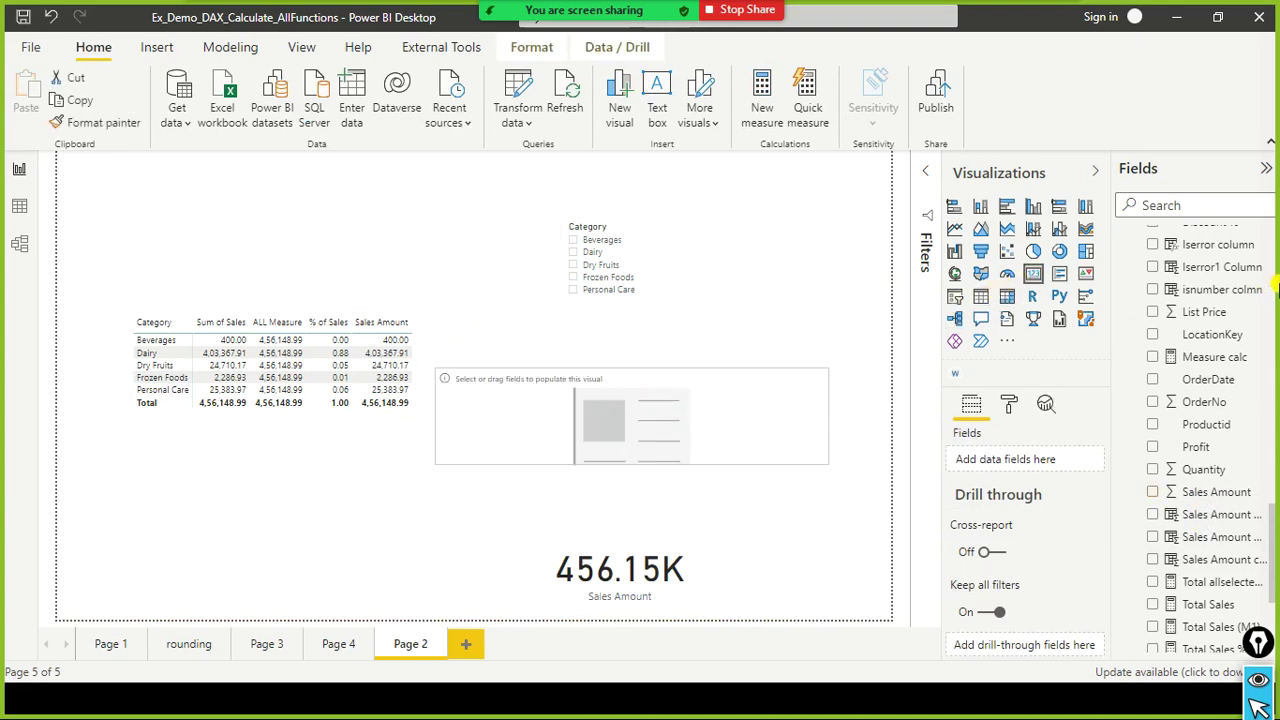
{"action": "scroll", "coordinate": [1208, 360], "scroll_direction": "down", "scroll_amount": 5}
{"action": "scroll", "coordinate": [1232, 347], "scroll_direction": "up", "scroll_amount": 10}
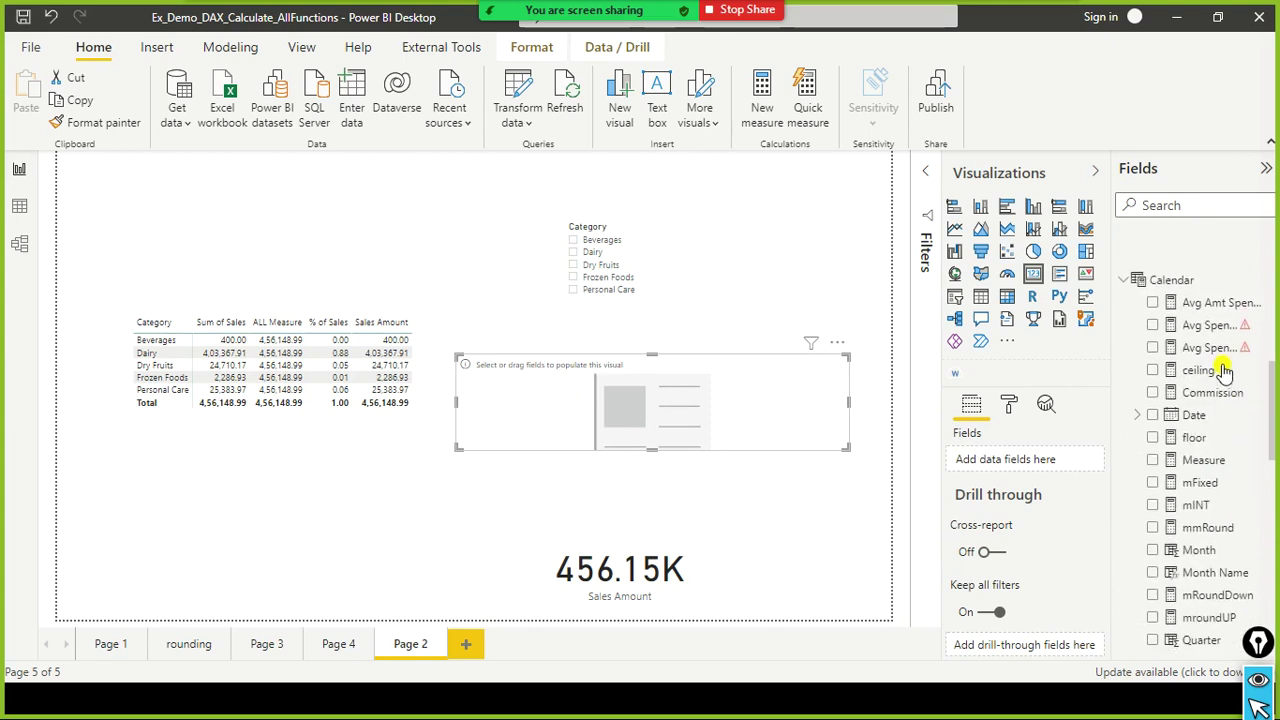
{"action": "scroll", "coordinate": [1237, 362], "scroll_direction": "up", "scroll_amount": 1}
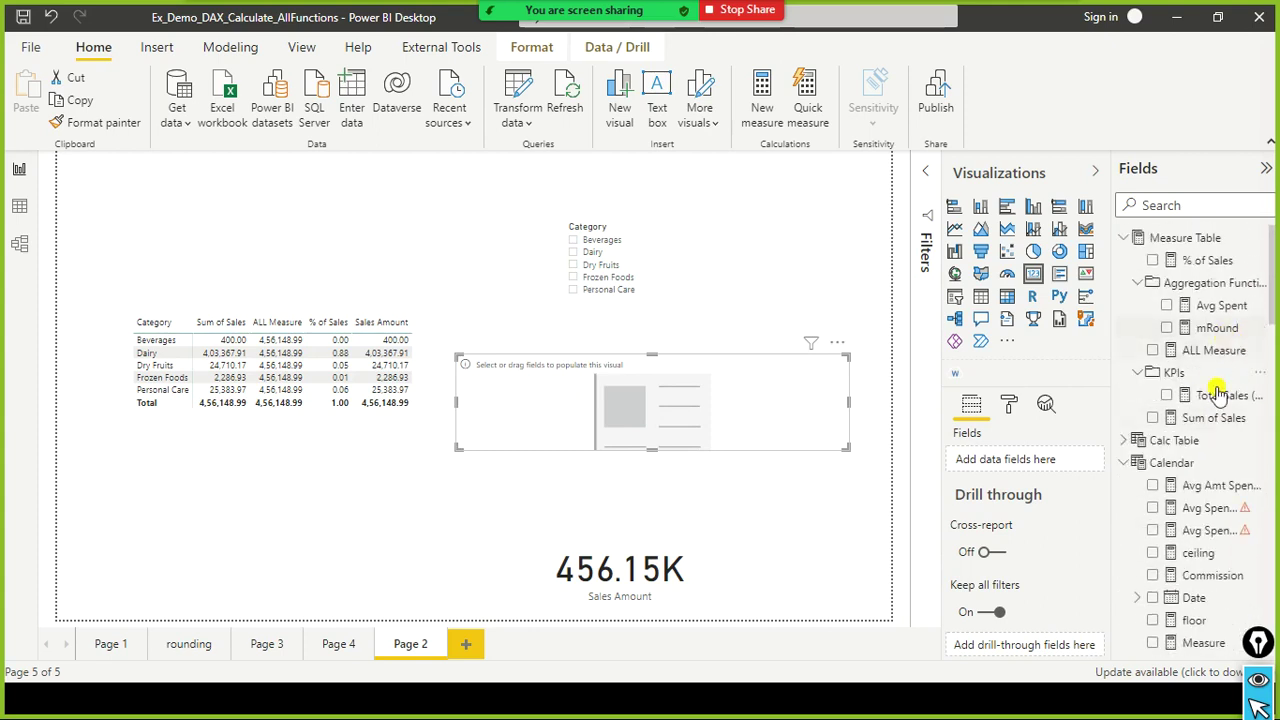
{"action": "left_click", "coordinate": [1214, 420]}
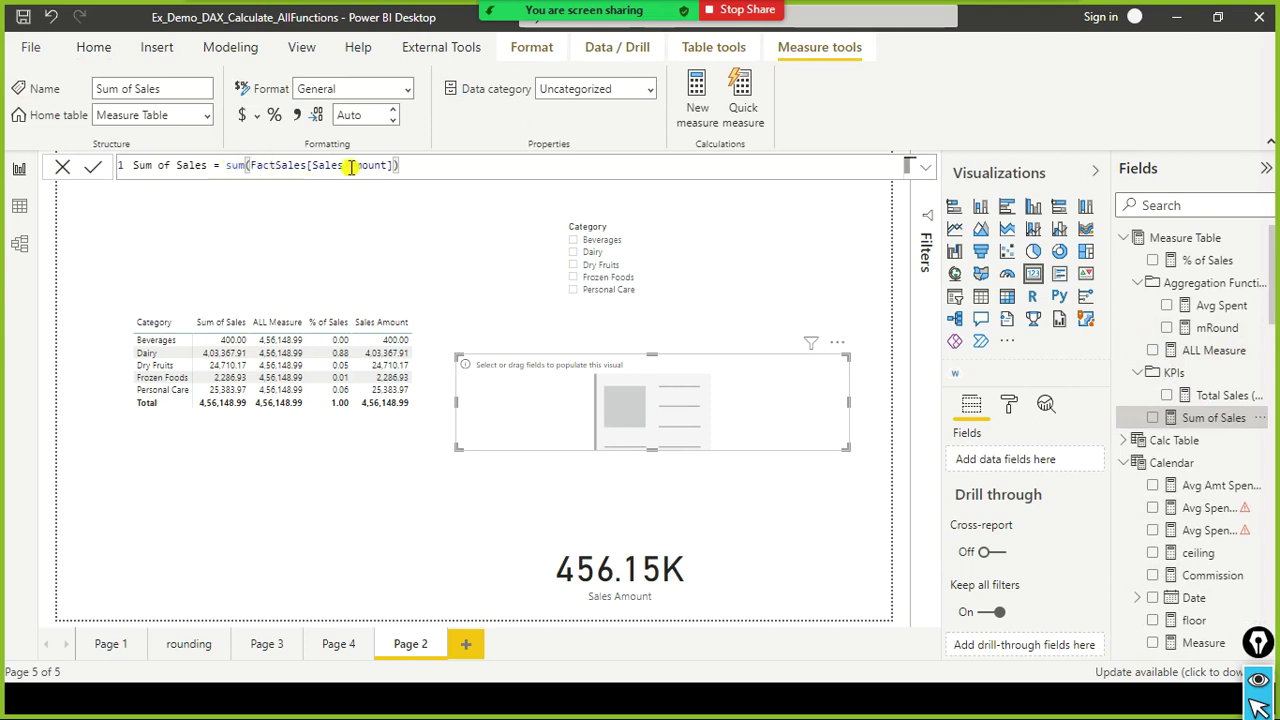
{"action": "left_click_drag", "start_coordinate": [1137, 417], "coordinate": [577, 402]}
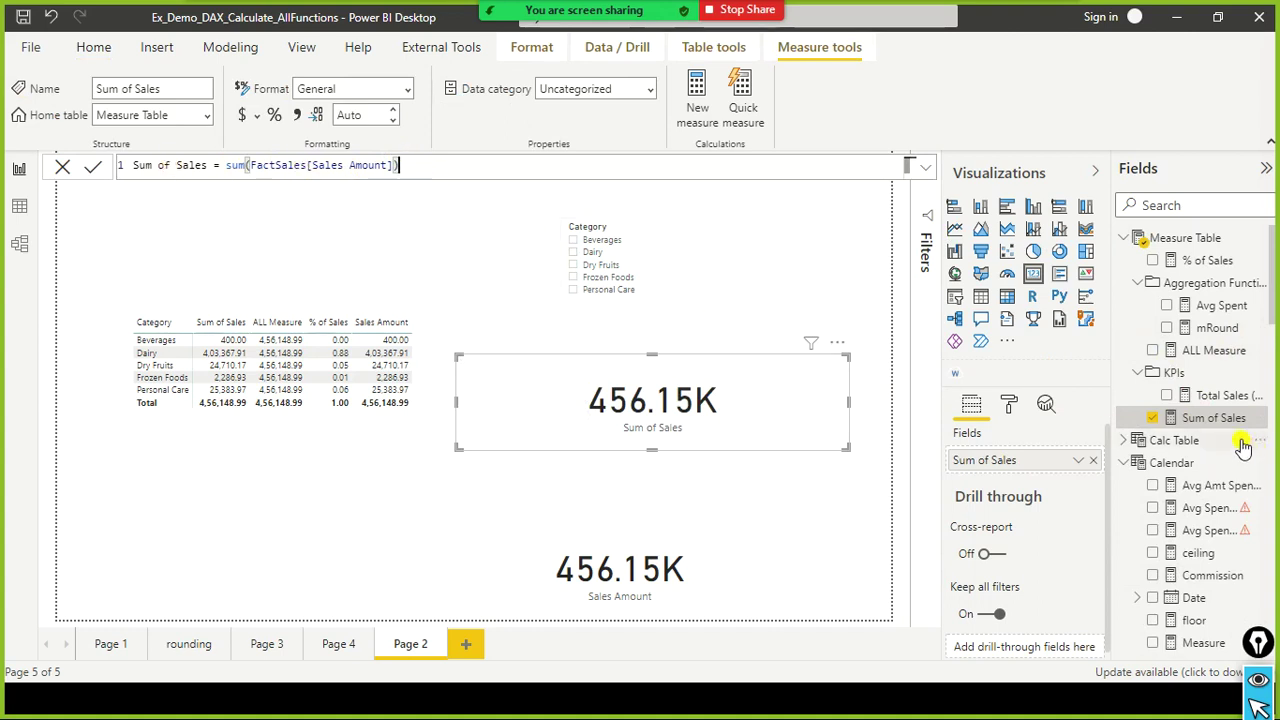
Examine the Sales Amount column in FactSales against the Sum of Sales measure formula, marking both with rectangles.
{"action": "scroll", "coordinate": [1254, 560], "scroll_direction": "down", "scroll_amount": 3}
{"action": "scroll", "coordinate": [1254, 560], "scroll_direction": "down", "scroll_amount": 10}
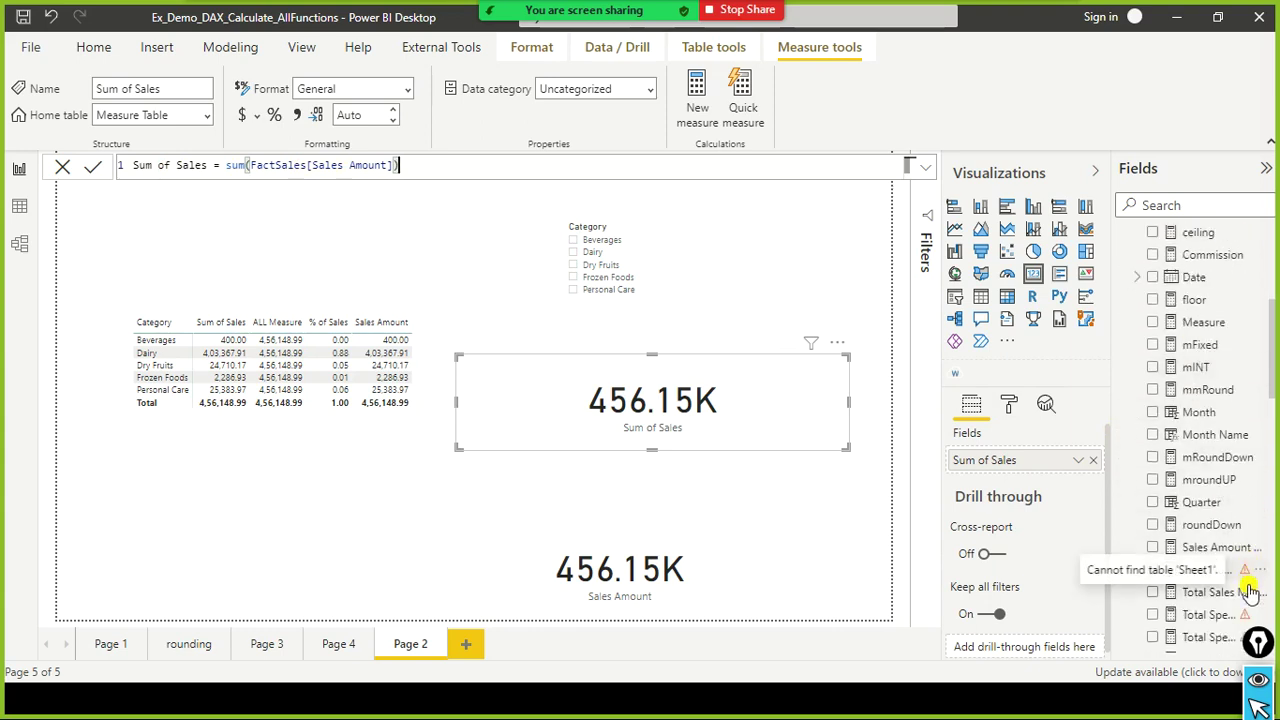
{"action": "scroll", "coordinate": [1267, 486], "scroll_direction": "down", "scroll_amount": 8}
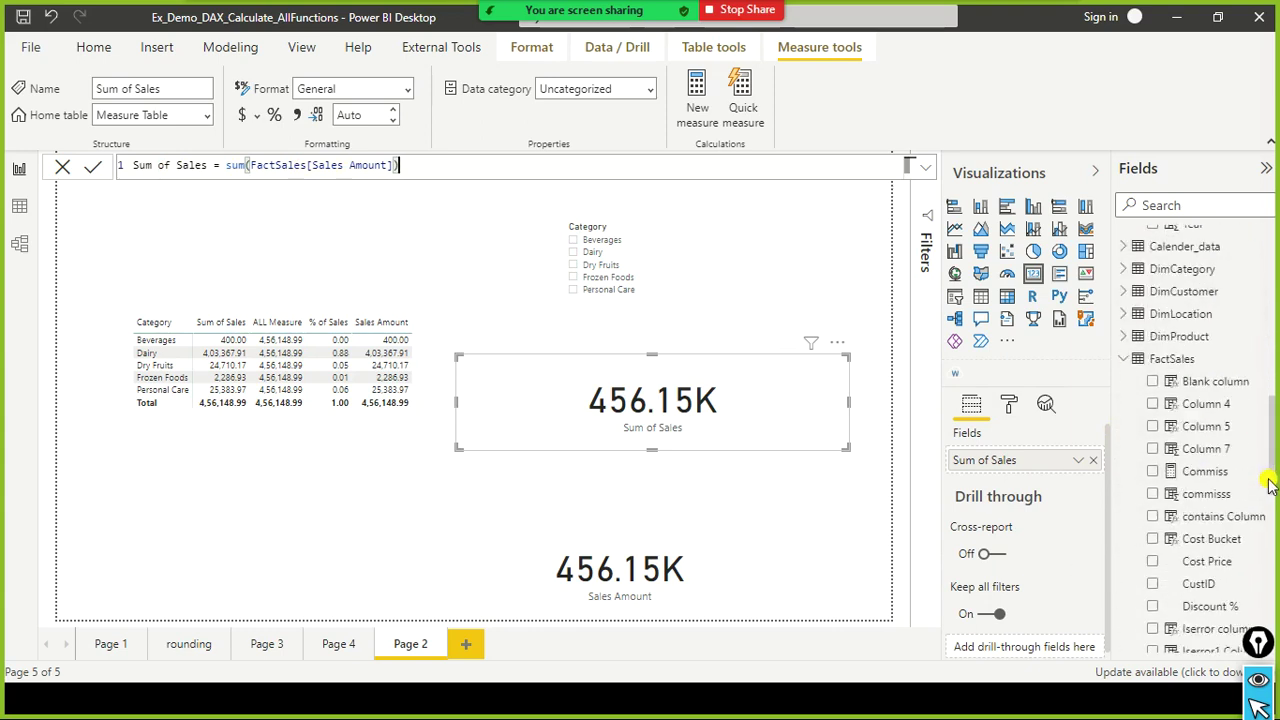
{"action": "scroll", "coordinate": [1267, 486], "scroll_direction": "down", "scroll_amount": 1}
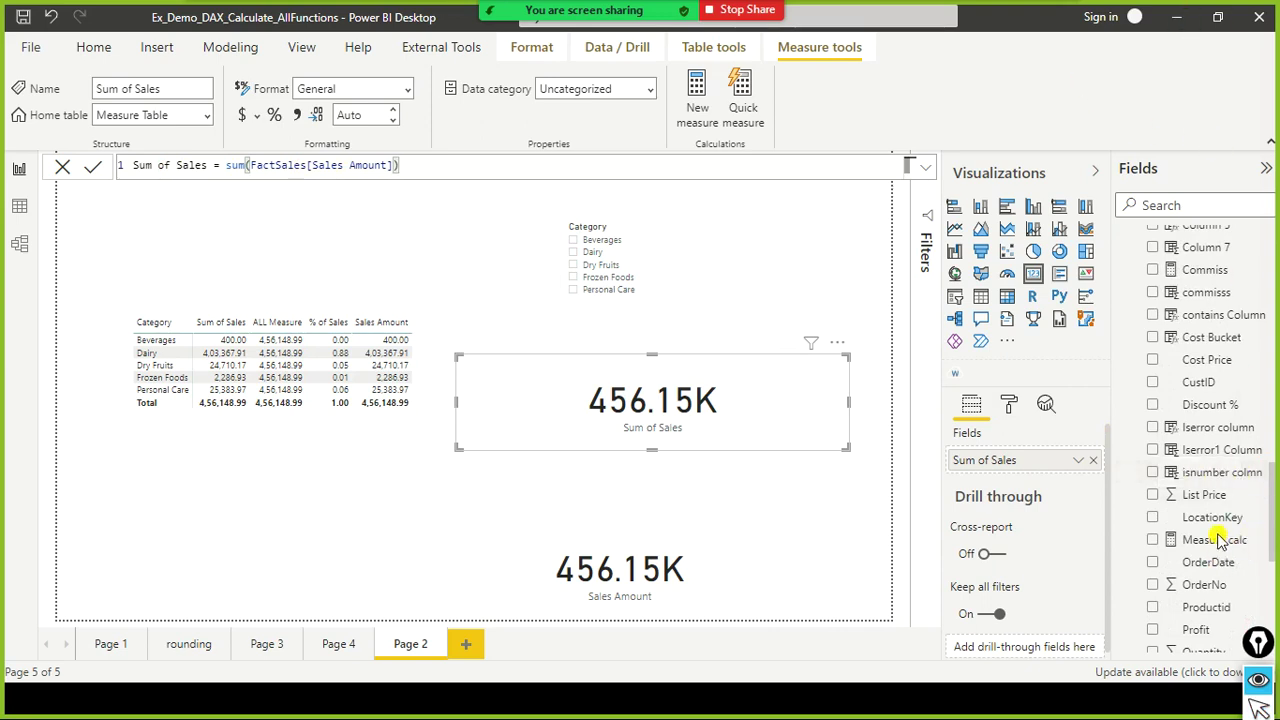
{"action": "scroll", "coordinate": [1216, 545], "scroll_direction": "down", "scroll_amount": 3}
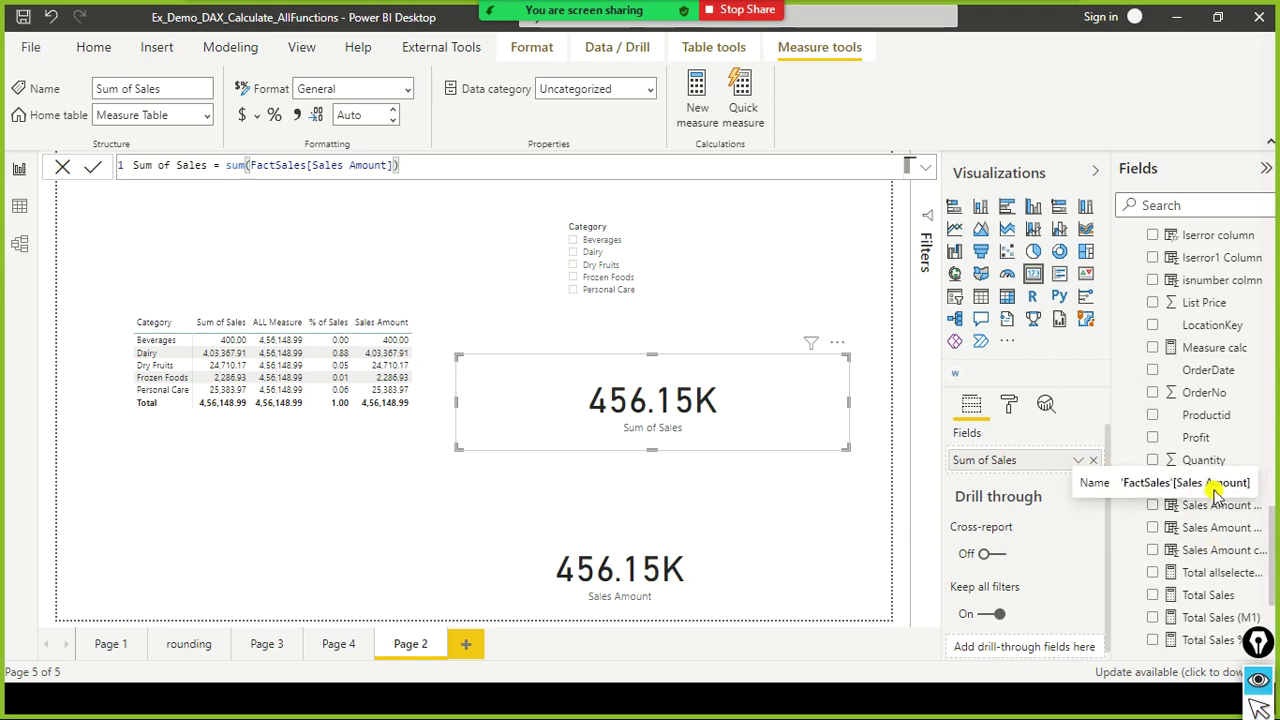
{"action": "mouse_move", "coordinate": [1124, 488]}
{"action": "left_mouse_down"}
{"action": "mouse_move", "coordinate": [1160, 516]}
{"action": "mouse_move", "coordinate": [1274, 532]}
{"action": "left_mouse_up"}
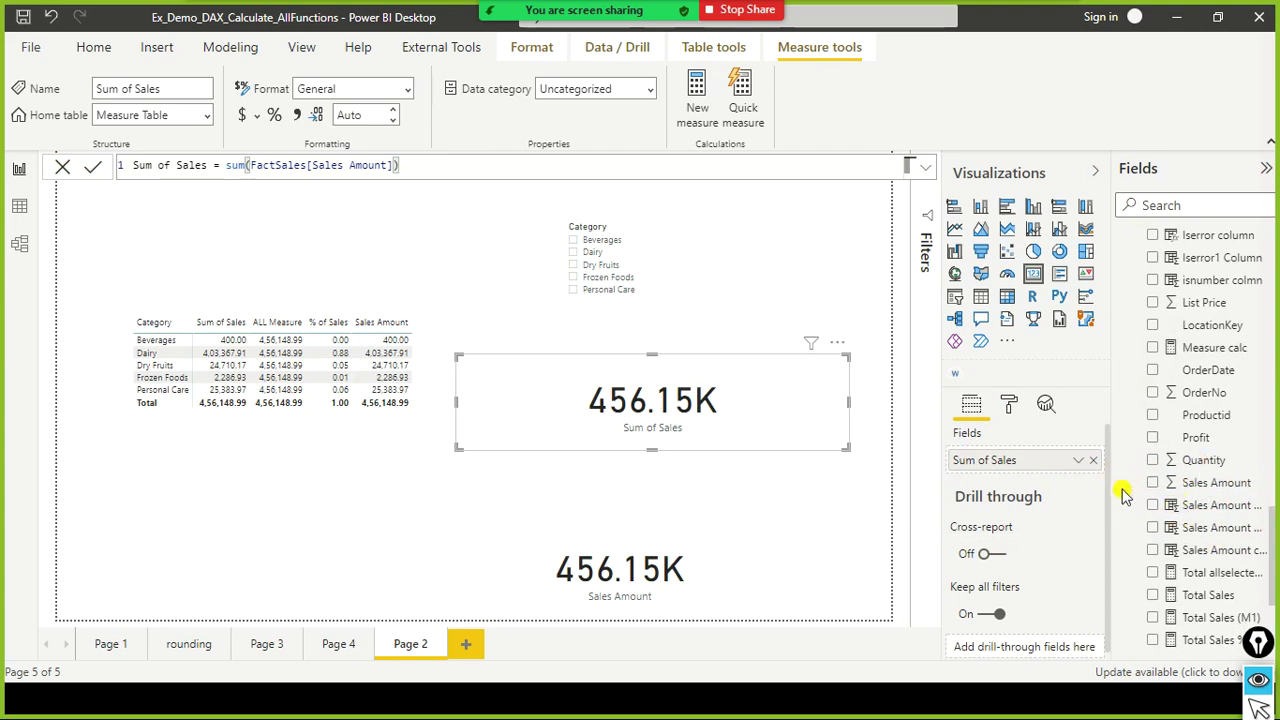
{"action": "mouse_move", "coordinate": [1133, 470]}
{"action": "left_mouse_down"}
{"action": "mouse_move", "coordinate": [1175, 528]}
{"action": "mouse_move", "coordinate": [1272, 497]}
{"action": "left_mouse_up"}
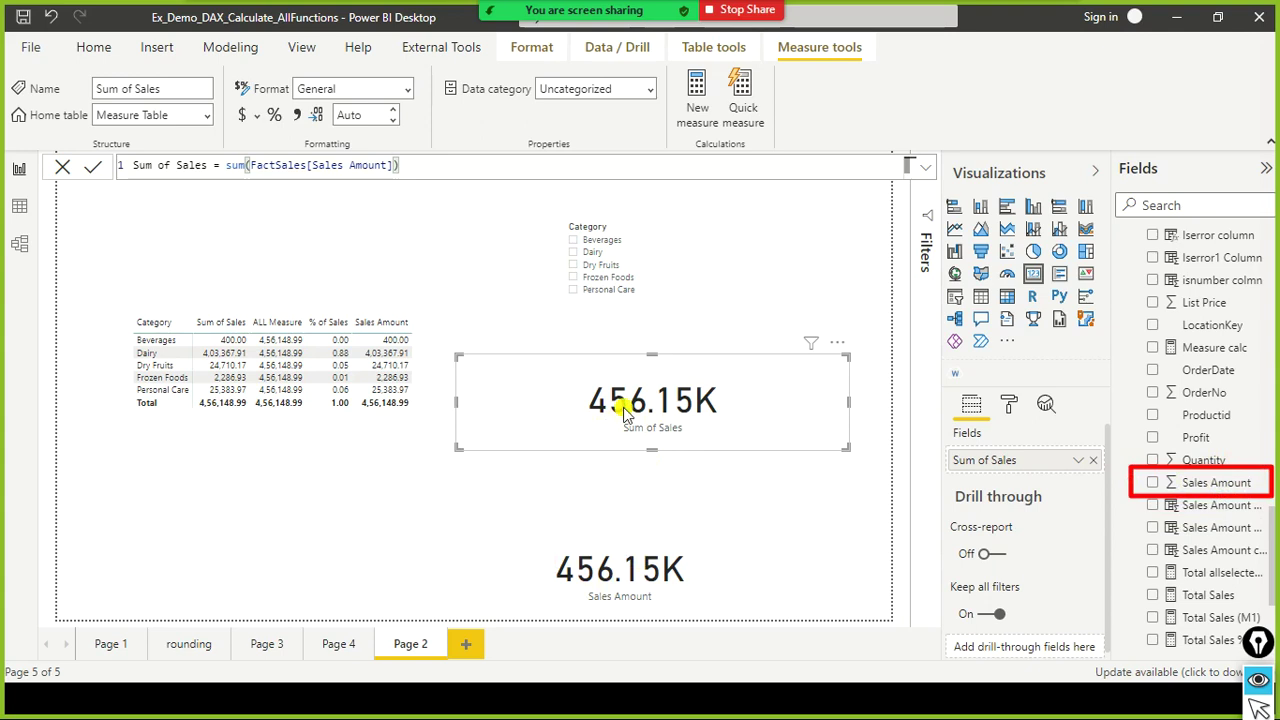
{"action": "mouse_move", "coordinate": [110, 153]}
{"action": "left_mouse_down"}
{"action": "mouse_move", "coordinate": [137, 200]}
{"action": "mouse_move", "coordinate": [441, 192]}
{"action": "left_mouse_up"}
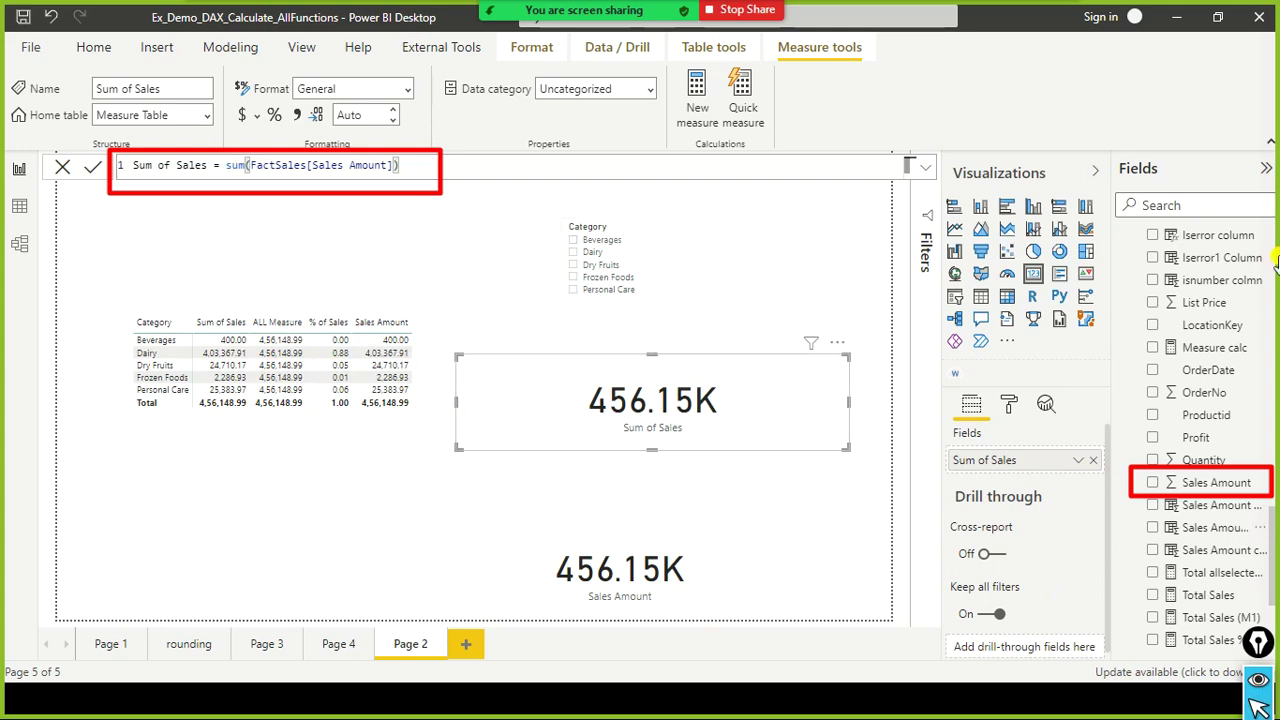
Examine the formulas of ALL Measure and % of Sales alongside their values in the category matrix.
{"action": "left_click", "coordinate": [472, 336]}
{"action": "scroll", "coordinate": [1190, 300], "scroll_direction": "up", "scroll_amount": 10}
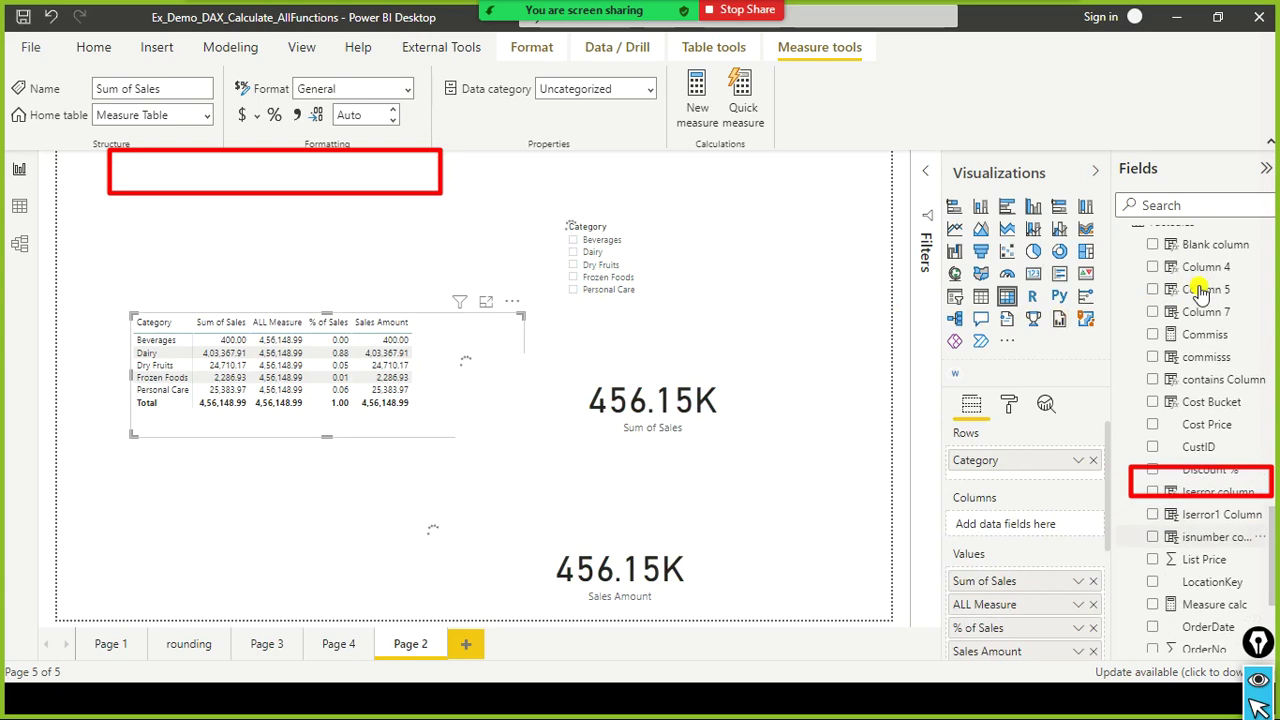
{"action": "scroll", "coordinate": [1222, 280], "scroll_direction": "up", "scroll_amount": 5}
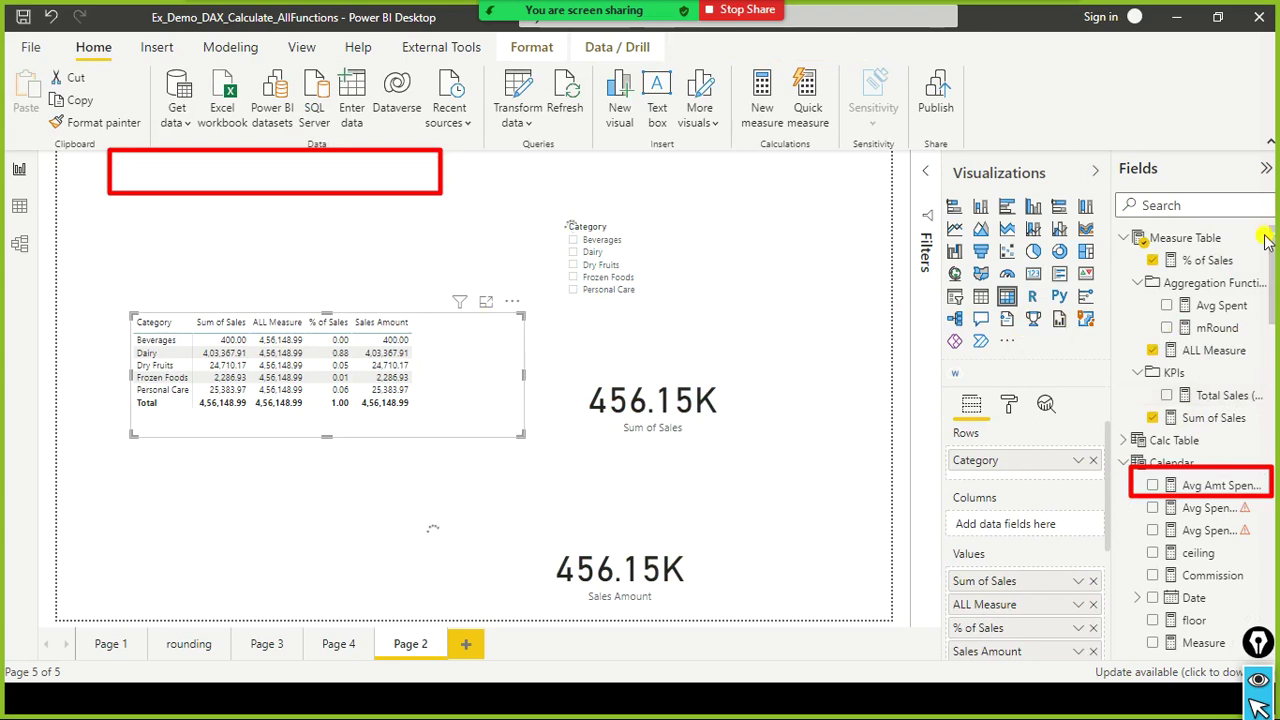
{"action": "left_click", "coordinate": [1203, 353]}
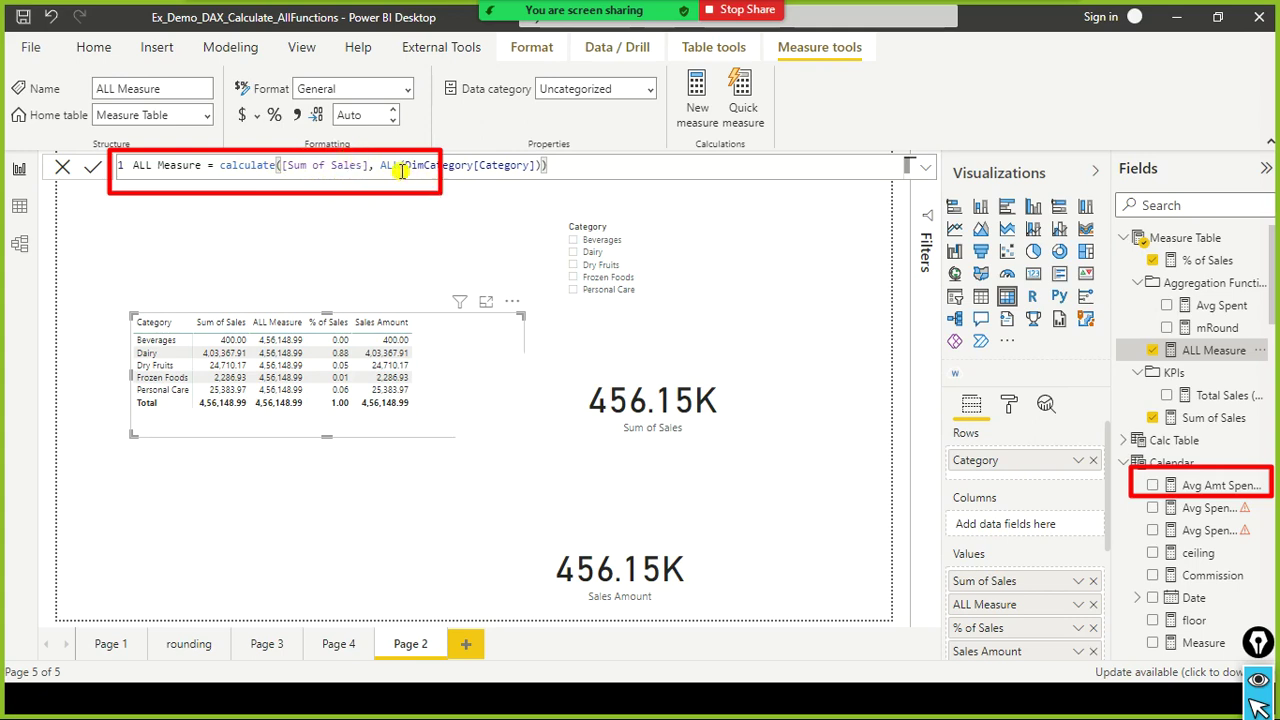
{"action": "left_click_drag", "start_coordinate": [400, 165], "coordinate": [555, 195]}
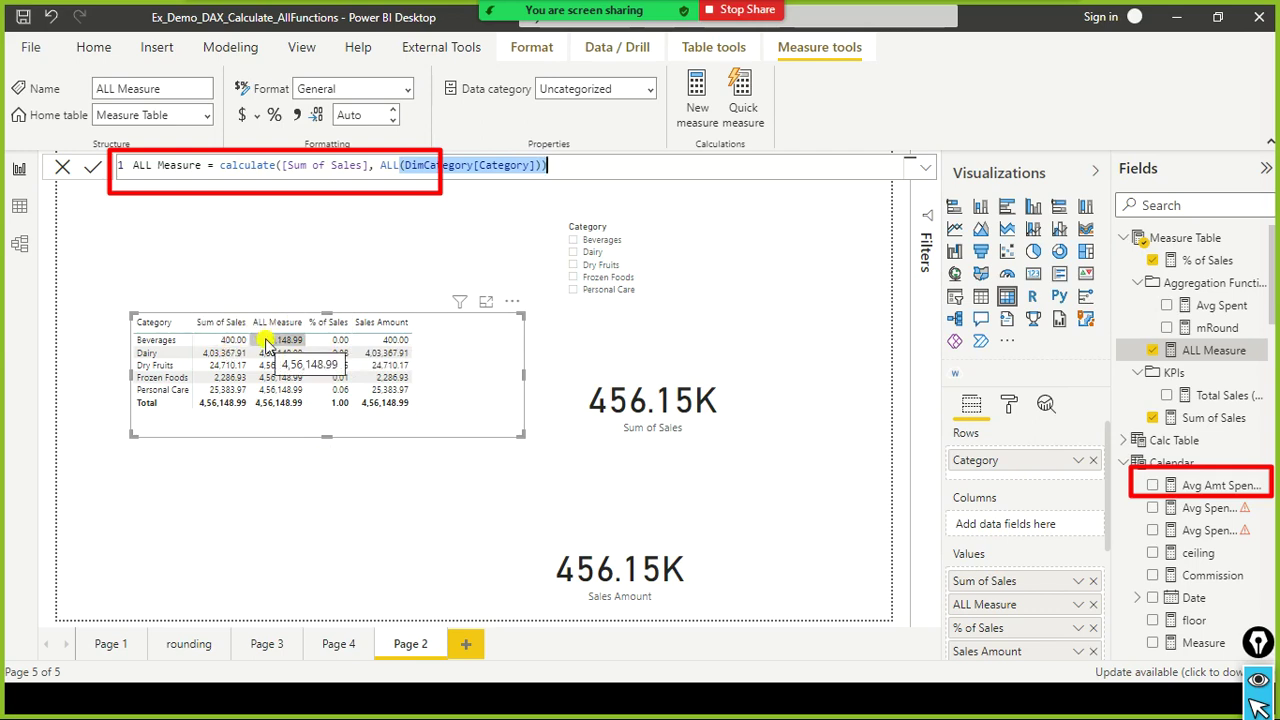
{"action": "left_click", "coordinate": [1212, 266]}
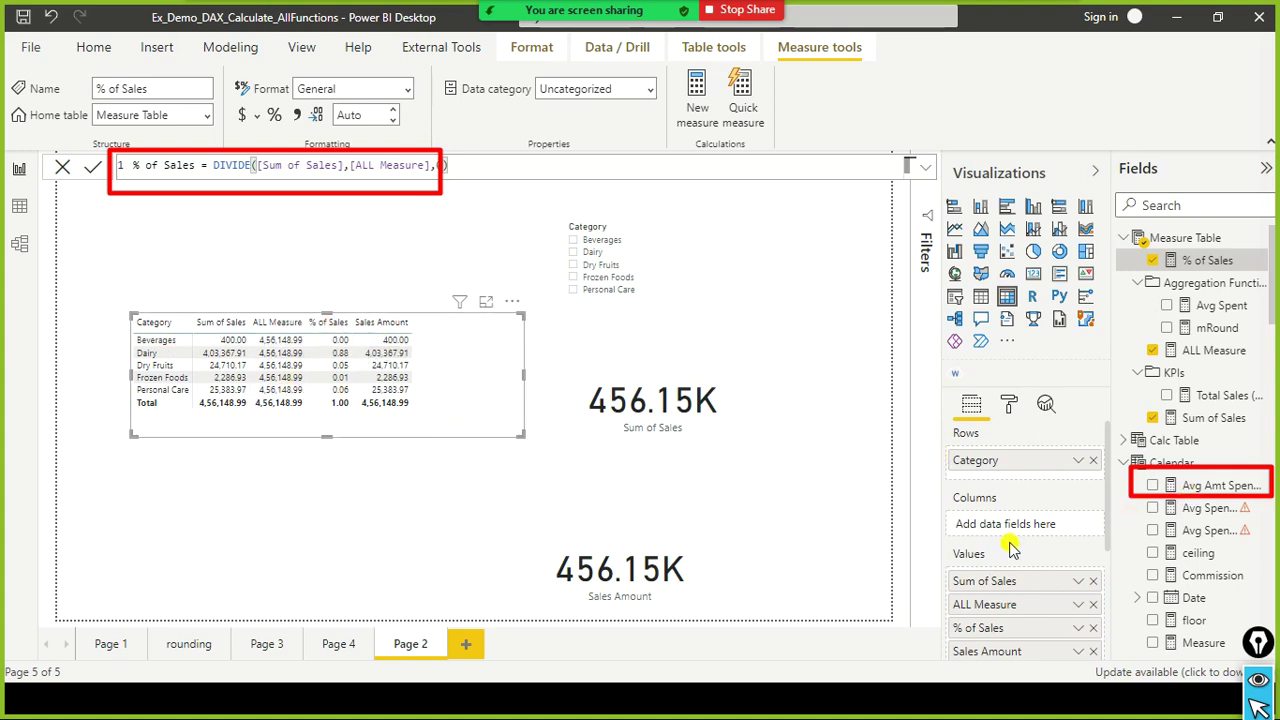
Remove and re-add ALL Measure between Sum of Sales and % of Sales in the matrix, and remove its Sales Amount column.
{"action": "left_click", "coordinate": [1093, 604]}
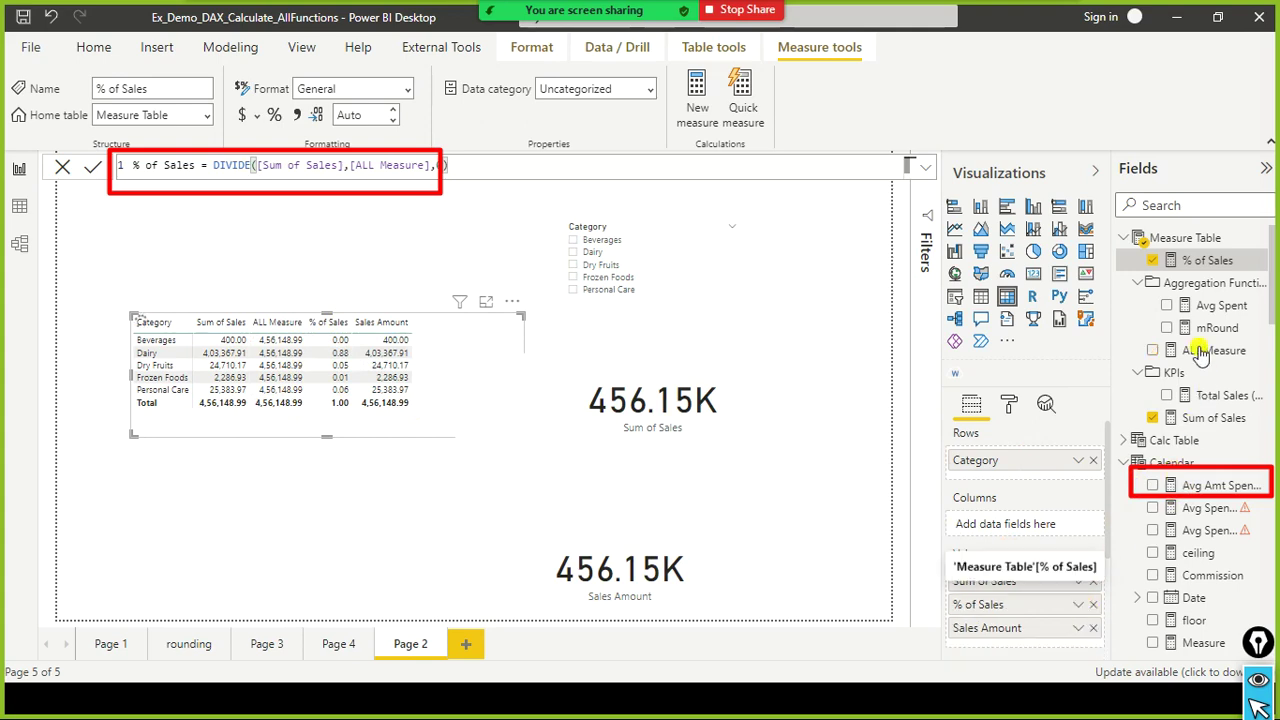
{"action": "left_click", "coordinate": [1156, 352]}
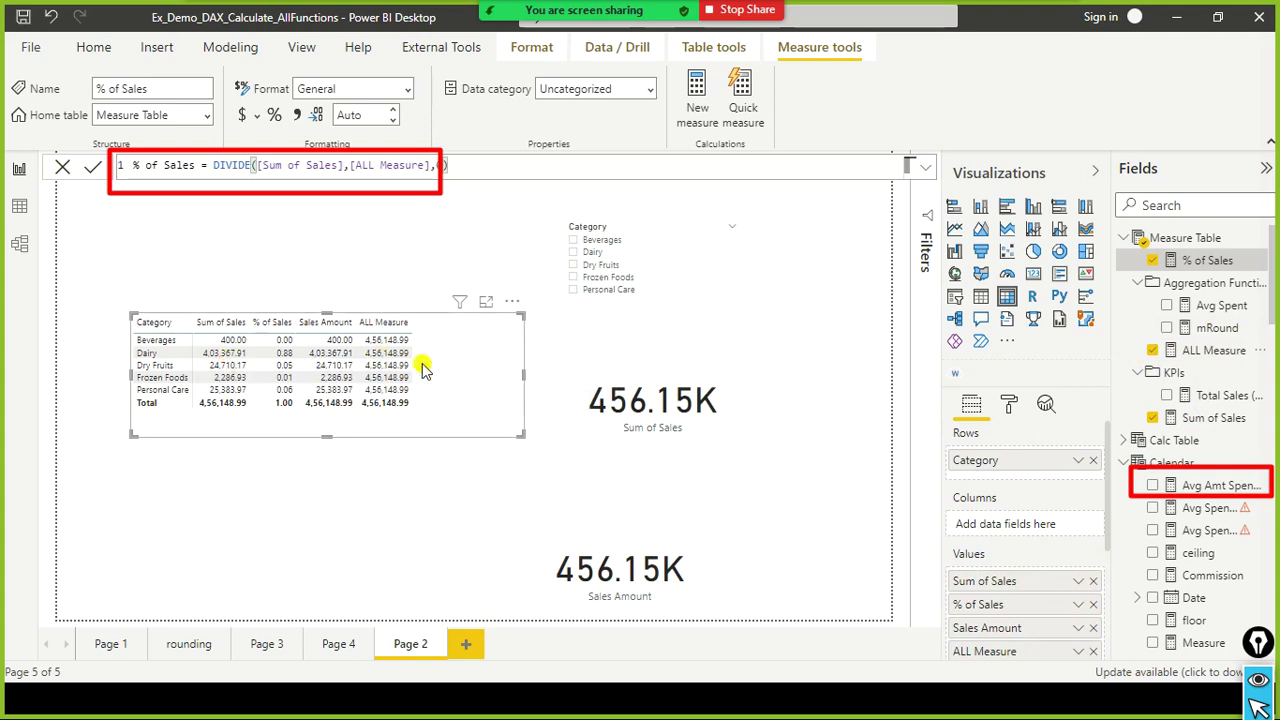
{"action": "left_click_drag", "start_coordinate": [1043, 651], "coordinate": [1050, 604]}
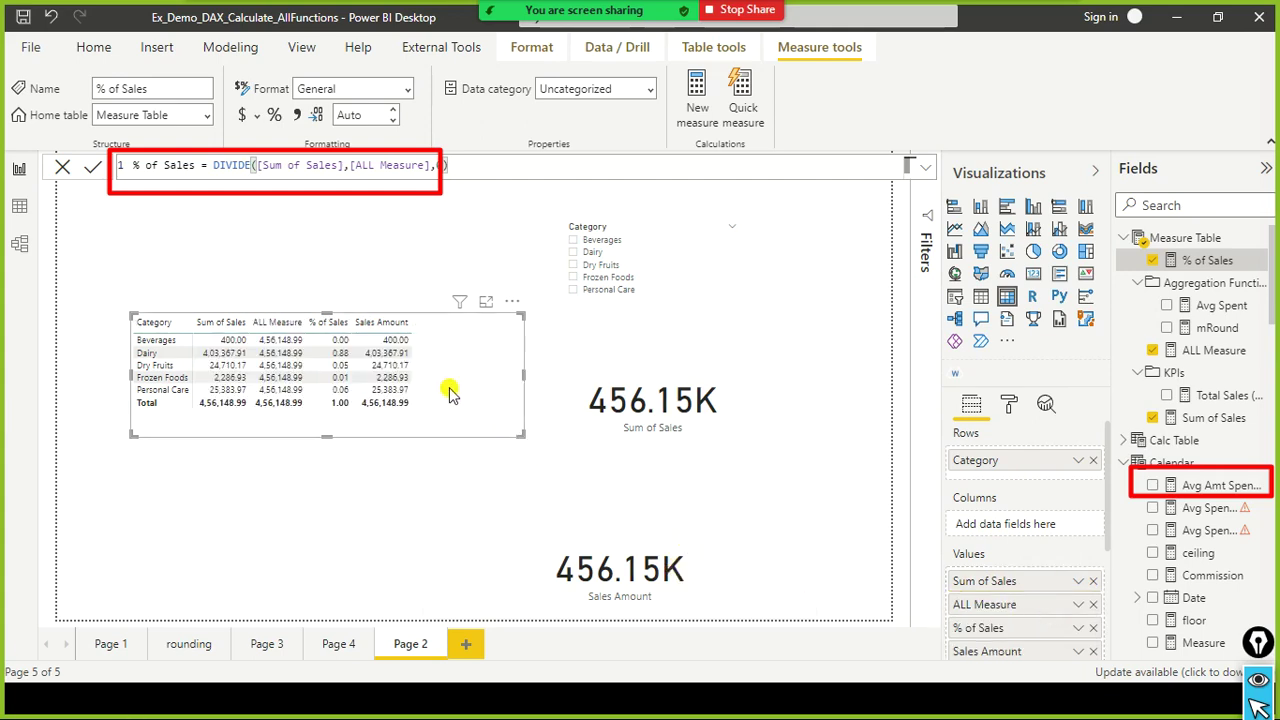
{"action": "left_click", "coordinate": [1093, 652]}
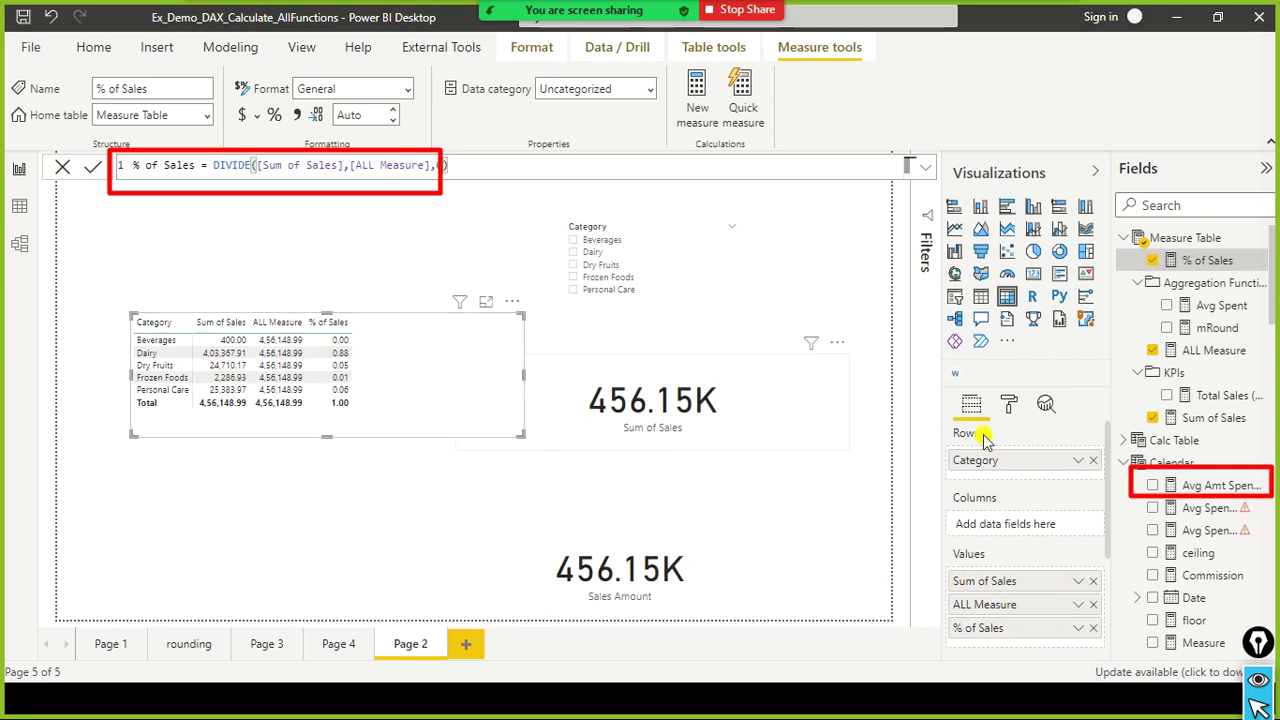
Switch to the PowerPoint slide show to review the ALLSELECTED definition and syntax, and return to the Power BI Desktop report.
{"action": "key", "text": "alt+Tab"}
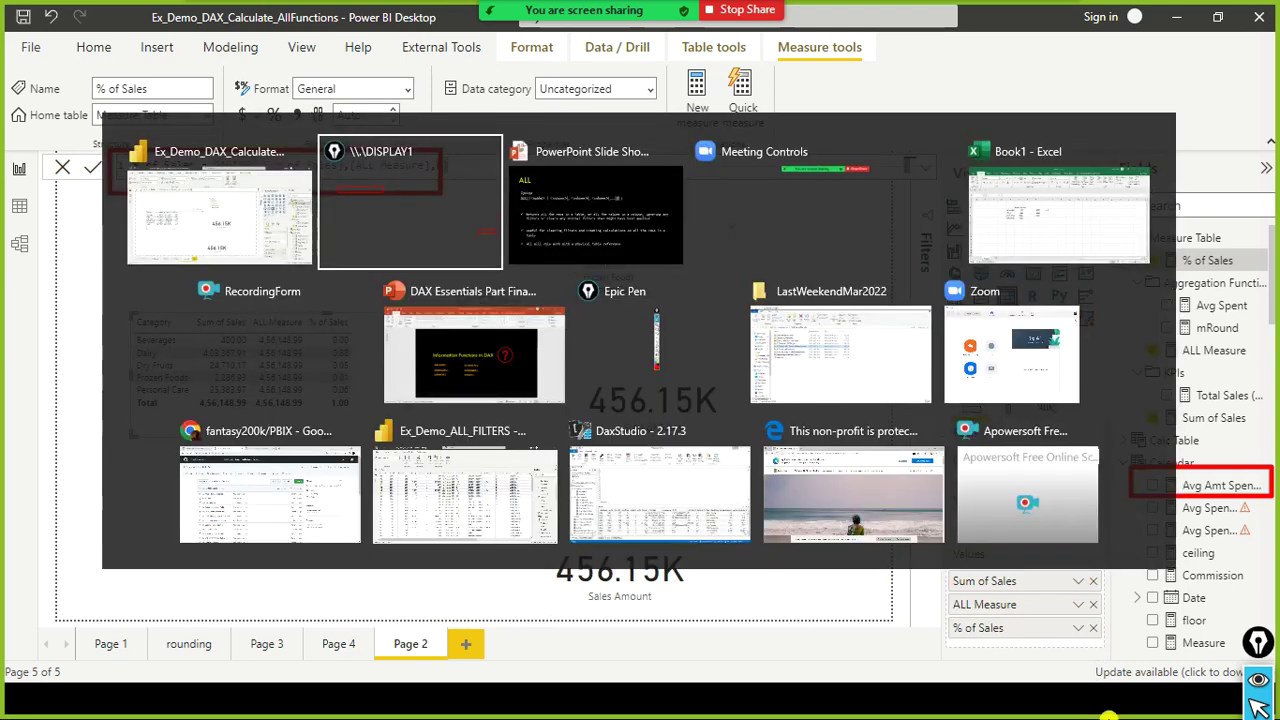
{"action": "key", "text": "Tab"}
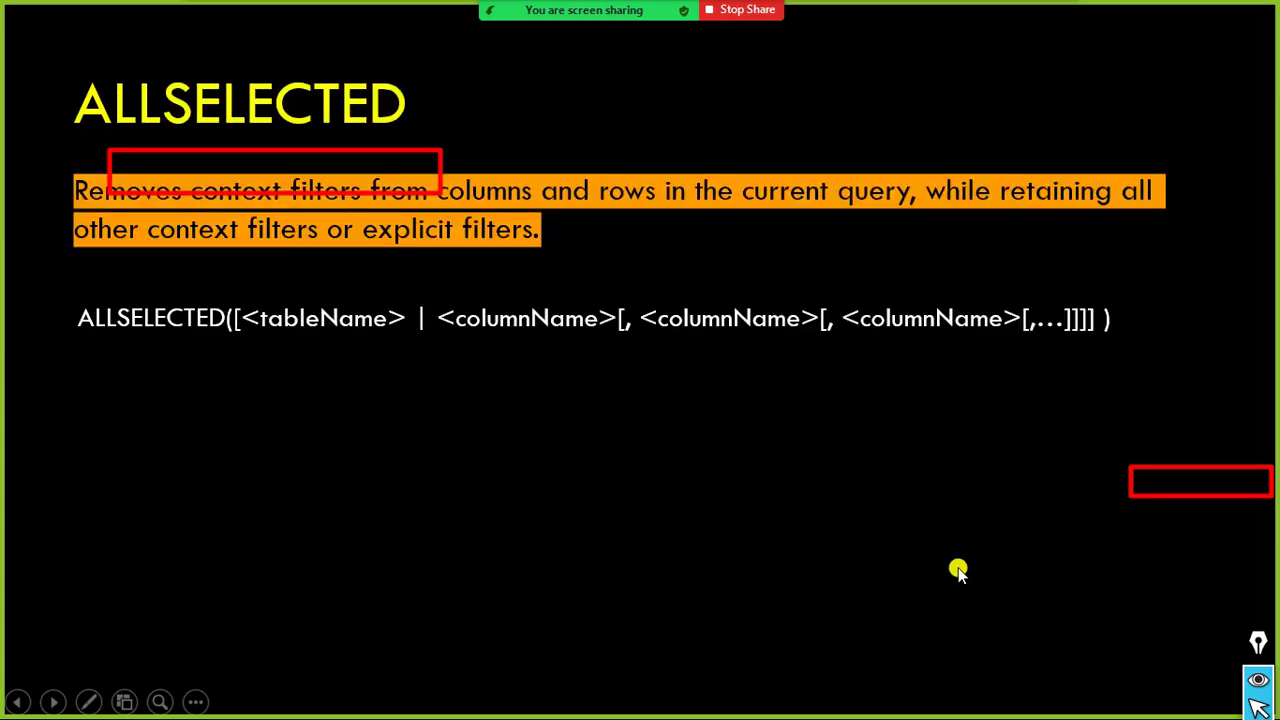
{"action": "key", "text": "e"}
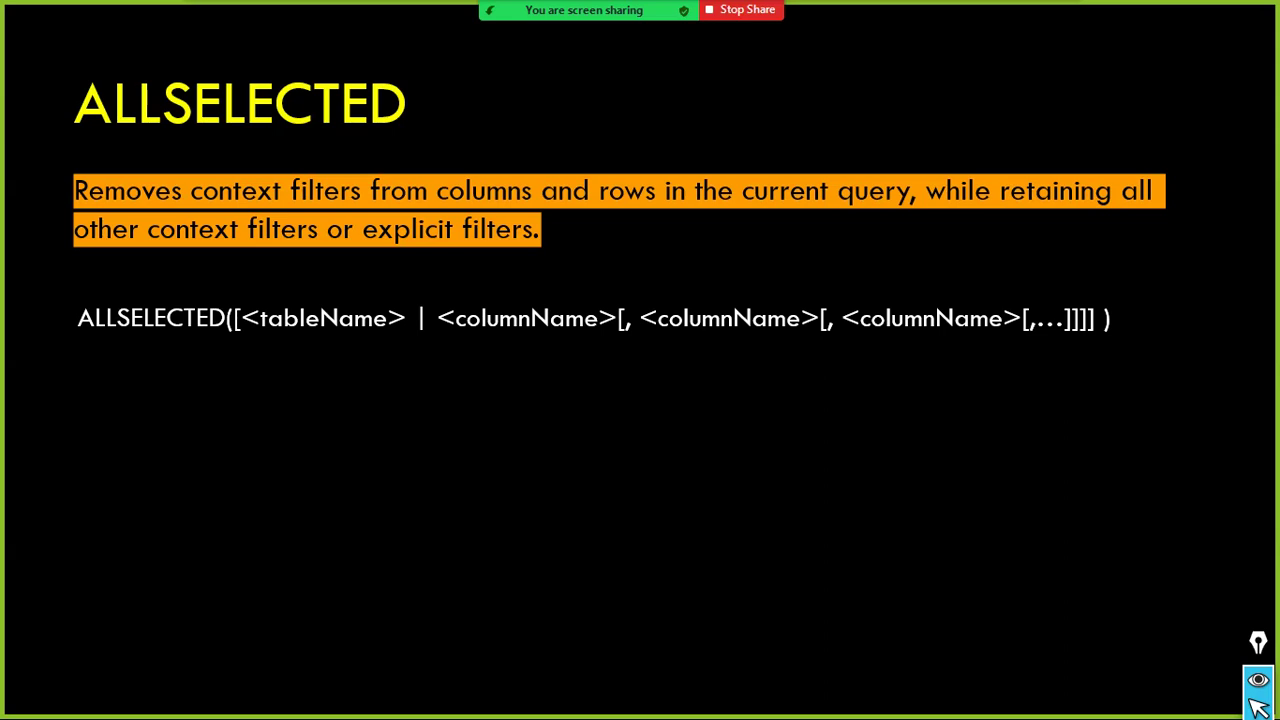
{"action": "key", "text": "alt+Tab"}
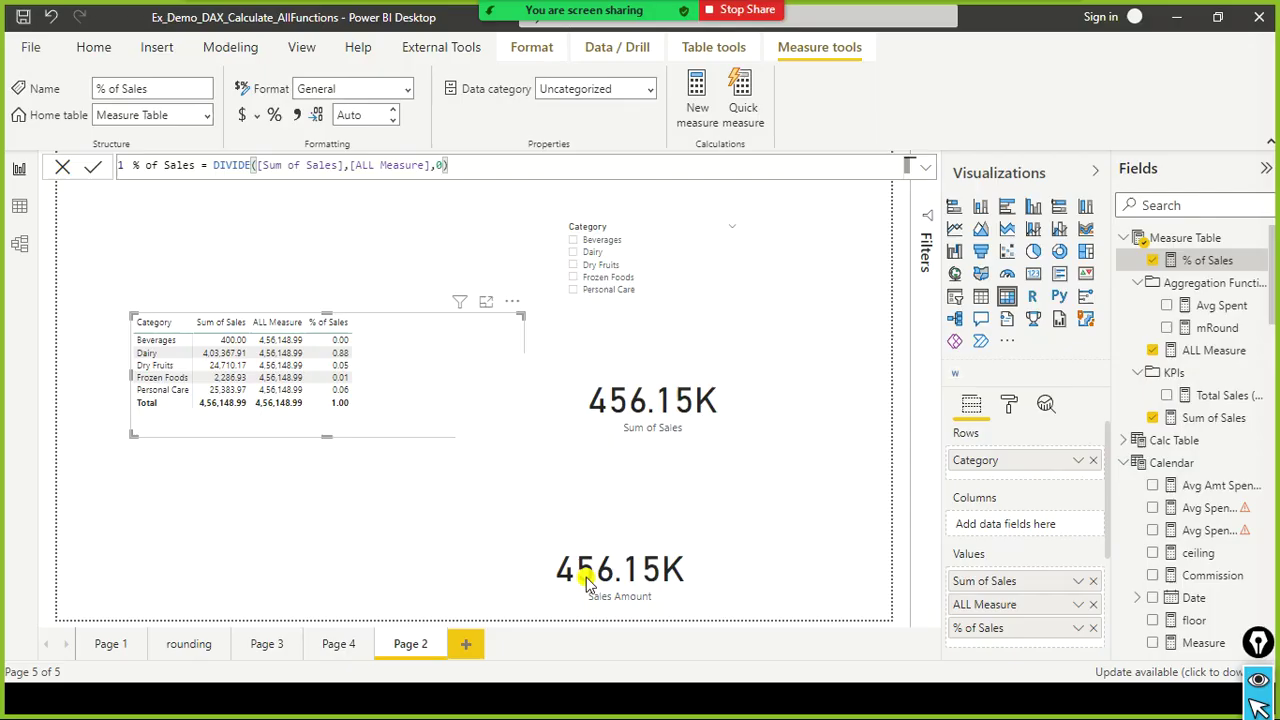
Move the Sum of Sales card to just above the Sales Amount card and narrow it against the page's right edge.
{"action": "left_click_drag", "start_coordinate": [770, 441], "coordinate": [812, 520]}
{"action": "left_click", "coordinate": [497, 490]}
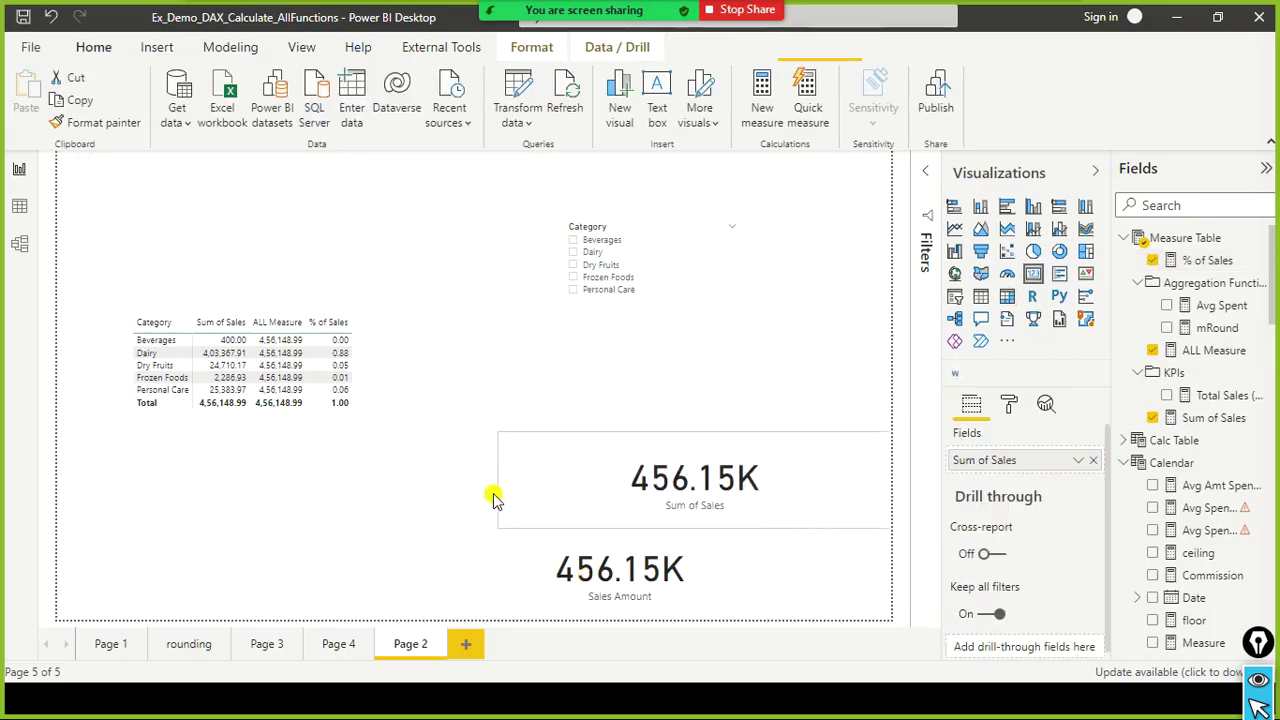
{"action": "left_click_drag", "start_coordinate": [498, 484], "coordinate": [621, 455]}
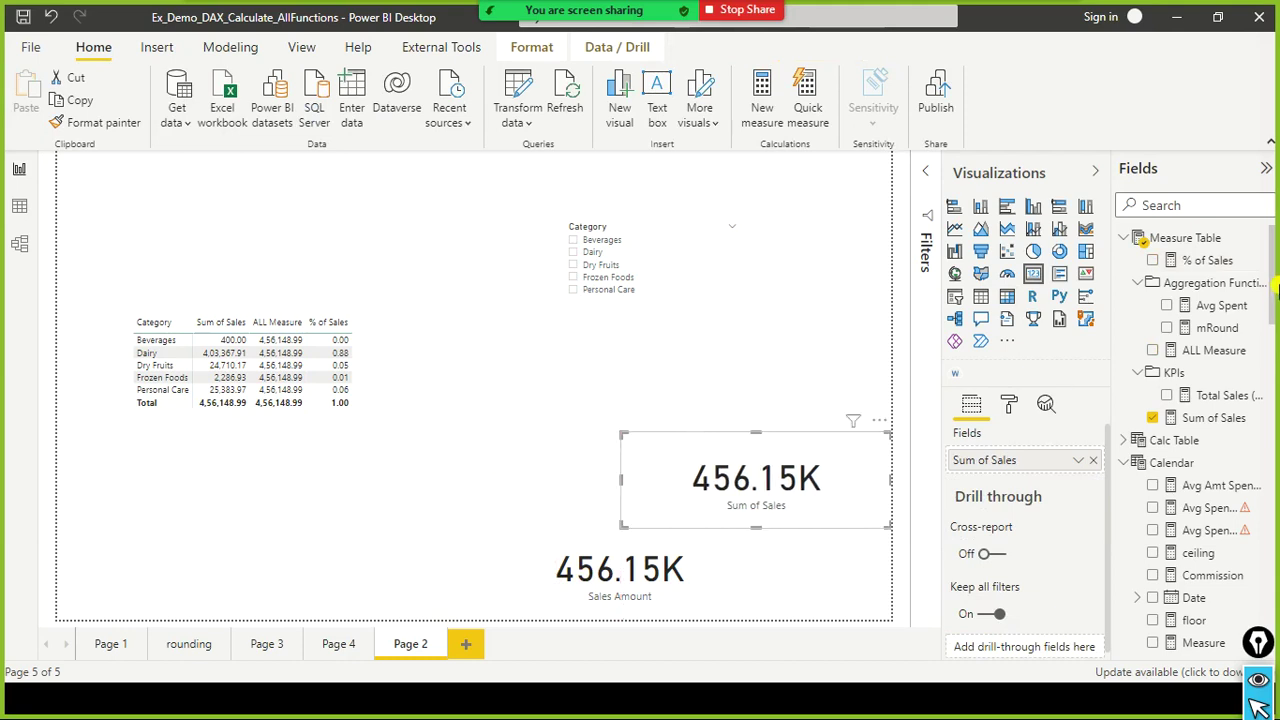
Copy the ALL Measure formula into a new measure and name it ALL Selected Measure.
{"action": "left_click", "coordinate": [1210, 351]}
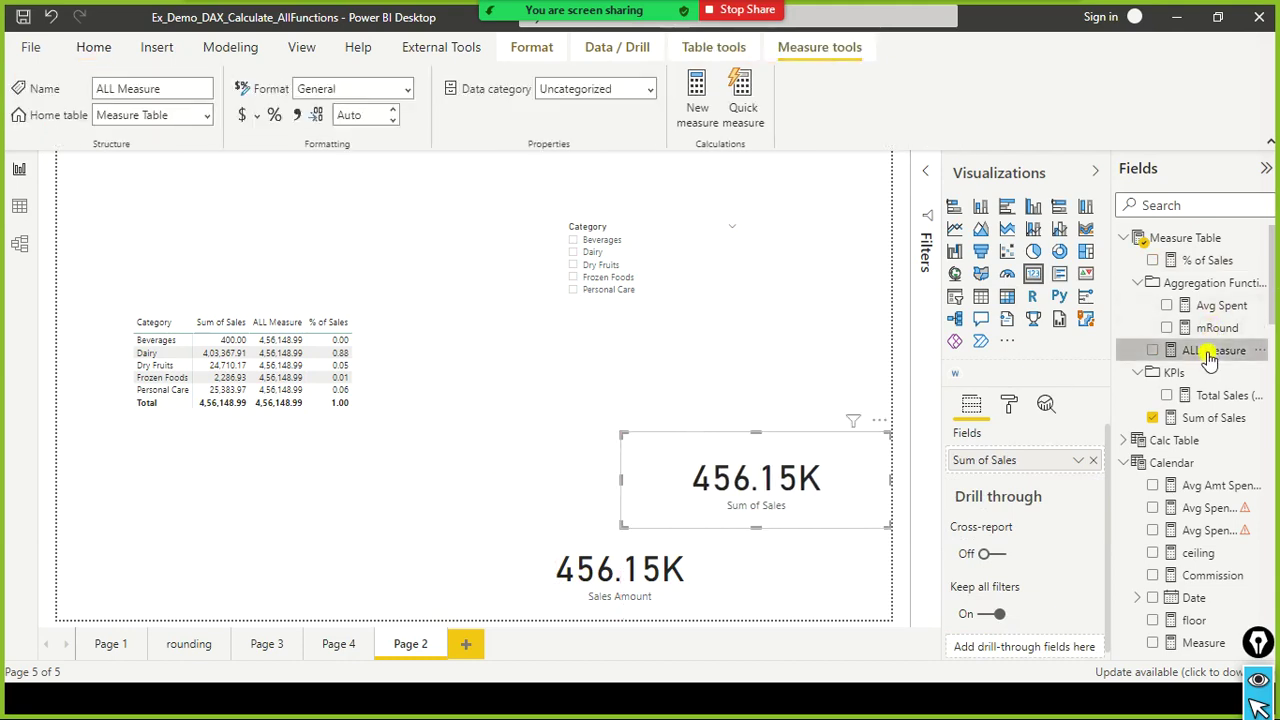
{"action": "key", "text": "ctrl+a"}
{"action": "key", "text": "ctrl+c"}
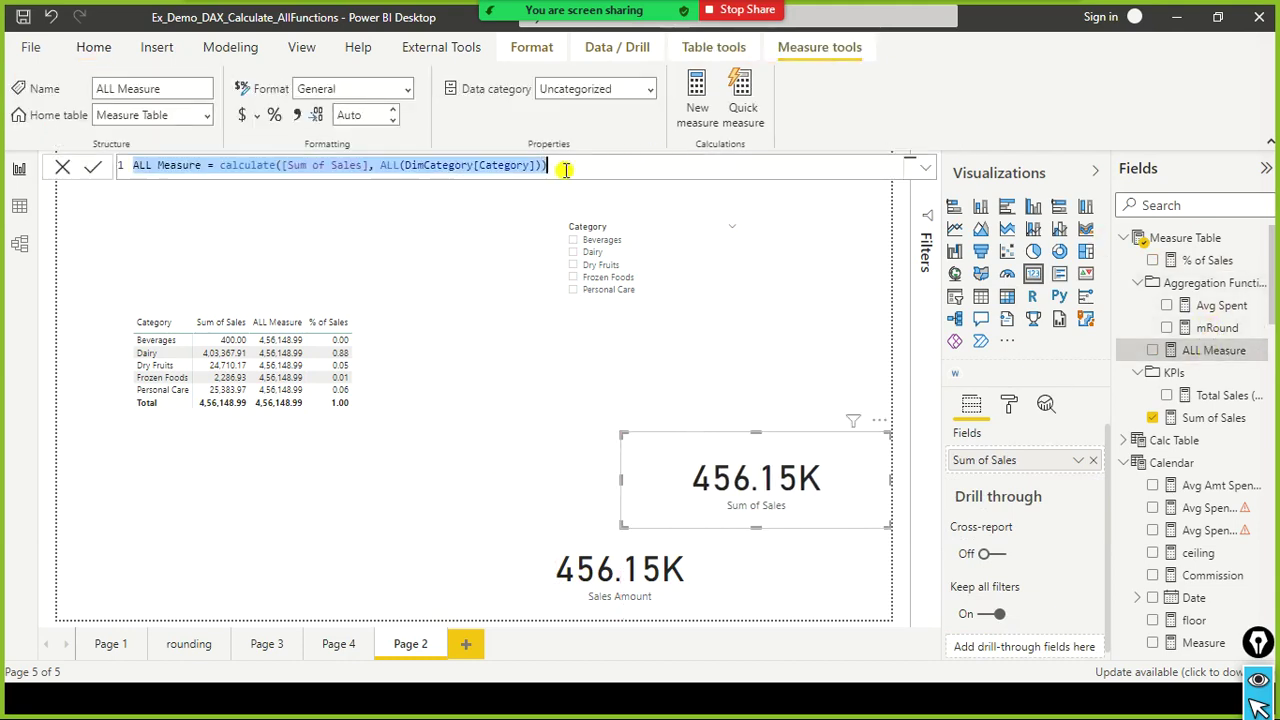
{"action": "left_click", "coordinate": [250, 52]}
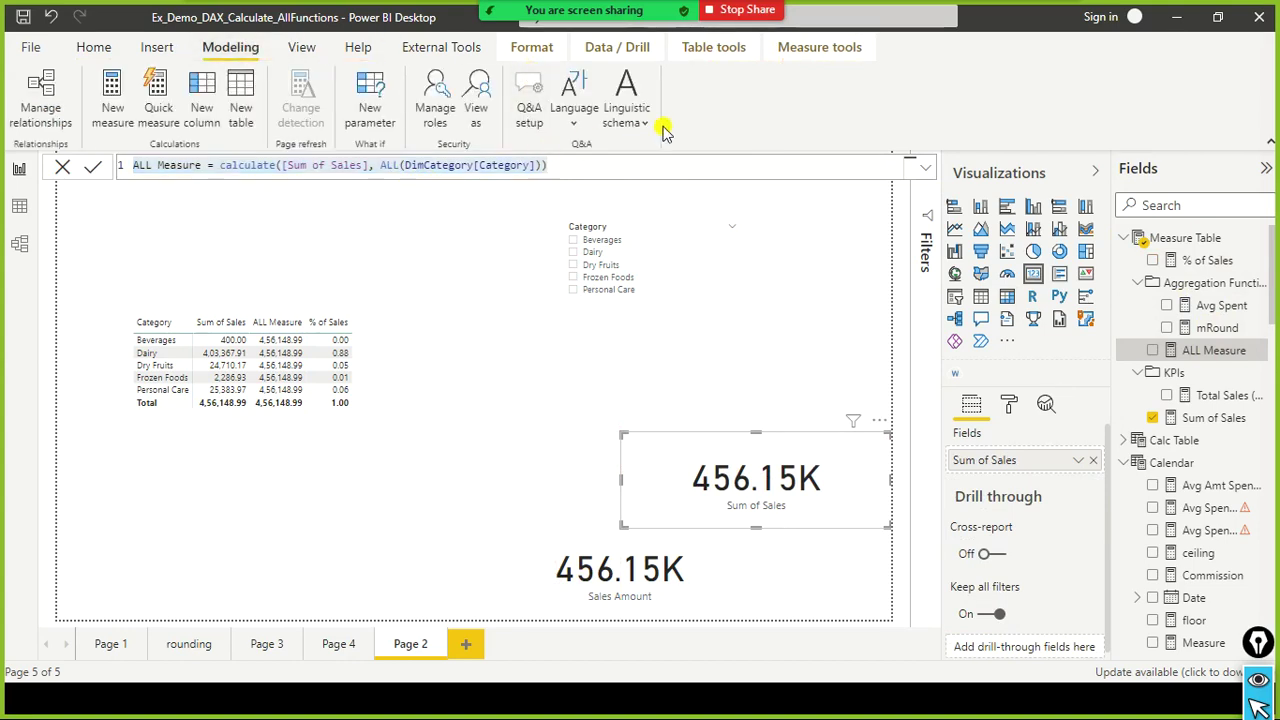
{"action": "left_click", "coordinate": [112, 118]}
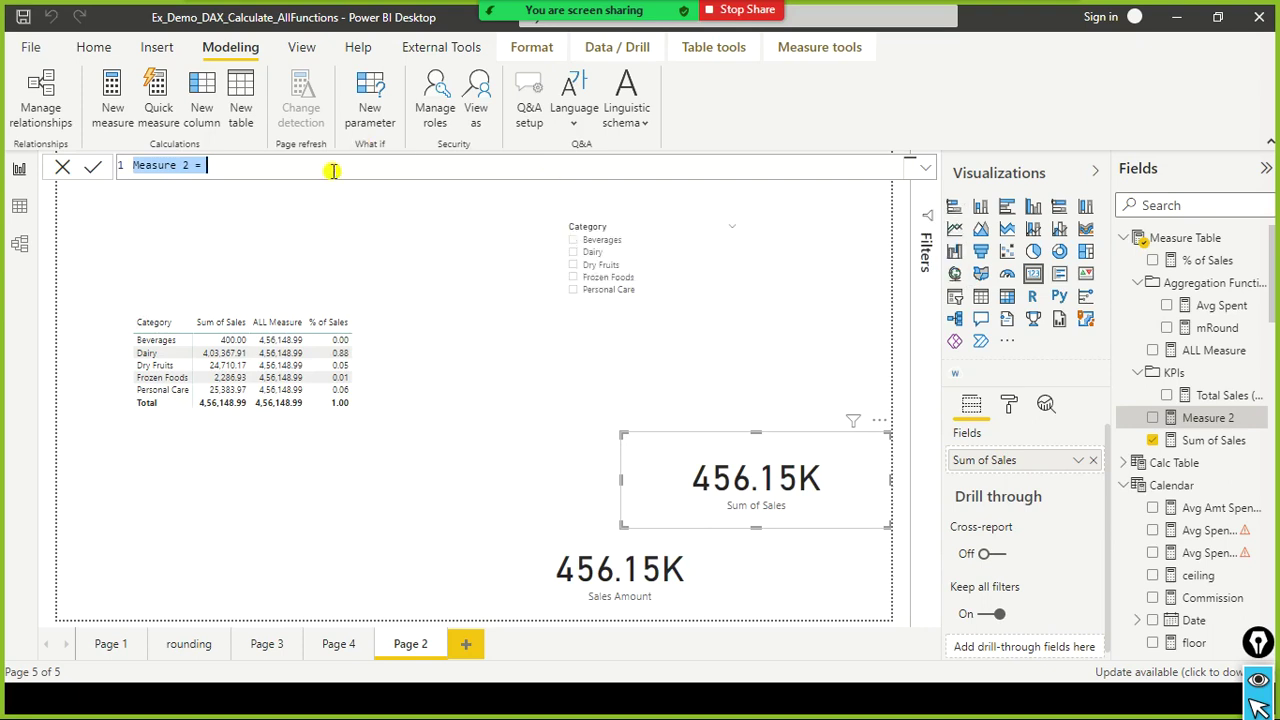
{"action": "key", "text": "ctrl+v"}
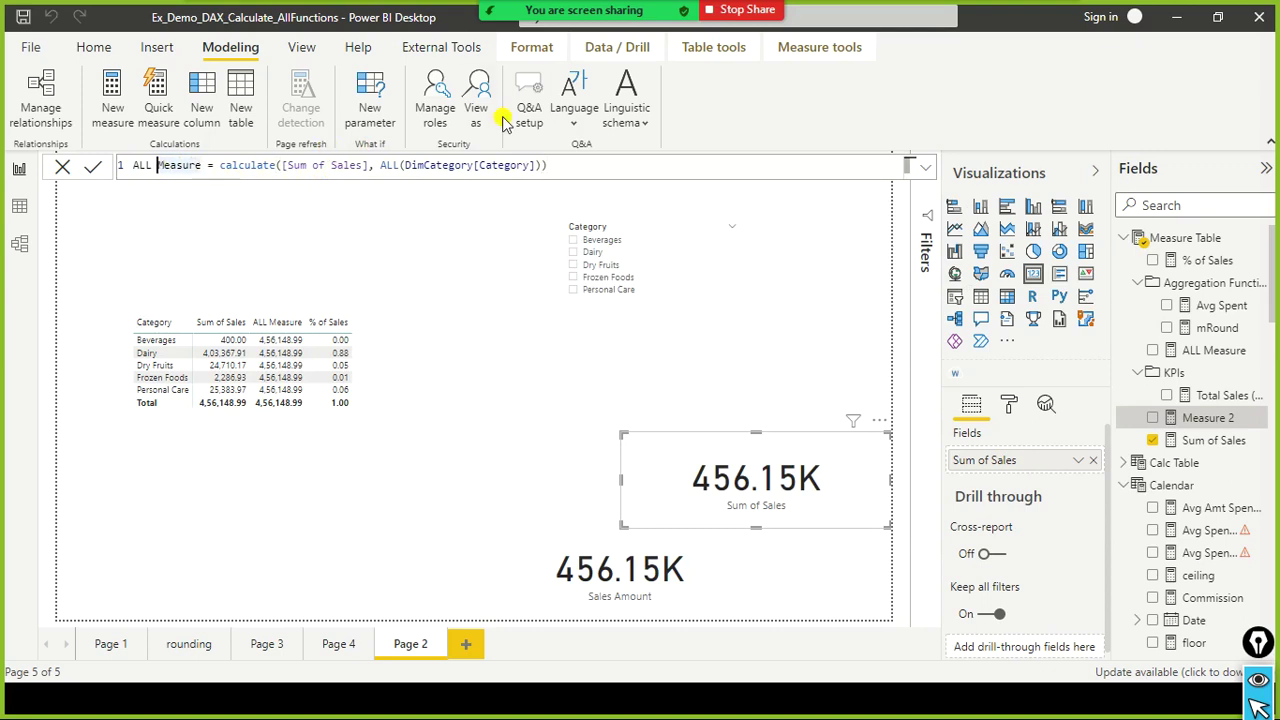
{"action": "type", "text": "Selected"}
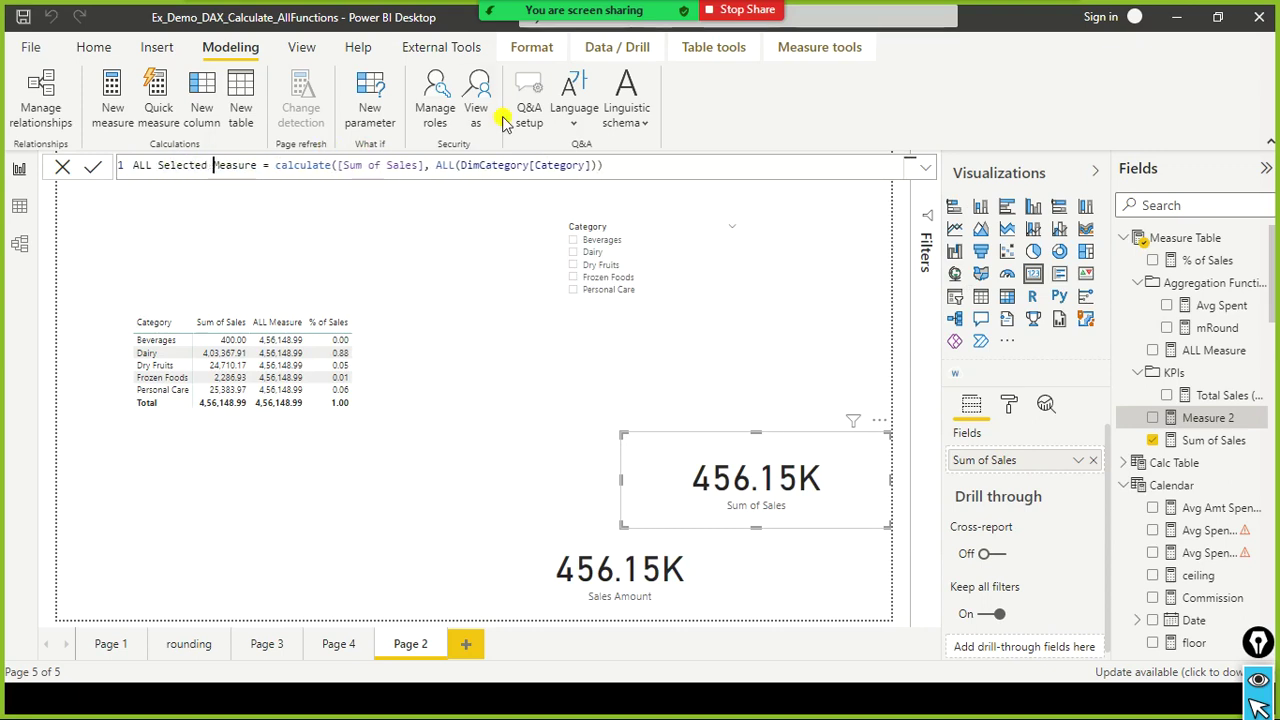
Replace ALL with ALLSELECTED over DimCategory[Category] in the ALL Selected Measure formula and commit the measure.
{"action": "key", "text": "Right"}
{"action": "key", "text": "Right"}
{"action": "key", "text": "Right"}
{"action": "key", "text": "Right"}
{"action": "key", "text": "Right"}
{"action": "key", "text": "Right"}
{"action": "key", "text": "Right"}
{"action": "key", "text": "Right"}
{"action": "key", "text": "Right"}
{"action": "key", "text": "Right"}
{"action": "key", "text": "Right"}
{"action": "key", "text": "Right"}
{"action": "key", "text": "Right"}
{"action": "key", "text": "Right"}
{"action": "key", "text": "Right"}
{"action": "key", "text": "Right"}
{"action": "key", "text": "Right"}
{"action": "key", "text": "Right"}
{"action": "key", "text": "Right"}
{"action": "key", "text": "Right"}
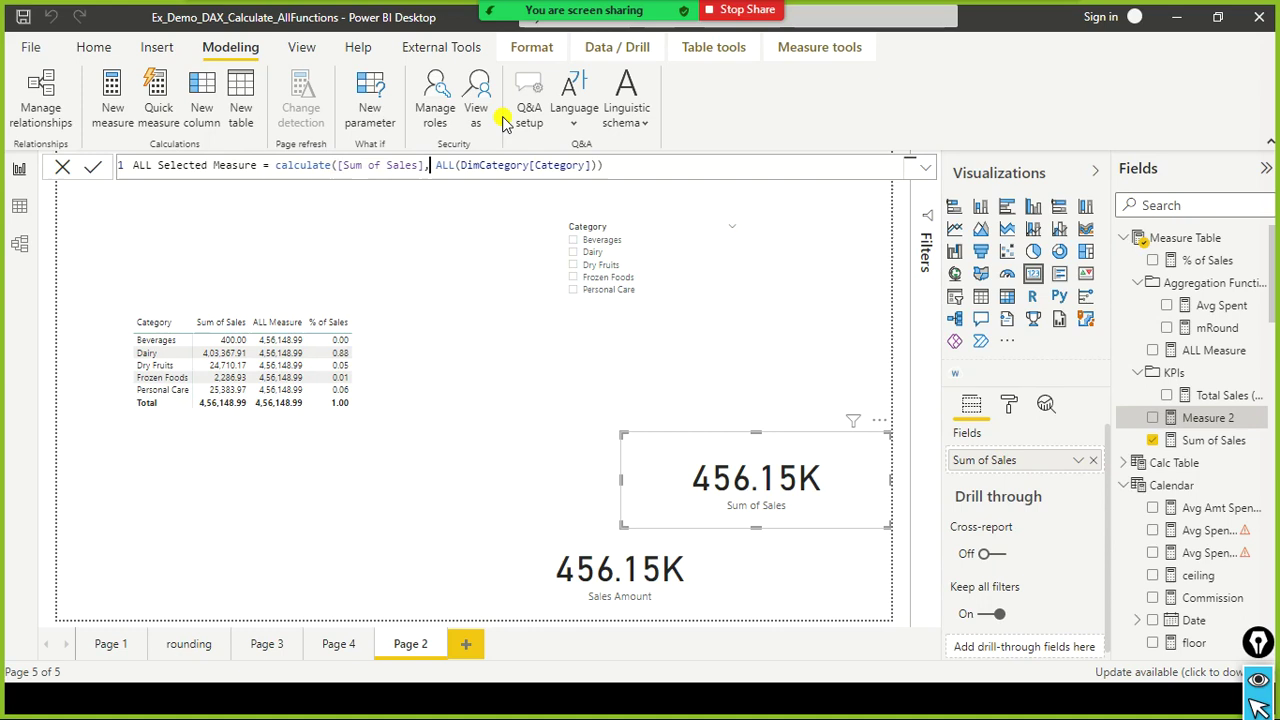
{"action": "key", "text": "Left"}
{"action": "type", "text": "SE"}
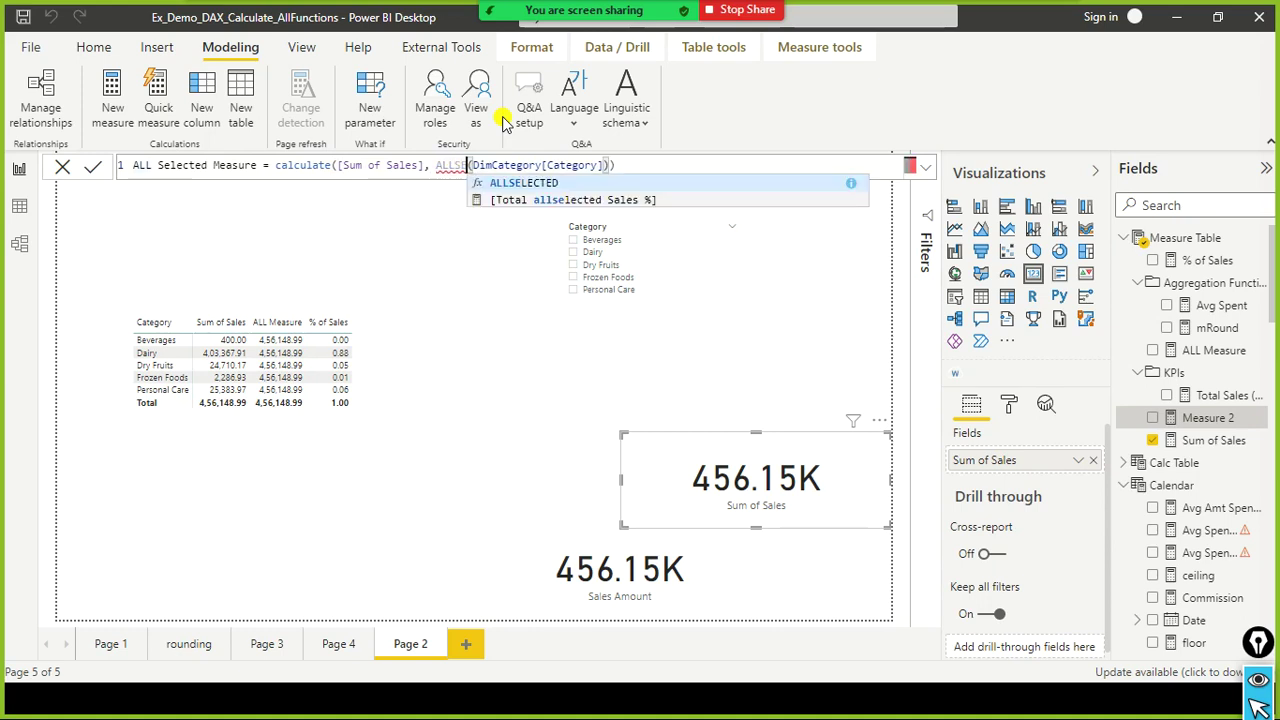
{"action": "key", "text": "Tab"}
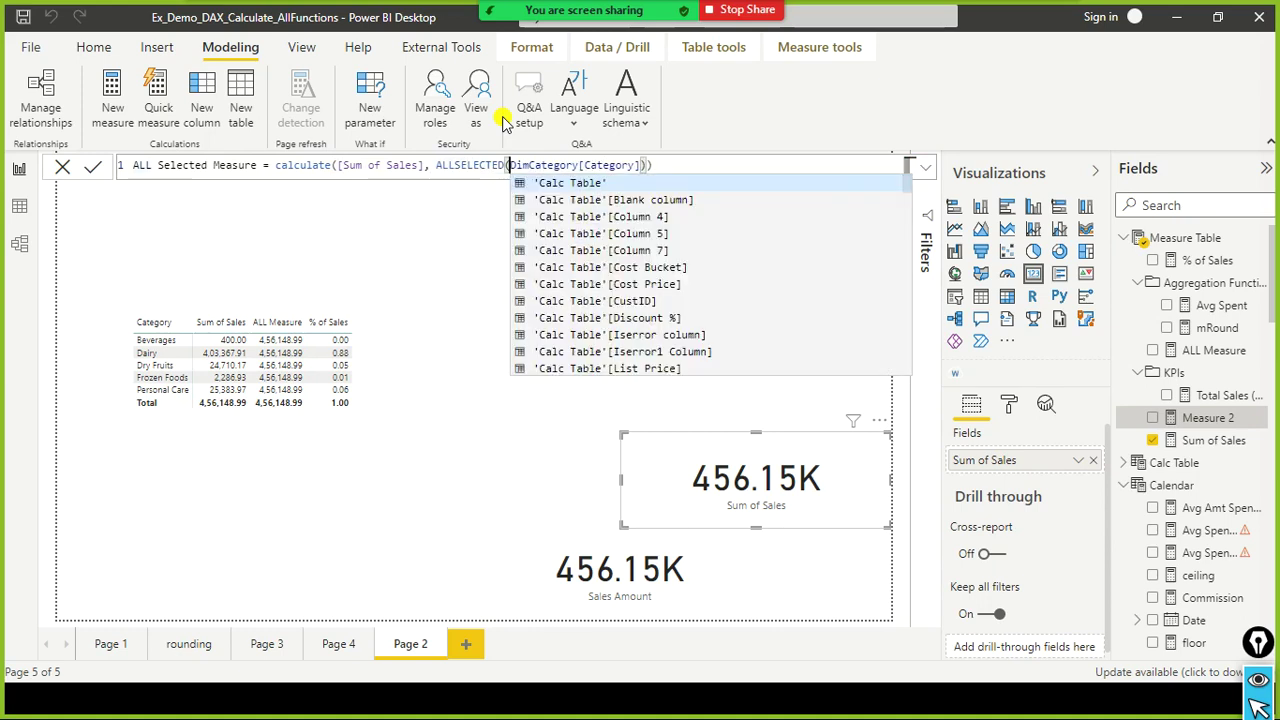
{"action": "key", "text": "End"}
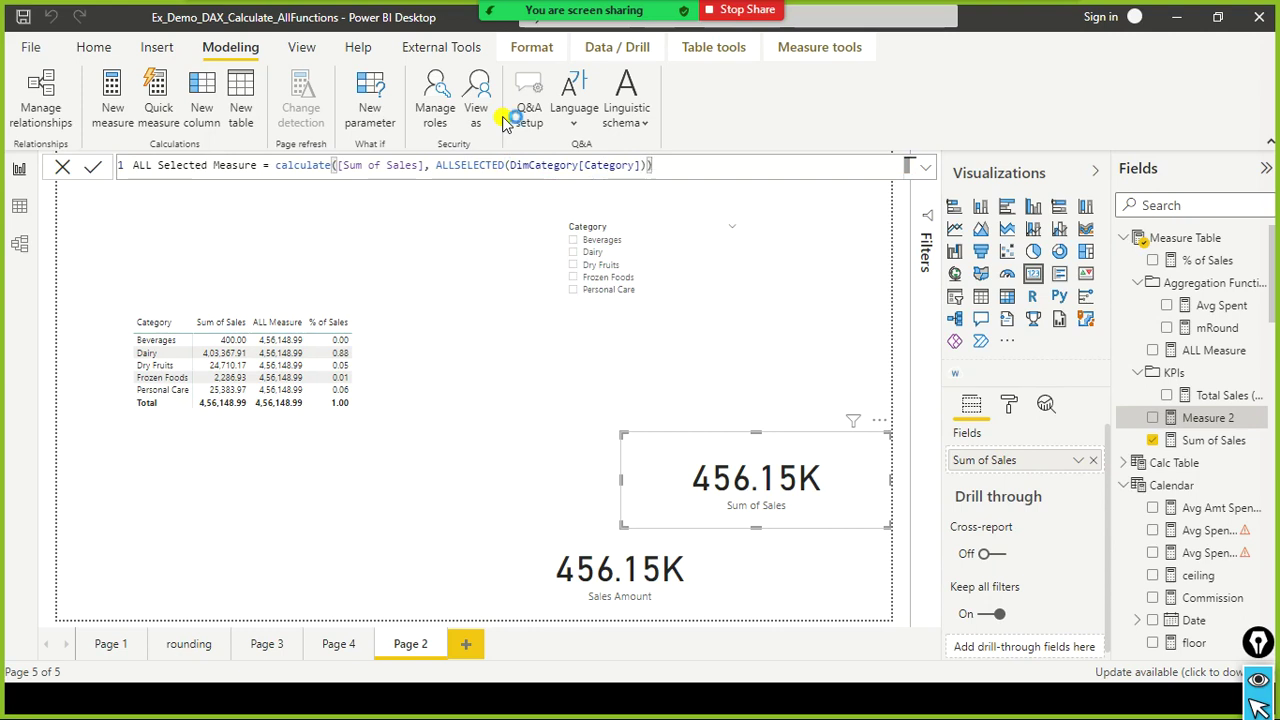
{"action": "key", "text": "Return"}
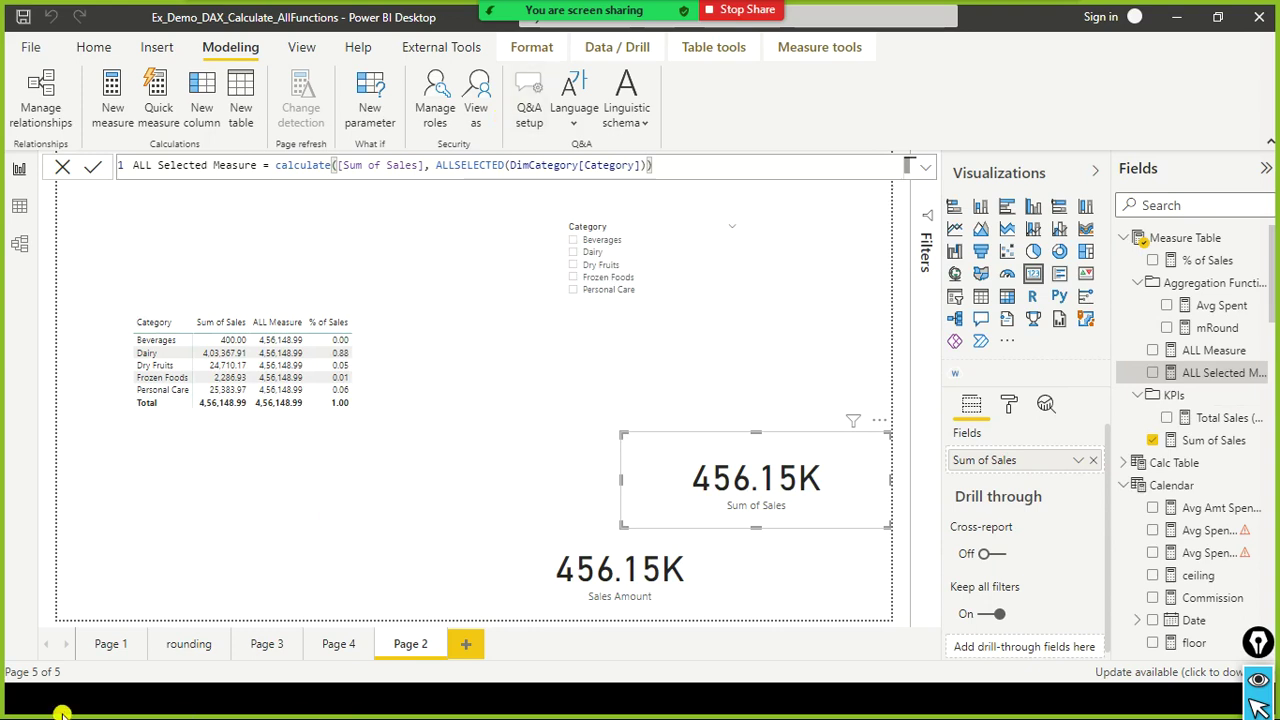
Add ALL Selected Measure to the category matrix as the column after % of Sales.
{"action": "left_click", "coordinate": [392, 378]}
{"action": "left_click_drag", "start_coordinate": [1206, 380], "coordinate": [442, 345]}
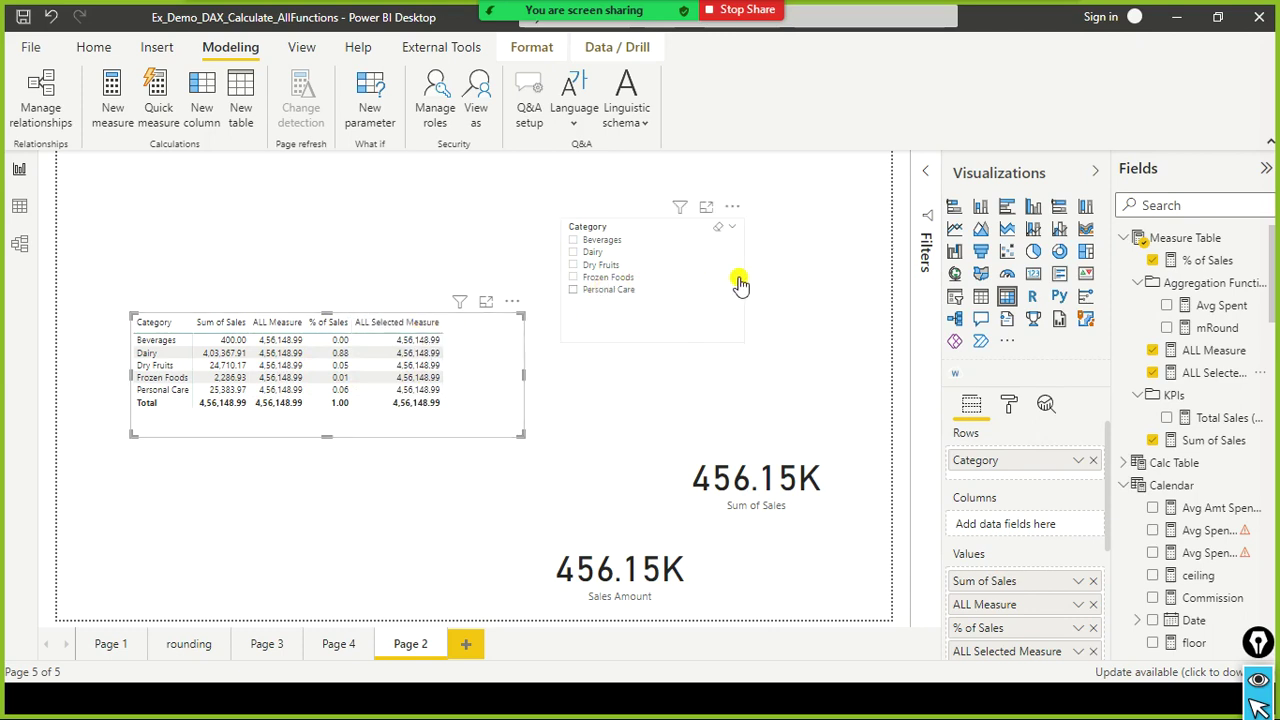
Shift the Category slicer toward the page's right edge and filter it to Beverages, Dry Fruits and Frozen Foods.
{"action": "left_click_drag", "start_coordinate": [690, 284], "coordinate": [766, 277]}
{"action": "left_click", "coordinate": [658, 232]}
{"action": "left_click", "coordinate": [652, 258], "text": "ctrl"}
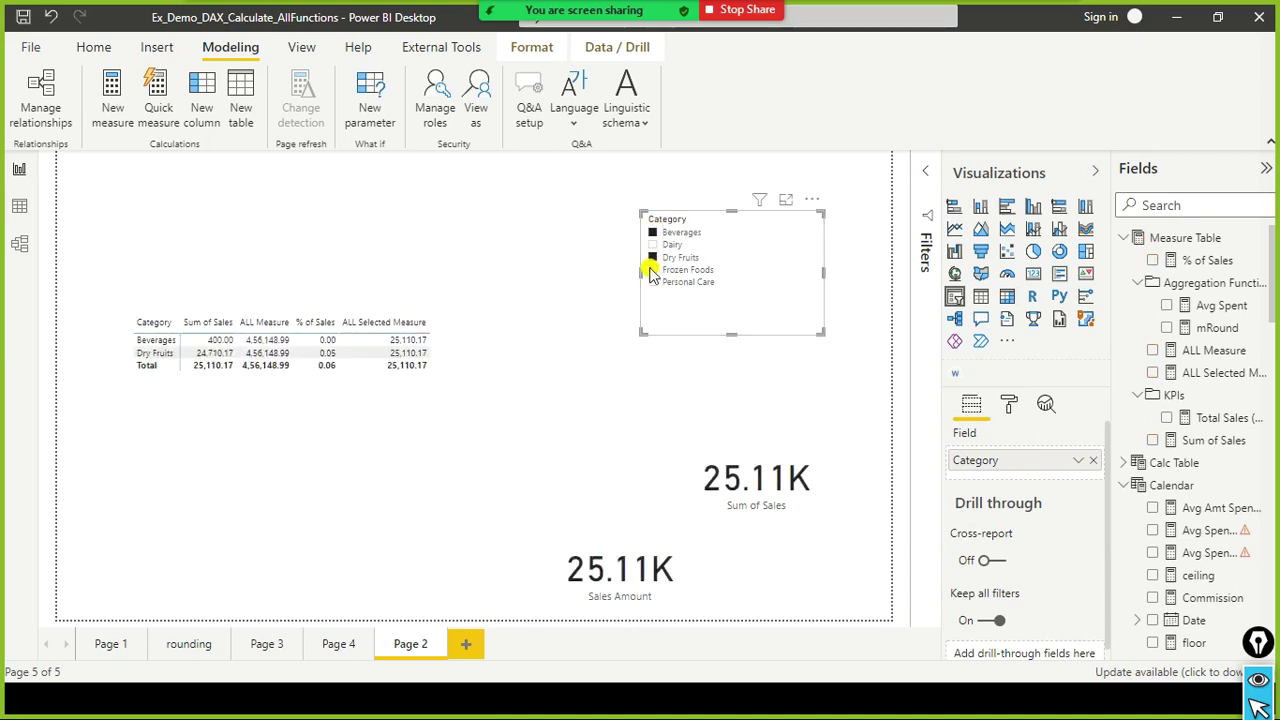
{"action": "left_click", "coordinate": [653, 270], "text": "ctrl"}
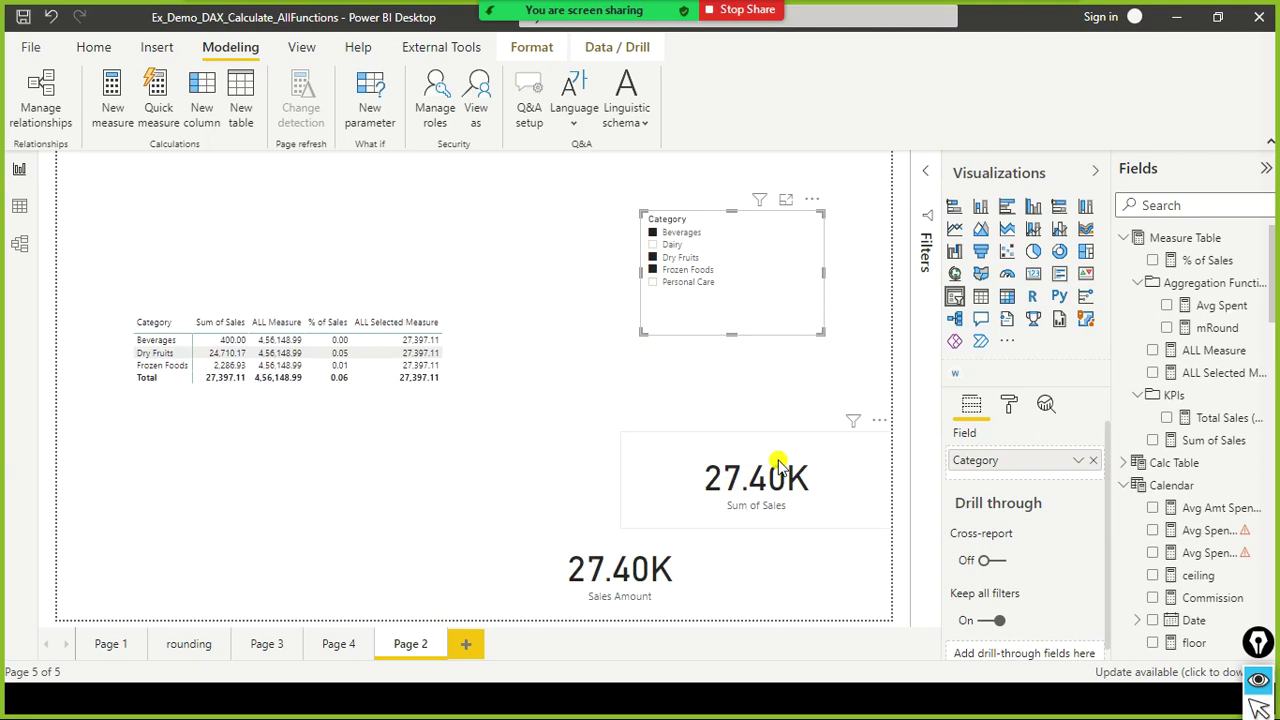
Compare the ALL Measure and ALL Selected Measure columns and the Sum of Sales and % of Sales totals against the slicer selection.
{"action": "left_click_drag", "start_coordinate": [236, 299], "coordinate": [306, 393]}
{"action": "mouse_move", "coordinate": [360, 287]}
{"action": "left_mouse_down"}
{"action": "mouse_move", "coordinate": [431, 398]}
{"action": "mouse_move", "coordinate": [465, 405]}
{"action": "left_mouse_up"}
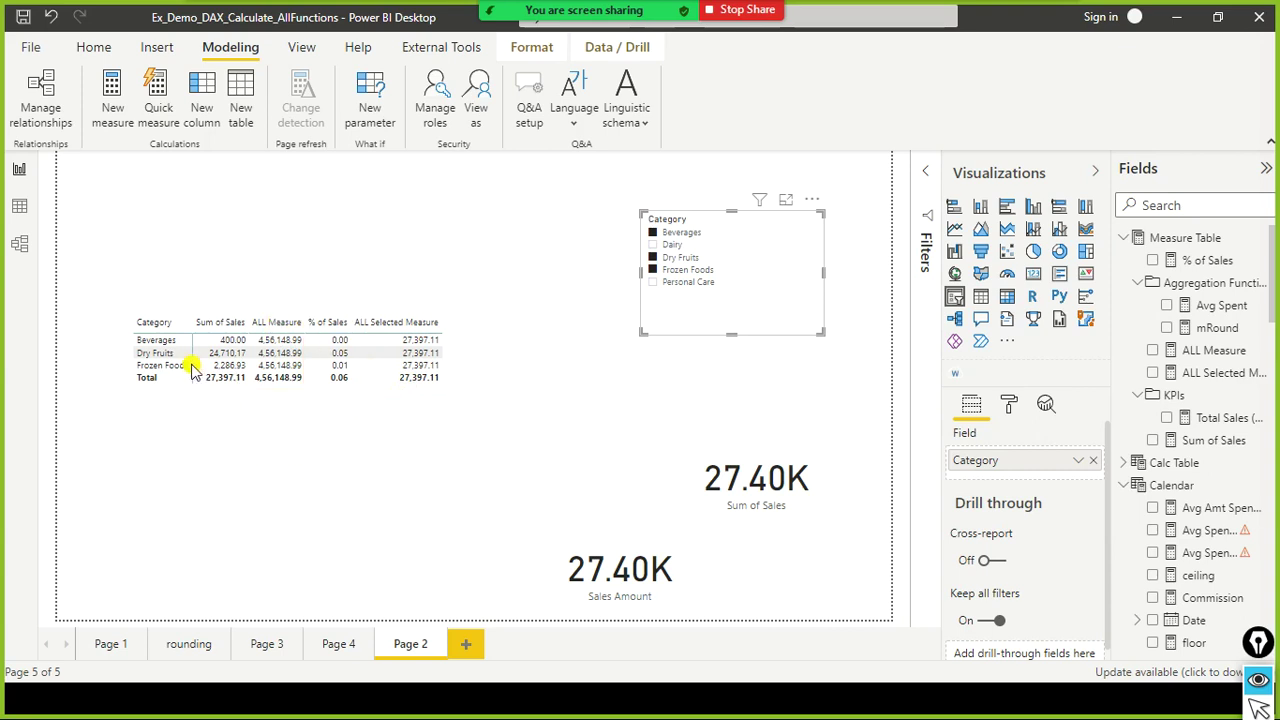
{"action": "left_click_drag", "start_coordinate": [194, 370], "coordinate": [251, 391]}
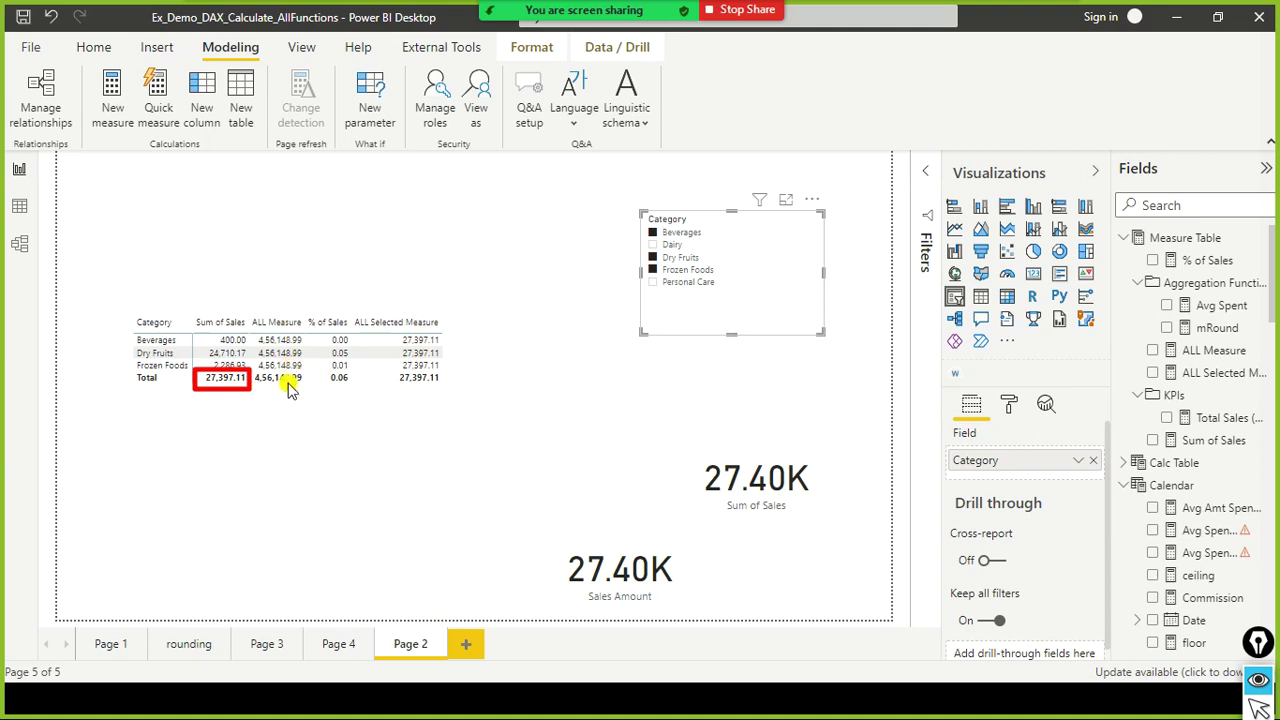
{"action": "left_click_drag", "start_coordinate": [636, 199], "coordinate": [762, 311]}
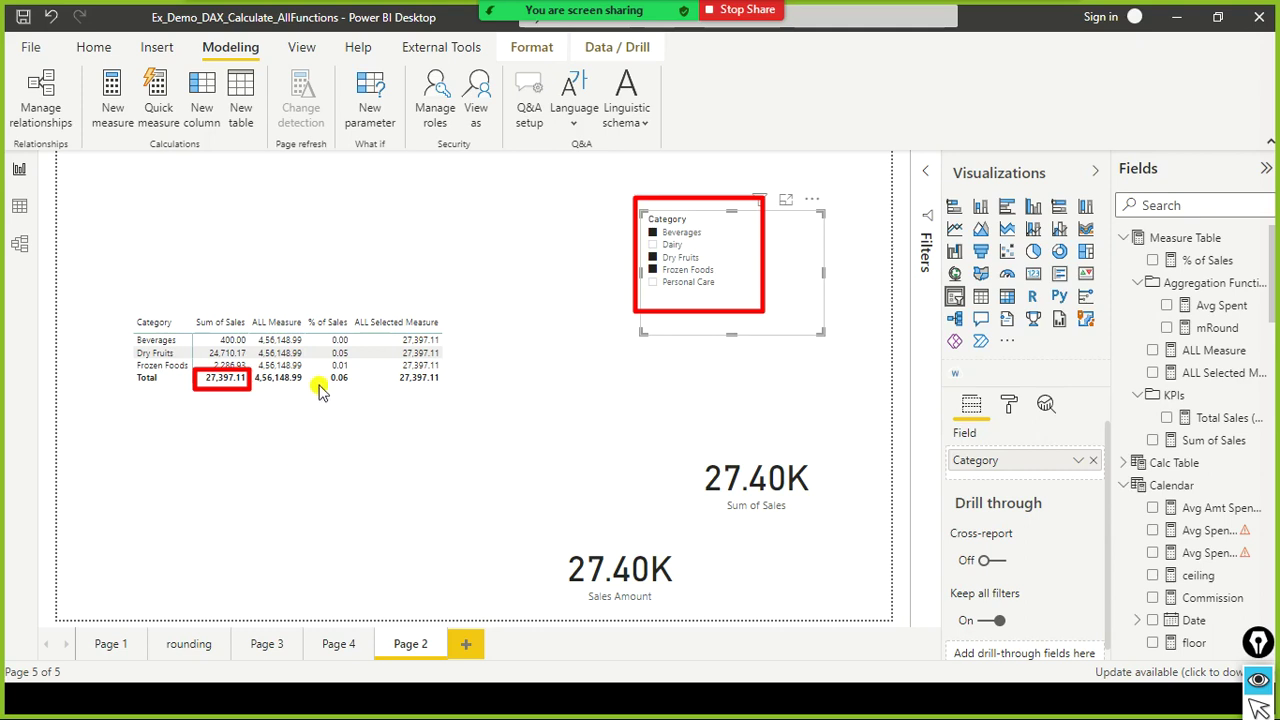
{"action": "left_click_drag", "start_coordinate": [320, 368], "coordinate": [356, 390]}
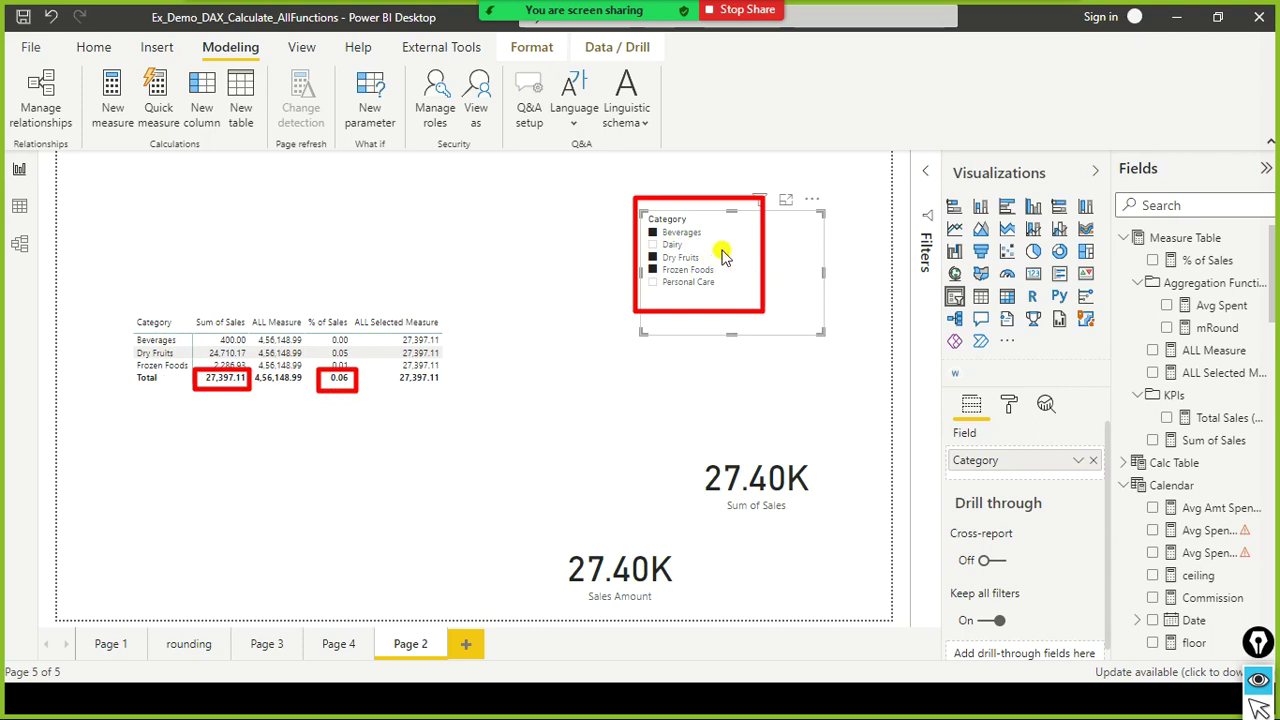
Try several category combinations in the slicer, finishing with Dairy, Dry Fruits and Personal Care selected.
{"action": "left_click", "coordinate": [651, 245]}
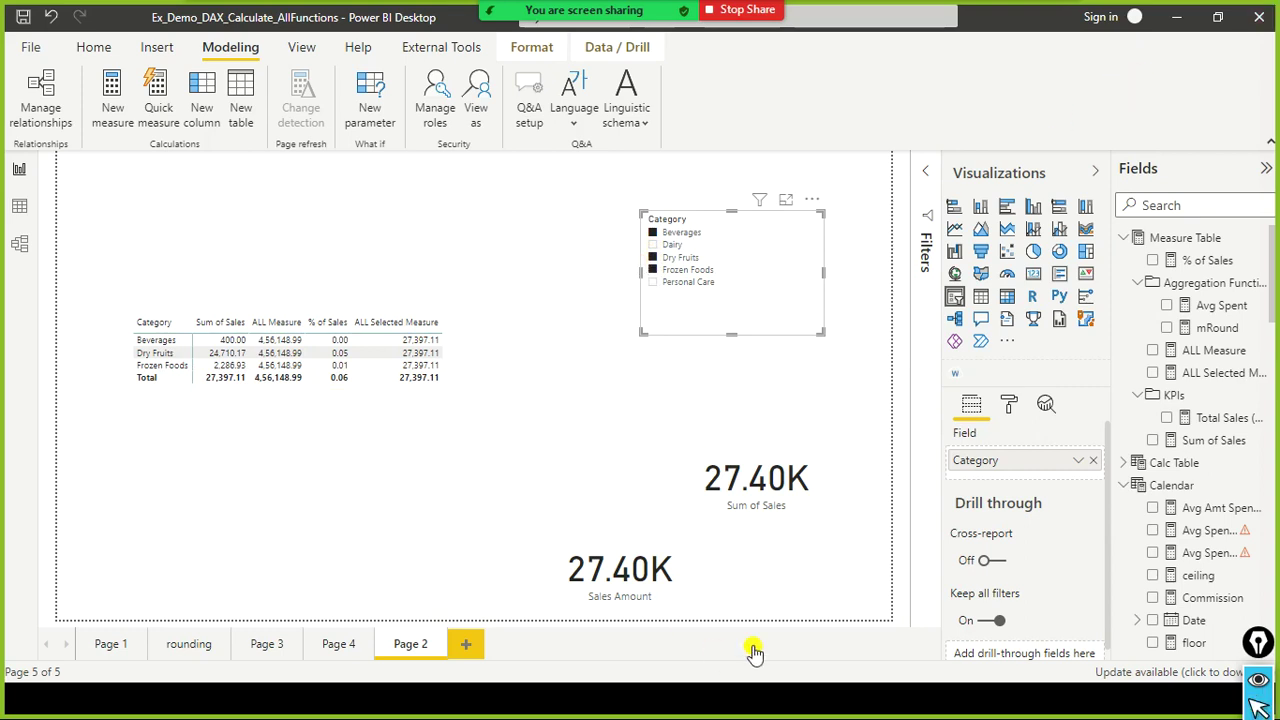
{"action": "left_click", "coordinate": [655, 244]}
{"action": "left_click", "coordinate": [653, 232], "text": "ctrl"}
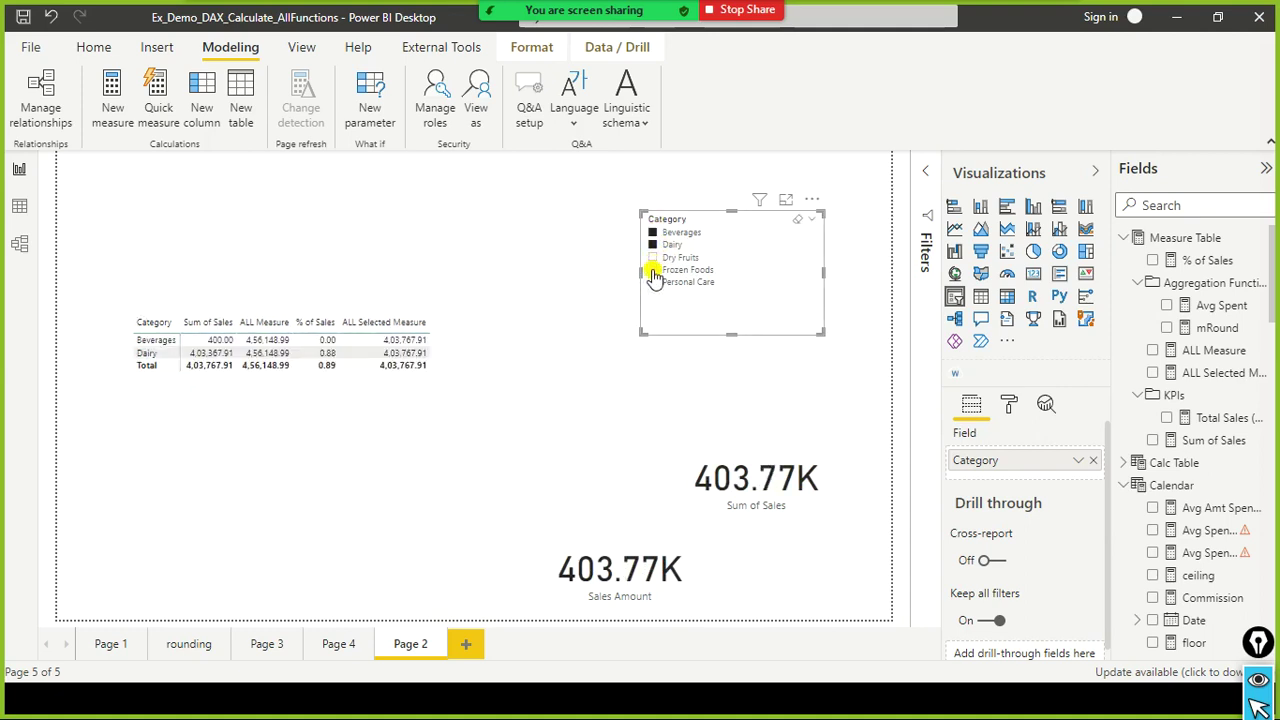
{"action": "left_click", "coordinate": [653, 257], "text": "ctrl"}
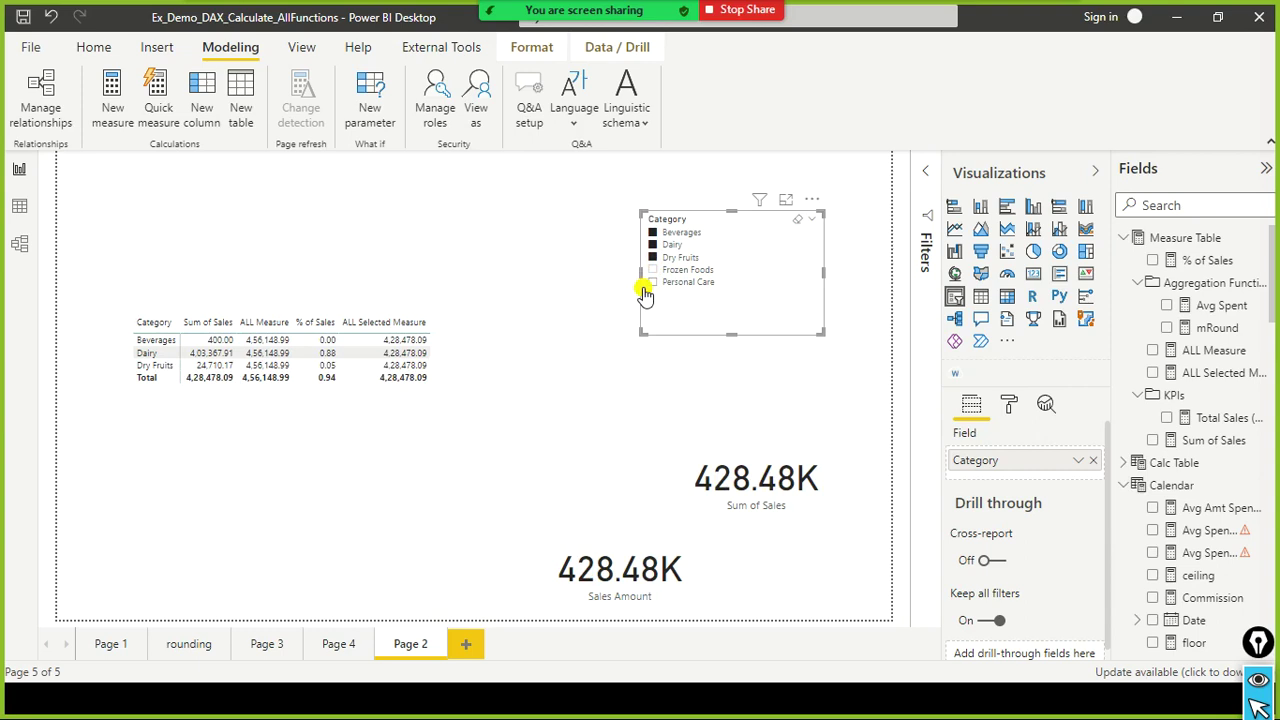
{"action": "left_click", "coordinate": [652, 234], "text": "ctrl"}
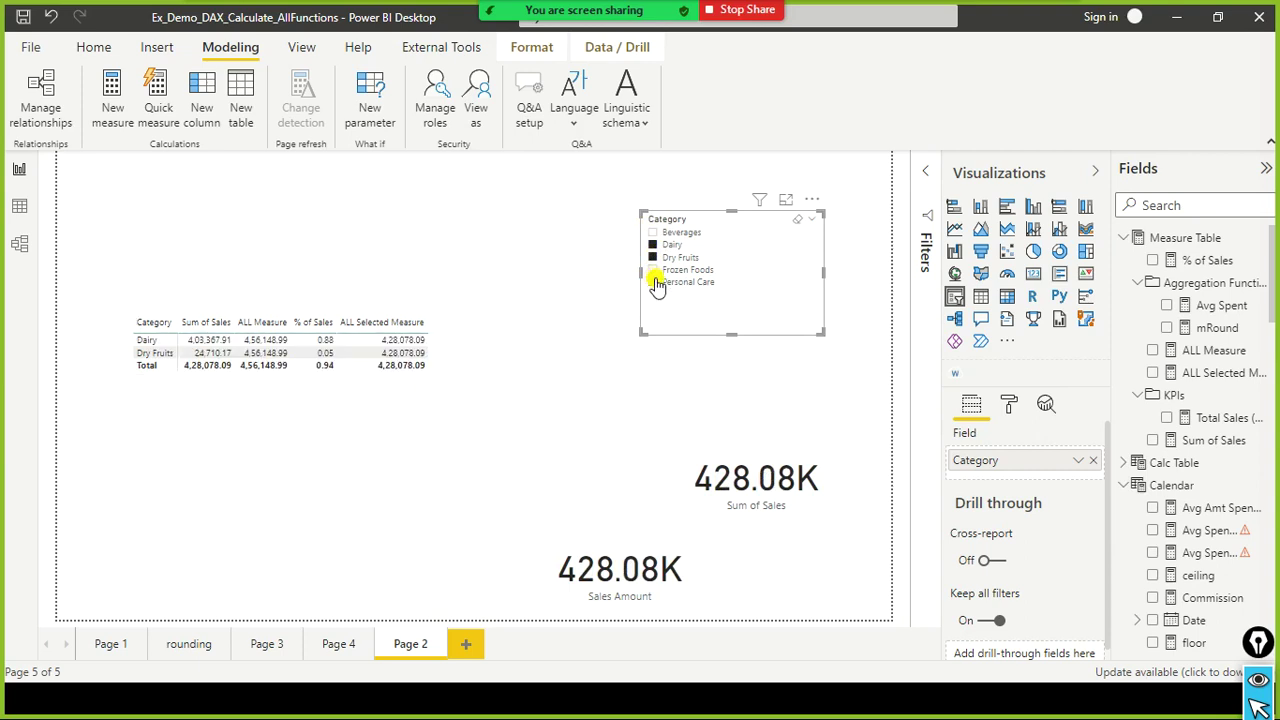
{"action": "left_click", "coordinate": [653, 282], "text": "ctrl"}
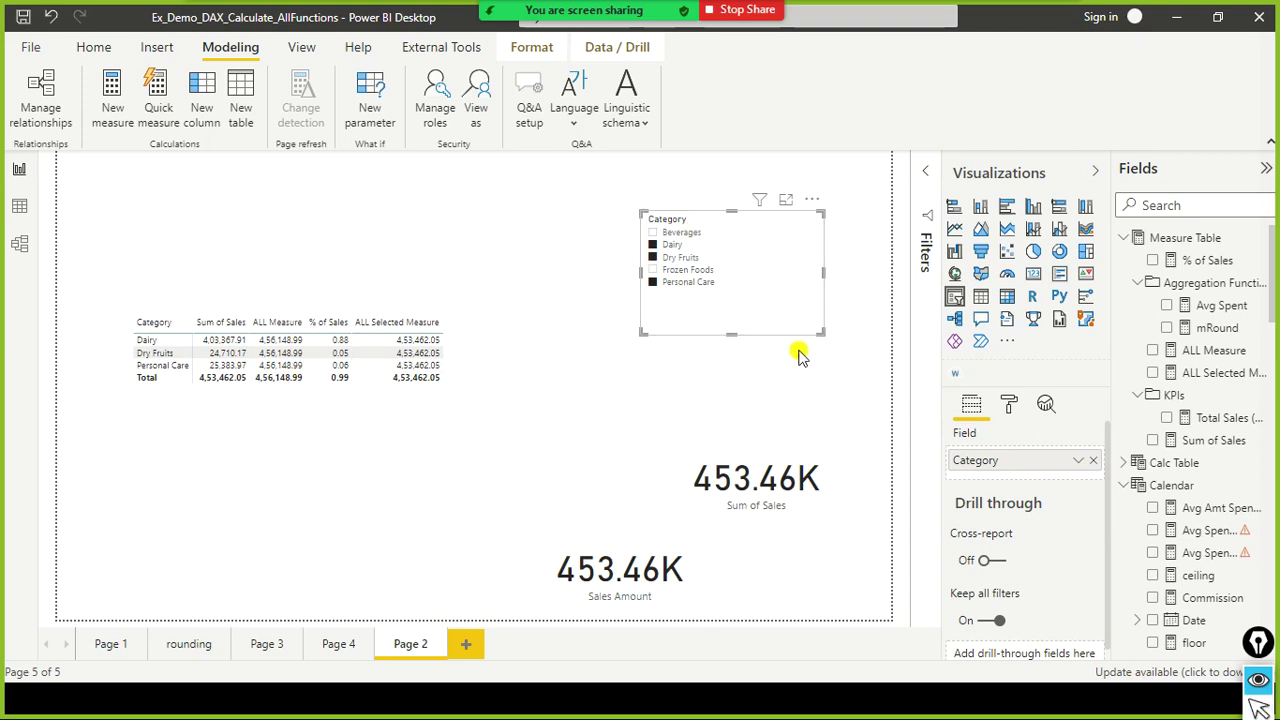
Mark the Category slicer and the ALL Measure and ALL Selected Measure columns for comparison, and clear the markings.
{"action": "mouse_move", "coordinate": [622, 190]}
{"action": "left_mouse_down"}
{"action": "mouse_move", "coordinate": [667, 317]}
{"action": "mouse_move", "coordinate": [762, 322]}
{"action": "left_mouse_up"}
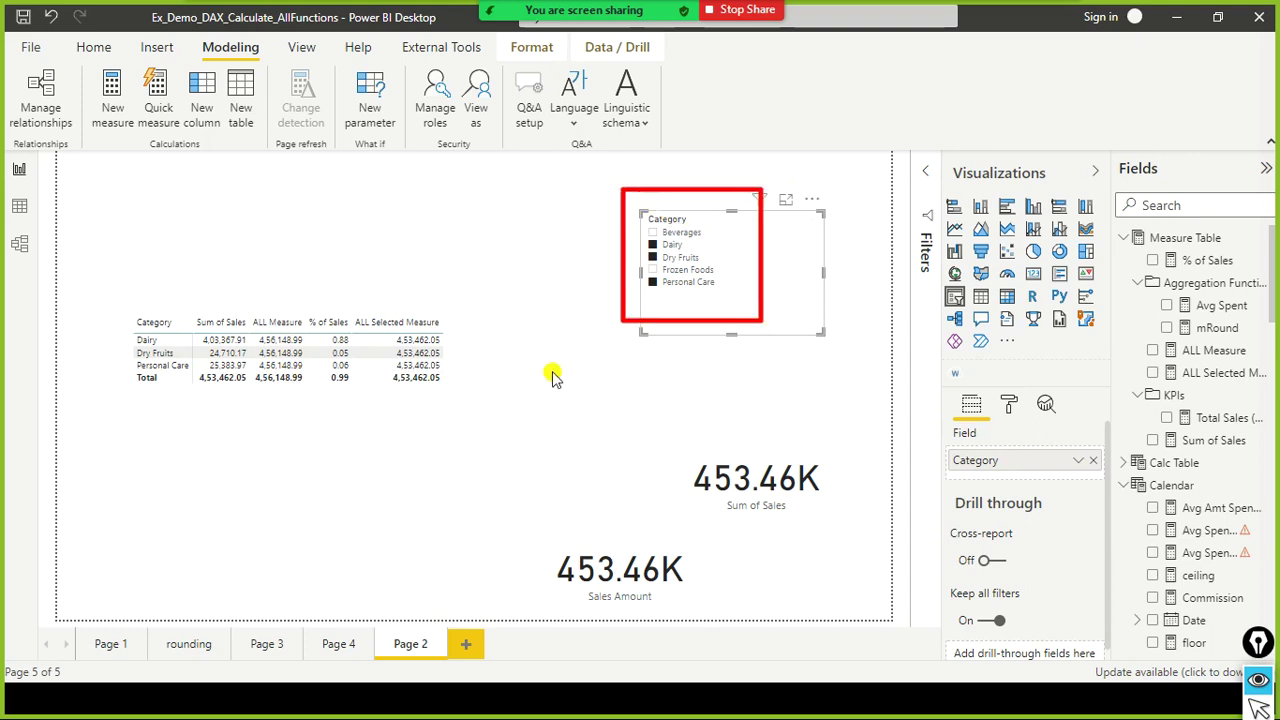
{"action": "mouse_move", "coordinate": [244, 297]}
{"action": "left_mouse_down"}
{"action": "mouse_move", "coordinate": [263, 367]}
{"action": "mouse_move", "coordinate": [317, 389]}
{"action": "left_mouse_up"}
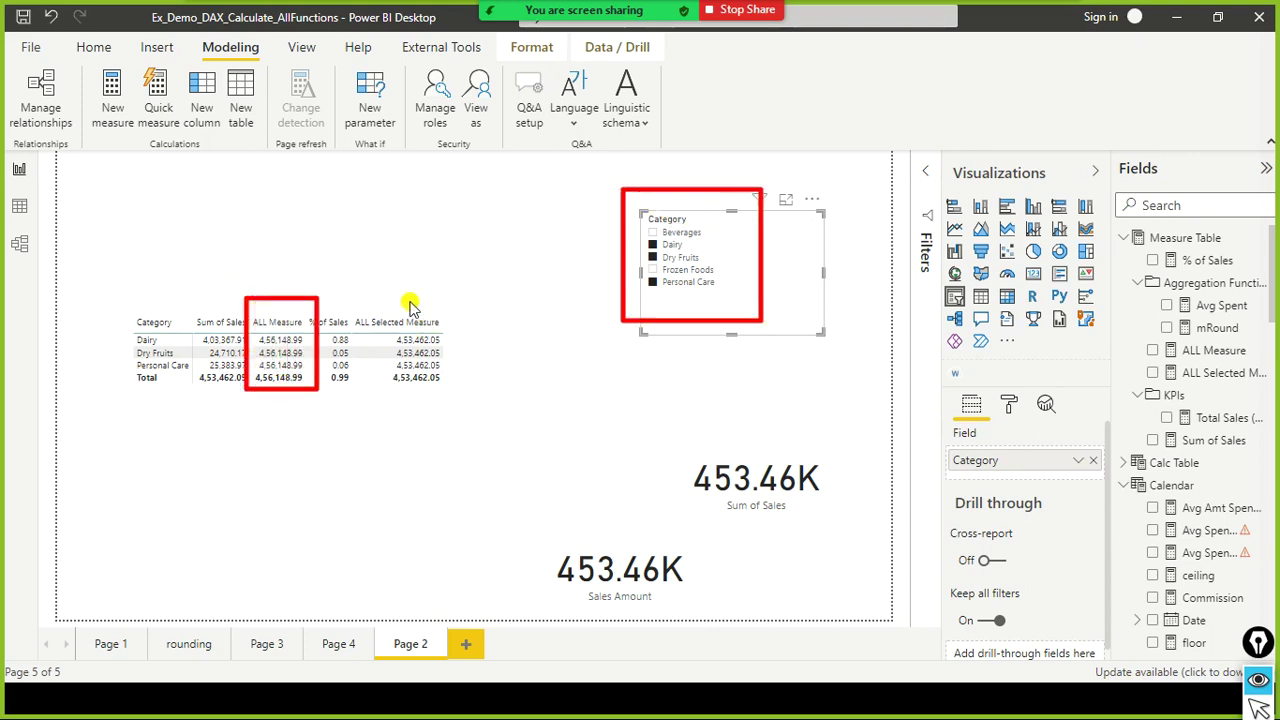
{"action": "left_click_drag", "start_coordinate": [361, 291], "coordinate": [465, 410]}
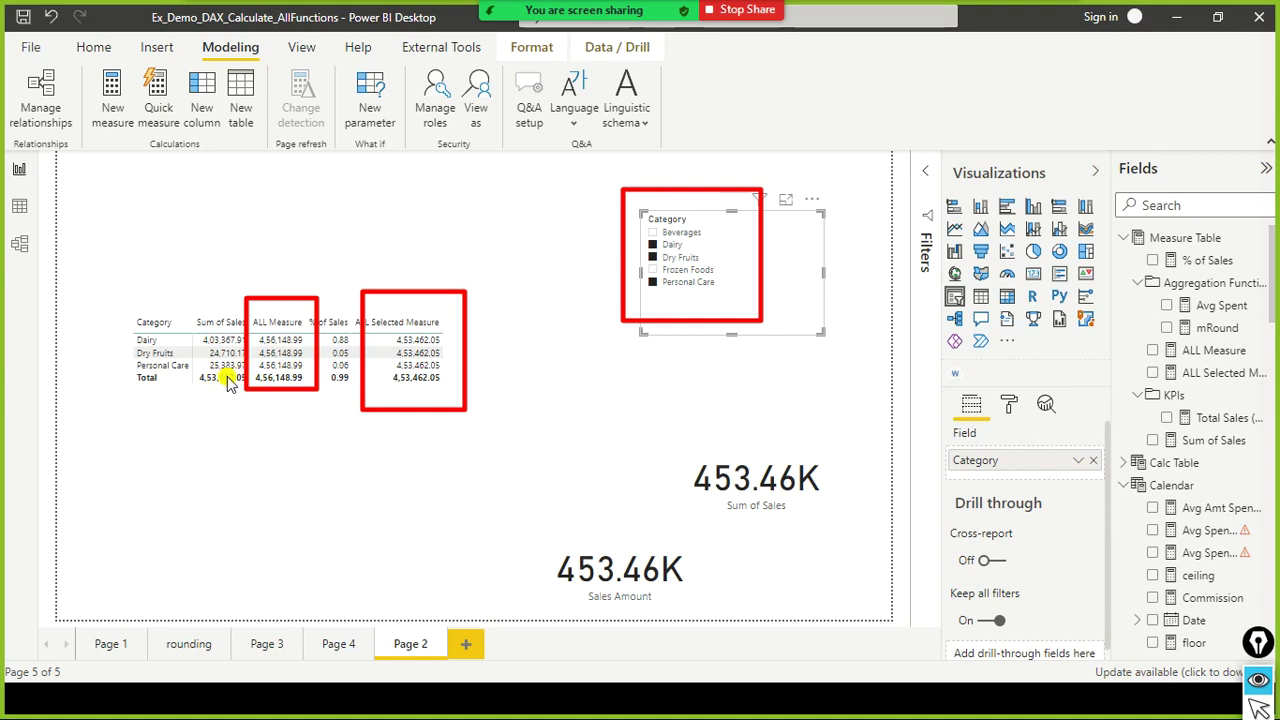
{"action": "key", "text": "ctrl+shift+7"}
{"action": "key", "text": "ctrl+shift+2"}
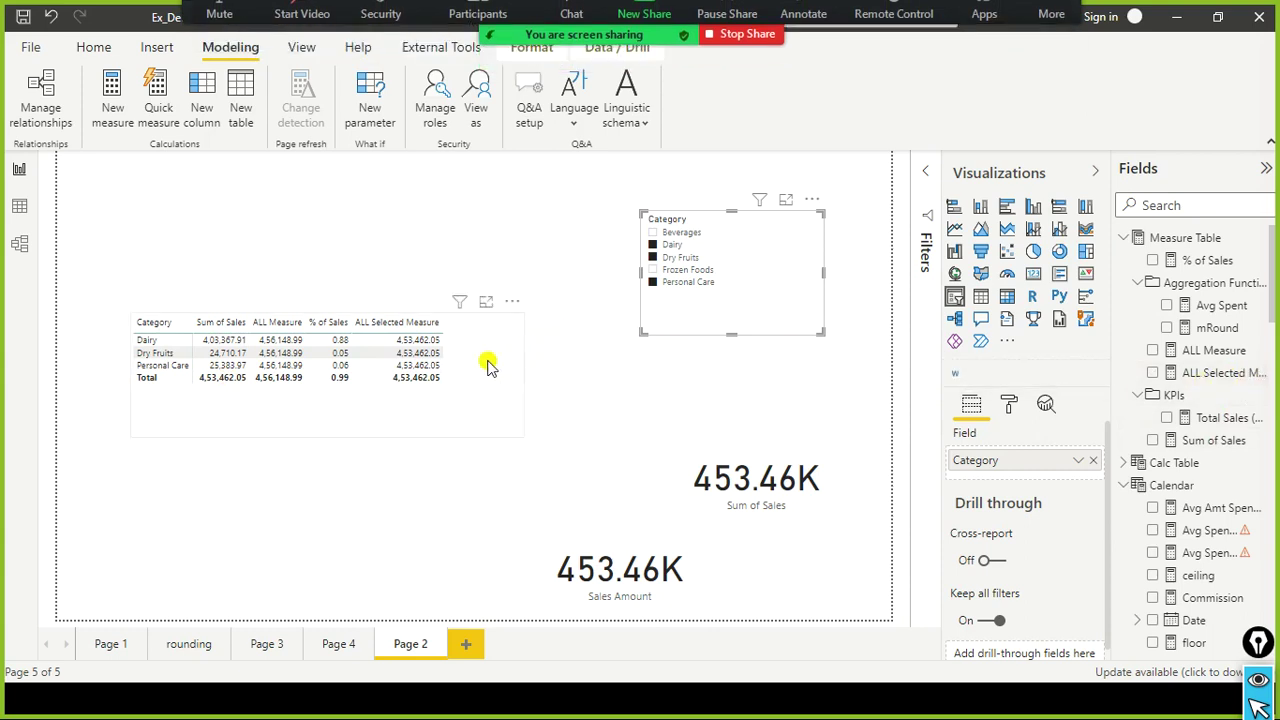
Copy the % of Sales formula and paste it into a new measure.
{"action": "left_click", "coordinate": [545, 347]}
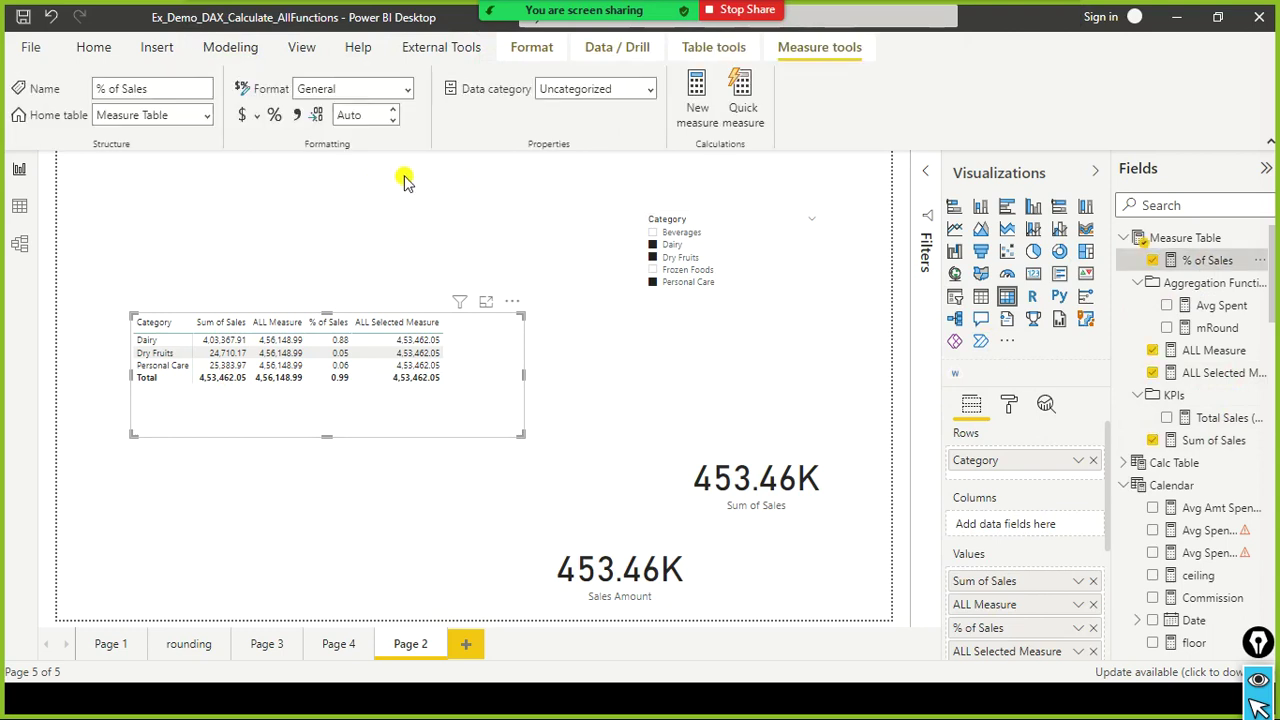
{"action": "left_click", "coordinate": [528, 171]}
{"action": "key", "text": "ctrl+a"}
{"action": "key", "text": "ctrl+c"}
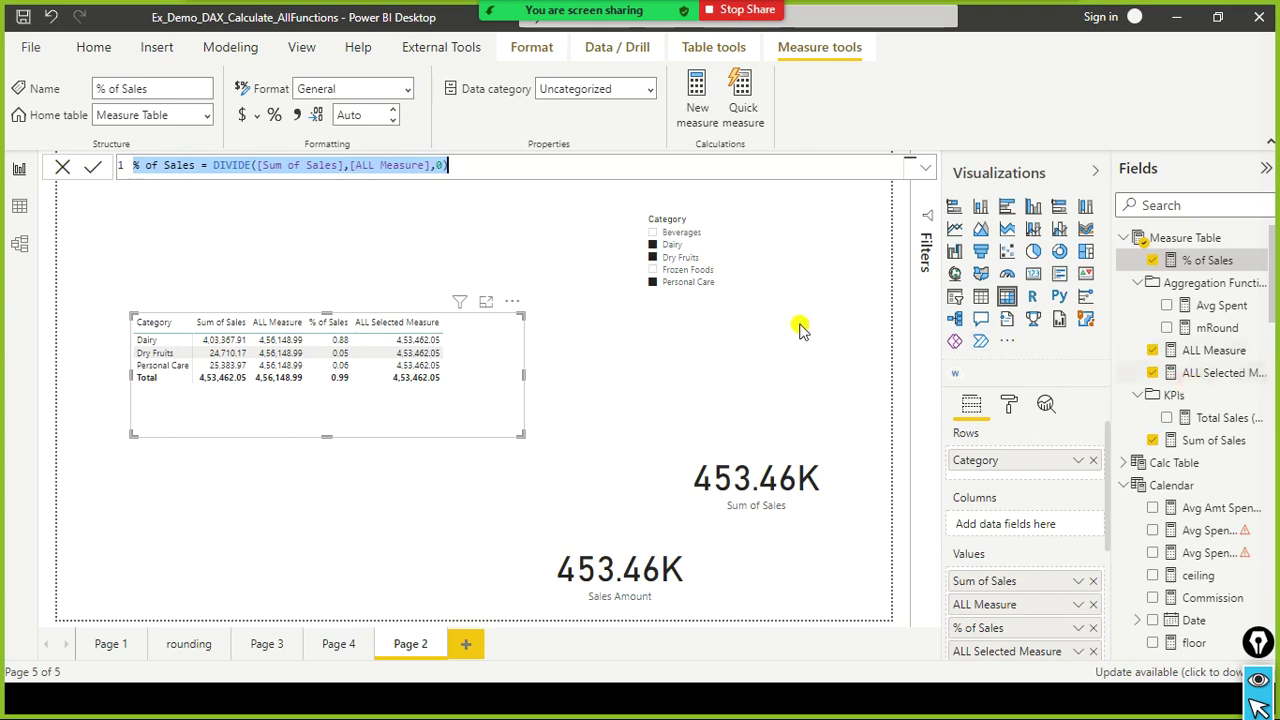
{"action": "key", "text": "Escape"}
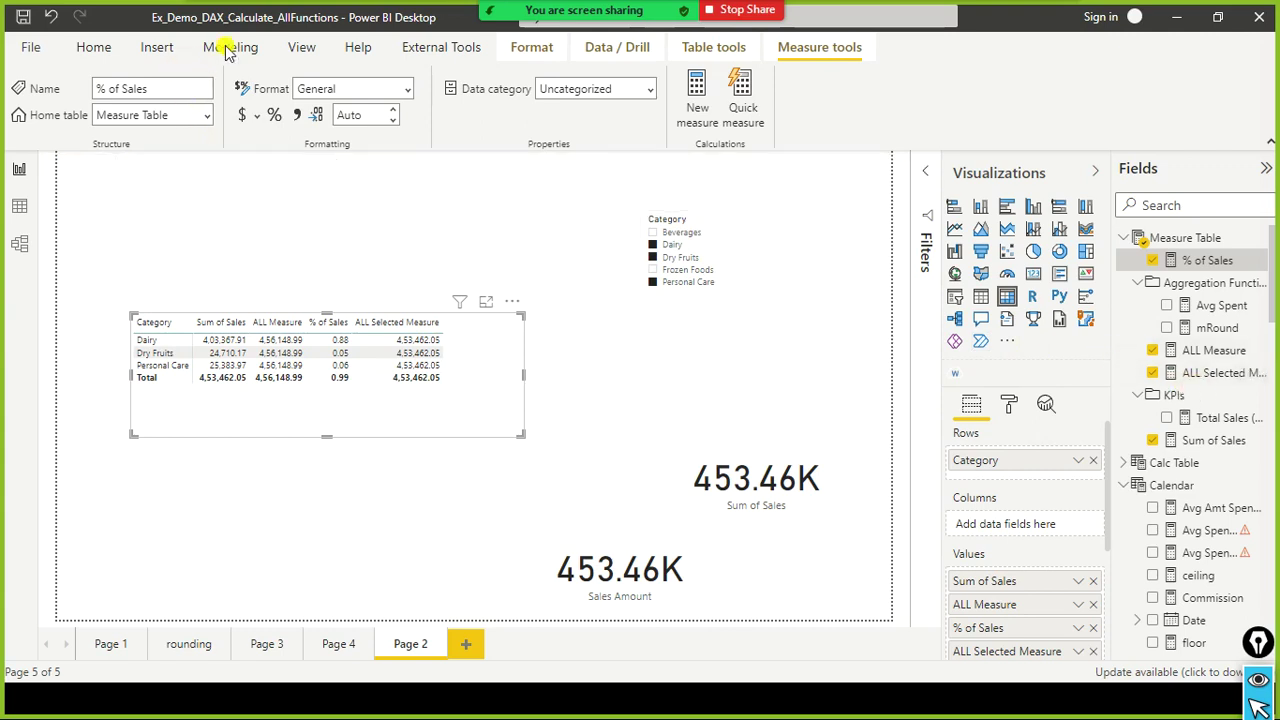
{"action": "left_click", "coordinate": [228, 47]}
{"action": "left_click", "coordinate": [113, 110]}
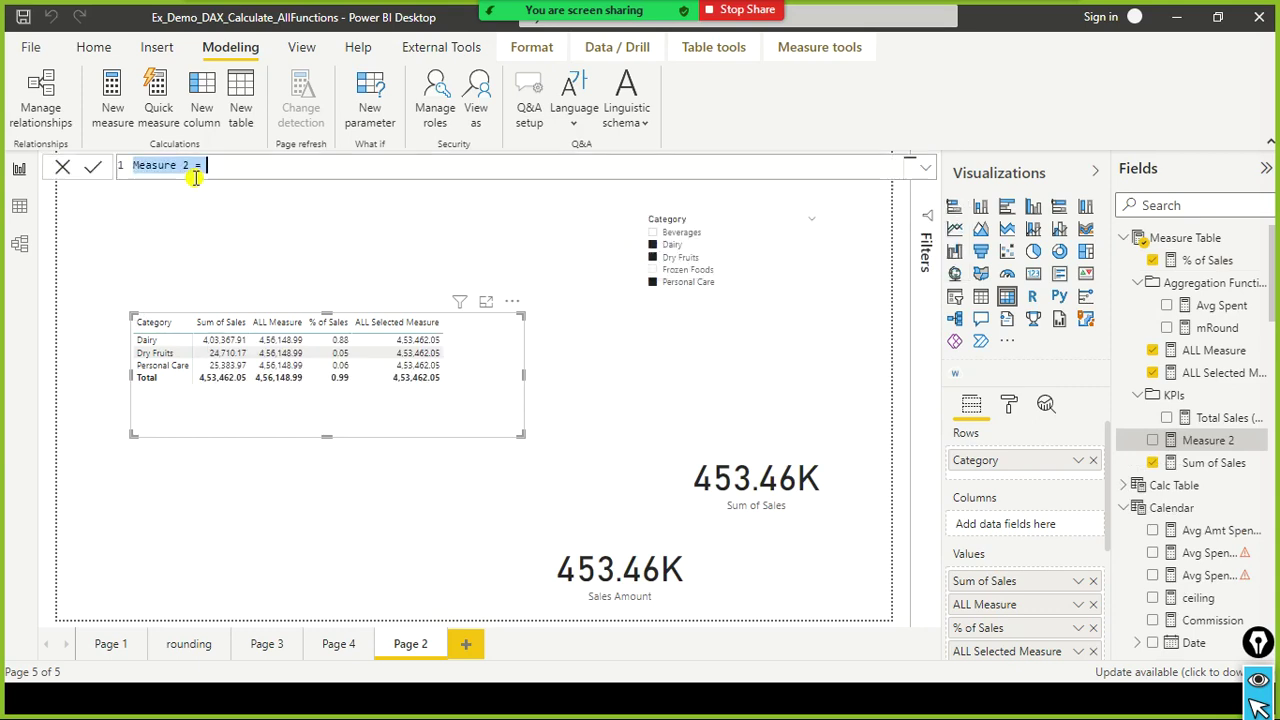
{"action": "key", "text": "ctrl+v"}
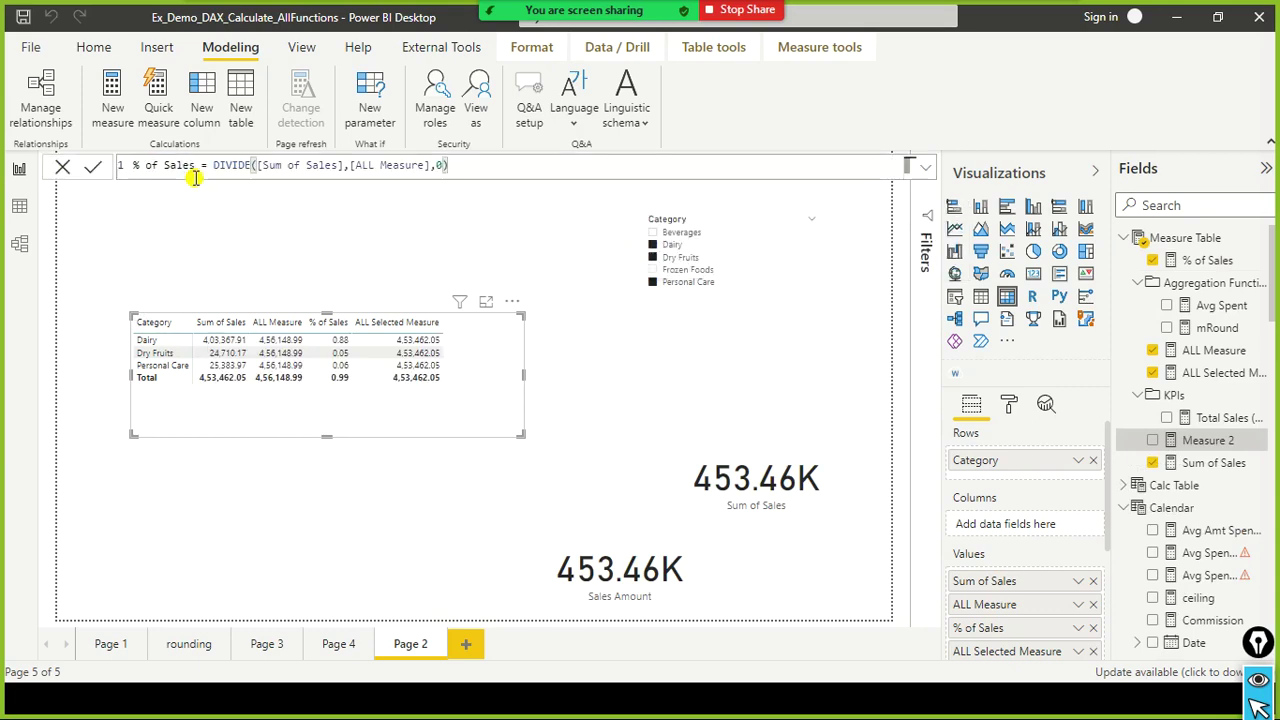
Name the new measure % of Sales All Selected in its formula.
{"action": "key", "text": "Home"}
{"action": "key", "text": "Right"}
{"action": "key", "text": "Right"}
{"action": "key", "text": "Right"}
{"action": "key", "text": "Right"}
{"action": "type", "text": "All Selected"}
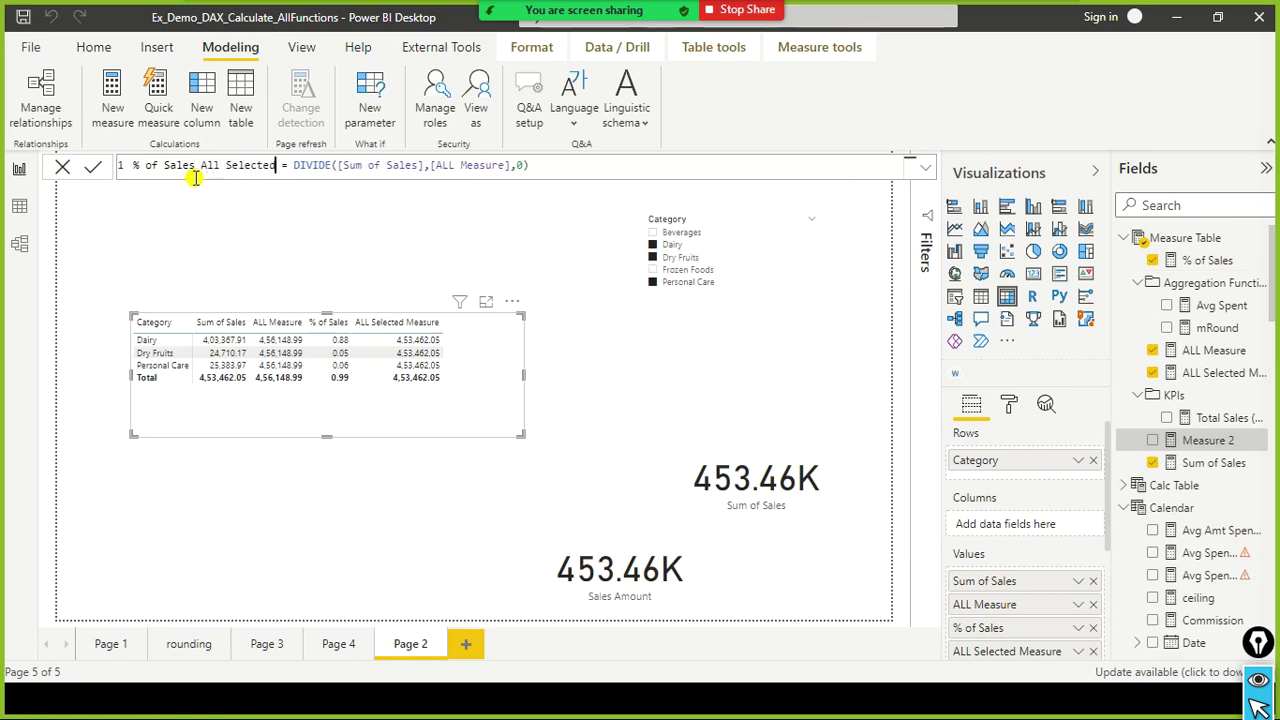
Replace the denominator in the % of Sales All Selected formula with [ALL Selected Measure].
{"action": "key", "text": "ctrl+Right"}
{"action": "key", "text": "ctrl+Right"}
{"action": "key", "text": "ctrl+Right"}
{"action": "key", "text": "ctrl+Right"}
{"action": "key", "text": "ctrl+Right"}
{"action": "key", "text": "ctrl+Right"}
{"action": "key", "text": "ctrl+Right"}
{"action": "key", "text": "ctrl+Right"}
{"action": "key", "text": "ctrl+Right"}
{"action": "key", "text": "ctrl+shift+Left"}
{"action": "key", "text": "BackSpace"}
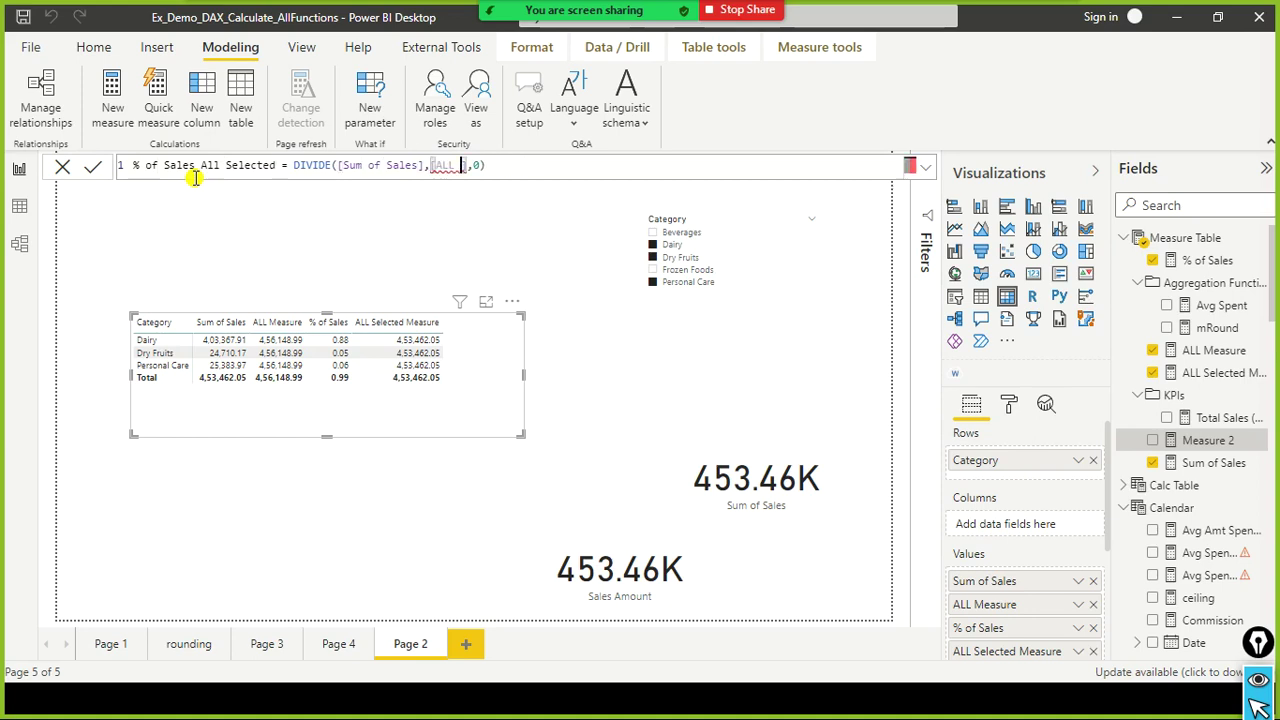
{"action": "key", "text": "Delete"}
{"action": "type", "text": "S"}
{"action": "key", "text": "Tab"}
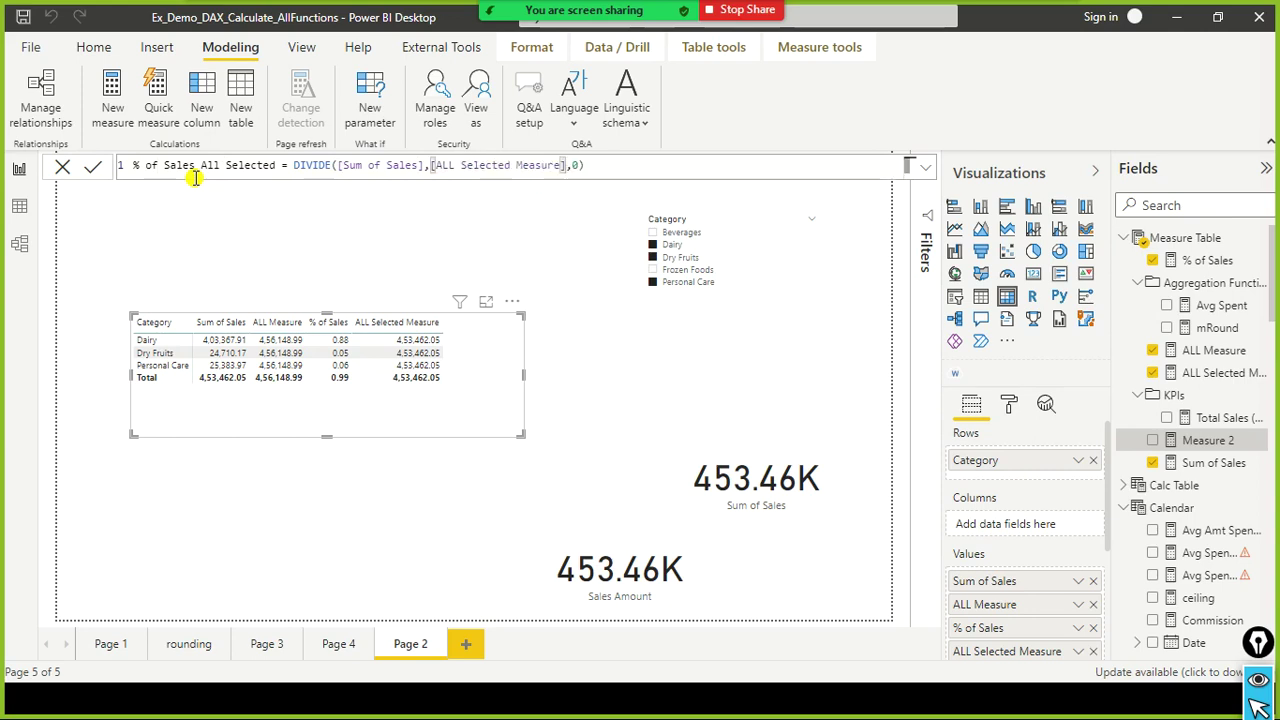
{"action": "key", "text": "End"}
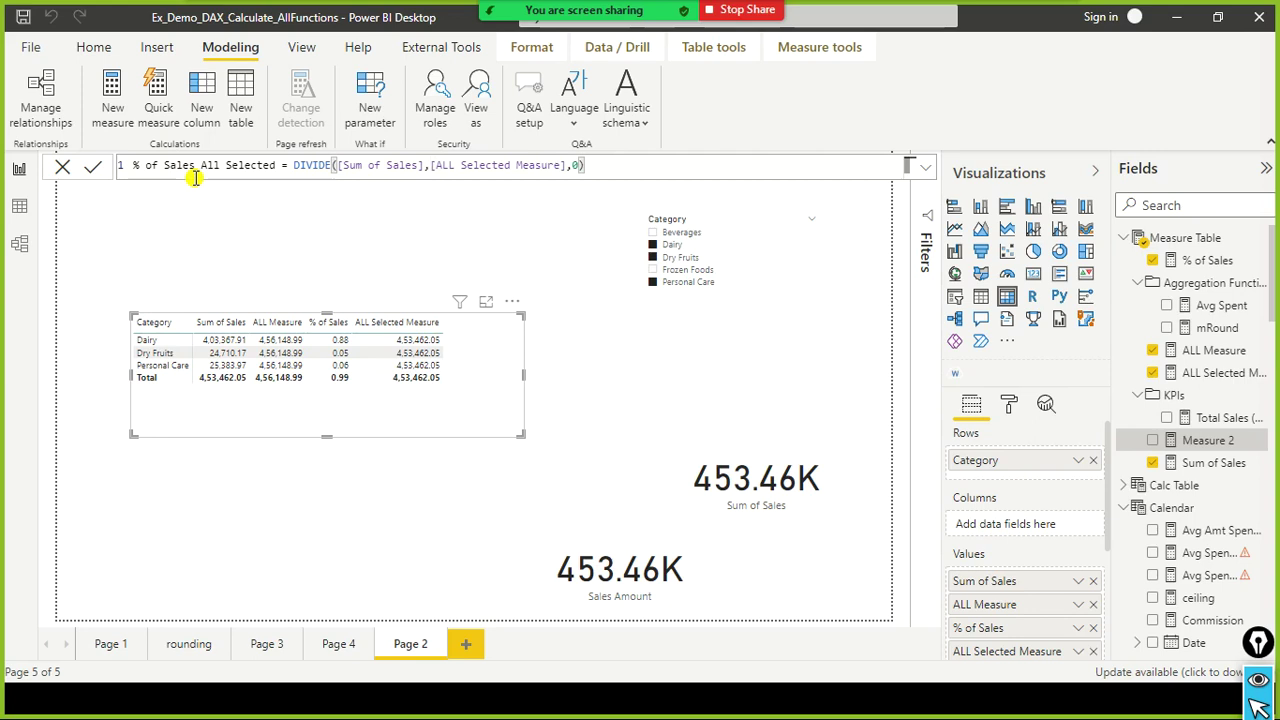
Add % of Sales All Selected to the category table and resize the table so all its columns fit.
{"action": "left_click", "coordinate": [735, 342]}
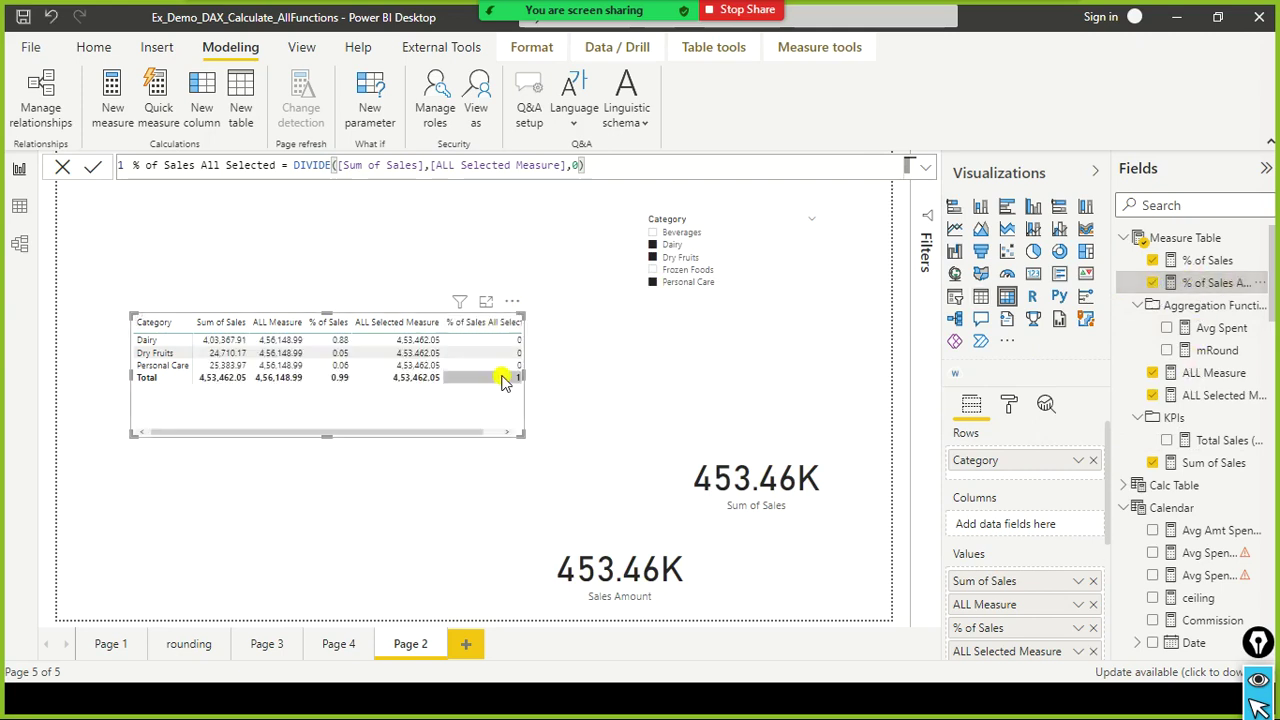
{"action": "left_click_drag", "start_coordinate": [525, 375], "coordinate": [689, 400]}
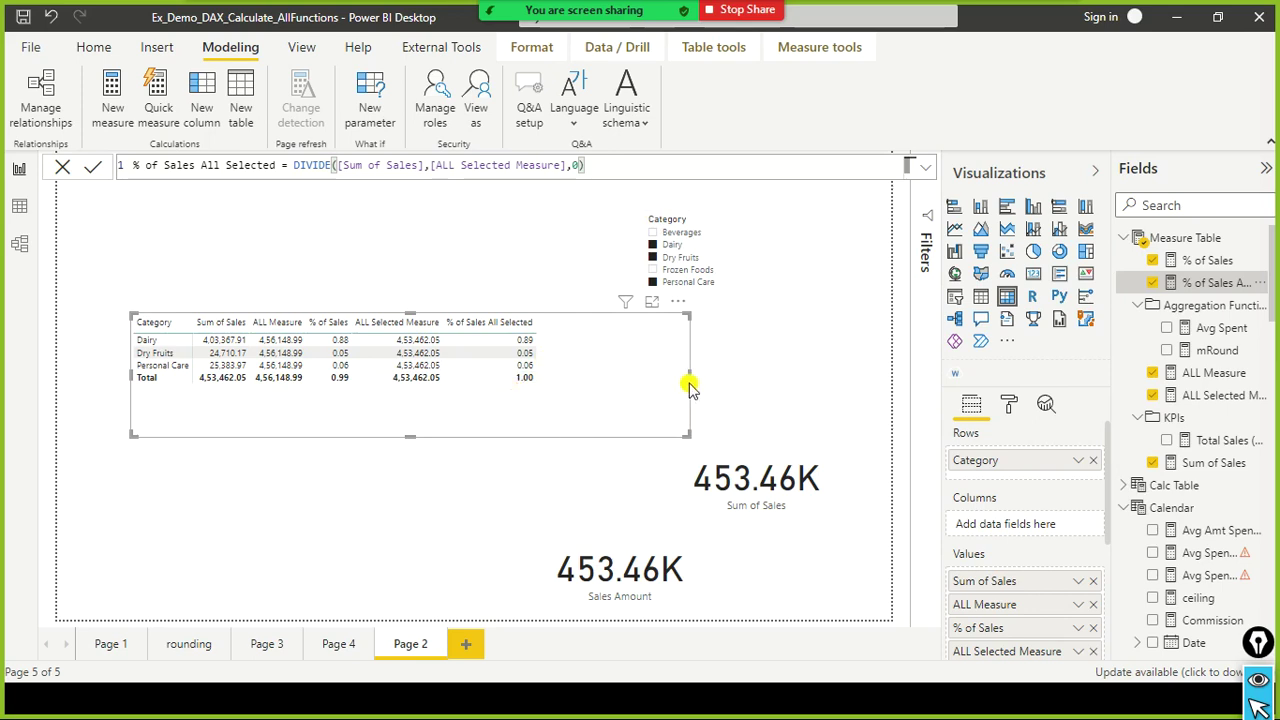
{"action": "left_click_drag", "start_coordinate": [689, 372], "coordinate": [594, 374]}
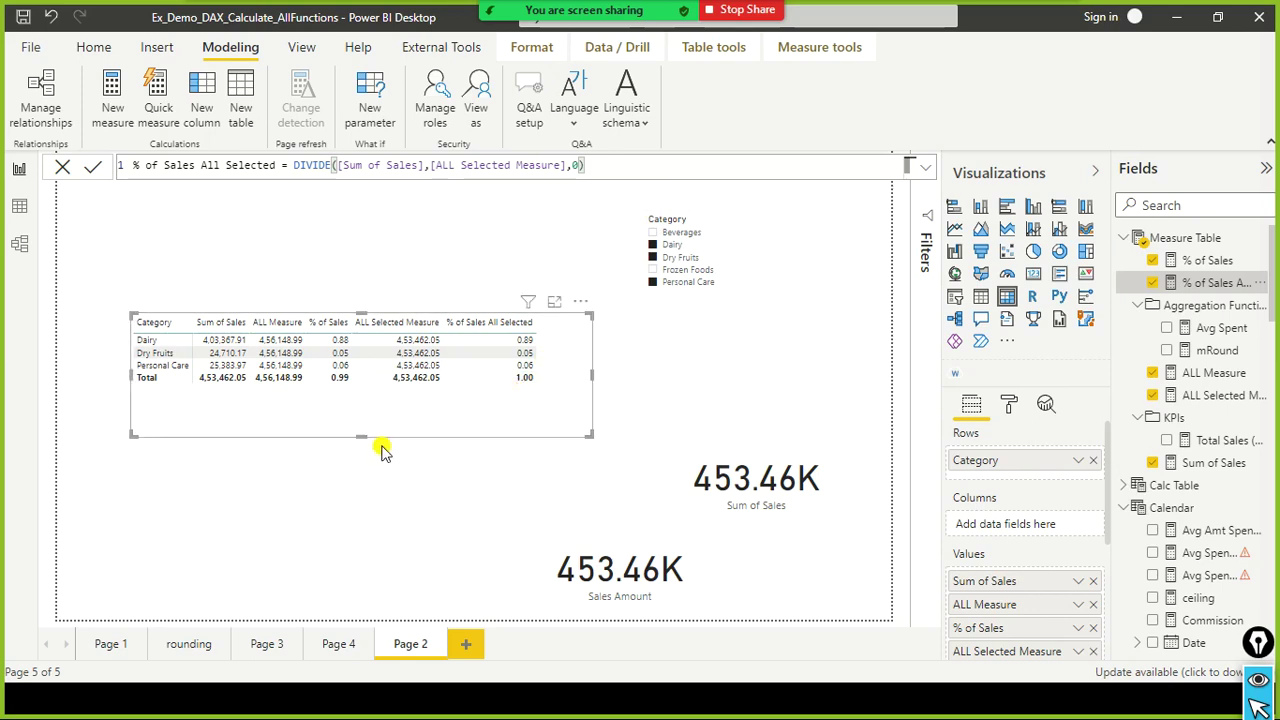
{"action": "left_click_drag", "start_coordinate": [359, 435], "coordinate": [366, 412]}
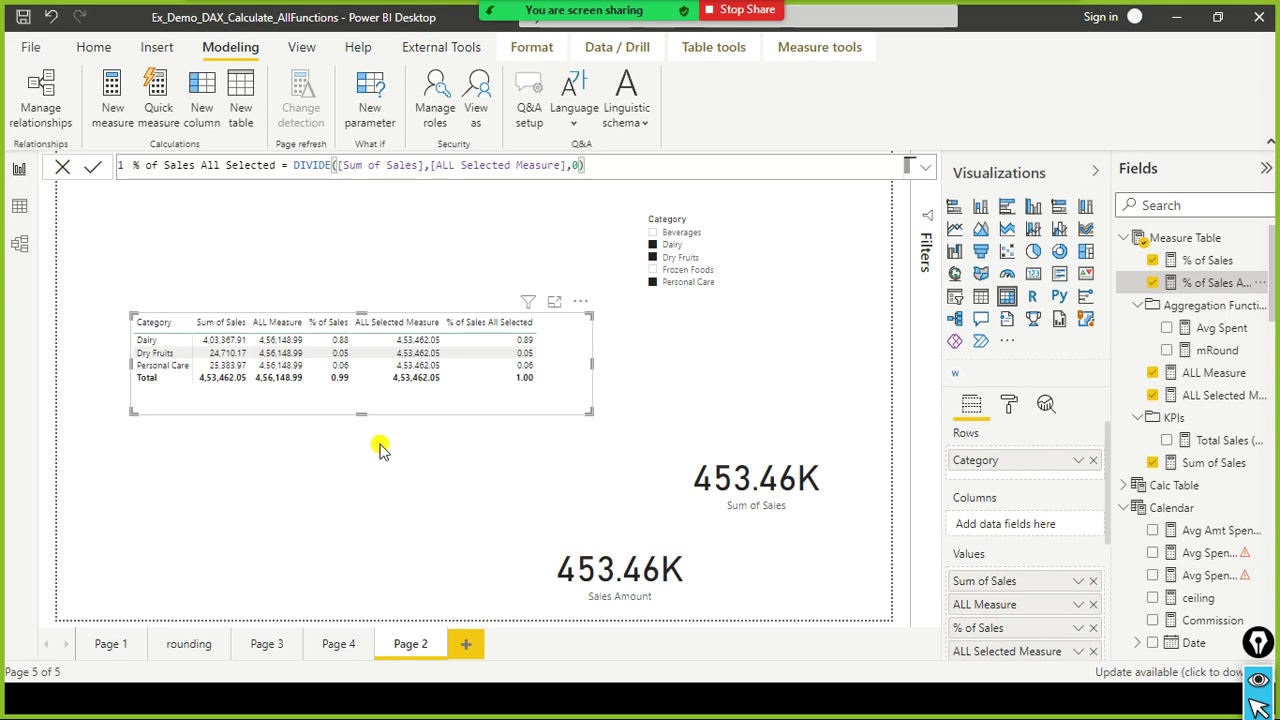
Clear the Category slicer to compare the percentage columns unfiltered, and reselect Dairy, Dry Fruits and Personal Care.
{"action": "left_click", "coordinate": [798, 221]}
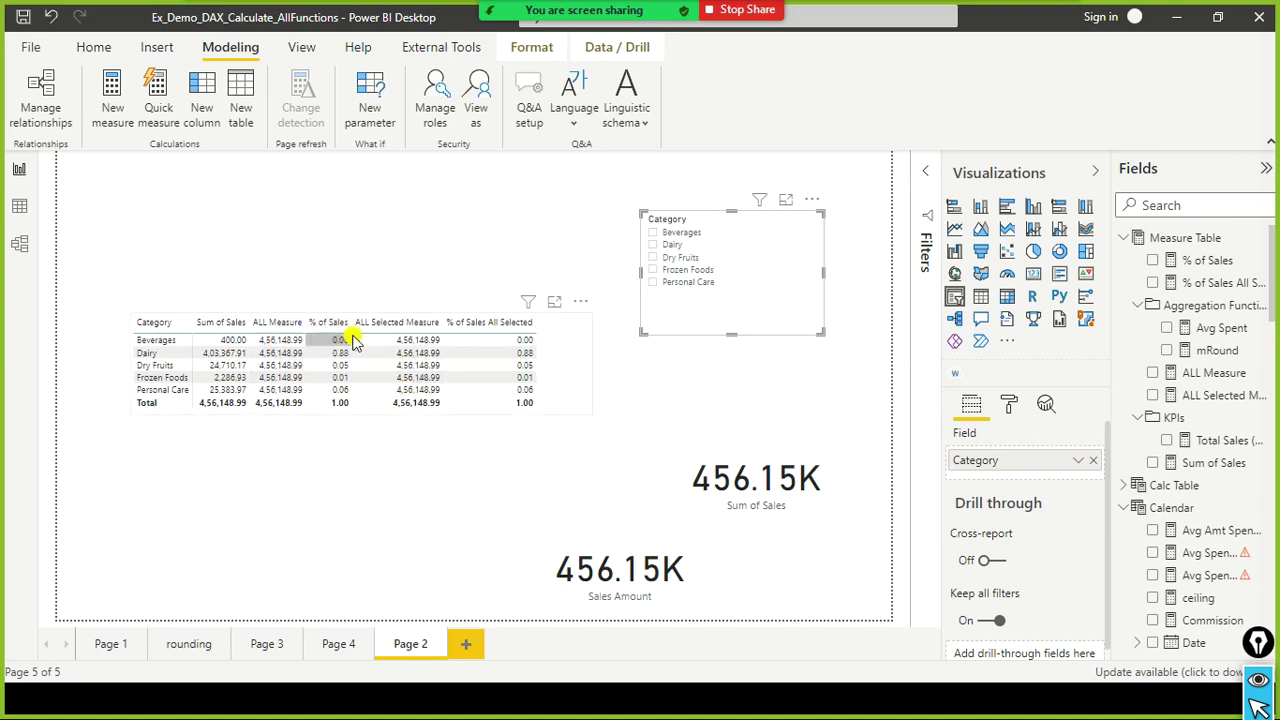
{"action": "left_click", "coordinate": [653, 246]}
{"action": "left_click", "coordinate": [653, 258], "text": "ctrl"}
{"action": "left_click", "coordinate": [651, 281], "text": "ctrl"}
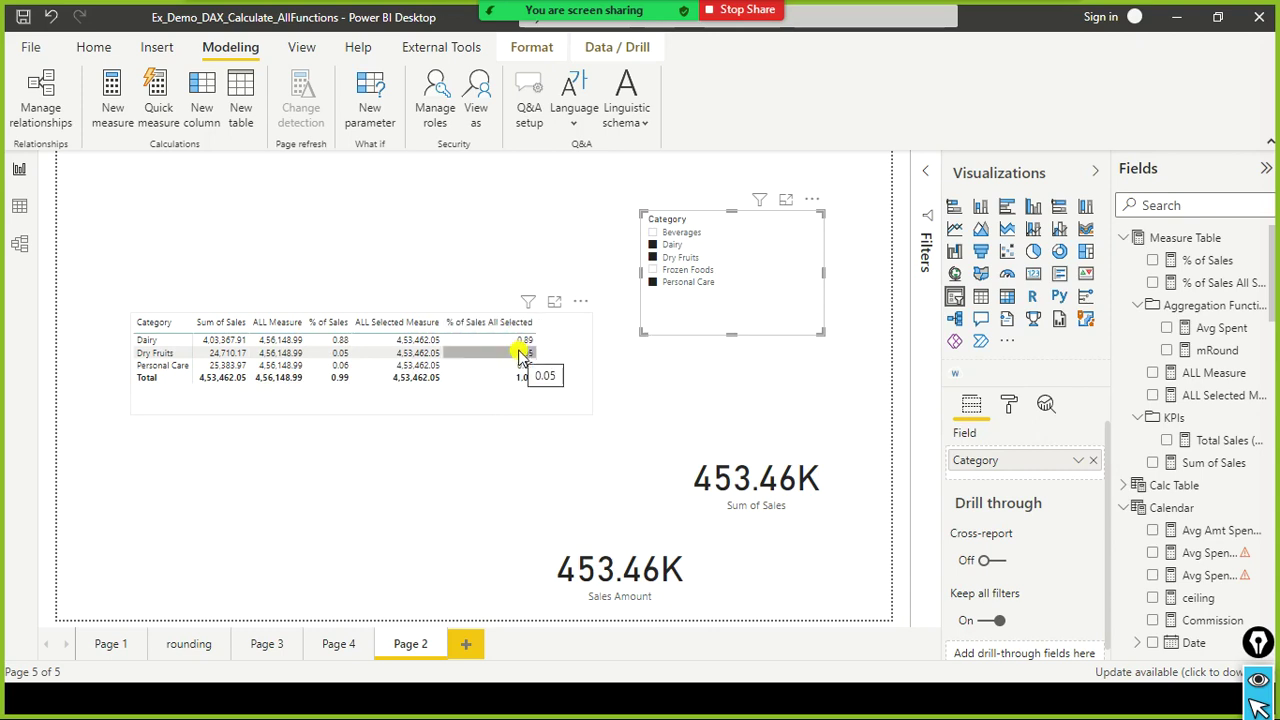
Switch to the PowerPoint slide show, review the ALLEXCEPT syntax slide, and return to Power BI Desktop.
{"action": "key", "text": "alt+Tab"}
{"action": "key", "text": "alt+Tab"}
{"action": "key", "text": "alt+Tab"}
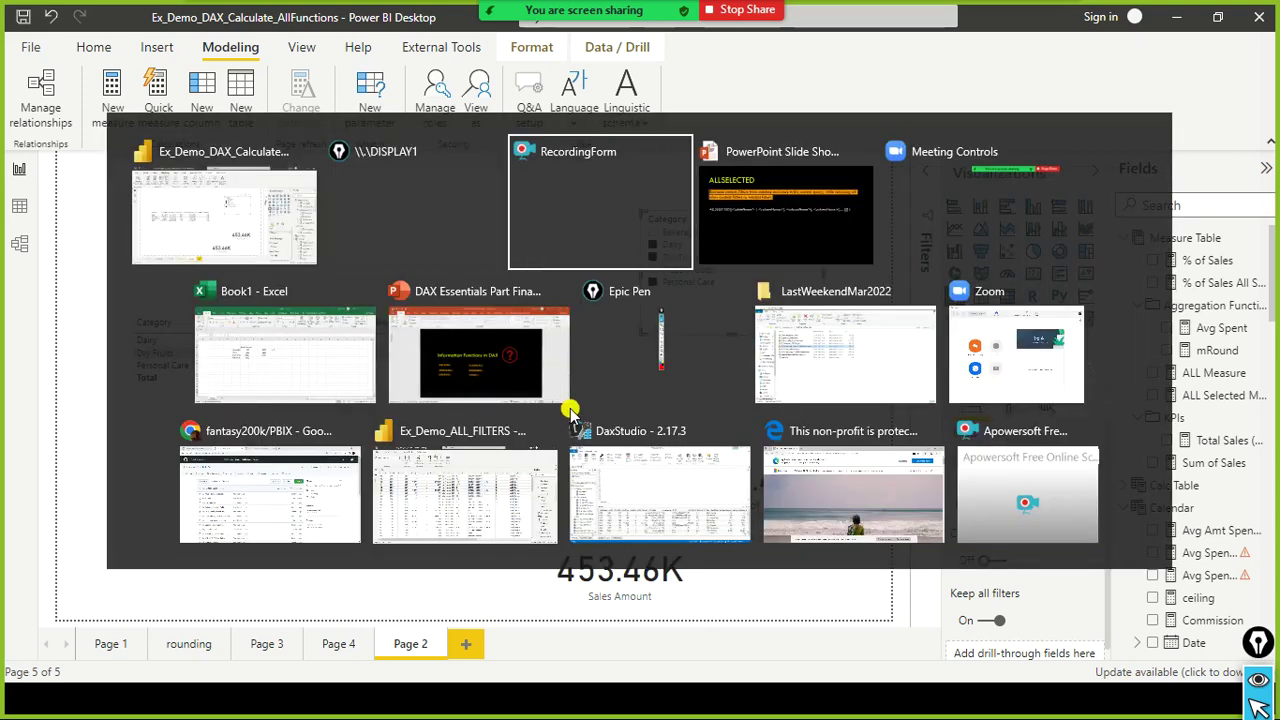
{"action": "key", "text": "Right"}
{"action": "key", "text": "Right"}
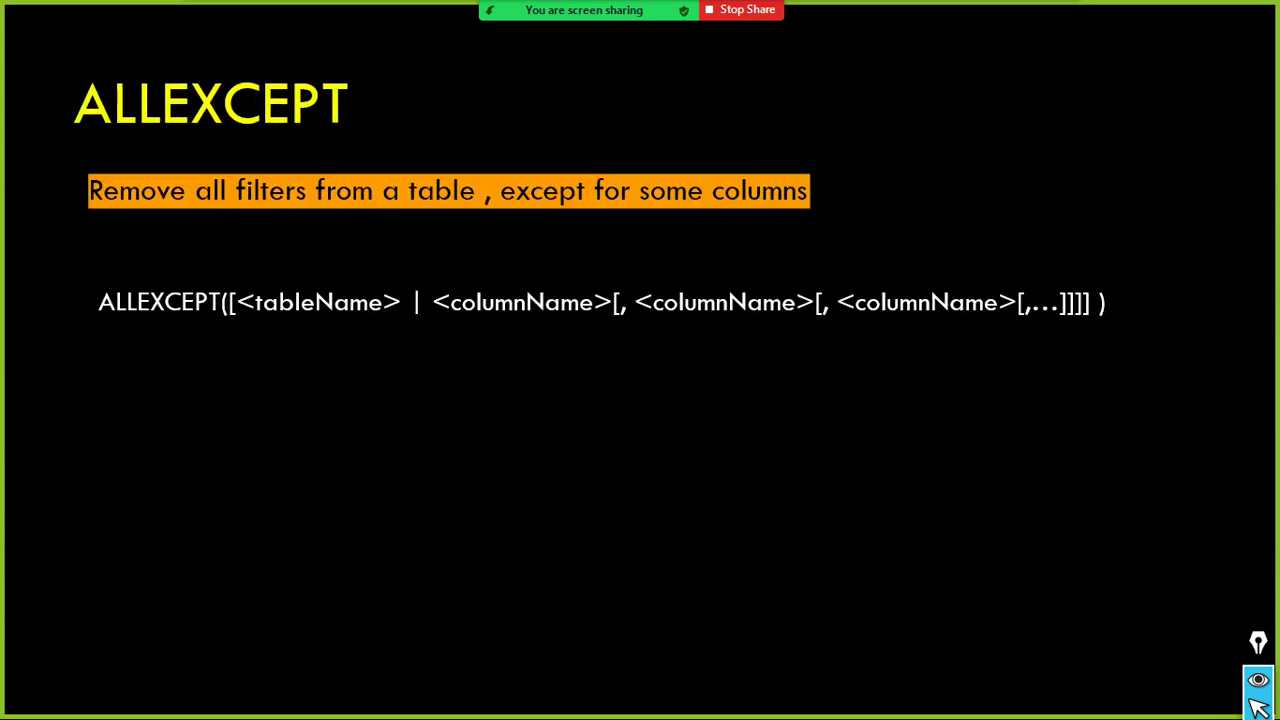
{"action": "key", "text": "Right"}
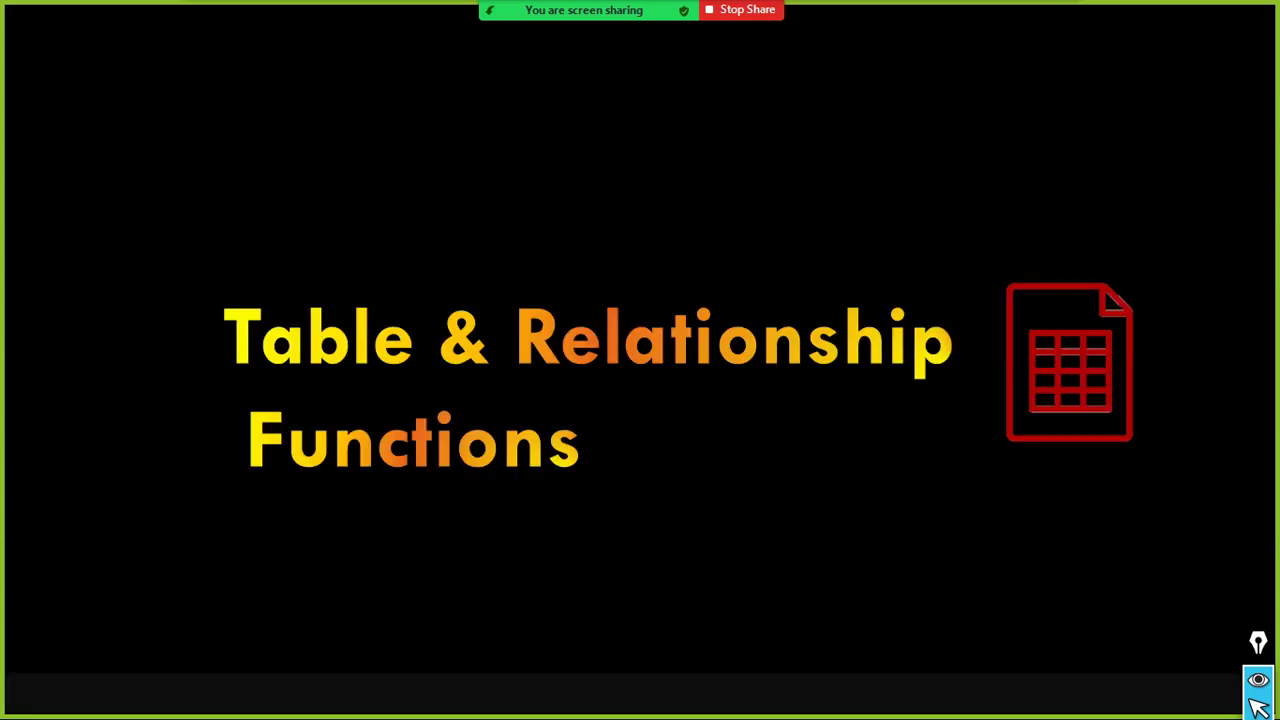
{"action": "key", "text": "Left"}
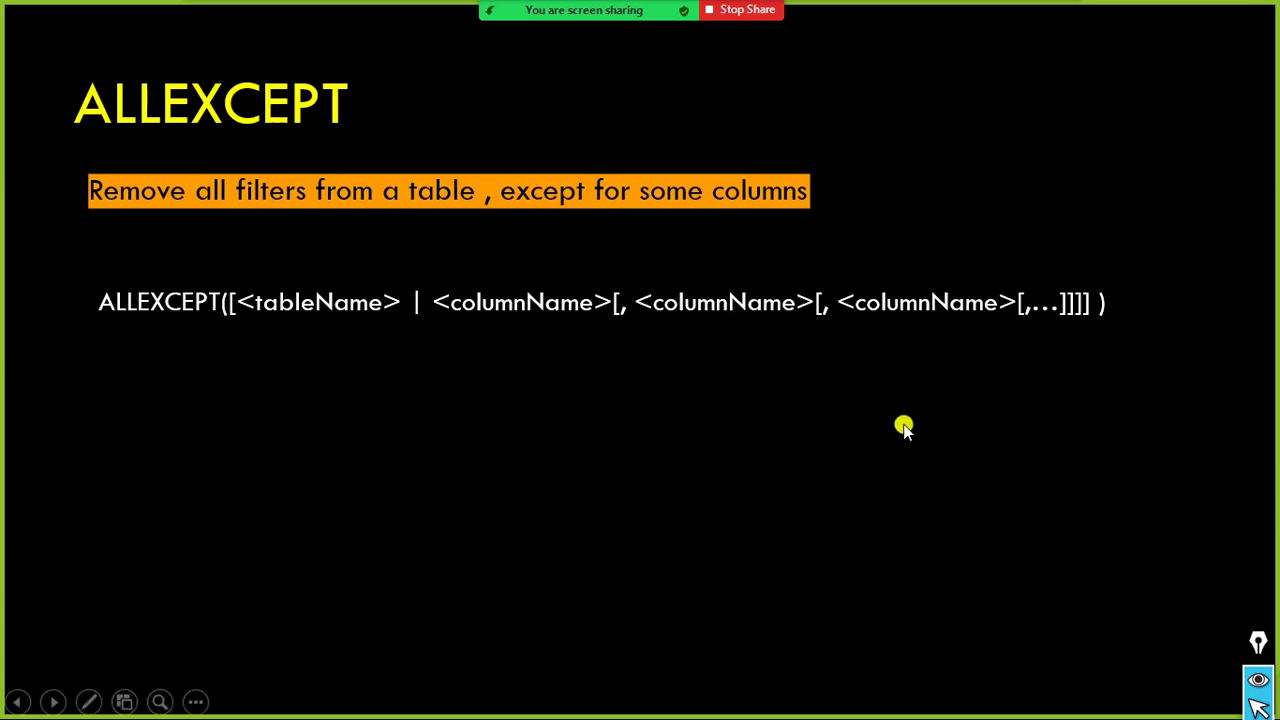
{"action": "key", "text": "alt+Tab"}
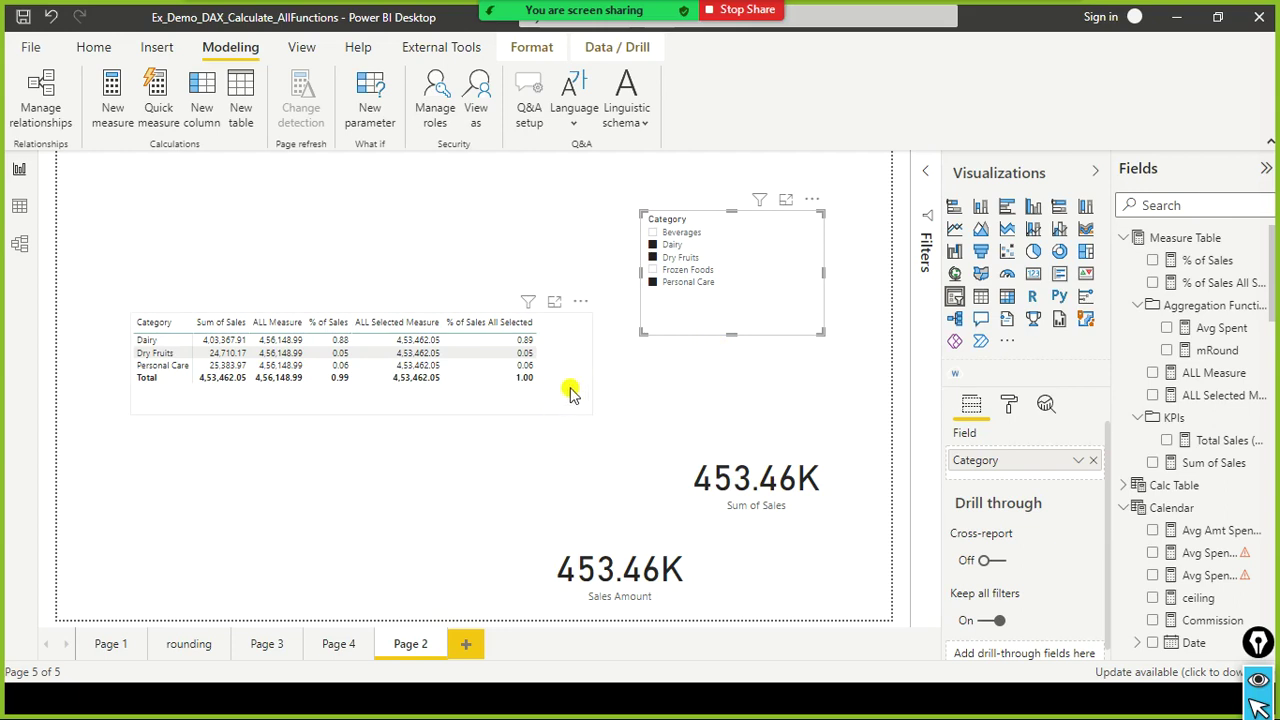
Copy the complete formula of ALL Selected Measure and close its formula without changes.
{"action": "left_click", "coordinate": [528, 443]}
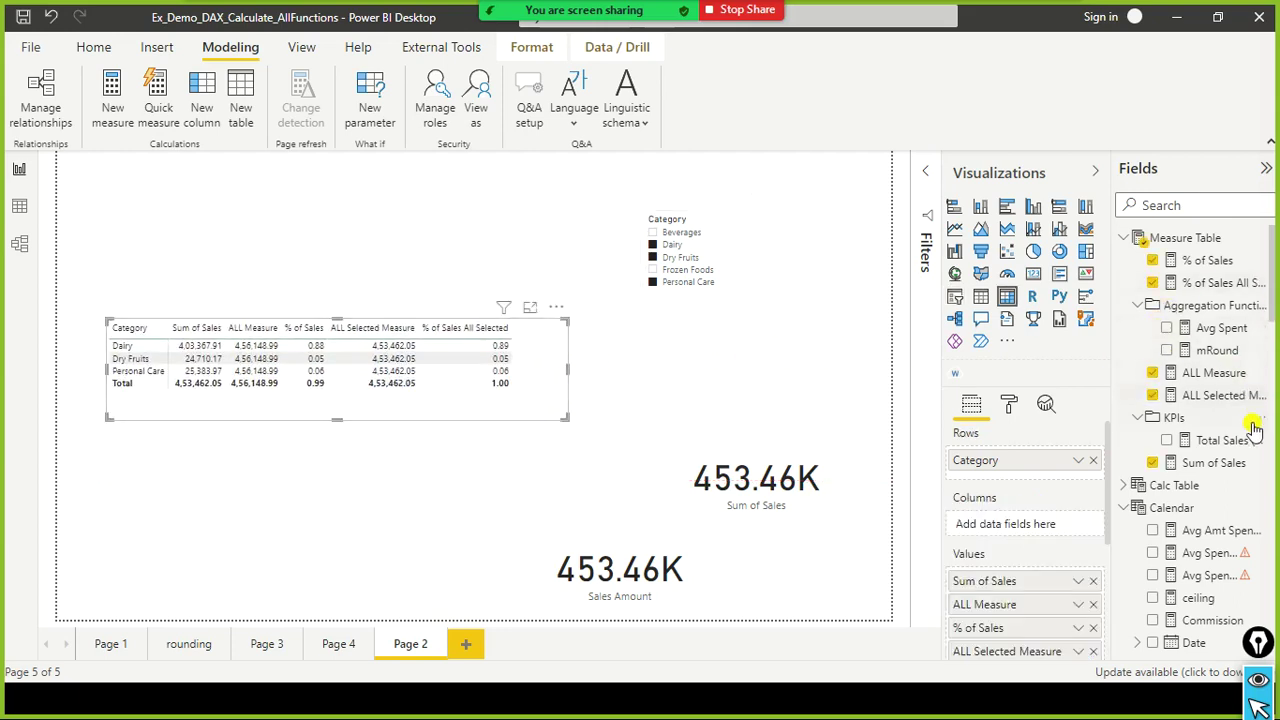
{"action": "left_click", "coordinate": [1216, 396]}
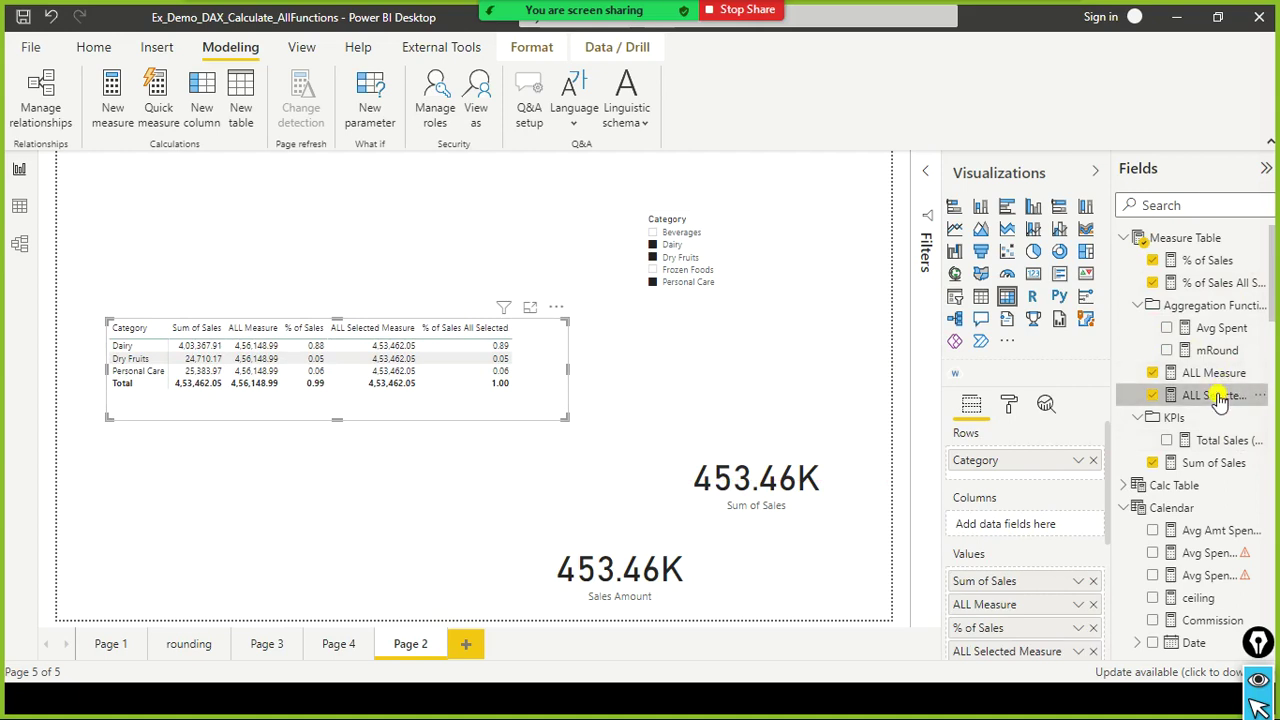
{"action": "left_click", "coordinate": [657, 165]}
{"action": "key", "text": "ctrl+a"}
{"action": "key", "text": "ctrl+c"}
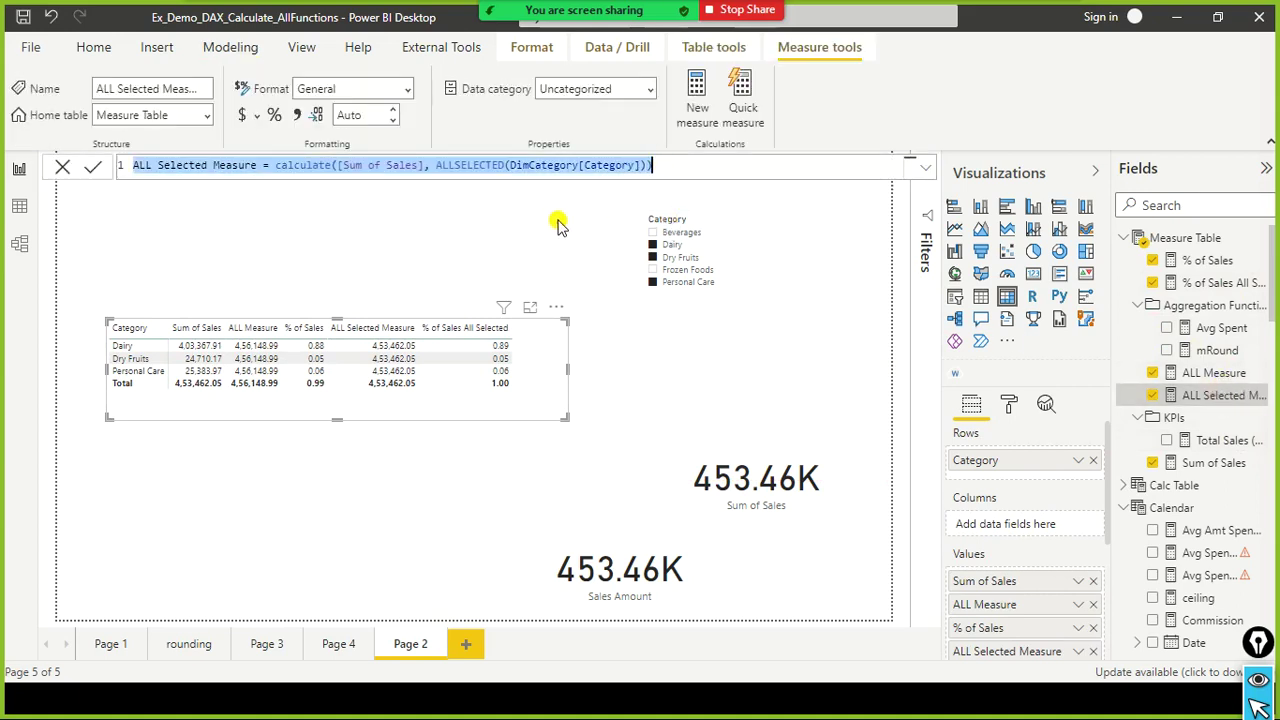
{"action": "left_click", "coordinate": [62, 172]}
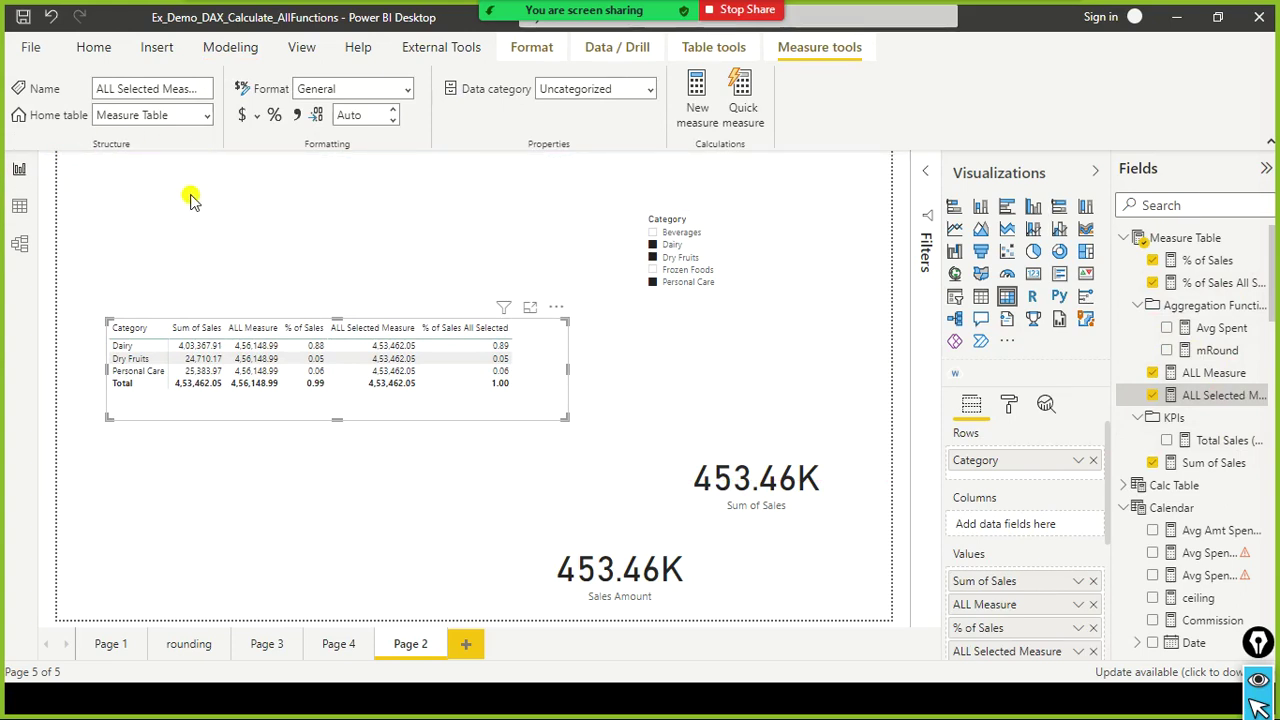
Create a new measure in Measure Table from the copied formula and name it ALL Except Measure.
{"action": "left_click", "coordinate": [246, 50]}
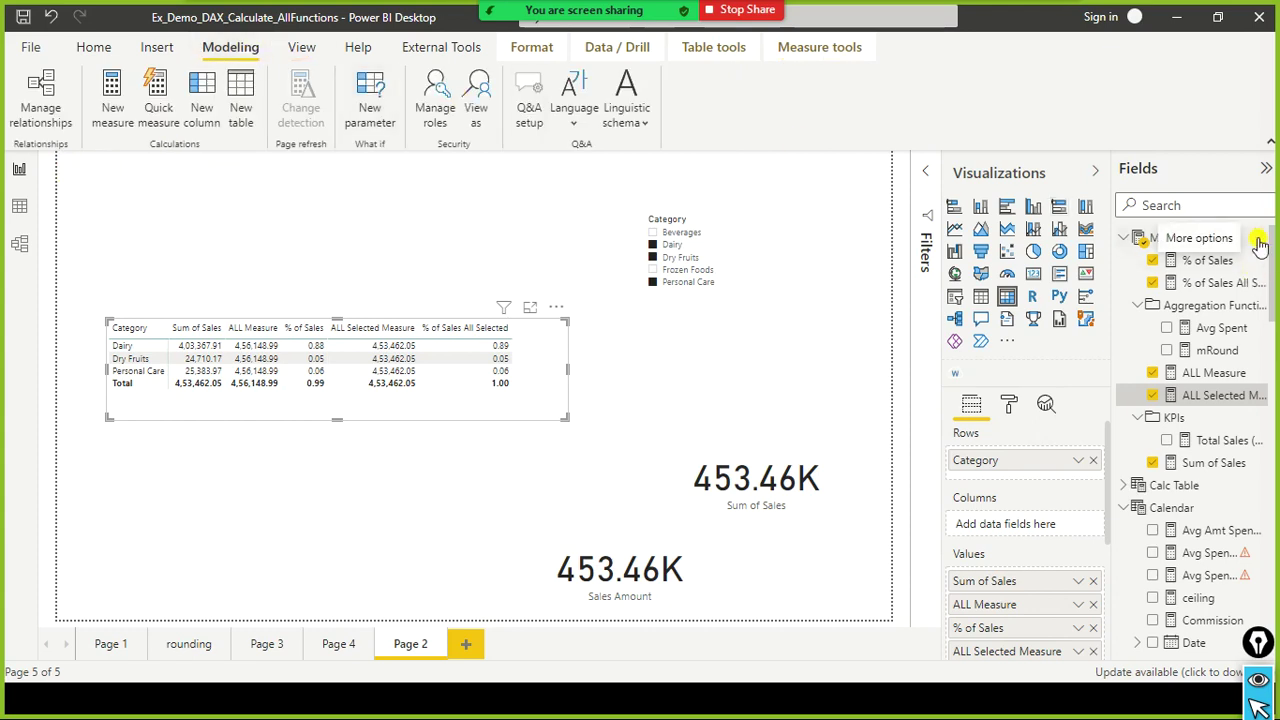
{"action": "left_click", "coordinate": [1260, 237]}
{"action": "left_click", "coordinate": [1177, 254]}
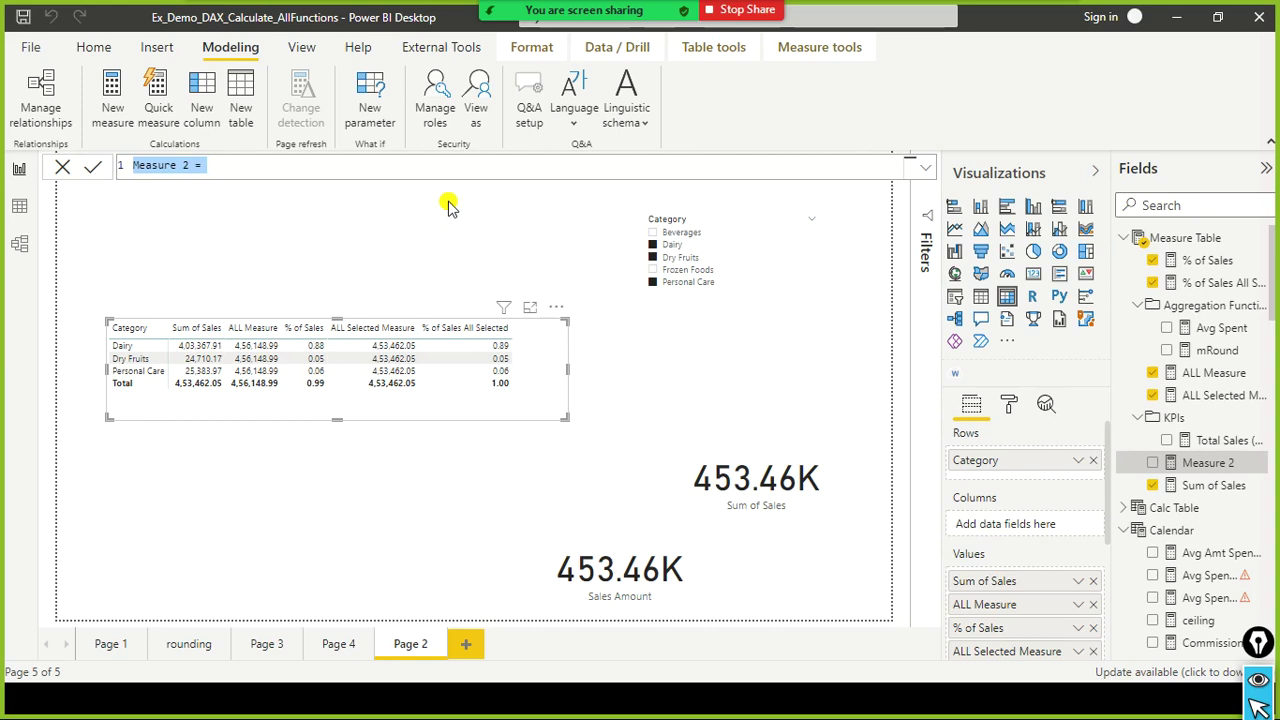
{"action": "key", "text": "ctrl+v"}
{"action": "left_click", "coordinate": [214, 169]}
{"action": "key", "text": "ctrl+shift+Right"}
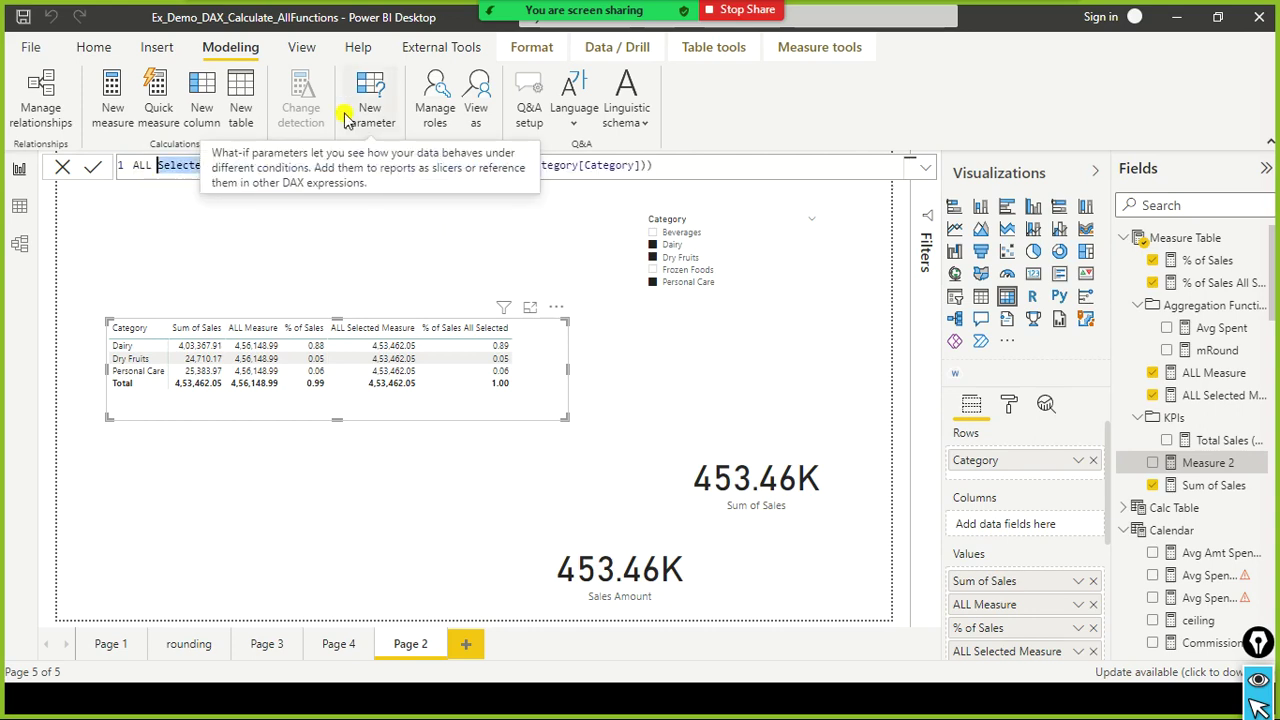
{"action": "key", "text": "BackSpace"}
{"action": "type", "text": "Except"}
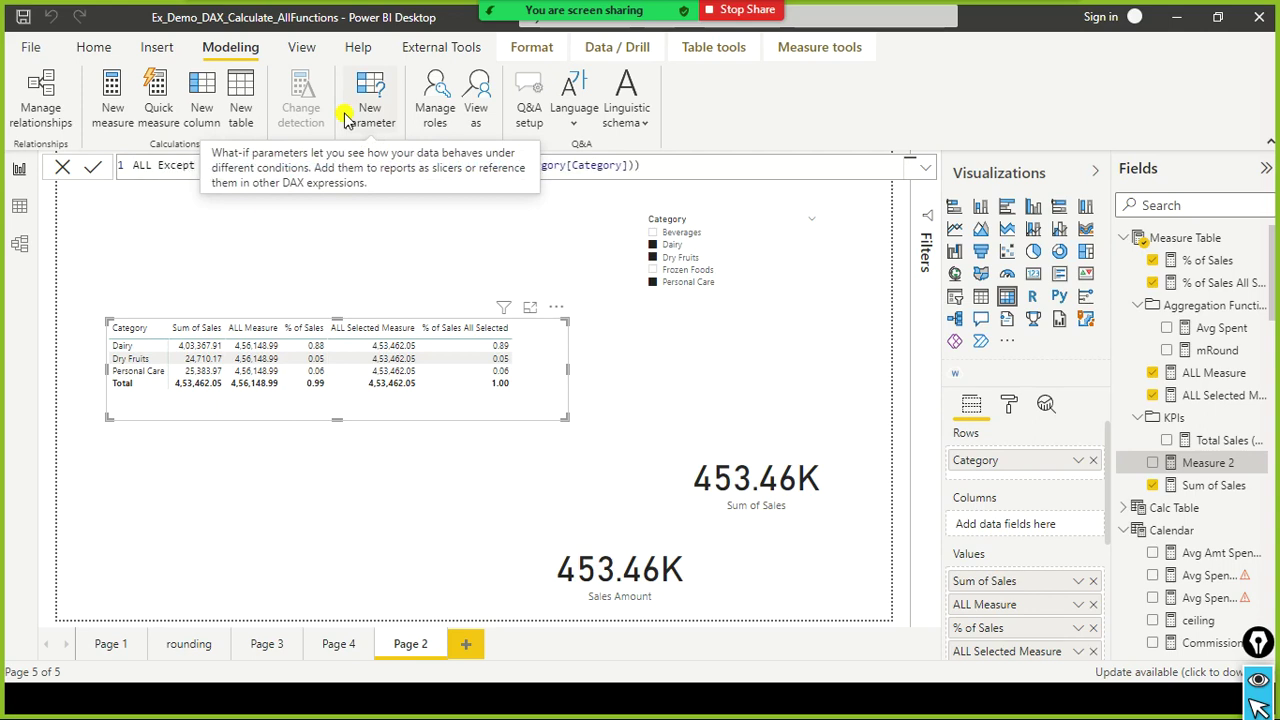
Replace the ALLSELECTED function with ALLEXCEPT in the ALL Except Measure formula.
{"action": "key", "text": "End"}
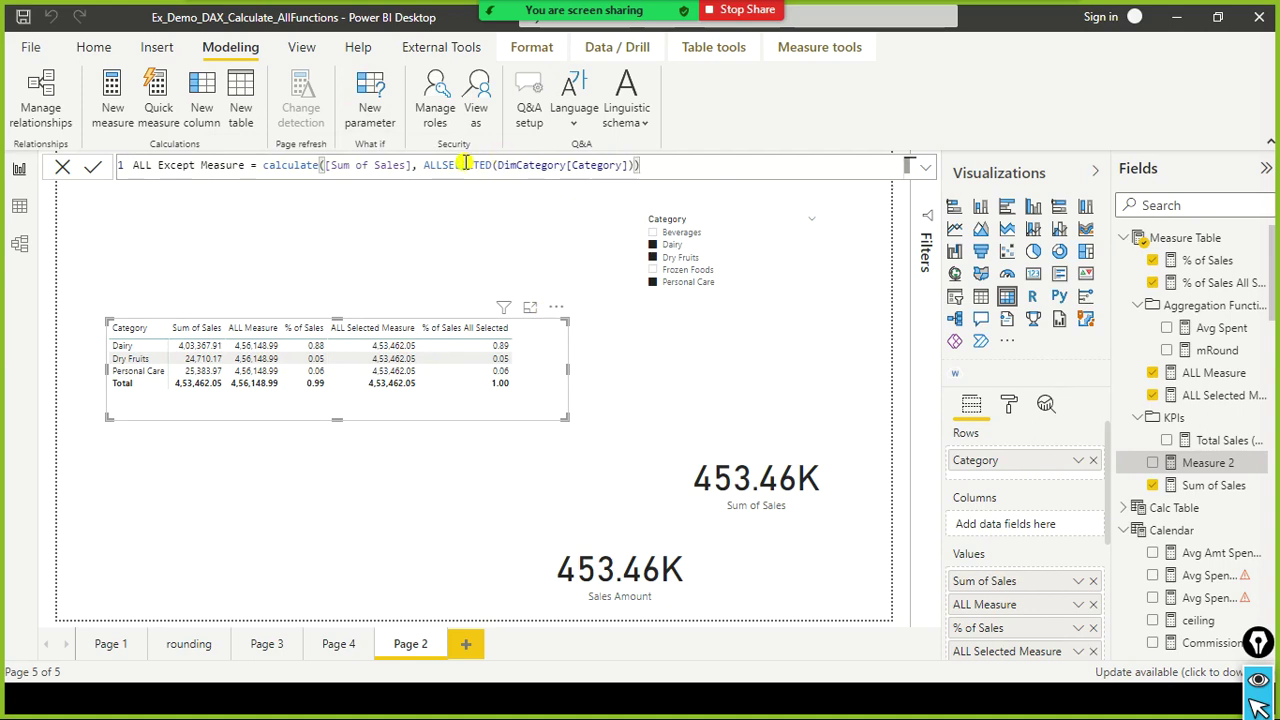
{"action": "double_click", "coordinate": [465, 165]}
{"action": "key", "text": "BackSpace"}
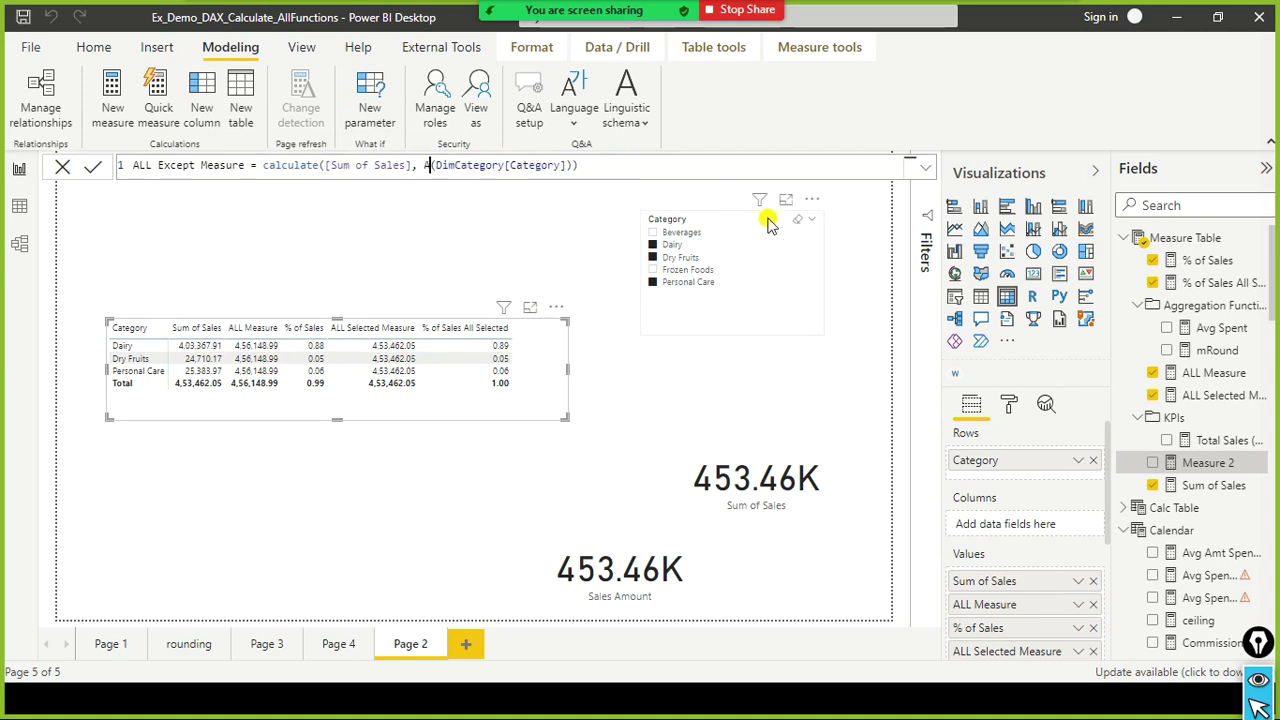
{"action": "type", "text": "ALLEXCEPT"}
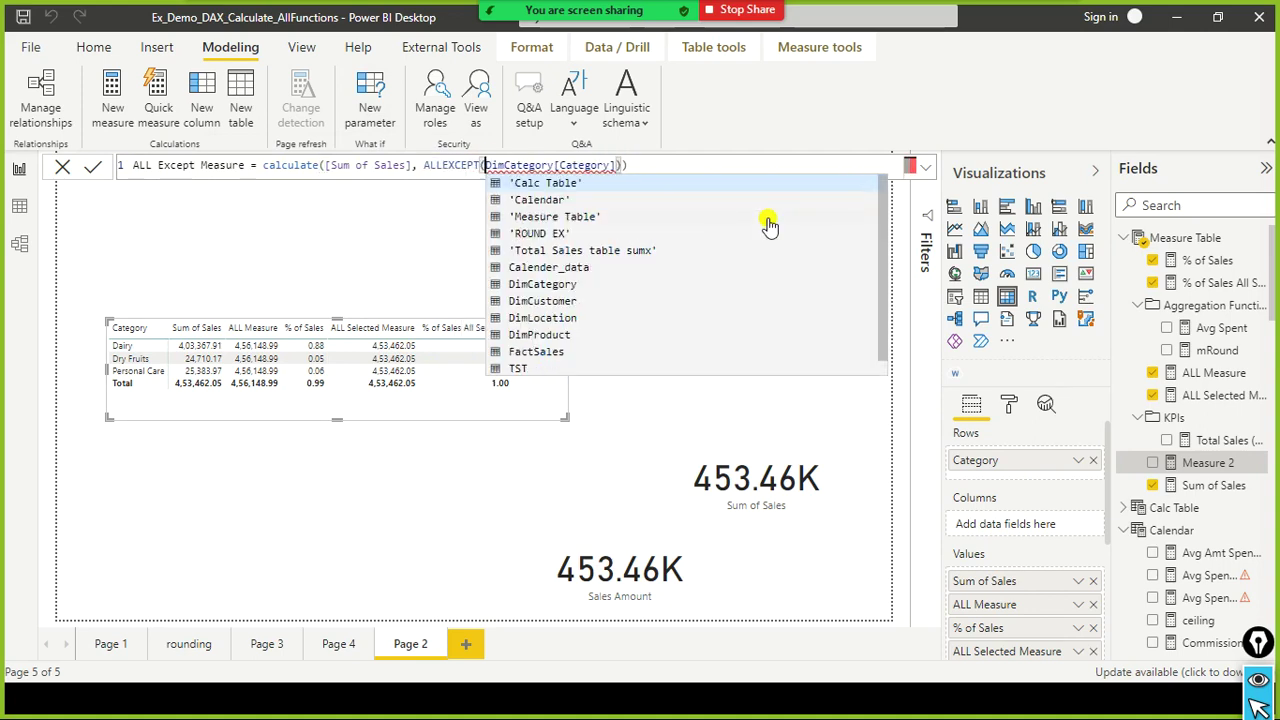
Insert Dimcategory as the table argument of ALLEXCEPT, before DimCategory[Category].
{"action": "key", "text": "Escape"}
{"action": "key", "text": "ctrl+Left"}
{"action": "key", "text": "ctrl+Left"}
{"action": "key", "text": "ctrl+Left"}
{"action": "key", "text": "ctrl+Left"}
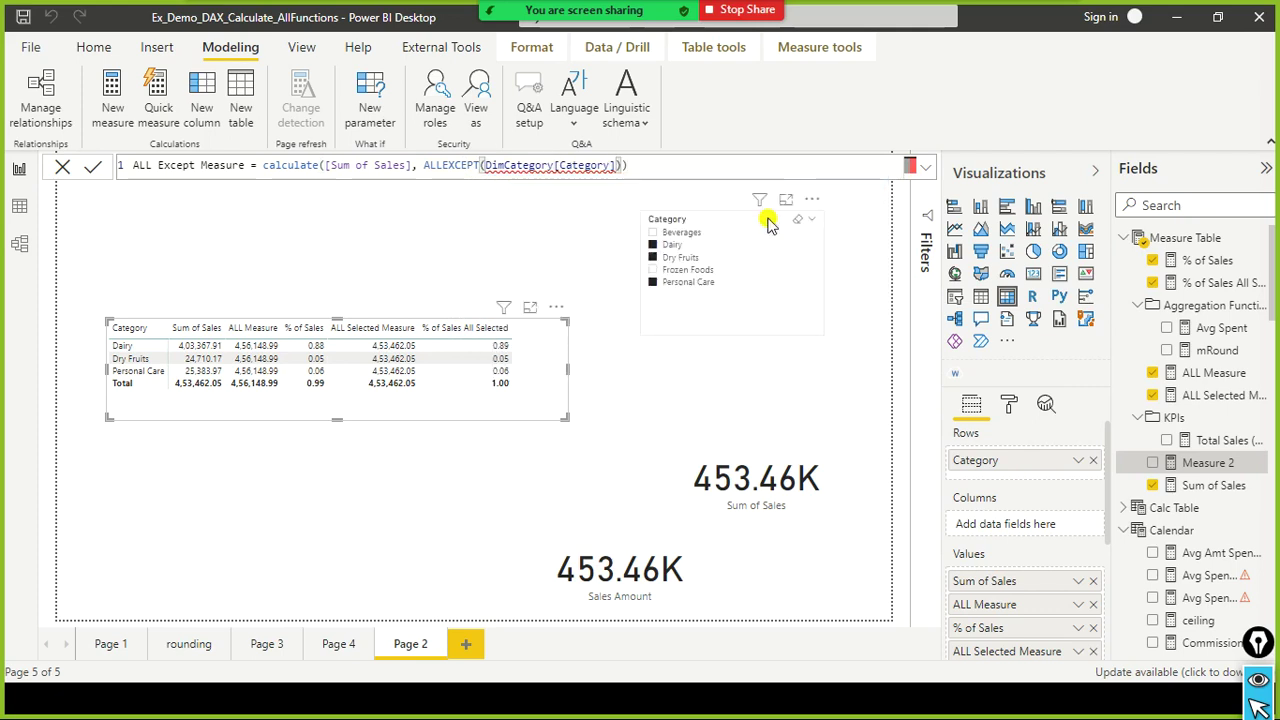
{"action": "type", "text": "Dimcategory"}
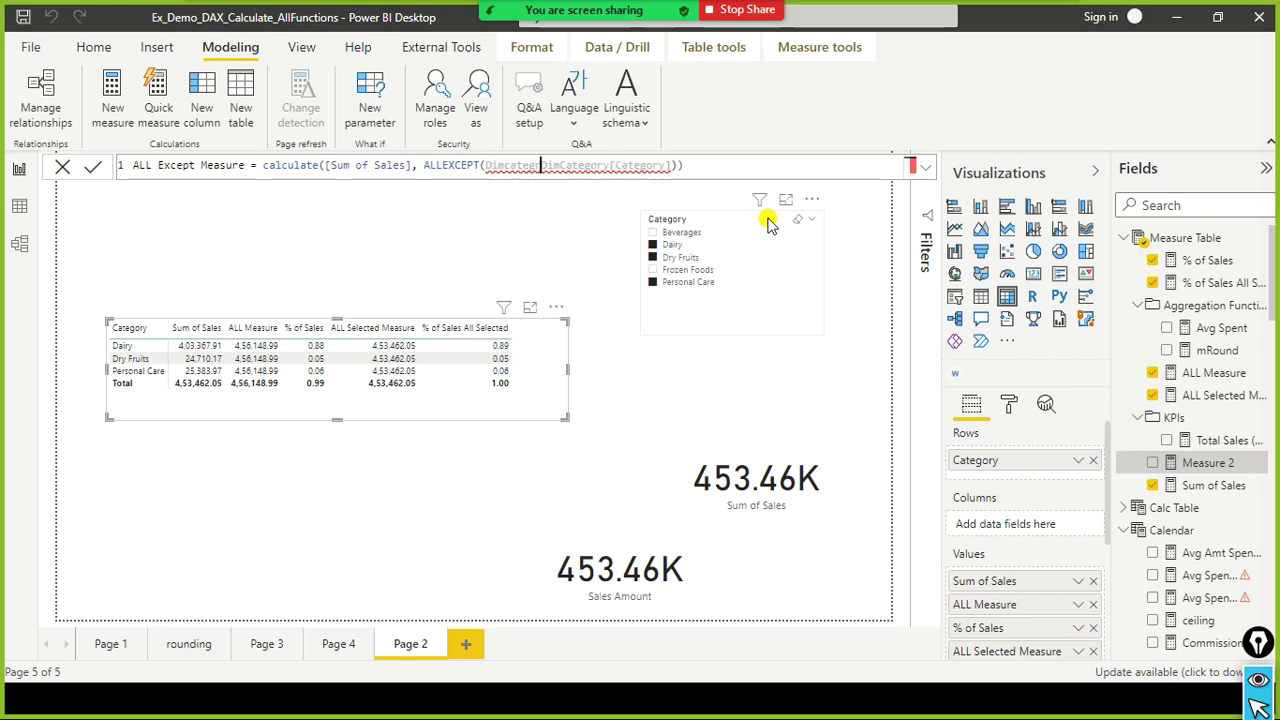
{"action": "type", "text": ","}
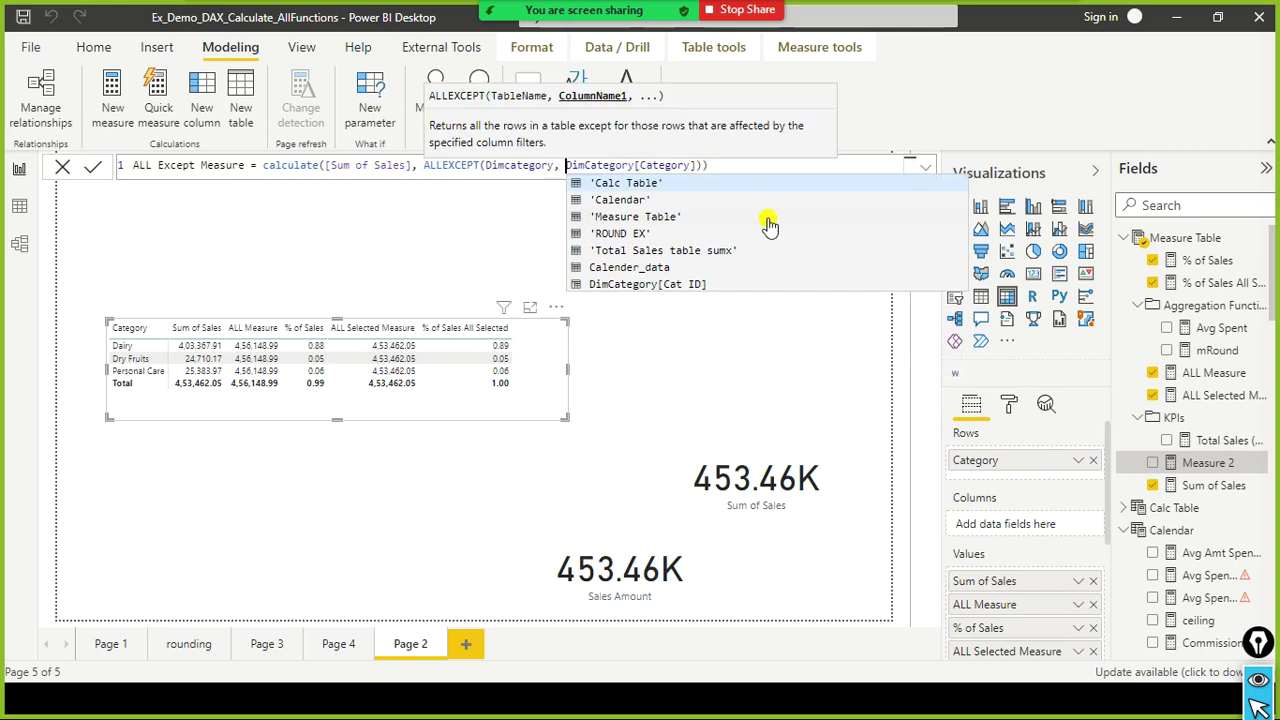
{"action": "key", "text": "End"}
{"action": "key", "text": "Left"}
{"action": "key", "text": "Left"}
{"action": "key", "text": "Left"}
{"action": "key", "text": "Right"}
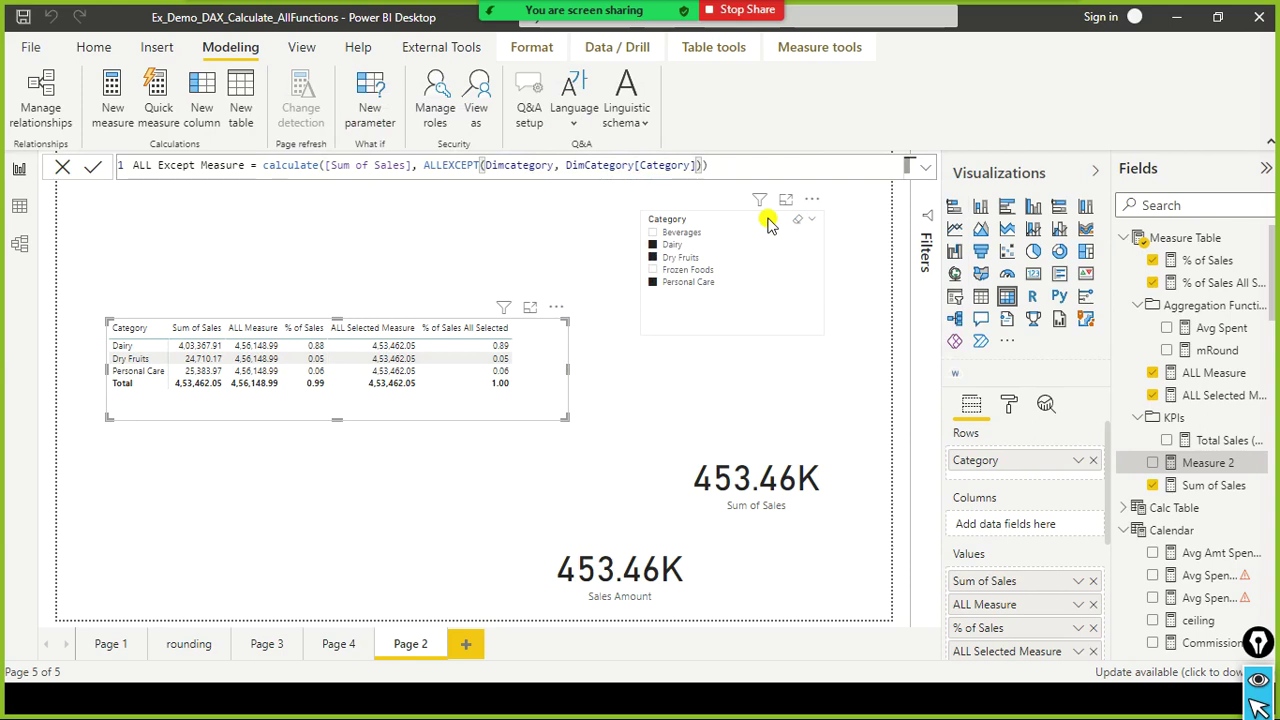
Commit the ALL Except Measure formula and add the measure to the category table, widening the table to fit it.
{"action": "key", "text": "End"}
{"action": "key", "text": "Return"}
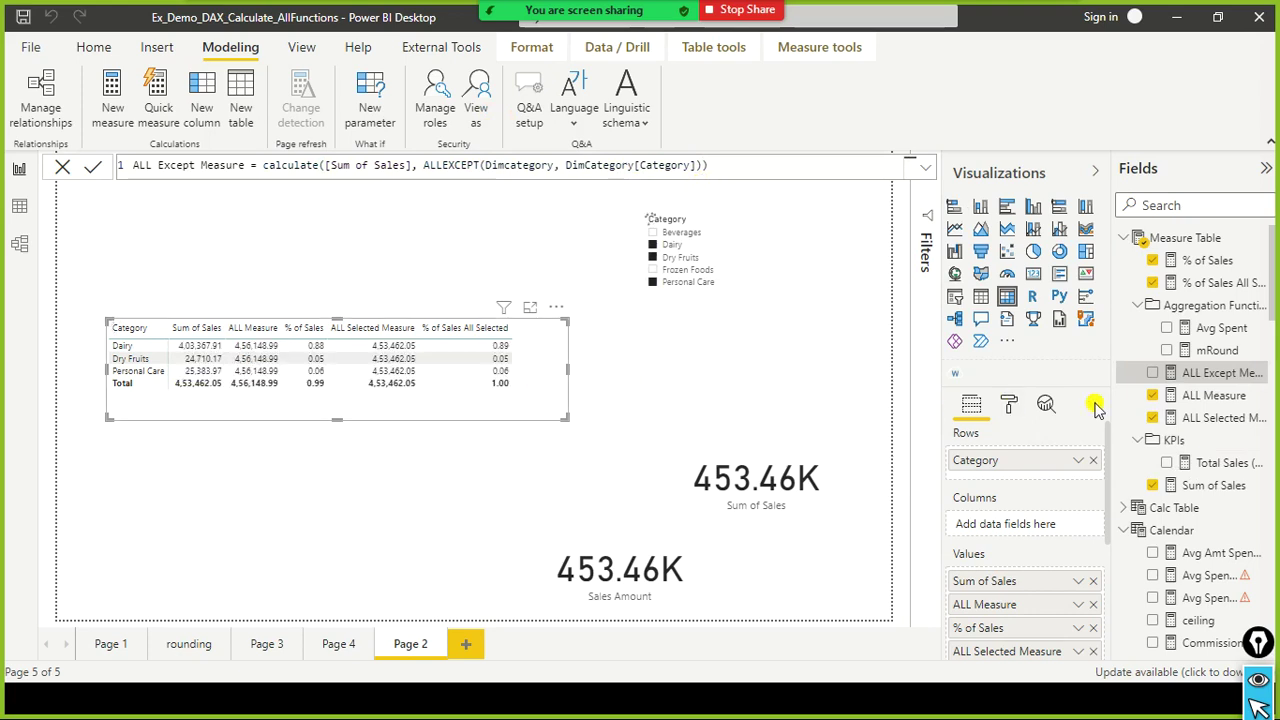
{"action": "left_click", "coordinate": [1156, 375]}
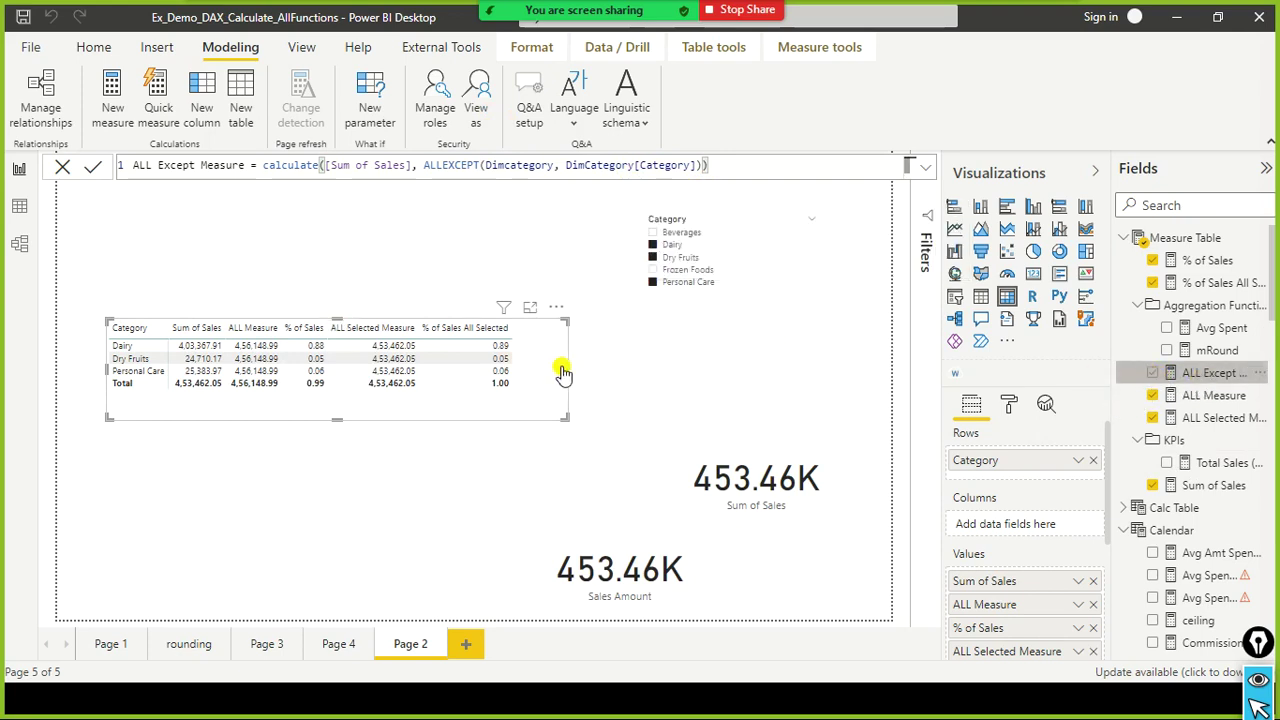
{"action": "left_click_drag", "start_coordinate": [567, 369], "coordinate": [655, 364]}
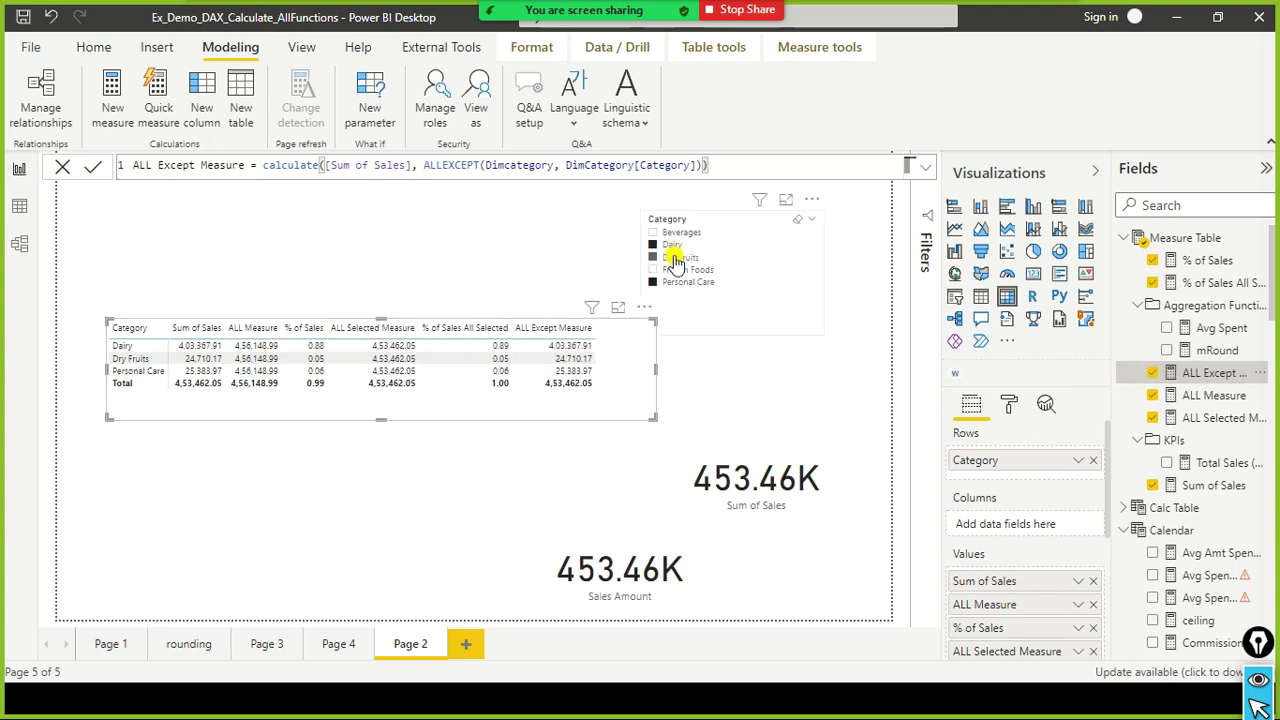
Draw red arrows pointing to the ALL Measure, ALL Selected Measure and ALL Except Measure columns.
{"action": "left_click_drag", "start_coordinate": [245, 215], "coordinate": [240, 310]}
{"action": "left_click", "coordinate": [391, 229]}
{"action": "left_click_drag", "start_coordinate": [391, 229], "coordinate": [389, 303]}
{"action": "left_click_drag", "start_coordinate": [563, 238], "coordinate": [562, 322]}
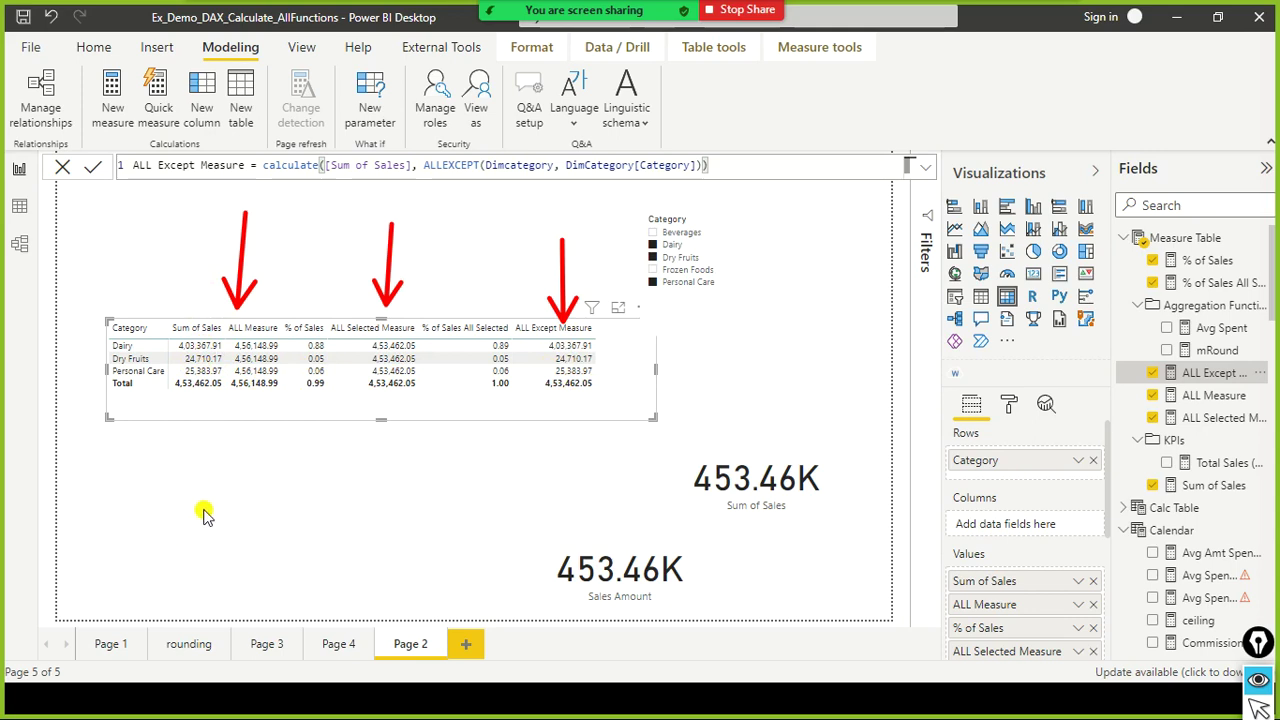
Draw red boxes around the Sum of Sales column, the ALL Except Measure column and the ALL Except Measure formula.
{"action": "mouse_move", "coordinate": [170, 322]}
{"action": "left_mouse_down"}
{"action": "mouse_move", "coordinate": [197, 397]}
{"action": "mouse_move", "coordinate": [228, 404]}
{"action": "left_mouse_up"}
{"action": "left_click_drag", "start_coordinate": [516, 303], "coordinate": [611, 414]}
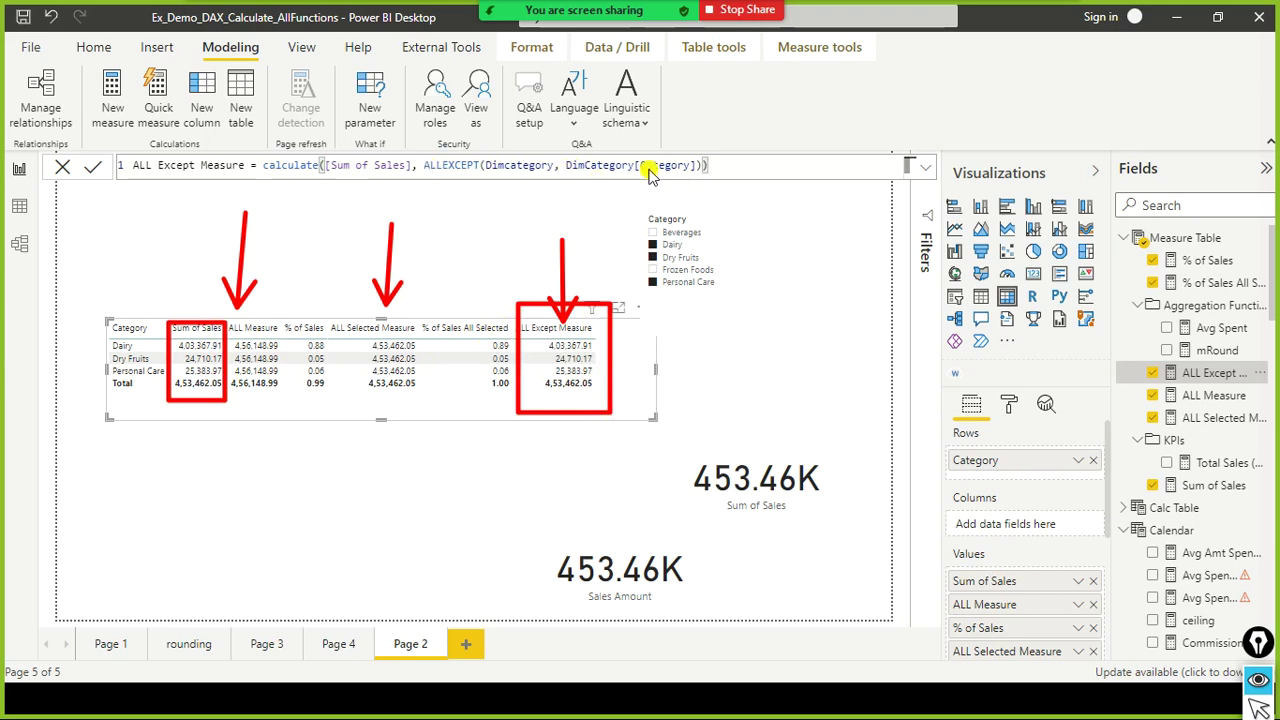
{"action": "mouse_move", "coordinate": [732, 143]}
{"action": "left_mouse_down"}
{"action": "mouse_move", "coordinate": [532, 206]}
{"action": "mouse_move", "coordinate": [100, 210]}
{"action": "left_mouse_up"}
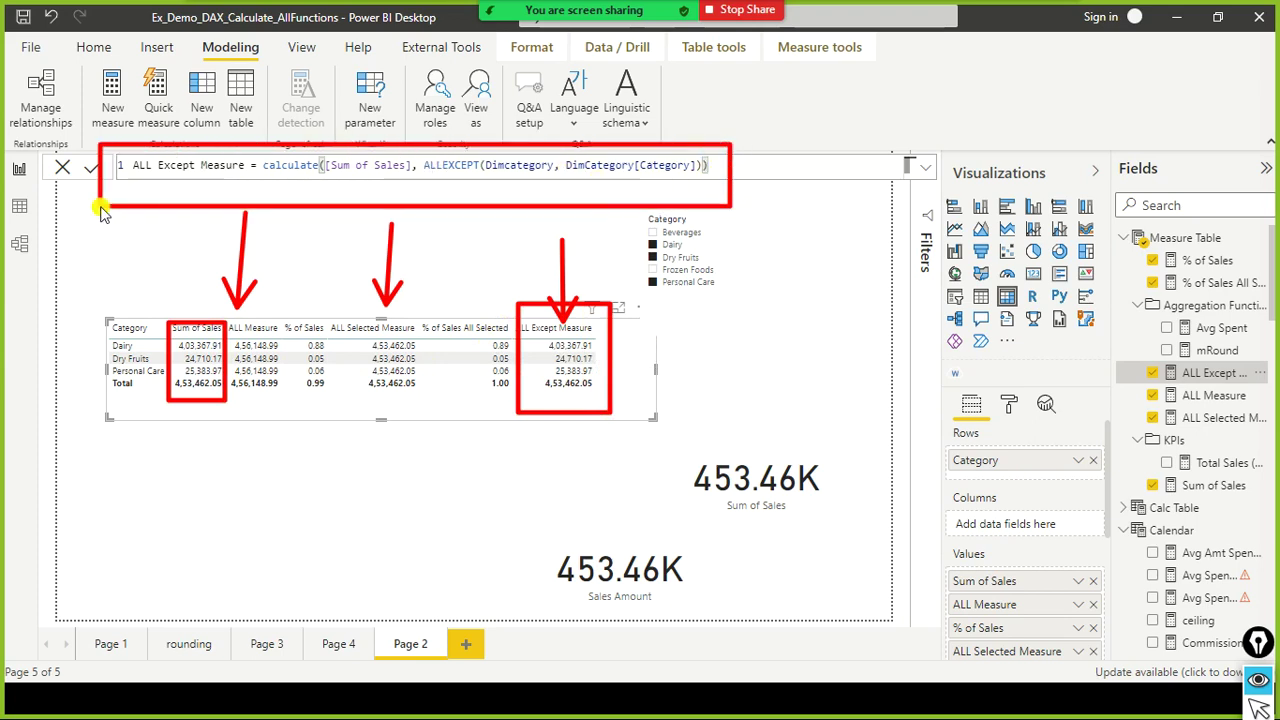
Draw a red box around the ALLEXCEPT part of the formula and clear all red annotations.
{"action": "mouse_move", "coordinate": [424, 136]}
{"action": "left_mouse_down"}
{"action": "mouse_move", "coordinate": [437, 185]}
{"action": "mouse_move", "coordinate": [740, 200]}
{"action": "left_mouse_up"}
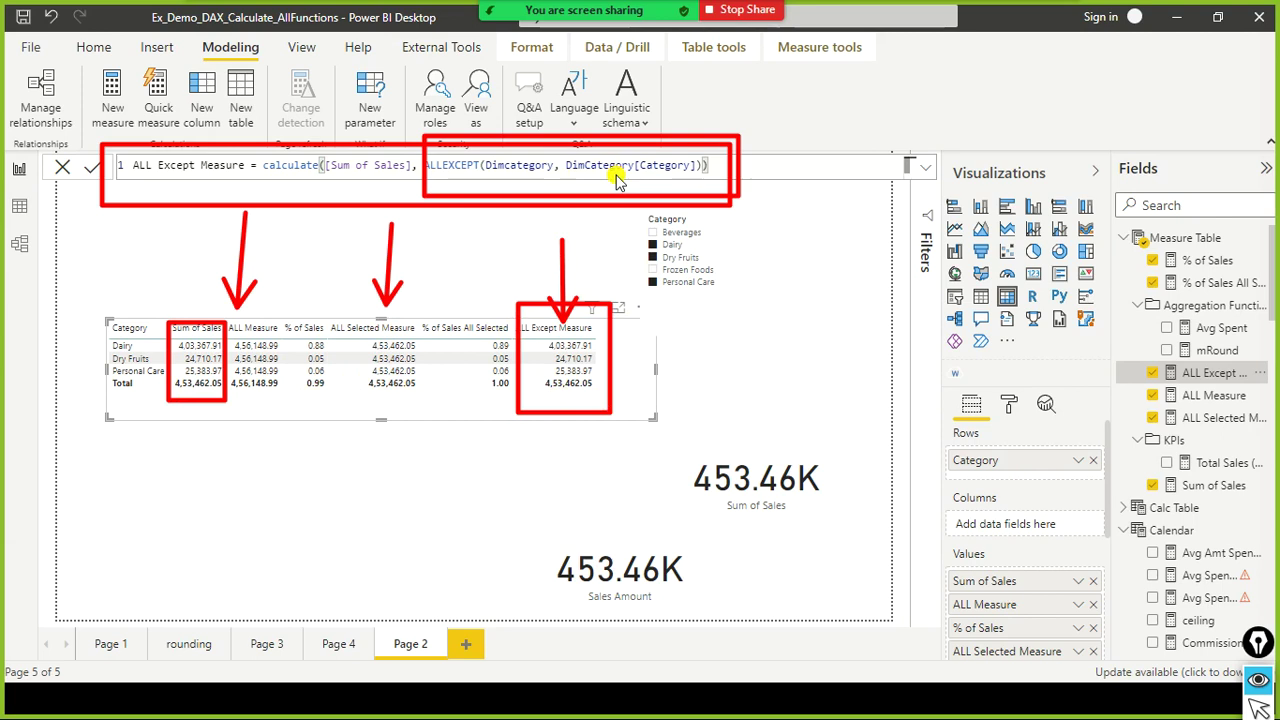
{"action": "key", "text": "Escape"}
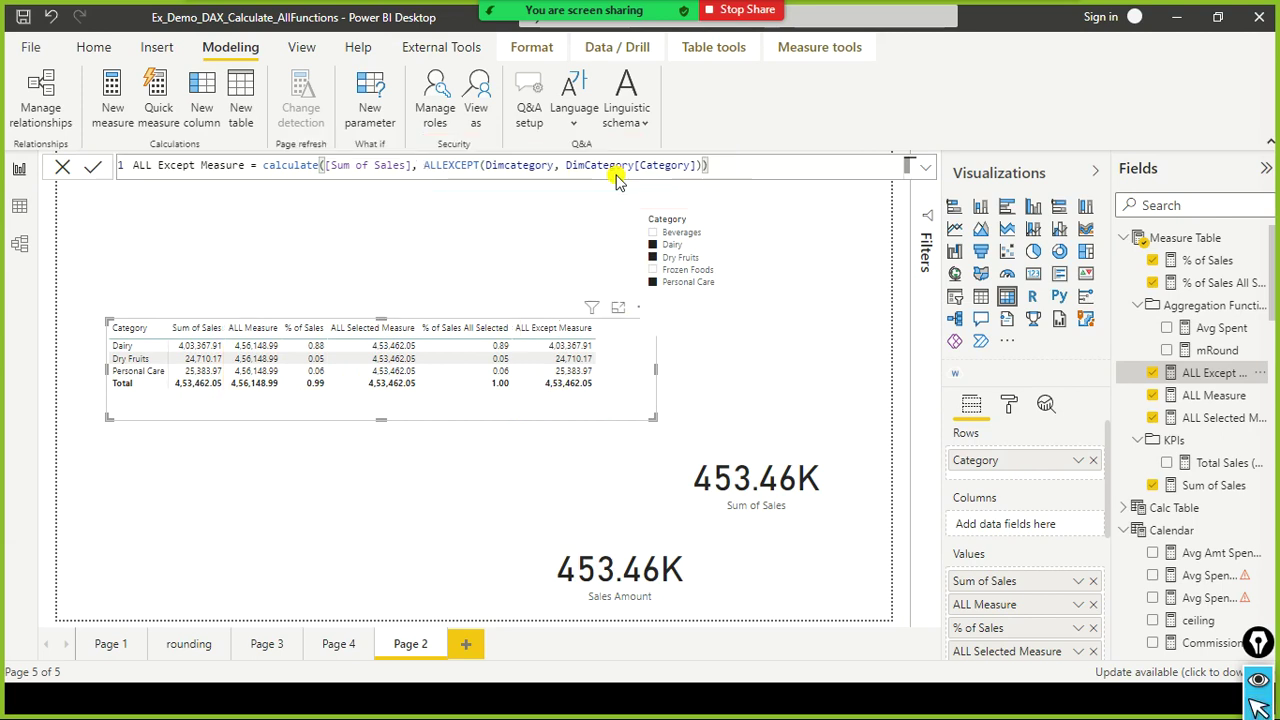
Open the % of Sales All Selected measure and copy its entire formula.
{"action": "left_click", "coordinate": [1216, 284]}
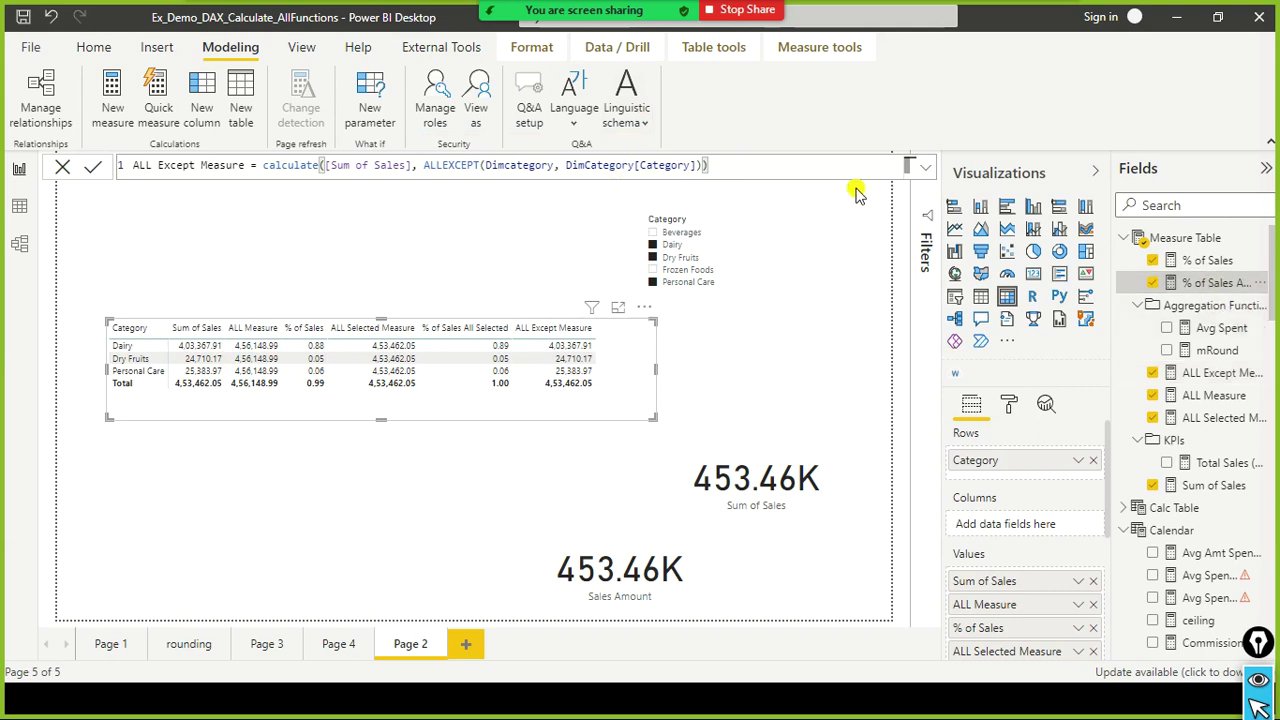
{"action": "left_click", "coordinate": [731, 166]}
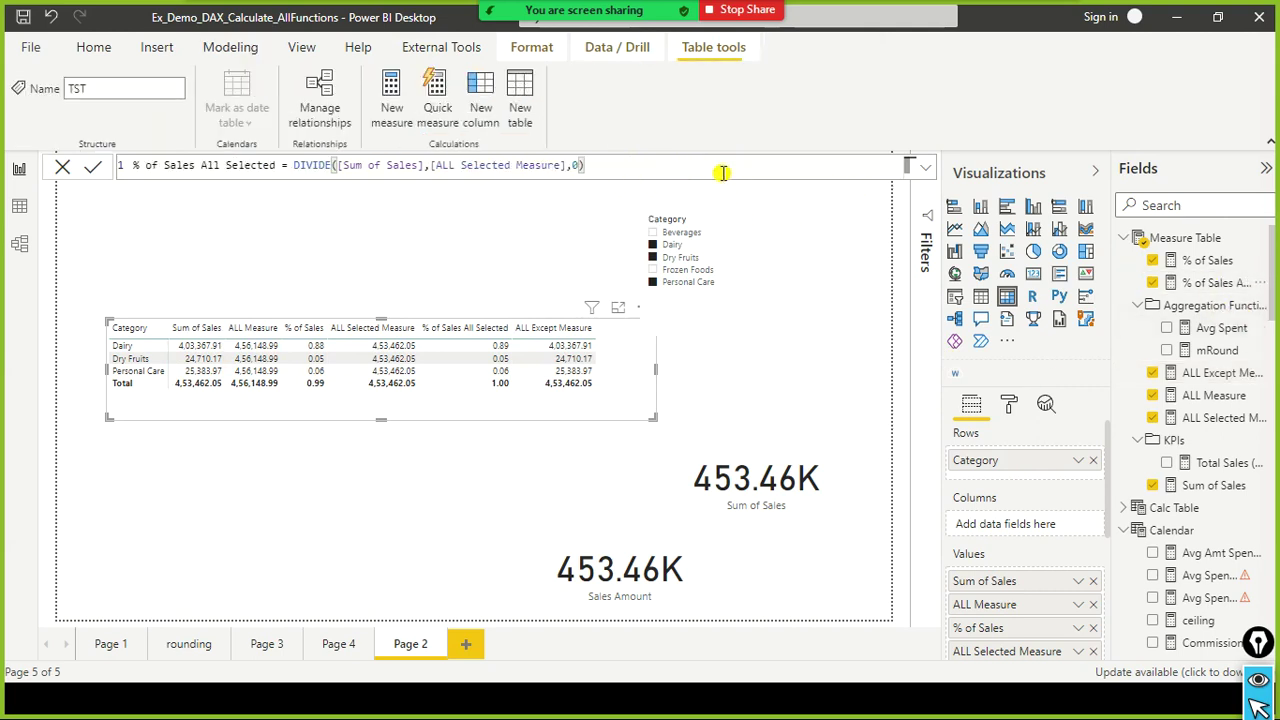
{"action": "key", "text": "Escape"}
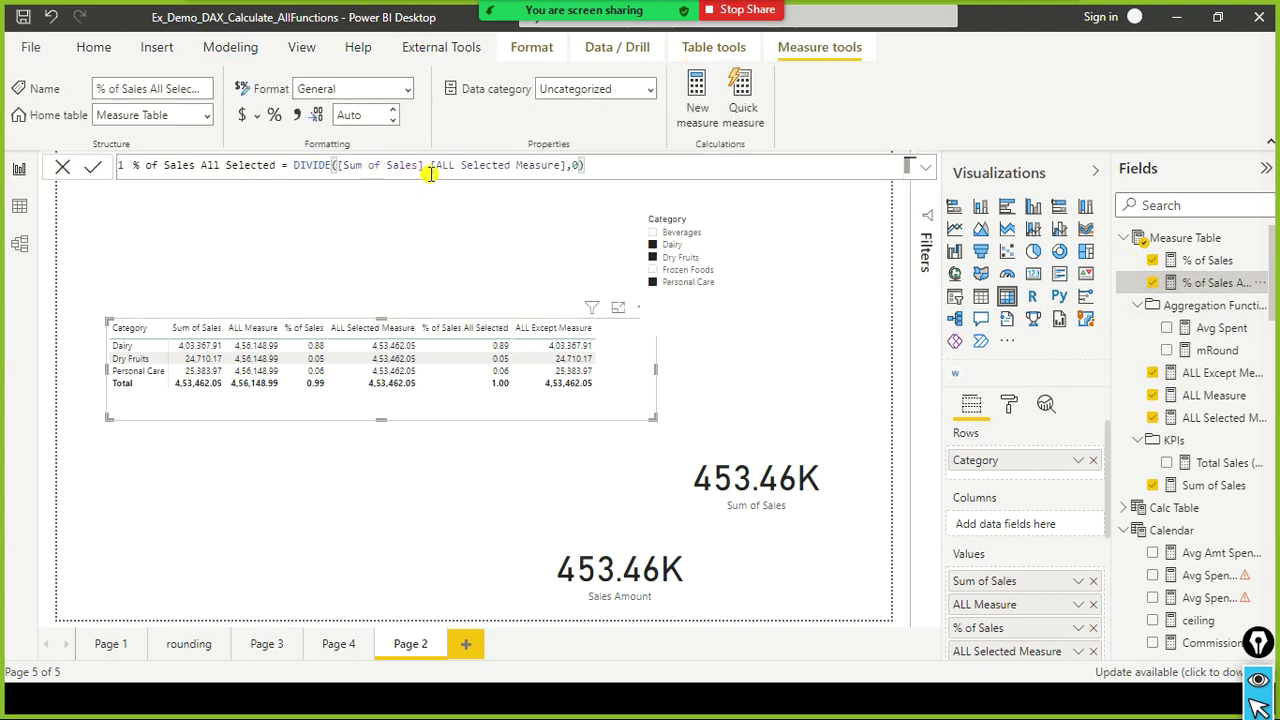
{"action": "left_click", "coordinate": [623, 178]}
{"action": "key", "text": "ctrl+a"}
{"action": "key", "text": "Escape"}
{"action": "left_click", "coordinate": [1222, 284]}
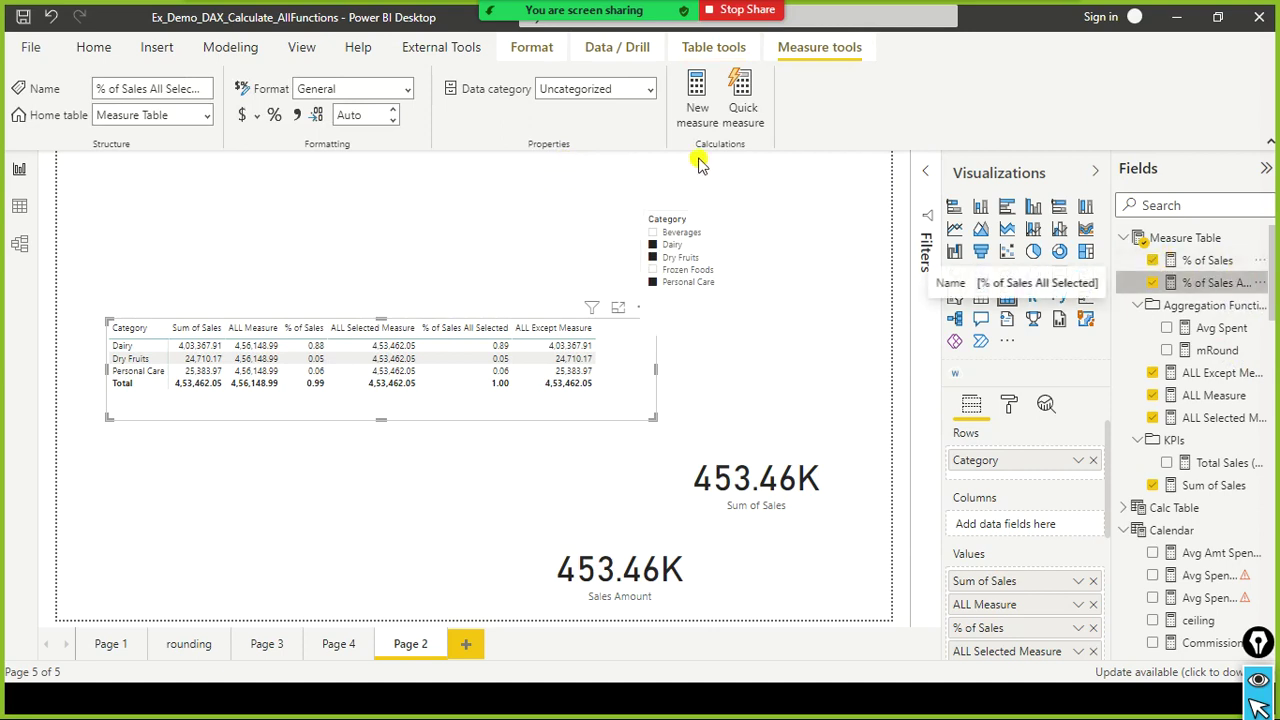
{"action": "left_click", "coordinate": [460, 275]}
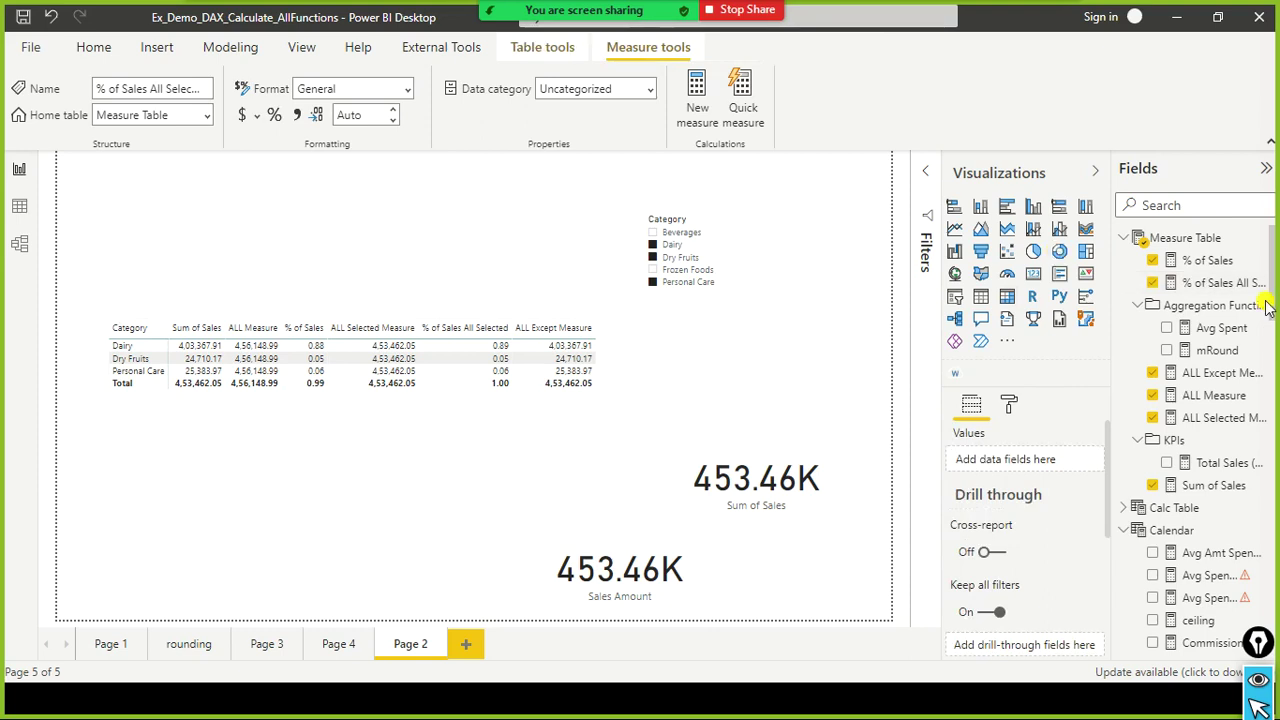
{"action": "left_click", "coordinate": [1220, 287]}
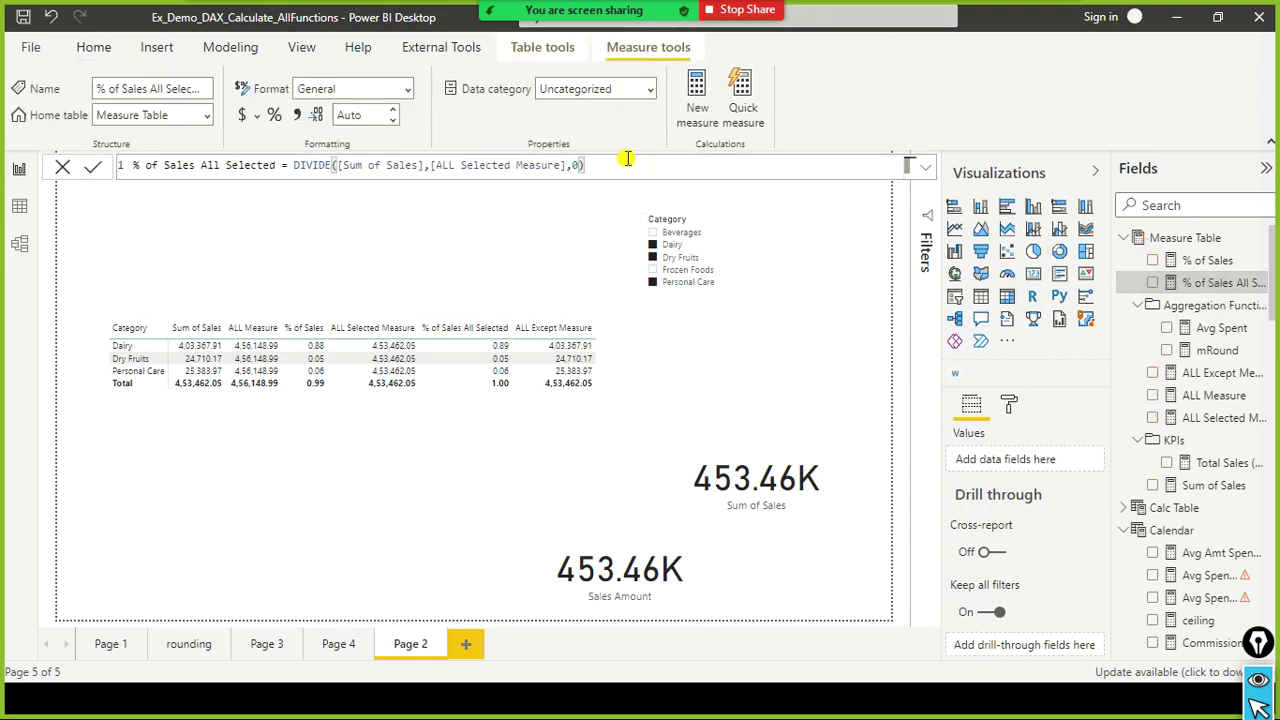
{"action": "triple_click", "coordinate": [626, 158]}
{"action": "key", "text": "ctrl+c"}
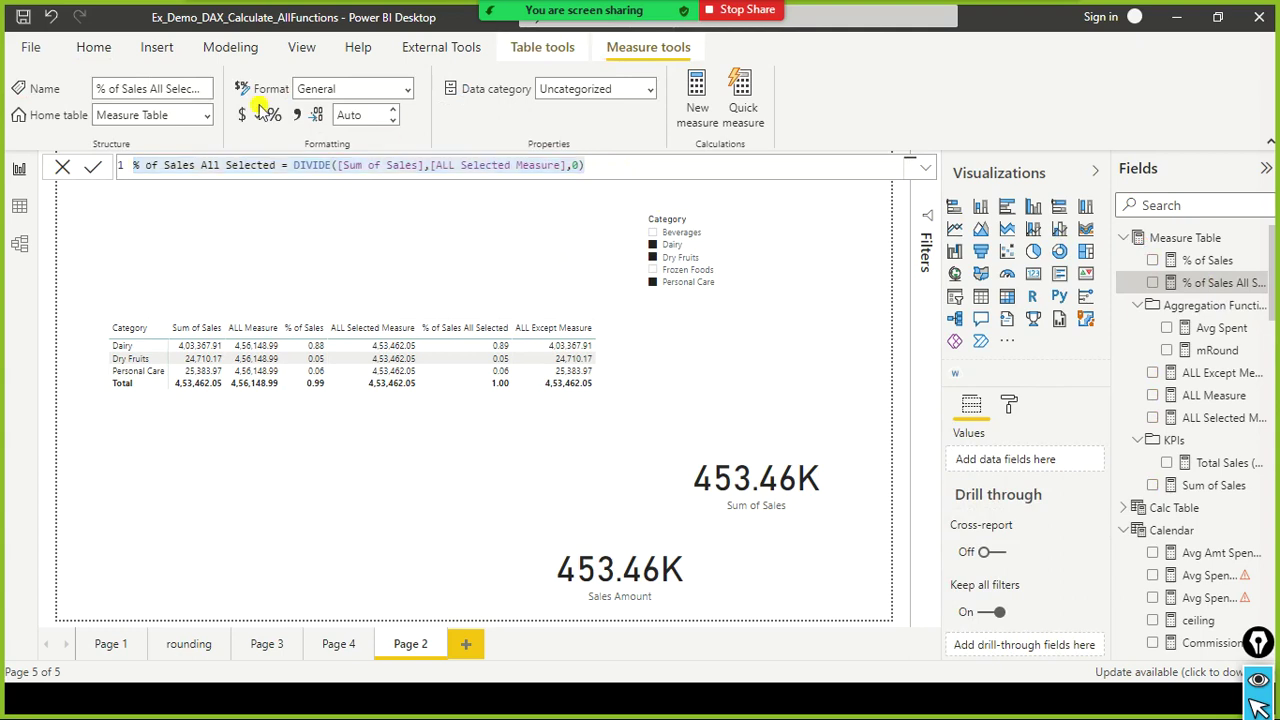
Try to add a new measure to Measure Table using the copied % of Sales All Selected formula under its original name.
{"action": "left_click", "coordinate": [230, 47]}
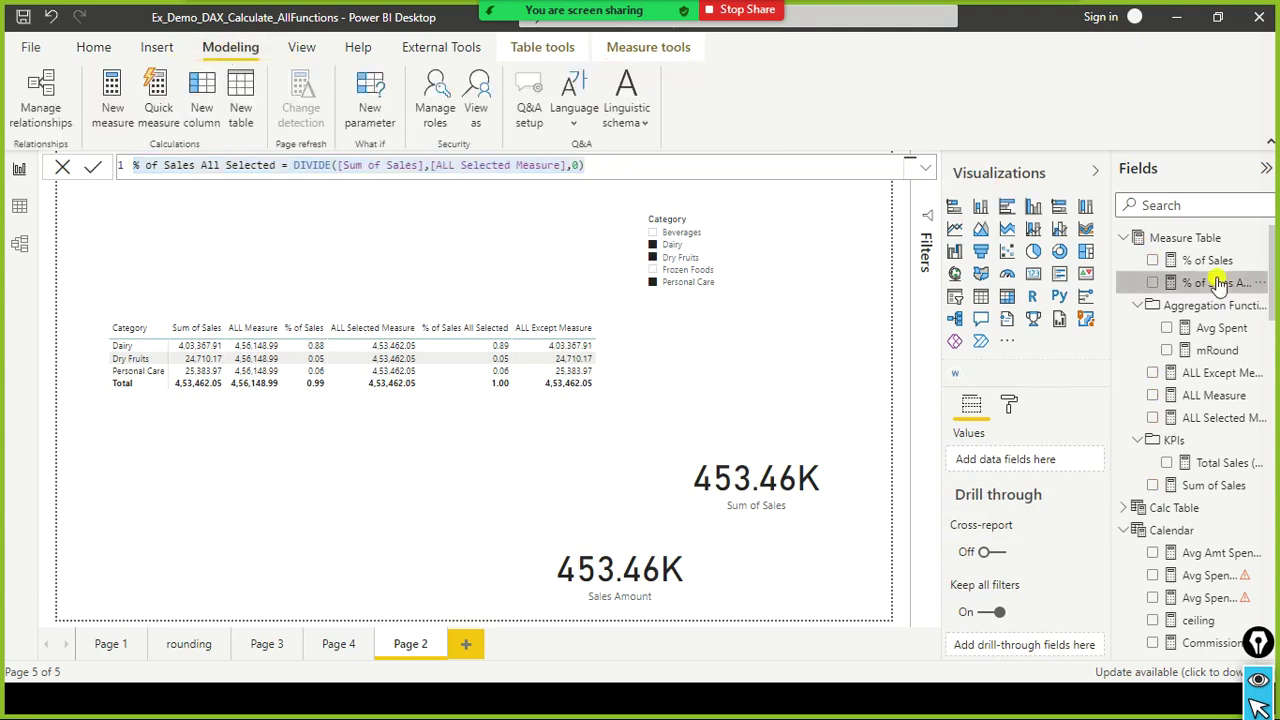
{"action": "left_click", "coordinate": [1259, 238]}
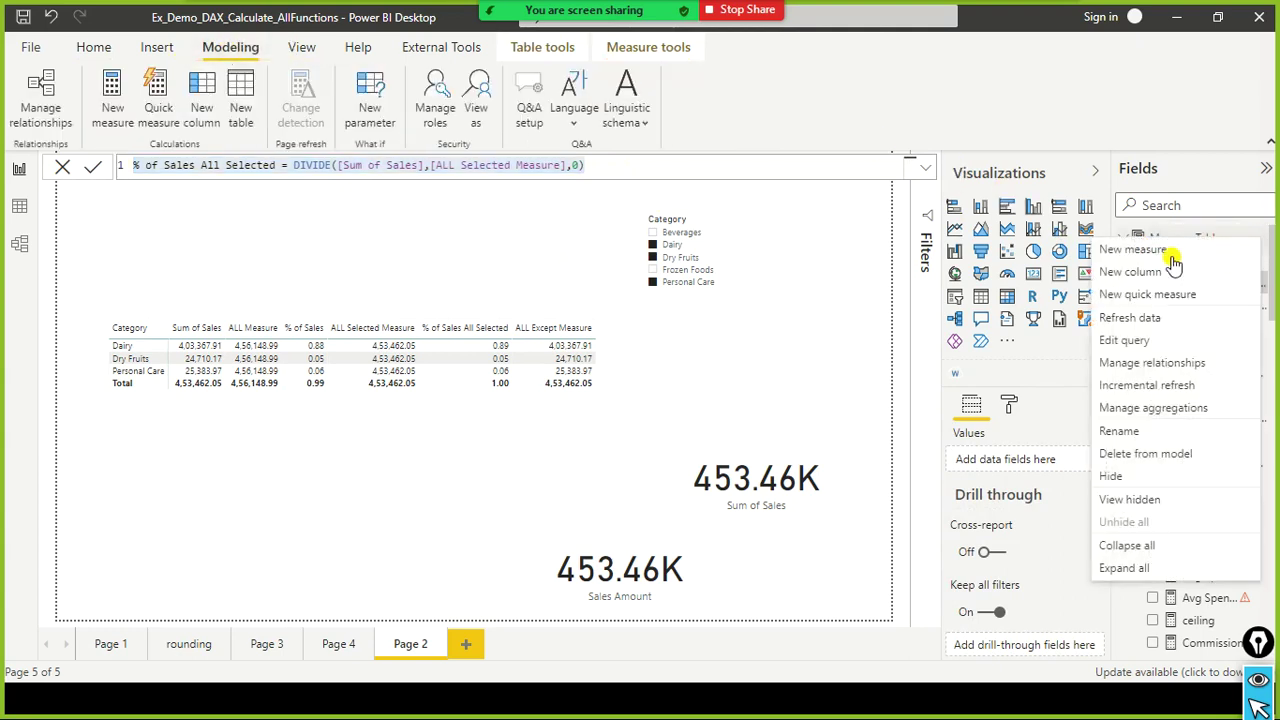
{"action": "key", "text": "Escape"}
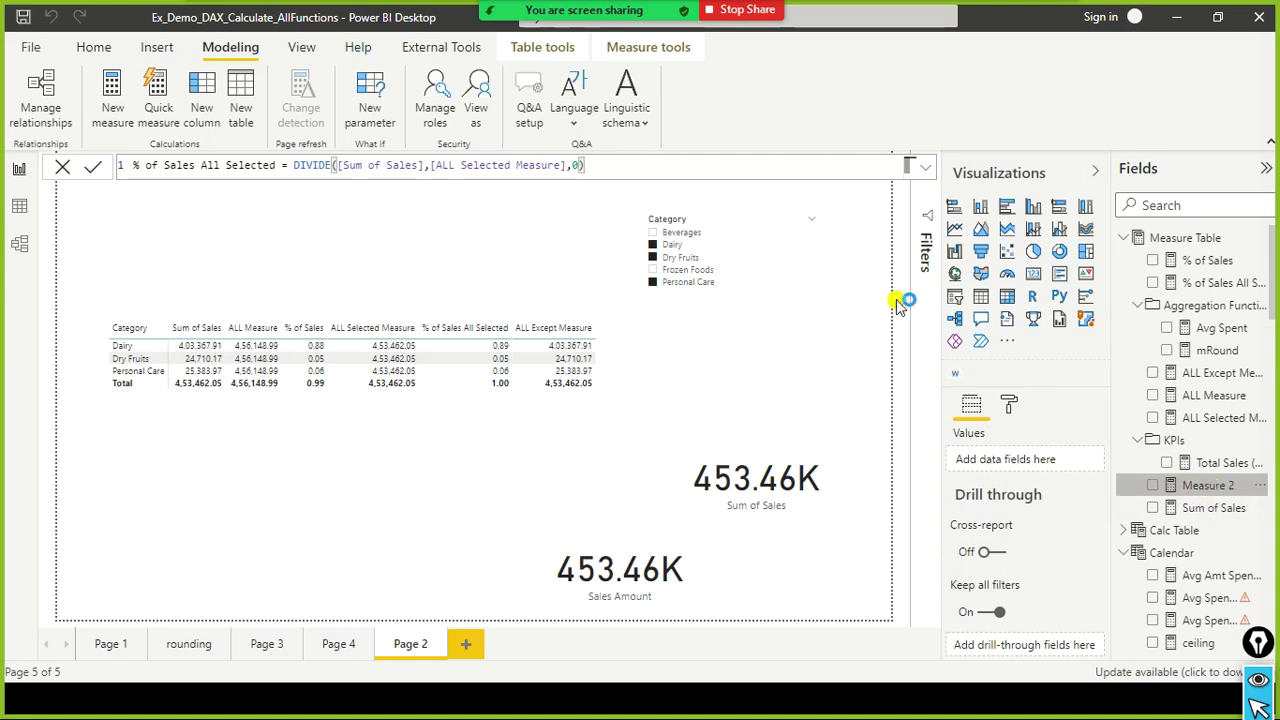
{"action": "left_click", "coordinate": [752, 242]}
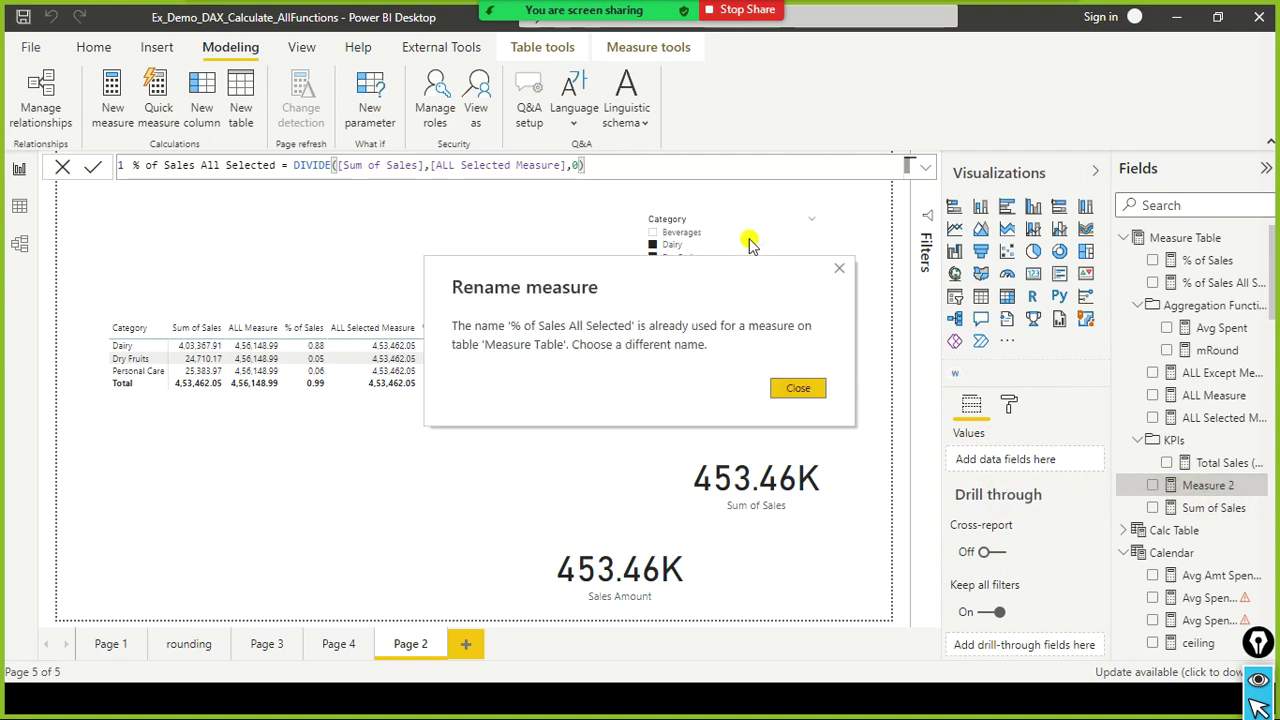
{"action": "left_click", "coordinate": [798, 388]}
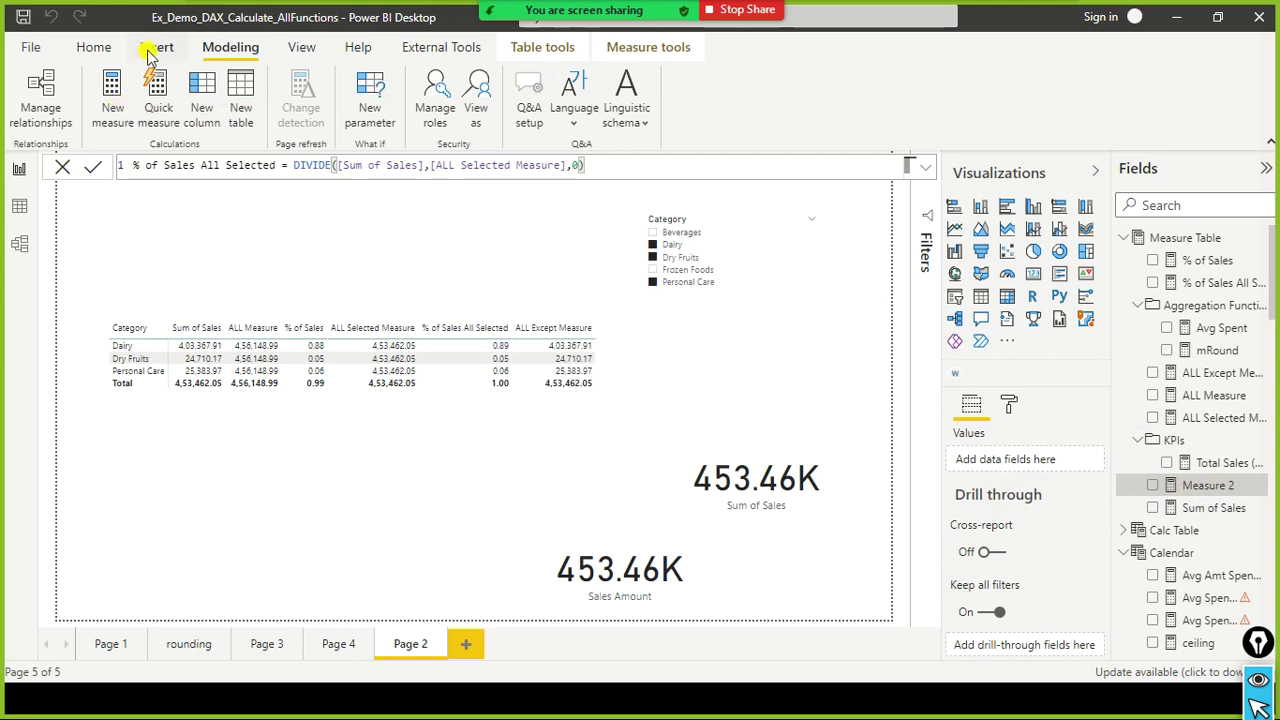
Create a new measure from the copied formula and name it % of Sales All except.
{"action": "left_click", "coordinate": [114, 106]}
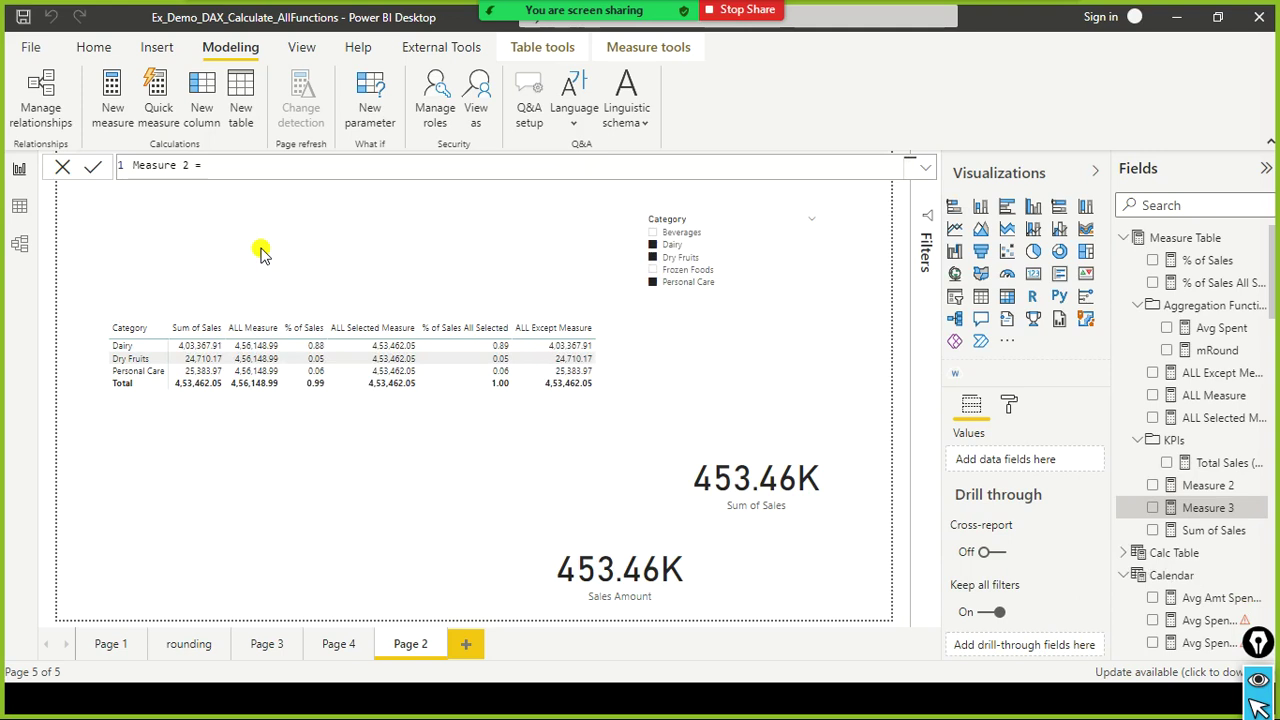
{"action": "key", "text": "ctrl+v"}
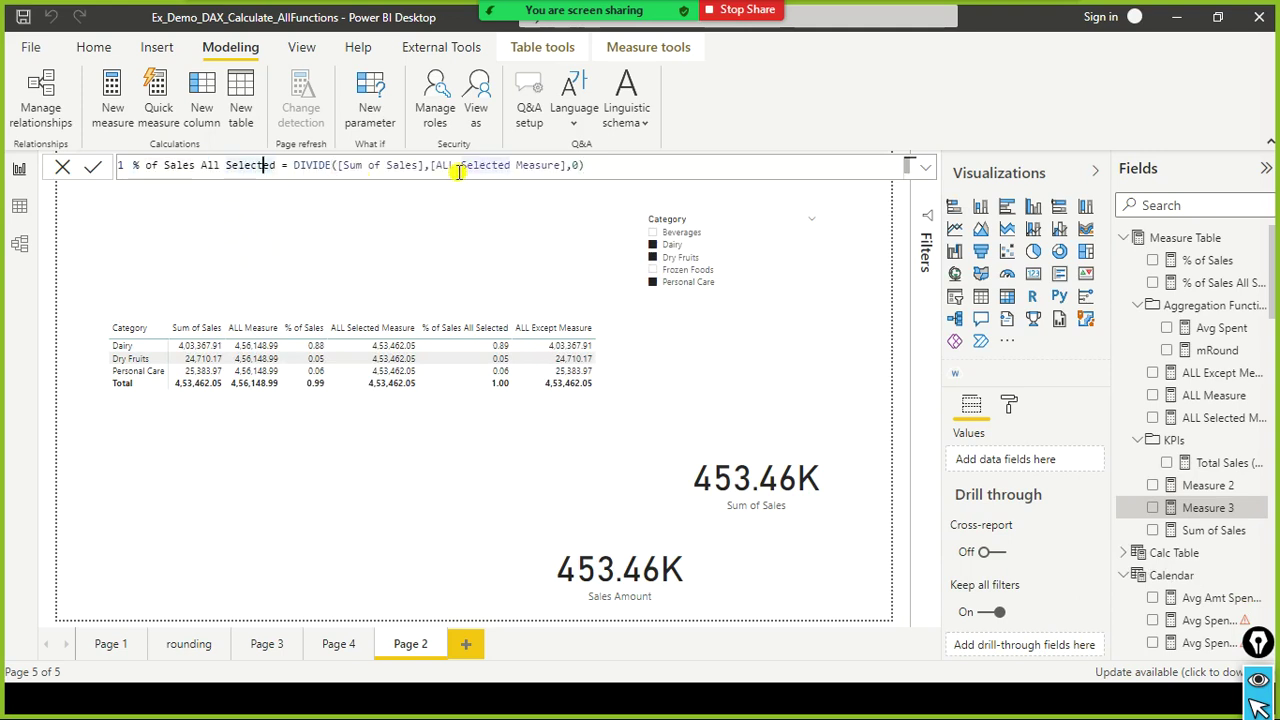
{"action": "key", "text": "ctrl+shift+Left"}
{"action": "key", "text": "ctrl+shift+Left"}
{"action": "key", "text": "ctrl+shift+Right"}
{"action": "key", "text": "shift+Right"}
{"action": "type", "text": "exce"}
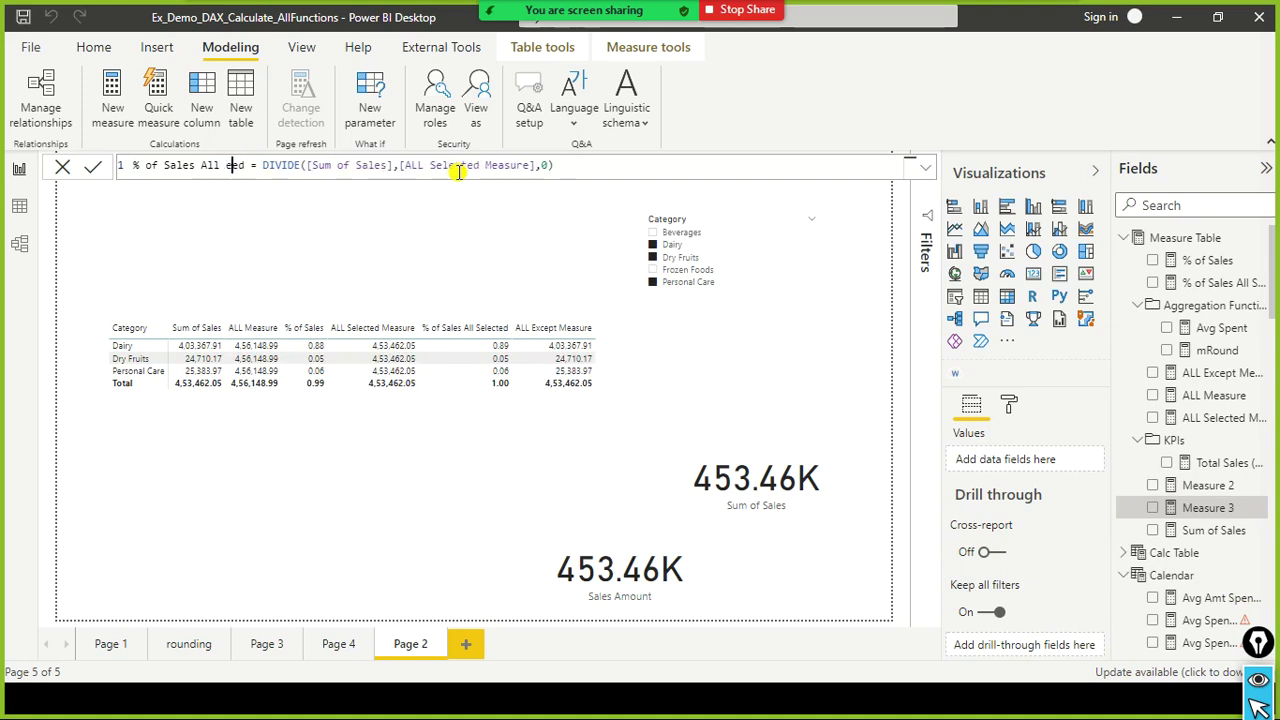
{"action": "key", "text": "Delete"}
{"action": "key", "text": "Delete"}
{"action": "type", "text": "pt"}
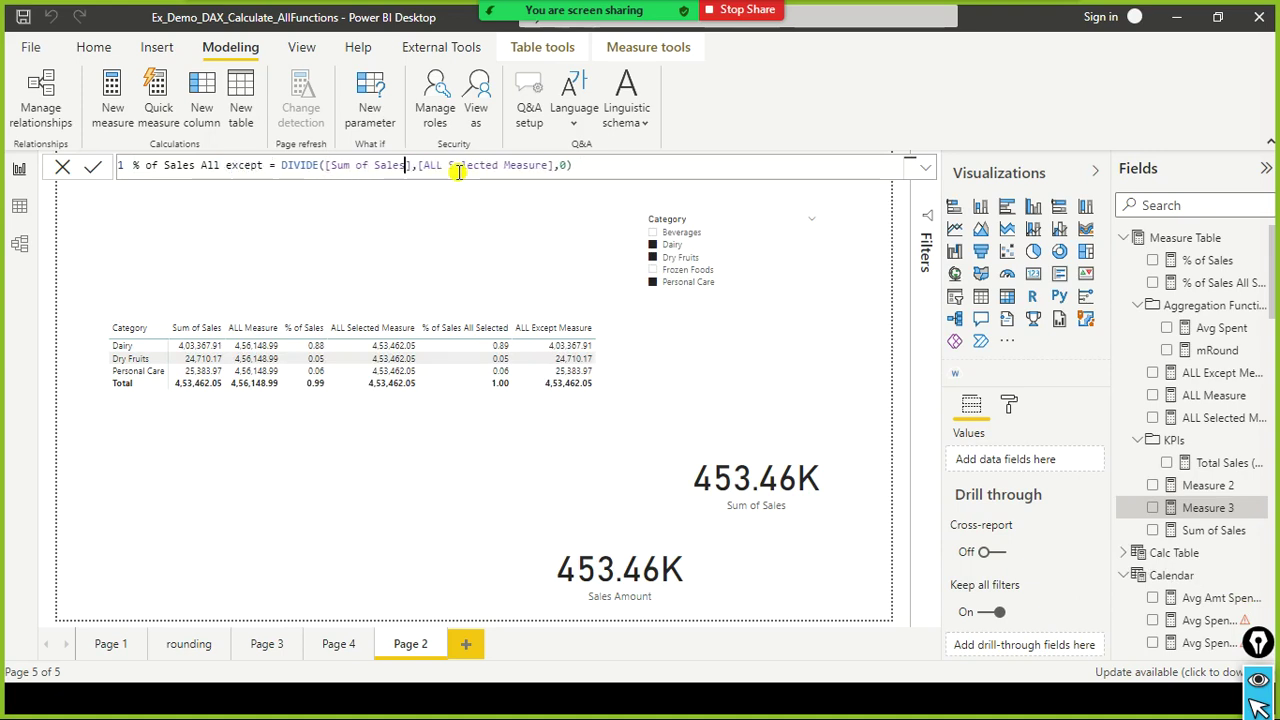
Replace [ALL Selected Measure] with [ALL Except Measure] in the DIVIDE formula and commit the measure.
{"action": "key", "text": "ctrl+Left"}
{"action": "key", "text": "ctrl+shift+Right"}
{"action": "key", "text": "ctrl+shift+Right"}
{"action": "key", "text": "ctrl+shift+Right"}
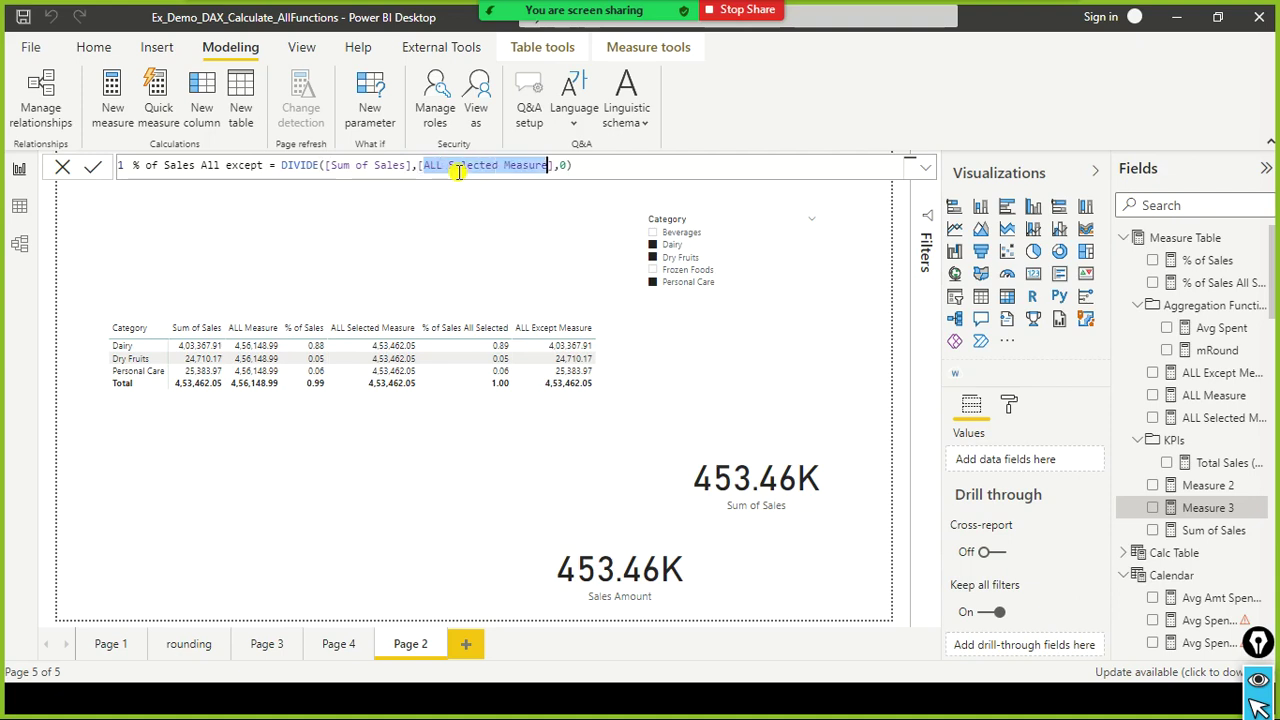
{"action": "type", "text": "all"}
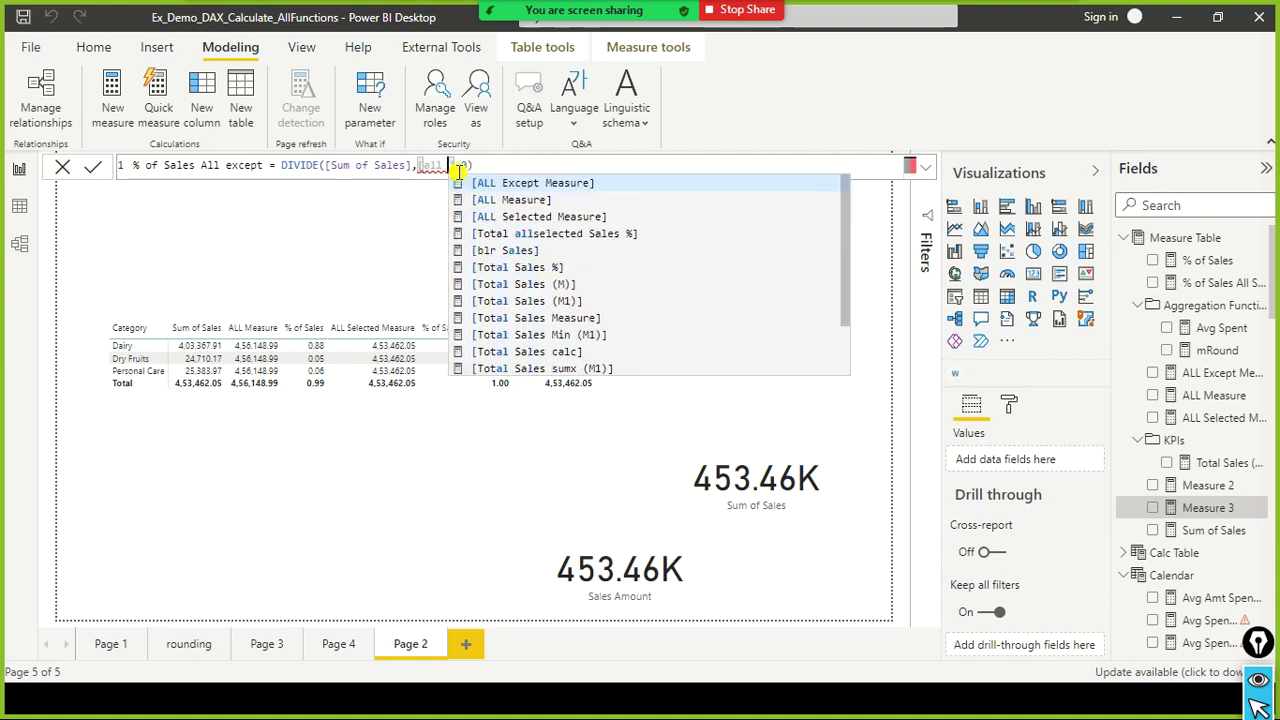
{"action": "key", "text": "Tab"}
{"action": "key", "text": "End"}
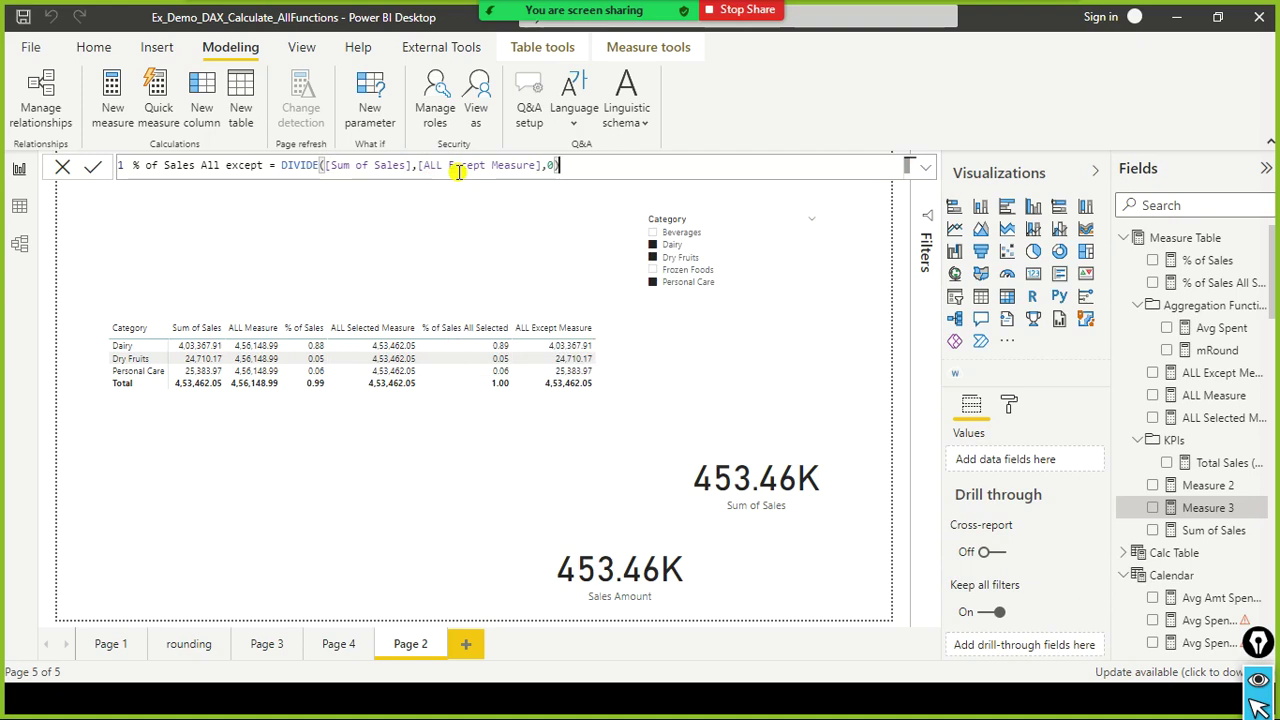
{"action": "key", "text": "Return"}
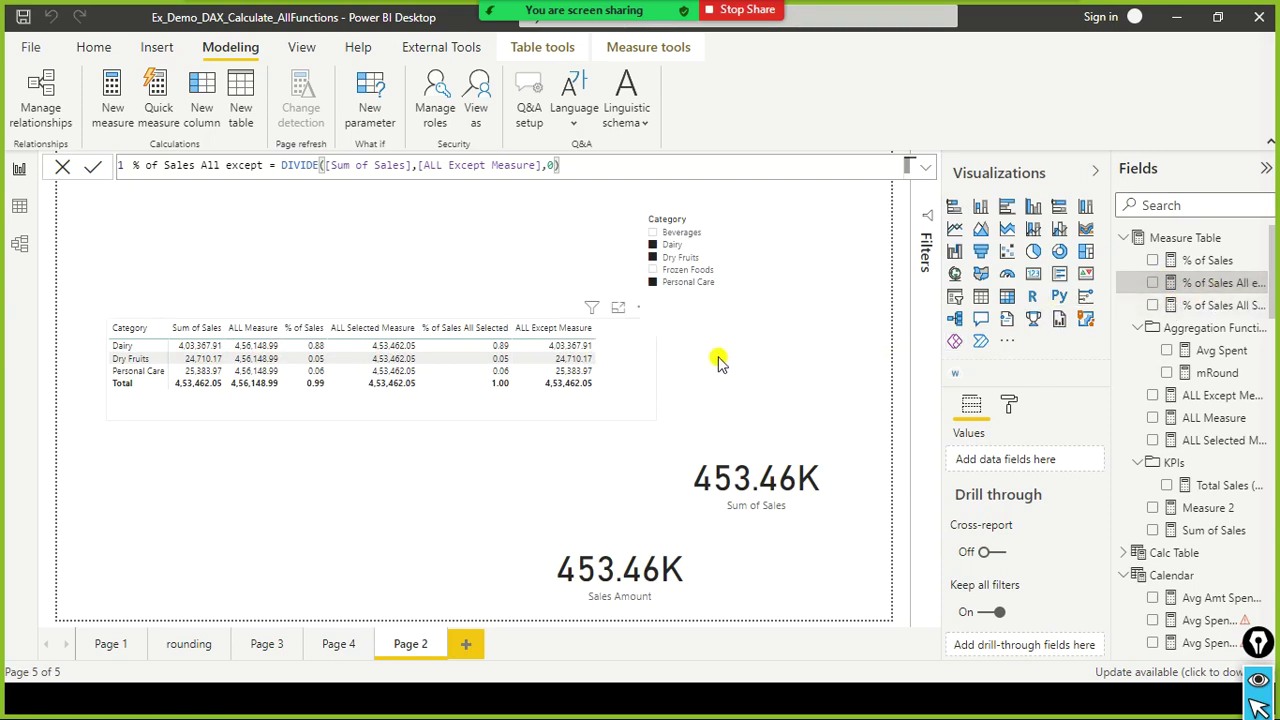
Add % of Sales All except to the category table and widen the table to fit the new column.
{"action": "left_click", "coordinate": [1152, 283]}
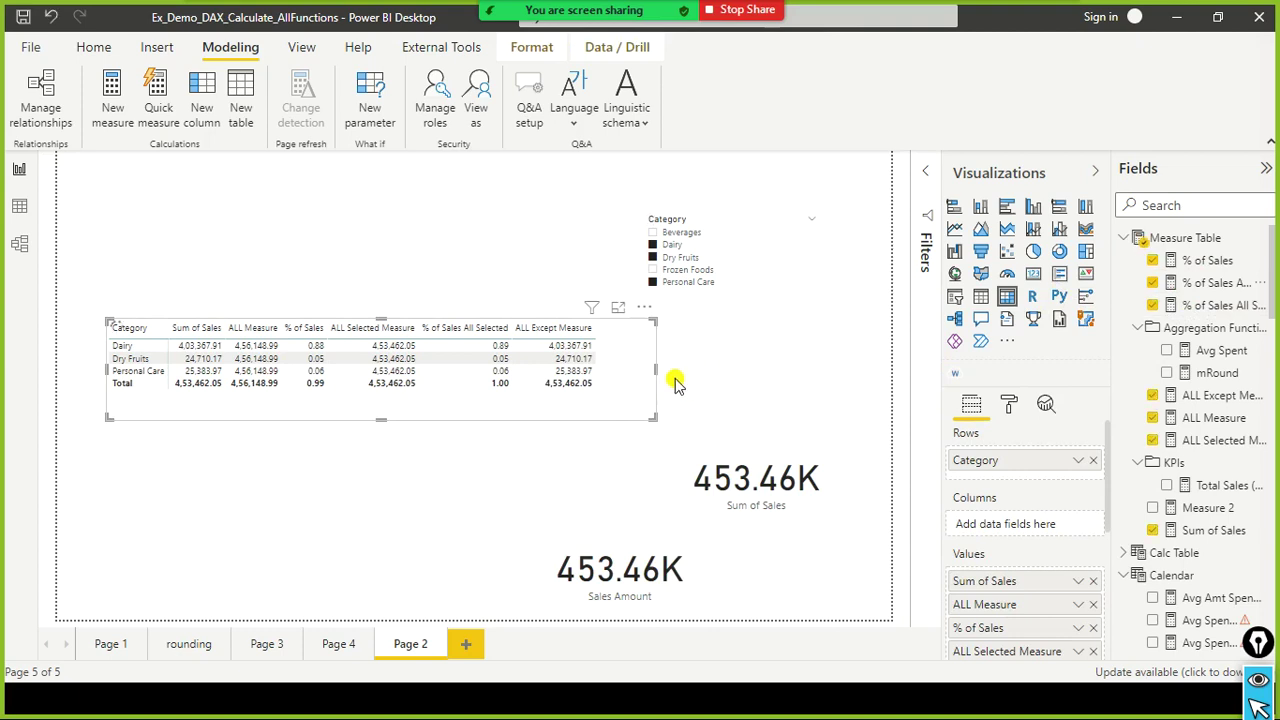
{"action": "left_click_drag", "start_coordinate": [657, 372], "coordinate": [773, 376]}
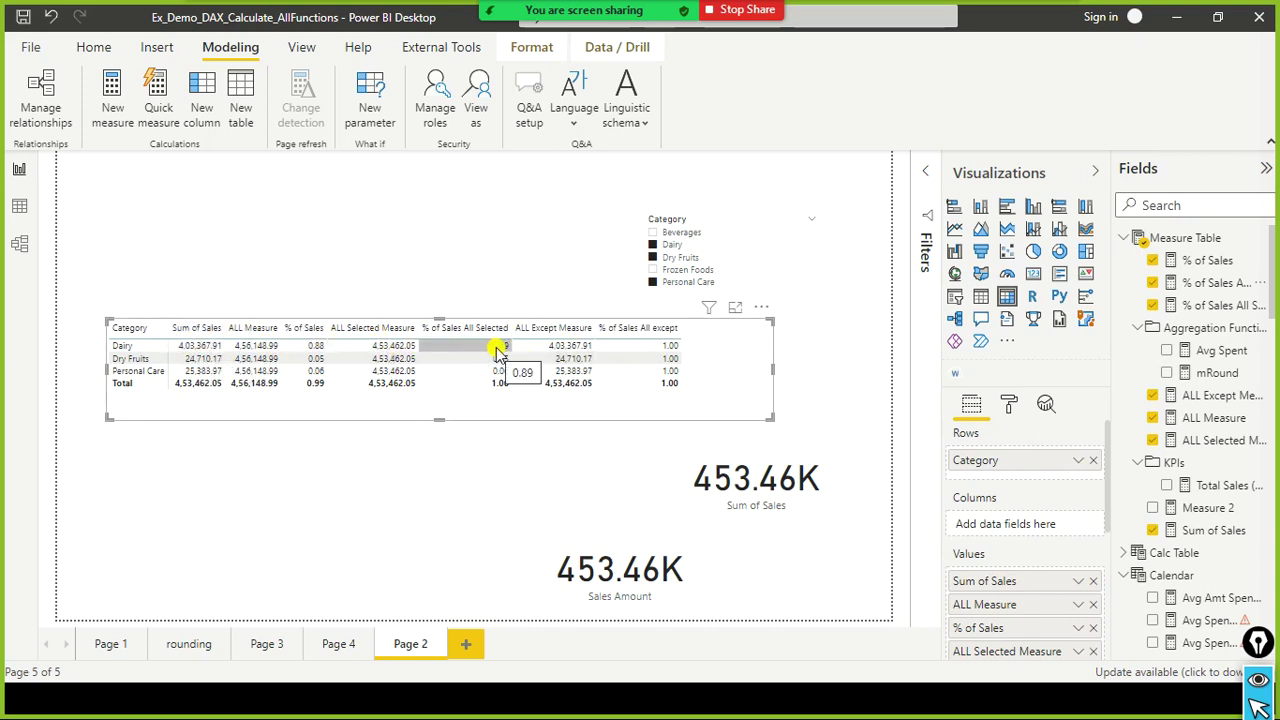
{"action": "mouse_move", "coordinate": [603, 403]}
{"action": "left_mouse_down"}
{"action": "mouse_move", "coordinate": [587, 399]}
{"action": "mouse_move", "coordinate": [554, 339]}
{"action": "mouse_move", "coordinate": [592, 397]}
{"action": "left_mouse_up"}
Move the Category slicer to the page's upper-right corner and shrink it to fit its list of categories.
{"action": "left_click_drag", "start_coordinate": [800, 265], "coordinate": [868, 213]}
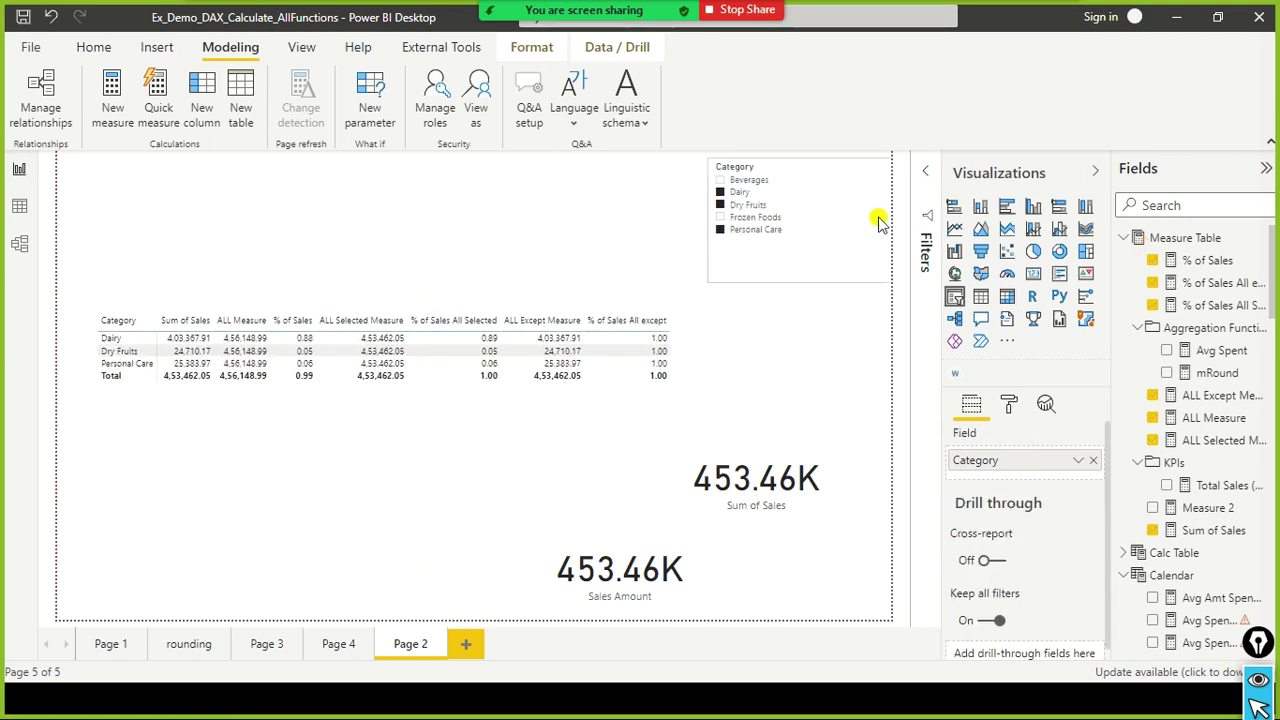
{"action": "left_click_drag", "start_coordinate": [800, 283], "coordinate": [814, 240]}
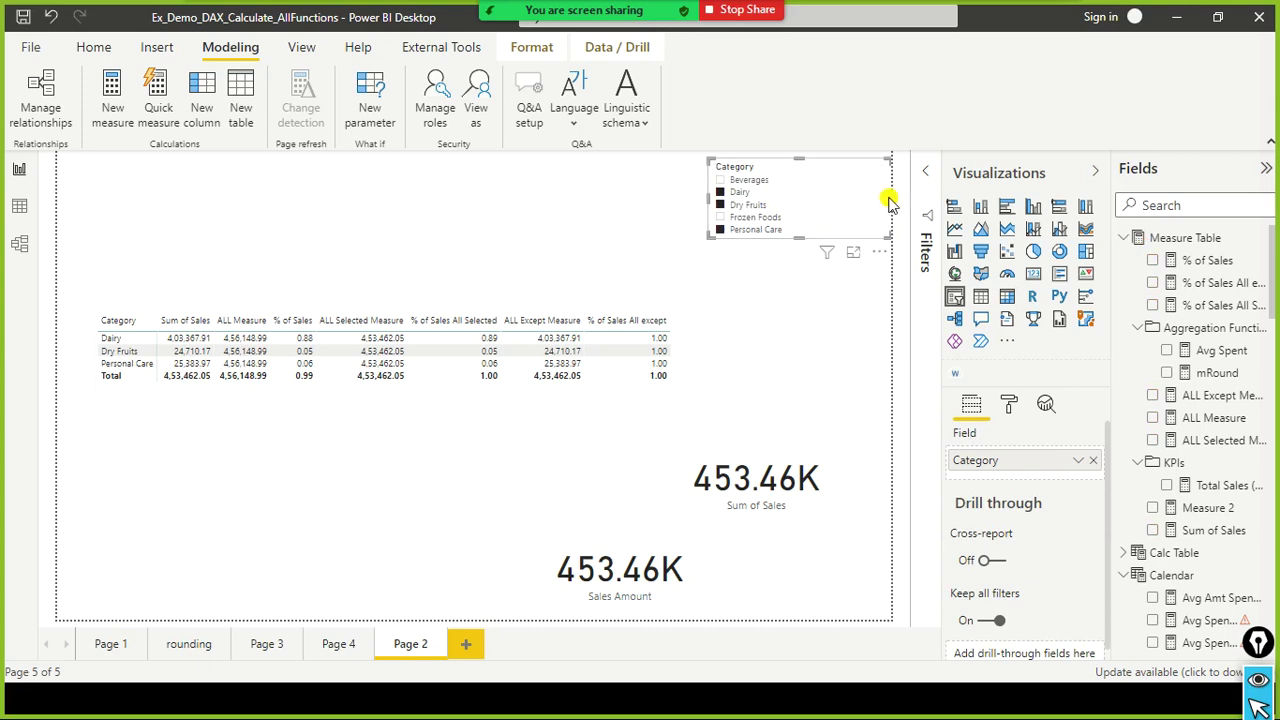
{"action": "left_click_drag", "start_coordinate": [891, 199], "coordinate": [817, 200]}
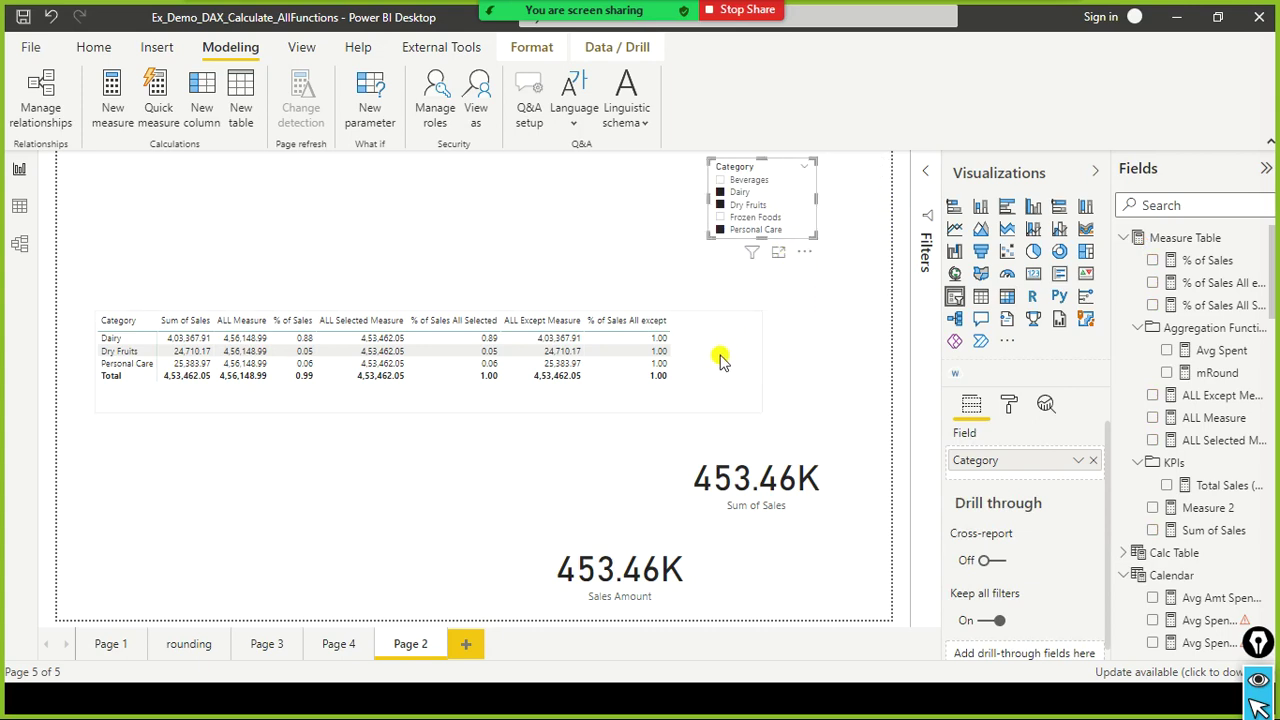
Move the category table up beneath the slicer and place a duplicate of it directly below.
{"action": "left_click", "coordinate": [720, 313]}
{"action": "mouse_move", "coordinate": [714, 306]}
{"action": "left_mouse_down"}
{"action": "mouse_move", "coordinate": [711, 294]}
{"action": "mouse_move", "coordinate": [740, 307]}
{"action": "mouse_move", "coordinate": [660, 297]}
{"action": "mouse_move", "coordinate": [716, 308]}
{"action": "left_mouse_up"}
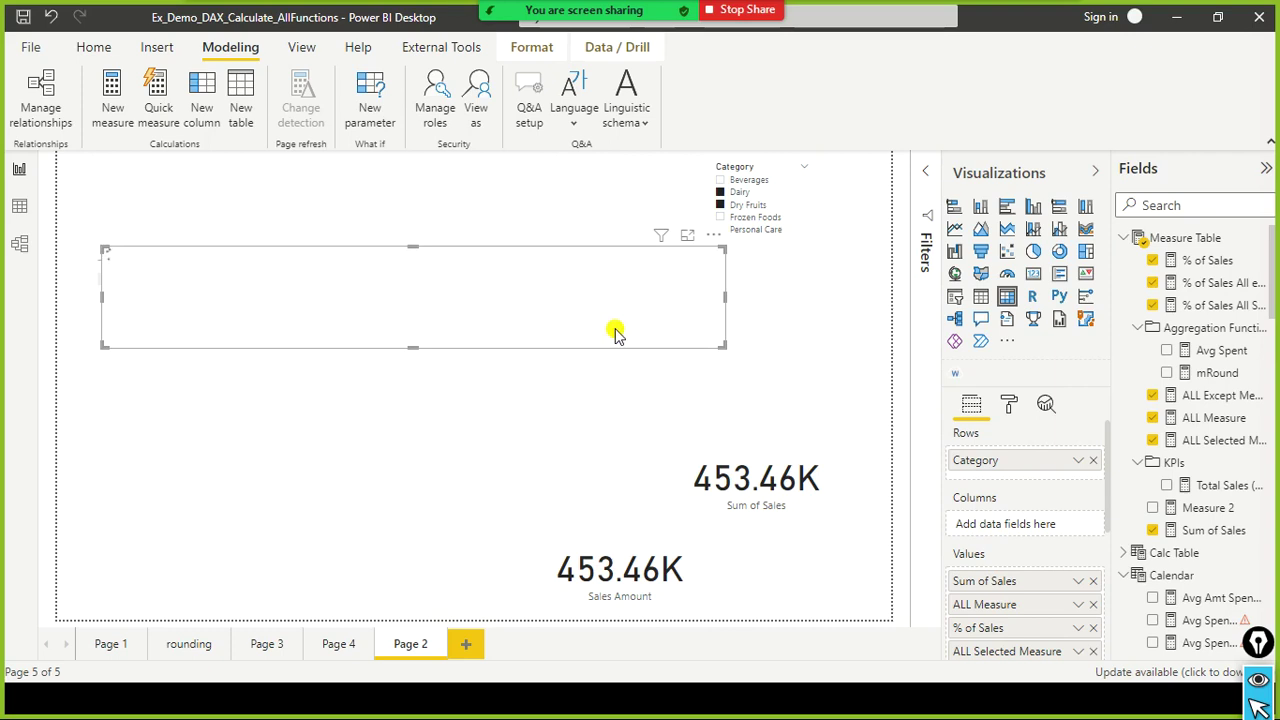
{"action": "left_click_drag", "start_coordinate": [606, 337], "coordinate": [585, 457]}
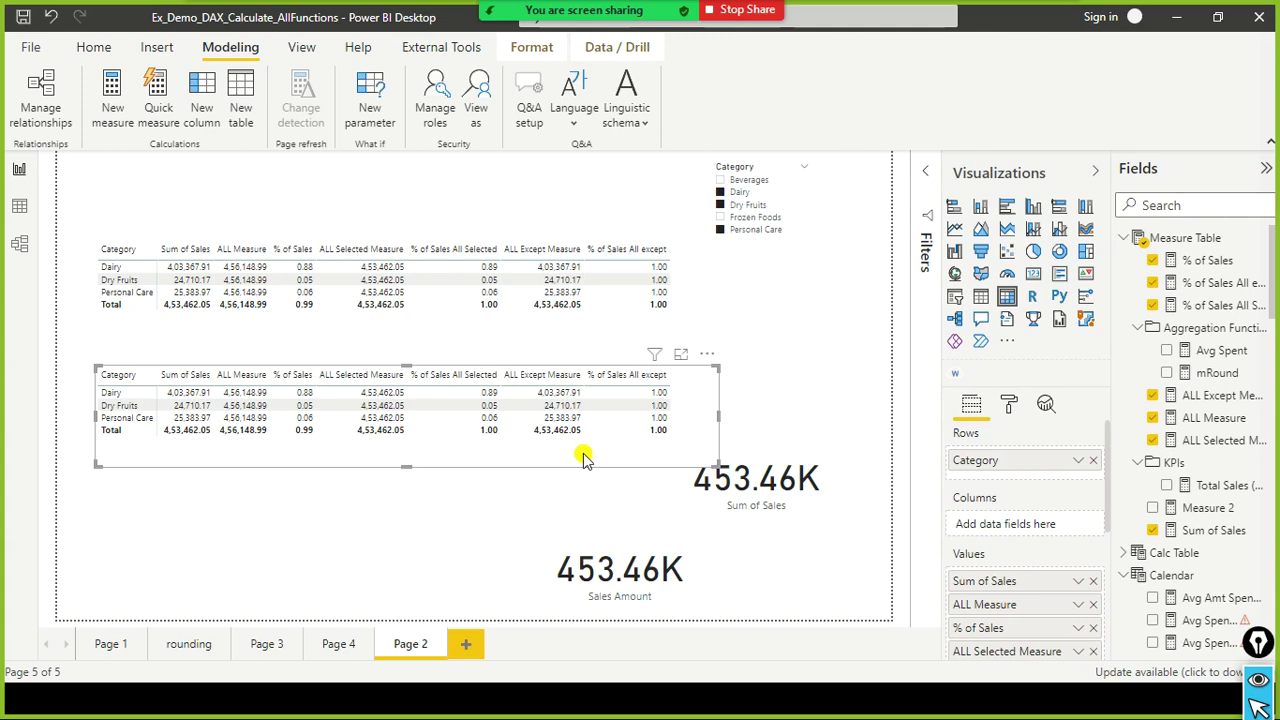
Create a new measure named Keep Filters BLR Measure.
{"action": "left_click", "coordinate": [113, 110]}
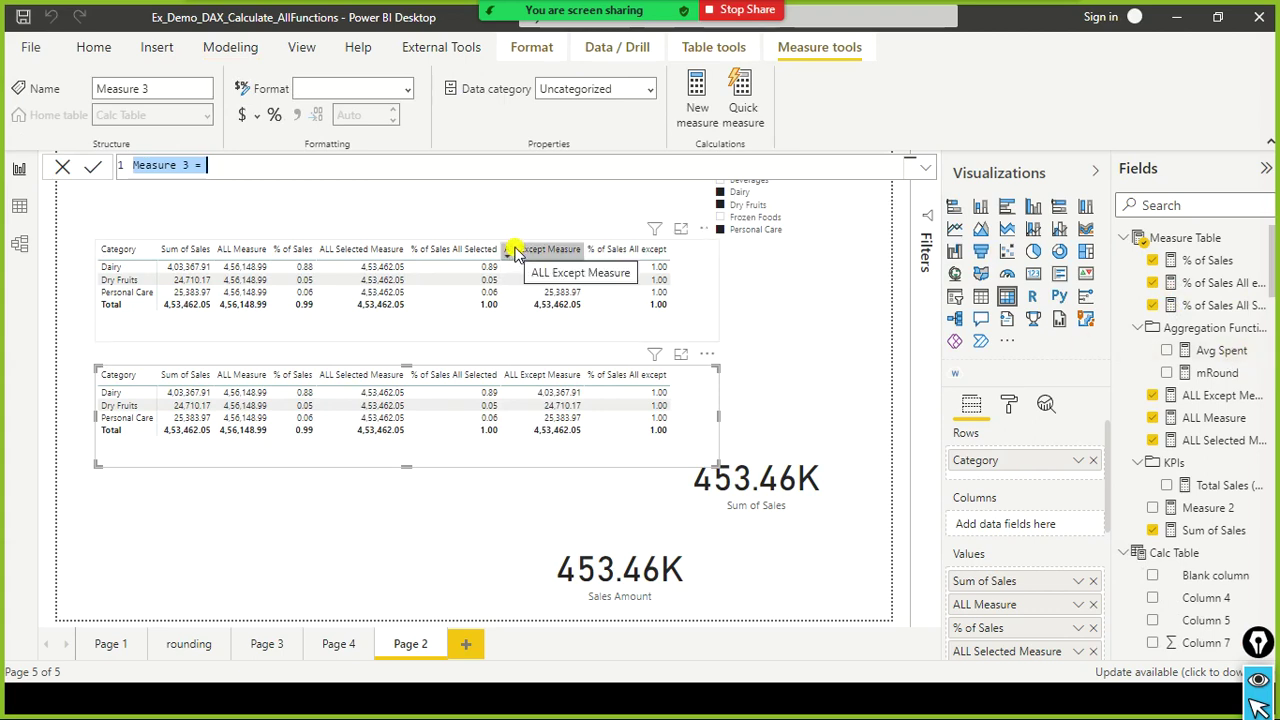
{"action": "type", "text": "Ke"}
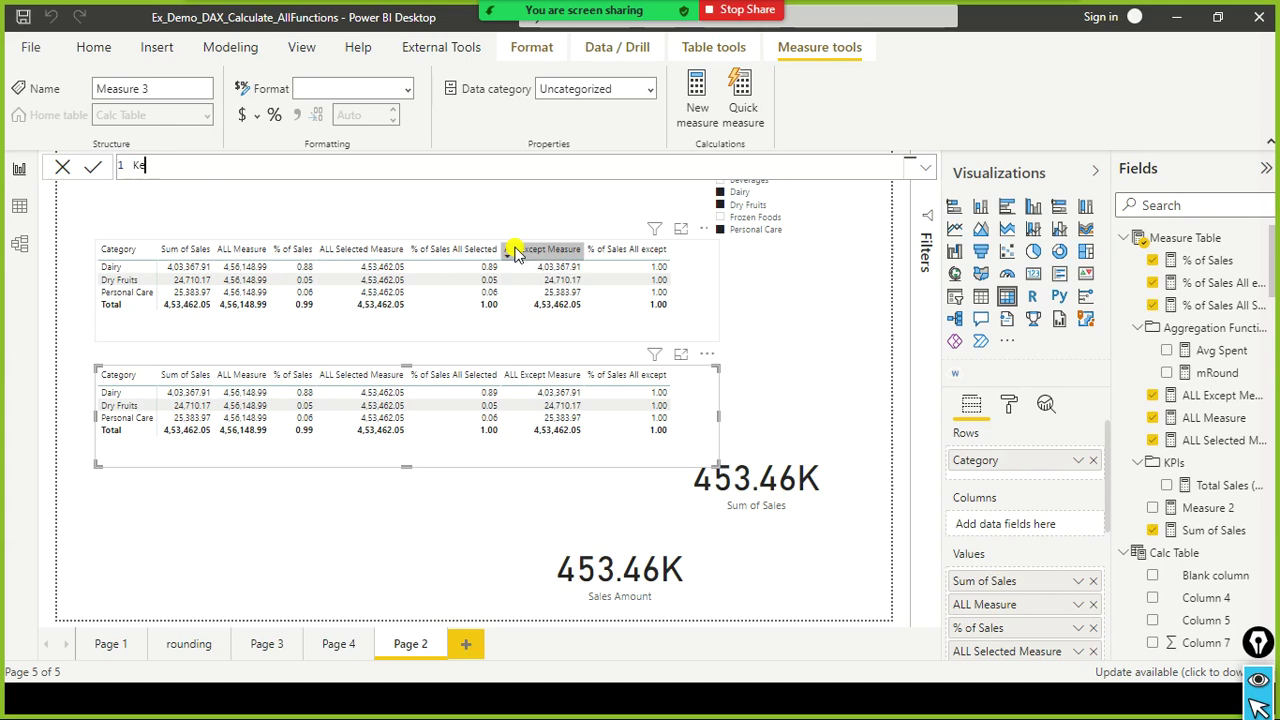
{"action": "type", "text": "ep Filters Measure ="}
{"action": "key", "text": "ctrl+Left"}
{"action": "type", "text": "BLR"}
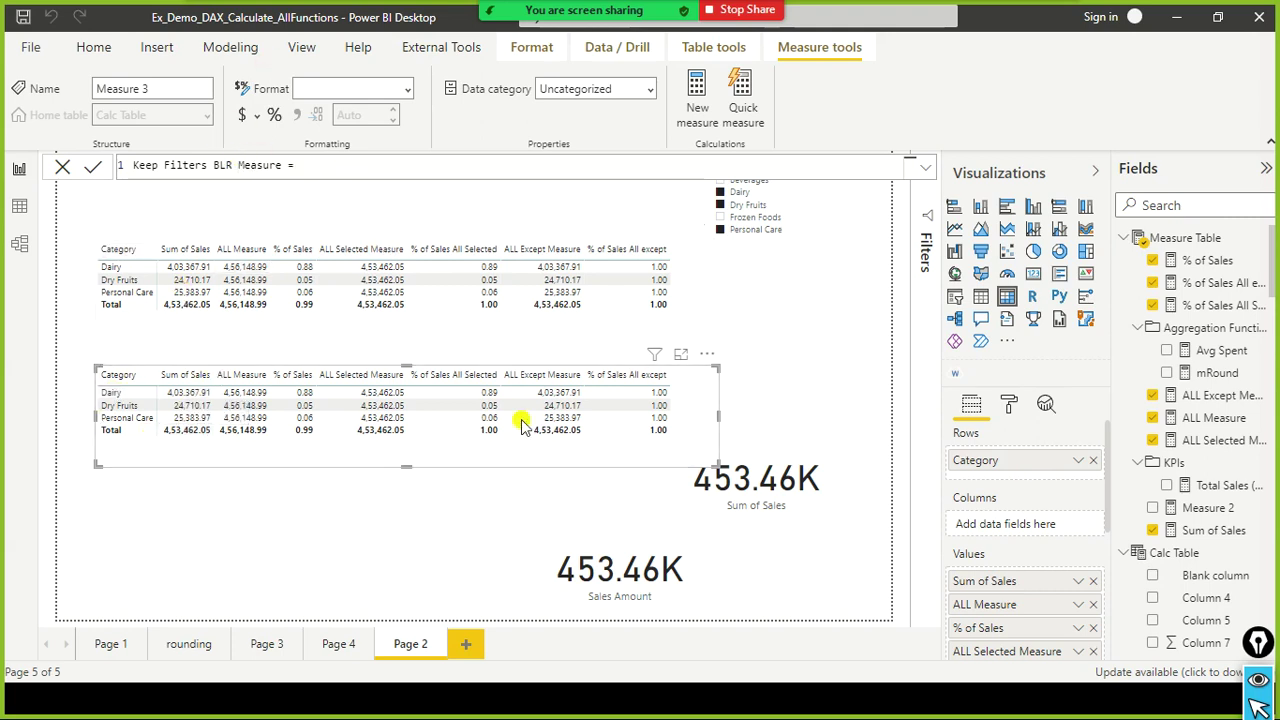
Start the Keep Filters BLR Measure formula with CALCULATE and [Sum of Sales] as its expression.
{"action": "left_click", "coordinate": [487, 166]}
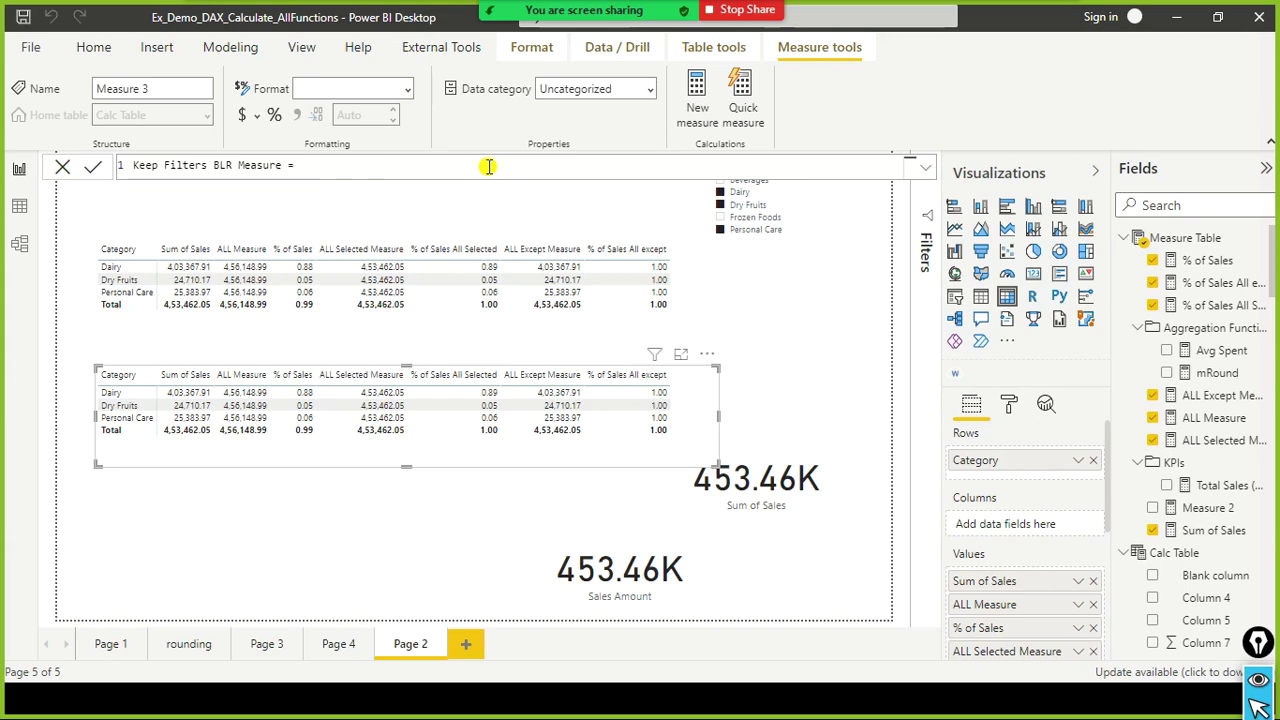
{"action": "type", "text": "CALCULATE("}
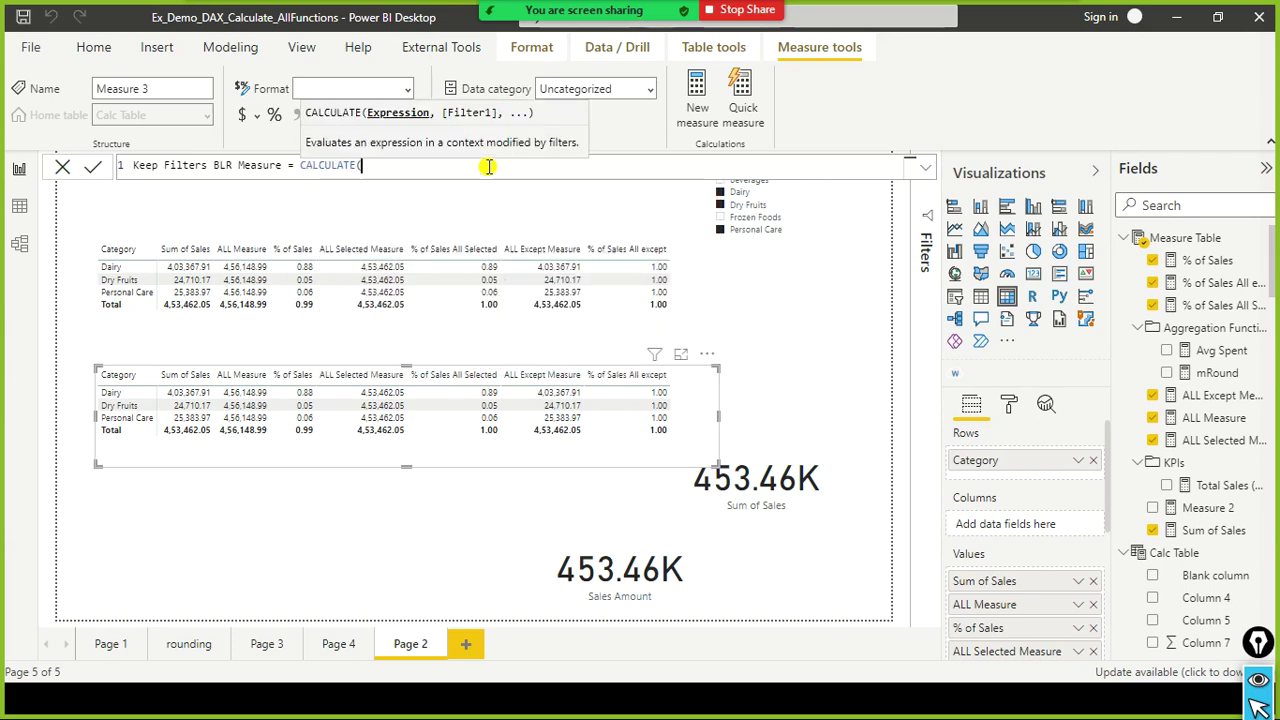
{"action": "type", "text": "[tot"}
{"action": "key", "text": "Tab"}
{"action": "key", "text": "BackSpace"}
{"action": "key", "text": "BackSpace"}
{"action": "key", "text": "BackSpace"}
{"action": "key", "text": "BackSpace"}
{"action": "key", "text": "BackSpace"}
{"action": "key", "text": "BackSpace"}
{"action": "key", "text": "BackSpace"}
{"action": "key", "text": "BackSpace"}
{"action": "key", "text": "BackSpace"}
{"action": "key", "text": "BackSpace"}
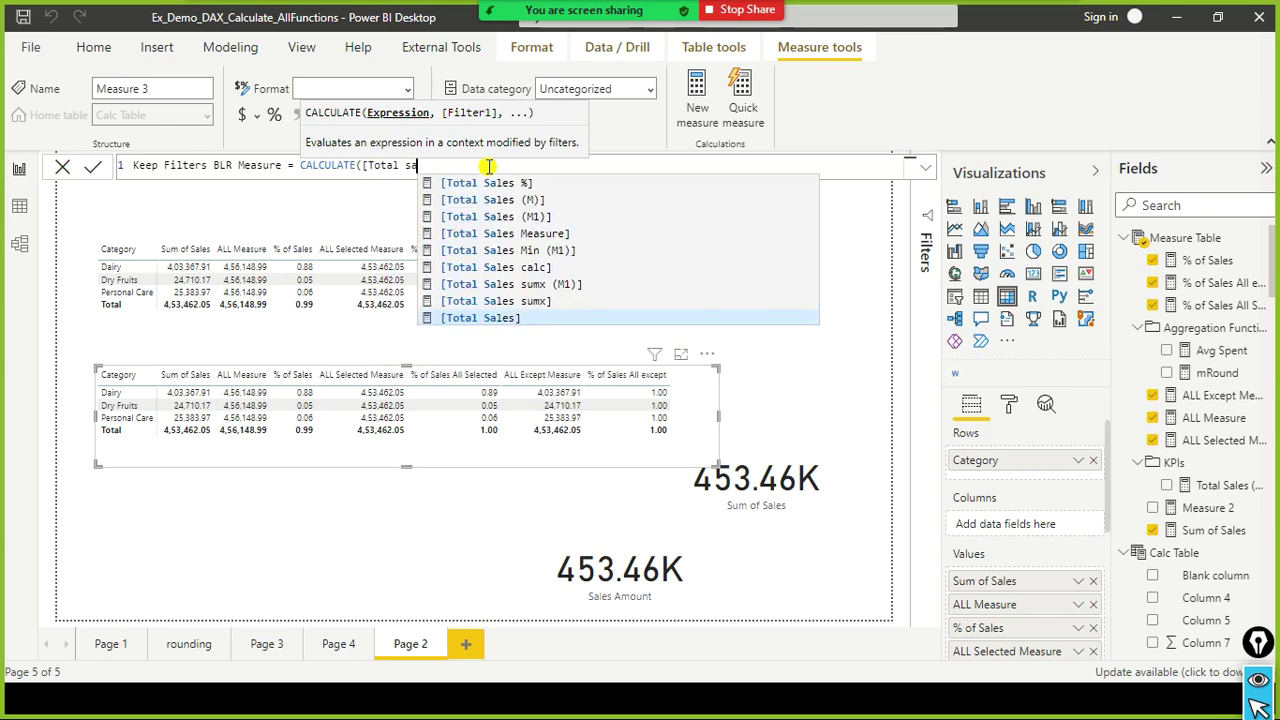
{"action": "key", "text": "BackSpace"}
{"action": "key", "text": "BackSpace"}
{"action": "type", "text": "su"}
{"action": "key", "text": "BackSpace"}
{"action": "type", "text": "um"}
{"action": "key", "text": "Tab"}
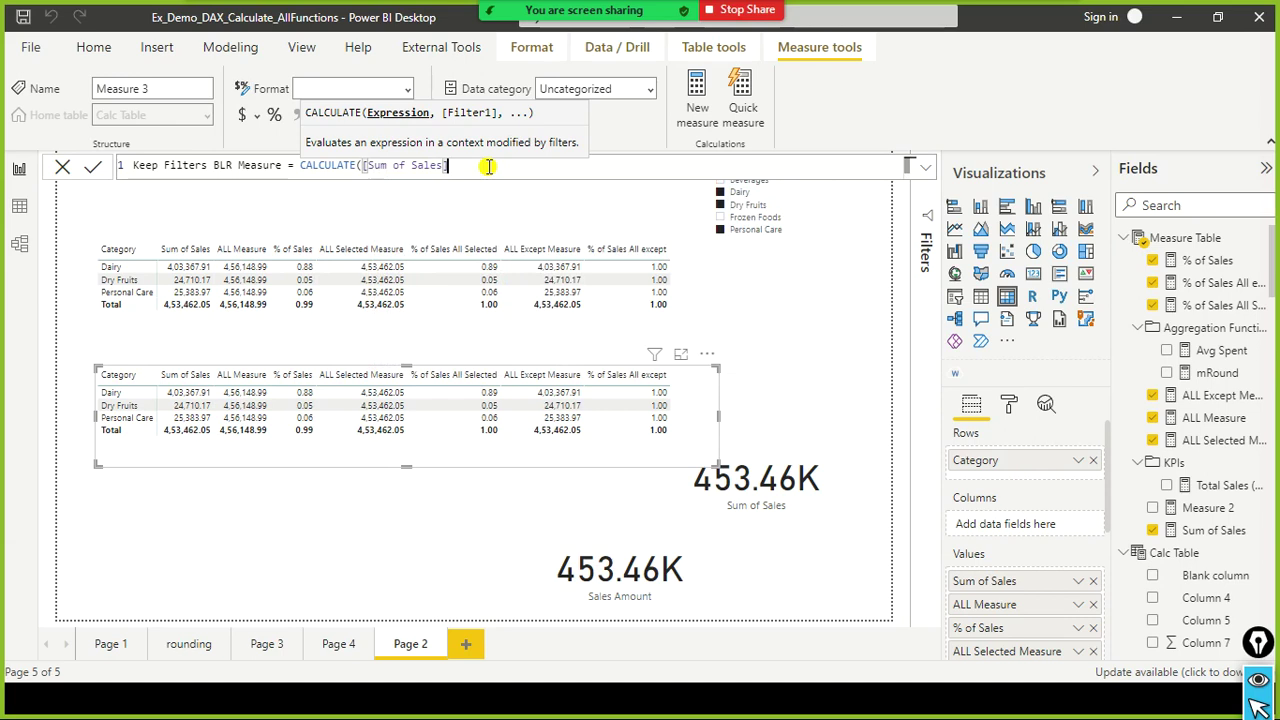
Add the filter argument KEEPFILTERS(DimLocation[Location Name] = "Bangalore") to the CALCULATE formula.
{"action": "type", "text": ", "}
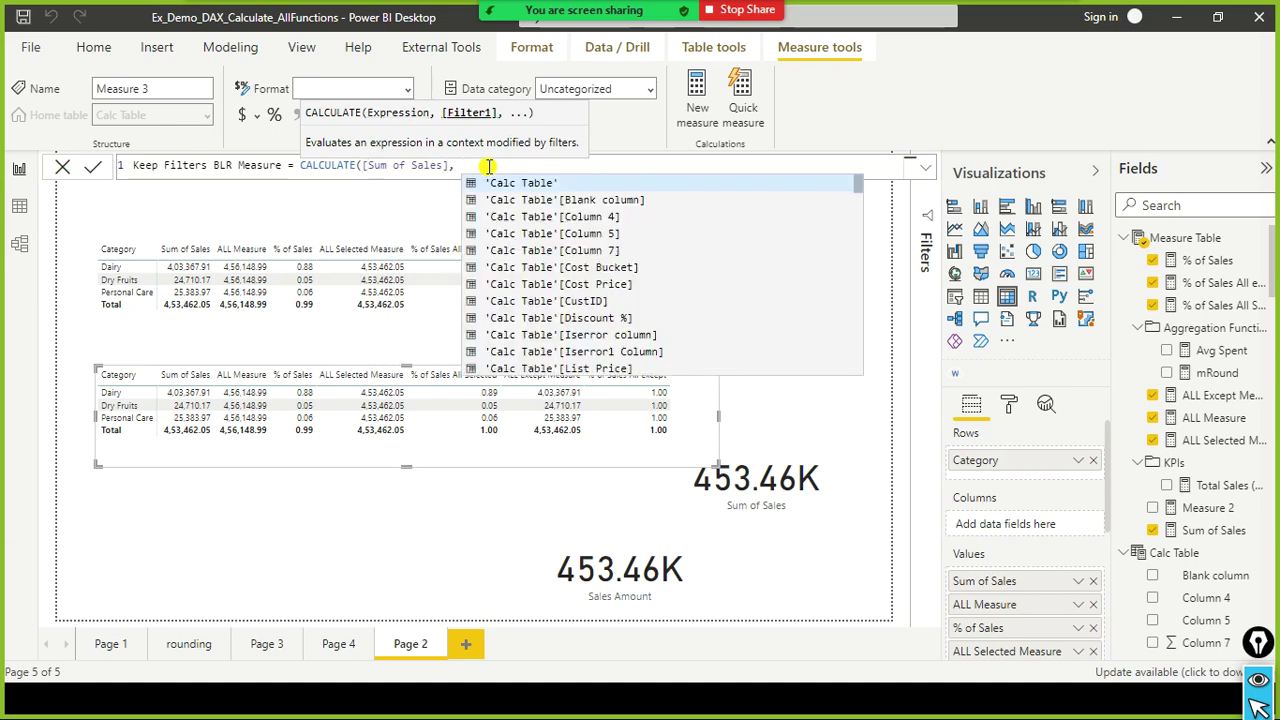
{"action": "type", "text": "kee"}
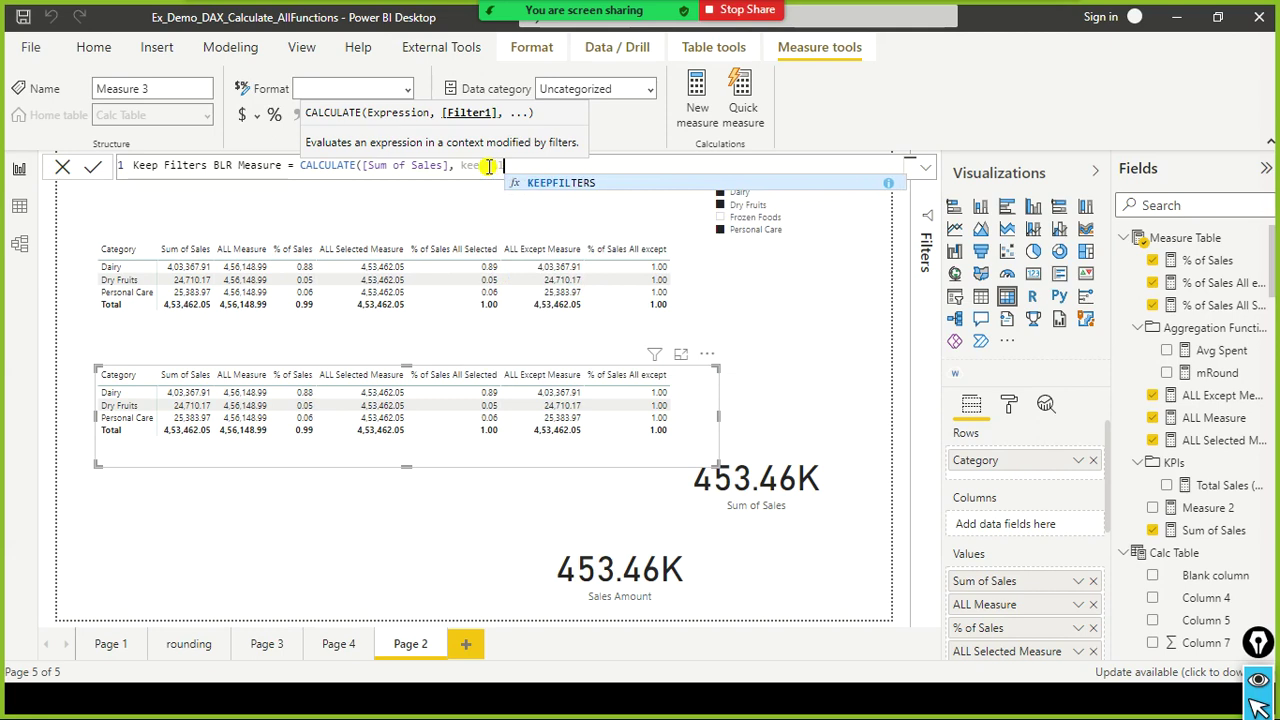
{"action": "key", "text": "Tab"}
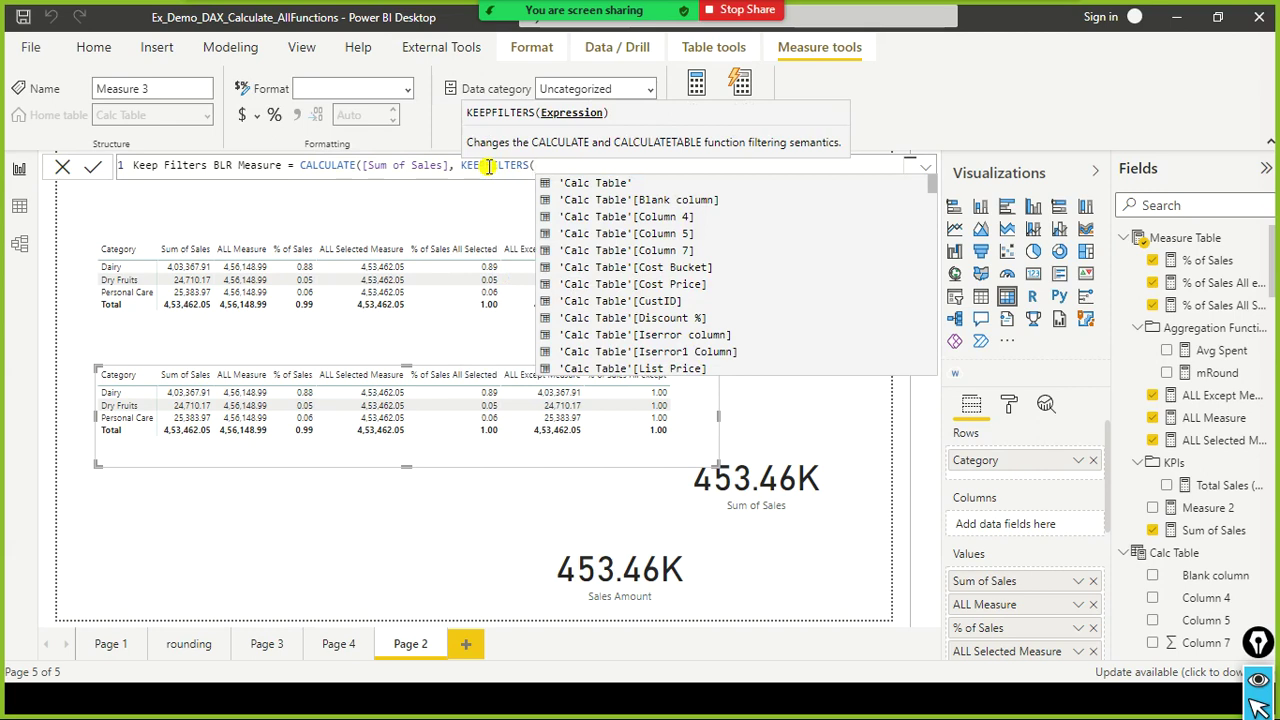
{"action": "type", "text": "dimlo"}
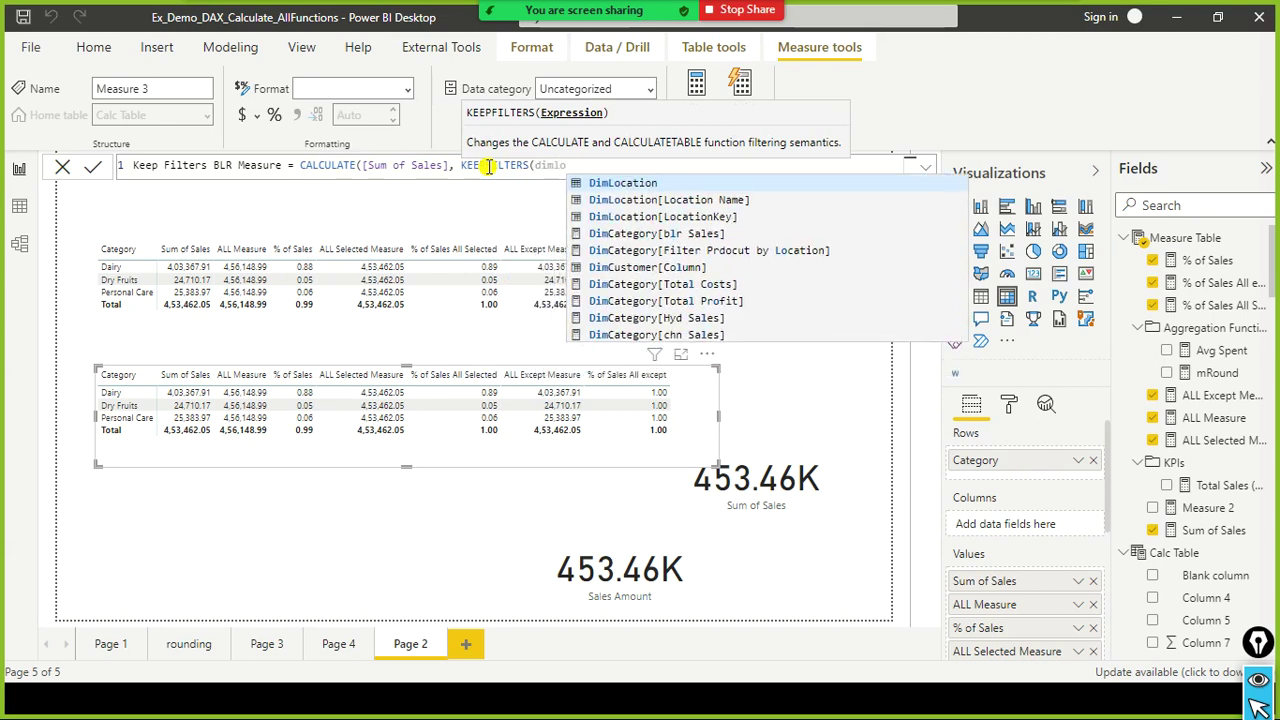
{"action": "key", "text": "Down"}
{"action": "key", "text": "Tab"}
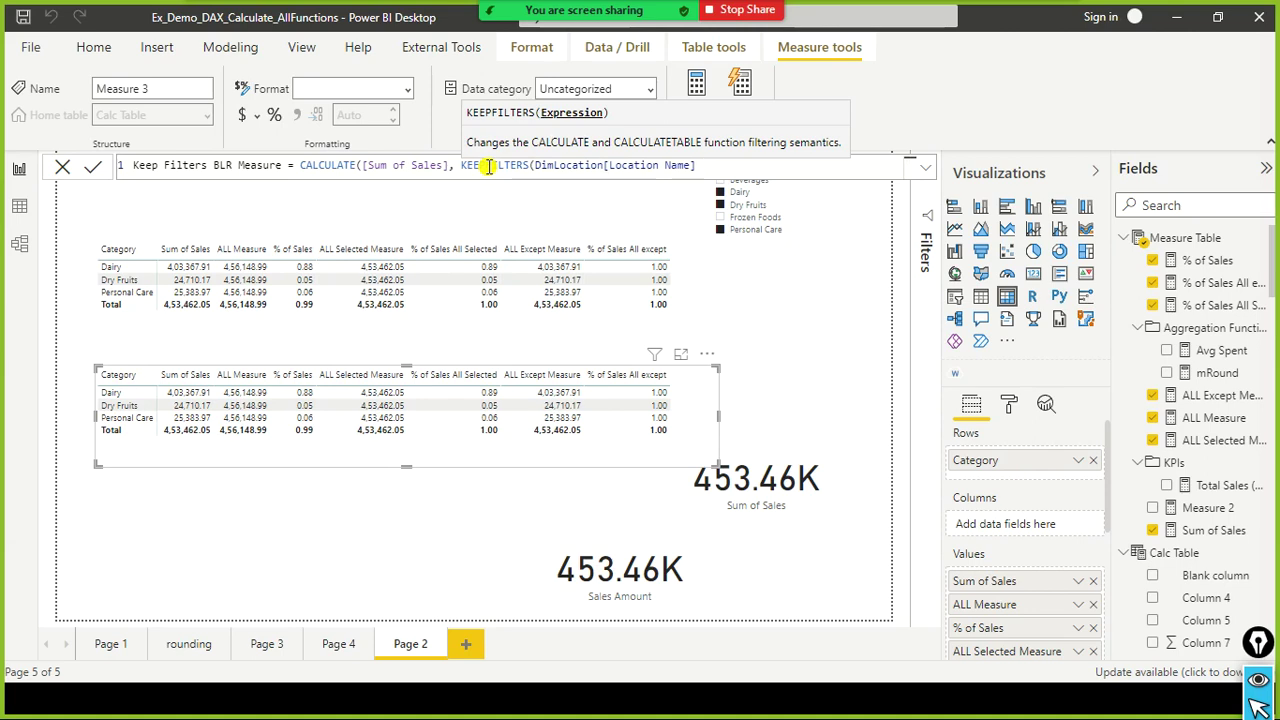
{"action": "type", "text": "= \"Bangalore\")"}
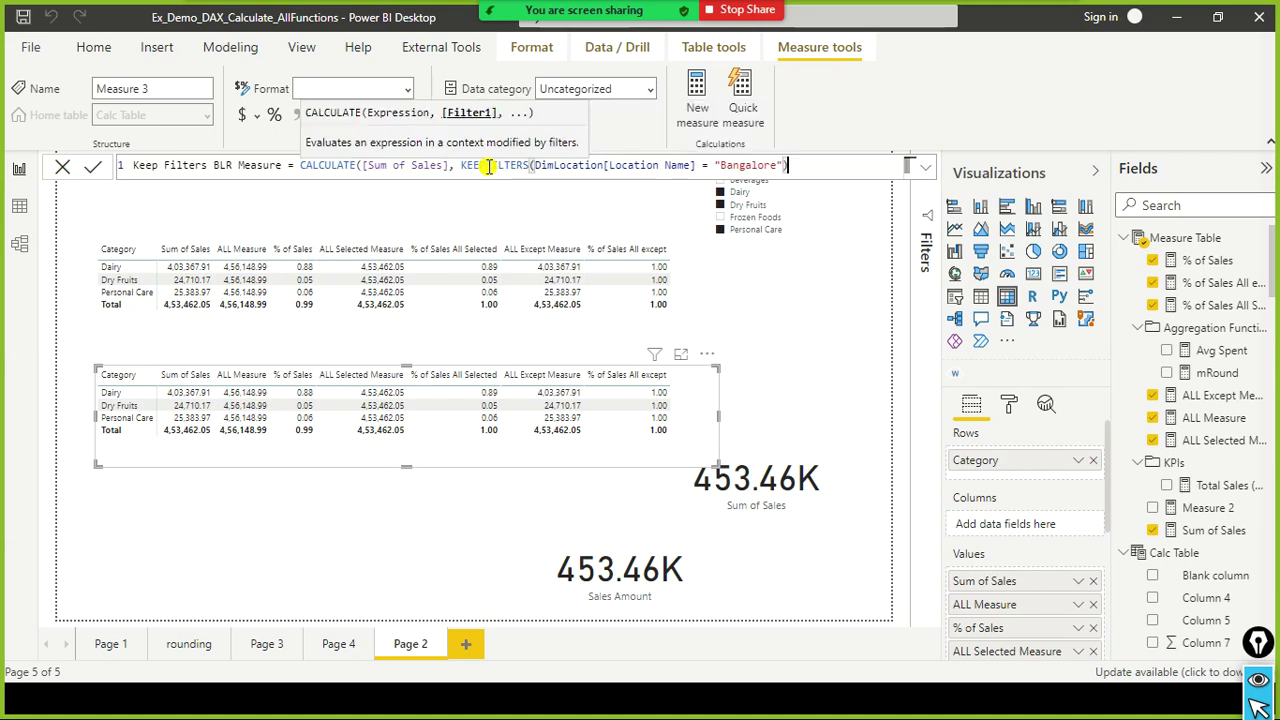
Break the formula after CALCULATE( so that the arguments start on a second line, indented beneath the function name.
{"action": "key", "text": "Left"}
{"action": "key", "text": "Left"}
{"action": "key", "text": "Left"}
{"action": "key", "text": "Left"}
{"action": "key", "text": "Left"}
{"action": "key", "text": "Left"}
{"action": "key", "text": "Left"}
{"action": "key", "text": "Left"}
{"action": "key", "text": "Left"}
{"action": "key", "text": "Left"}
{"action": "key", "text": "Left"}
{"action": "key", "text": "Left"}
{"action": "key", "text": "Left"}
{"action": "key", "text": "Left"}
{"action": "key", "text": "Left"}
{"action": "key", "text": "Left"}
{"action": "key", "text": "Left"}
{"action": "key", "text": "Left"}
{"action": "key", "text": "Left"}
{"action": "key", "text": "Left"}
{"action": "key", "text": "Left"}
{"action": "key", "text": "Left"}
{"action": "key", "text": "Left"}
{"action": "key", "text": "Left"}
{"action": "key", "text": "Left"}
{"action": "key", "text": "Left"}
{"action": "key", "text": "Left"}
{"action": "key", "text": "Left"}
{"action": "key", "text": "Left"}
{"action": "key", "text": "Left"}
{"action": "key", "text": "Left"}
{"action": "key", "text": "Left"}
{"action": "key", "text": "Left"}
{"action": "key", "text": "Left"}
{"action": "key", "text": "Left"}
{"action": "key", "text": "Left"}
{"action": "key", "text": "Left"}
{"action": "key", "text": "Left"}
{"action": "key", "text": "Left"}
{"action": "key", "text": "Left"}
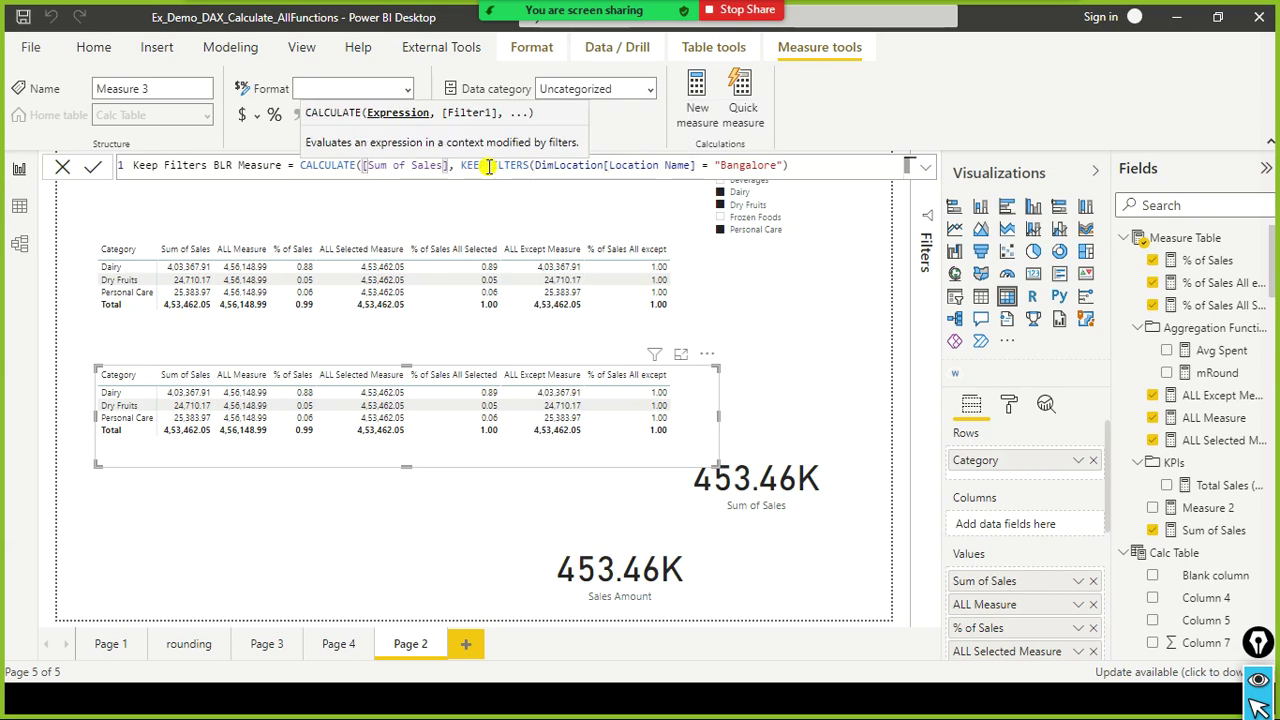
{"action": "key", "text": "shift+Return"}
{"action": "key", "text": "Tab"}
{"action": "key", "text": "Tab"}
{"action": "key", "text": "Tab"}
{"action": "key", "text": "Tab"}
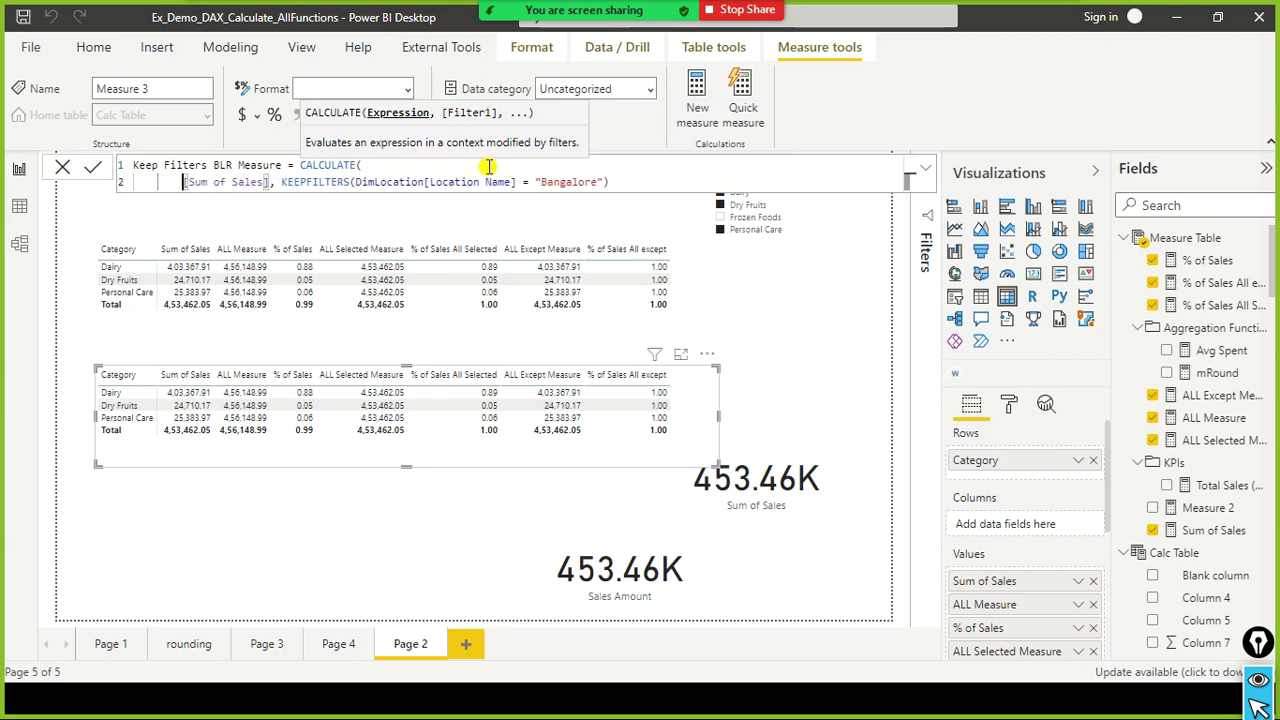
{"action": "key", "text": "Tab"}
{"action": "key", "text": "Tab"}
{"action": "key", "text": "Tab"}
{"action": "key", "text": "Tab"}
Try to place CALCULATE on its own line beneath the measure name.
{"action": "key", "text": "Right"}
{"action": "key", "text": "Right"}
{"action": "key", "text": "Right"}
{"action": "key", "text": "Right"}
{"action": "key", "text": "Right"}
{"action": "key", "text": "Right"}
{"action": "key", "text": "Right"}
{"action": "key", "text": "Right"}
{"action": "key", "text": "Right"}
{"action": "key", "text": "Right"}
{"action": "key", "text": "Right"}
{"action": "key", "text": "Right"}
{"action": "key", "text": "Right"}
{"action": "key", "text": "Right"}
{"action": "key", "text": "Right"}
{"action": "key", "text": "Right"}
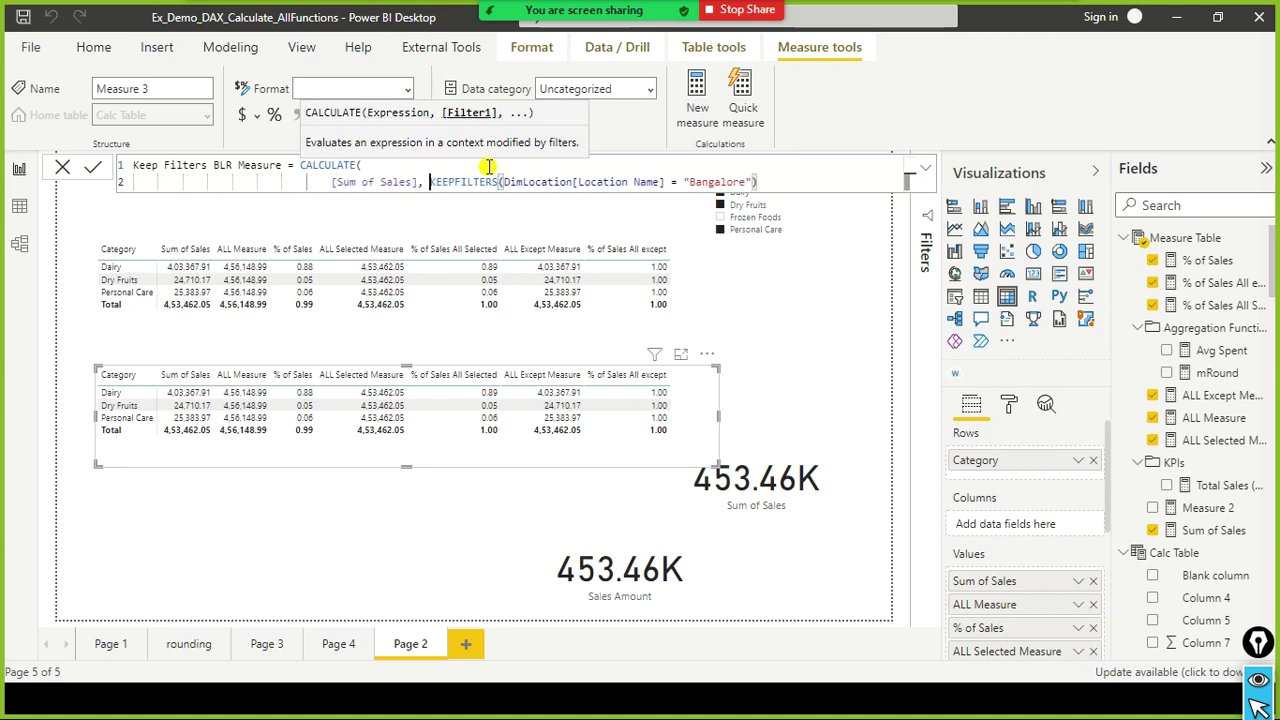
{"action": "key", "text": "Up"}
{"action": "key", "text": "Left"}
{"action": "key", "text": "Left"}
{"action": "key", "text": "Left"}
{"action": "key", "text": "Left"}
{"action": "key", "text": "Left"}
{"action": "key", "text": "Left"}
{"action": "key", "text": "Left"}
{"action": "key", "text": "Left"}
{"action": "key", "text": "Left"}
{"action": "key", "text": "Left"}
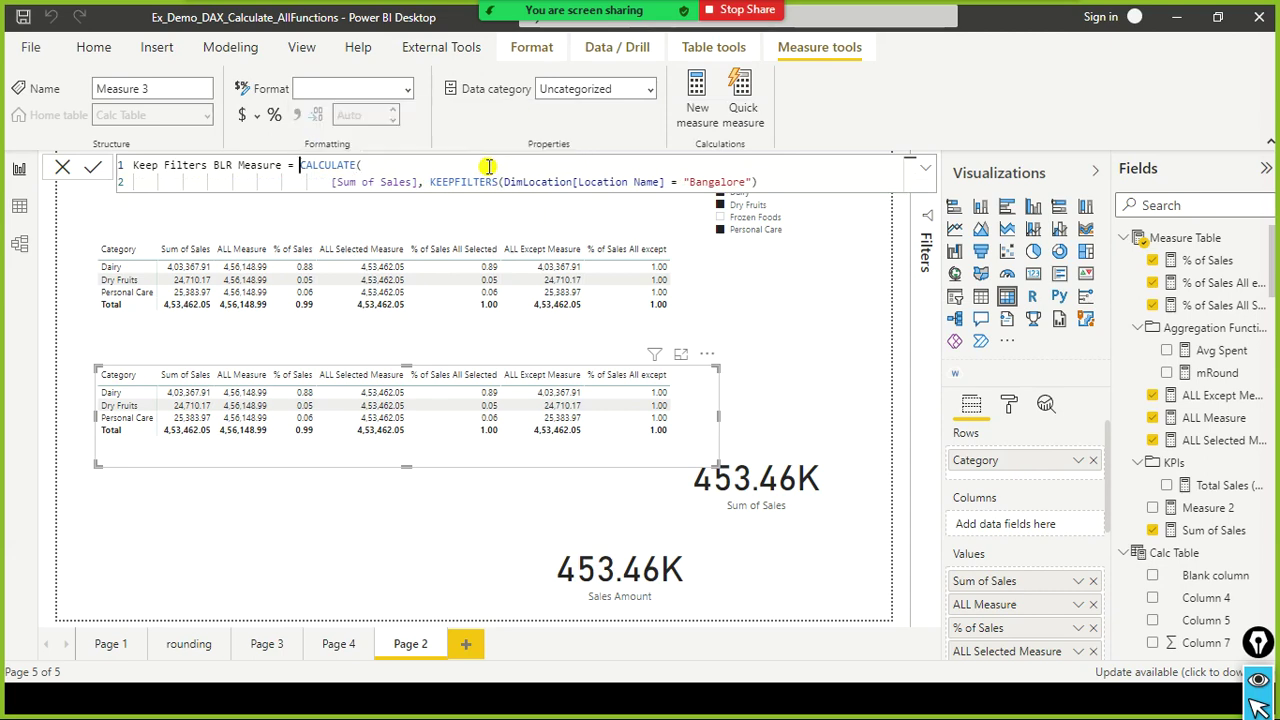
{"action": "key", "text": "shift+Return"}
{"action": "key", "text": "Down"}
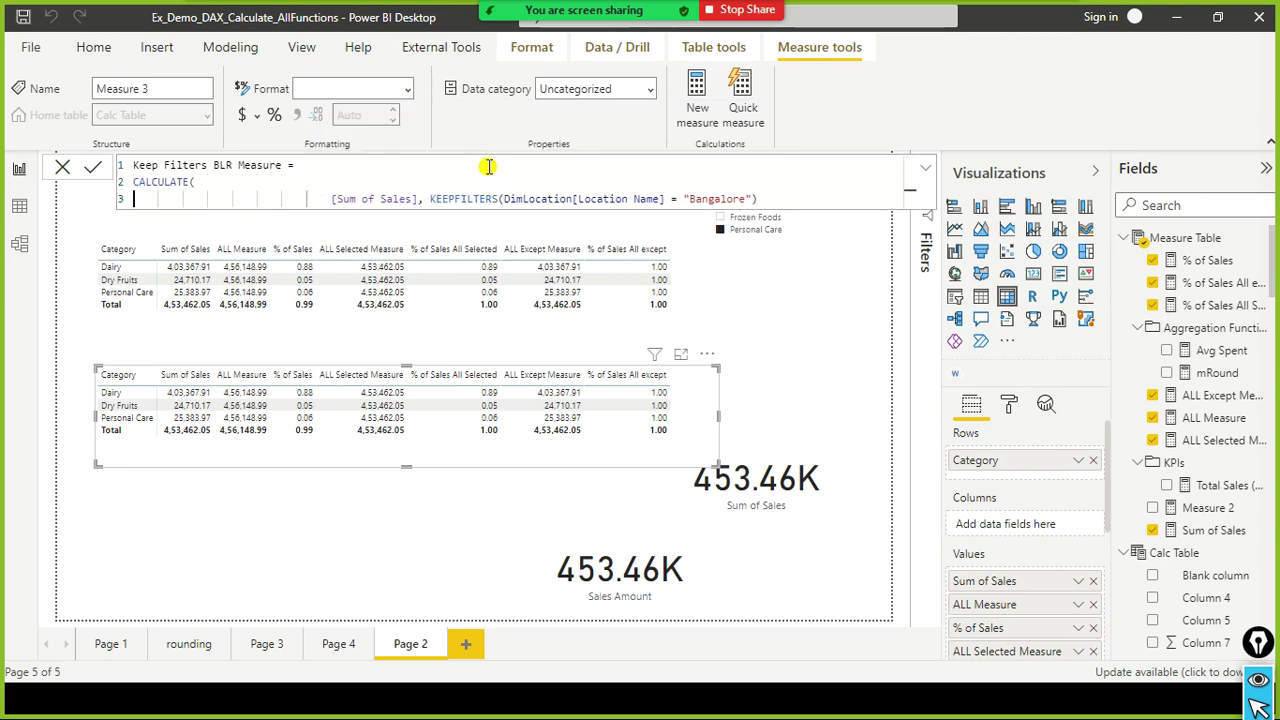
{"action": "key", "text": "BackSpace"}
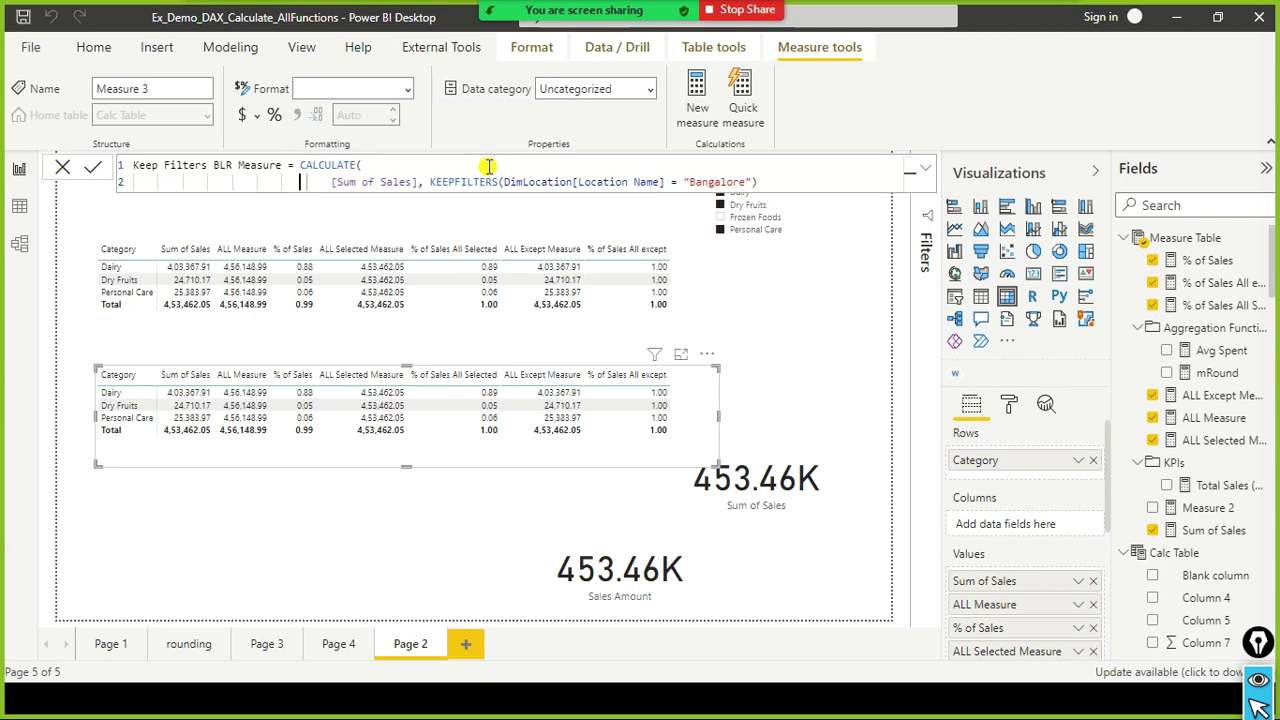
Put KEEPFILTERS on its own line aligned with [Sum of Sales], close CALCULATE on the fourth line, and commit the measure.
{"action": "key", "text": "ctrl+Right"}
{"action": "key", "text": "ctrl+Right"}
{"action": "key", "text": "ctrl+Right"}
{"action": "key", "text": "shift+Return"}
{"action": "key", "text": "Tab"}
{"action": "key", "text": "Tab"}
{"action": "key", "text": "Tab"}
{"action": "key", "text": "Tab"}
{"action": "key", "text": "Tab"}
{"action": "key", "text": "Tab"}
{"action": "key", "text": "Tab"}
{"action": "key", "text": "Tab"}
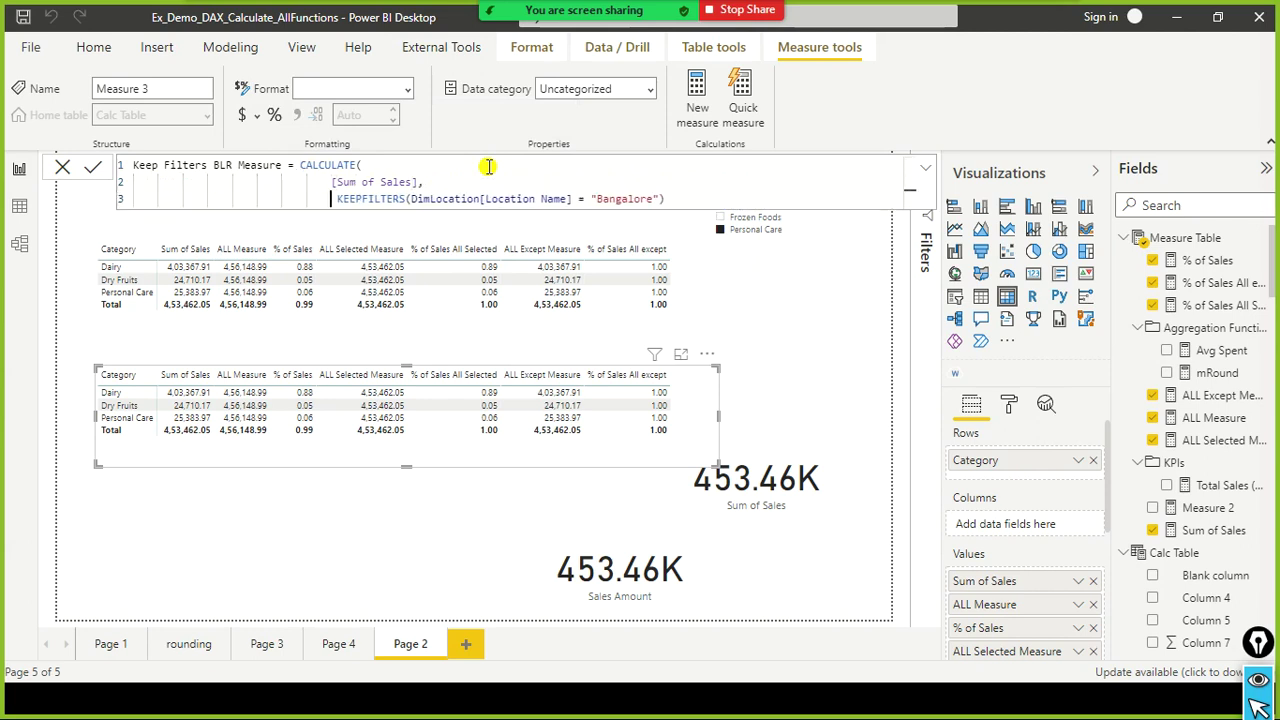
{"action": "key", "text": "Delete"}
{"action": "key", "text": "ctrl+Right"}
{"action": "key", "text": "ctrl+Right"}
{"action": "key", "text": "ctrl+Right"}
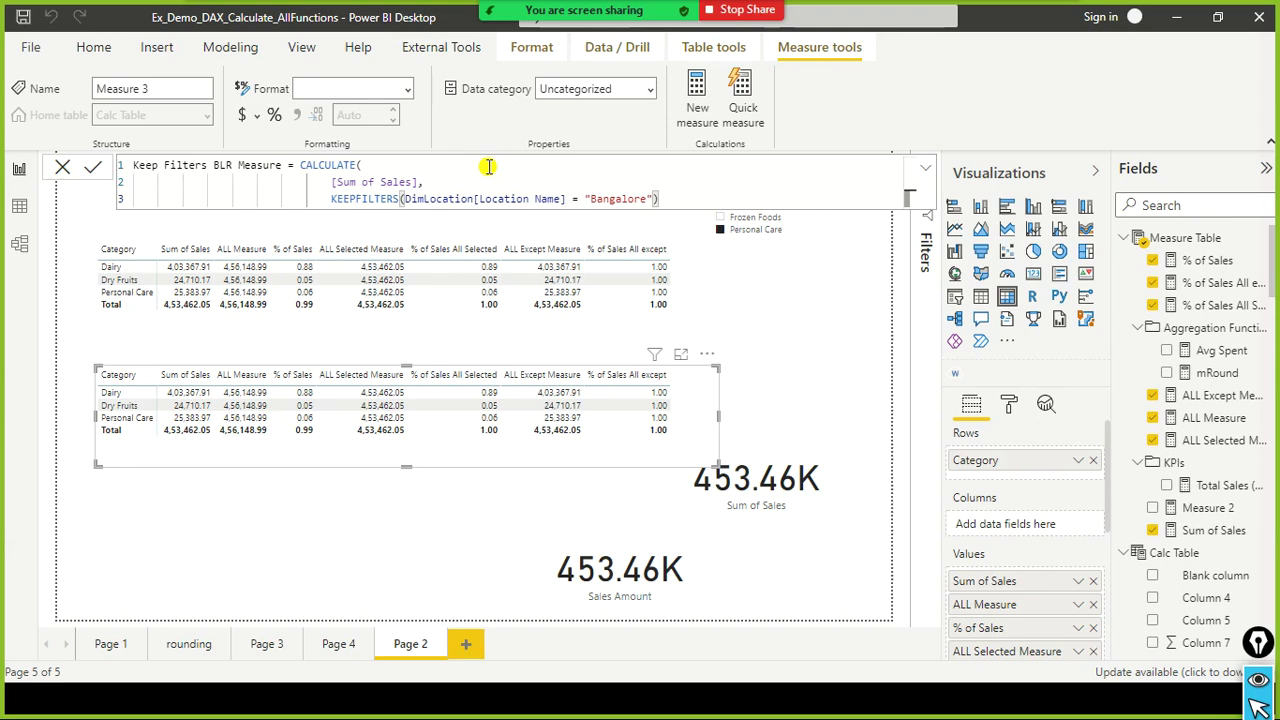
{"action": "key", "text": "shift+Return"}
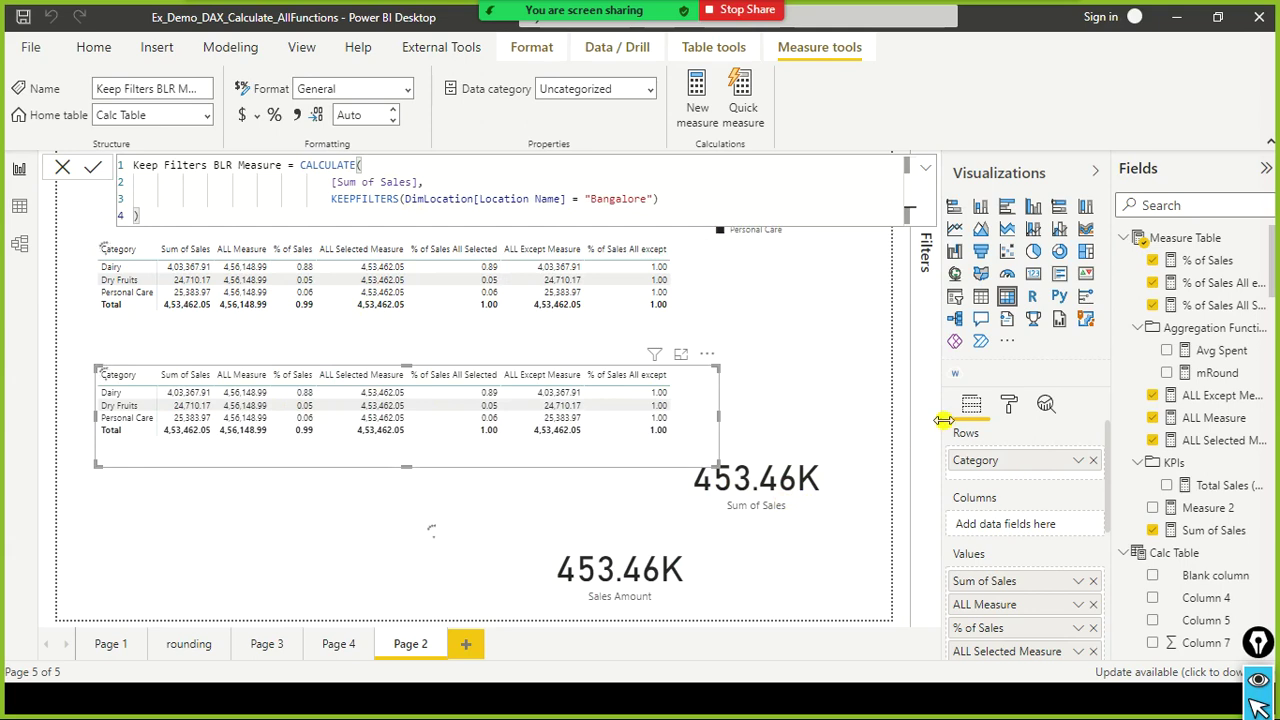
Delete the Sum of Sales and Sales Amount cards from the page.
{"action": "left_click", "coordinate": [775, 430]}
{"action": "left_click_drag", "start_coordinate": [749, 538], "coordinate": [352, 590]}
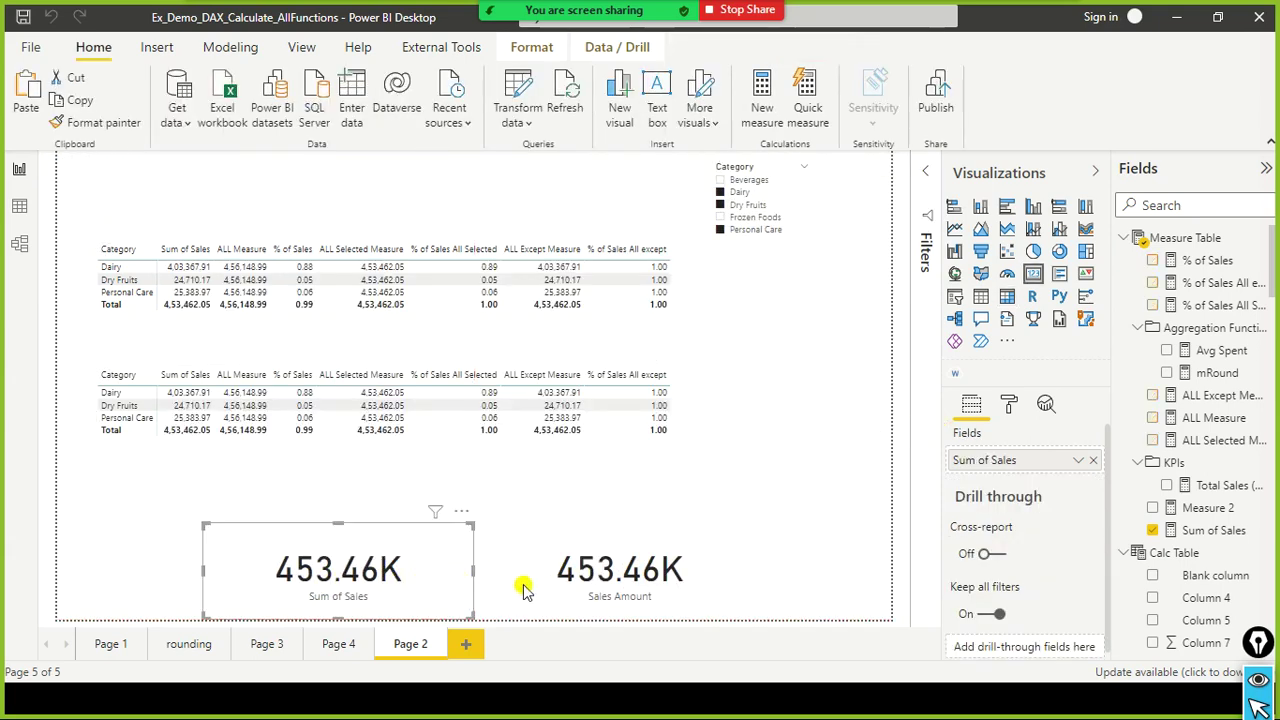
{"action": "key", "text": "Delete"}
{"action": "left_click", "coordinate": [712, 568]}
{"action": "key", "text": "Delete"}
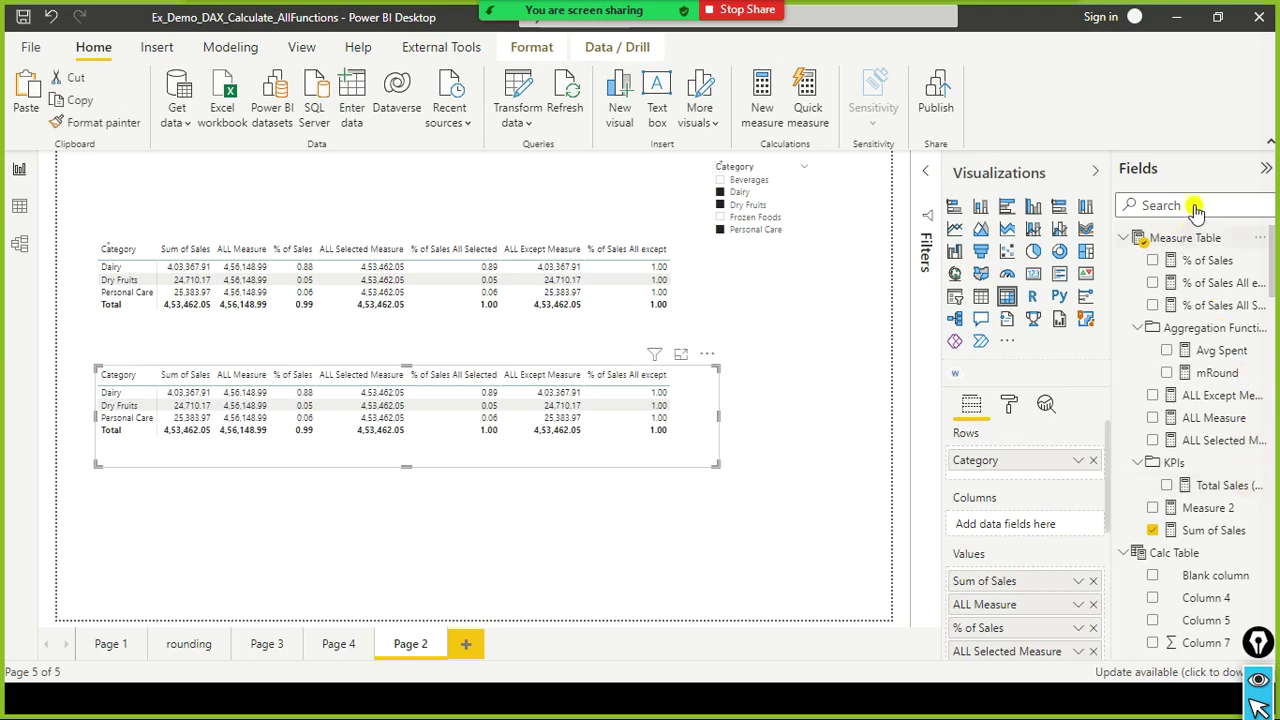
Search the fields for "keep" and set the home table of Keep Filters BLR Measure to Measure Table.
{"action": "left_click", "coordinate": [1192, 206]}
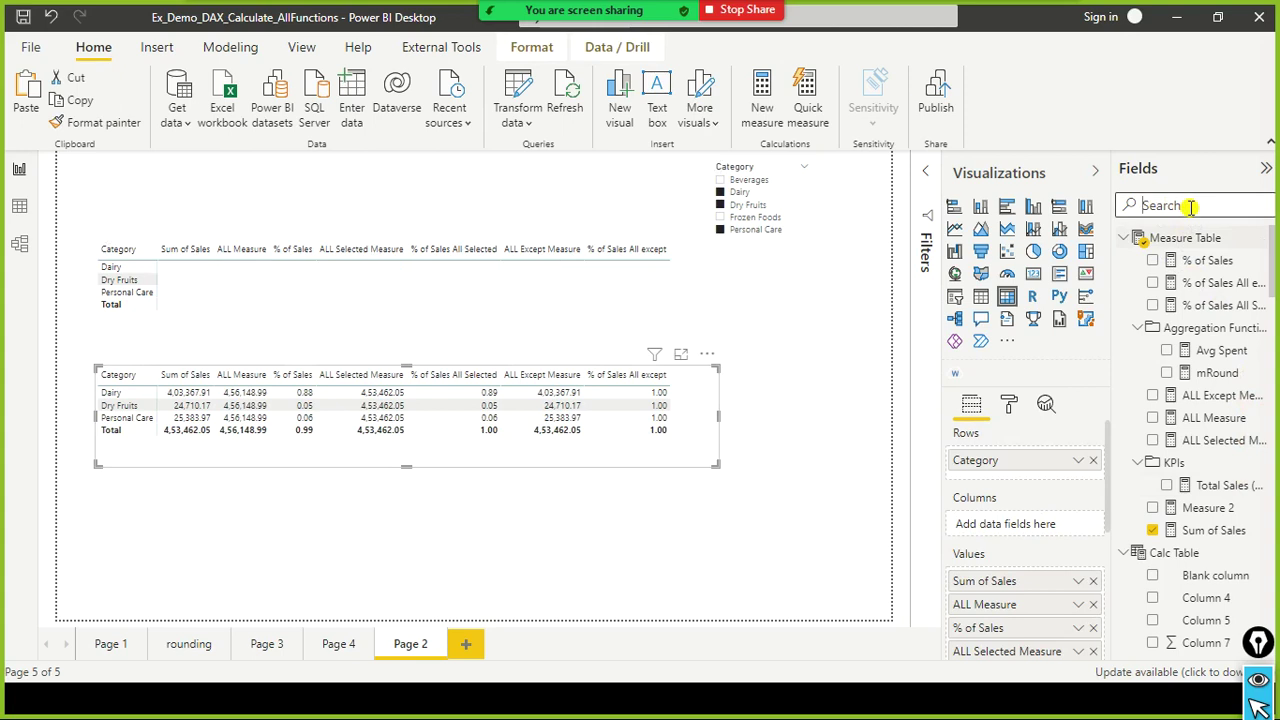
{"action": "type", "text": "keep"}
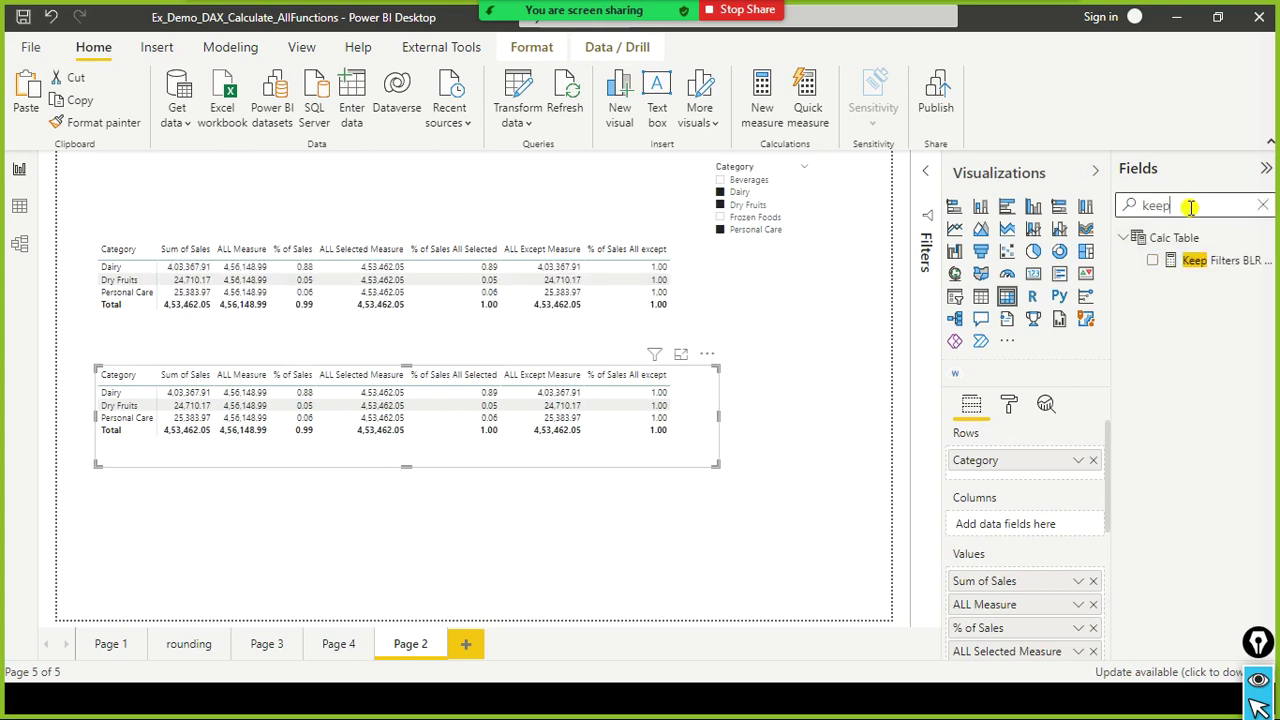
{"action": "left_click", "coordinate": [1210, 262]}
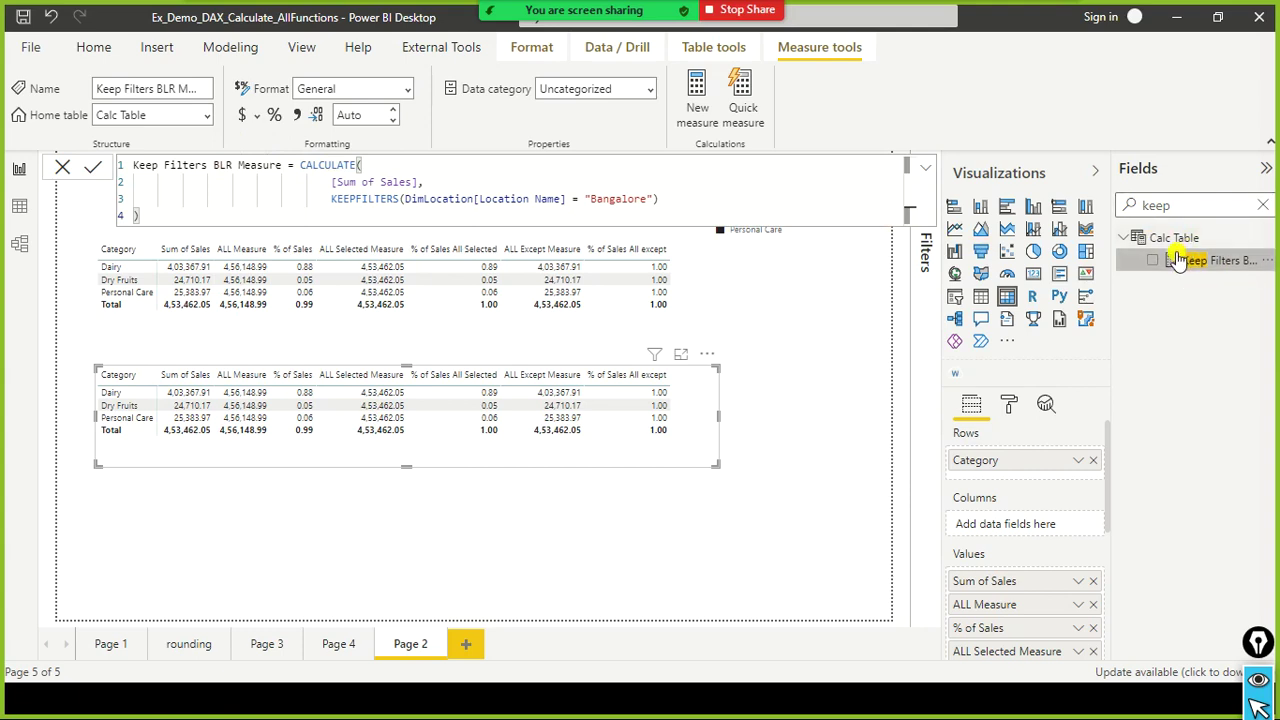
{"action": "left_click", "coordinate": [207, 117]}
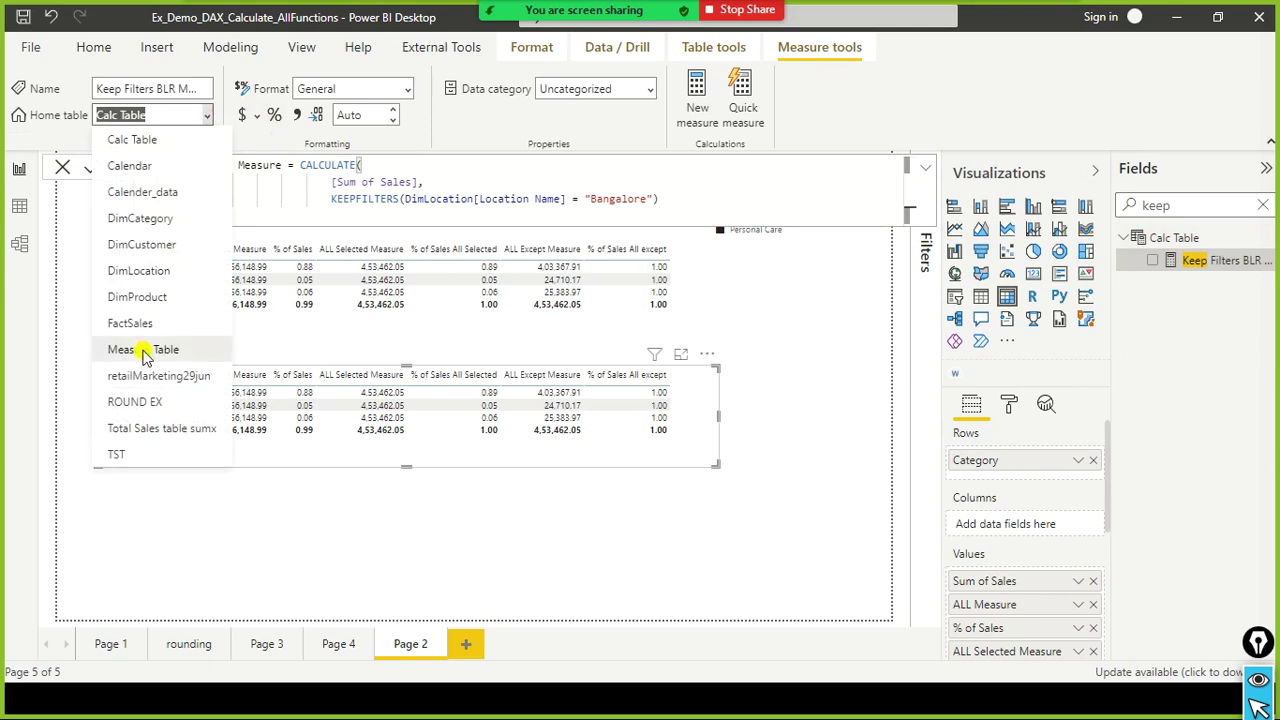
{"action": "key", "text": "Escape"}
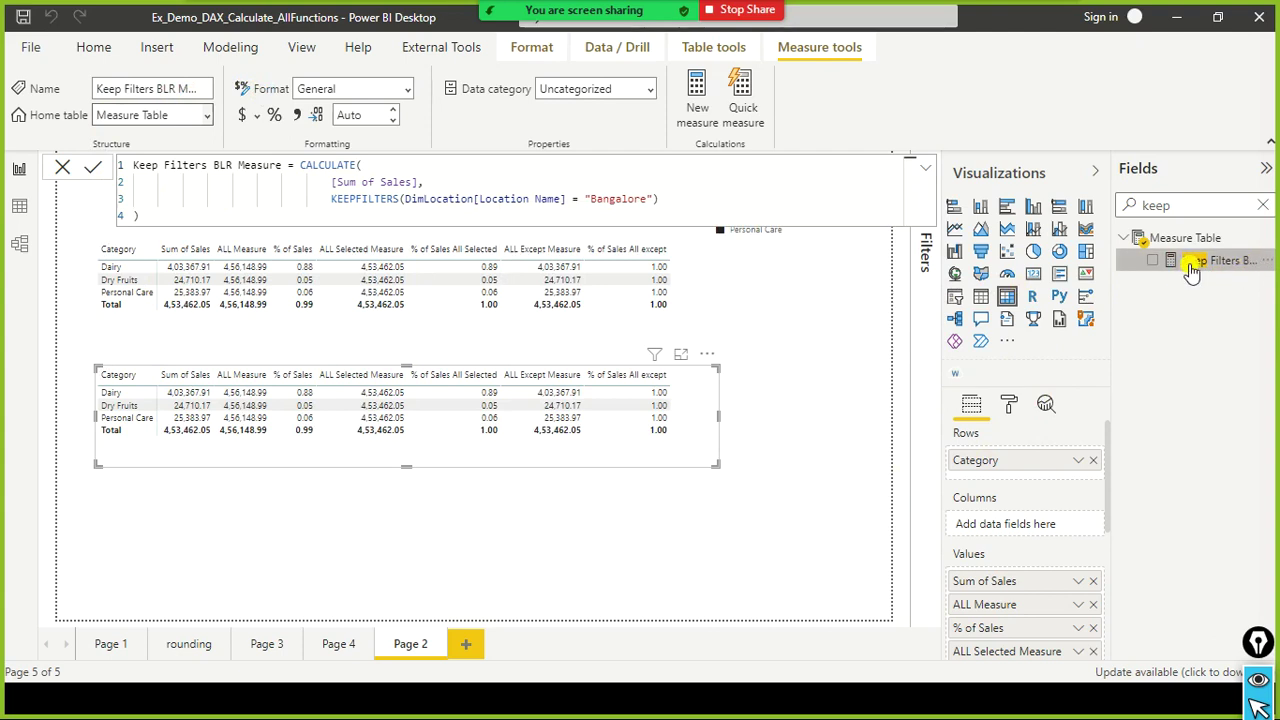
Add Keep Filters BLR Measure to the lower category table, widen the table to fit the column, and close the formula editor.
{"action": "left_click_drag", "start_coordinate": [1192, 270], "coordinate": [647, 418]}
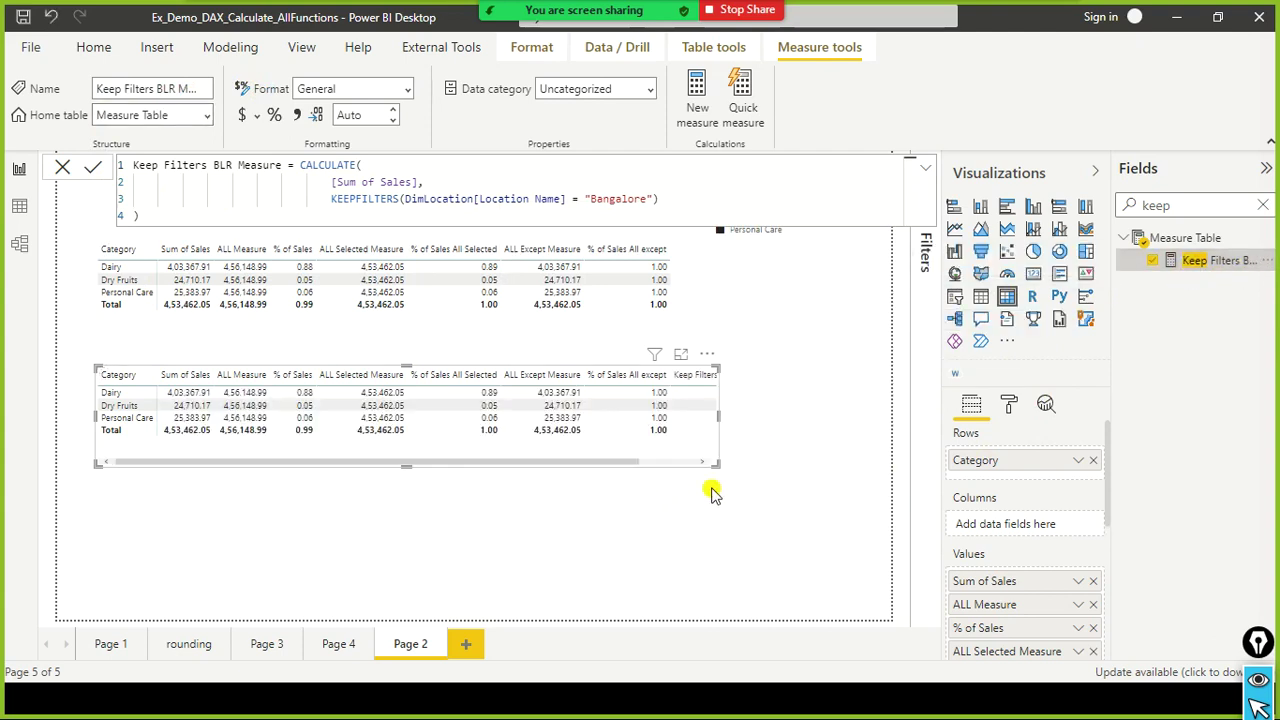
{"action": "left_click_drag", "start_coordinate": [716, 412], "coordinate": [824, 423]}
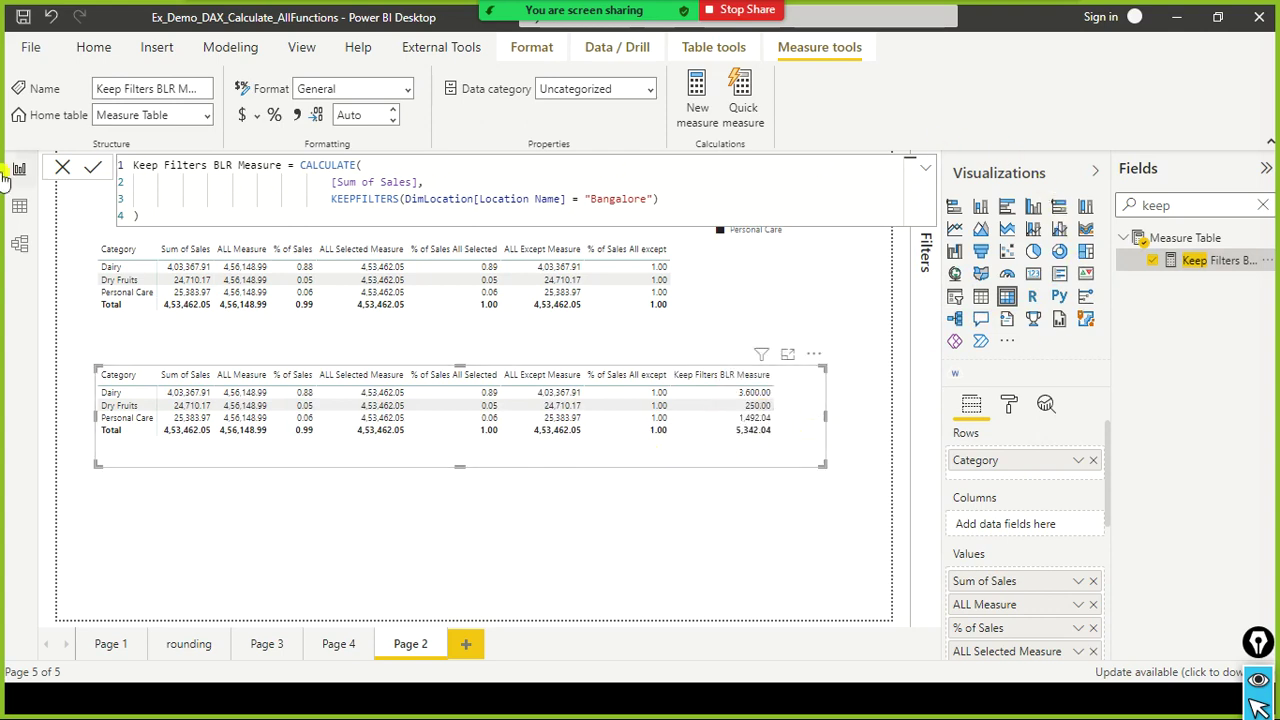
{"action": "left_click", "coordinate": [62, 167]}
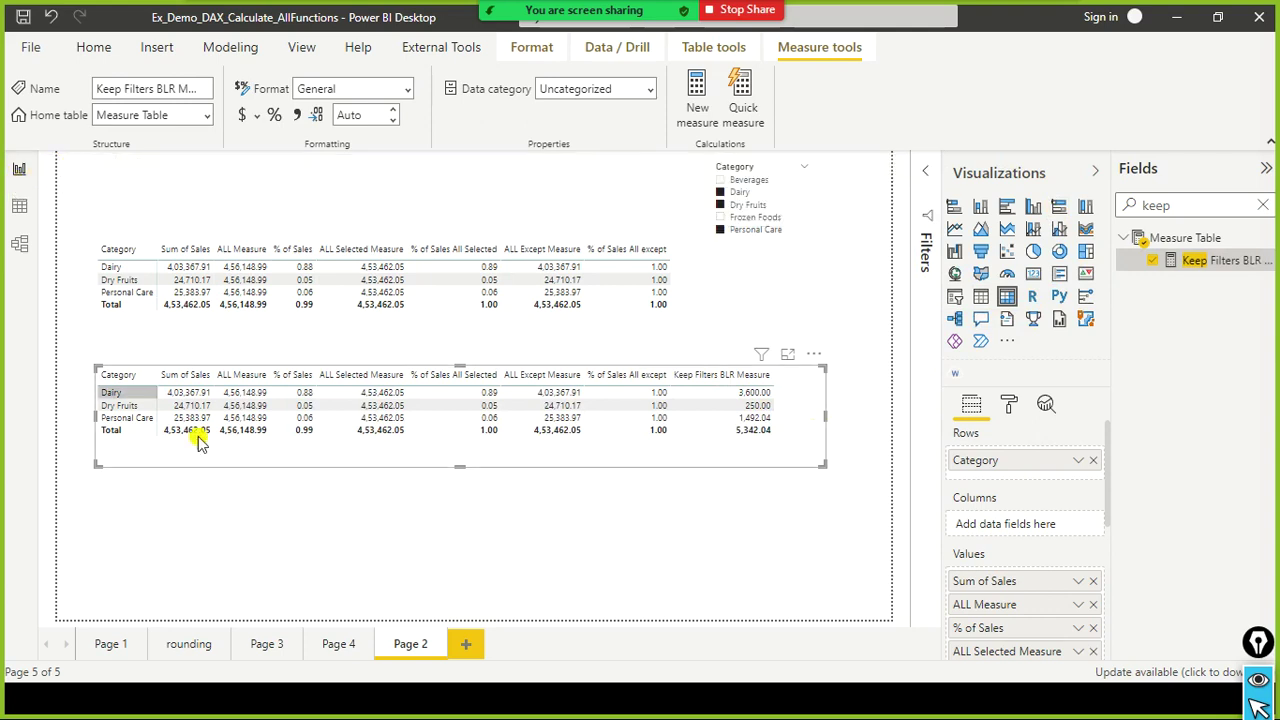
{"action": "left_click", "coordinate": [578, 515]}
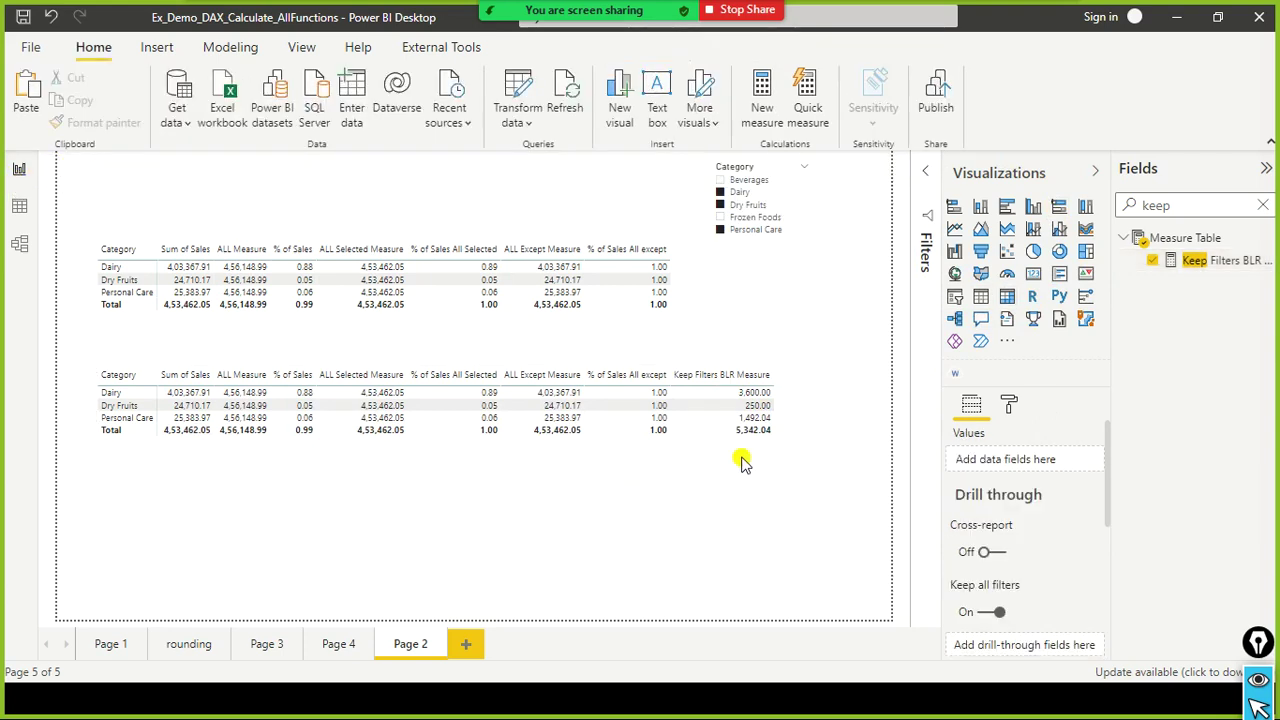
Nudge the lower category table slightly down and left, and check which filters and slicers affect it.
{"action": "left_click", "coordinate": [677, 459]}
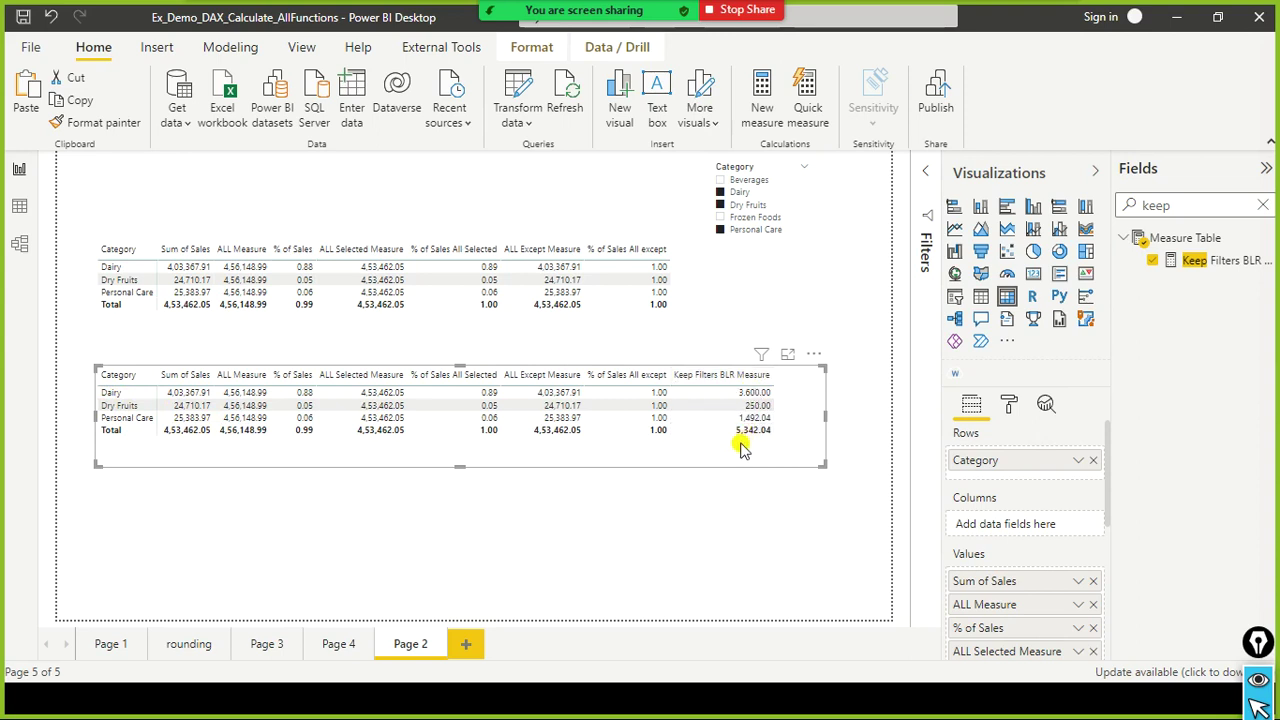
{"action": "mouse_move", "coordinate": [733, 462]}
{"action": "left_mouse_down"}
{"action": "mouse_move", "coordinate": [706, 474]}
{"action": "mouse_move", "coordinate": [724, 472]}
{"action": "left_mouse_up"}
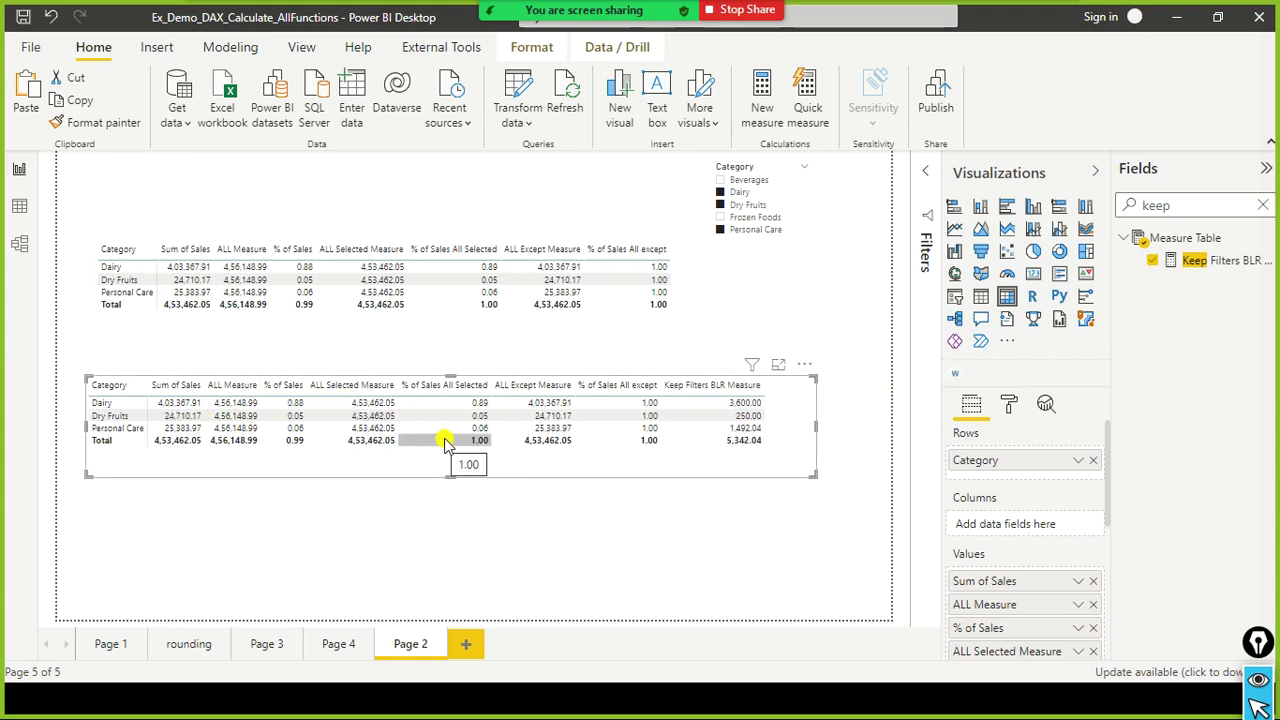
{"action": "mouse_move", "coordinate": [750, 366]}
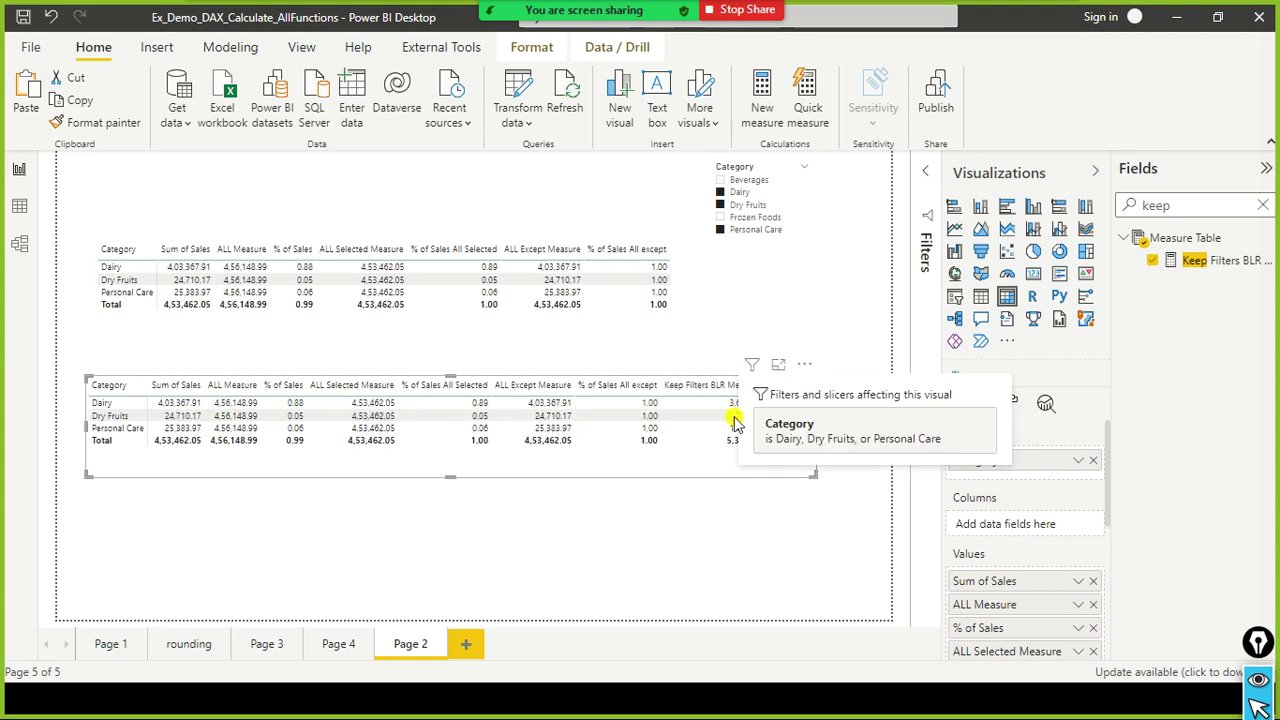
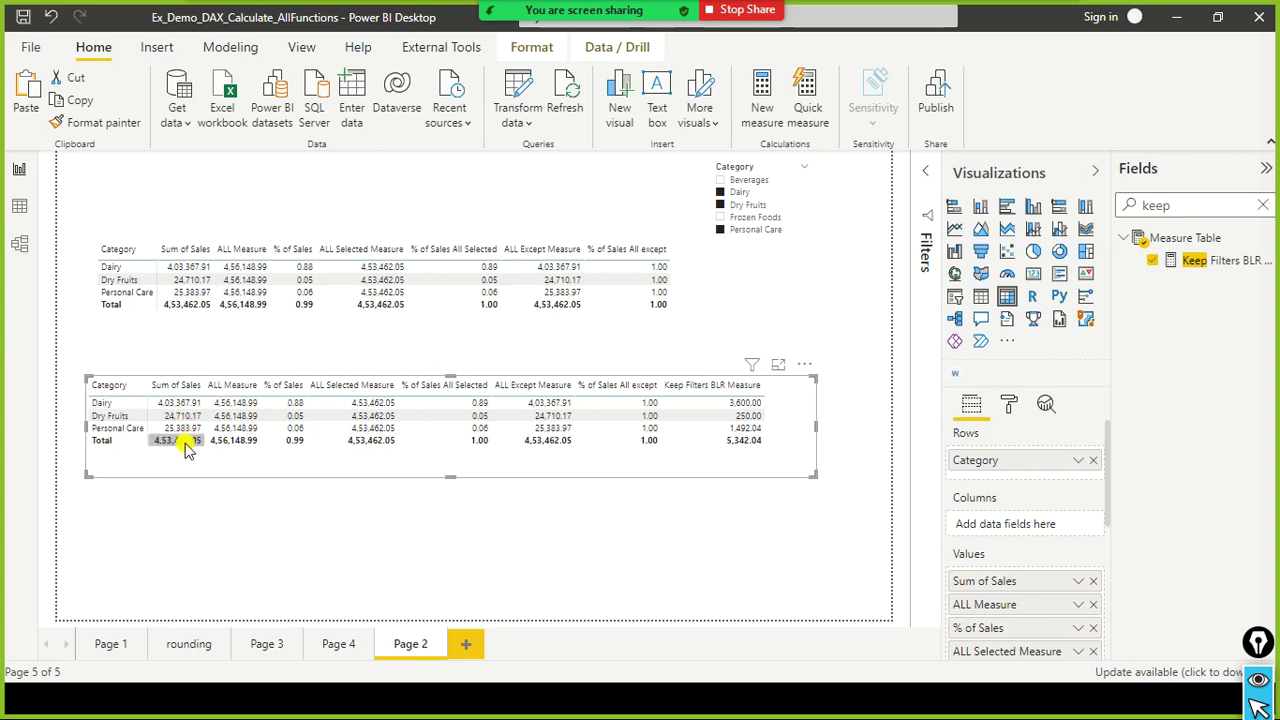
{"action": "mouse_move", "coordinate": [755, 408]}
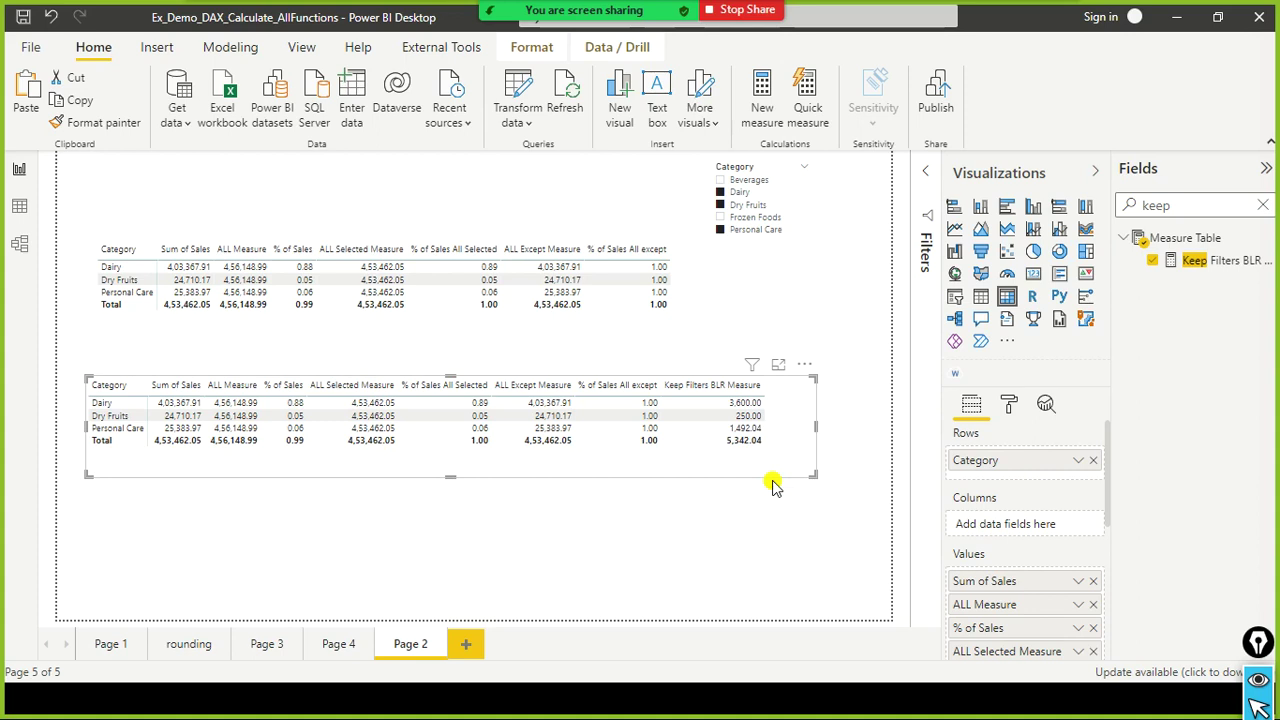
Clear all selected categories in the Category slicer.
{"action": "left_click", "coordinate": [740, 523]}
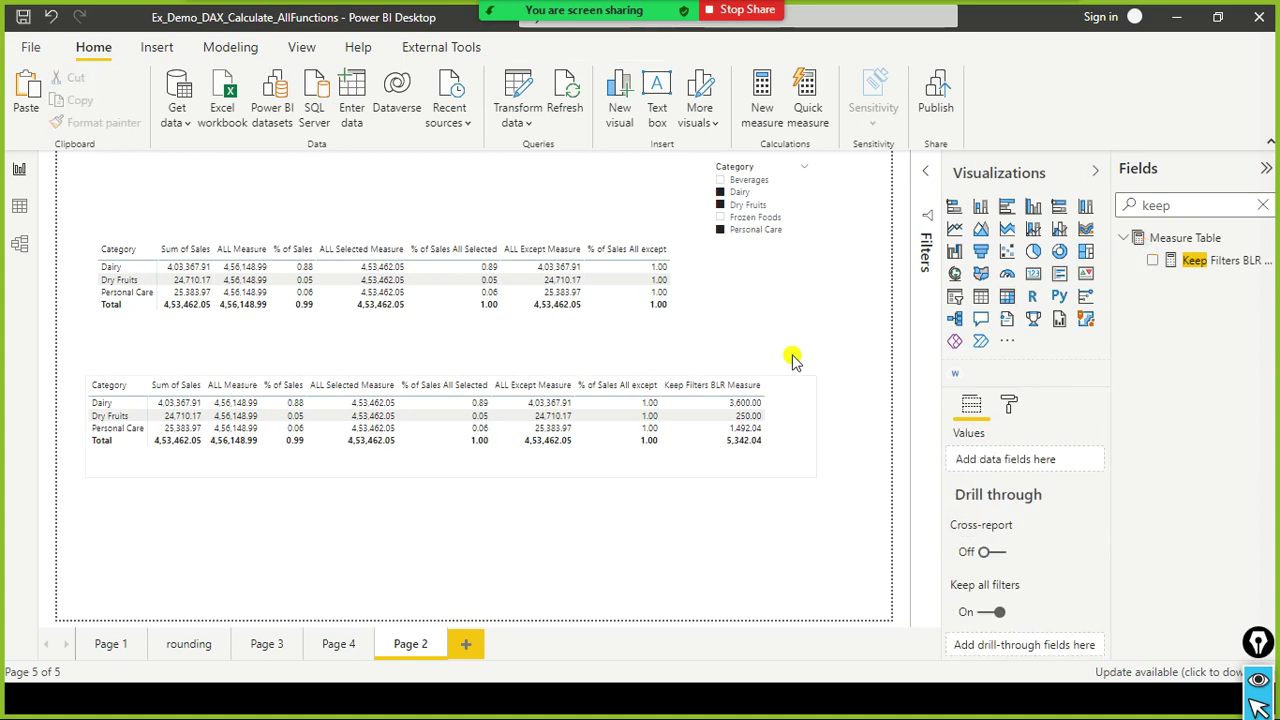
{"action": "left_click", "coordinate": [790, 175]}
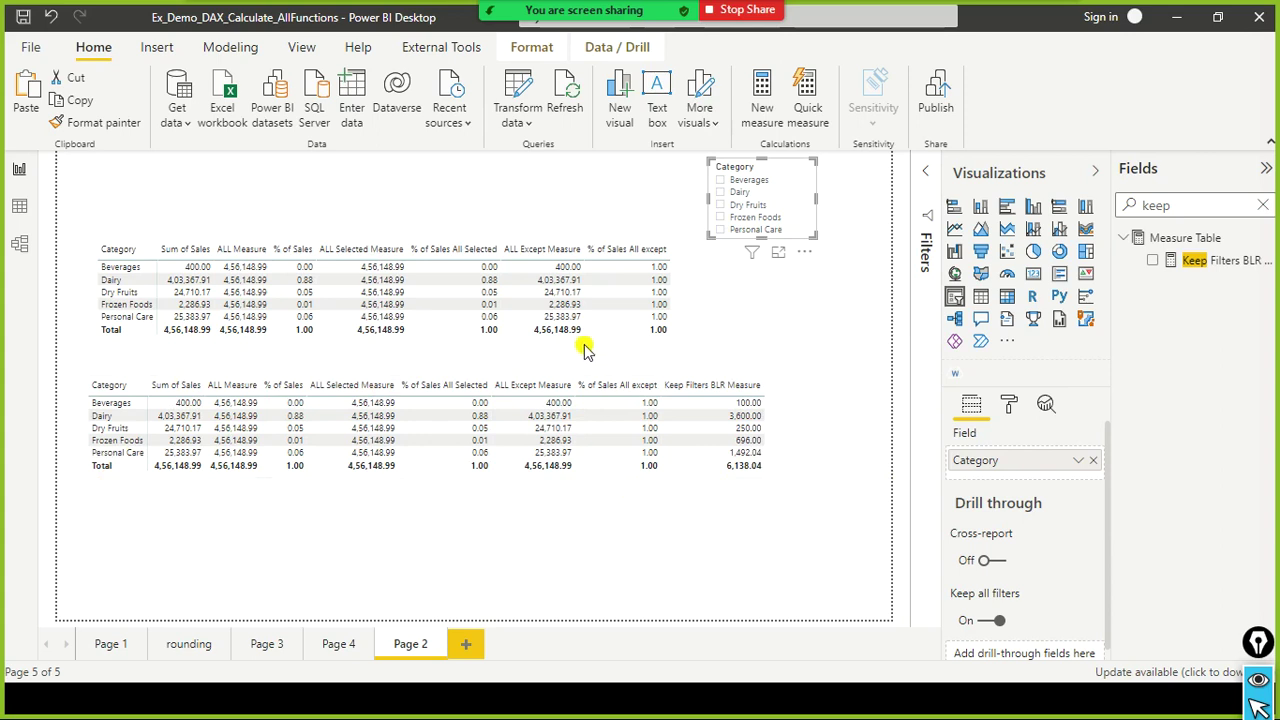
Move both category tables up the page and place a duplicate of the lower one beneath them.
{"action": "left_click_drag", "start_coordinate": [610, 345], "coordinate": [591, 289]}
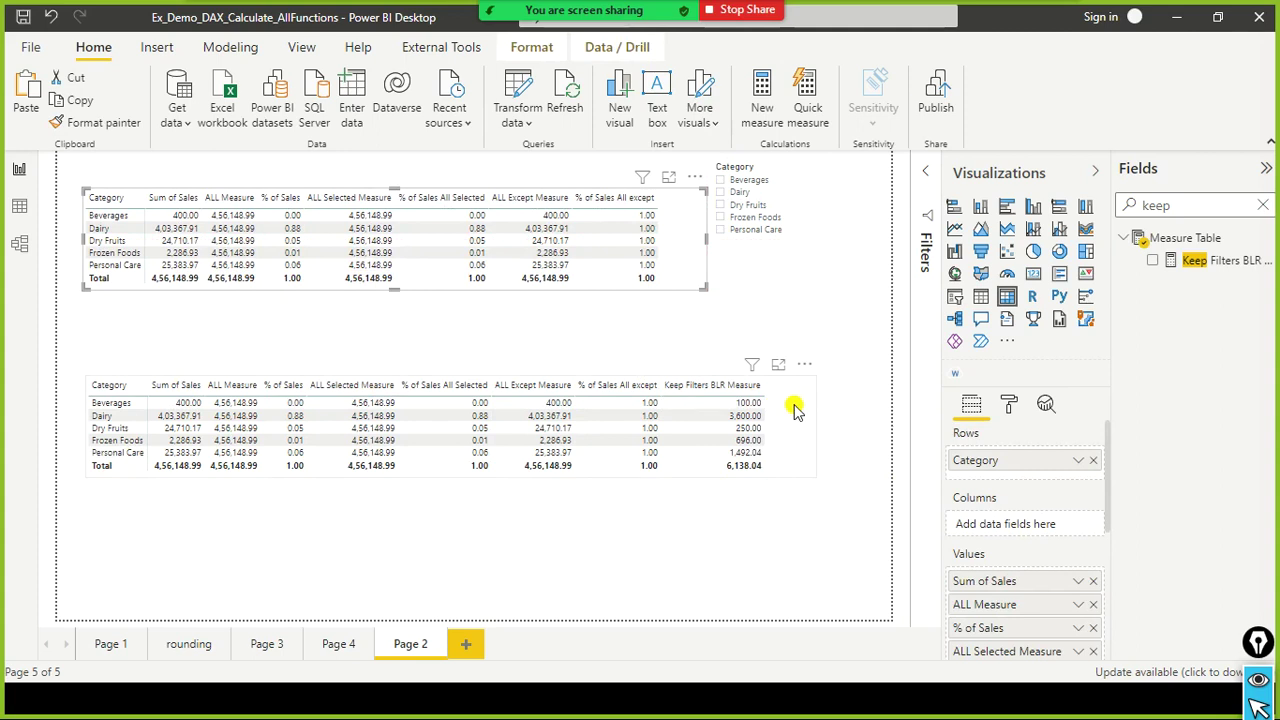
{"action": "left_click_drag", "start_coordinate": [786, 466], "coordinate": [789, 414]}
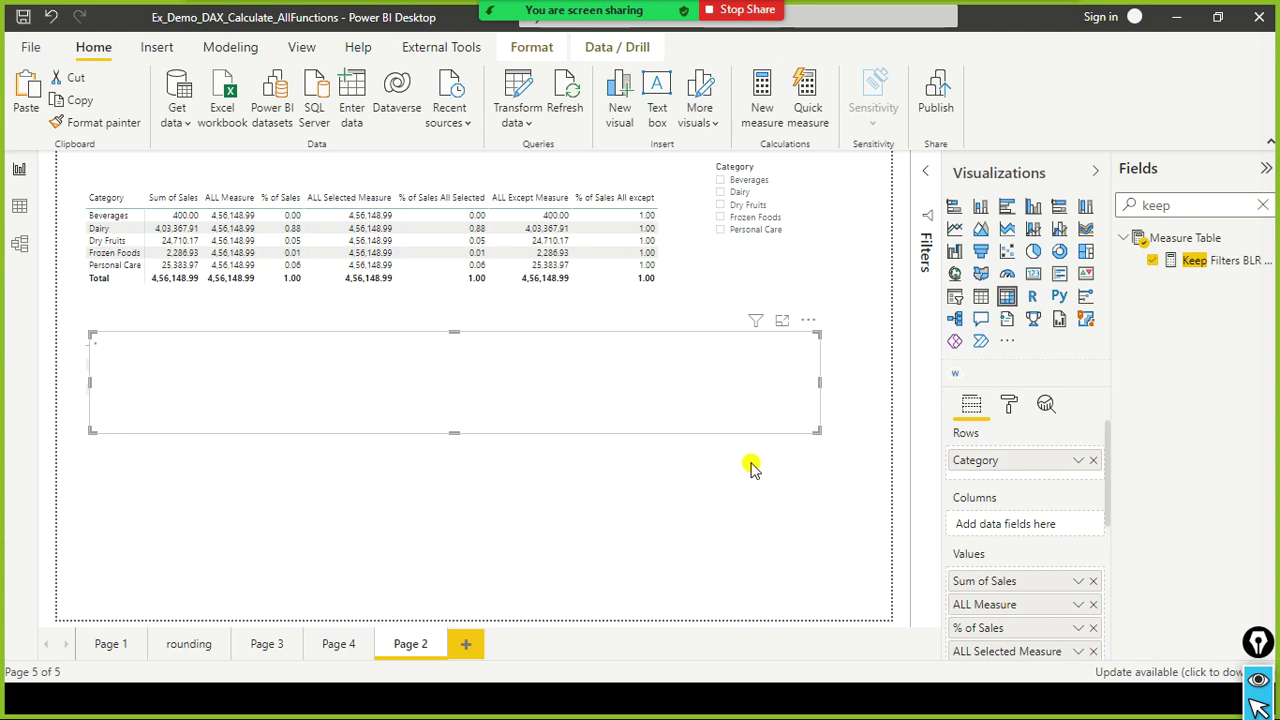
{"action": "mouse_move", "coordinate": [740, 424]}
{"action": "left_mouse_down"}
{"action": "mouse_move", "coordinate": [704, 540]}
{"action": "mouse_move", "coordinate": [714, 566]}
{"action": "mouse_move", "coordinate": [744, 564]}
{"action": "left_mouse_up"}
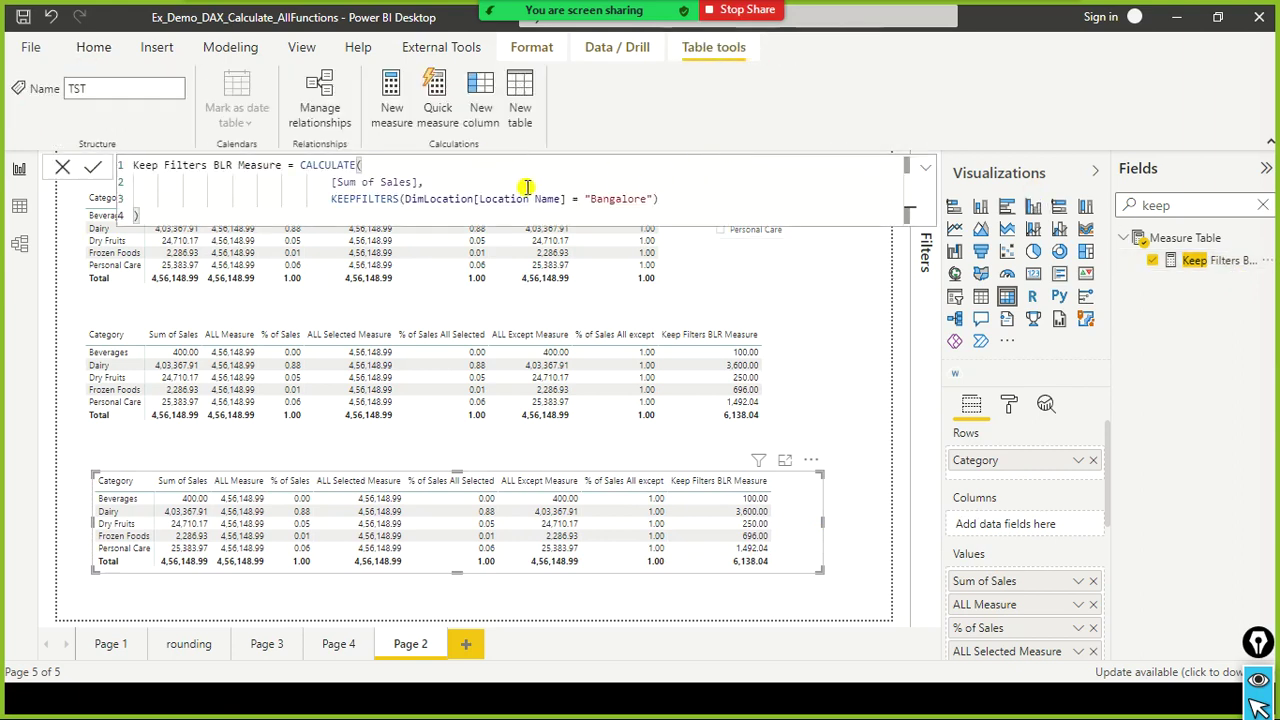
Copy the full formula of Keep Filters BLR Measure and close its editor without changing it.
{"action": "left_click", "coordinate": [1200, 262]}
{"action": "left_click", "coordinate": [470, 178]}
{"action": "key", "text": "ctrl+a"}
{"action": "key", "text": "ctrl+c"}
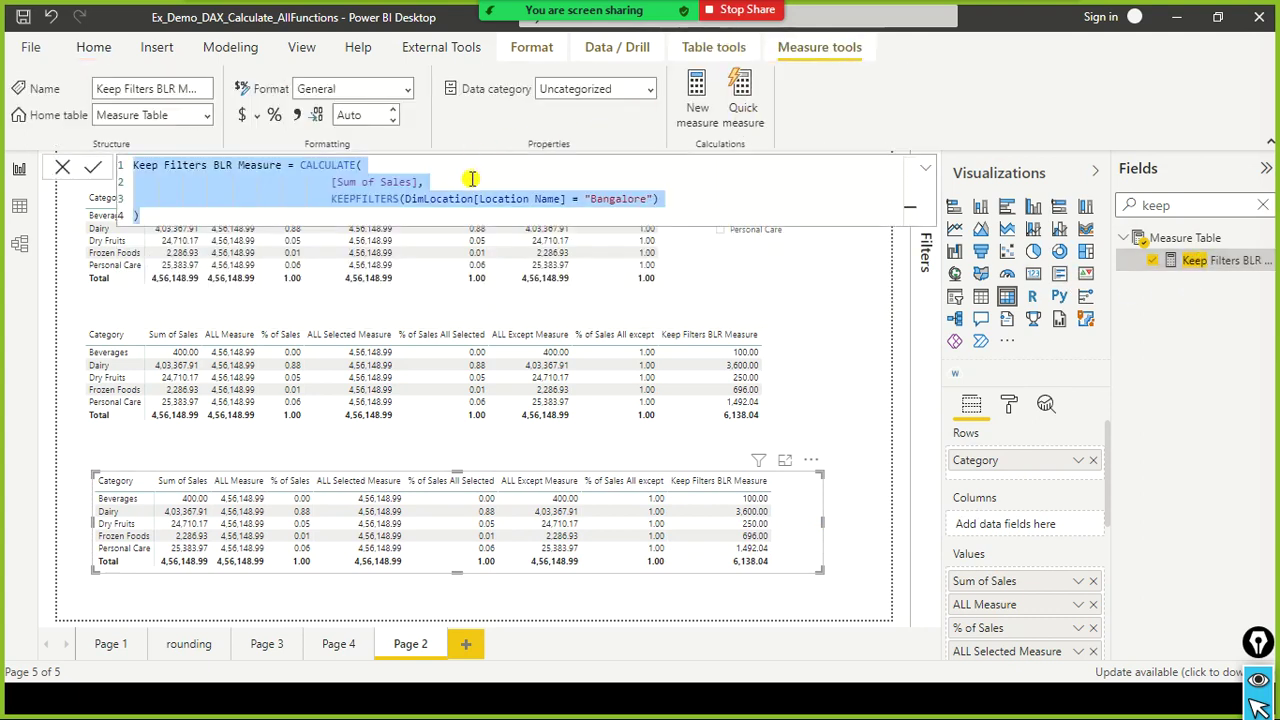
{"action": "left_click", "coordinate": [60, 168]}
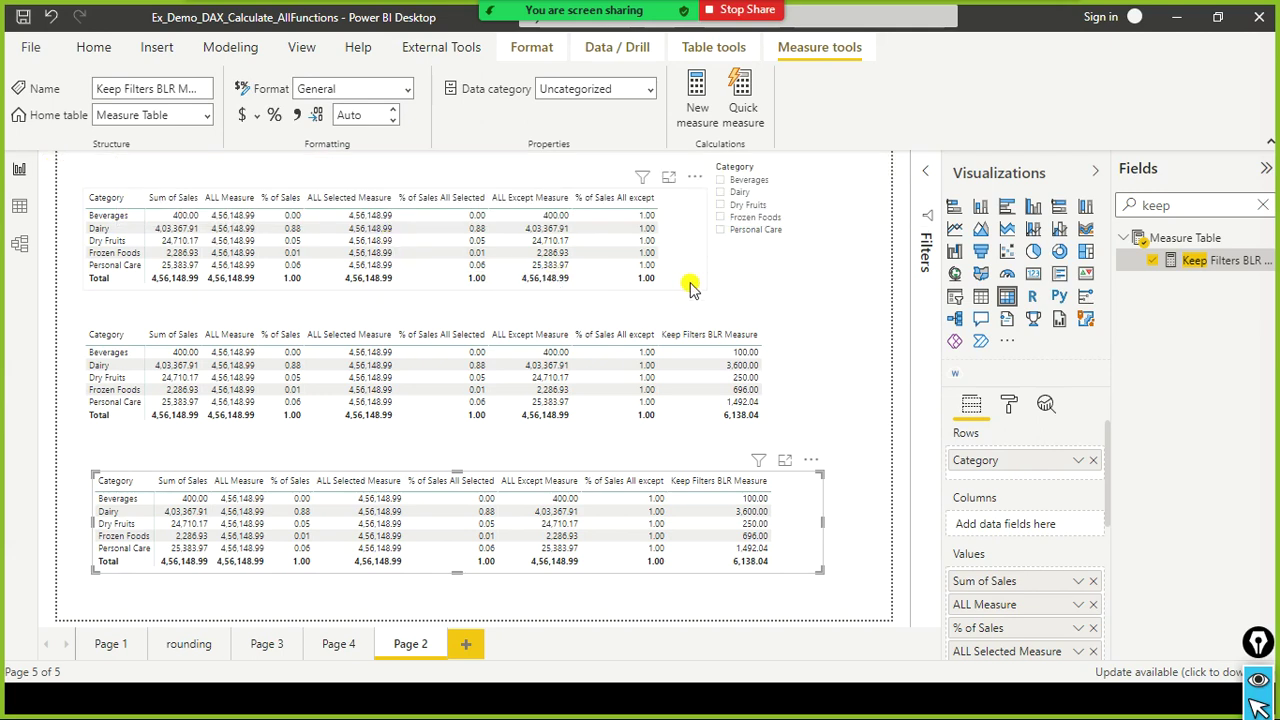
Create a new measure in Measure Table and paste the copied Keep Filters BLR Measure formula into it.
{"action": "left_click", "coordinate": [230, 47]}
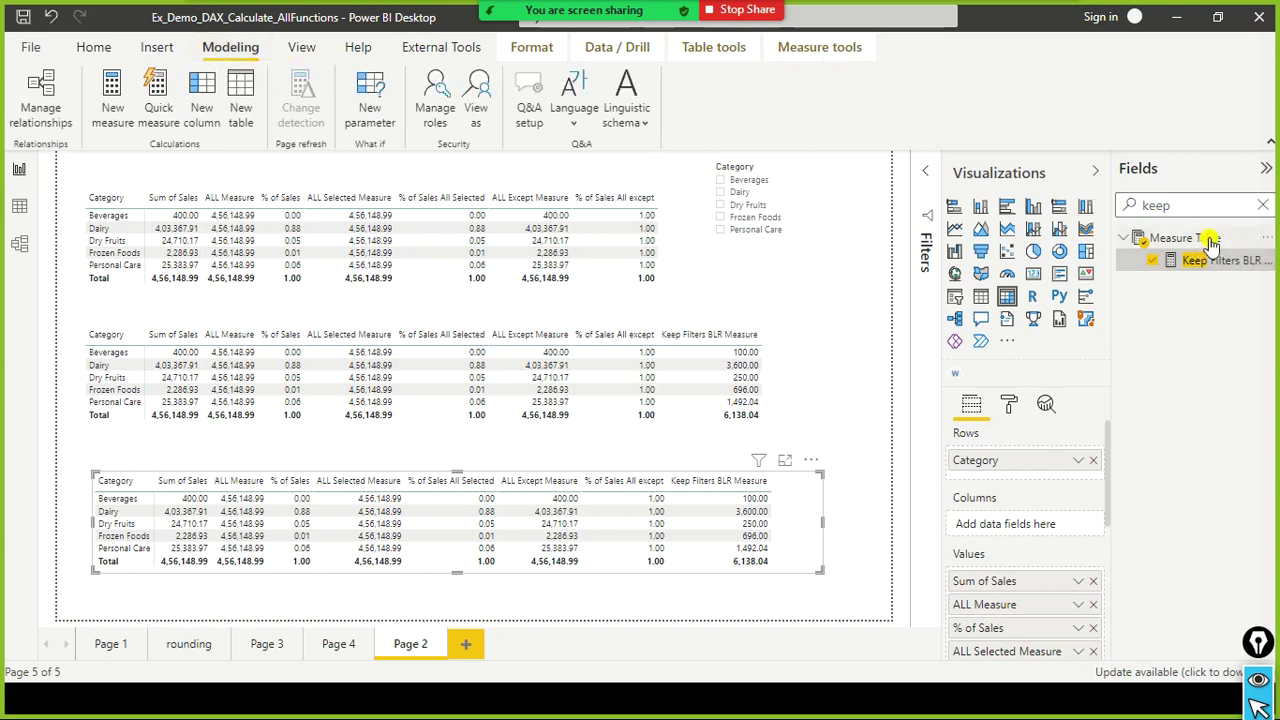
{"action": "left_click", "coordinate": [1266, 238]}
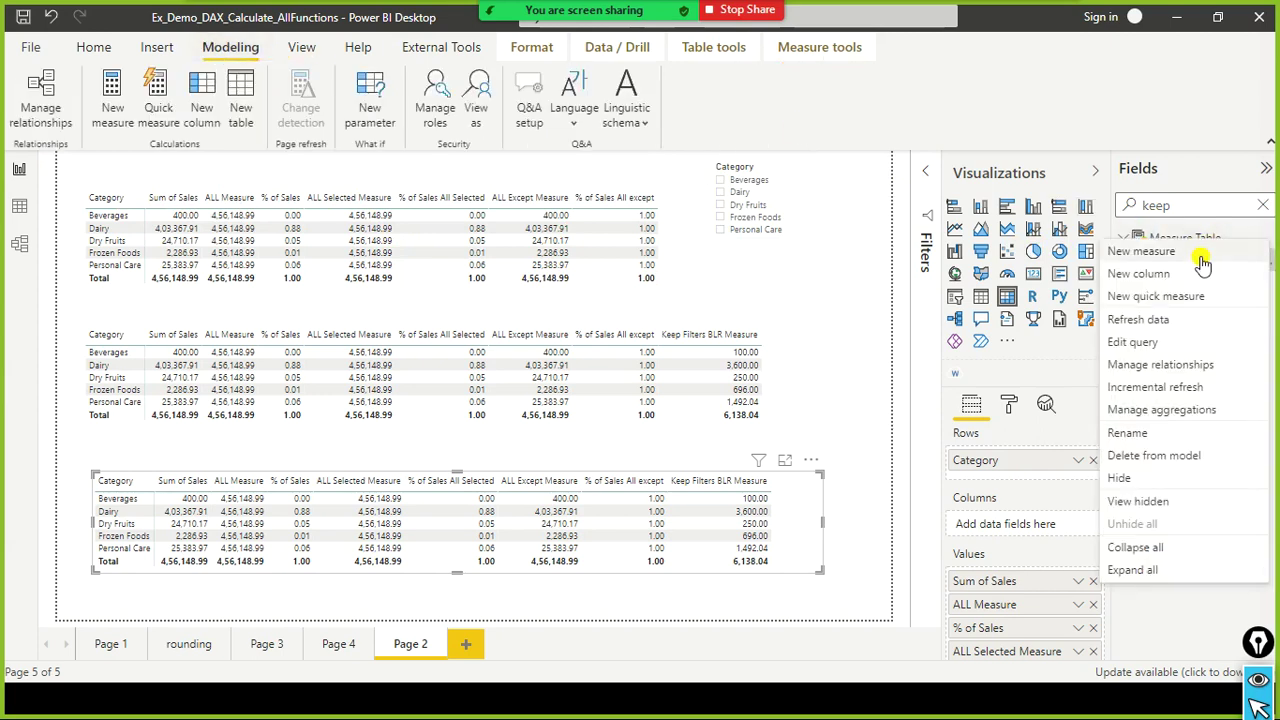
{"action": "left_click", "coordinate": [1201, 256]}
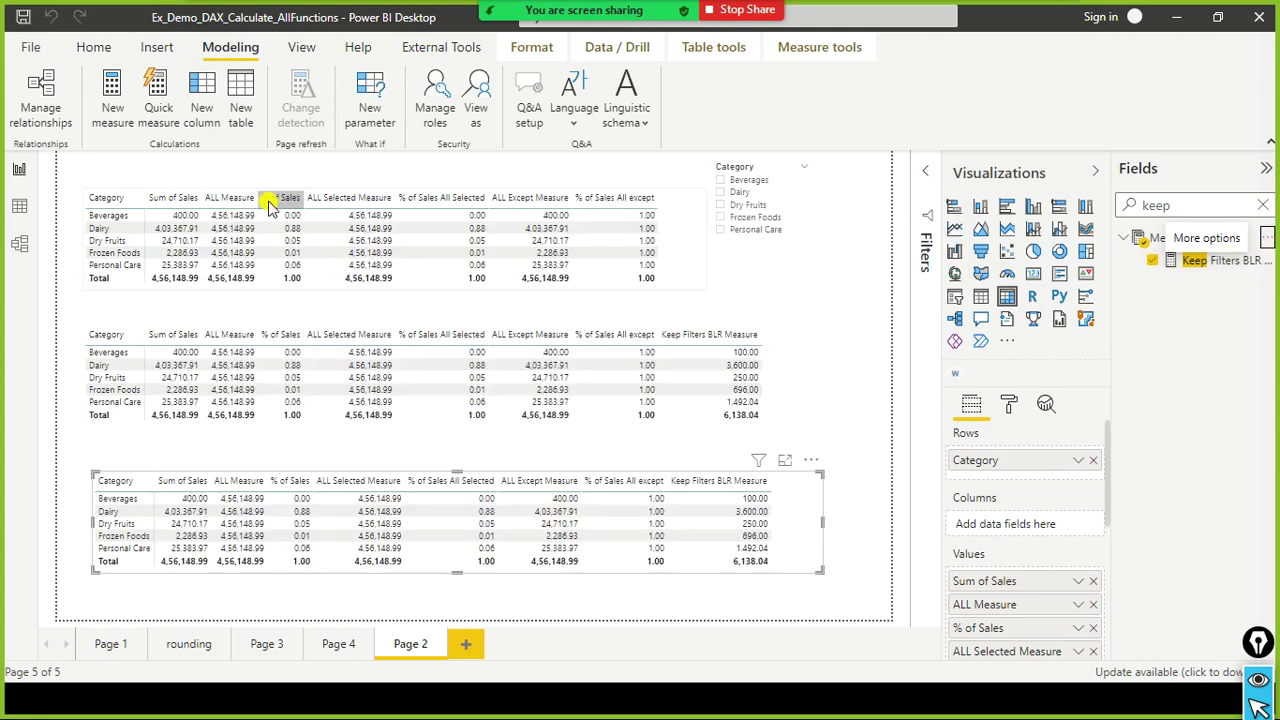
{"action": "key", "text": "ctrl+v"}
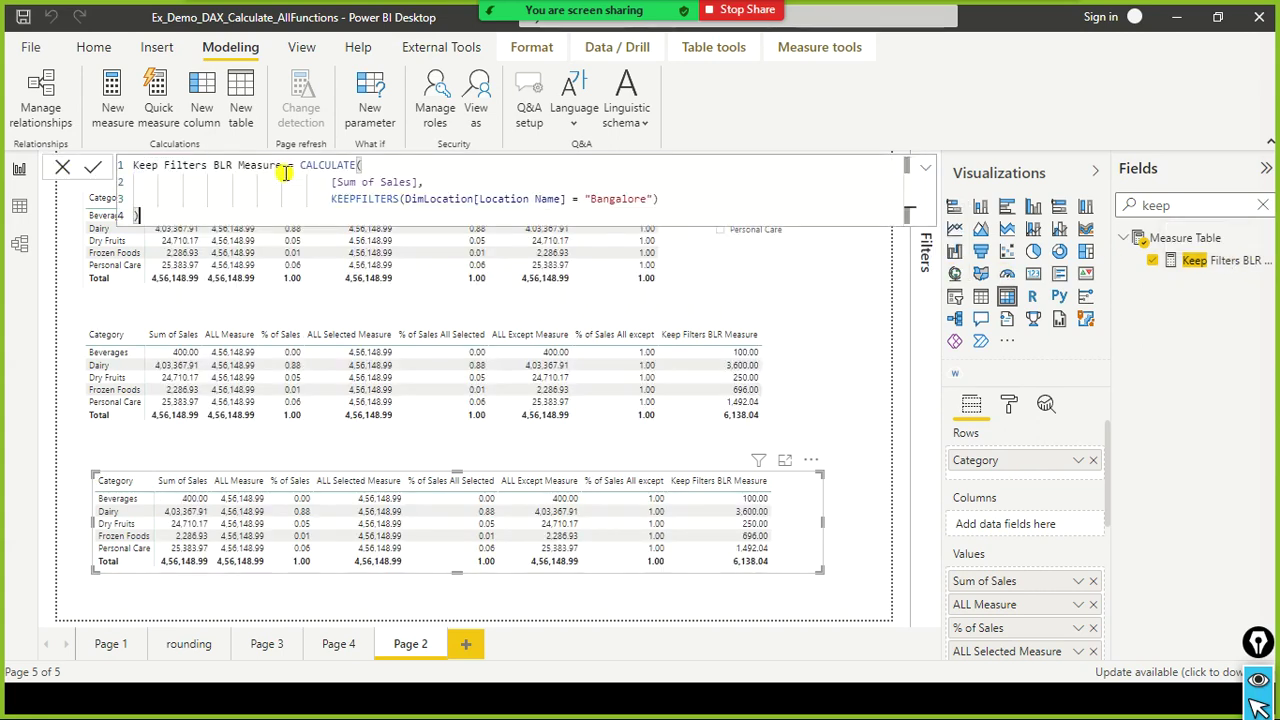
Replace the KEEPFILTERS expression in the new measure with REMOVEFILTERS(DimCategory[Category]).
{"action": "double_click", "coordinate": [388, 198]}
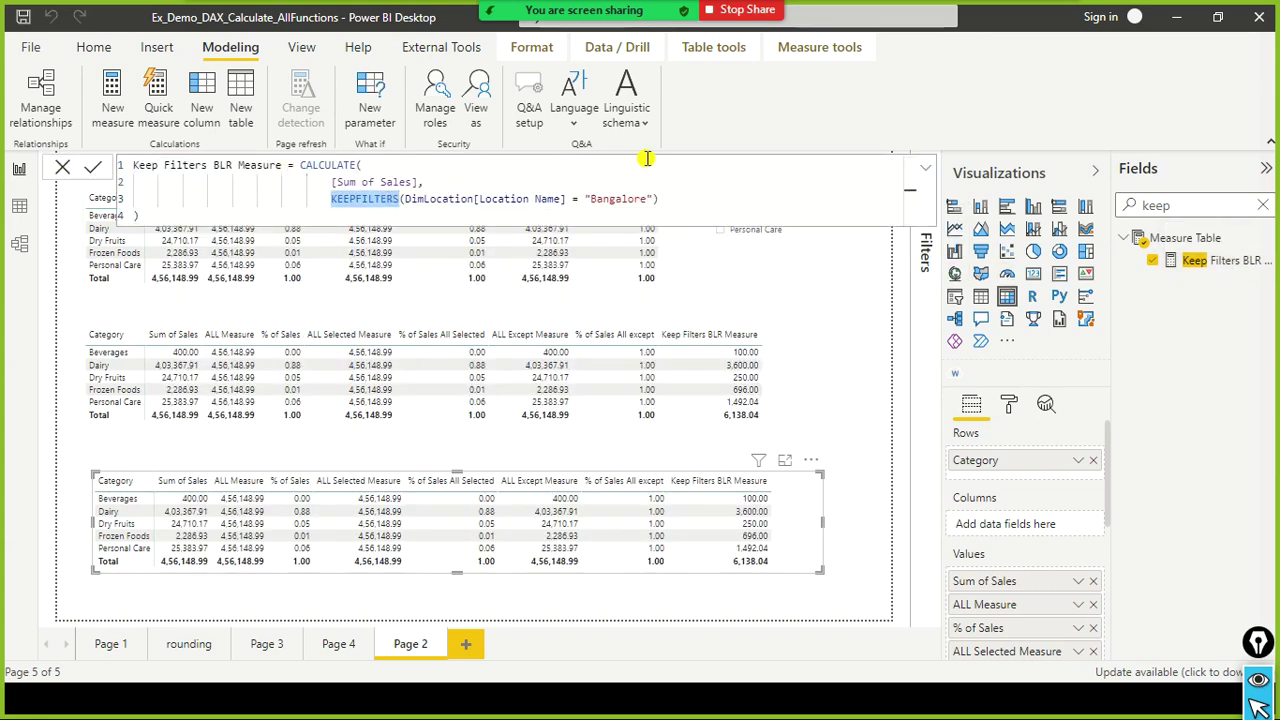
{"action": "type", "text": "REMOVEFILTERS"}
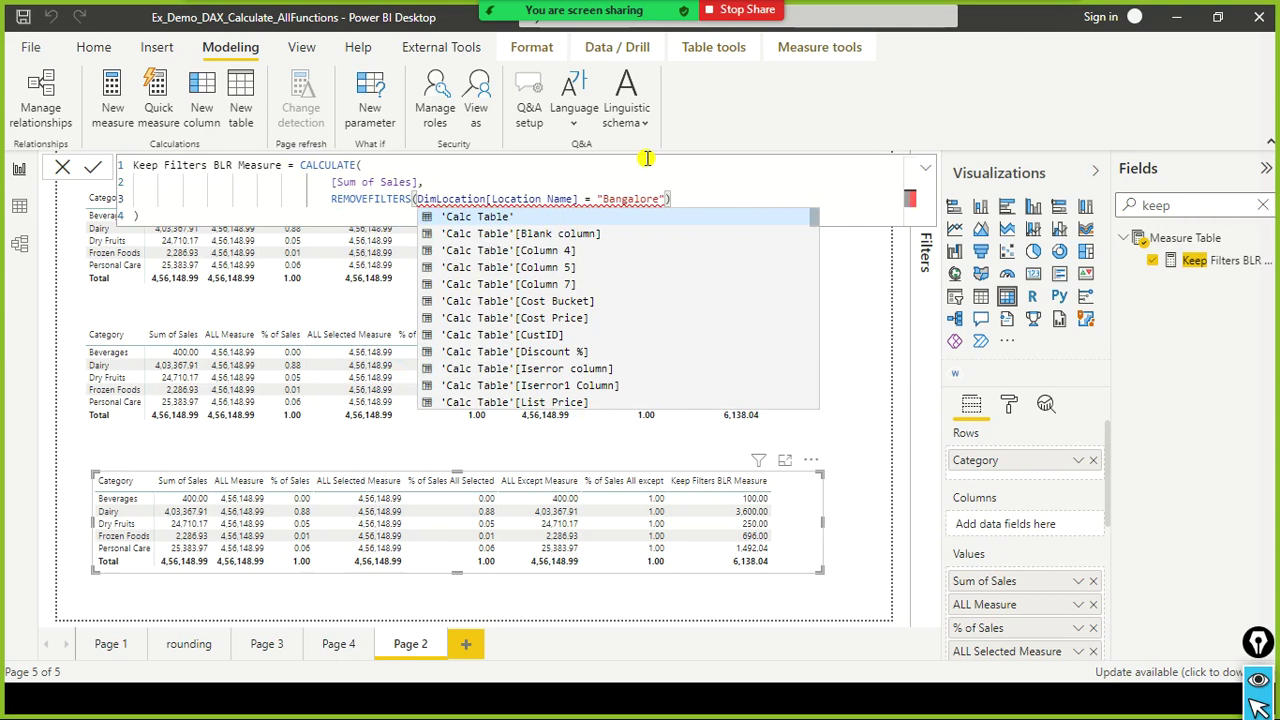
{"action": "key", "text": "Down"}
{"action": "key", "text": "shift+End"}
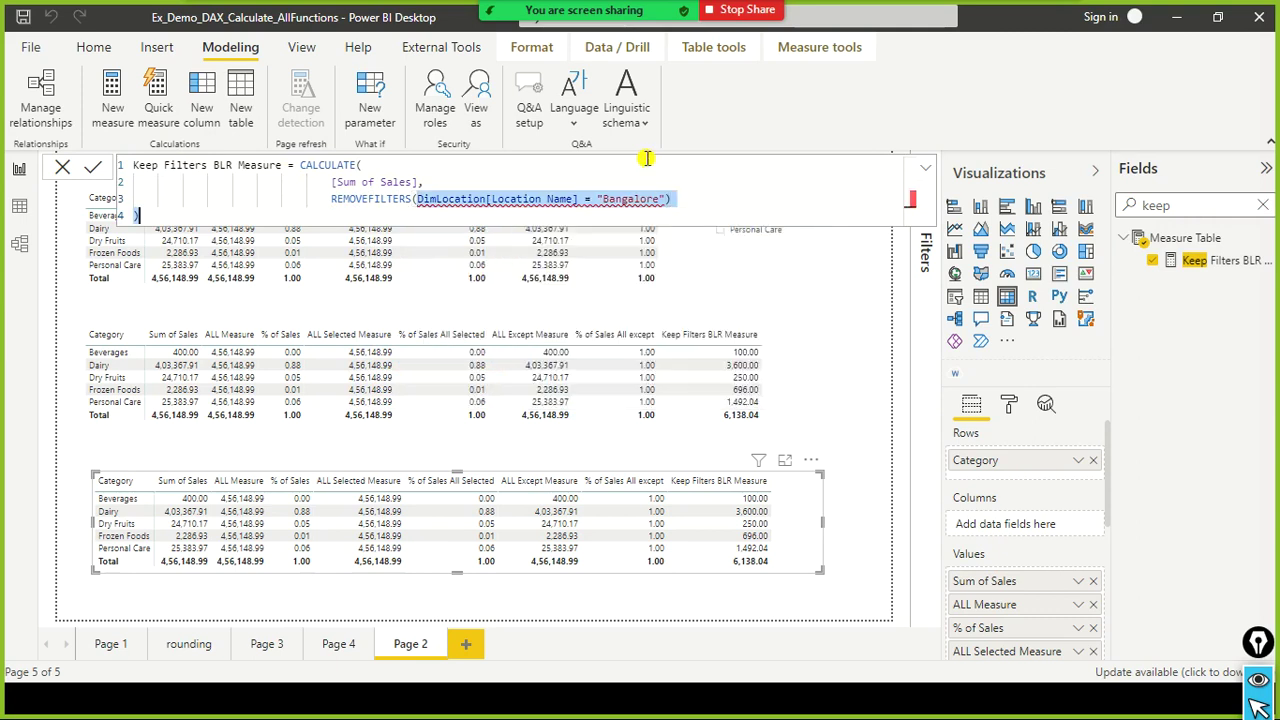
{"action": "key", "text": "shift+Left"}
{"action": "key", "text": "Delete"}
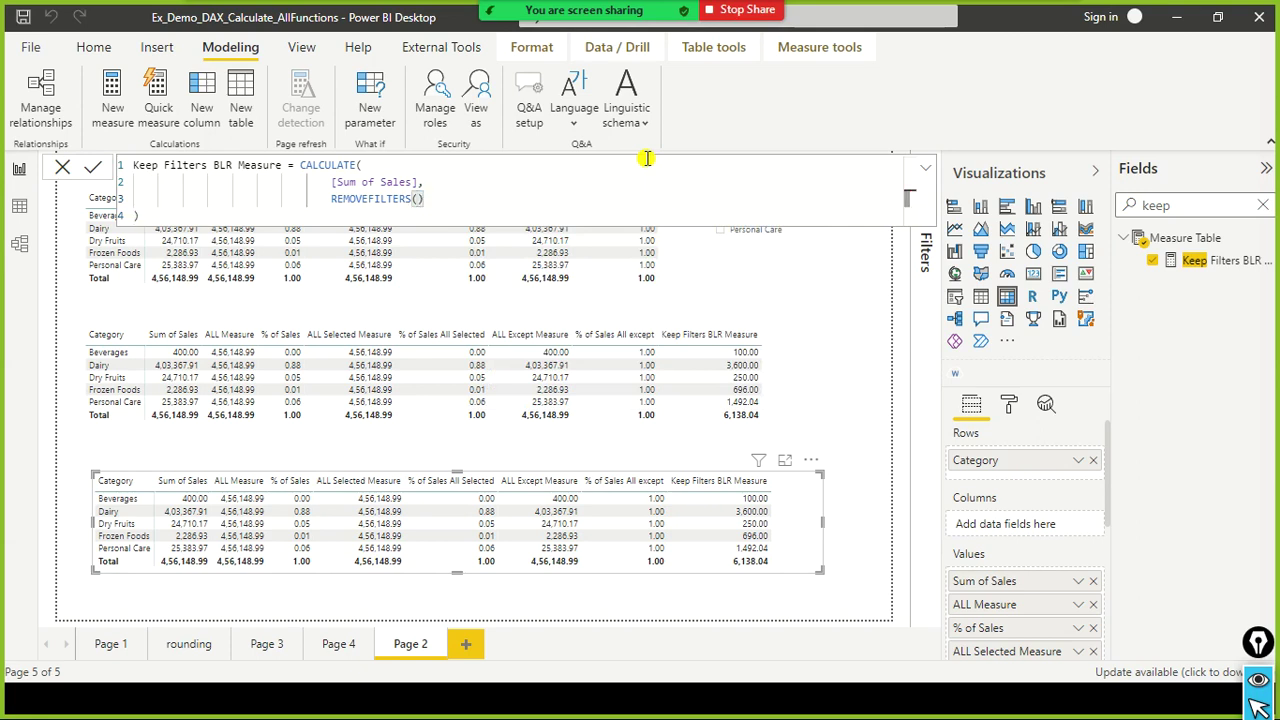
{"action": "type", "text": "DimCategory["}
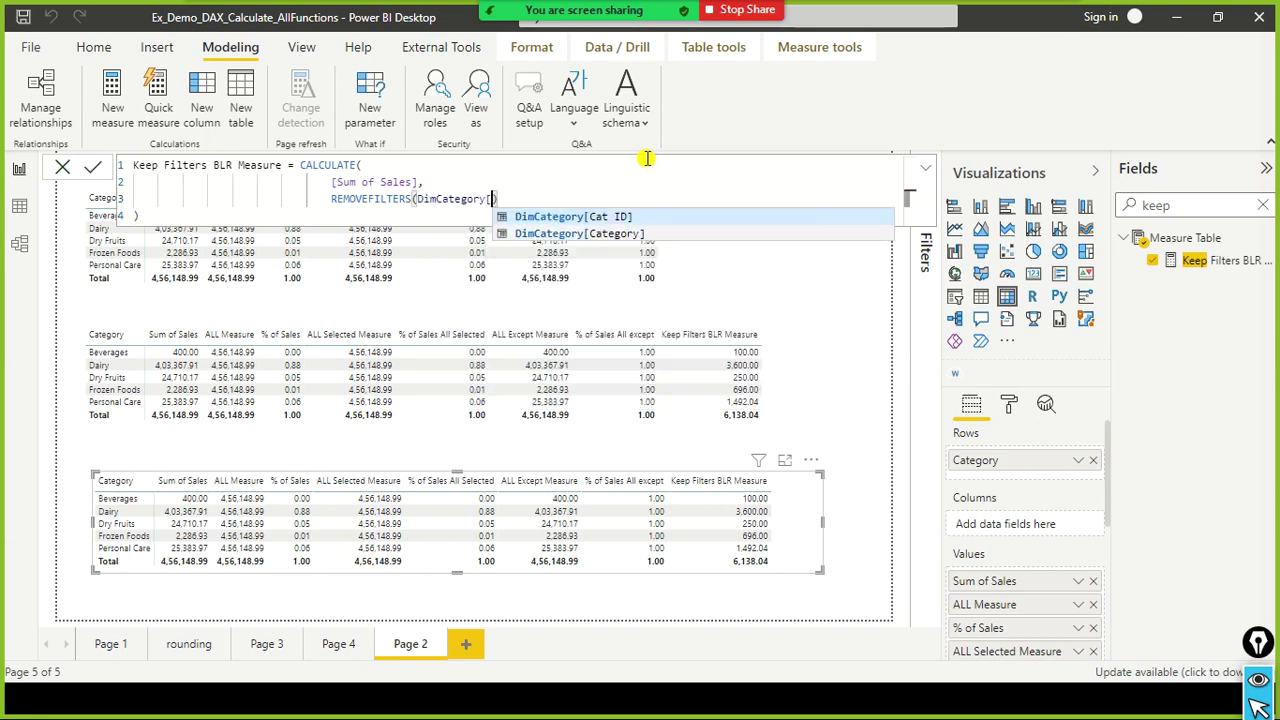
{"action": "type", "text": "cat"}
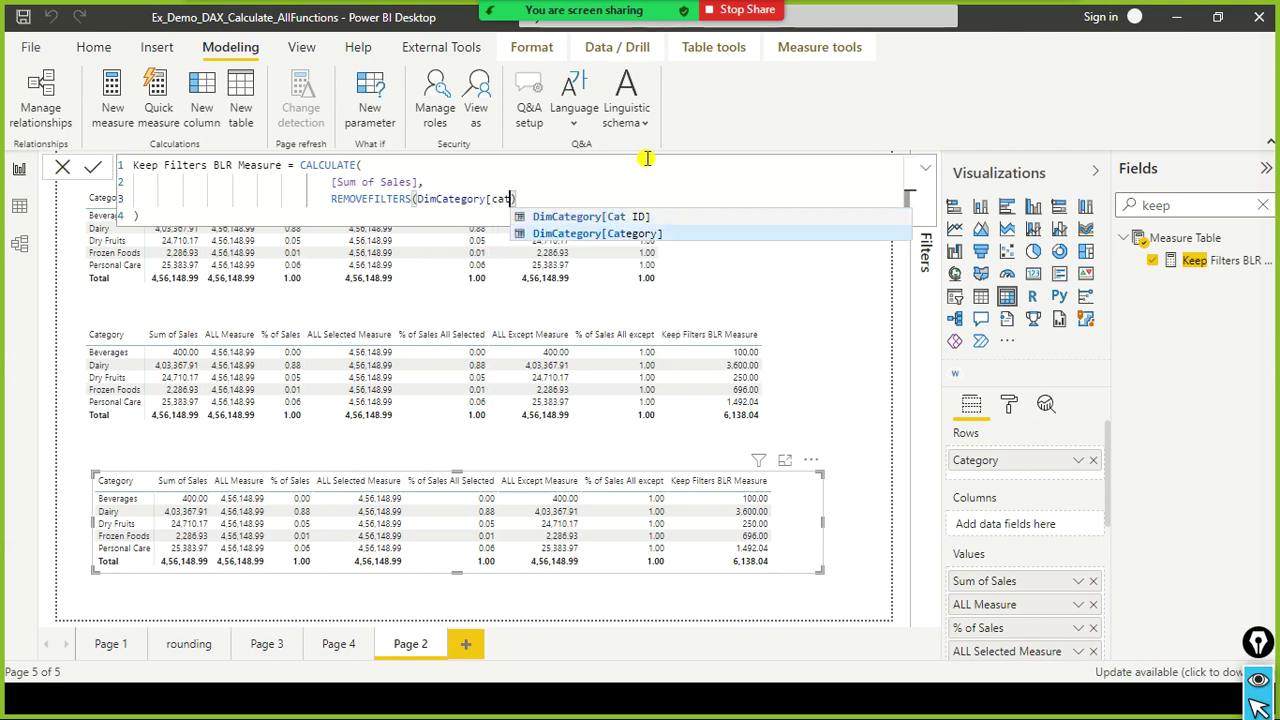
{"action": "key", "text": "Tab"}
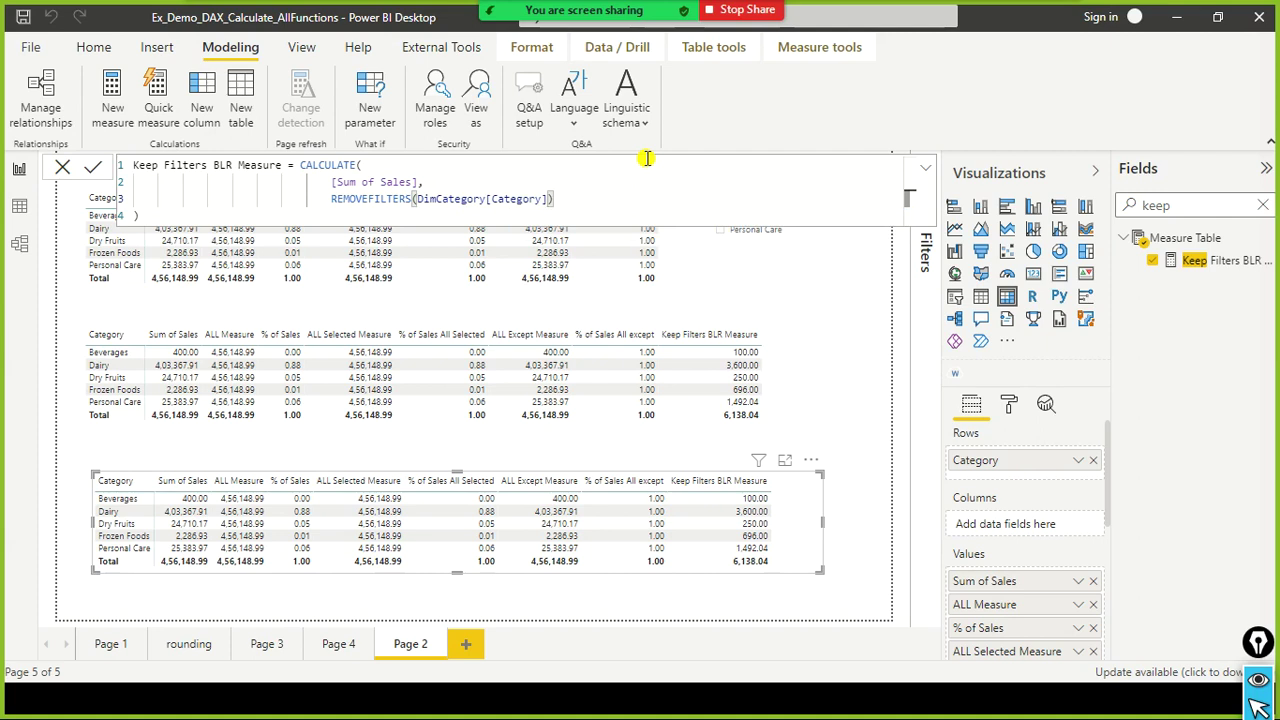
{"action": "key", "text": "Down"}
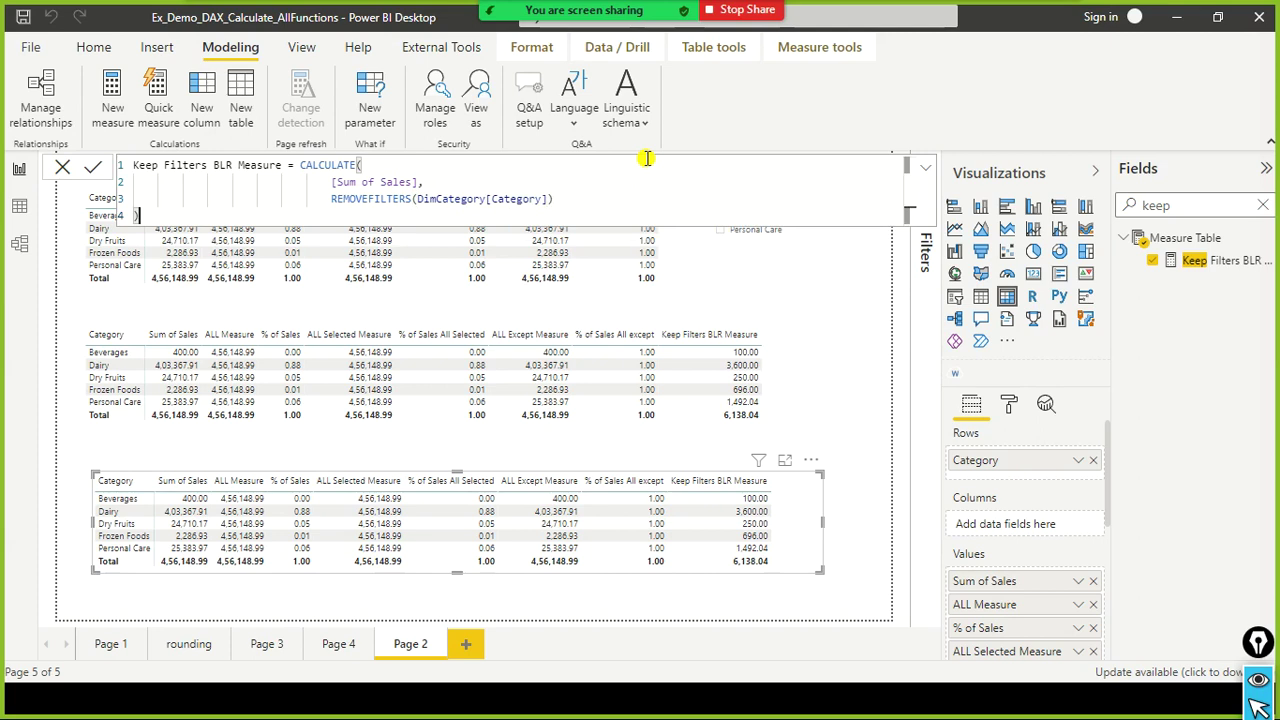
Rename the new measure Remove Filters in its formula and commit it.
{"action": "left_click", "coordinate": [647, 158]}
{"action": "key", "text": "Home"}
{"action": "key", "text": "shift+Right"}
{"action": "key", "text": "shift+Right"}
{"action": "key", "text": "shift+Right"}
{"action": "key", "text": "shift+Right"}
{"action": "type", "text": "Remove"}
{"action": "key", "text": "Right"}
{"action": "key", "text": "ctrl+shift+Right"}
{"action": "key", "text": "ctrl+shift+Right"}
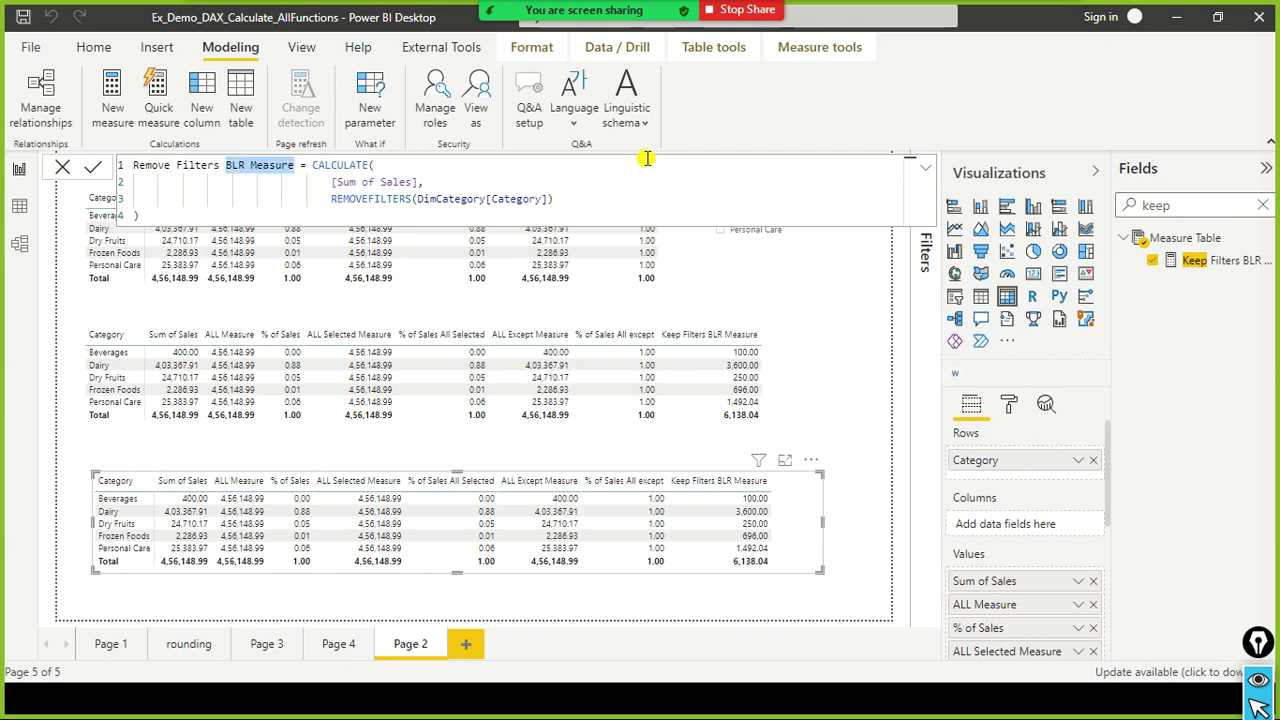
{"action": "key", "text": "BackSpace"}
{"action": "key", "text": "ctrl+End"}
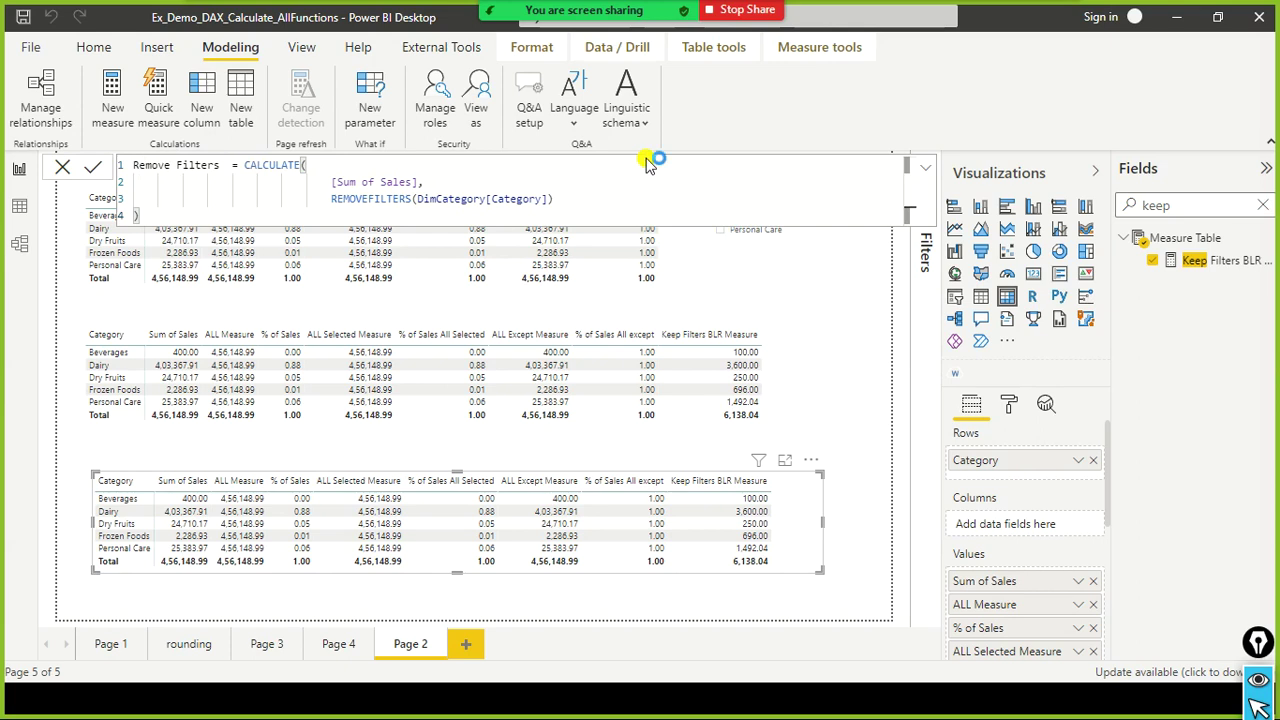
{"action": "key", "text": "Return"}
{"action": "key", "text": "BackSpace"}
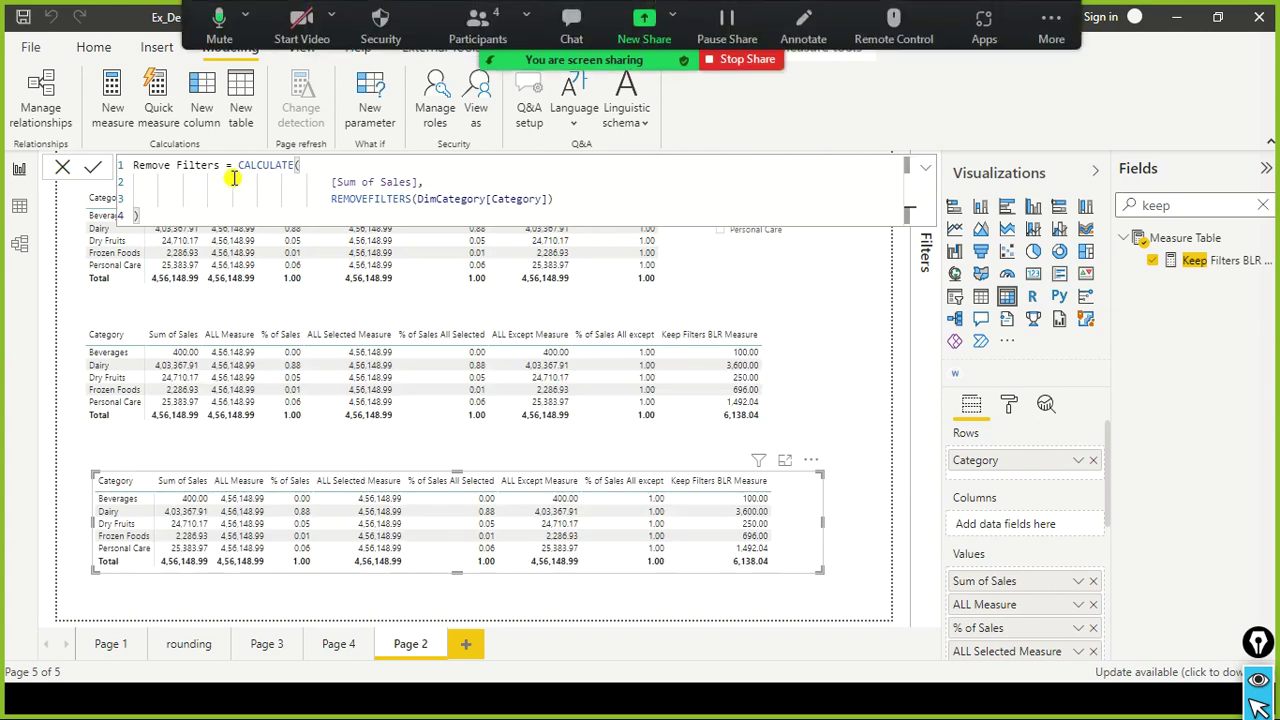
Examine the CALCULATE and REMOVEFILTERS(DimCategory[Category]) parts of the Remove Filters formula, and close the formula editor.
{"action": "left_click_drag", "start_coordinate": [226, 167], "coordinate": [300, 167]}
{"action": "double_click", "coordinate": [345, 198]}
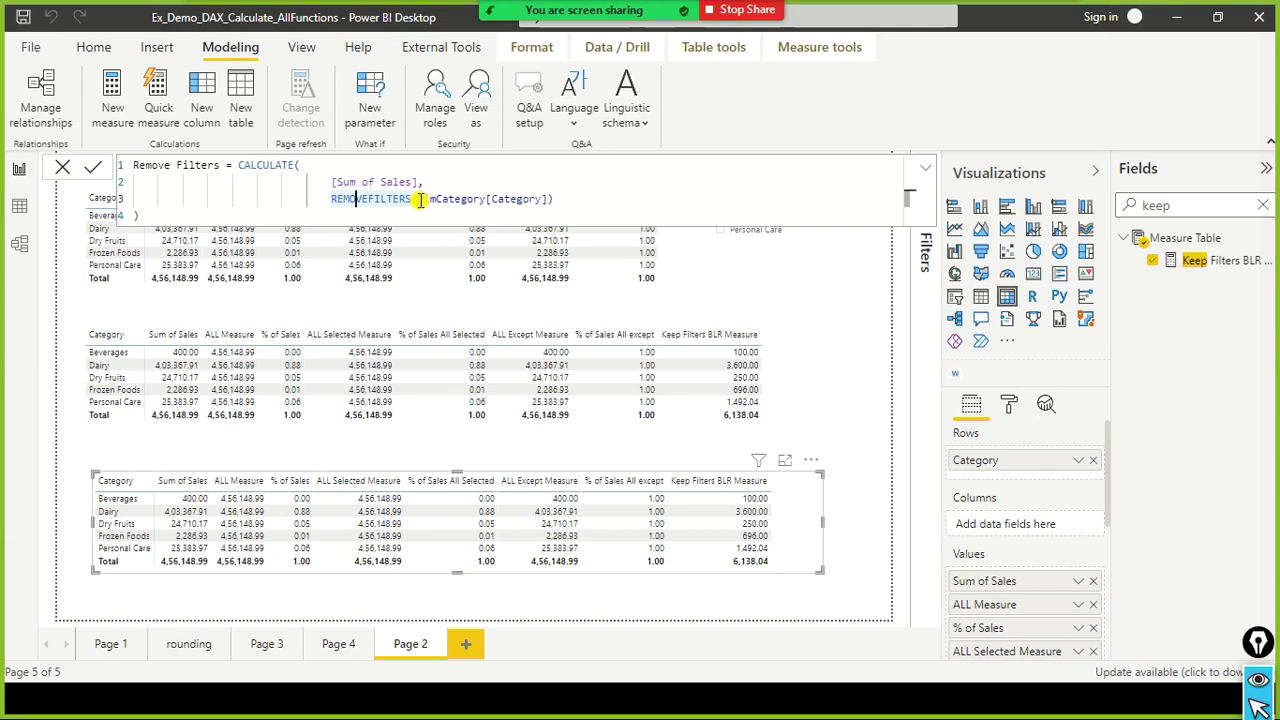
{"action": "left_click", "coordinate": [375, 208]}
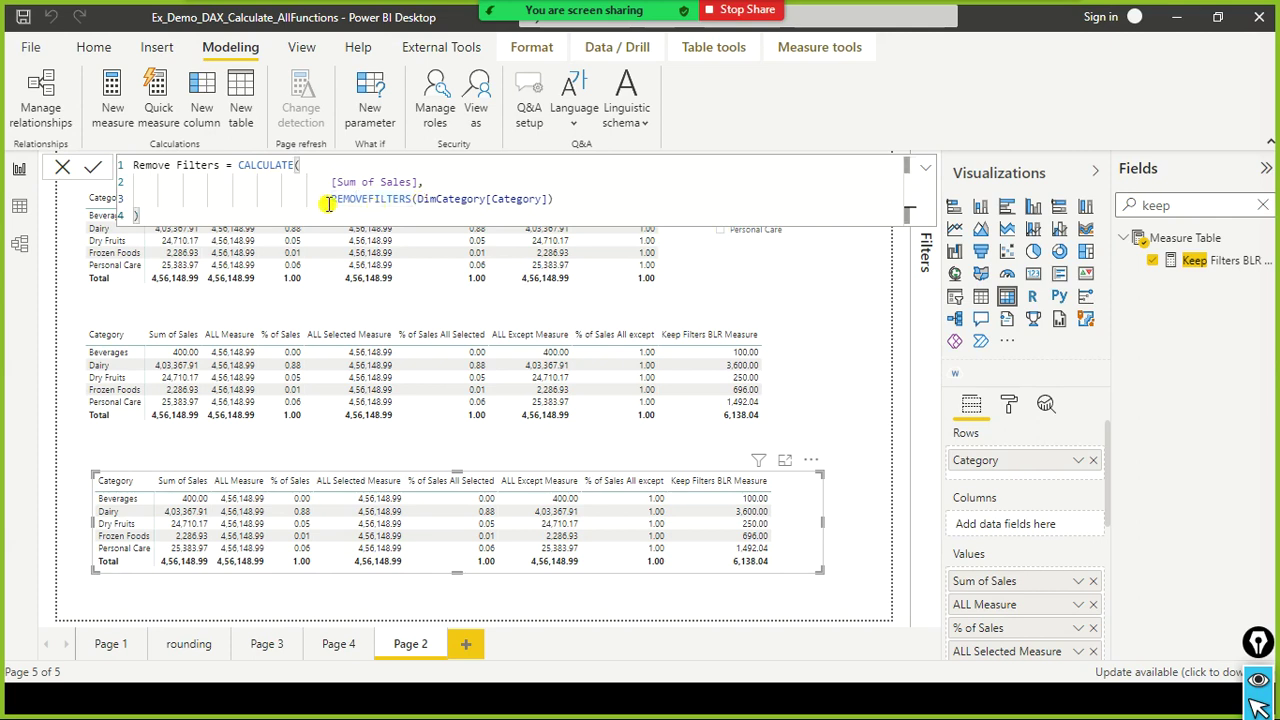
{"action": "left_click_drag", "start_coordinate": [330, 205], "coordinate": [412, 203]}
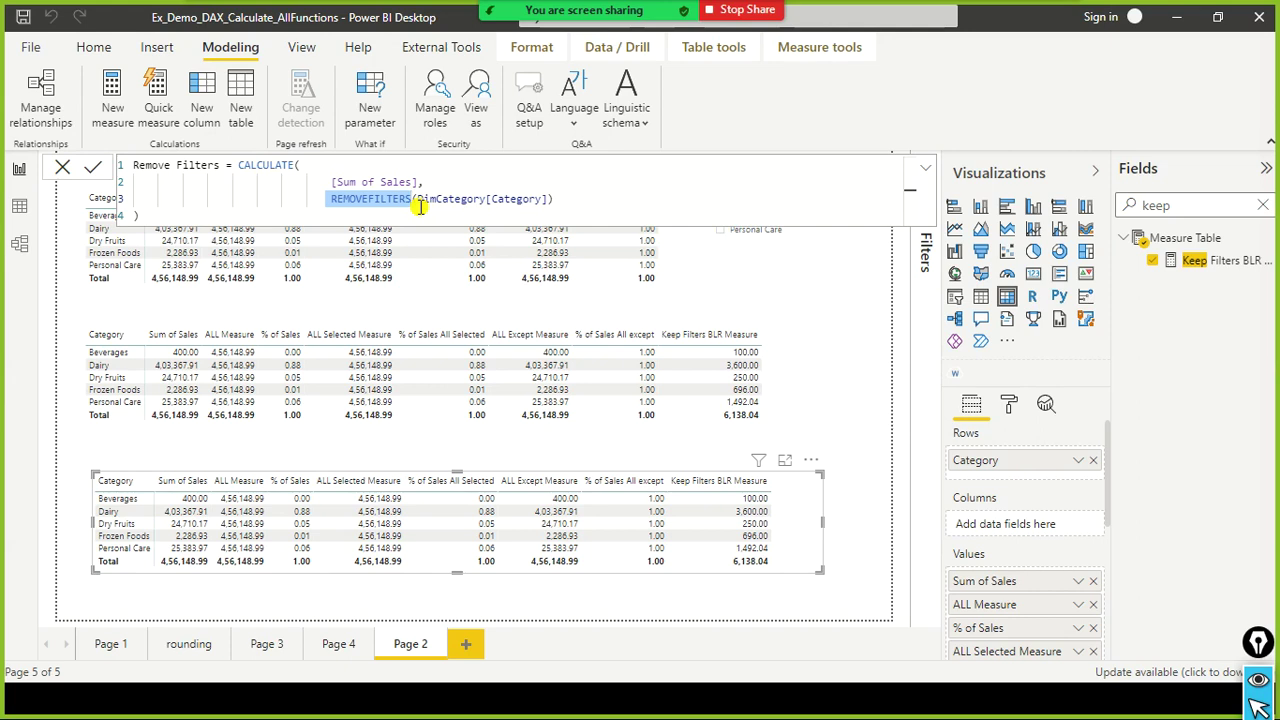
{"action": "left_click", "coordinate": [545, 205]}
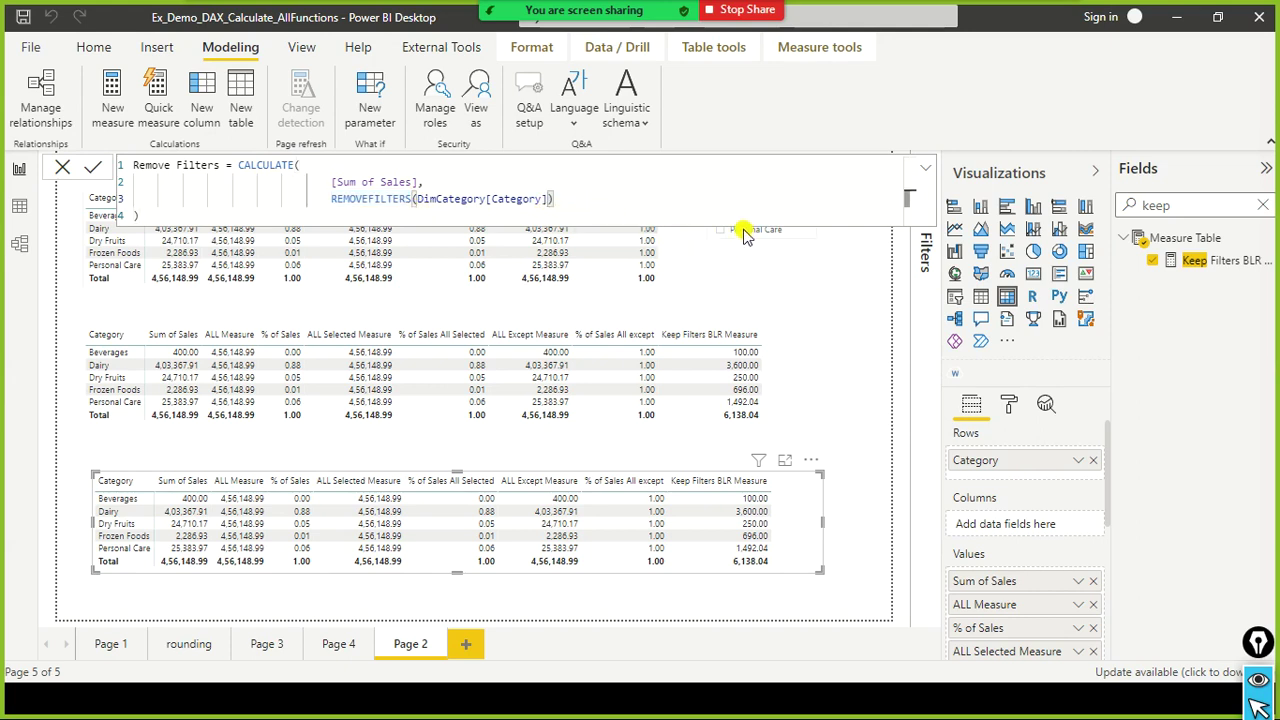
{"action": "key", "text": "Down"}
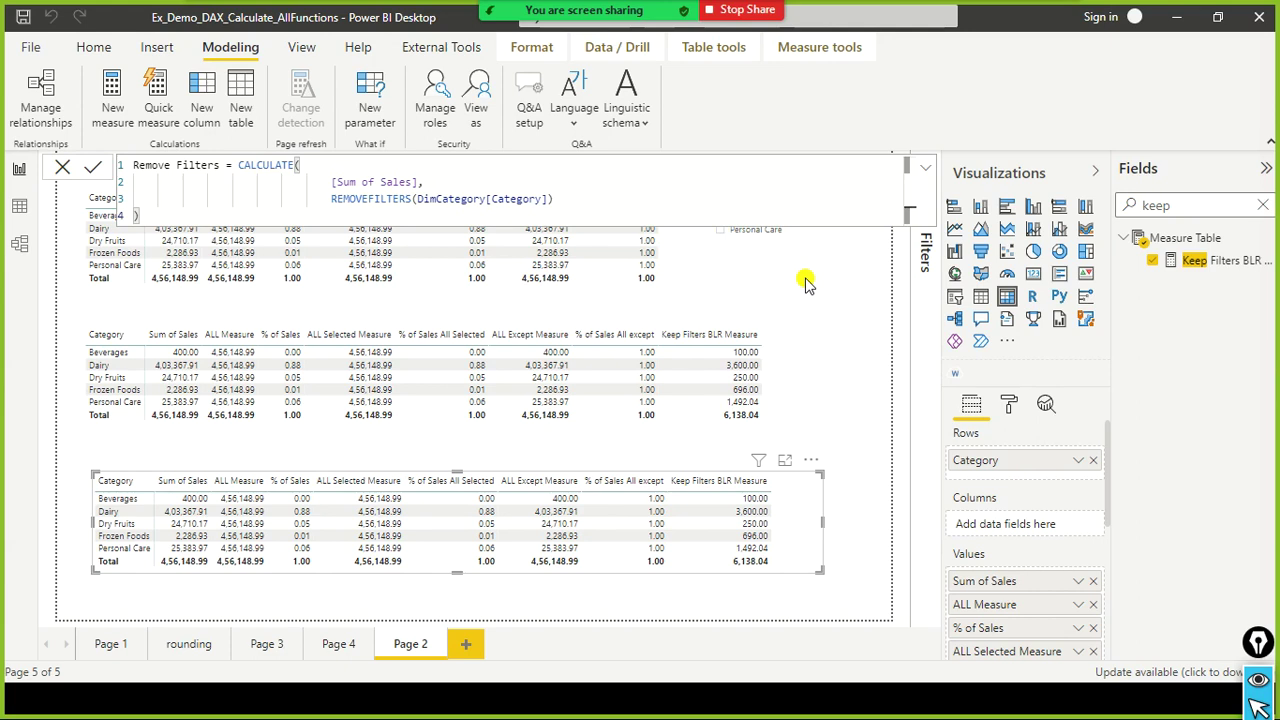
{"action": "left_click", "coordinate": [827, 355]}
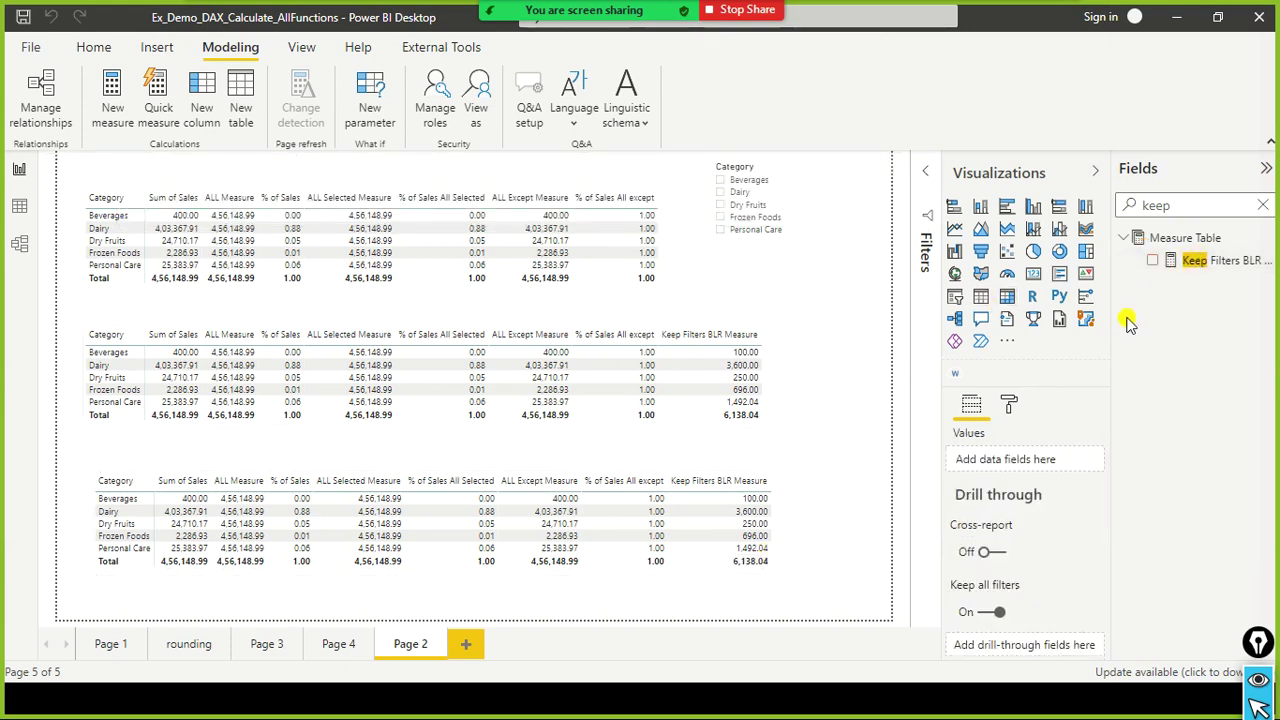
Replace the fields search with "remove" to find the Remove Filters measure.
{"action": "left_click", "coordinate": [1262, 204]}
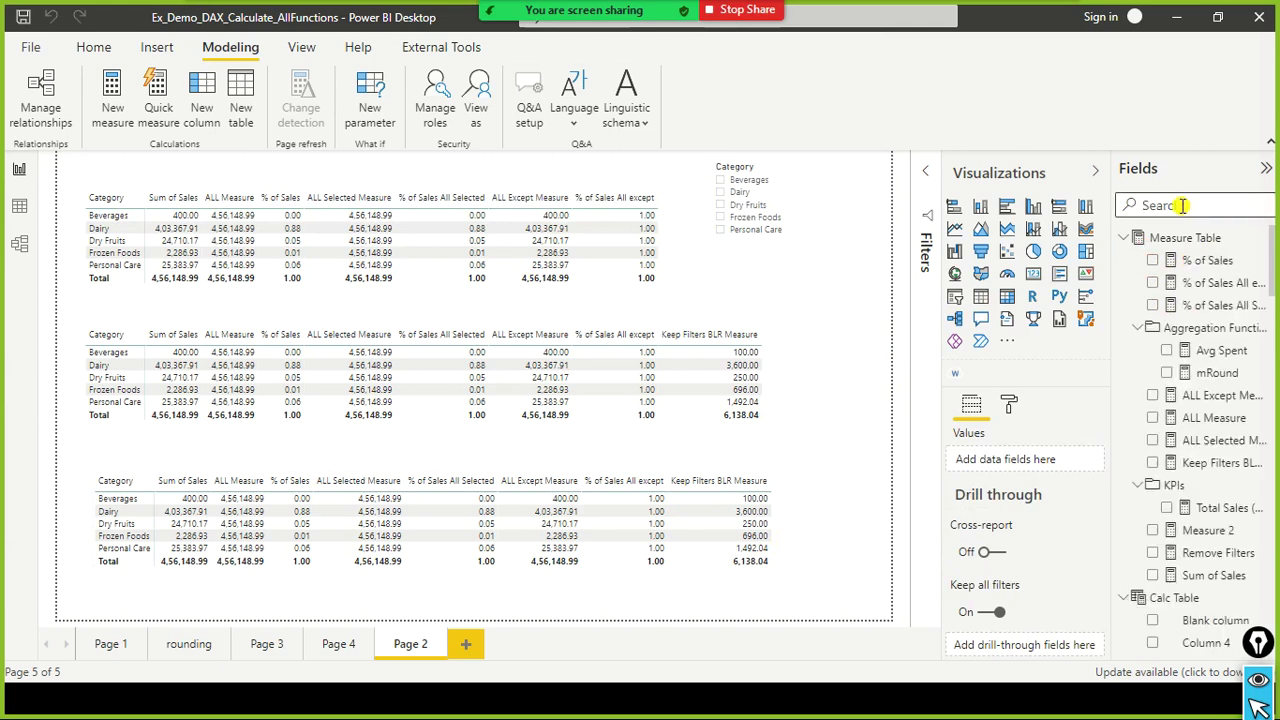
{"action": "type", "text": "rmov"}
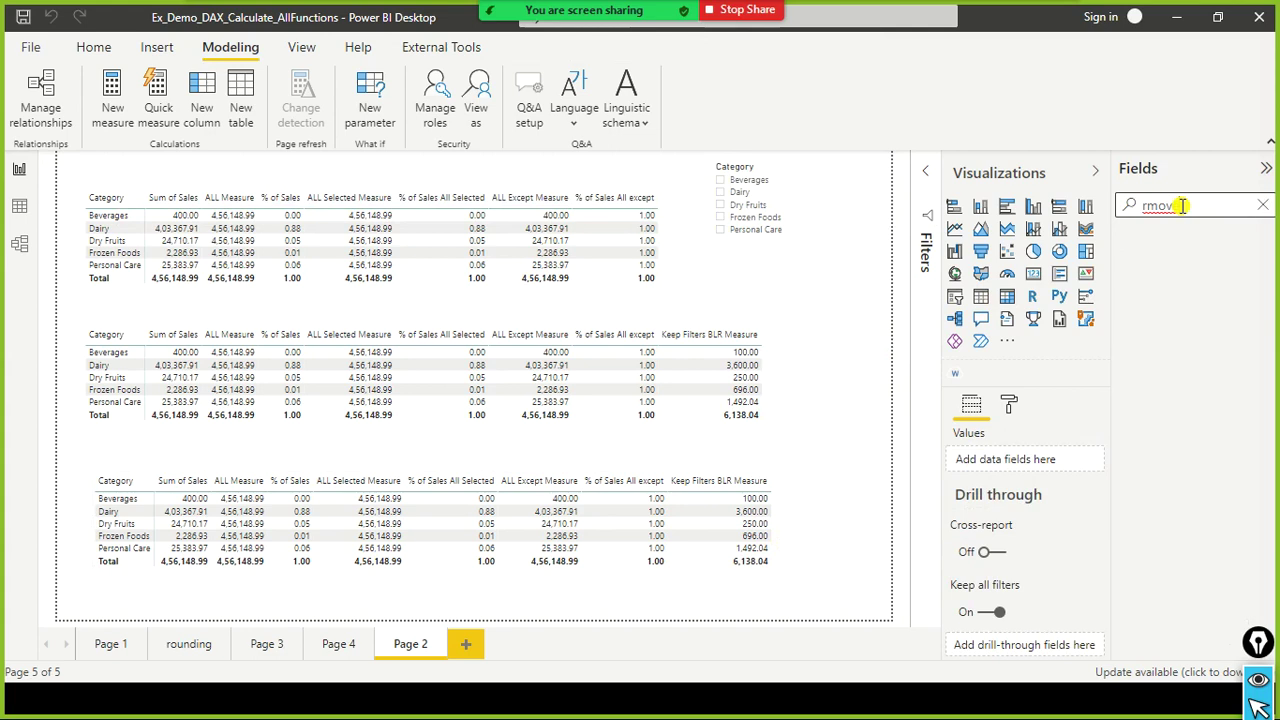
{"action": "double_click", "coordinate": [1182, 205]}
{"action": "type", "text": "remo"}
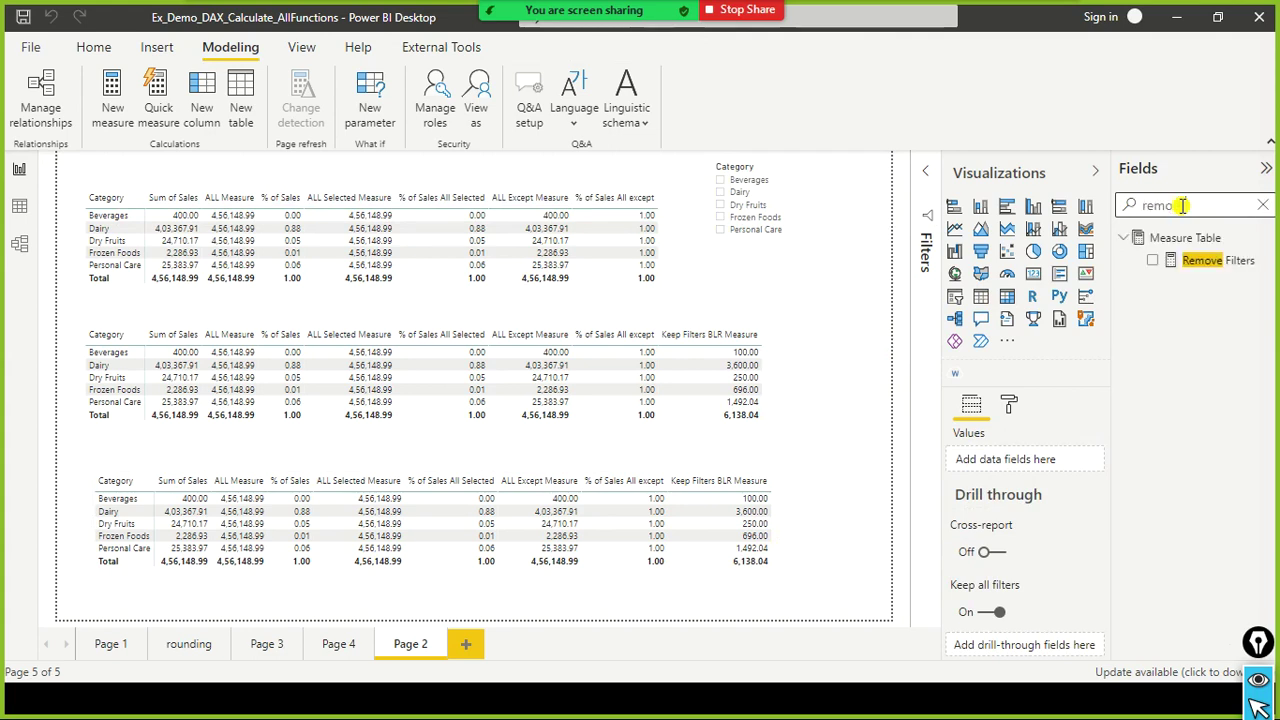
{"action": "type", "text": "ve"}
Add the Remove Filters measure to the bottom category table and widen the table to fit the new column.
{"action": "left_click_drag", "start_coordinate": [1196, 262], "coordinate": [777, 516]}
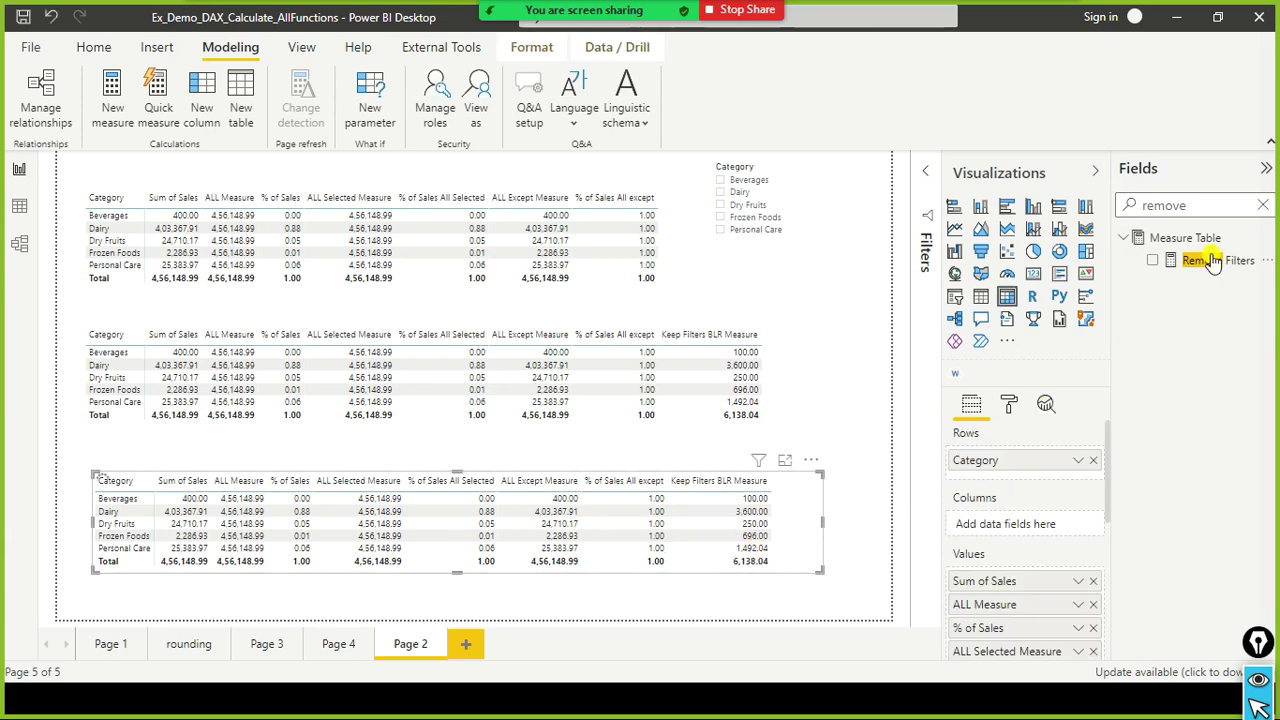
{"action": "left_click_drag", "start_coordinate": [1209, 259], "coordinate": [766, 518]}
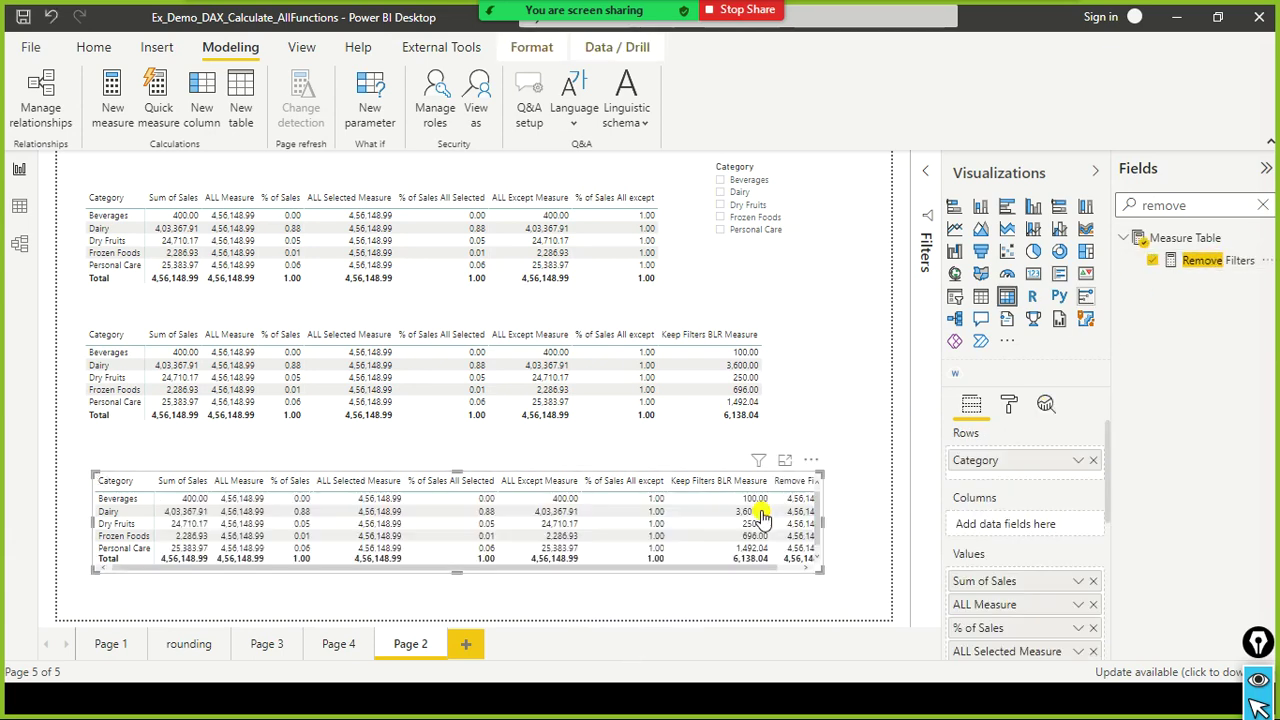
{"action": "left_click", "coordinate": [827, 525]}
{"action": "left_click_drag", "start_coordinate": [820, 530], "coordinate": [872, 523]}
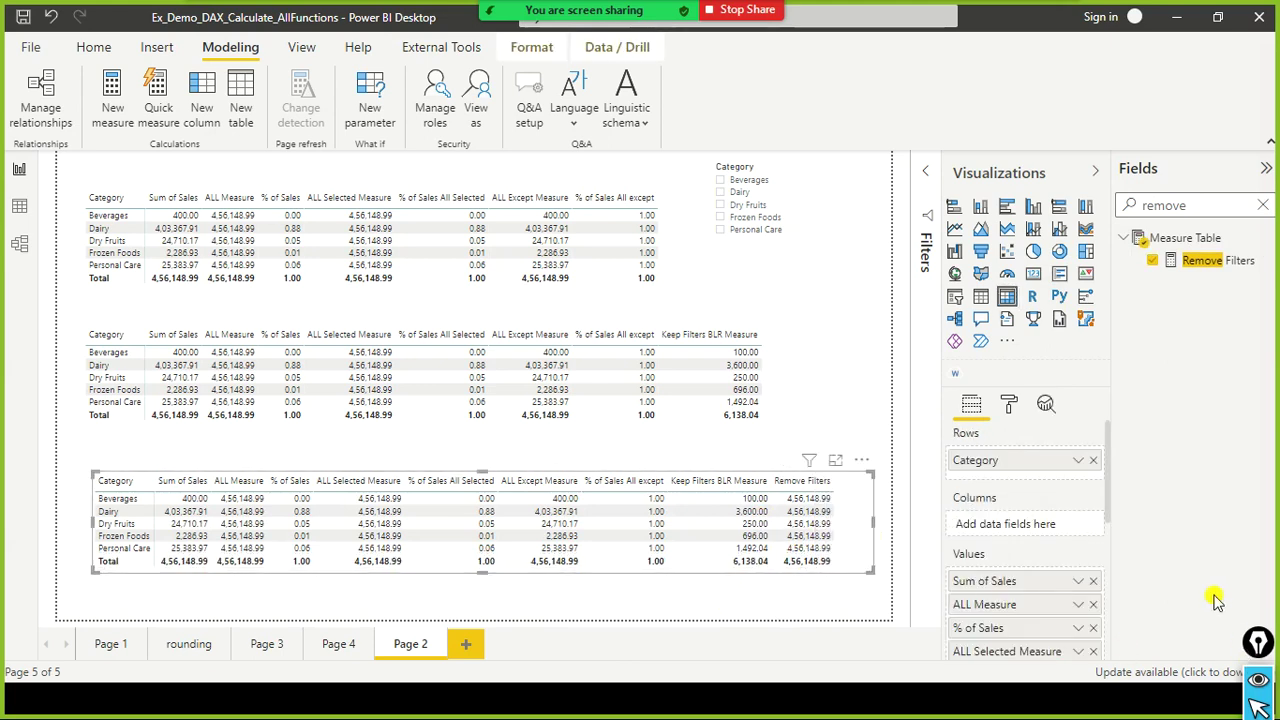
Reorder the bottom table's values so that Remove Filters comes directly after ALL Selected Measure.
{"action": "scroll", "coordinate": [1070, 605], "scroll_direction": "down", "scroll_amount": 2}
{"action": "scroll", "coordinate": [1032, 640], "scroll_direction": "down", "scroll_amount": 3}
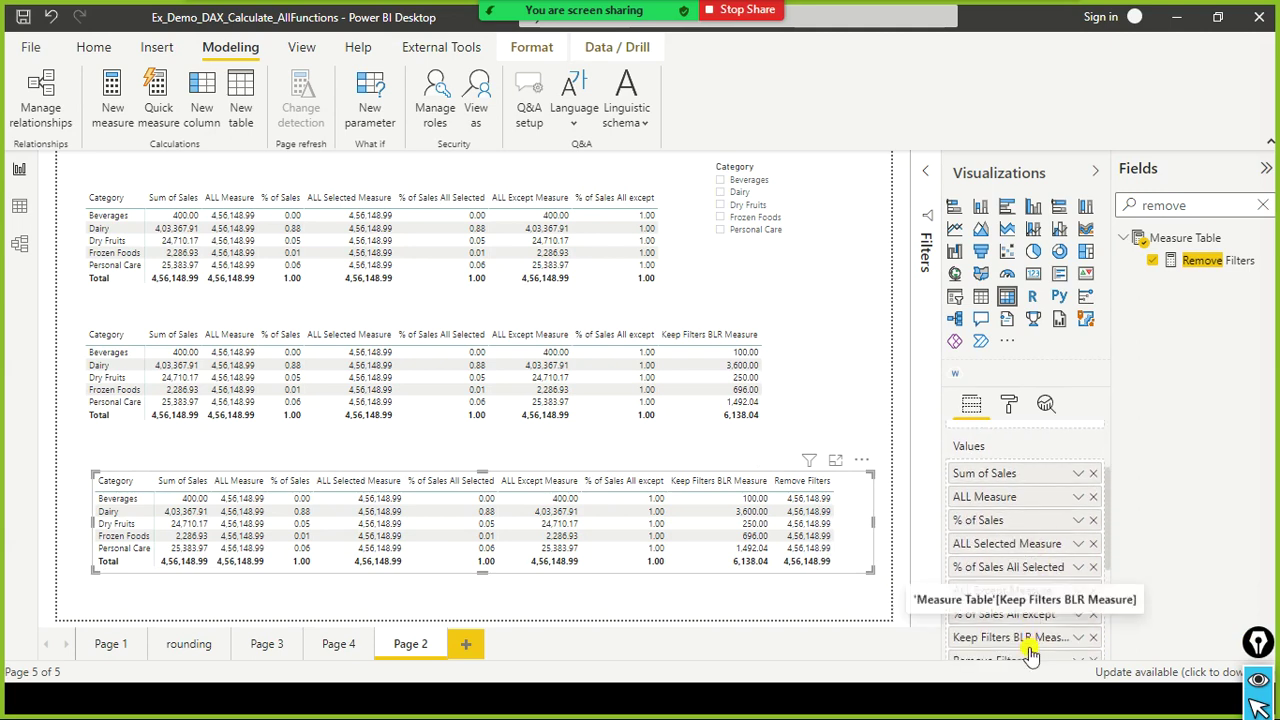
{"action": "left_click_drag", "start_coordinate": [1030, 594], "coordinate": [1016, 492]}
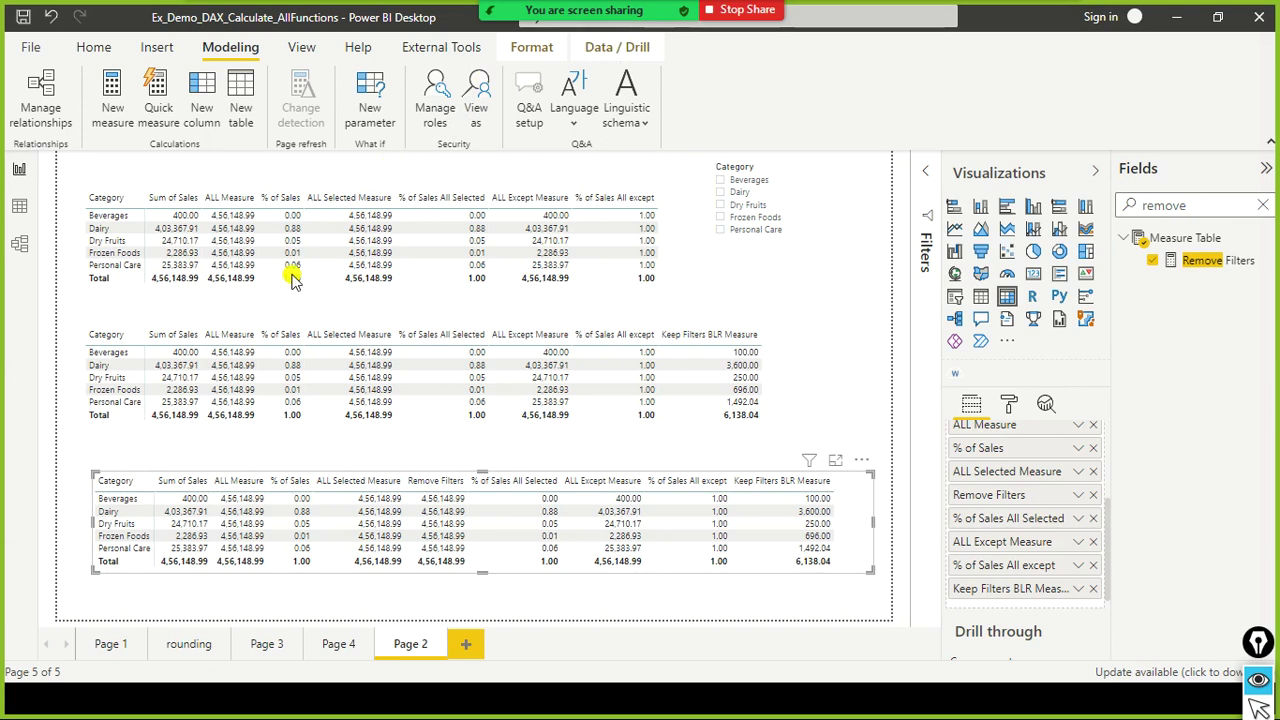
Compare the Remove Filters column with the ALL Selected Measure and ALL Measure columns in the bottom category table.
{"action": "mouse_move", "coordinate": [325, 453]}
{"action": "left_mouse_down"}
{"action": "mouse_move", "coordinate": [493, 596]}
{"action": "mouse_move", "coordinate": [477, 592]}
{"action": "left_mouse_up"}
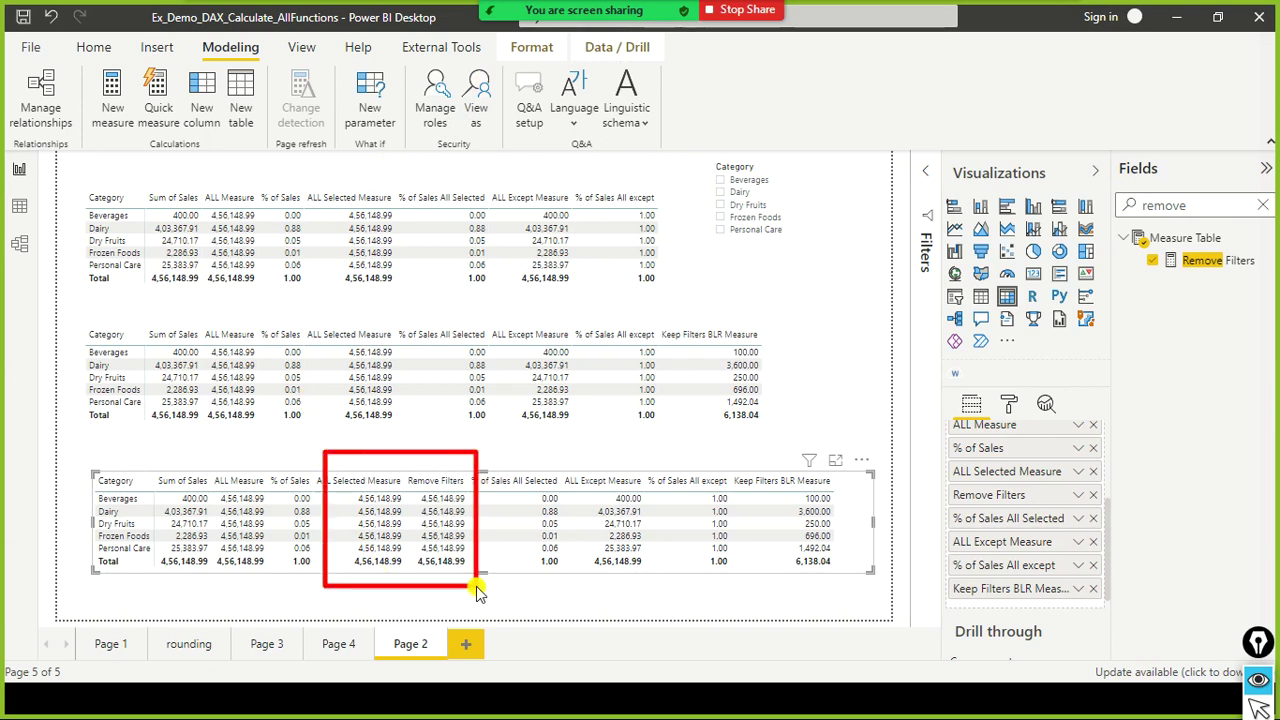
{"action": "key", "text": "Escape"}
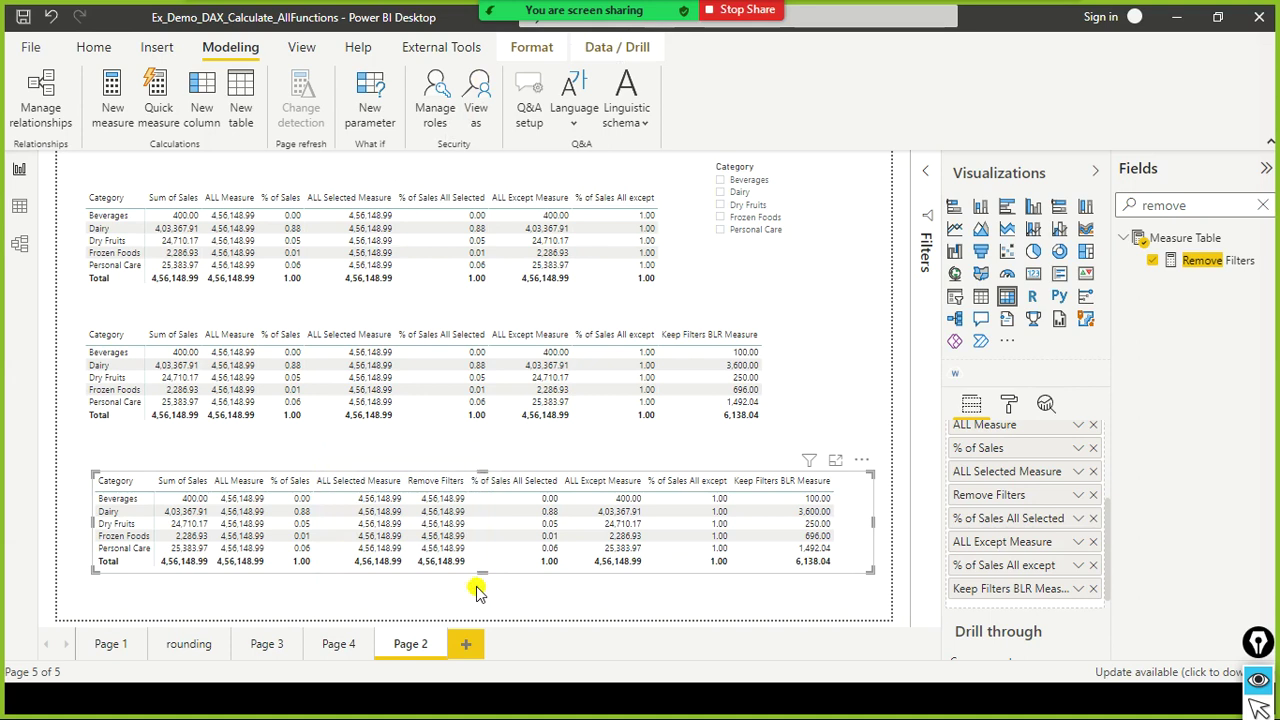
{"action": "mouse_move", "coordinate": [204, 457]}
{"action": "left_mouse_down"}
{"action": "mouse_move", "coordinate": [262, 590]}
{"action": "mouse_move", "coordinate": [277, 588]}
{"action": "left_mouse_up"}
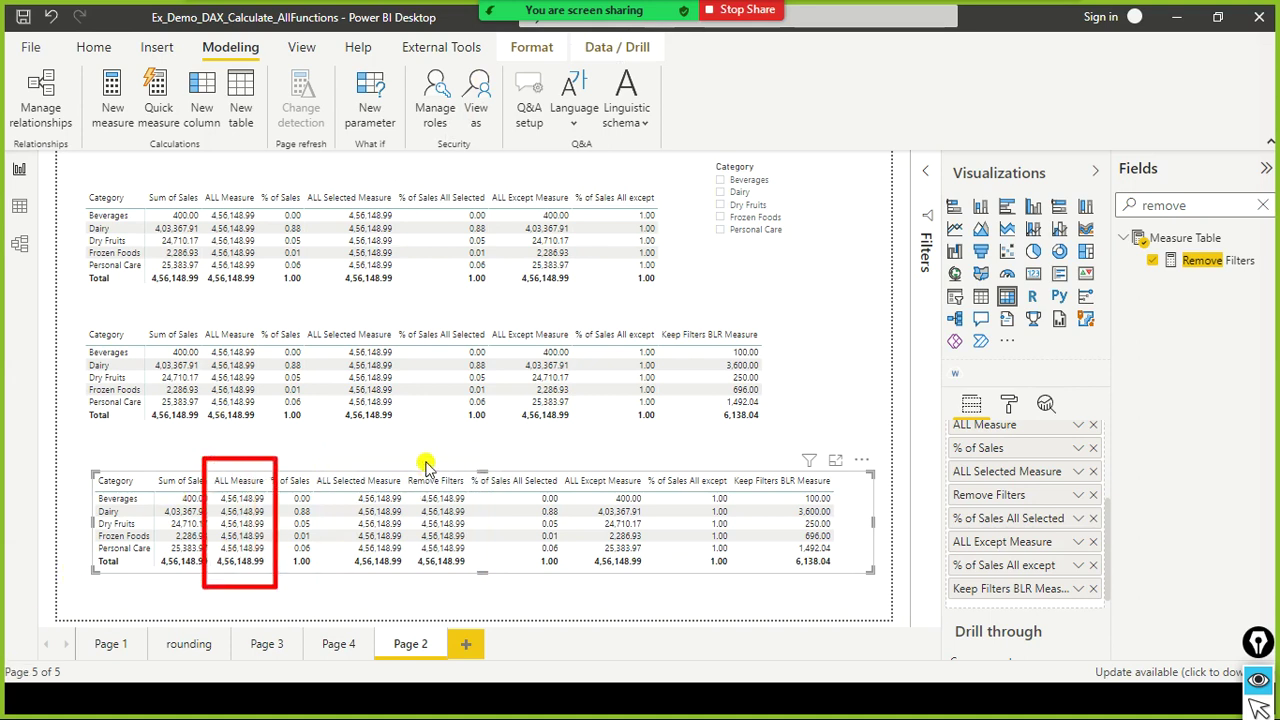
{"action": "left_click_drag", "start_coordinate": [399, 458], "coordinate": [485, 600]}
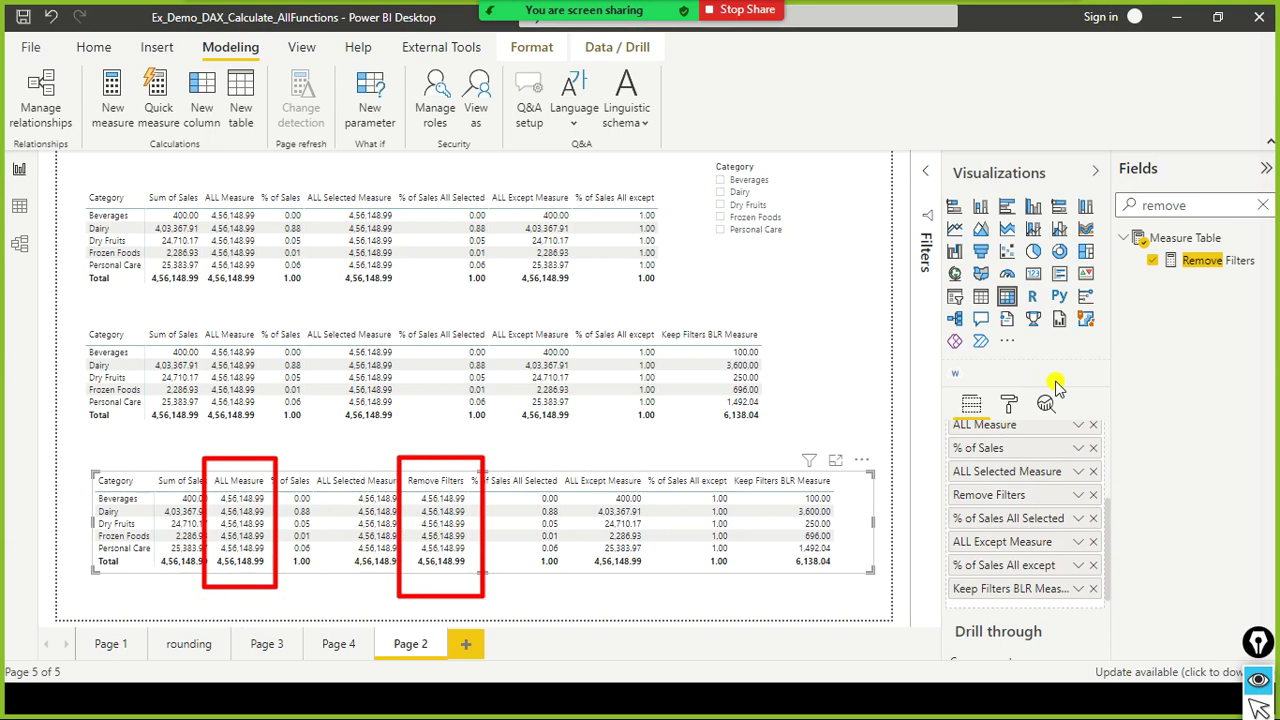
Filter the report page to Dairy, Dry Fruits and Personal Care with the Category slicer.
{"action": "left_click", "coordinate": [724, 206]}
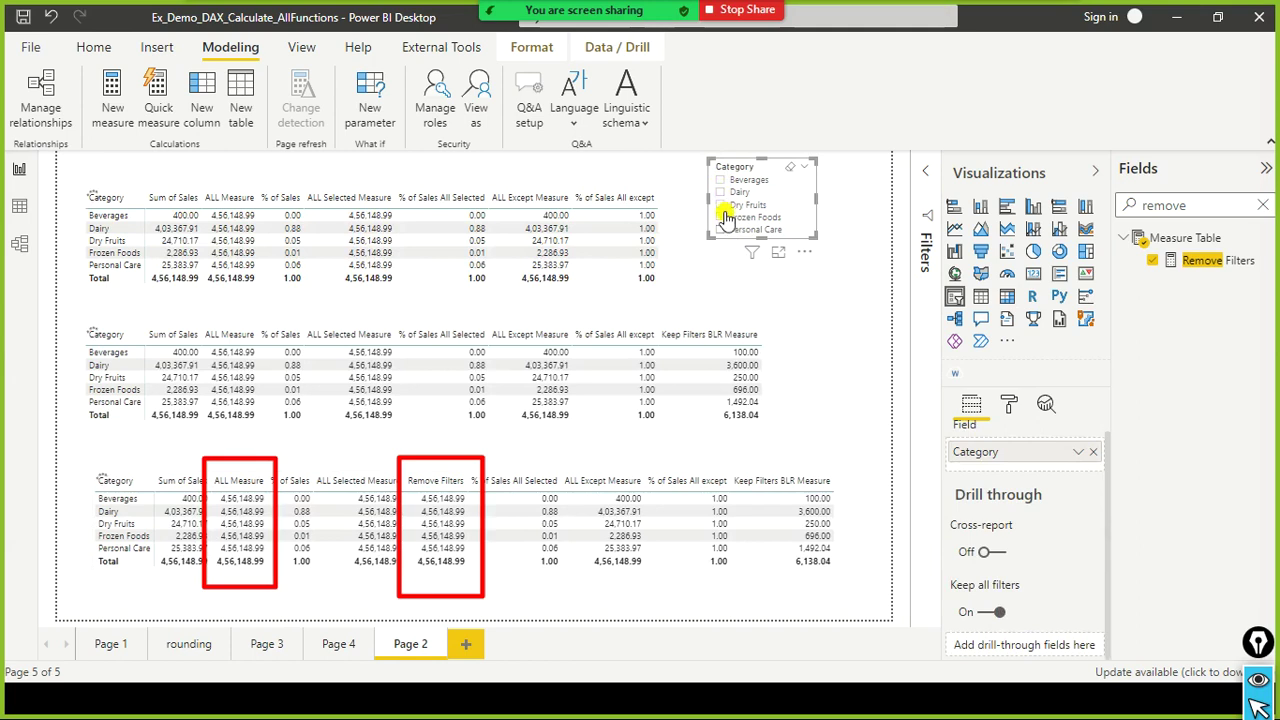
{"action": "left_click", "coordinate": [724, 192]}
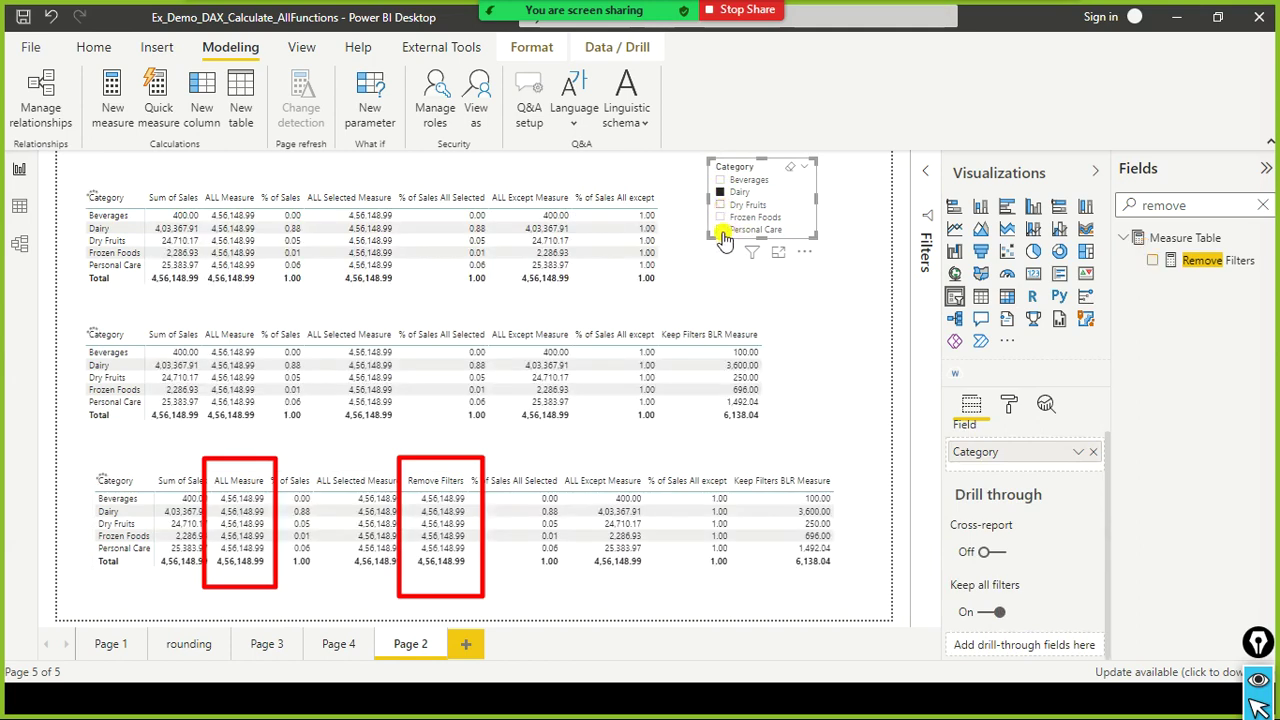
{"action": "left_click", "coordinate": [721, 231]}
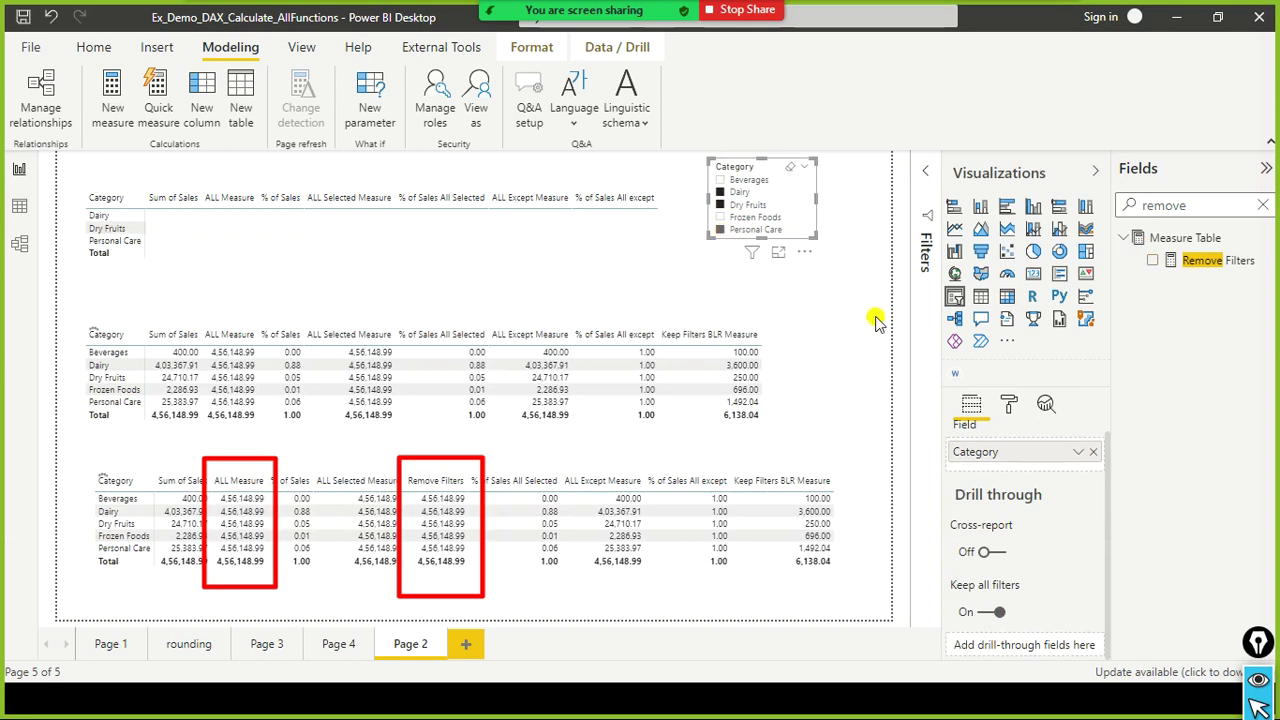